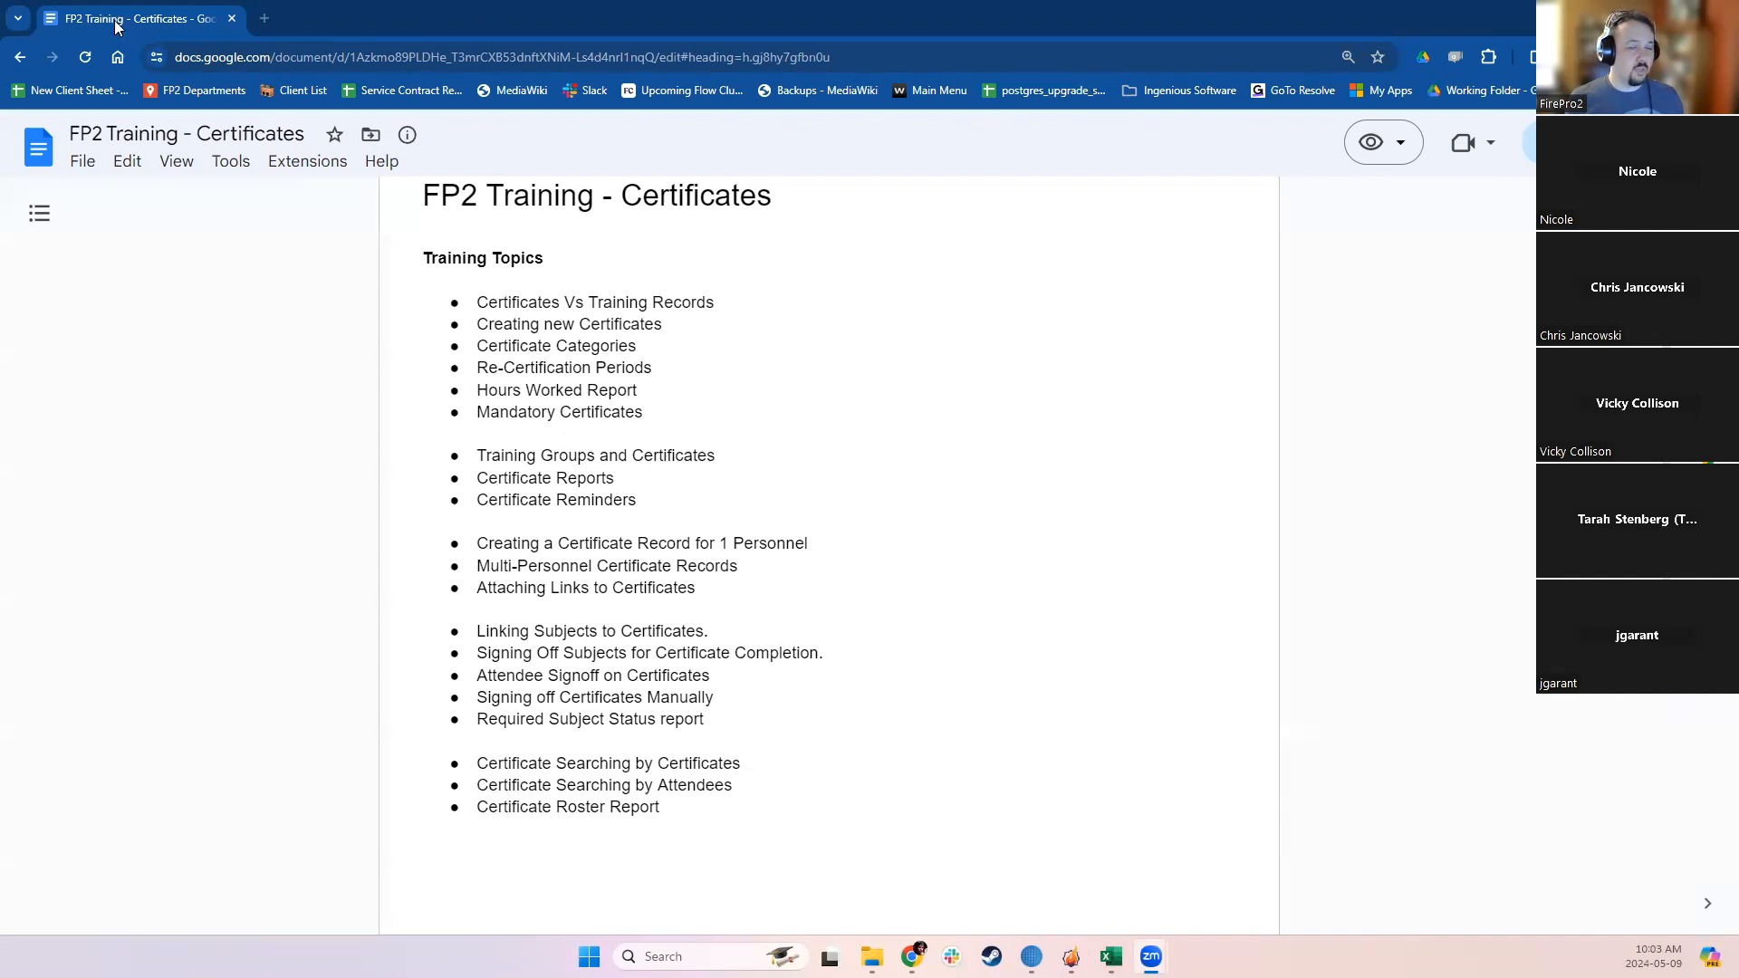
Step: Switch to FP2 and start a new certificate record in the Certificates module, with its window maximized
drag(136, 34, 0, 33)
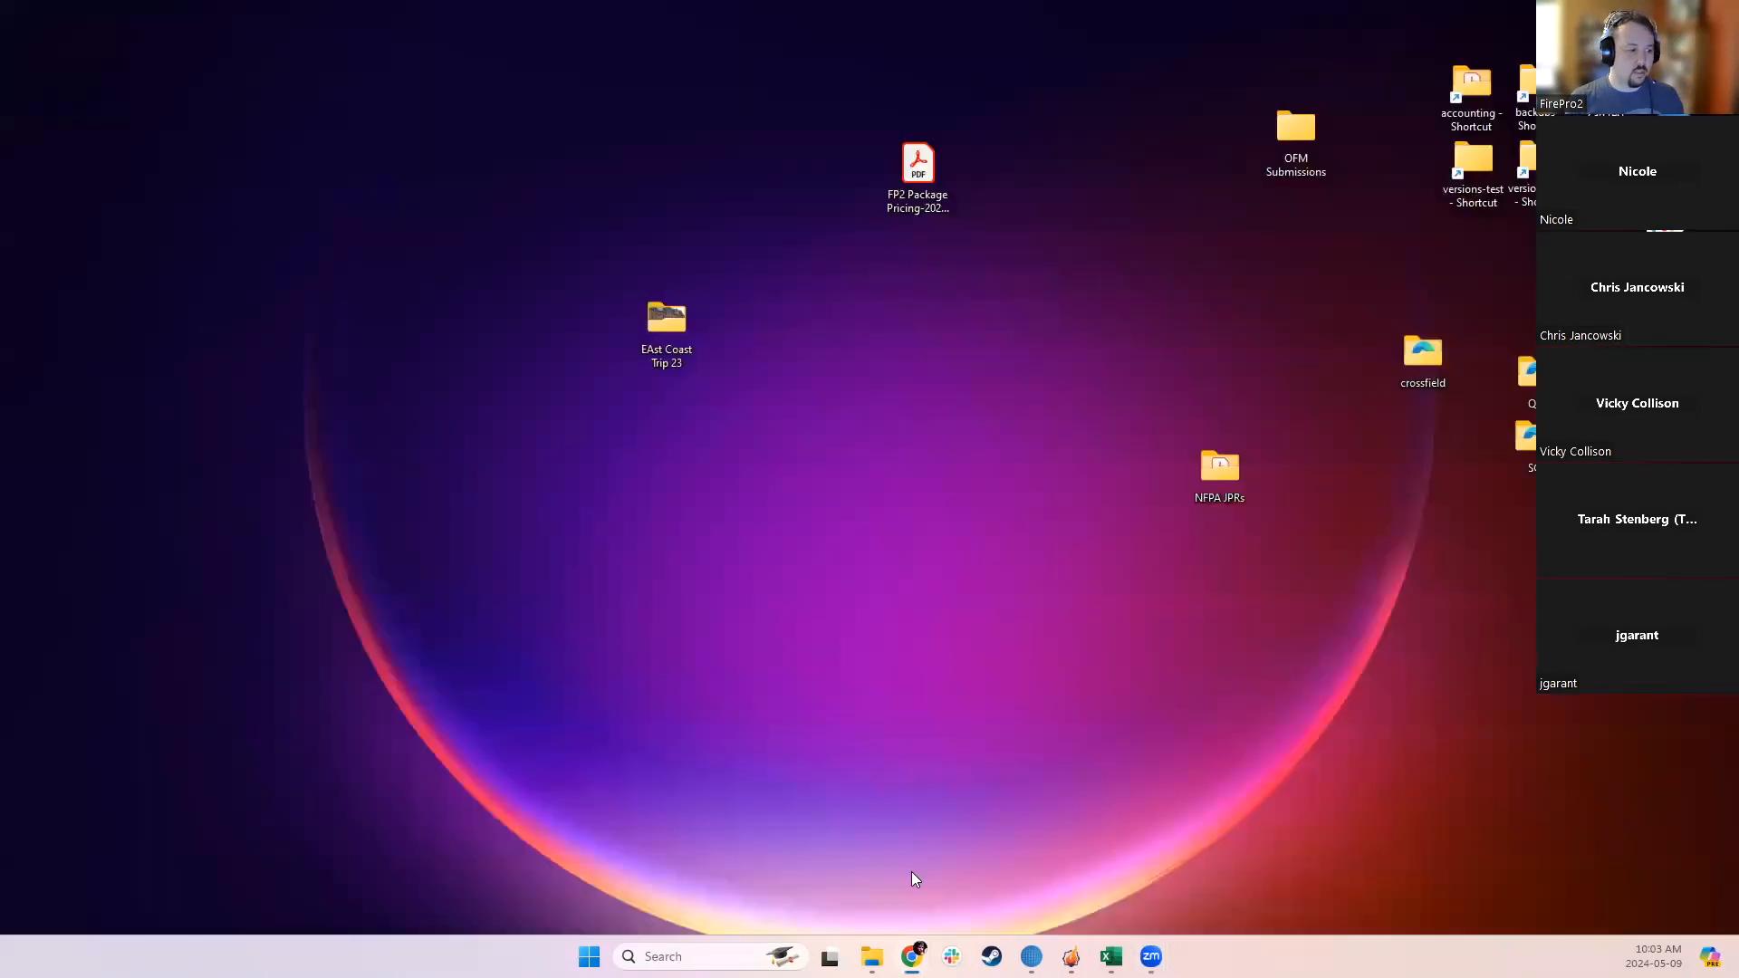
mouse_move(1071, 957)
click(1072, 894)
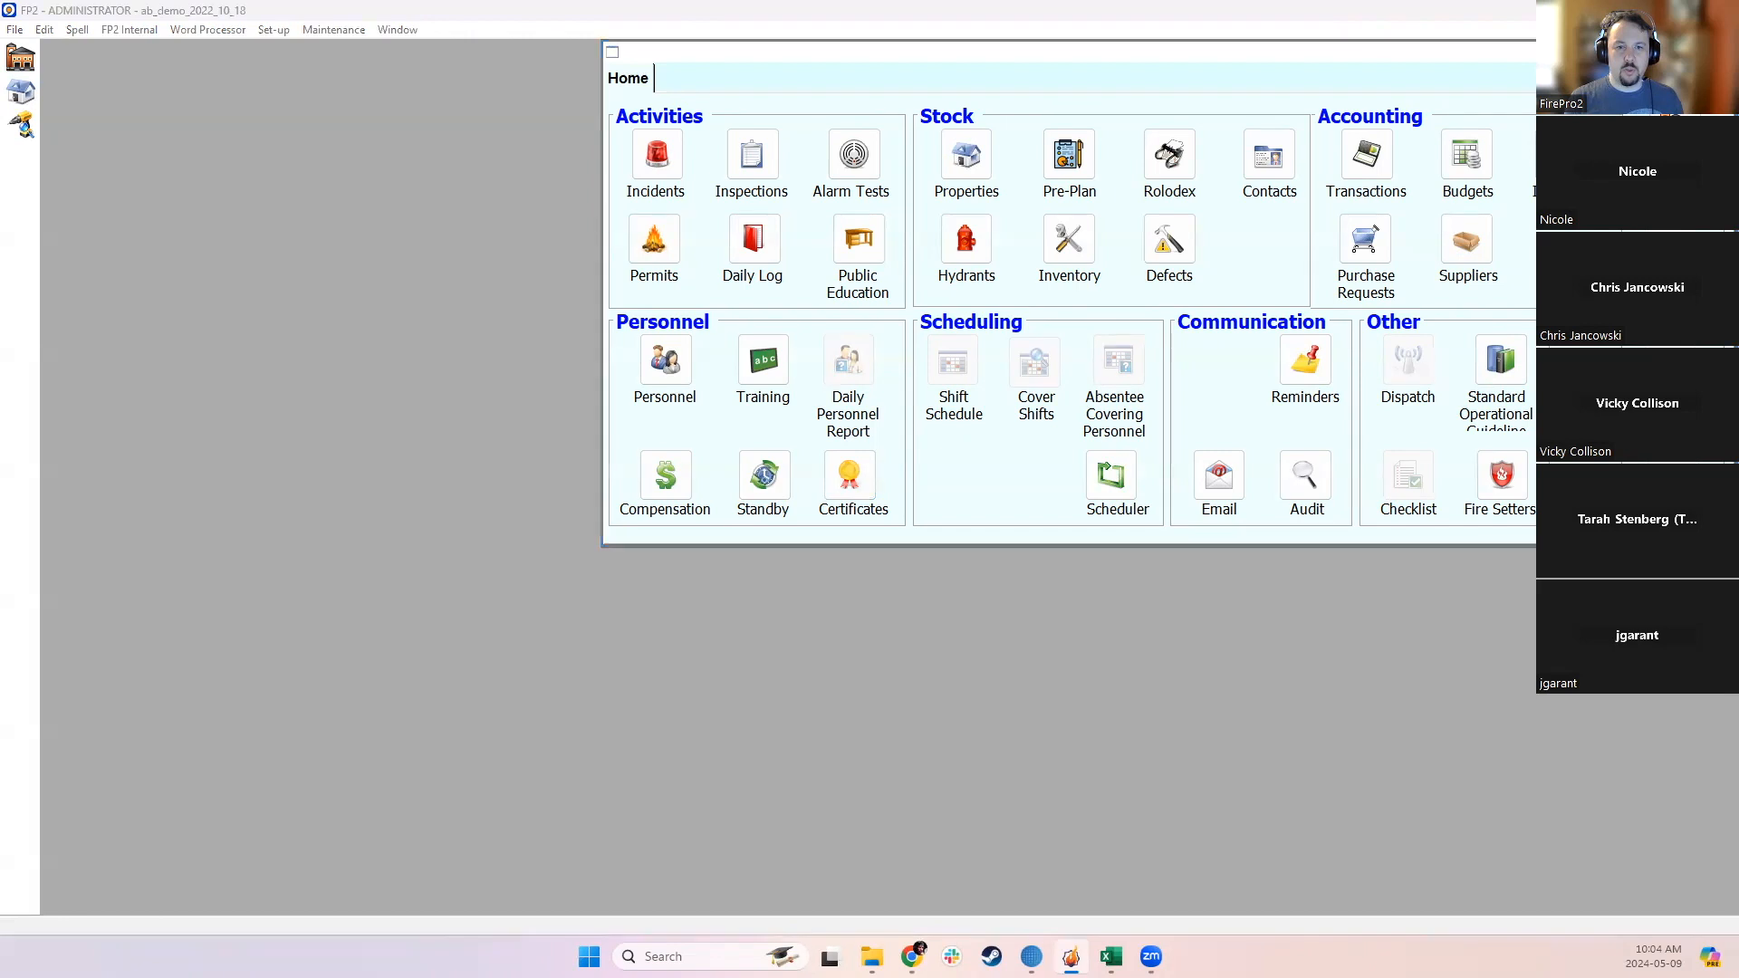
click(862, 487)
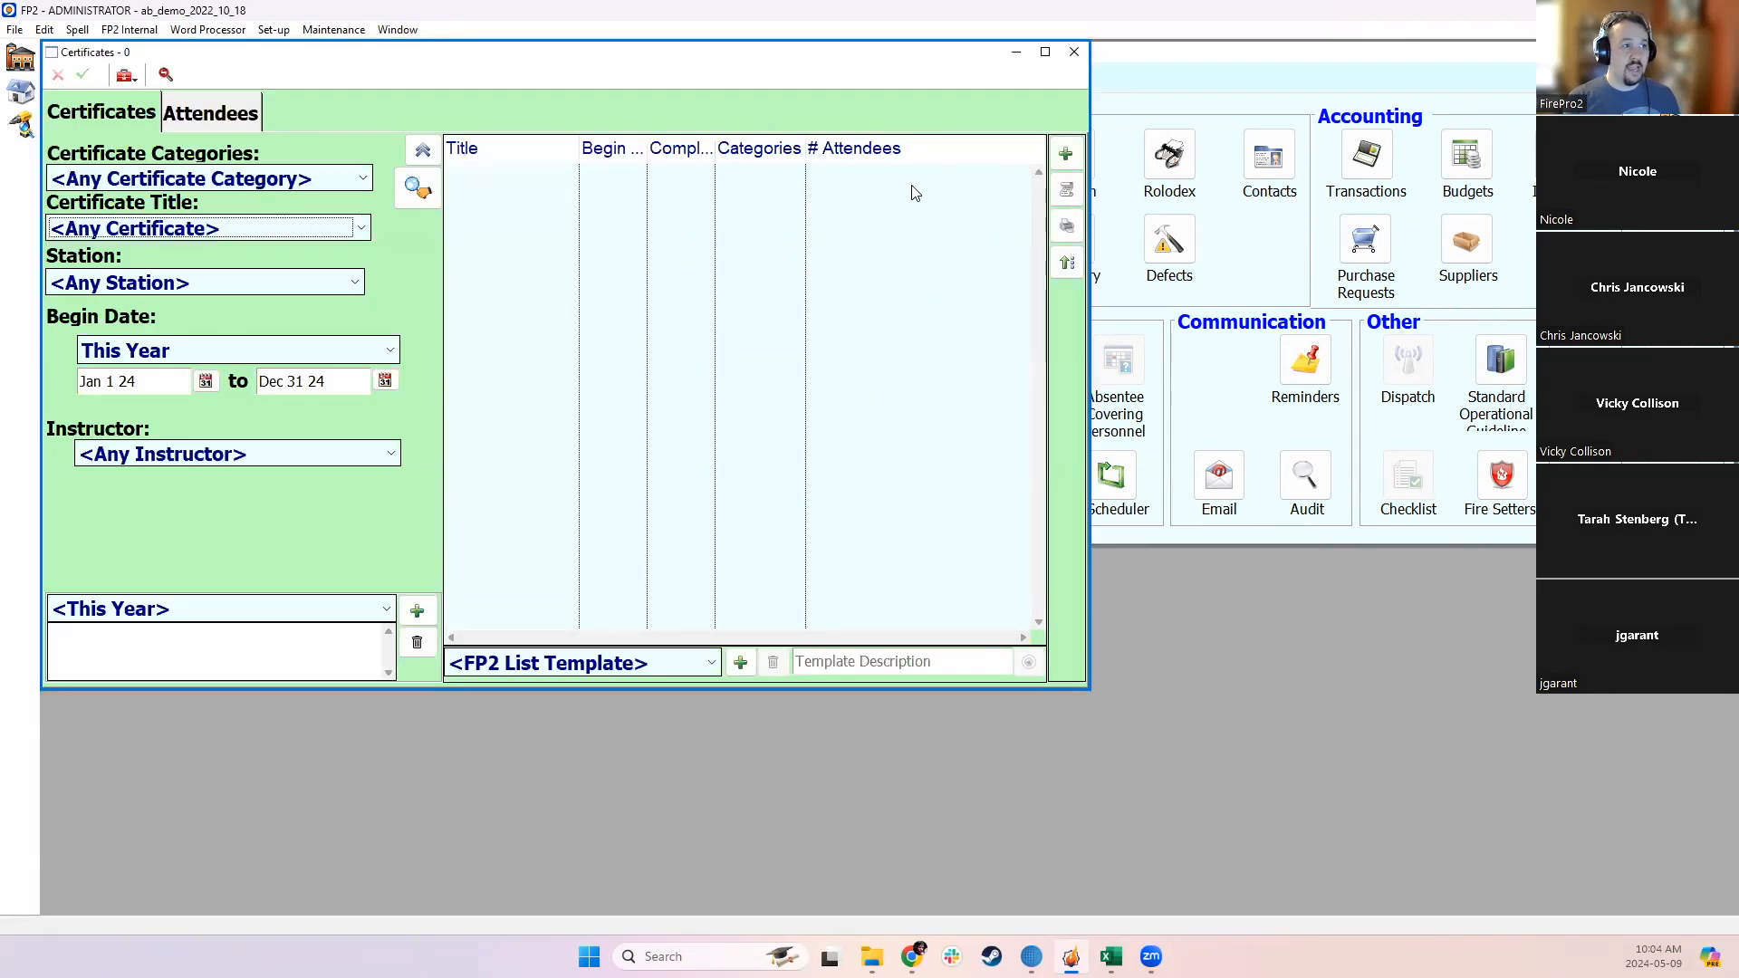
click(1065, 153)
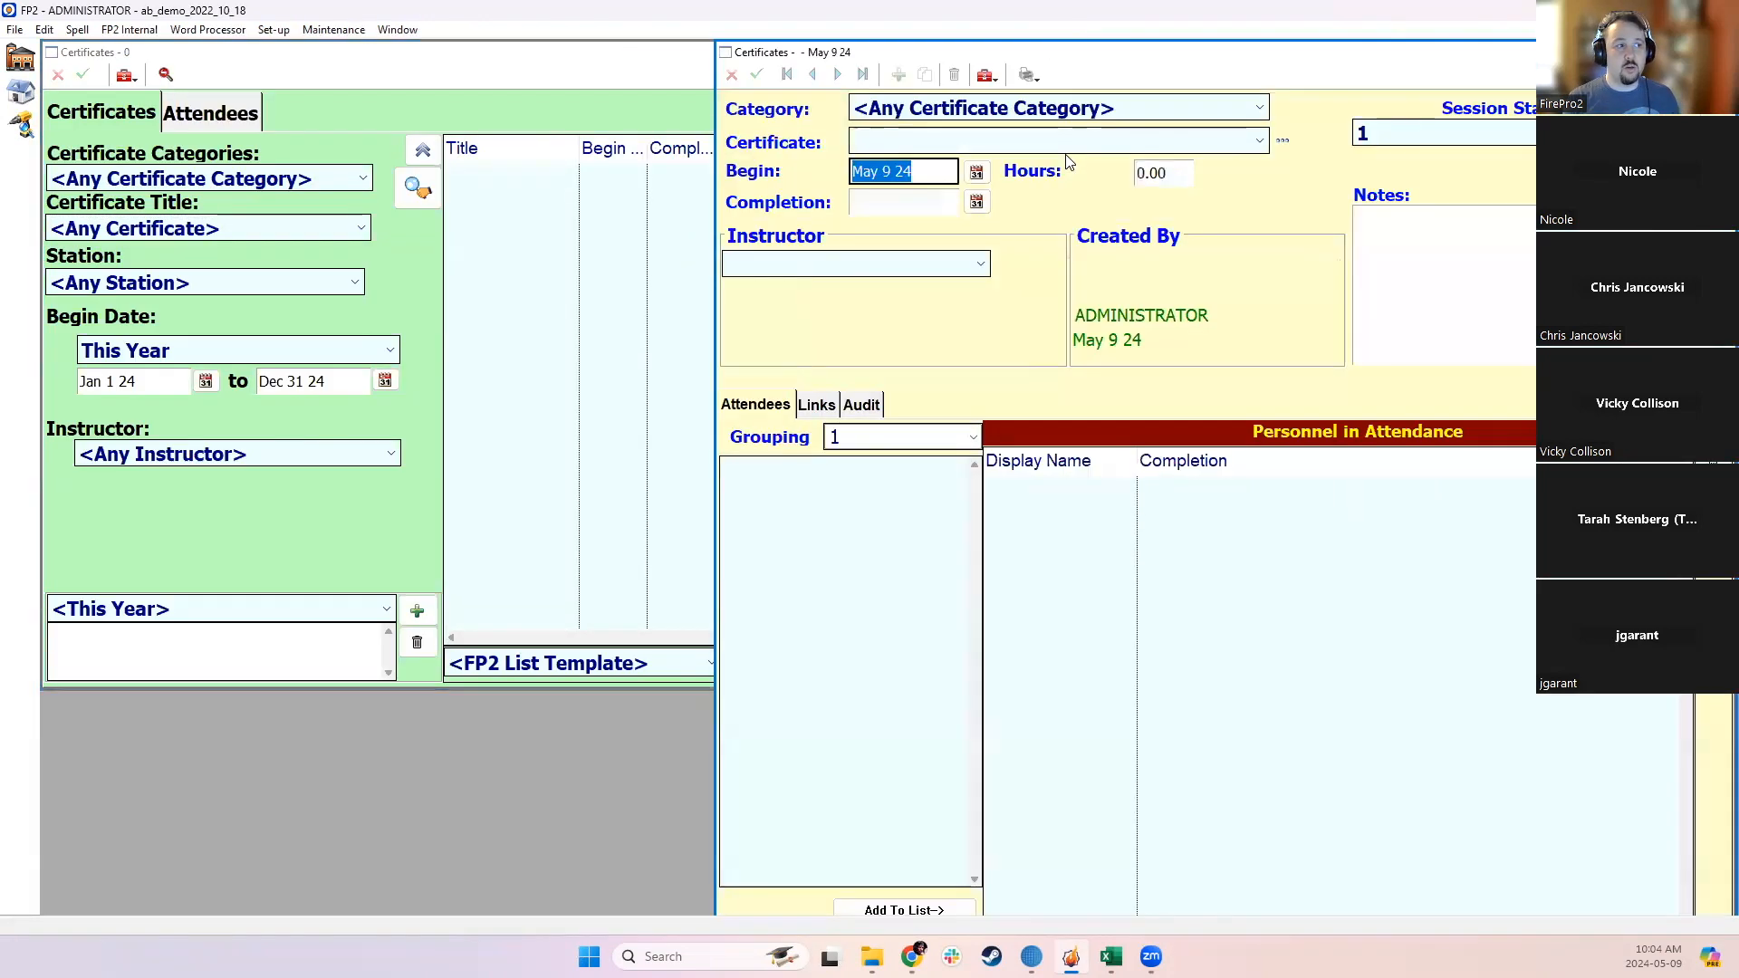
double_click(1141, 52)
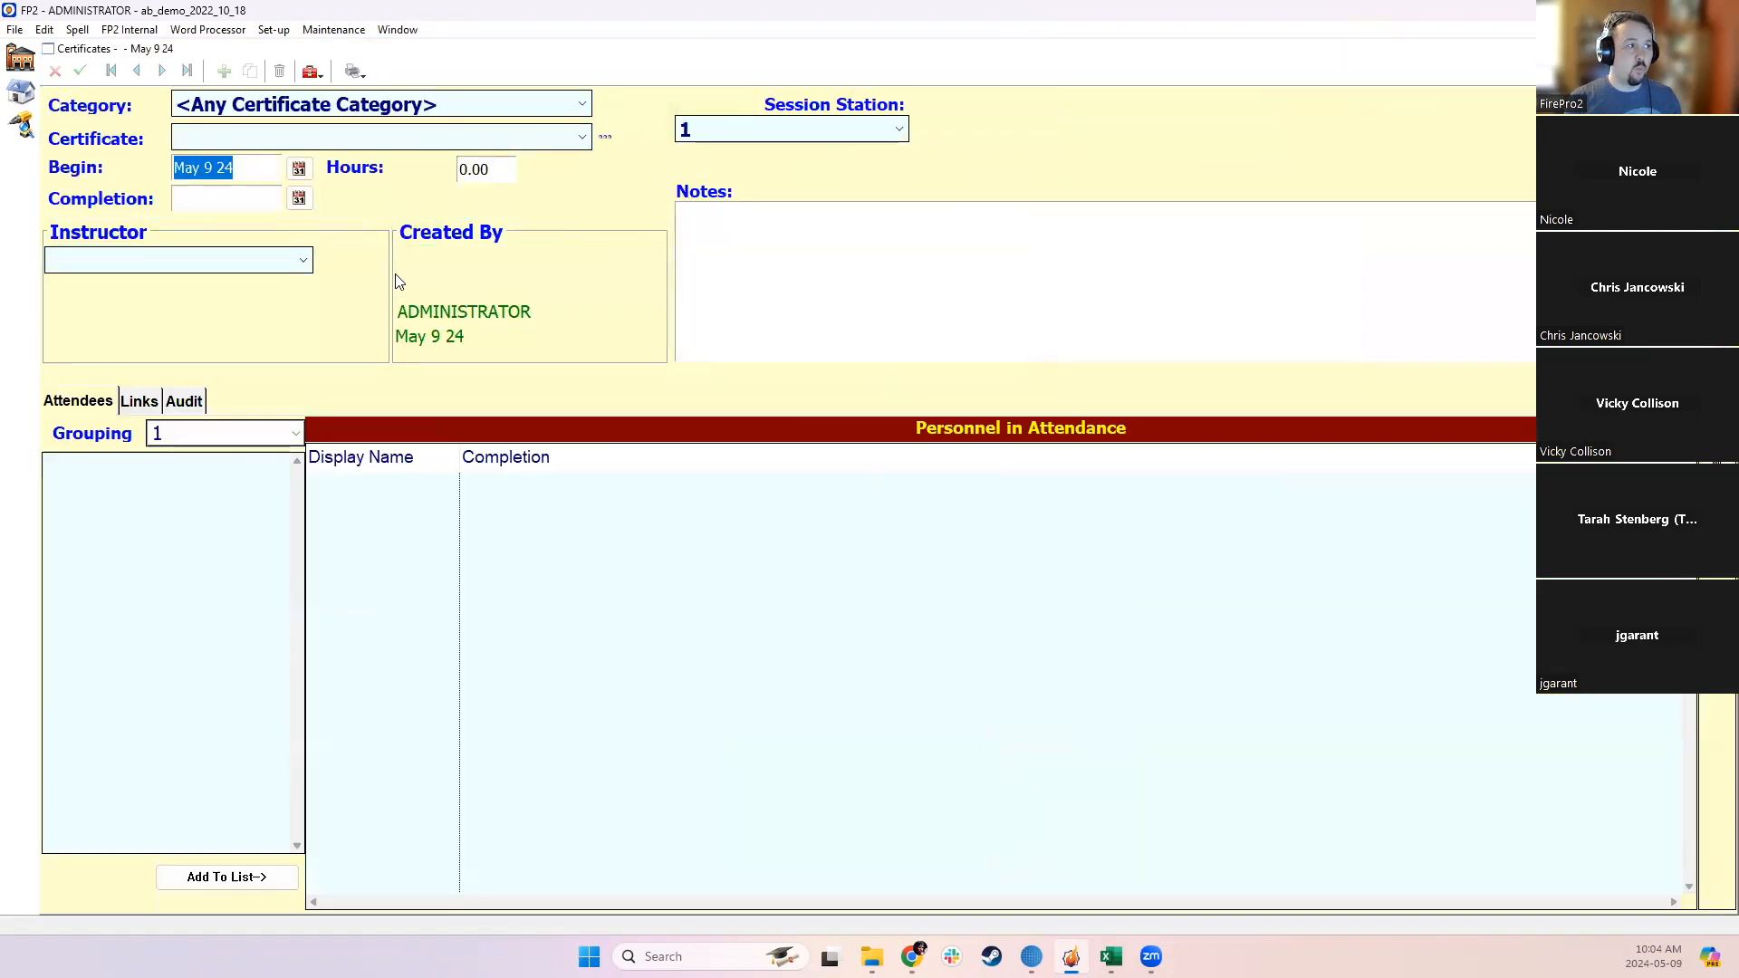
Step: Set the new record's category to Emergency Management and review the certificates offered for it
click(255, 171)
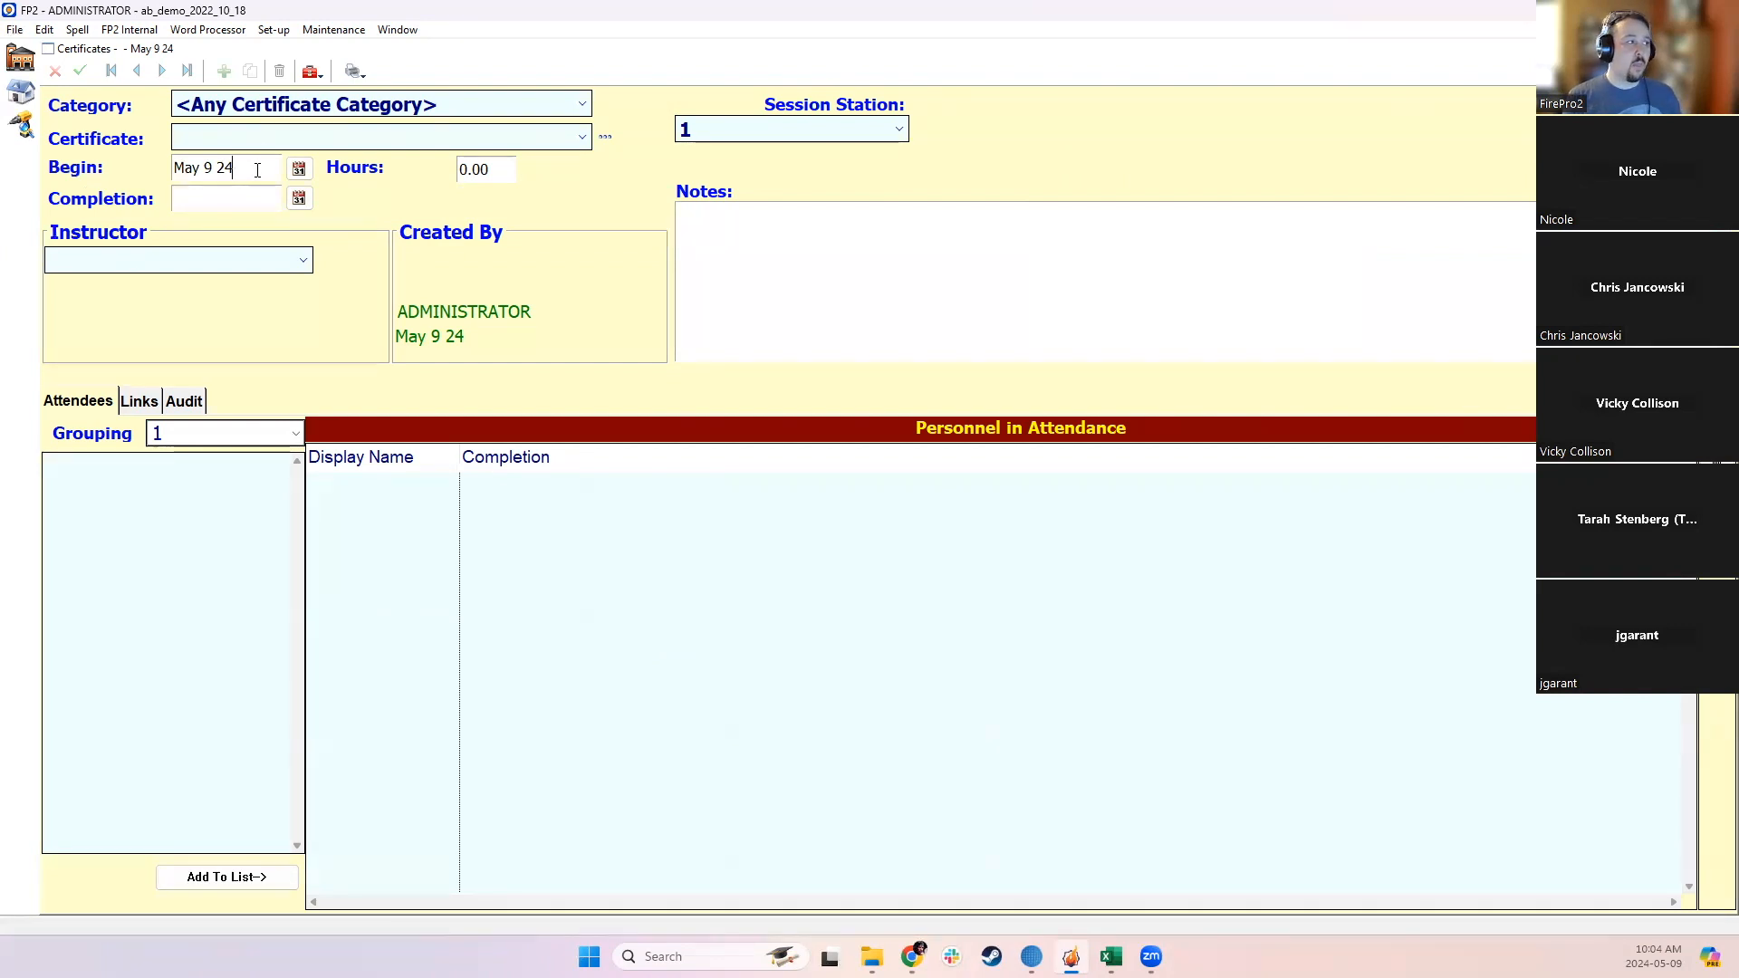
click(264, 108)
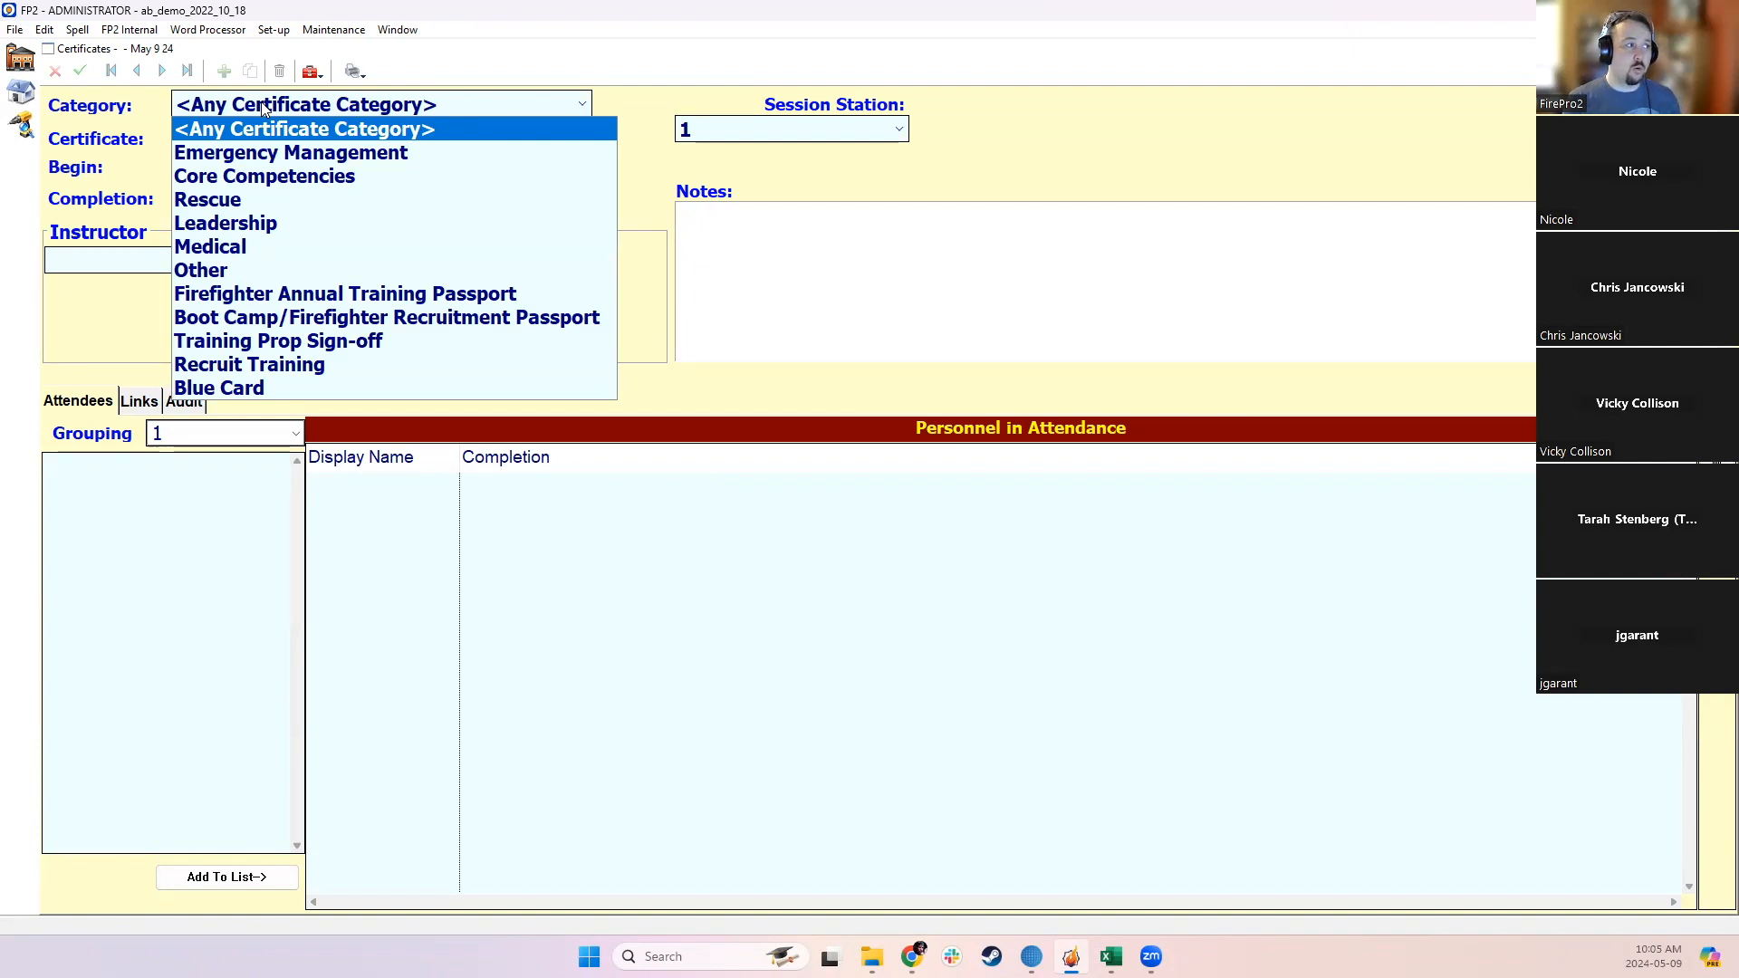
click(229, 156)
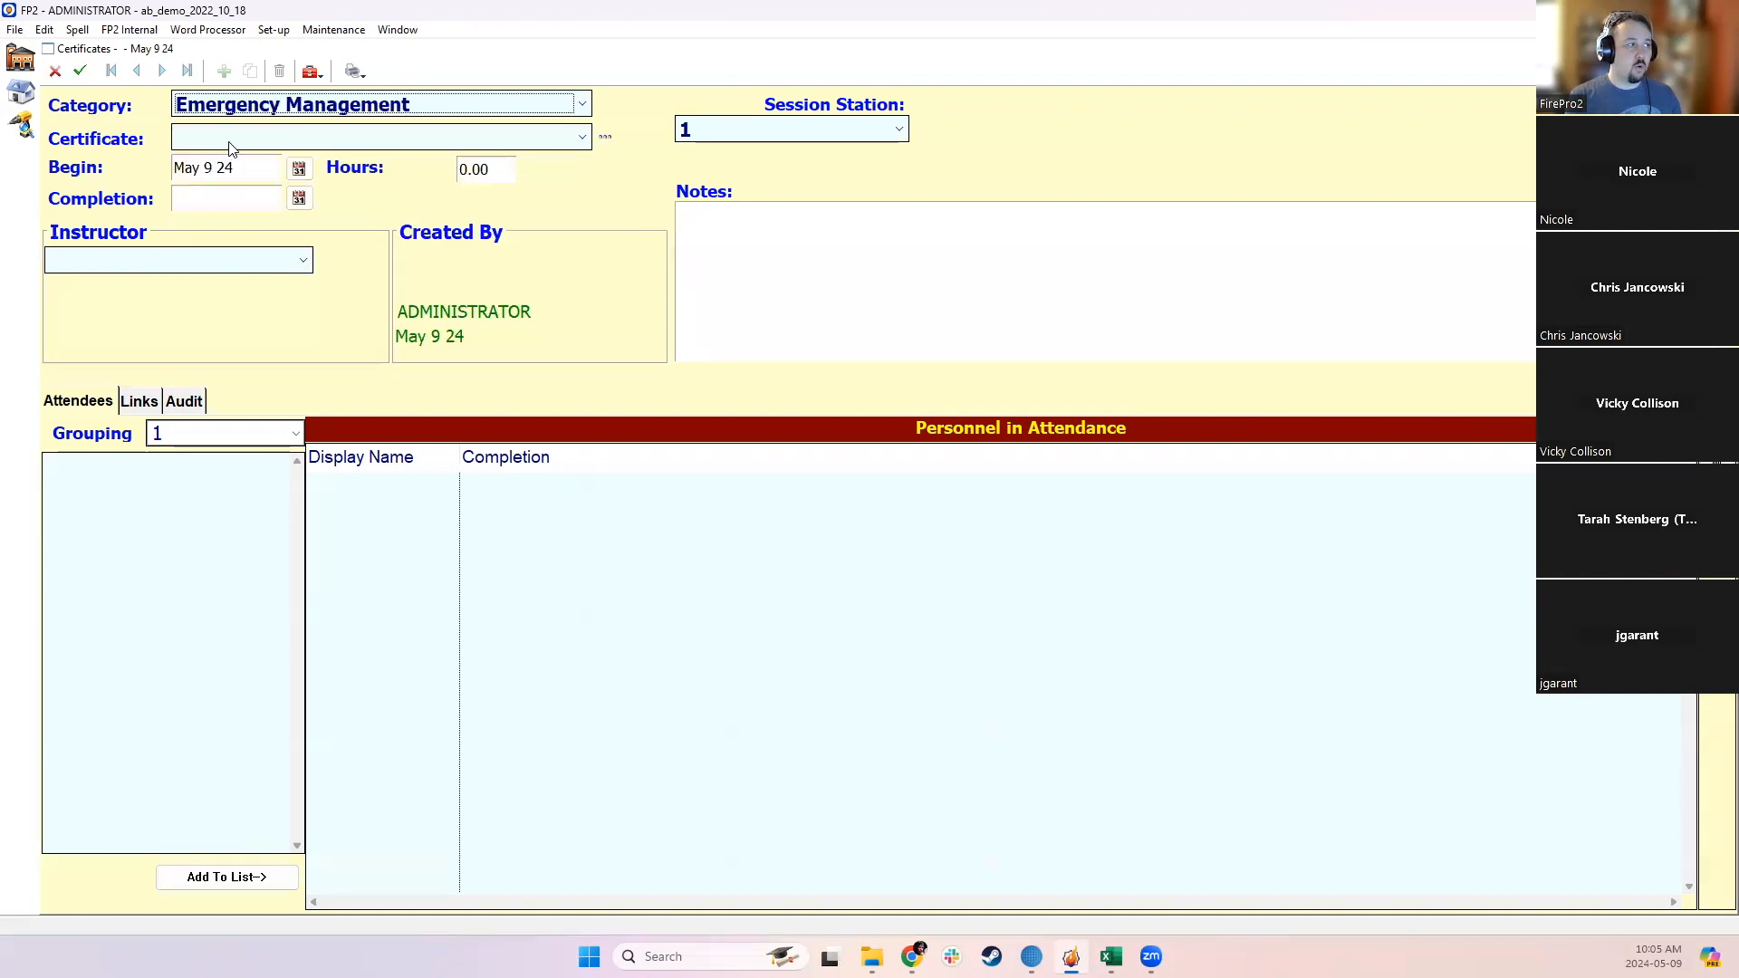
click(439, 138)
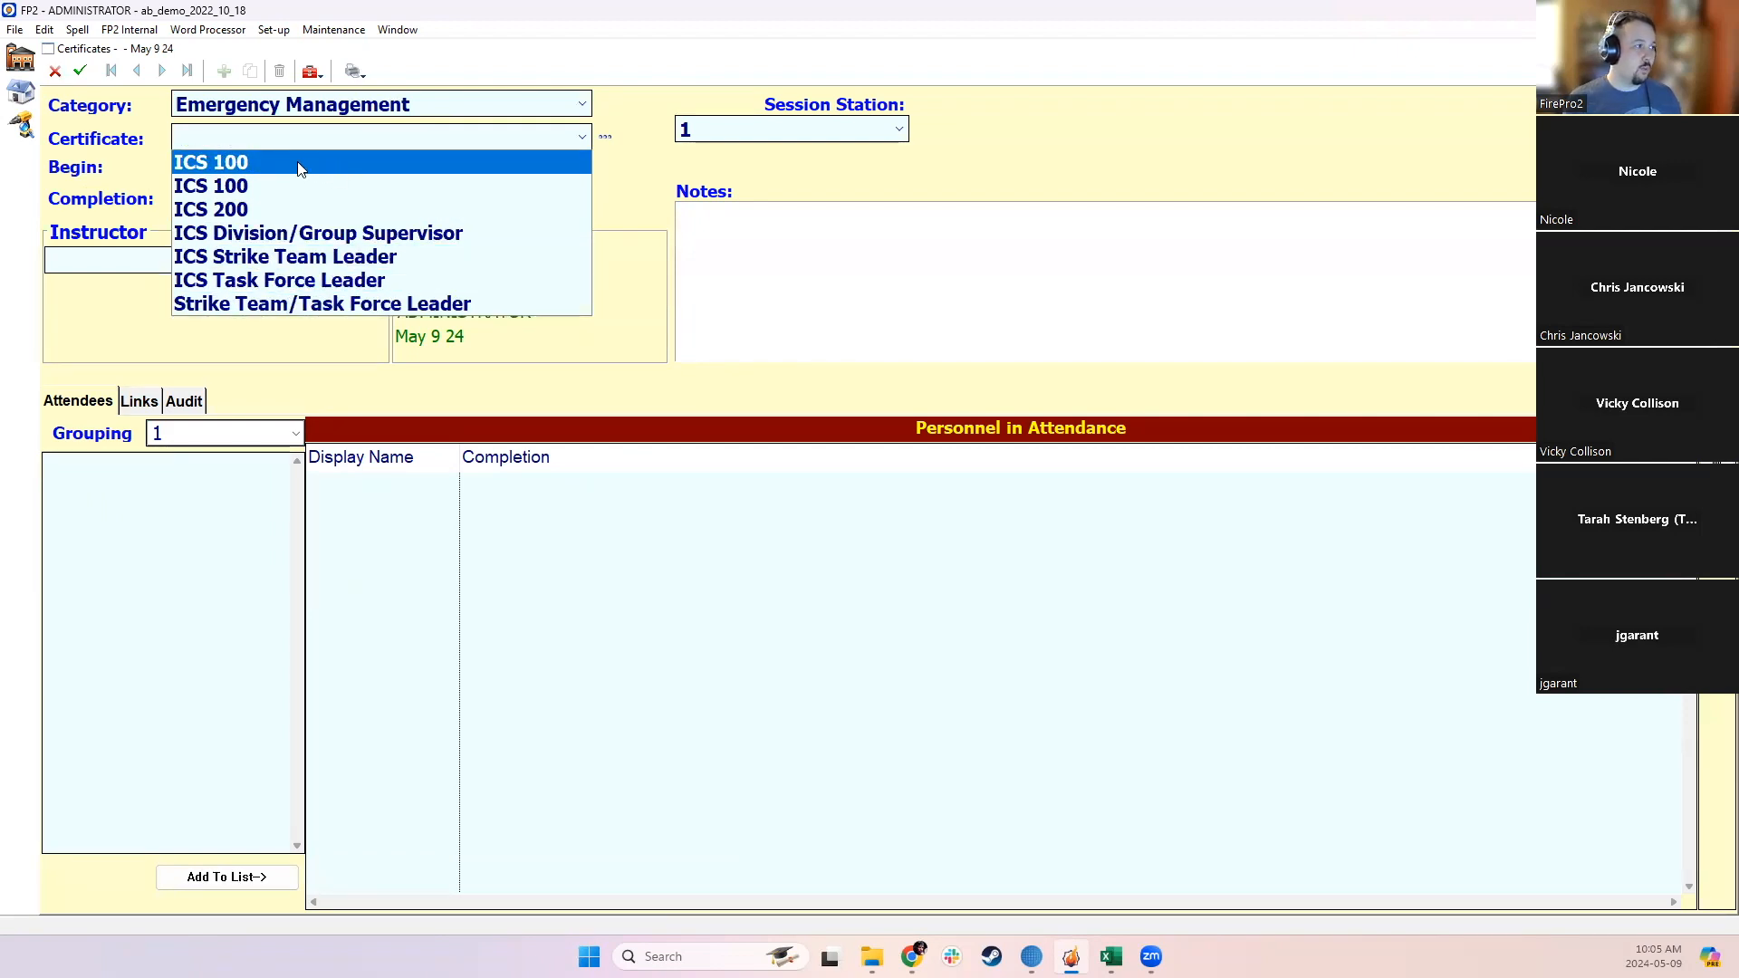
click(264, 124)
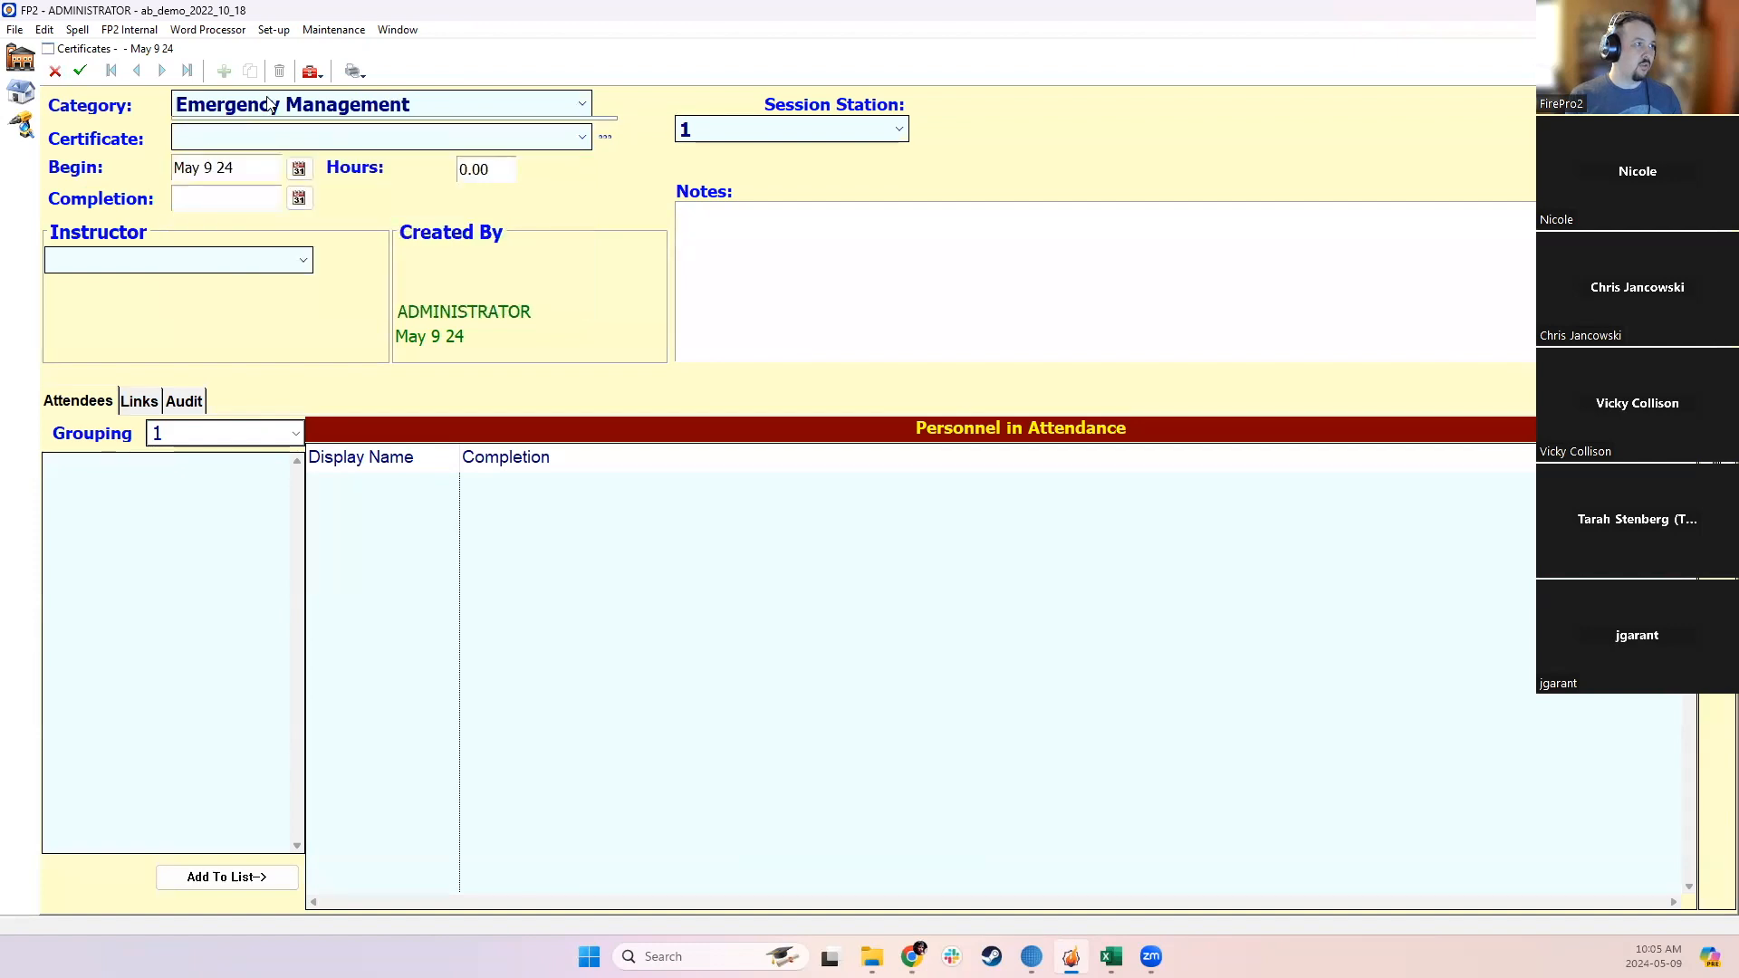
Step: Reset the category to <Any Certificate Category> and browse the unfiltered list of certificates
click(270, 104)
click(258, 135)
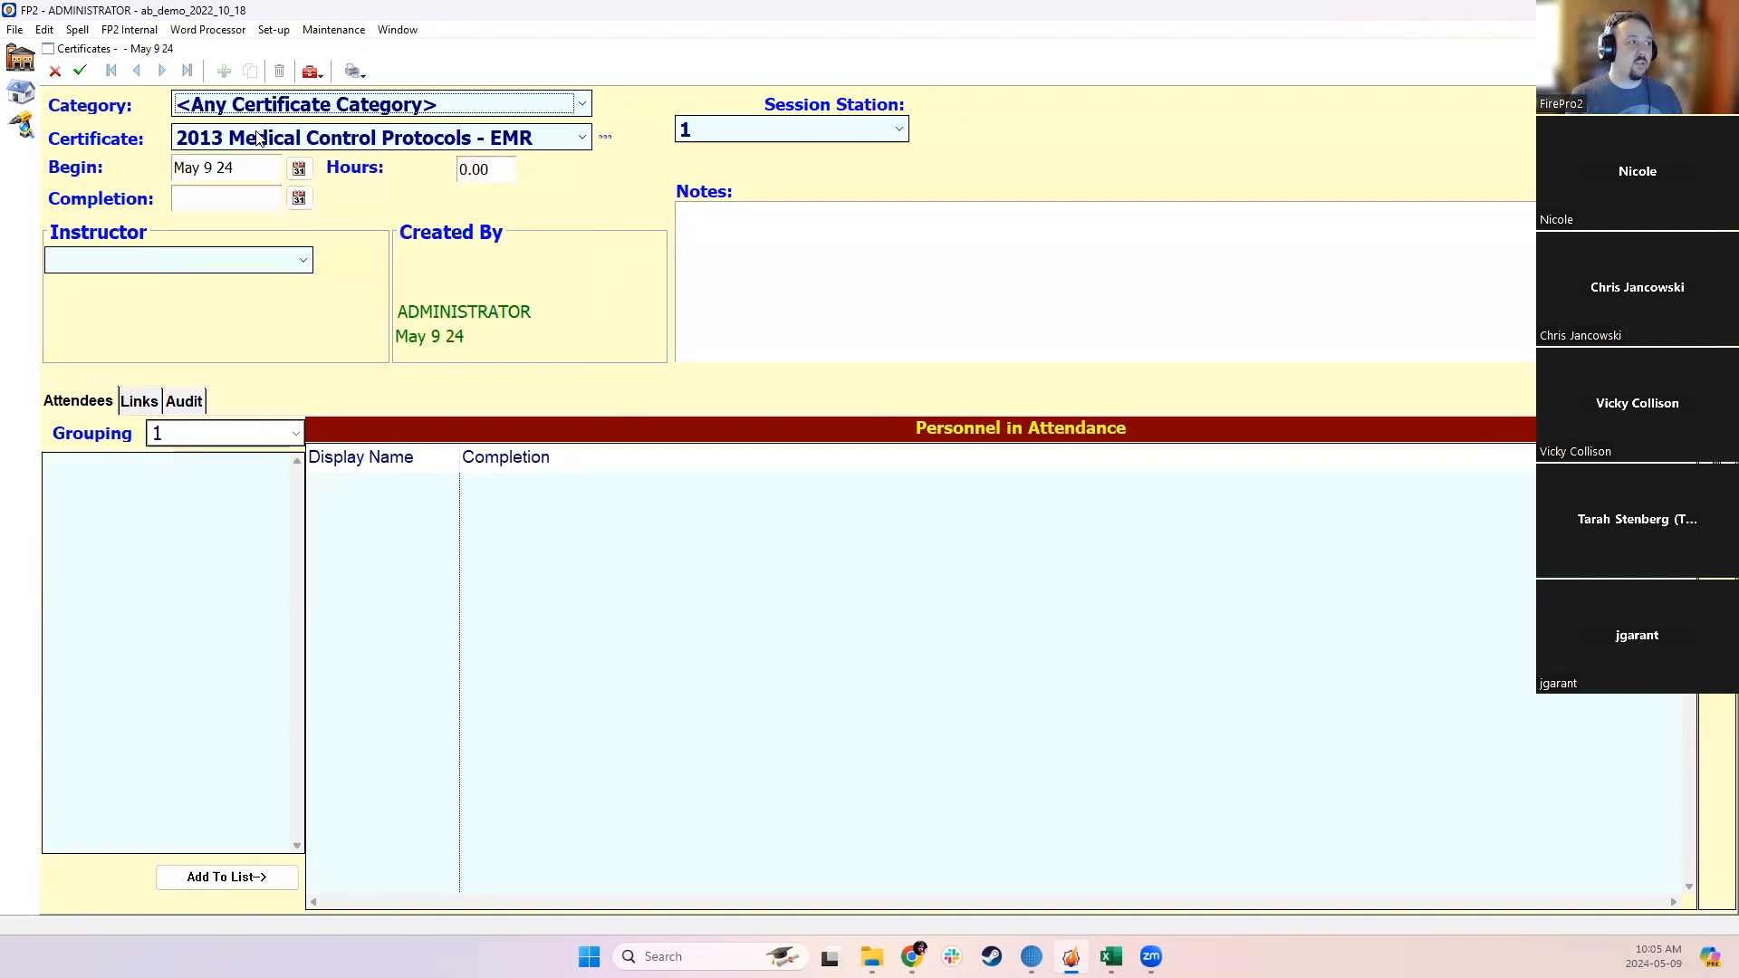
click(255, 136)
scroll(395, 246, down, 15)
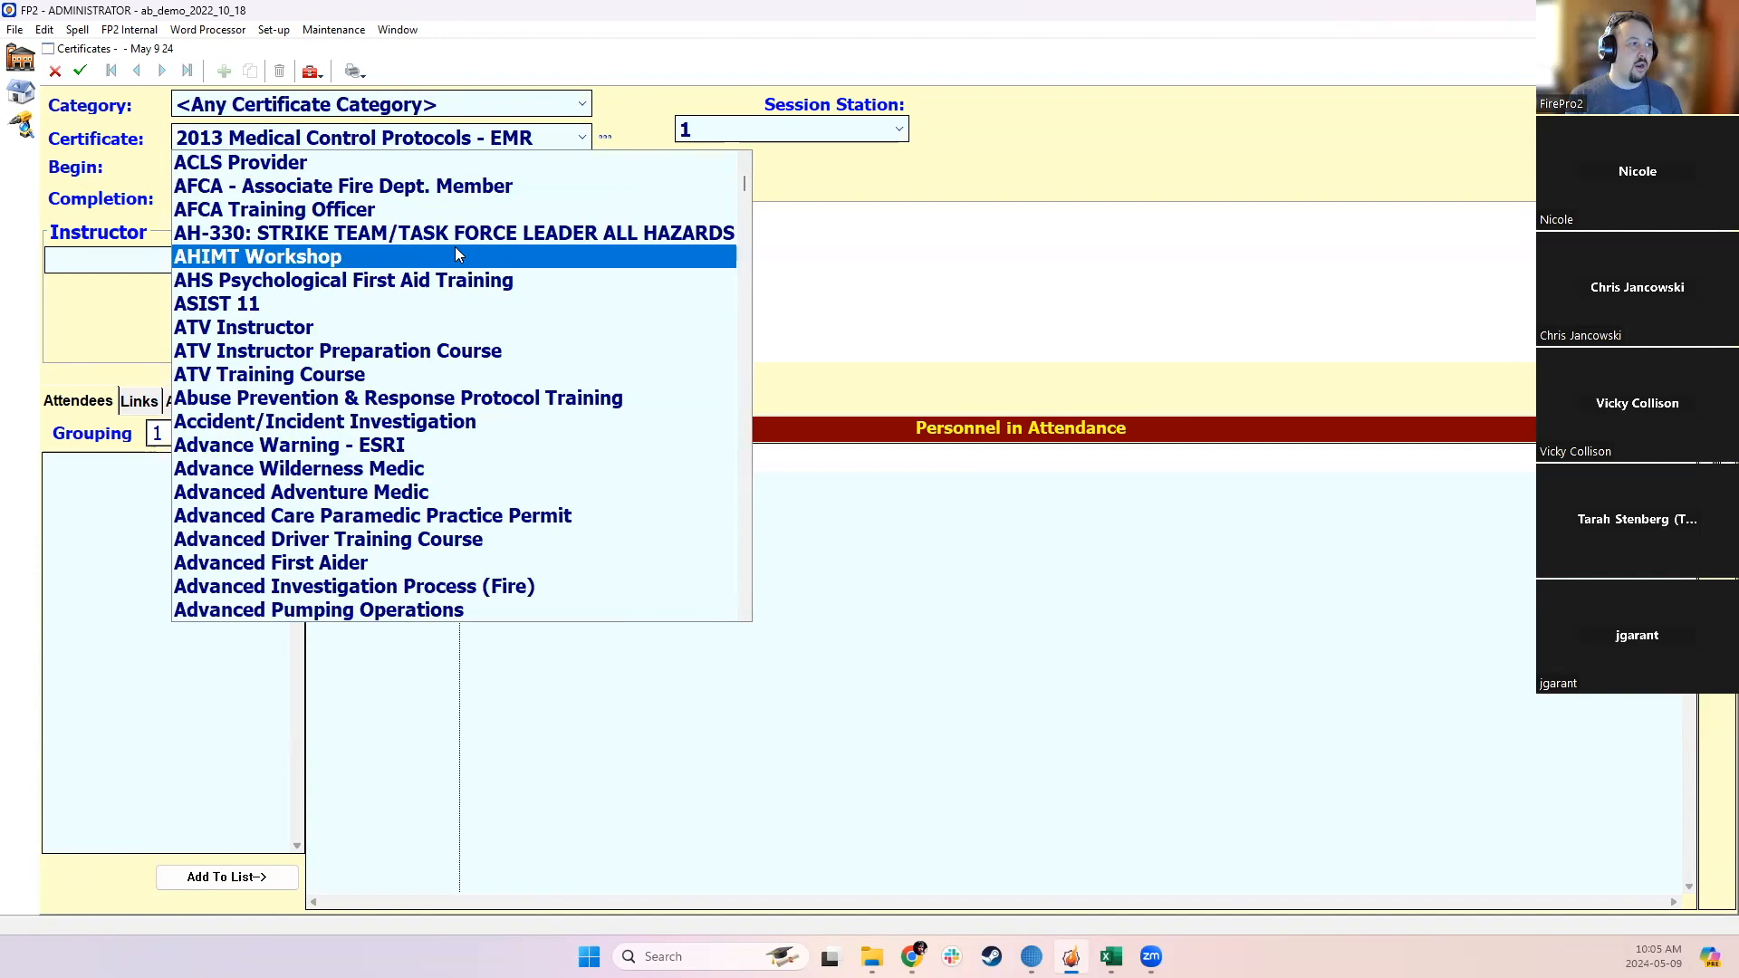
drag(741, 203, 743, 154)
click(660, 118)
Step: Set the record's category to Emergency Management and choose the ICS 100 certificate
click(557, 105)
click(435, 152)
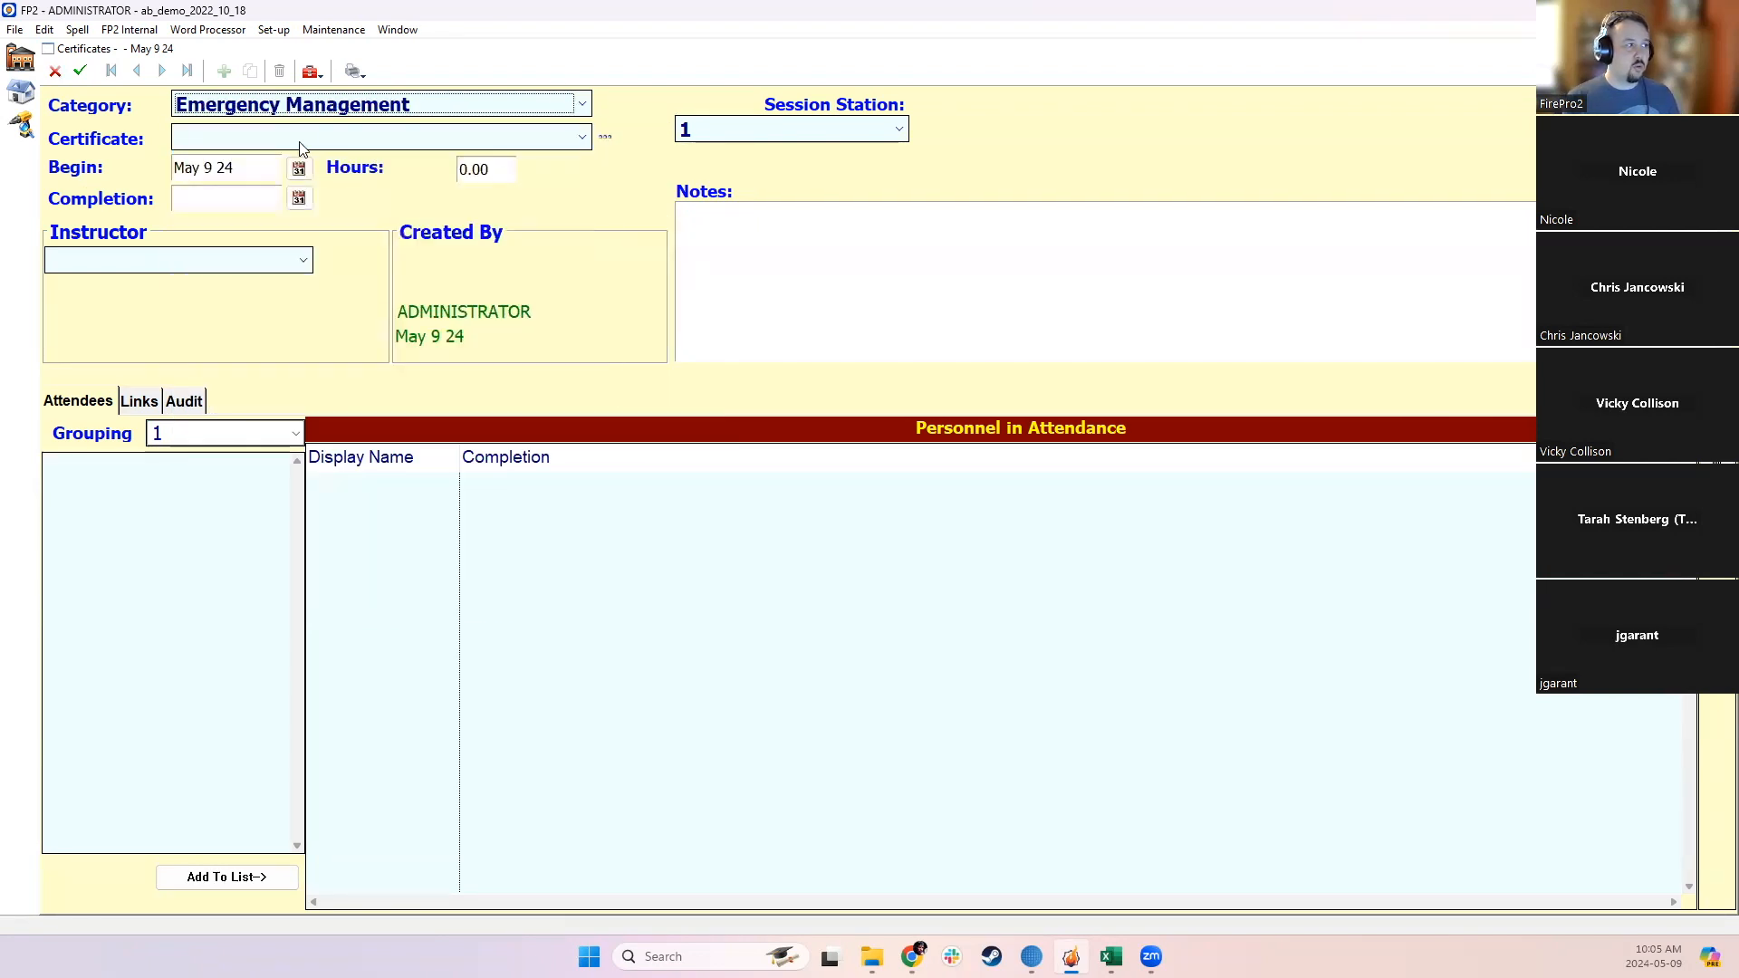
click(302, 134)
click(271, 166)
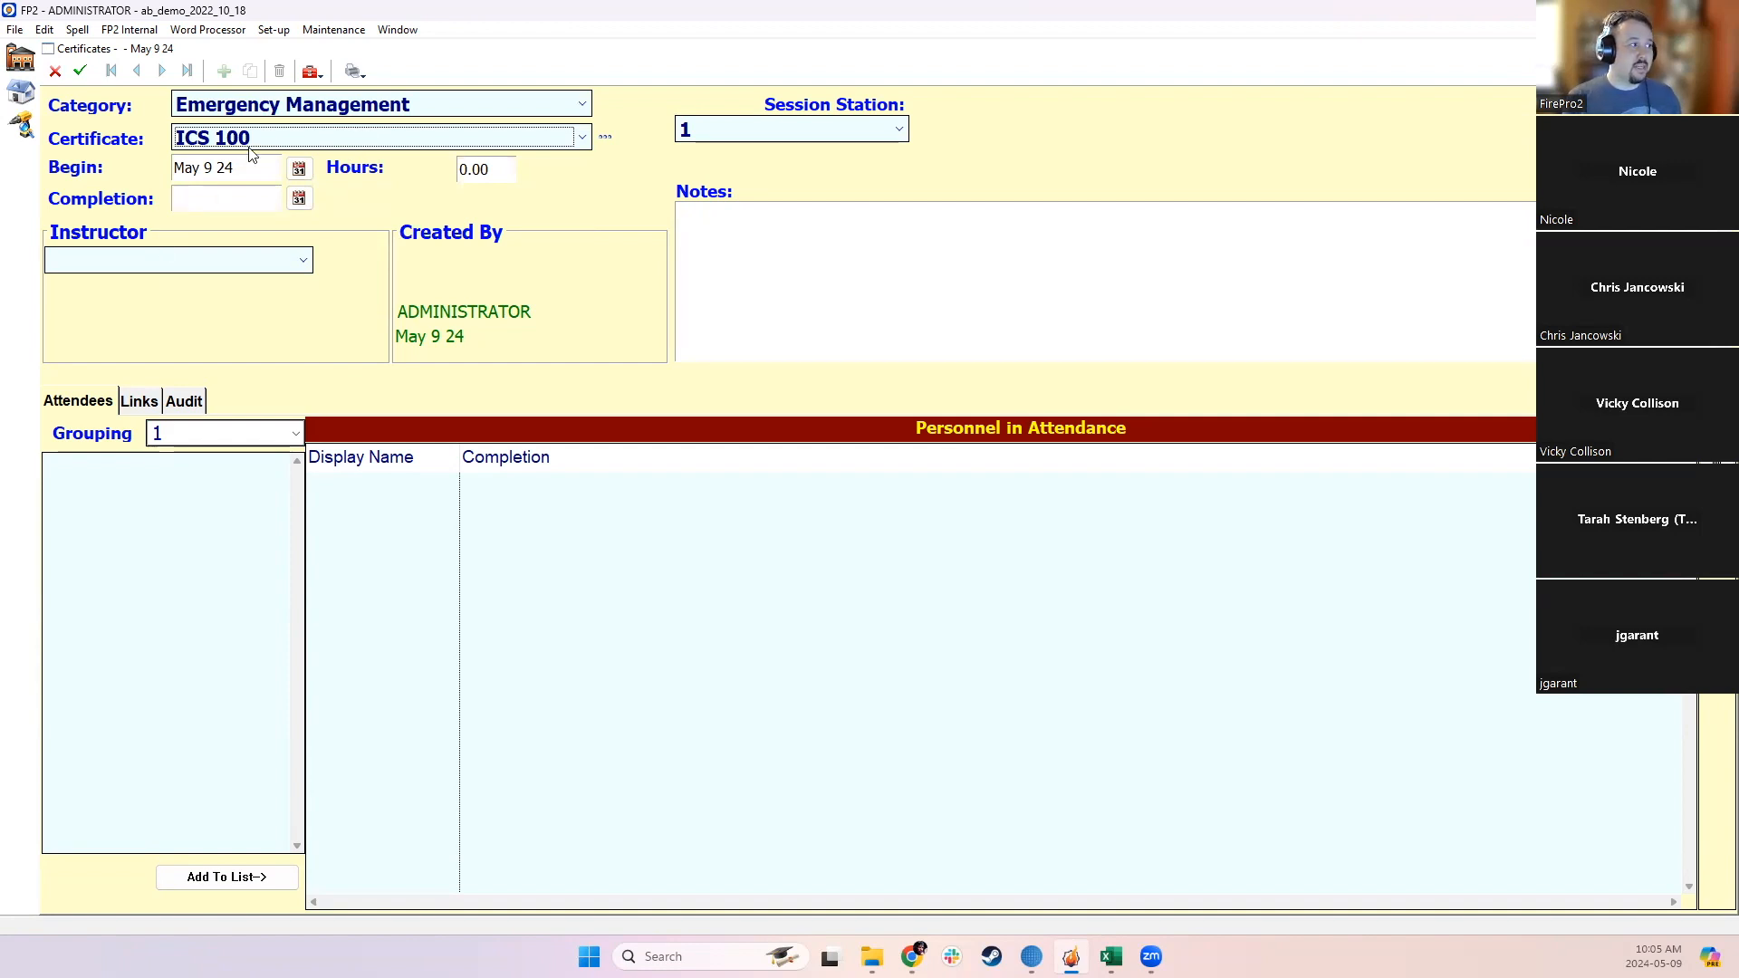
Step: Set the certificate's completion date to May 11 24
click(217, 197)
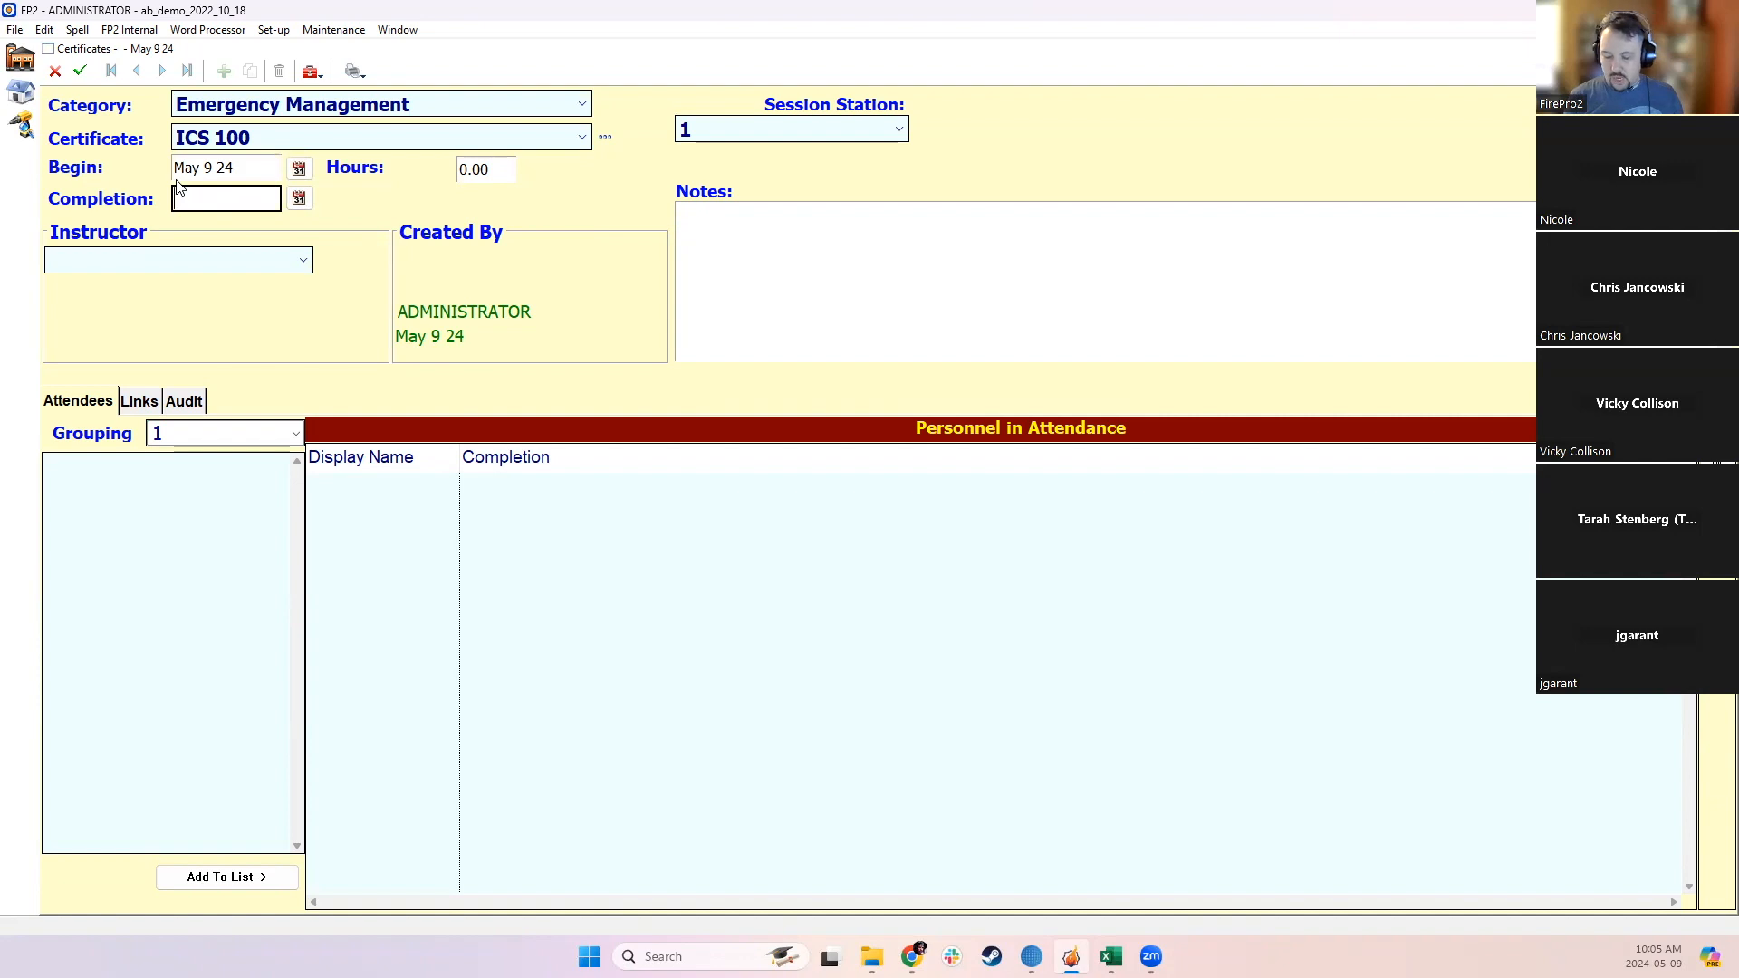
text(22)
key(BackSpace)
key(BackSpace)
text(11)
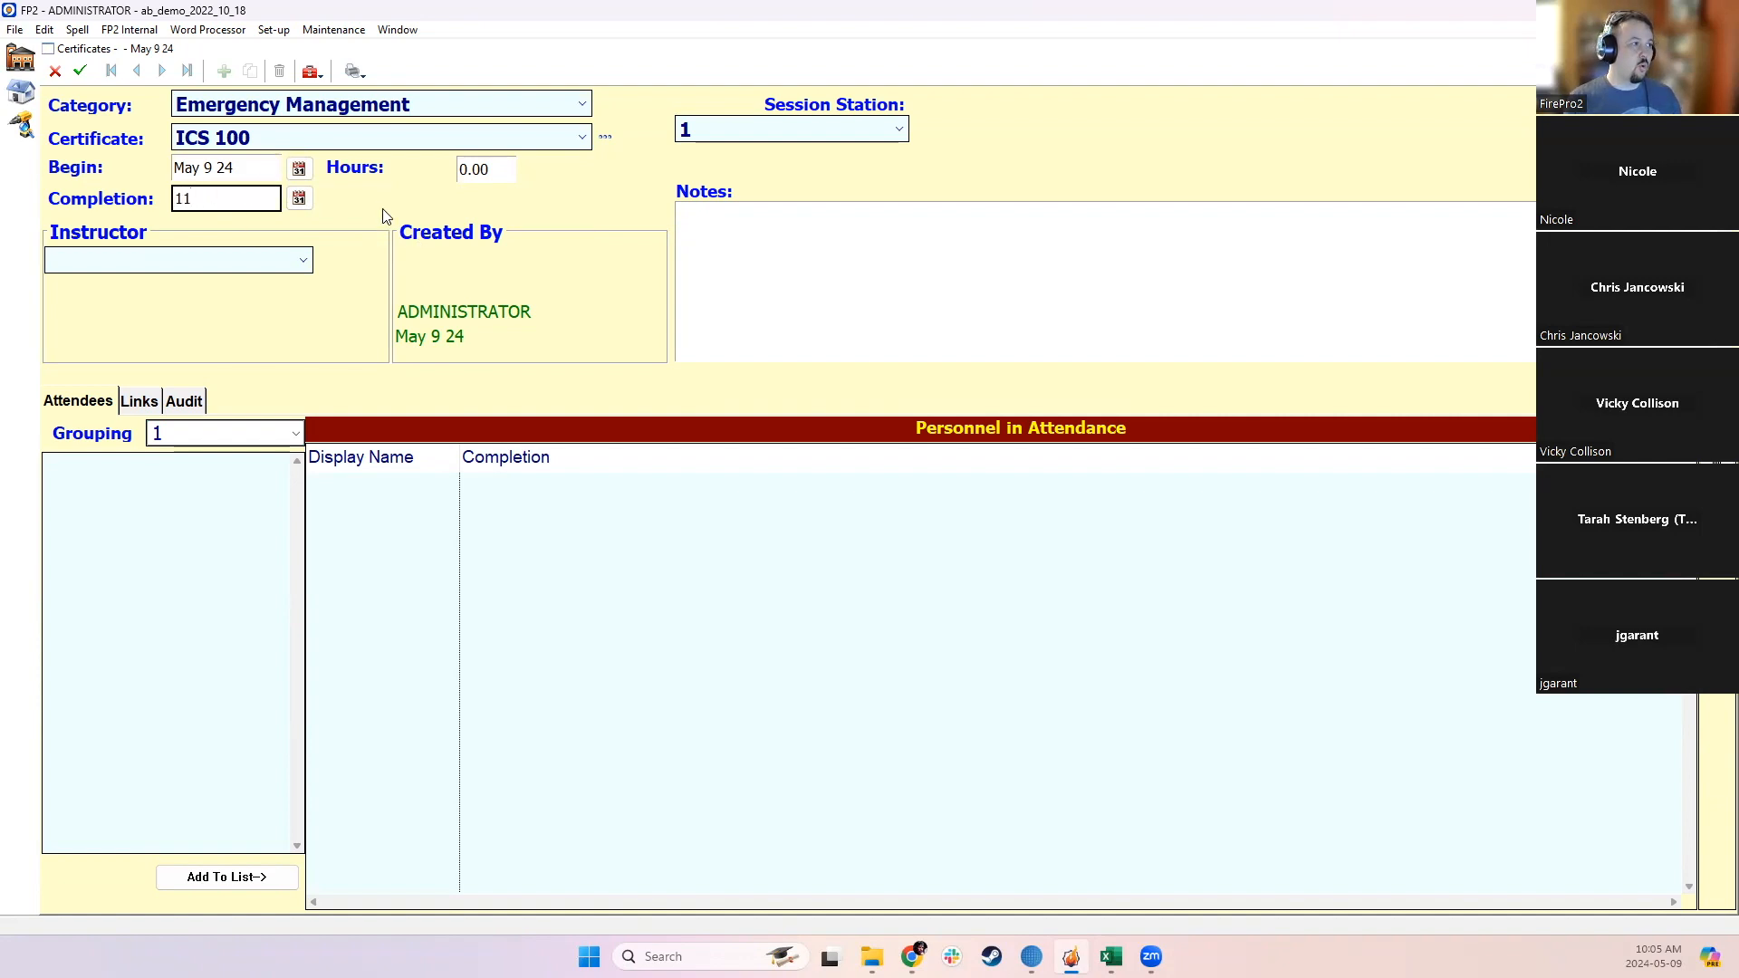
key(Return)
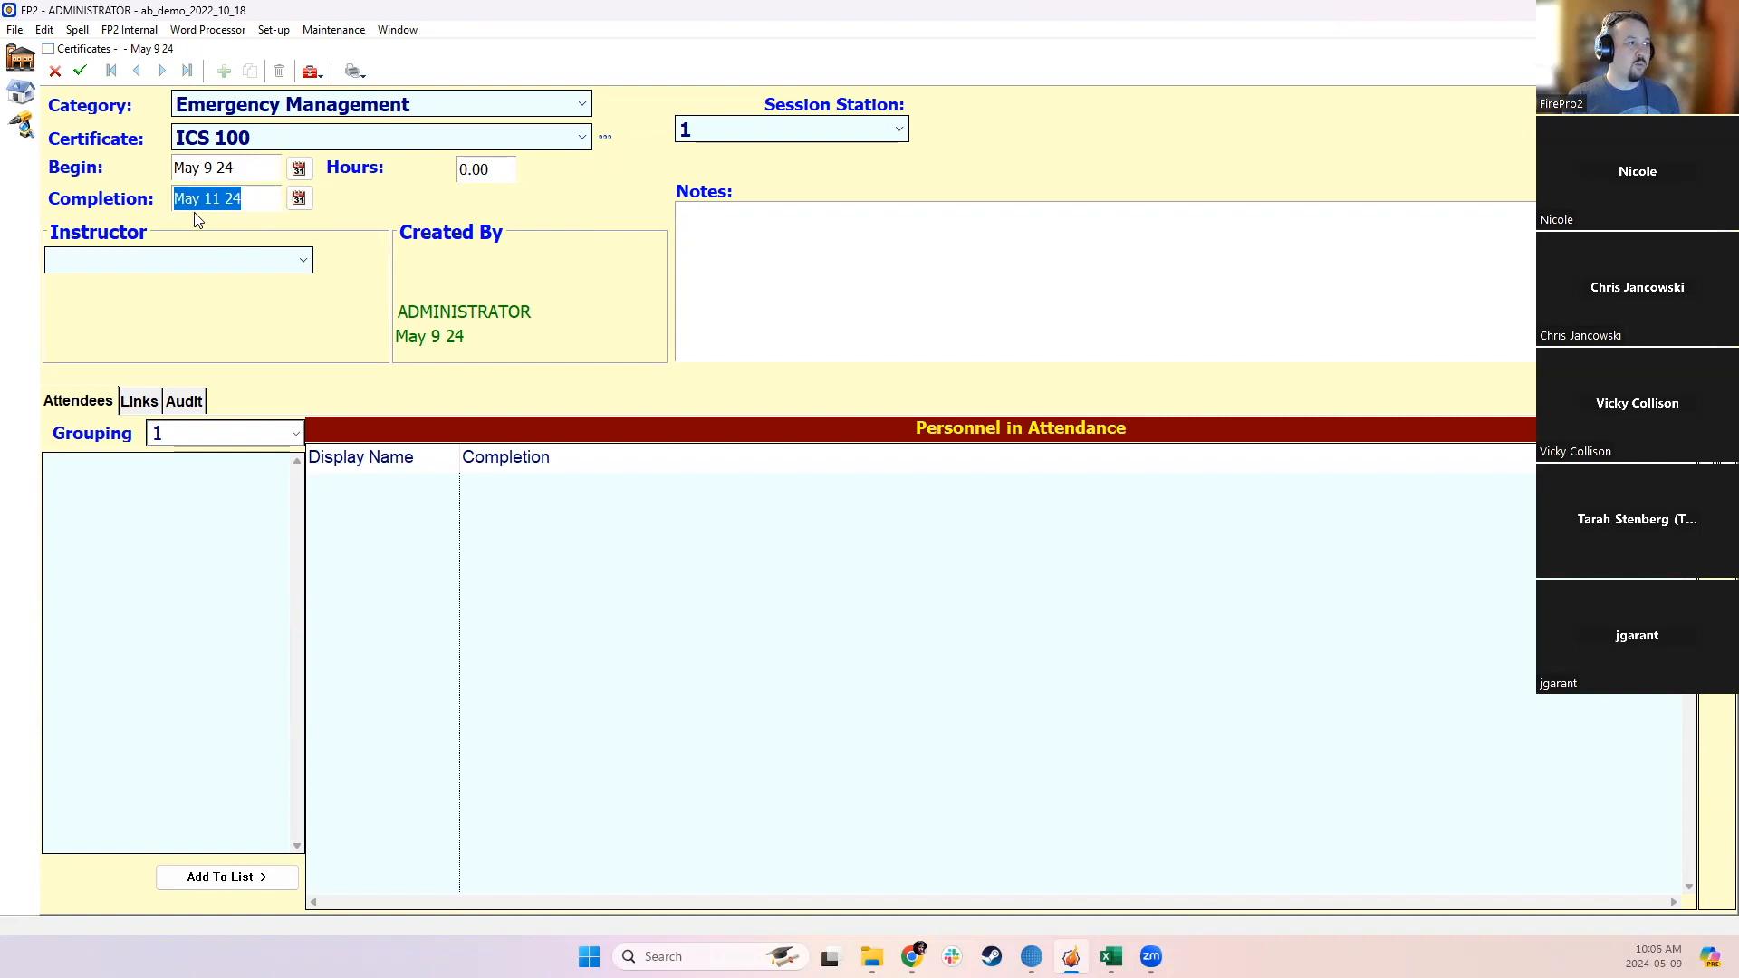
click(255, 194)
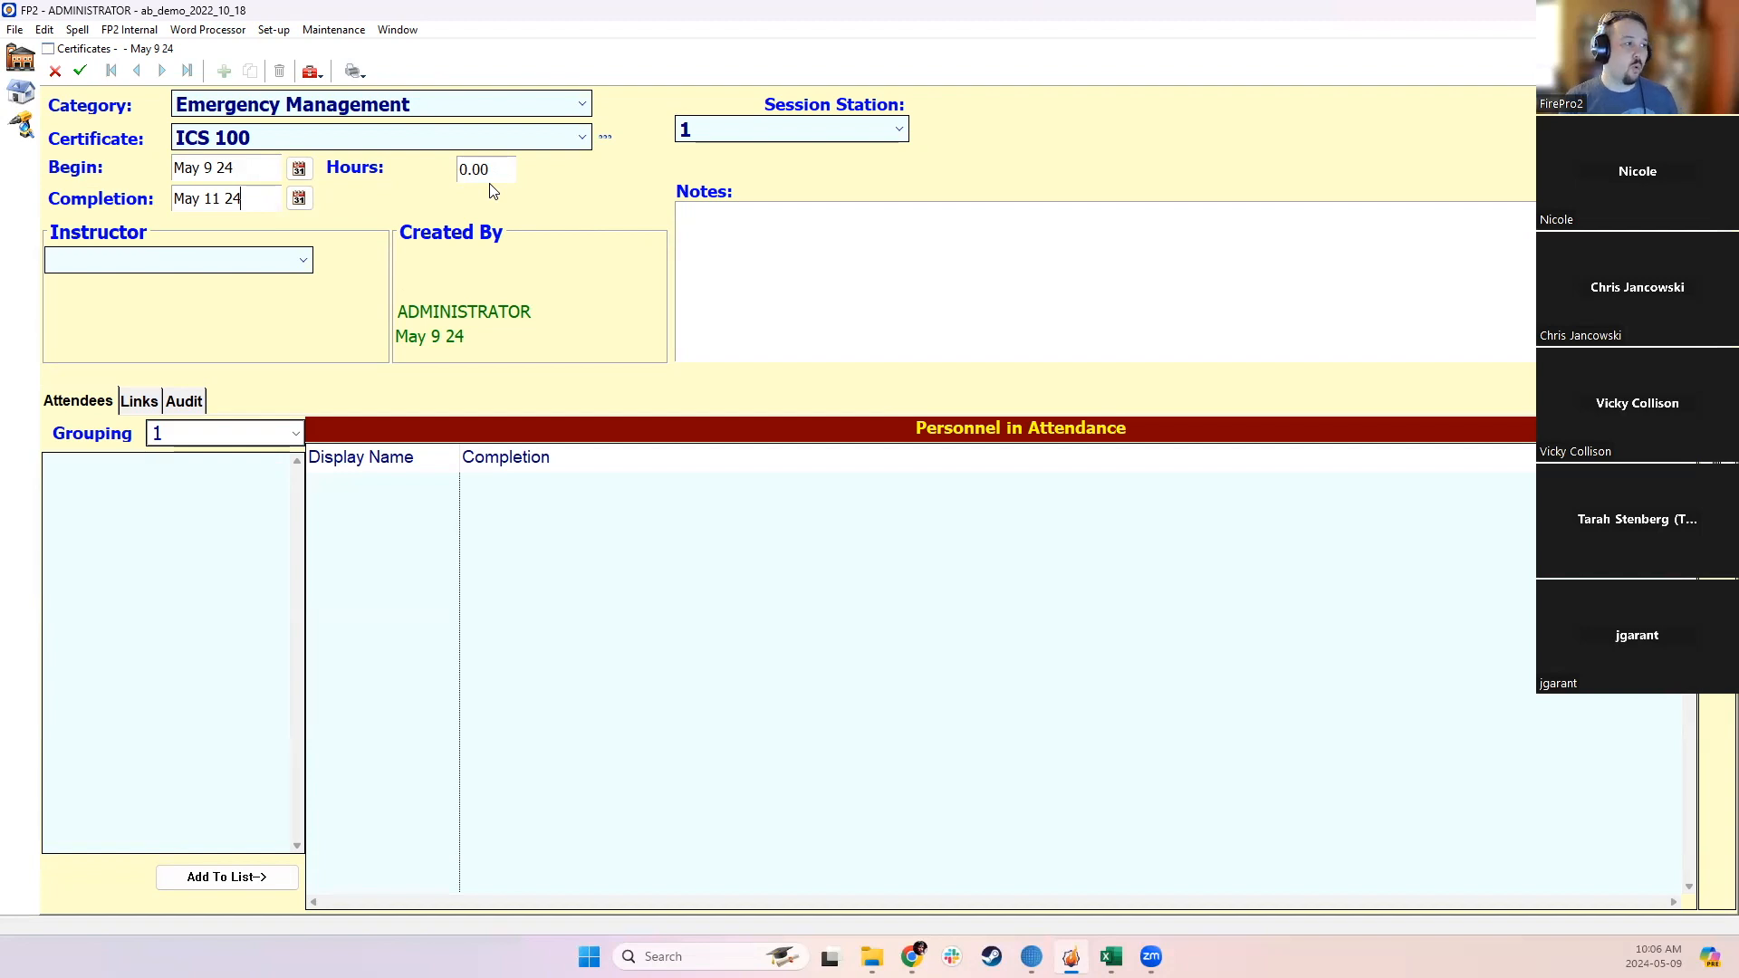
Step: Set the certificate's hours to 10
click(486, 169)
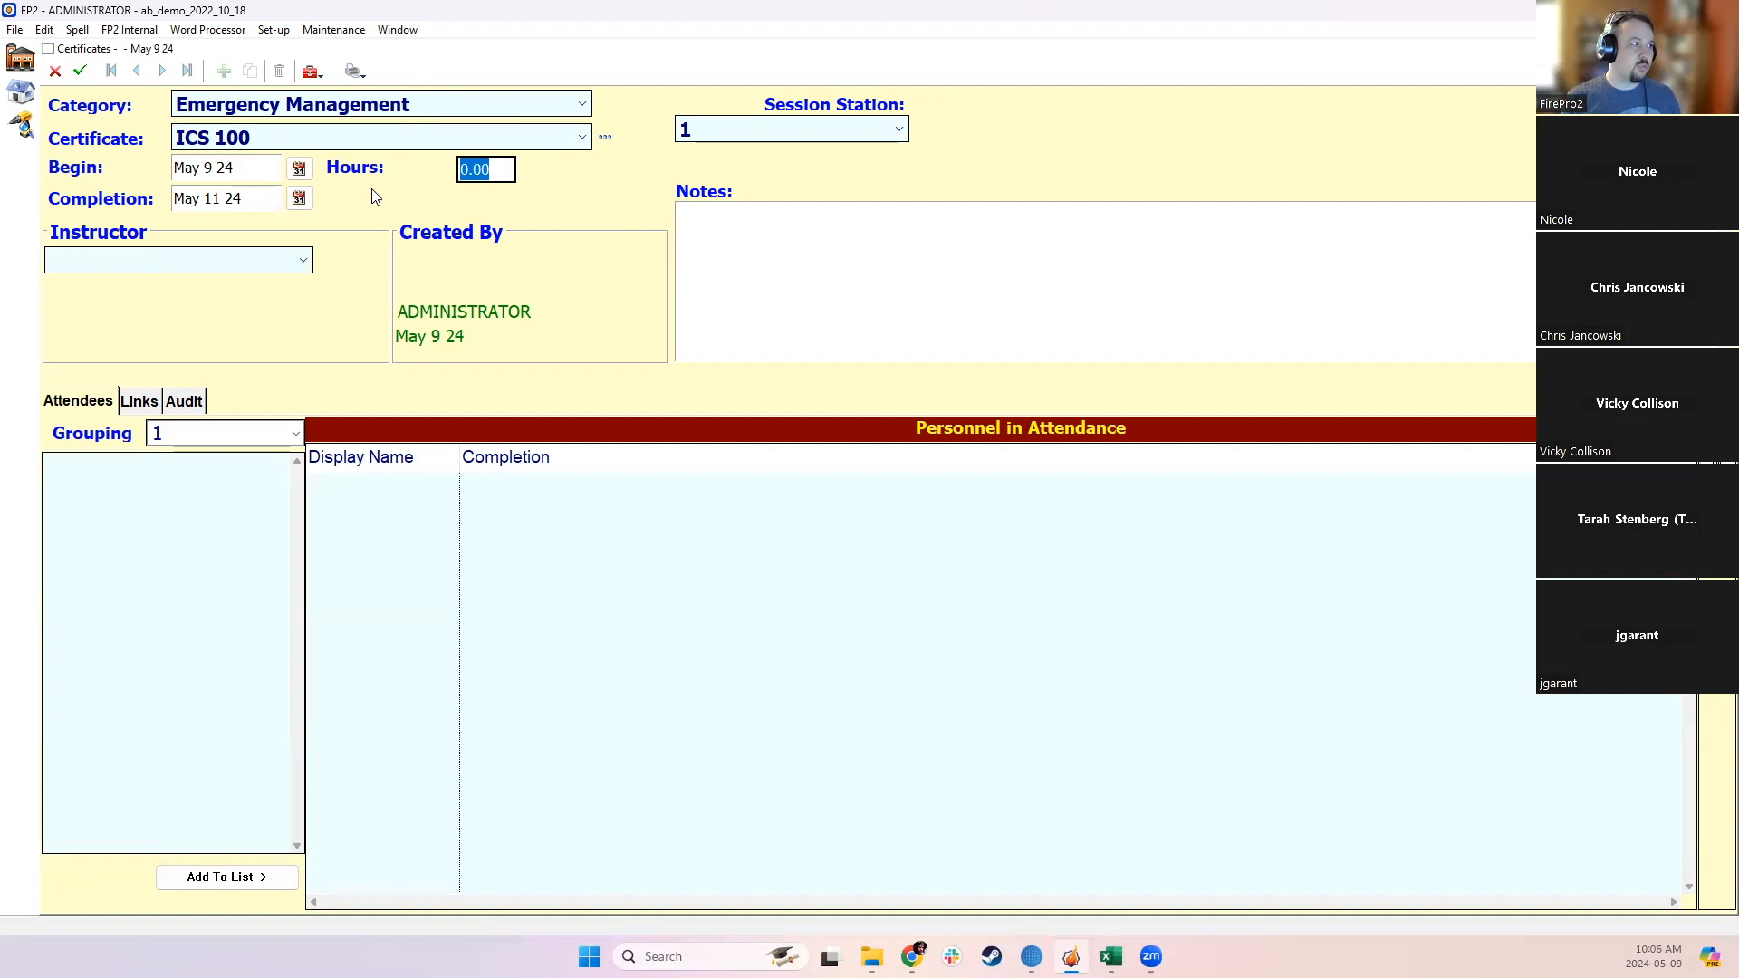
text(10)
key(Return)
click(509, 170)
Step: Review the available session stations without changing the selected station
click(724, 128)
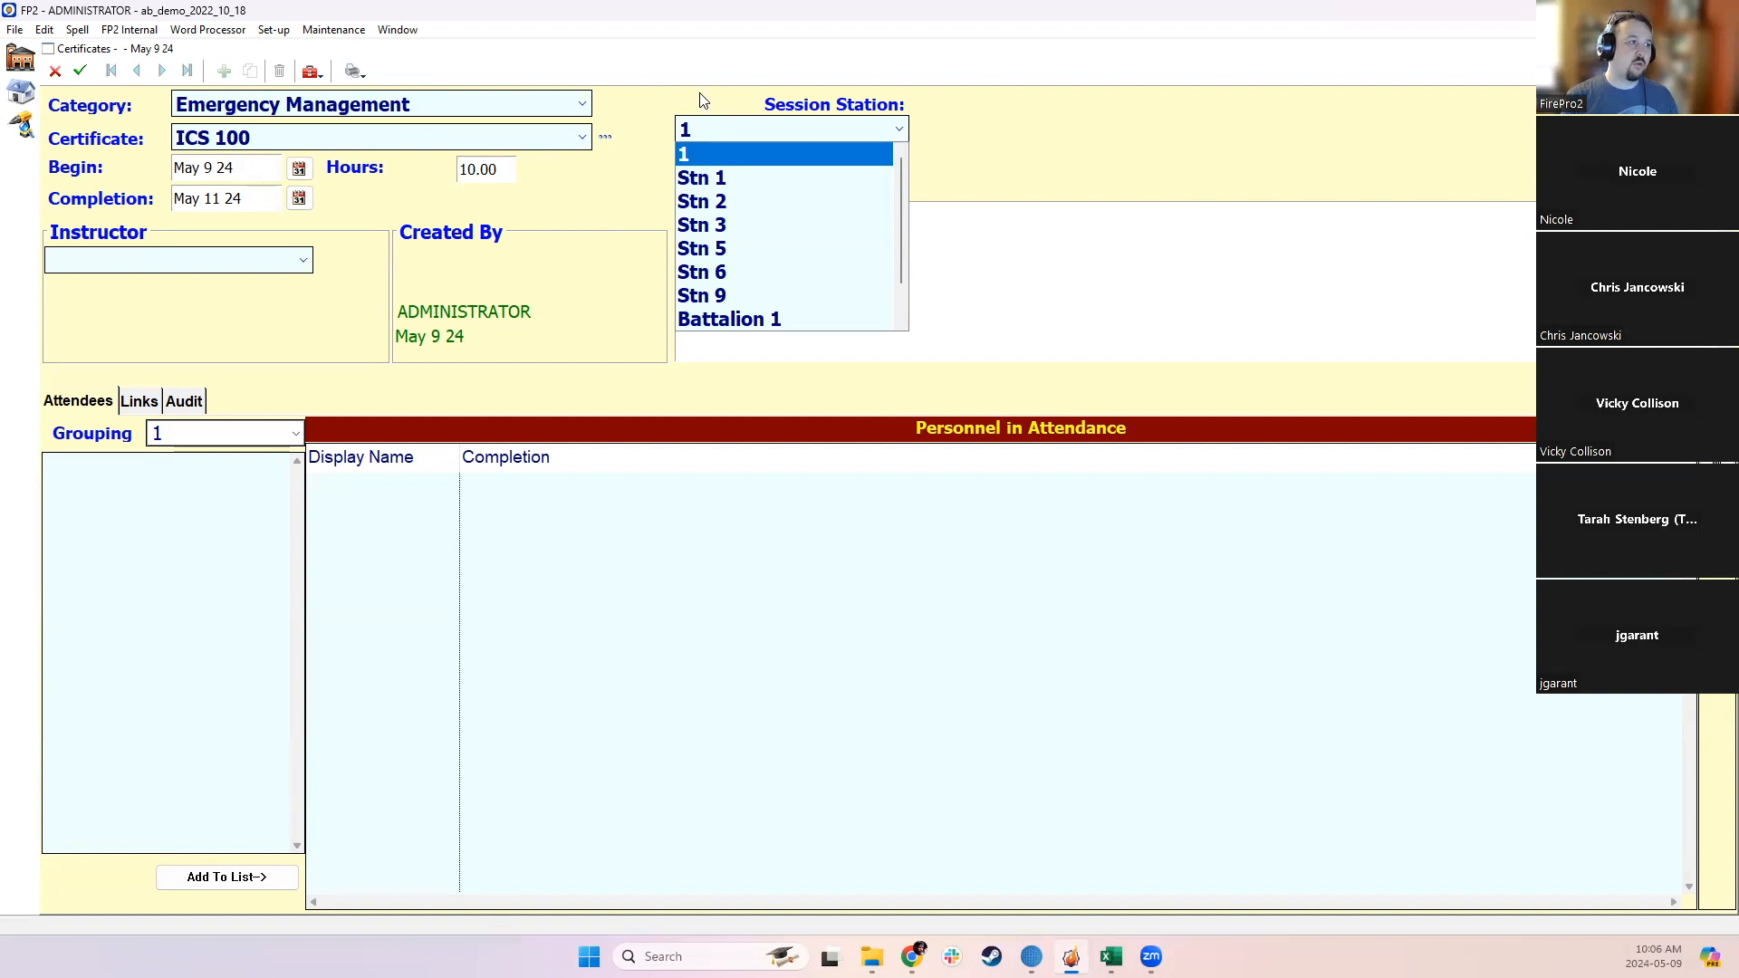
click(694, 105)
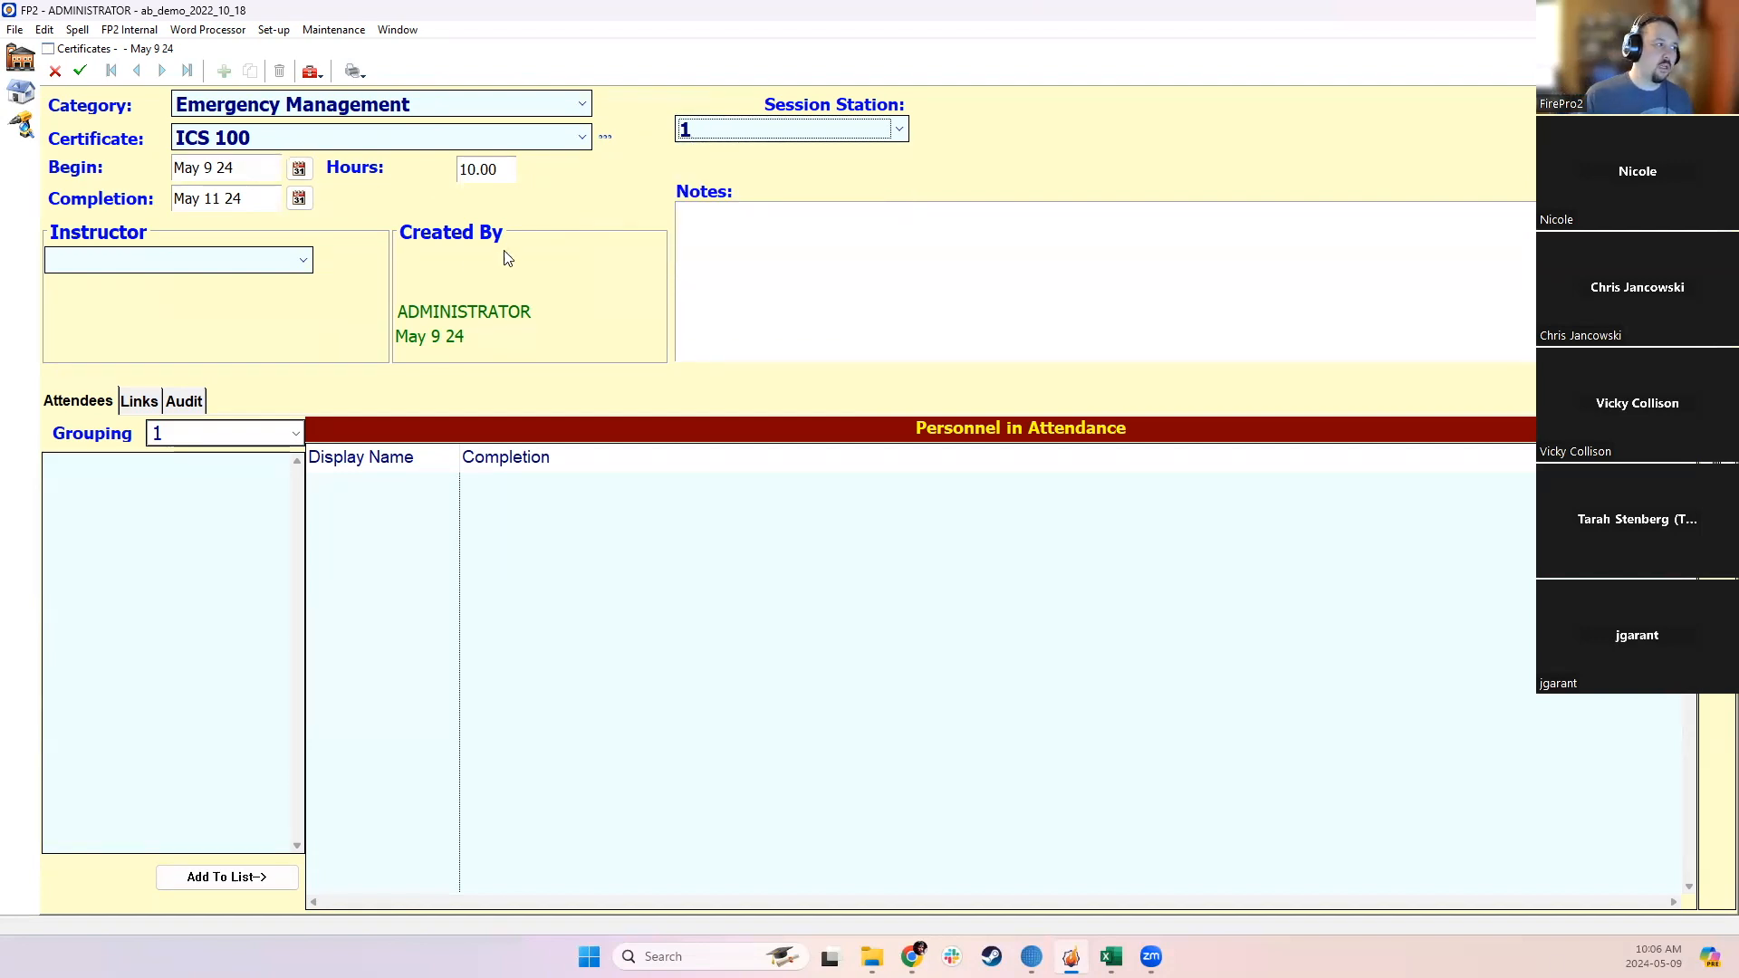
click(699, 132)
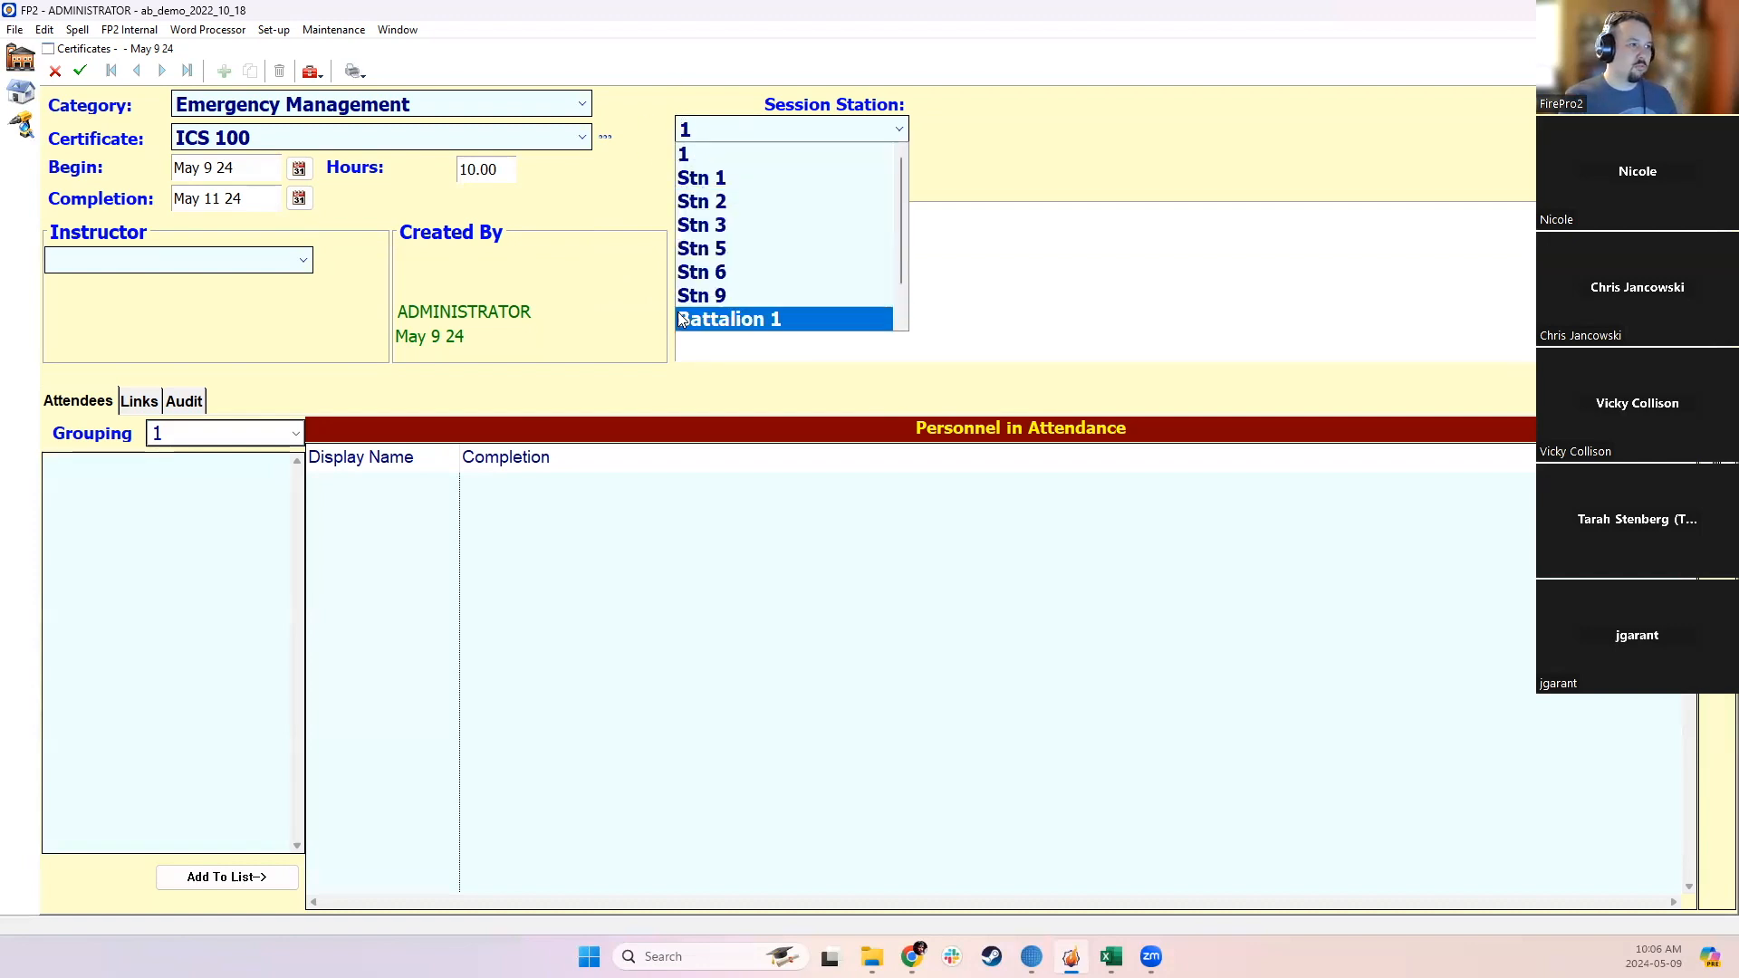
click(658, 107)
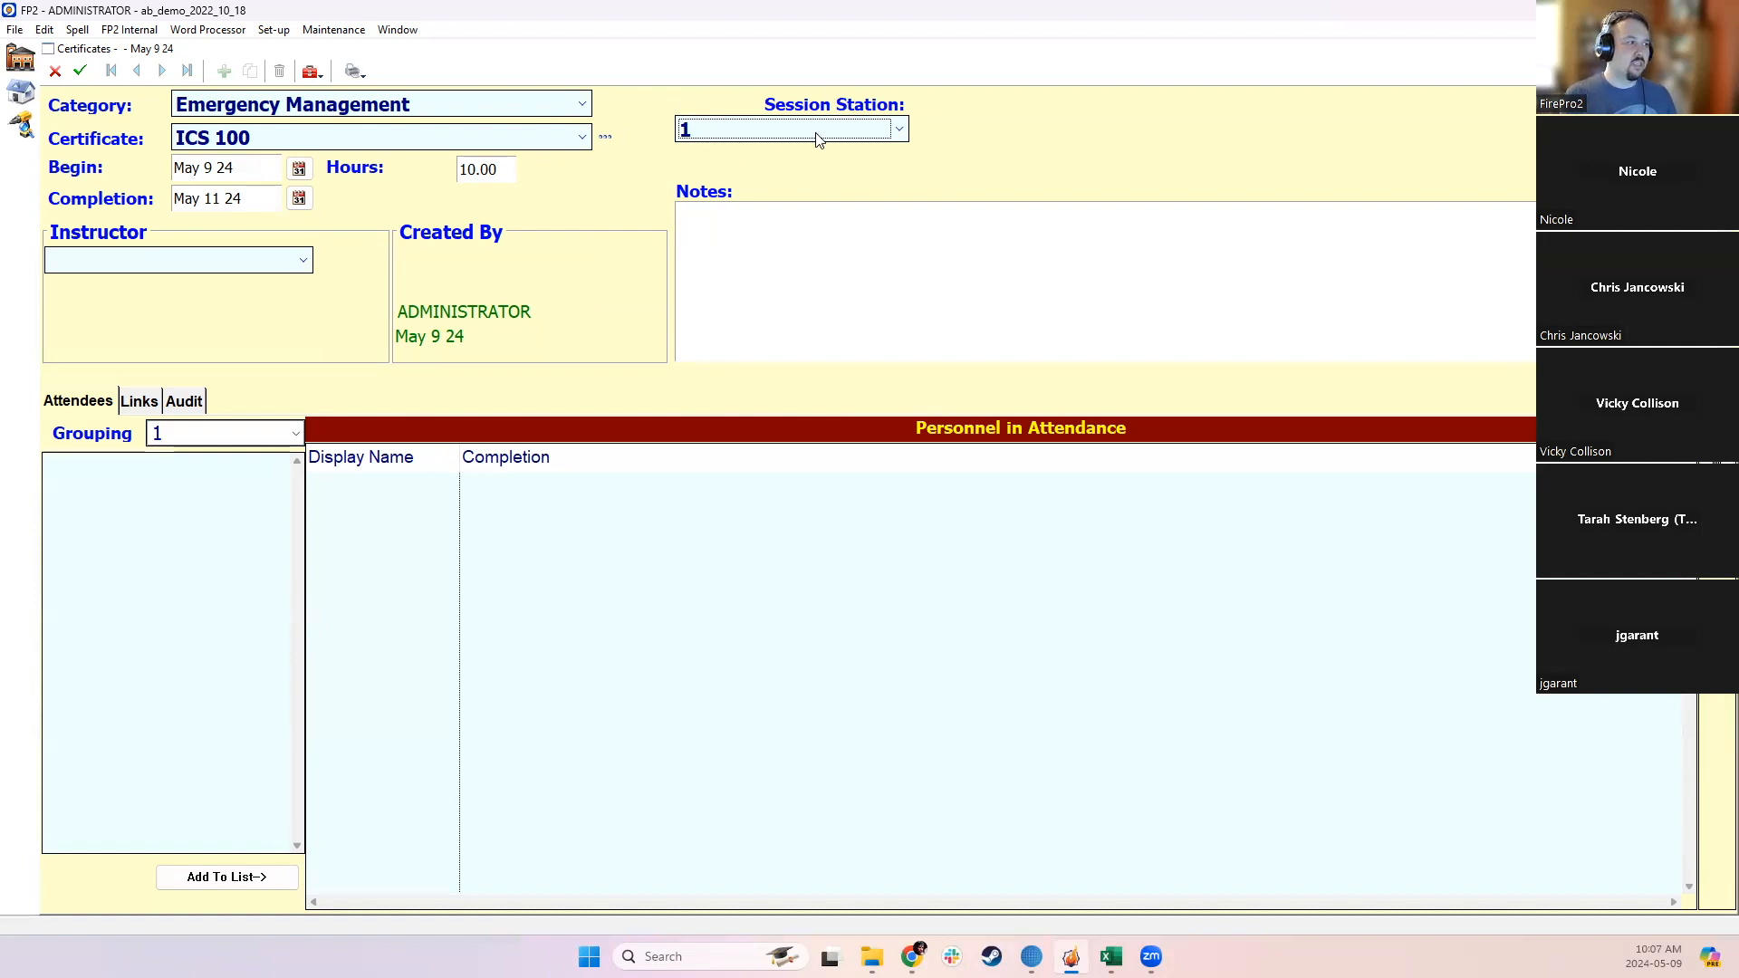
Step: Look through the instructor choices and set the certificate's instructor to <Other>
click(303, 262)
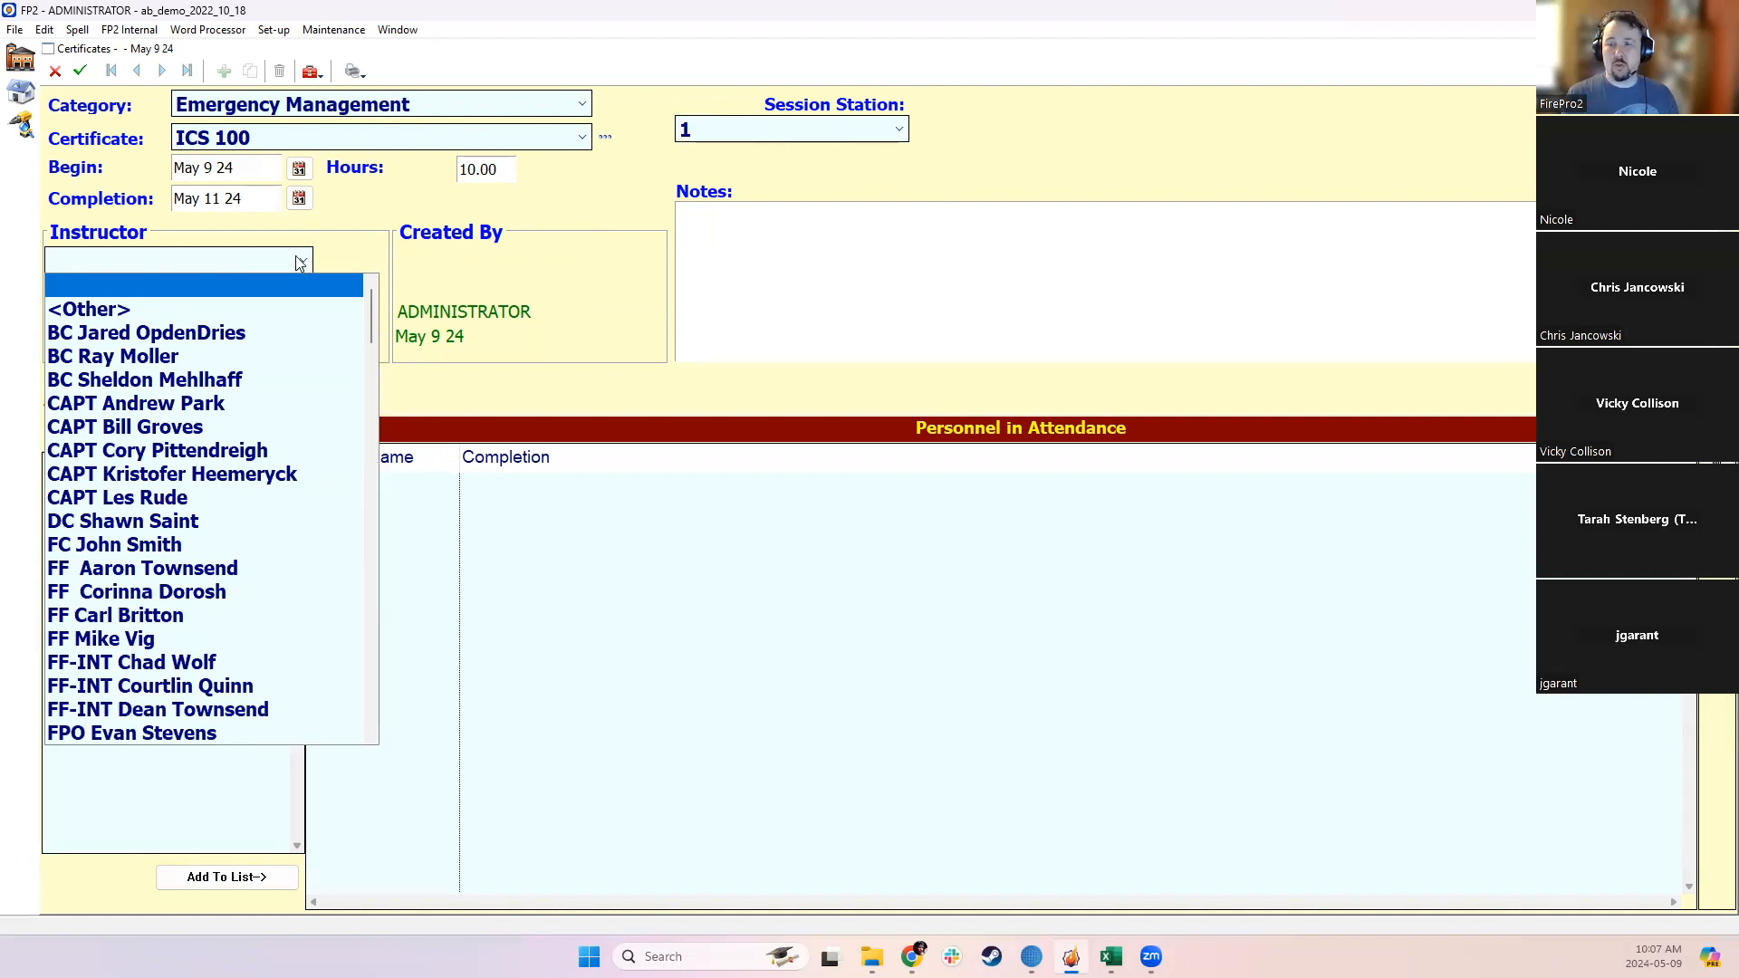
scroll(243, 453, down, 1)
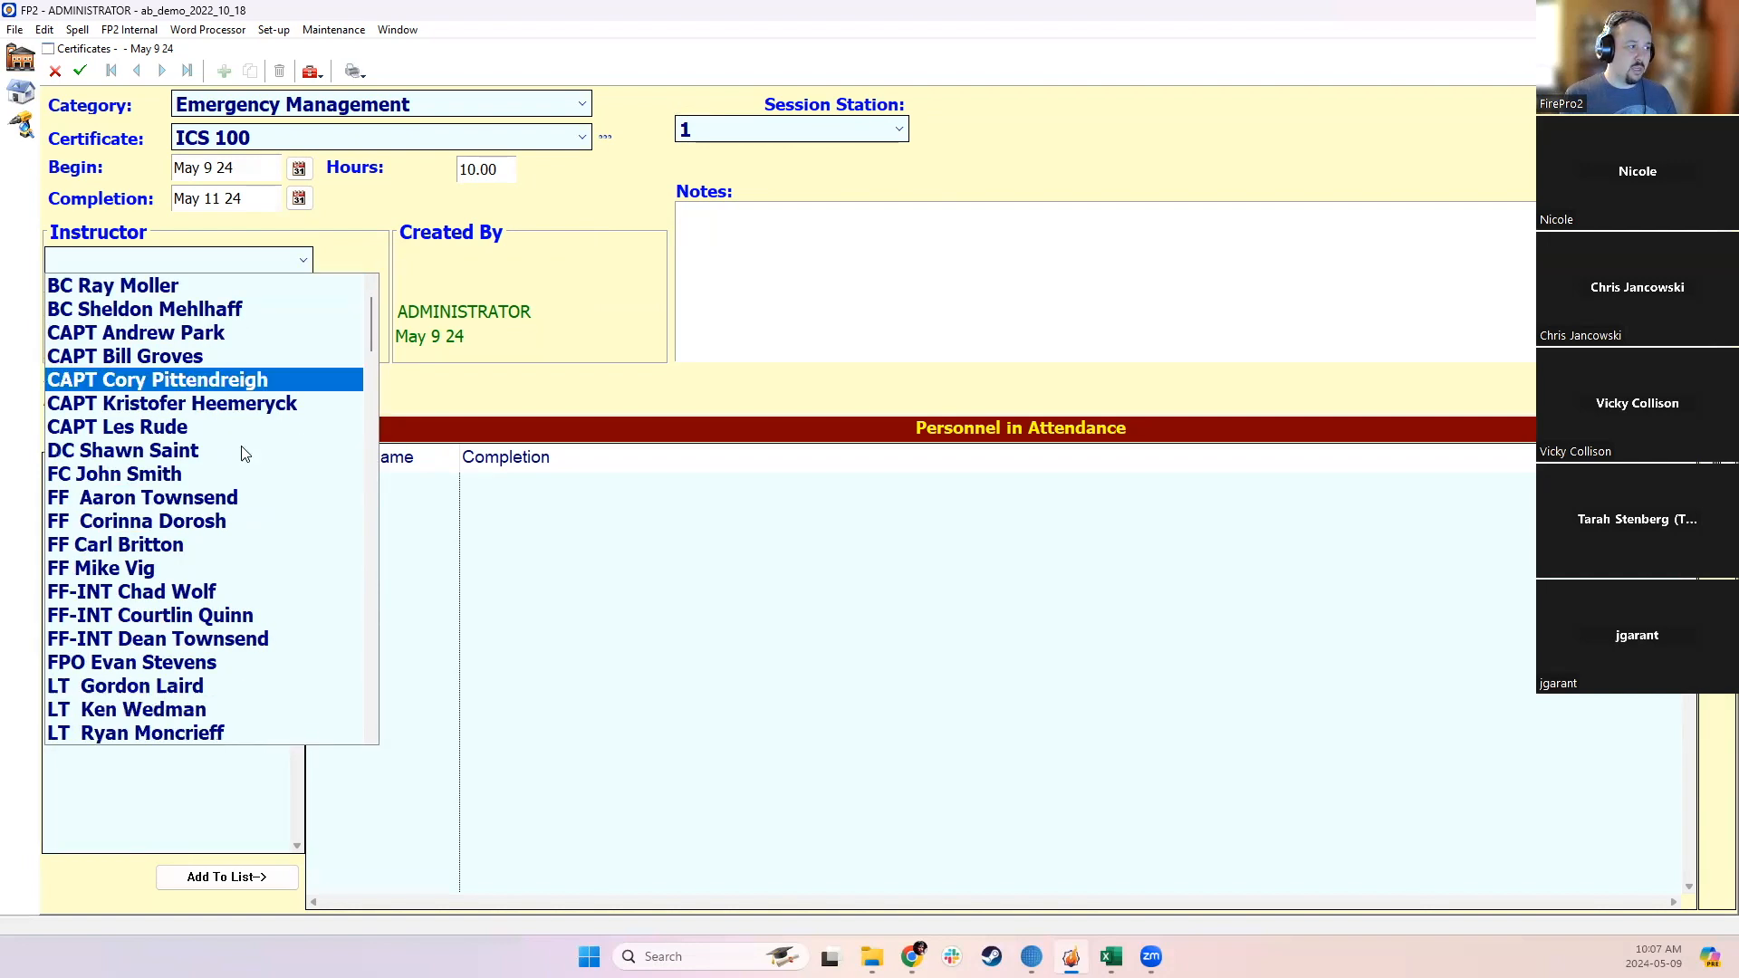
scroll(241, 536, down, 4)
scroll(241, 536, up, 4)
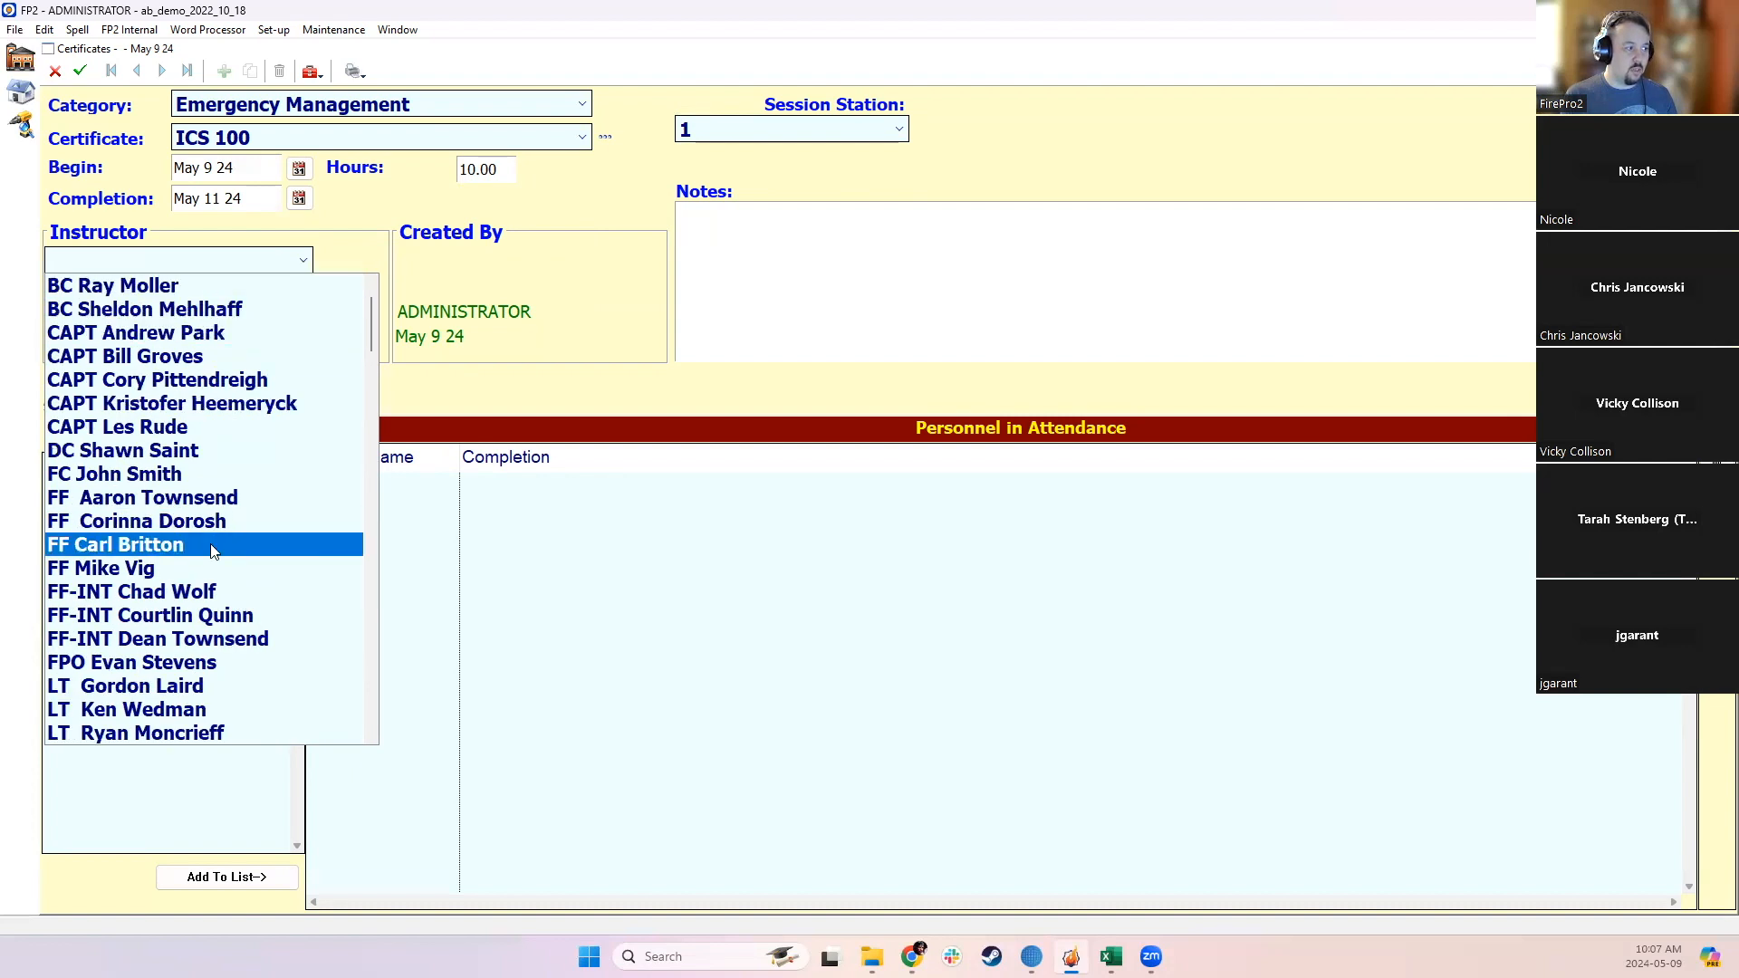
scroll(214, 543, up, 1)
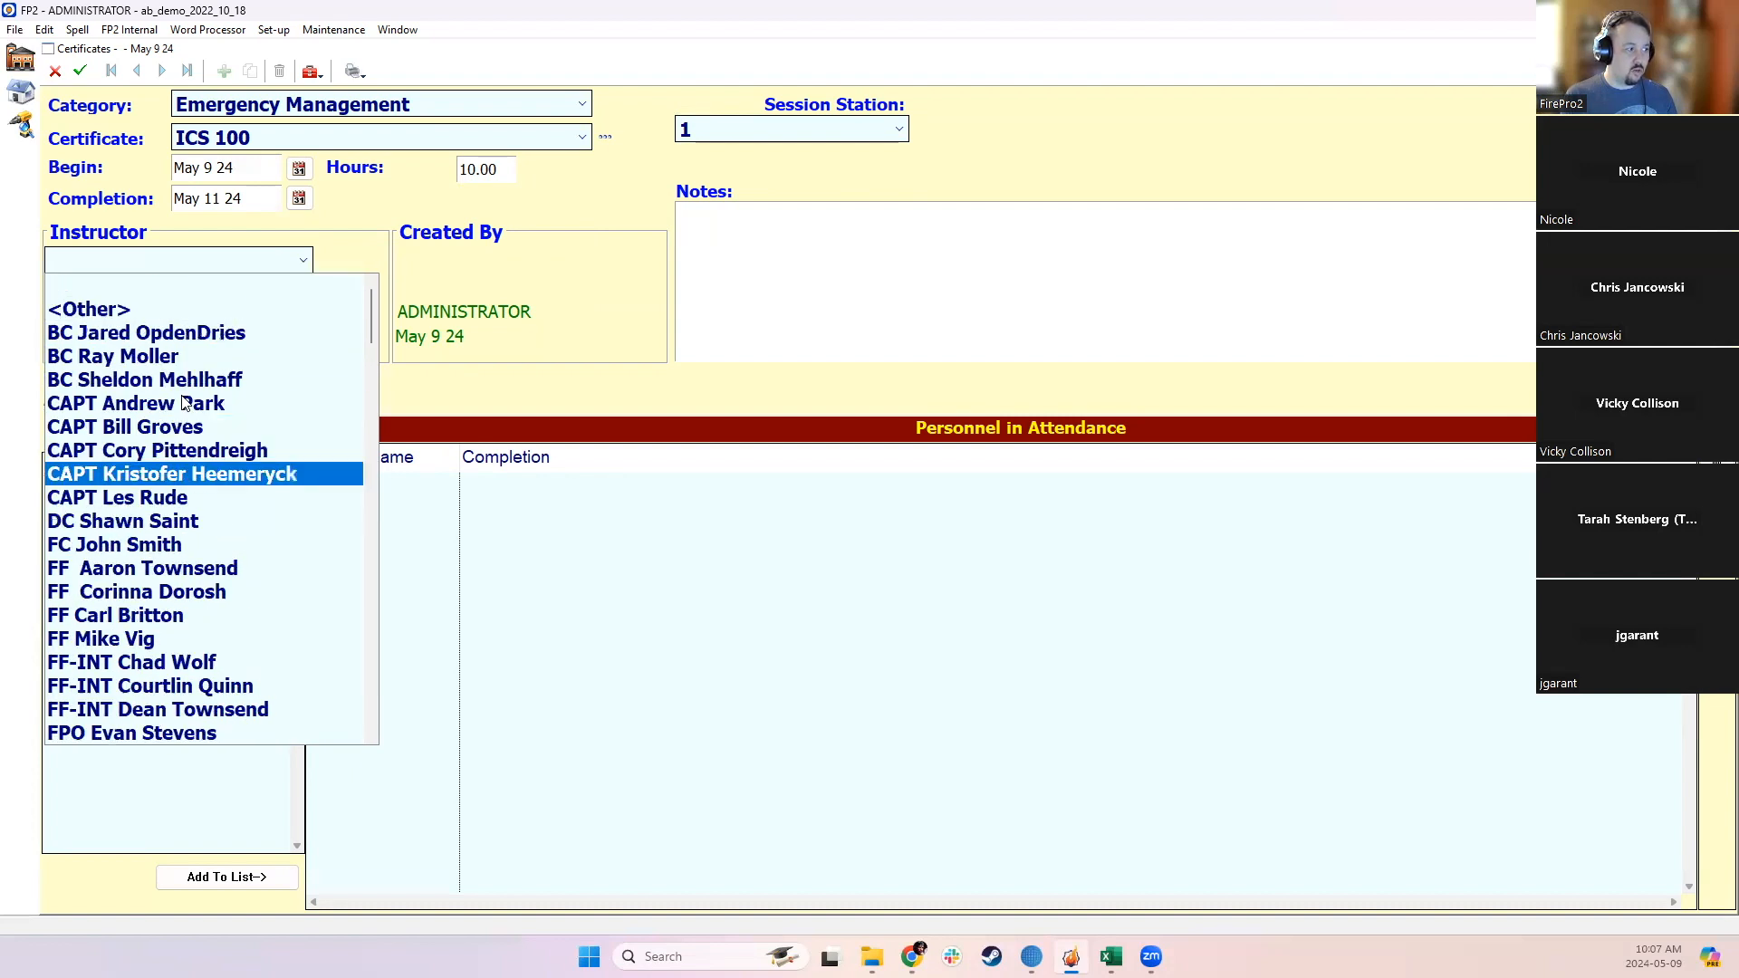
click(106, 313)
click(229, 299)
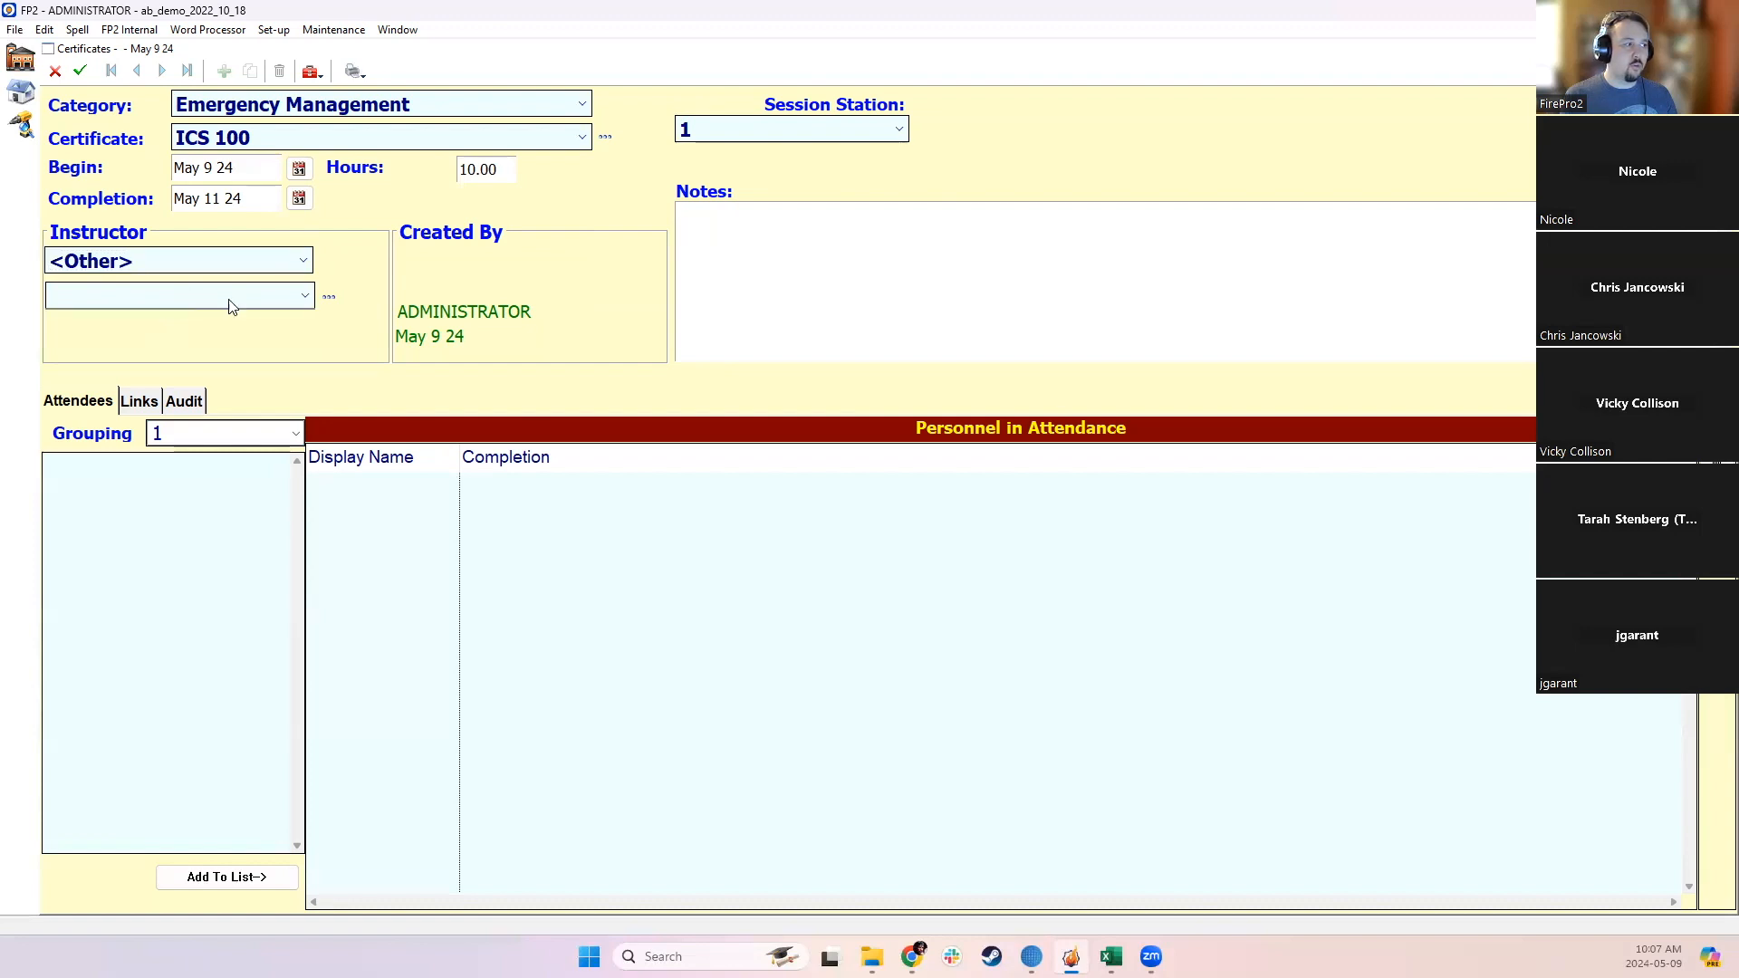
Step: Add and save a certificate other trainer with order 10, company Red Cross and full text "Red Cross Instructor"
click(326, 298)
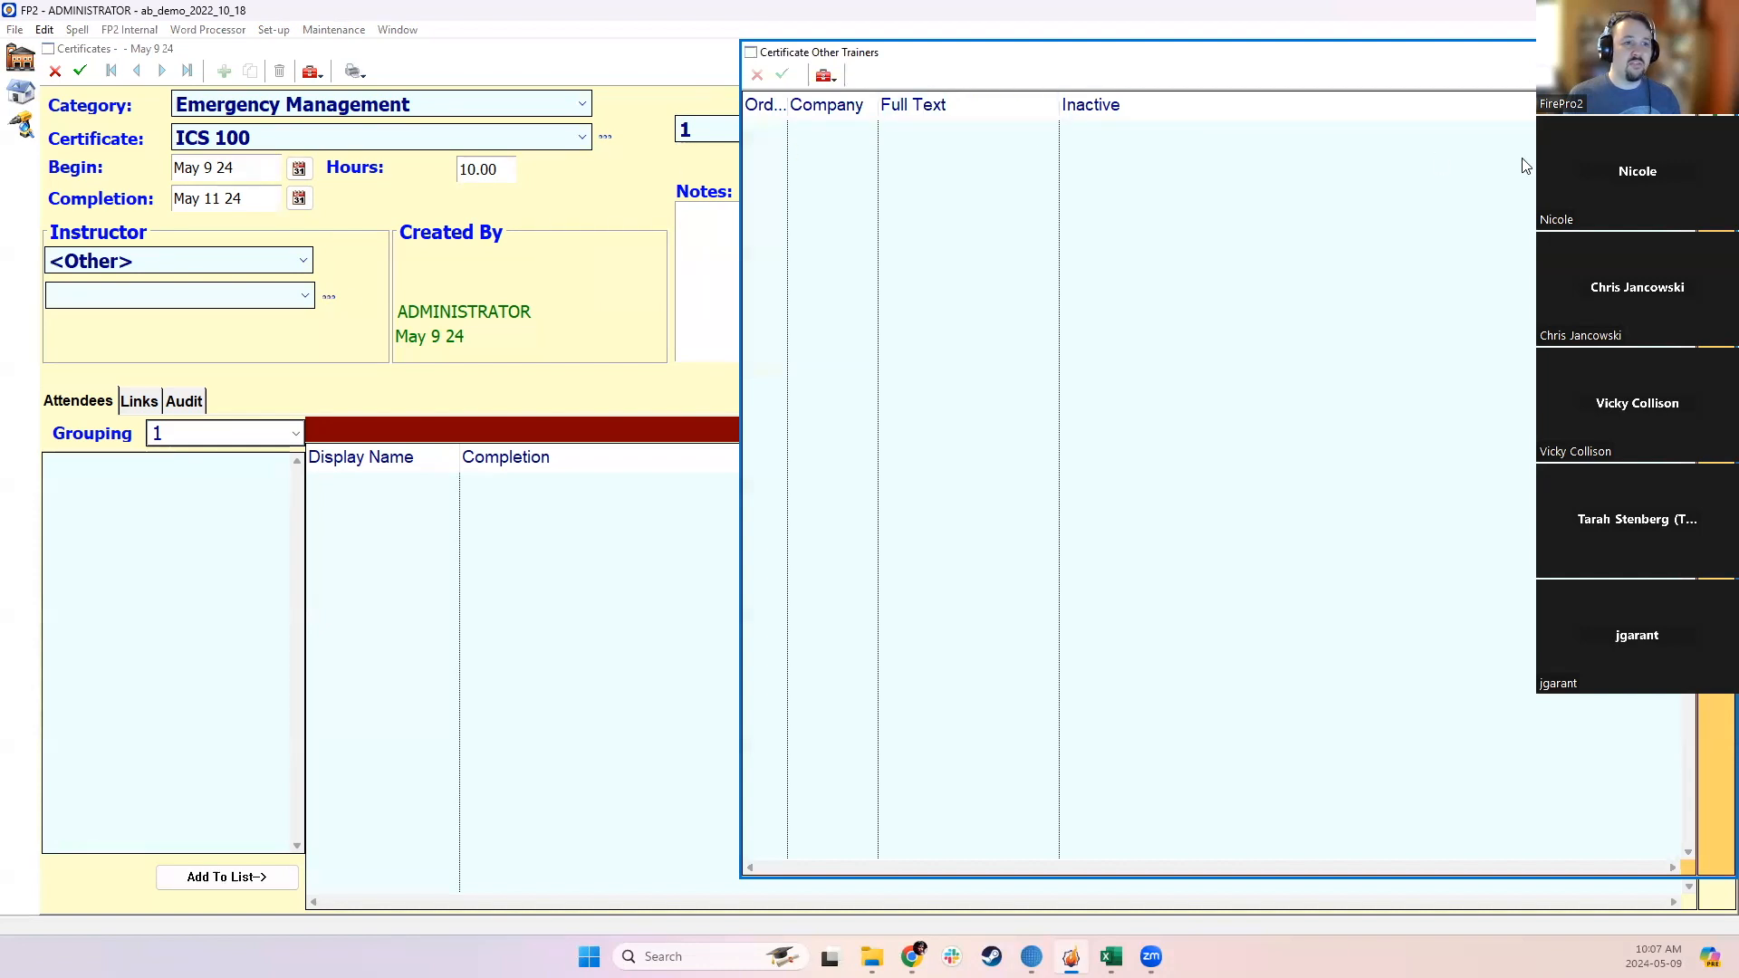
click(1715, 106)
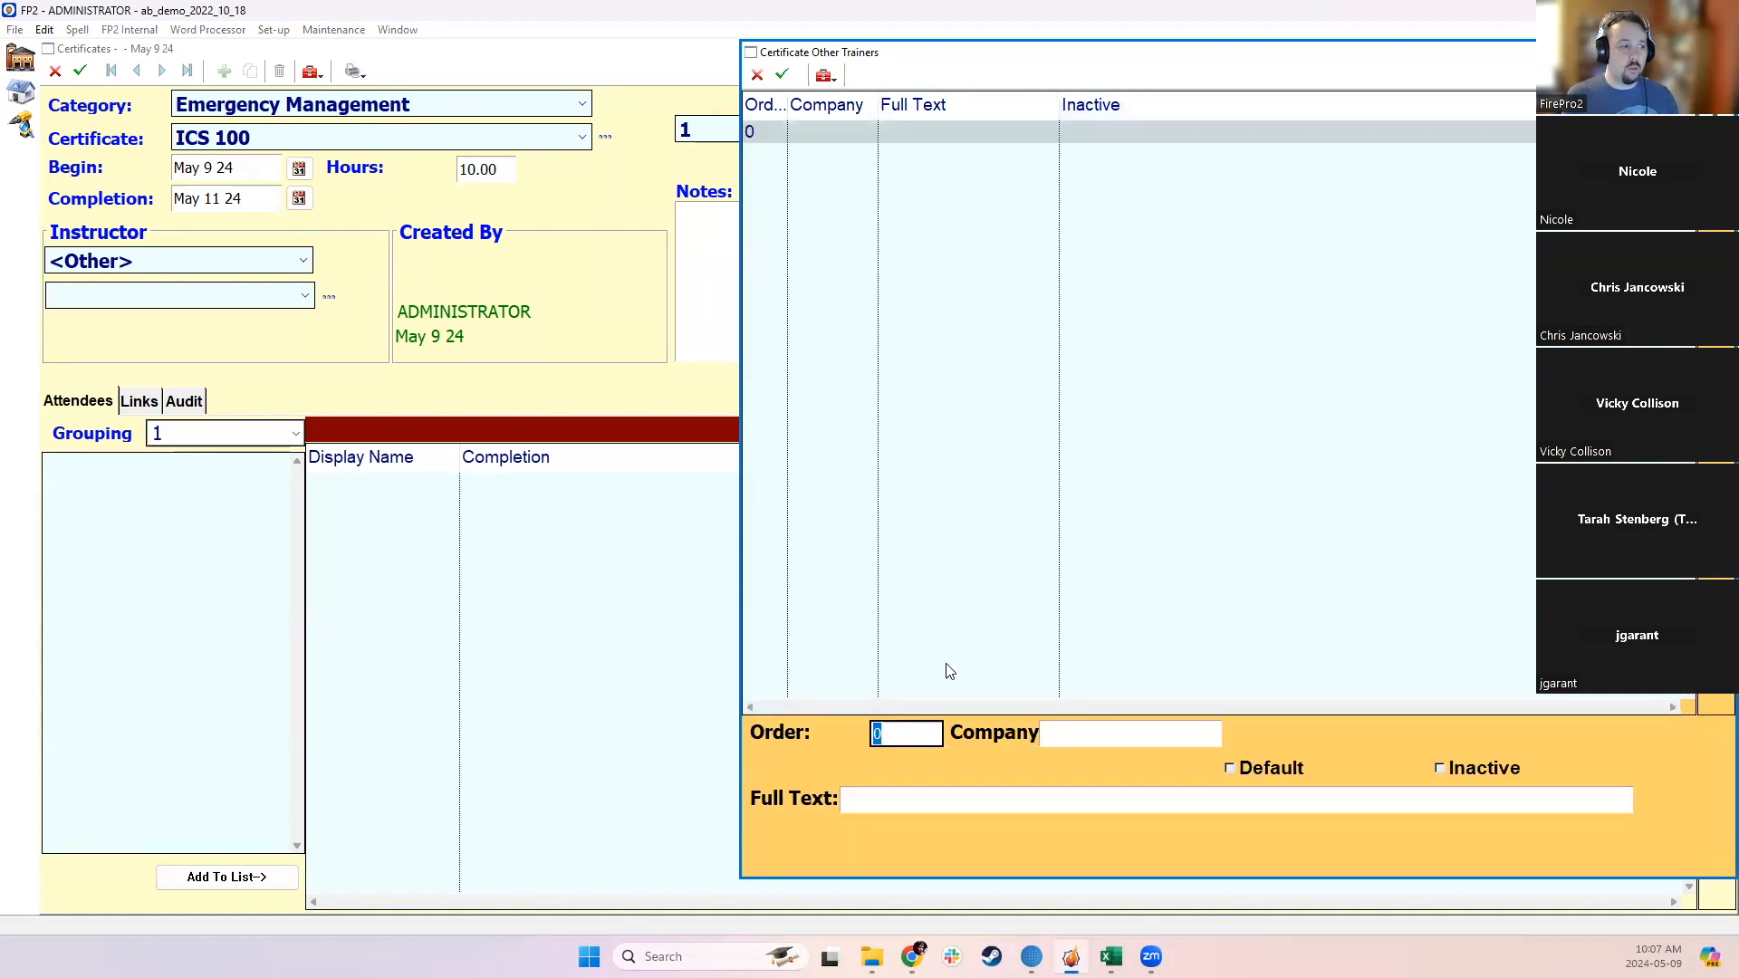
text(10)
key(Tab)
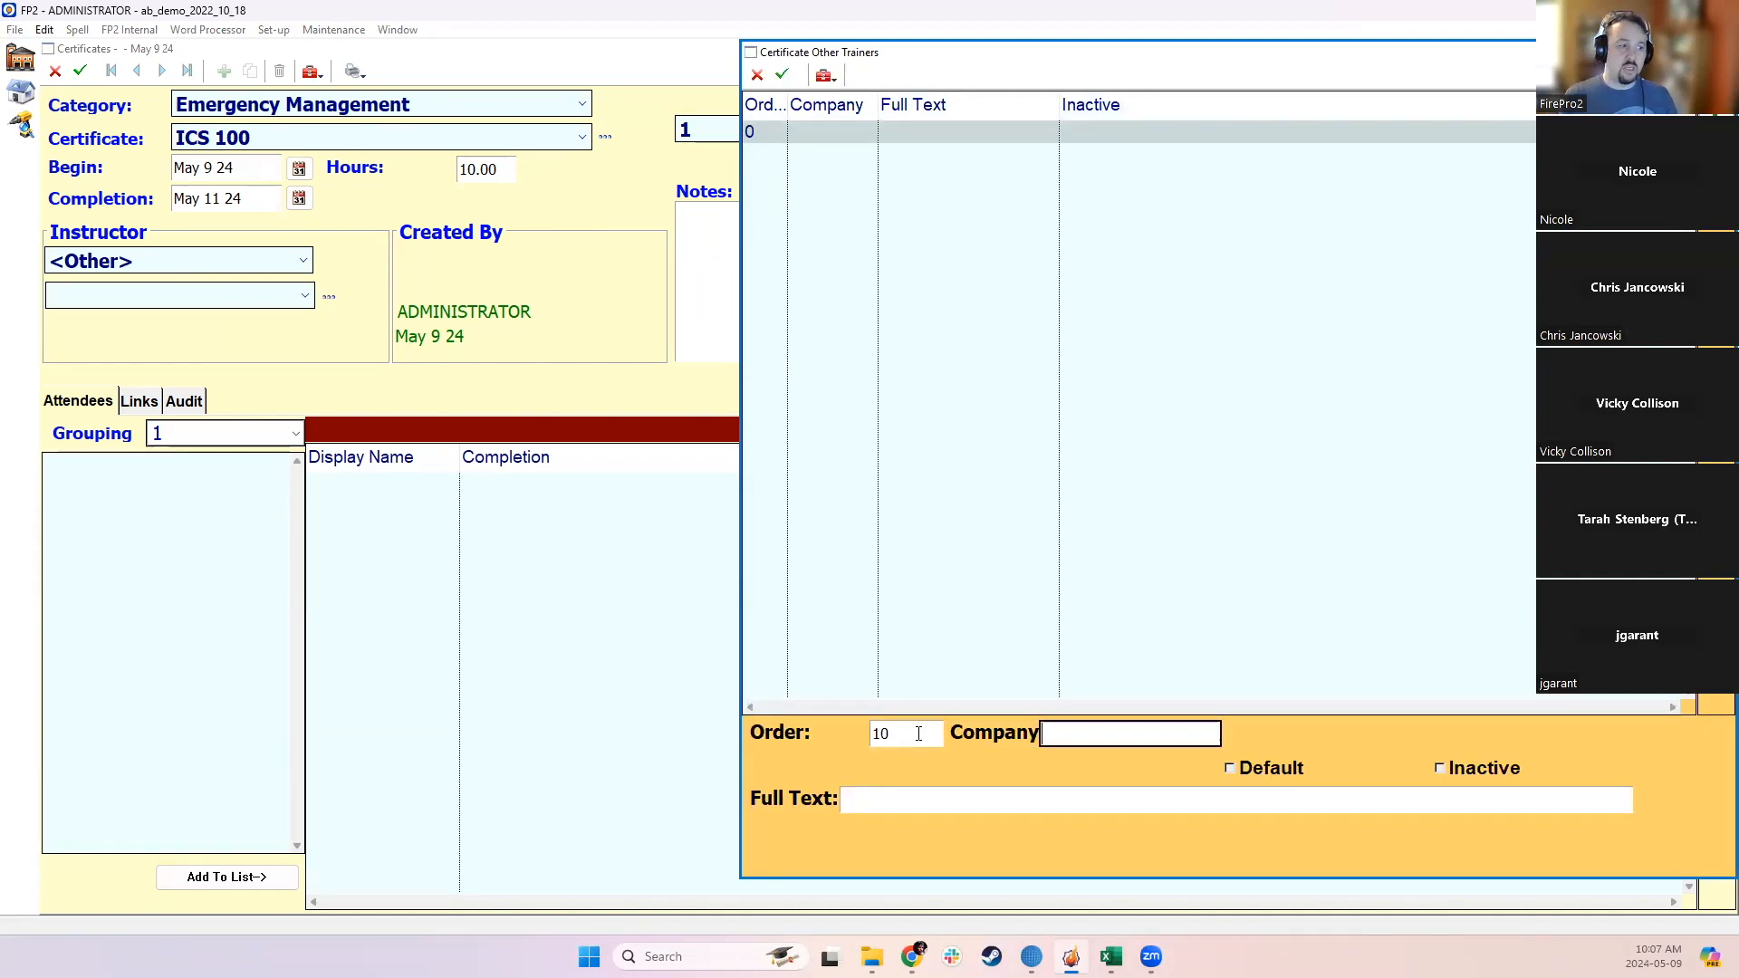
text(Red)
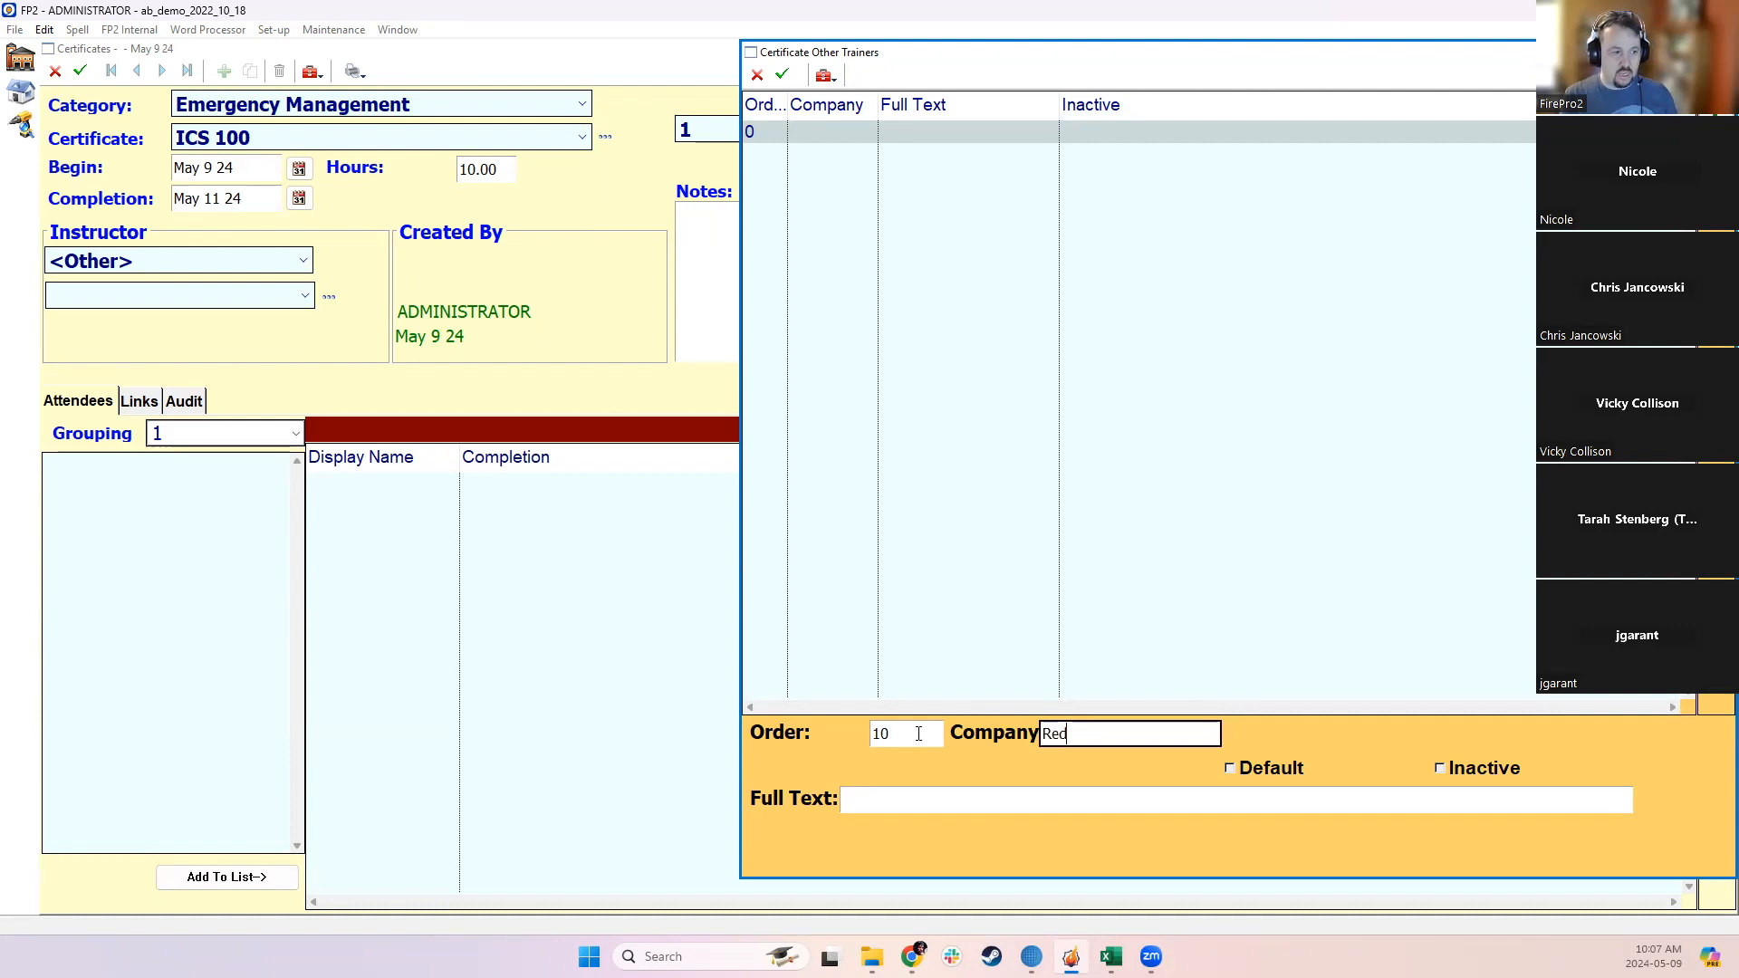
text( Cross)
key(Tab)
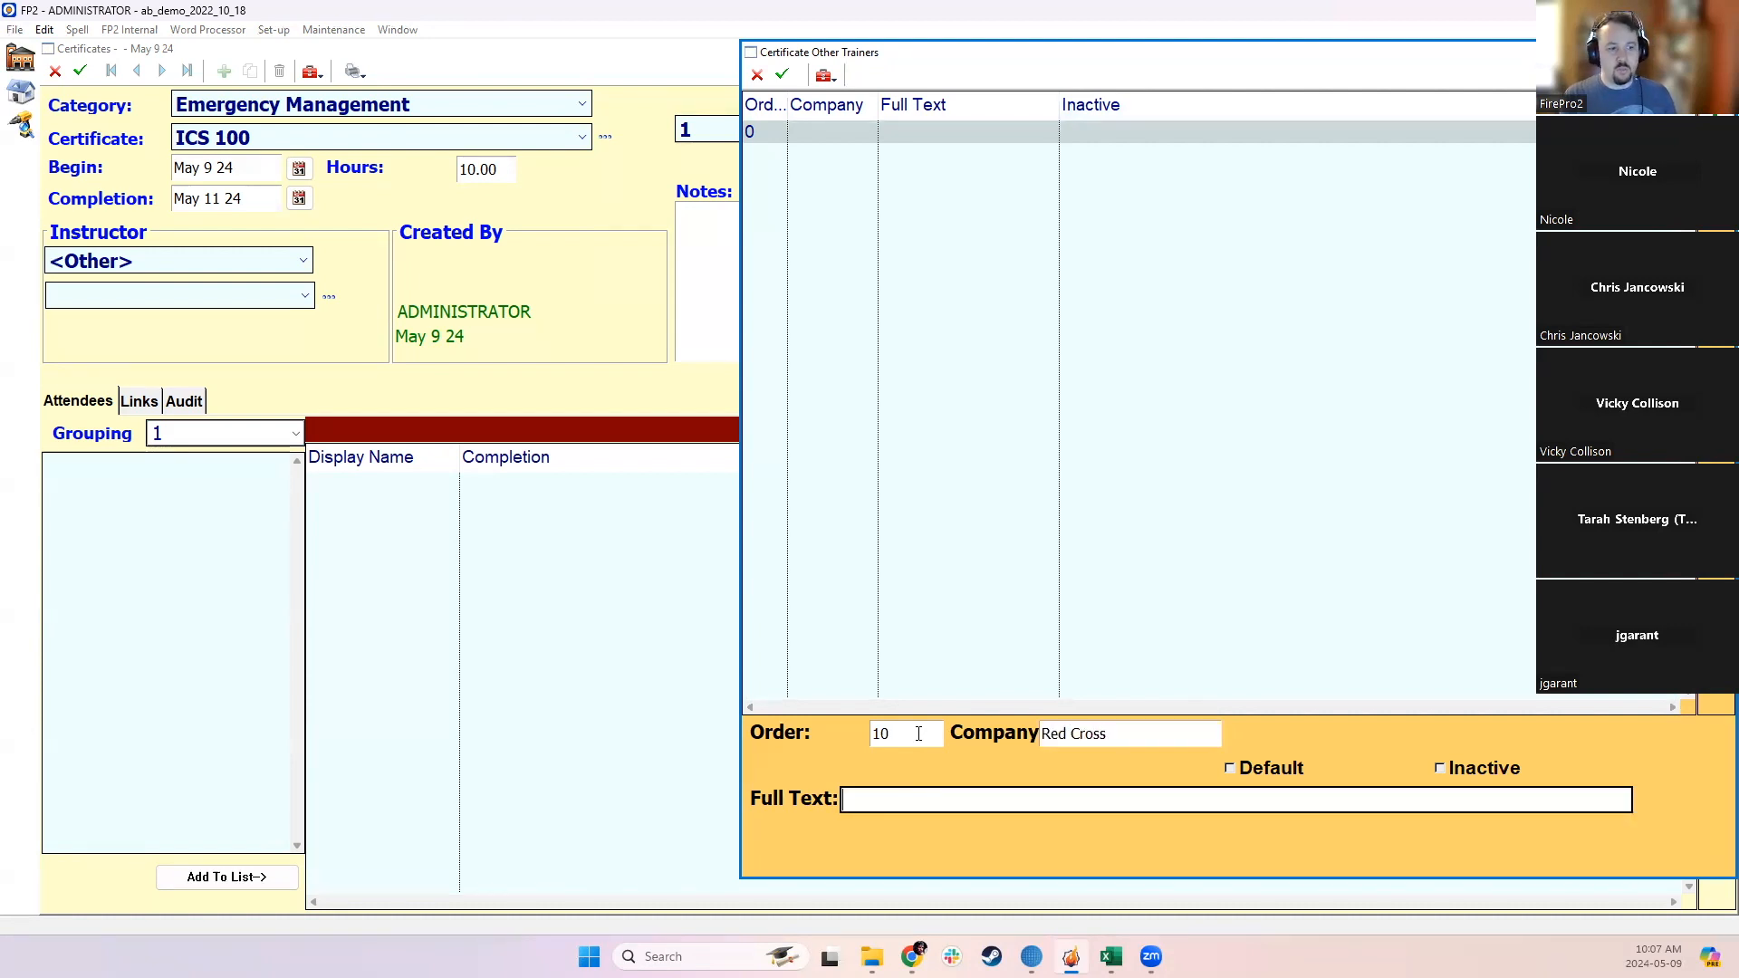
text(Red Cross Instructor)
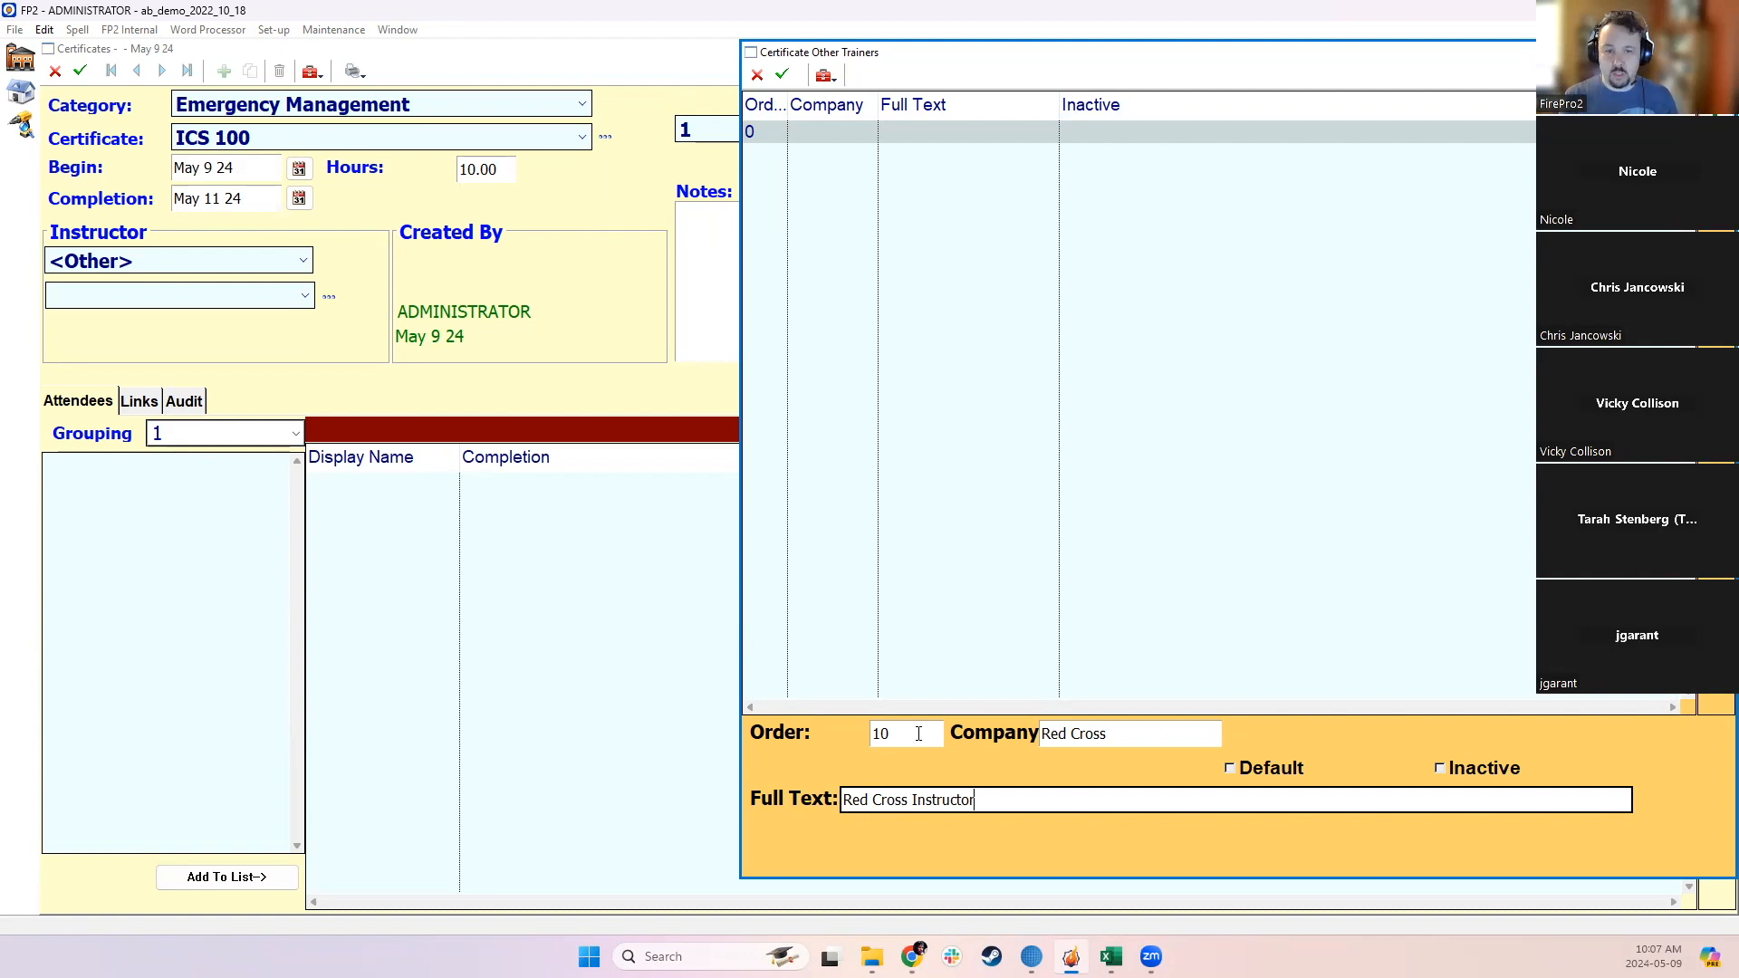
click(782, 74)
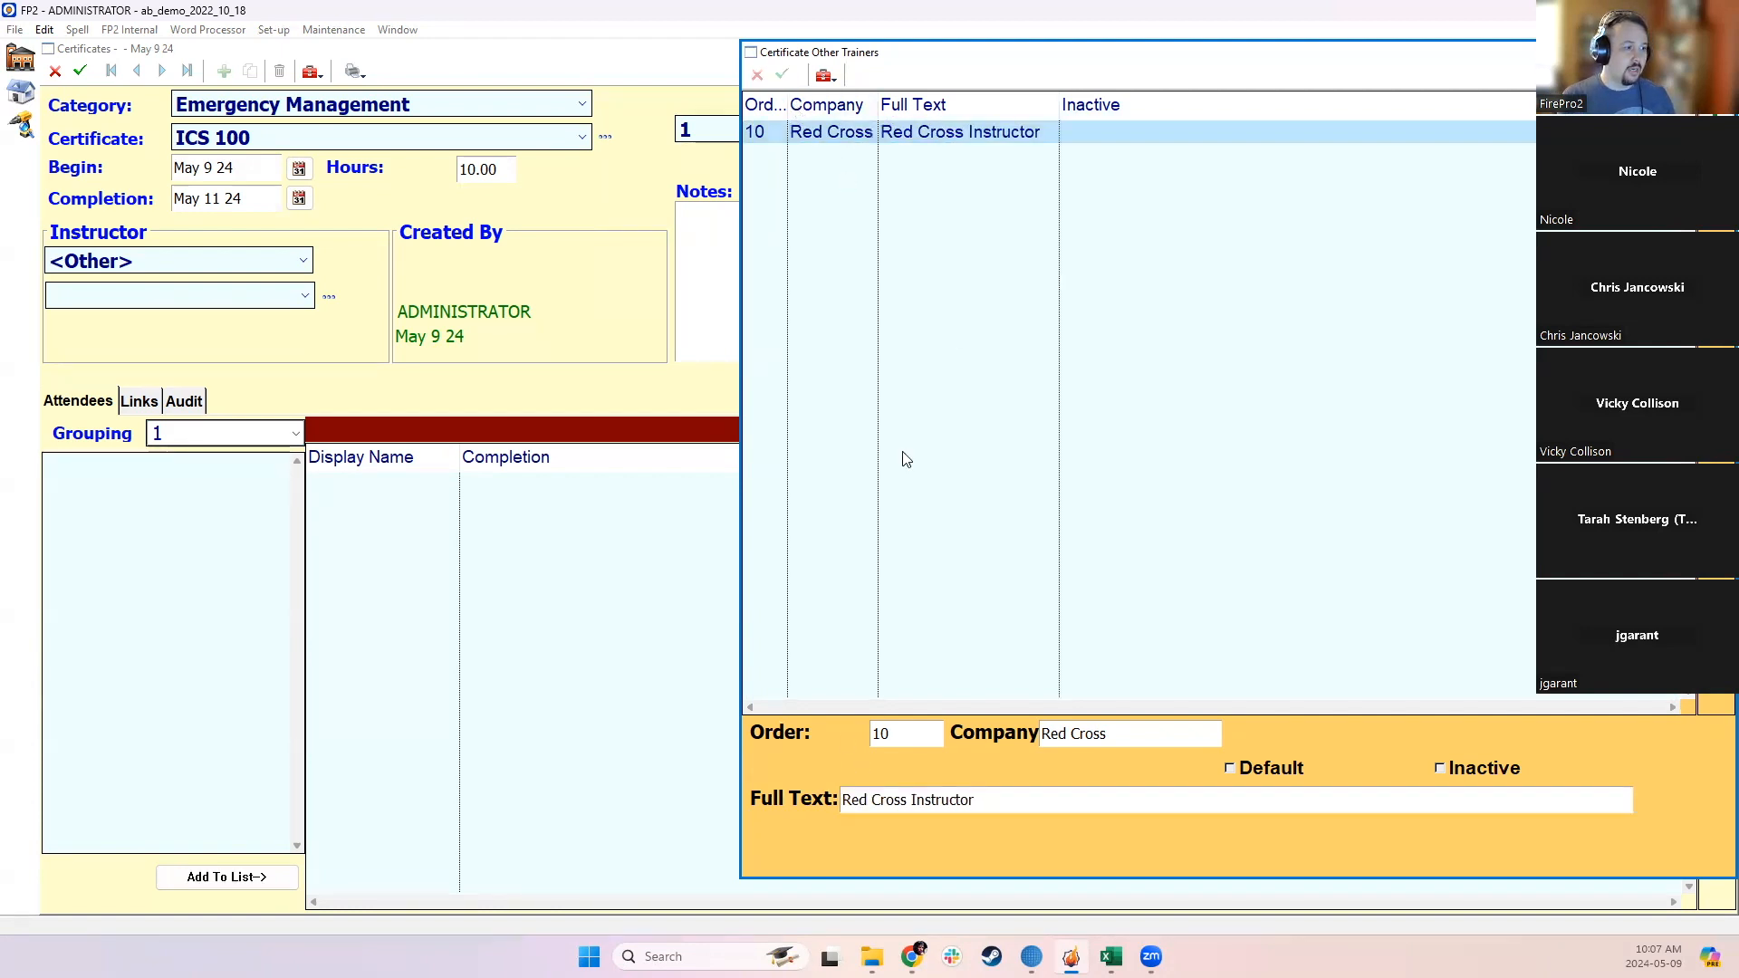
Step: Choose Red Cross Instructor as the certificate's outside instructor
click(200, 296)
click(179, 322)
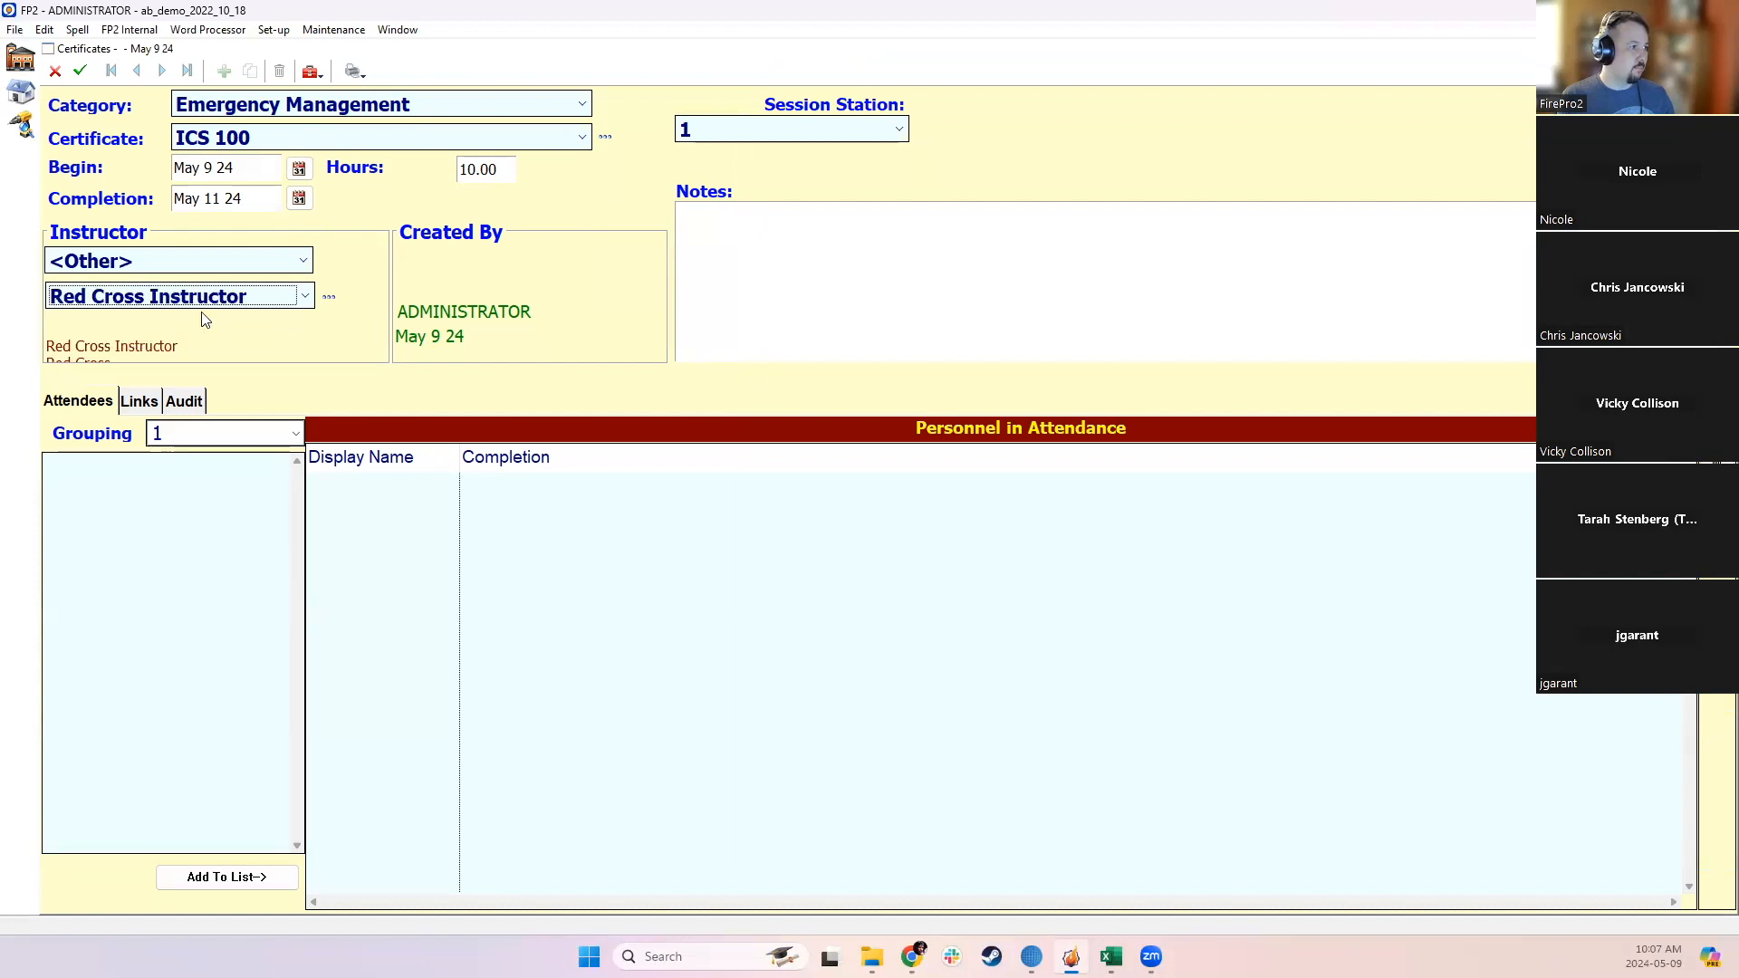
Step: Start a new certificate other trainer entry with order 10 and company Fire College
click(329, 298)
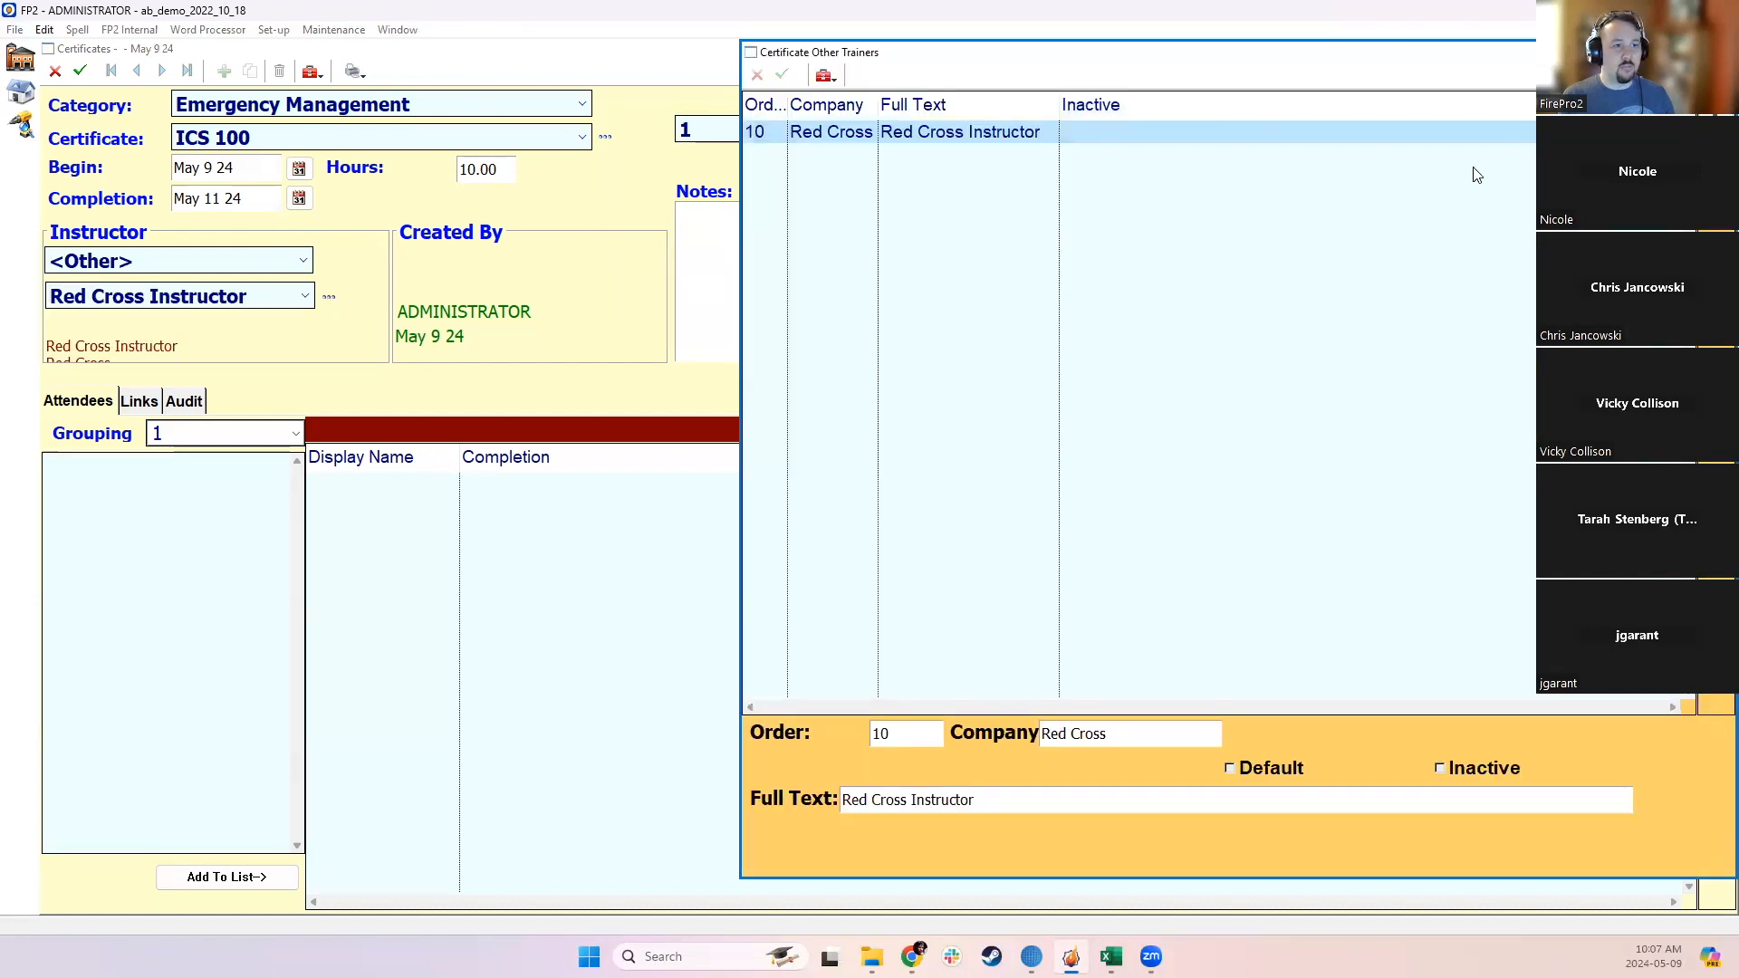
click(1715, 107)
text(10)
key(Tab)
text(Fire College)
key(BackSpace)
key(BackSpace)
key(BackSpace)
text(ge)
key(BackSpace)
key(BackSpace)
text(ge)
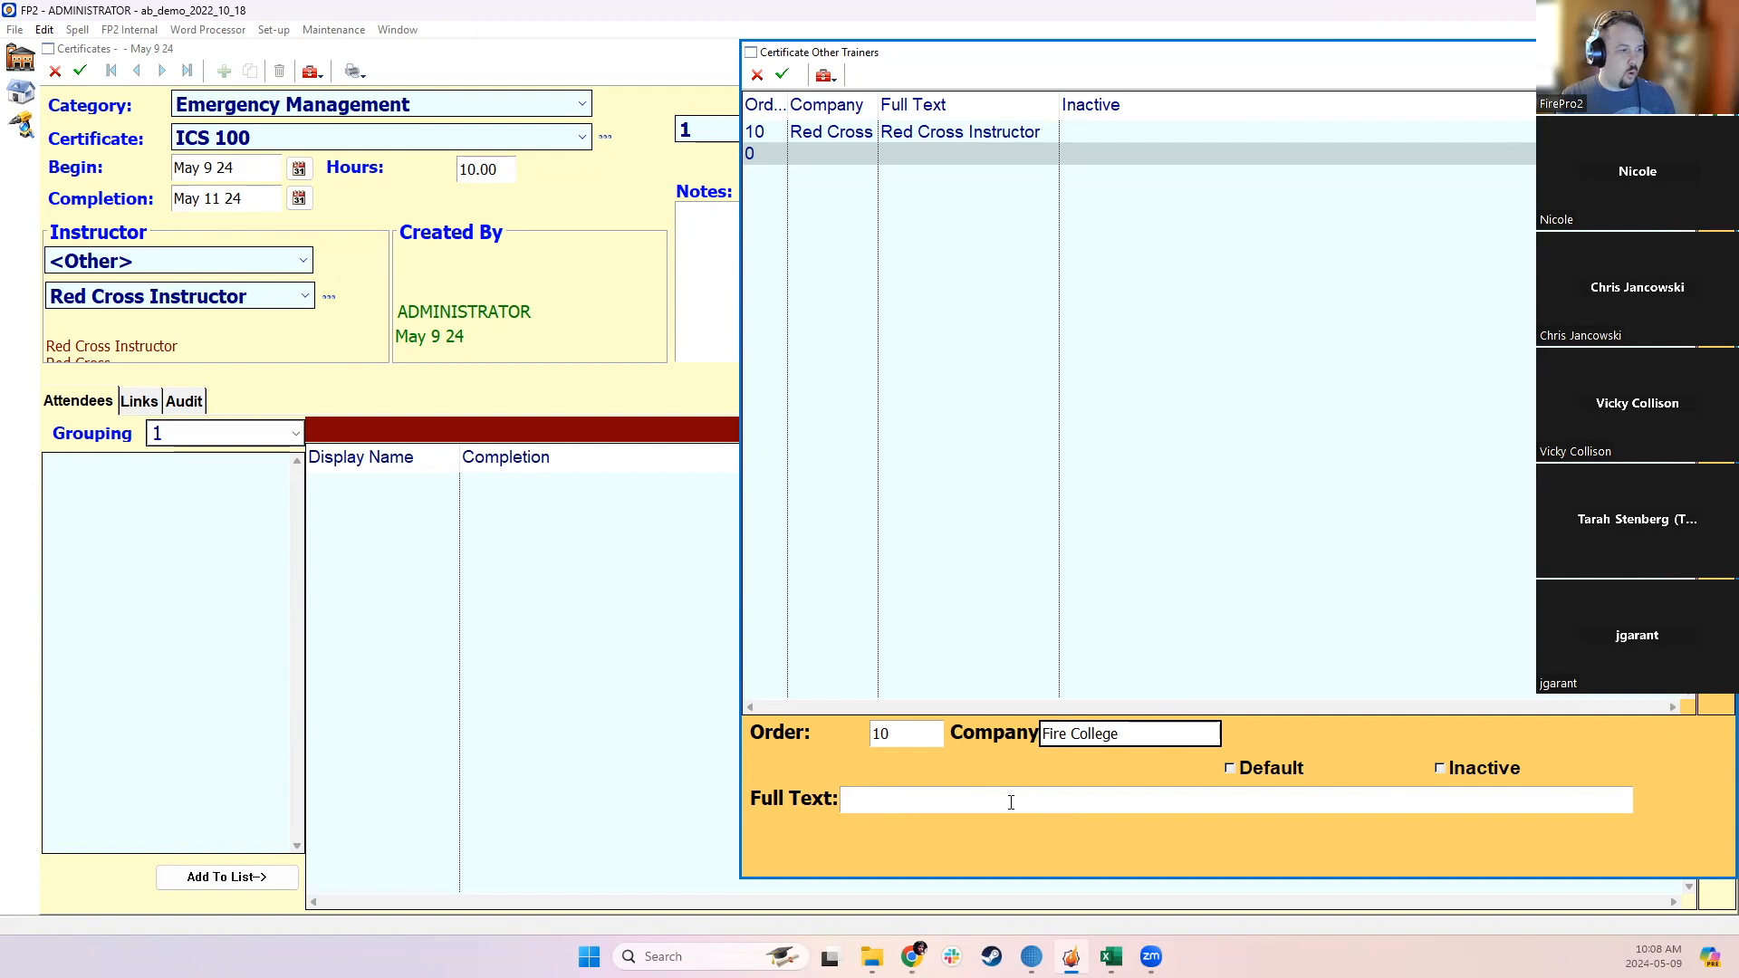
Step: Set the new trainer's full text to "Online Course", save the entry and close the trainer list
click(997, 803)
text(Fire C)
key(BackSpace)
key(BackSpace)
key(BackSpace)
key(BackSpace)
key(BackSpace)
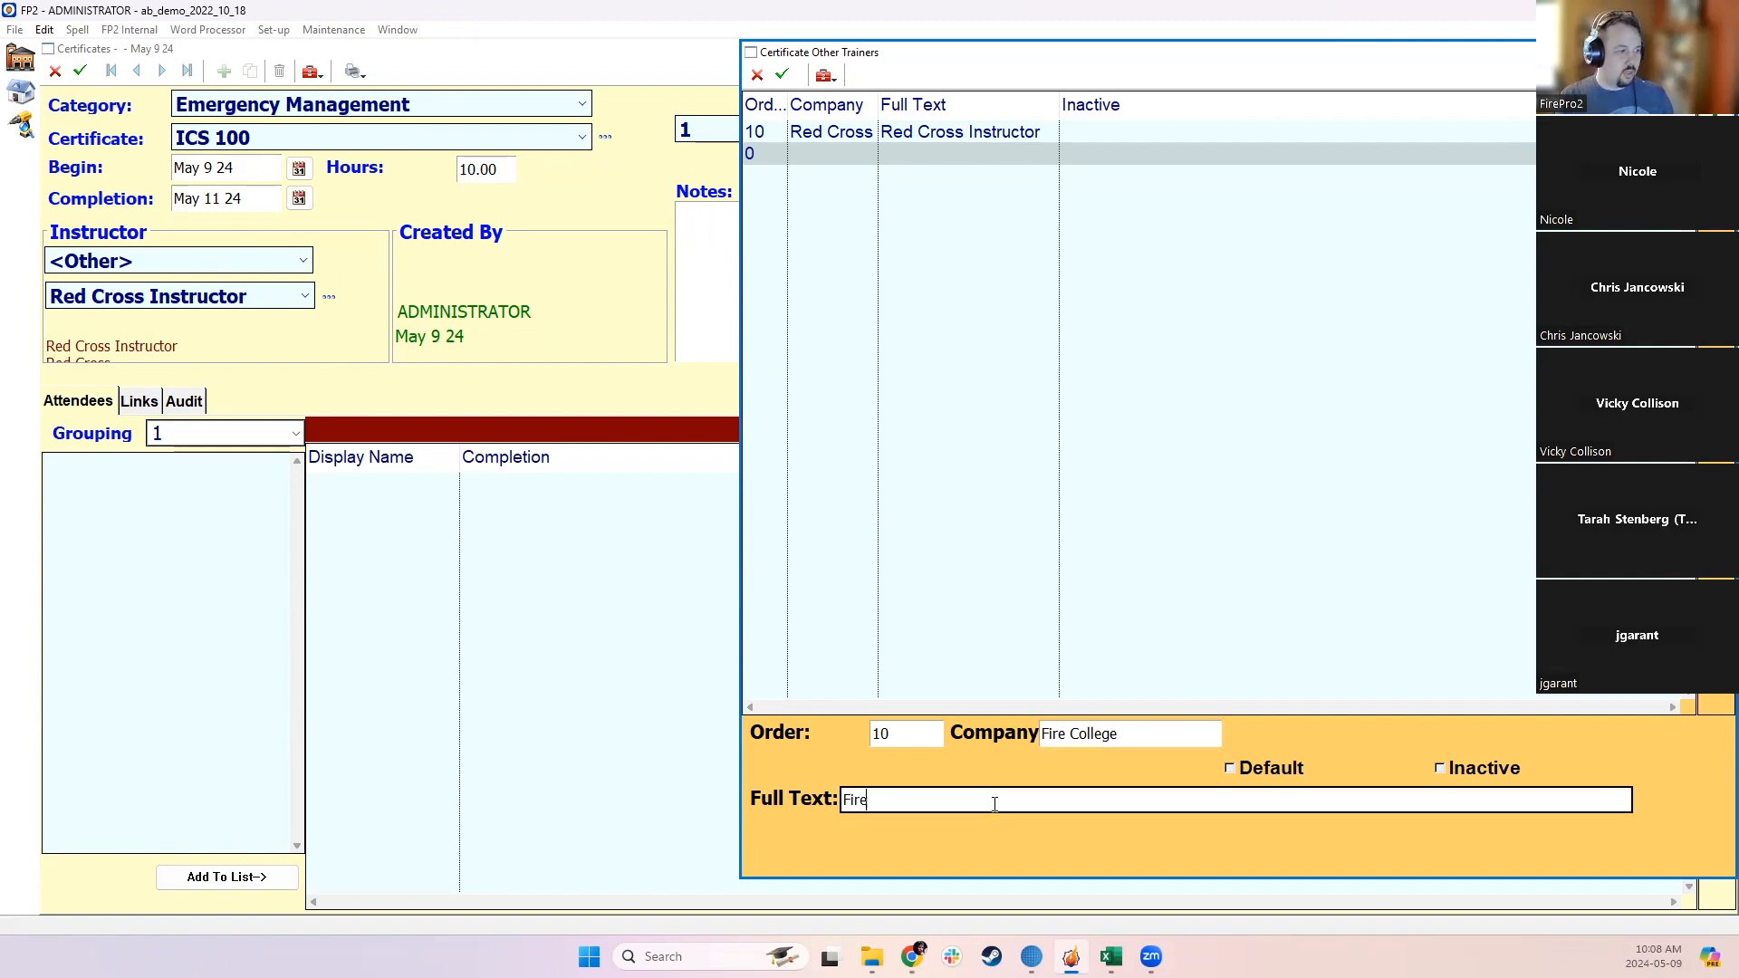
key(BackSpace)
text(Online C)
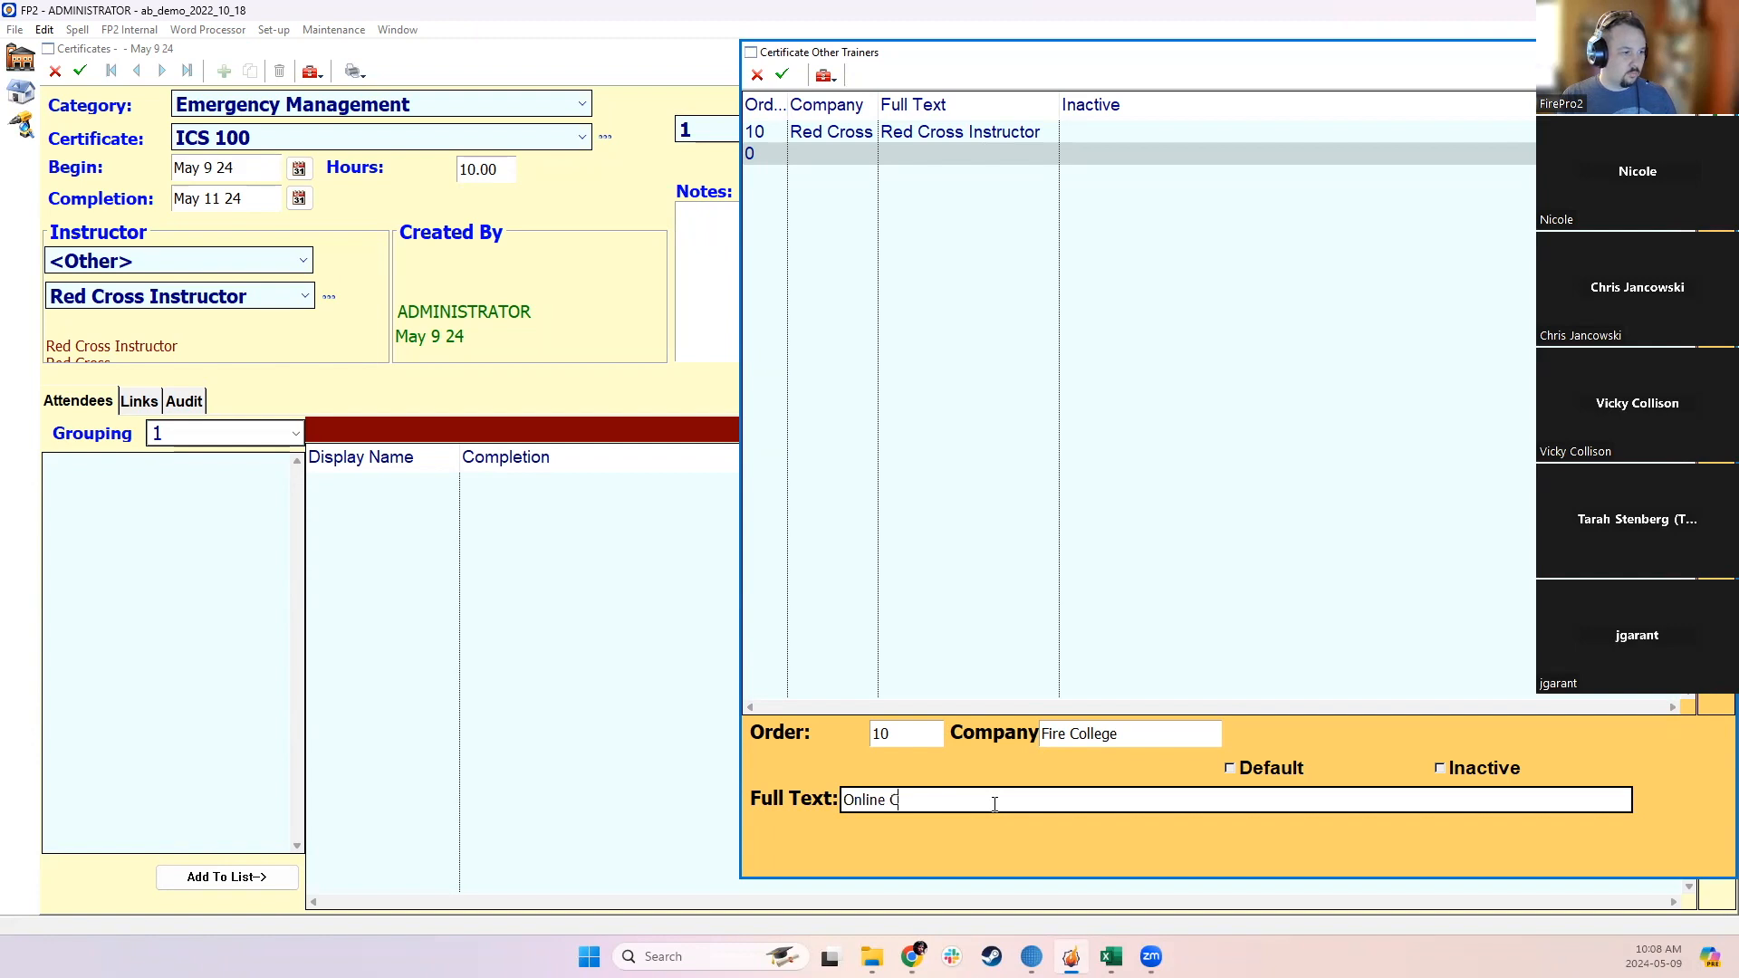
text(ourse)
key(Return)
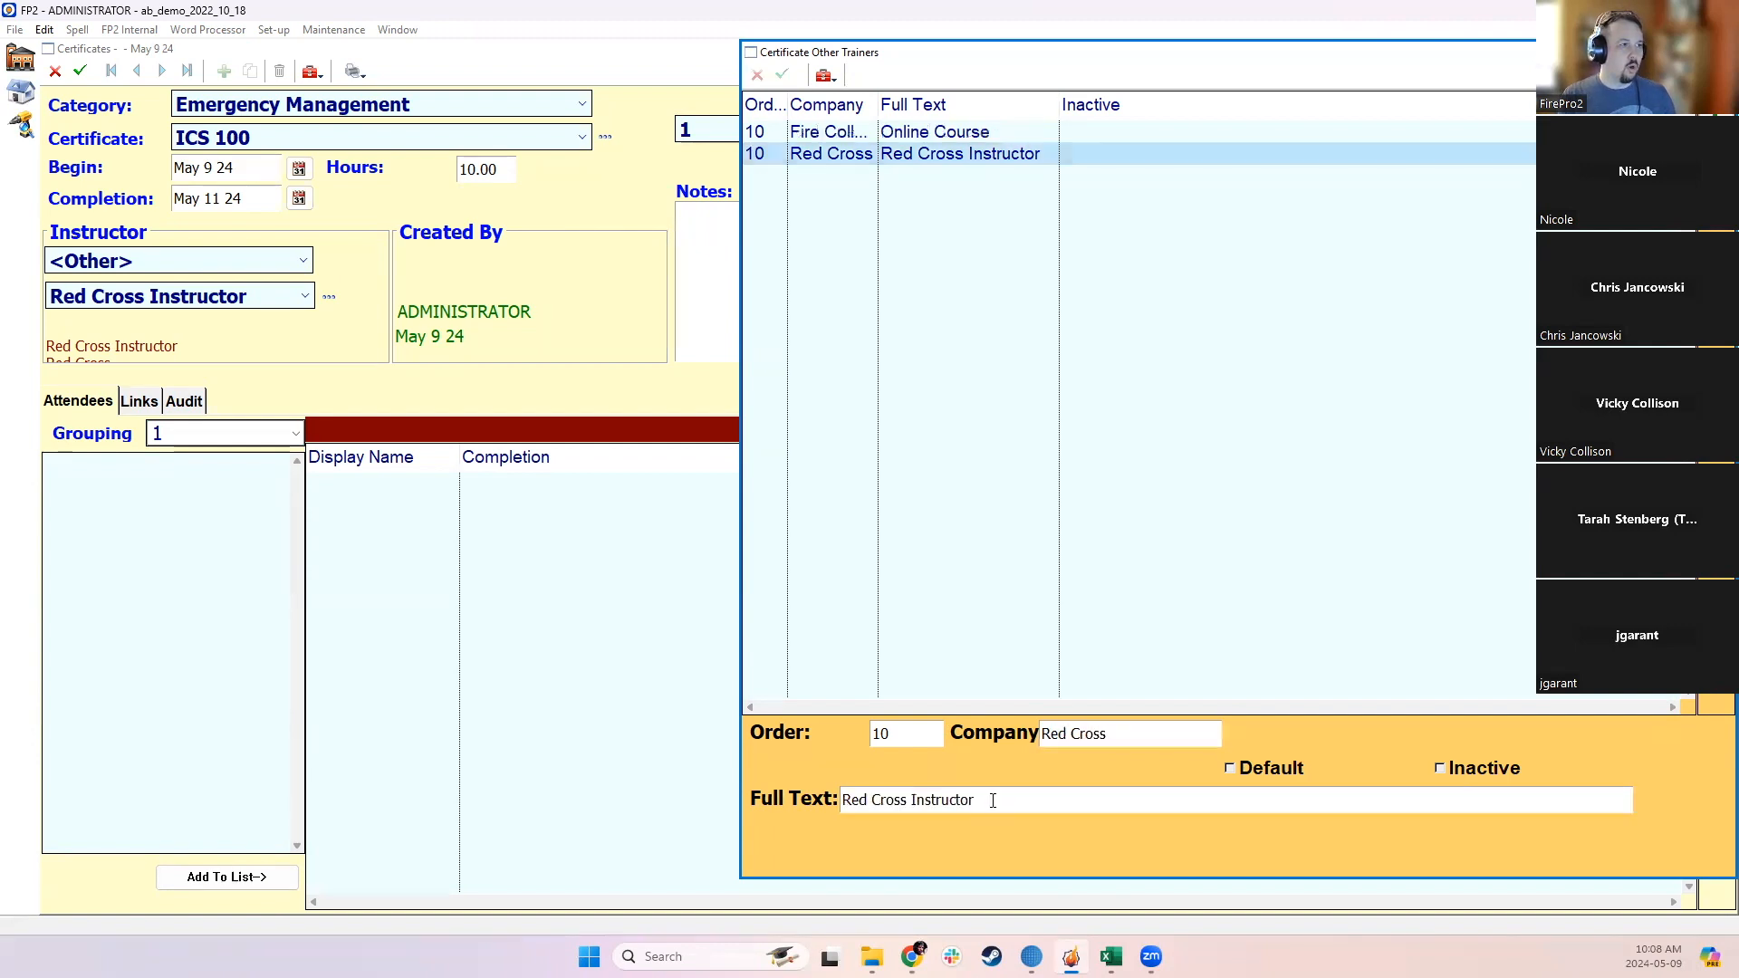
key(Escape)
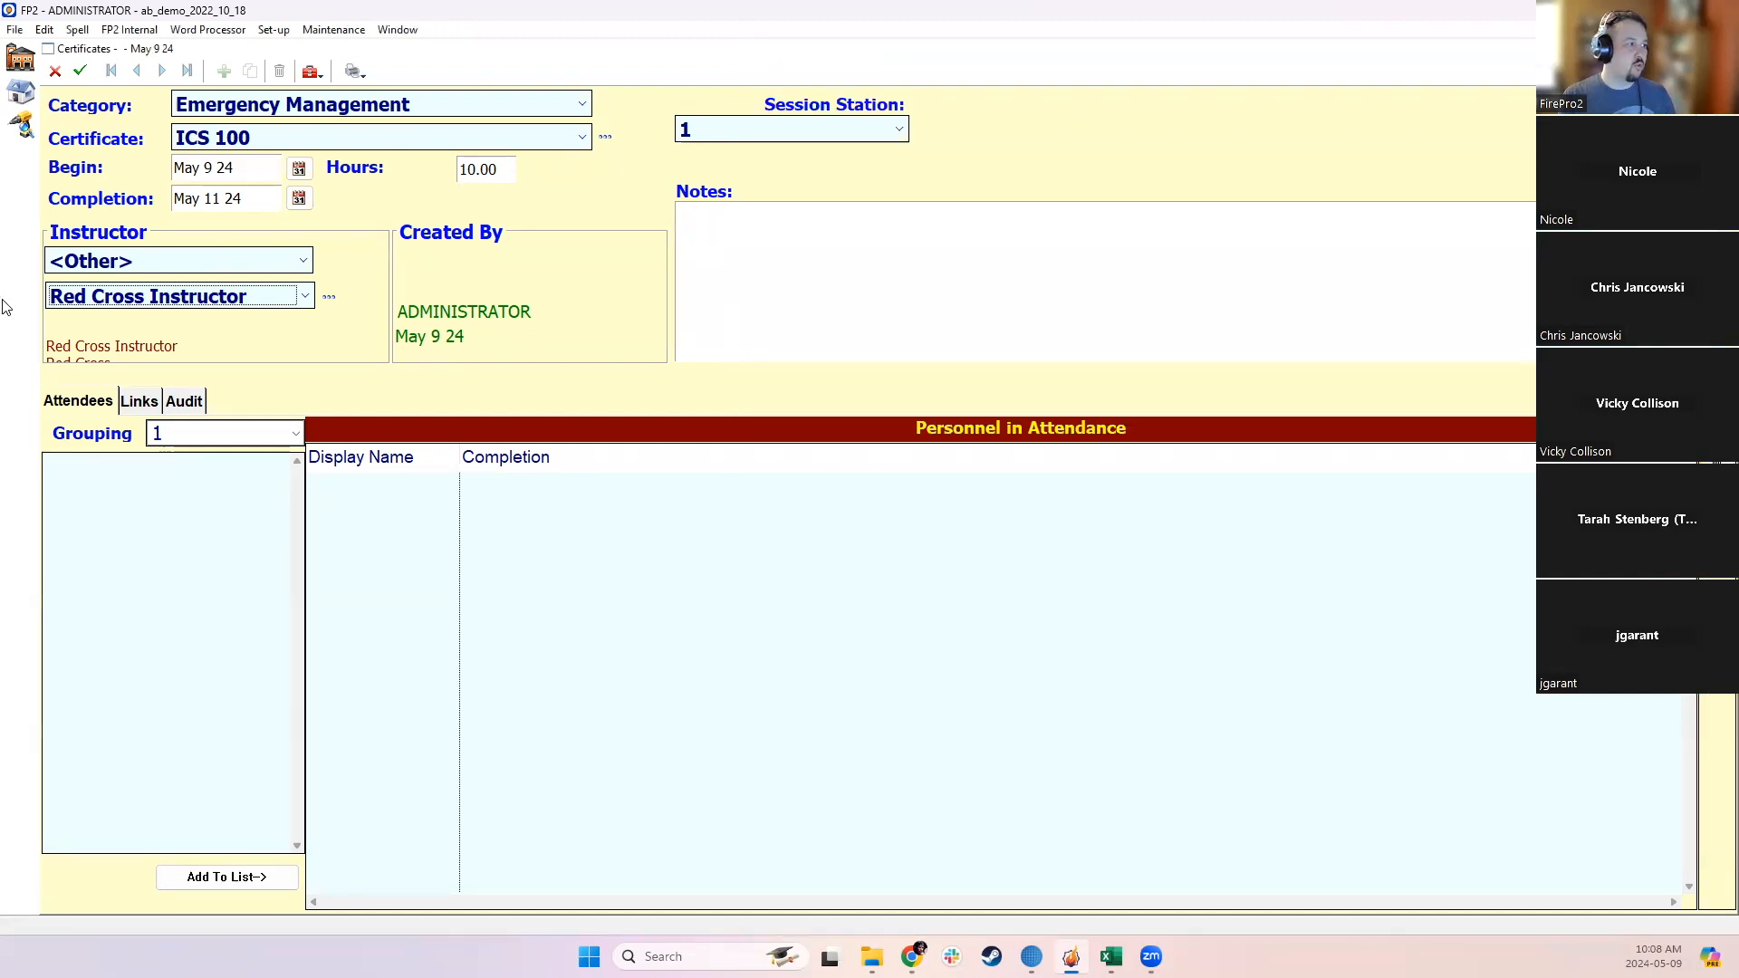
Step: Set the certificate's outside instructor to Online Course
click(116, 296)
click(107, 323)
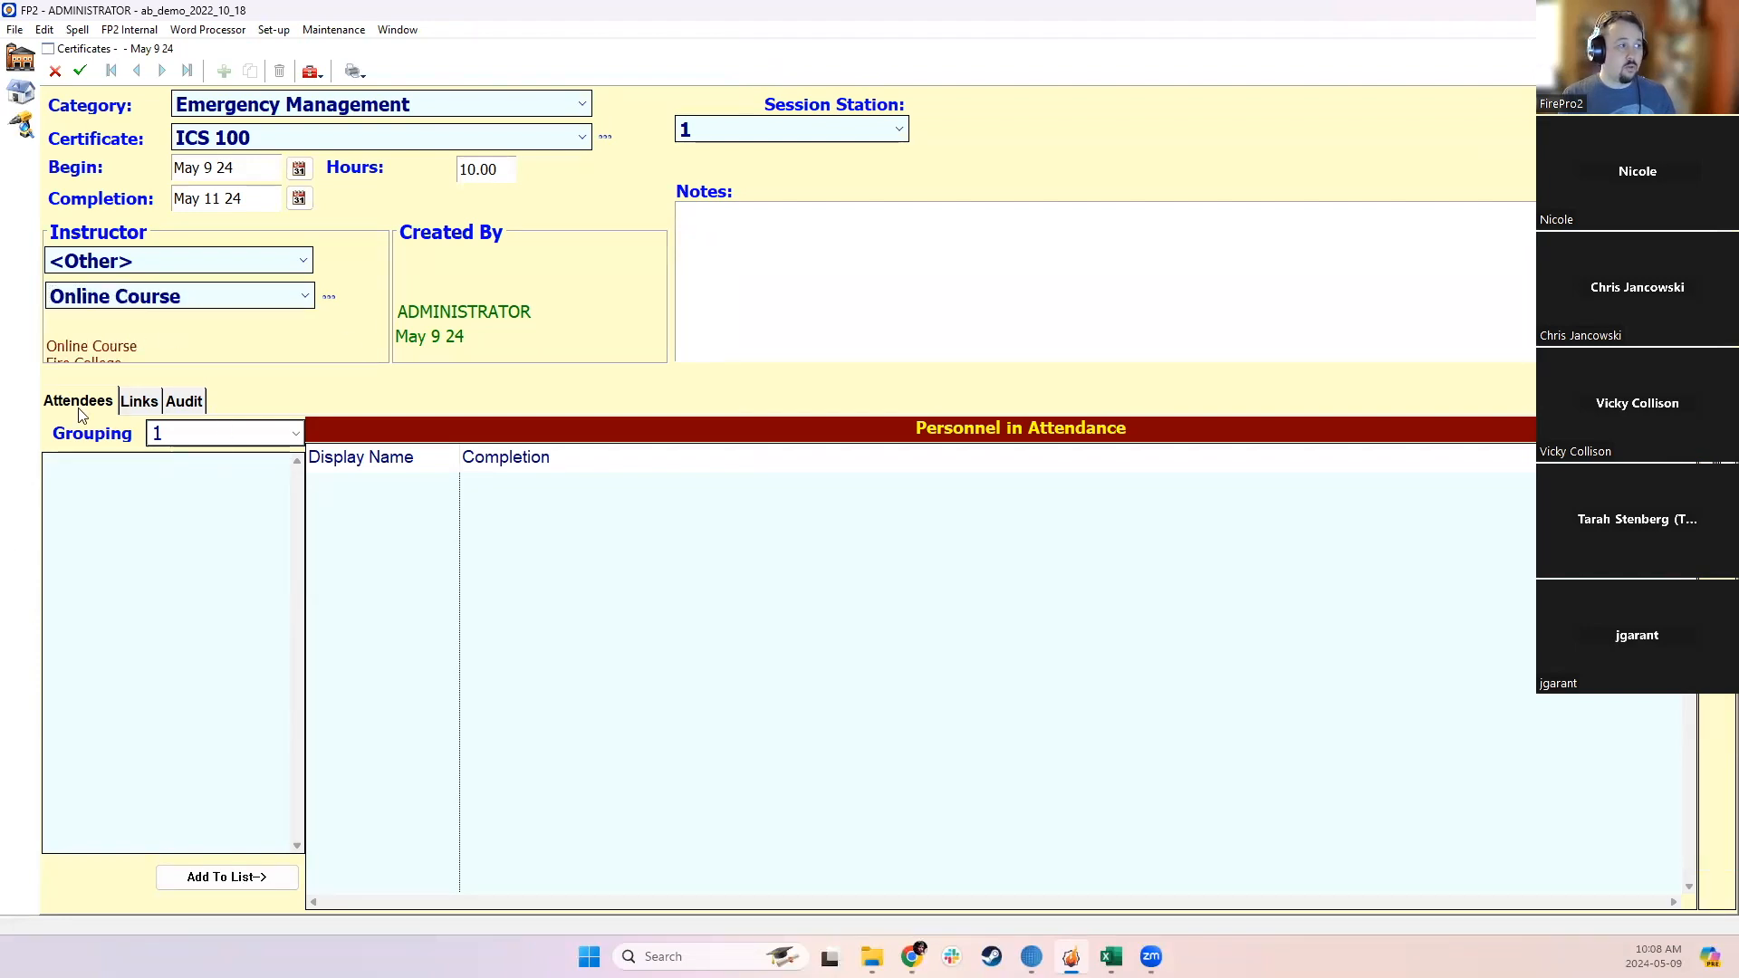
Step: List attendees from any personnel group and add one battalion chief, three captains and one lieutenant to the personnel in attendance
click(181, 439)
click(177, 460)
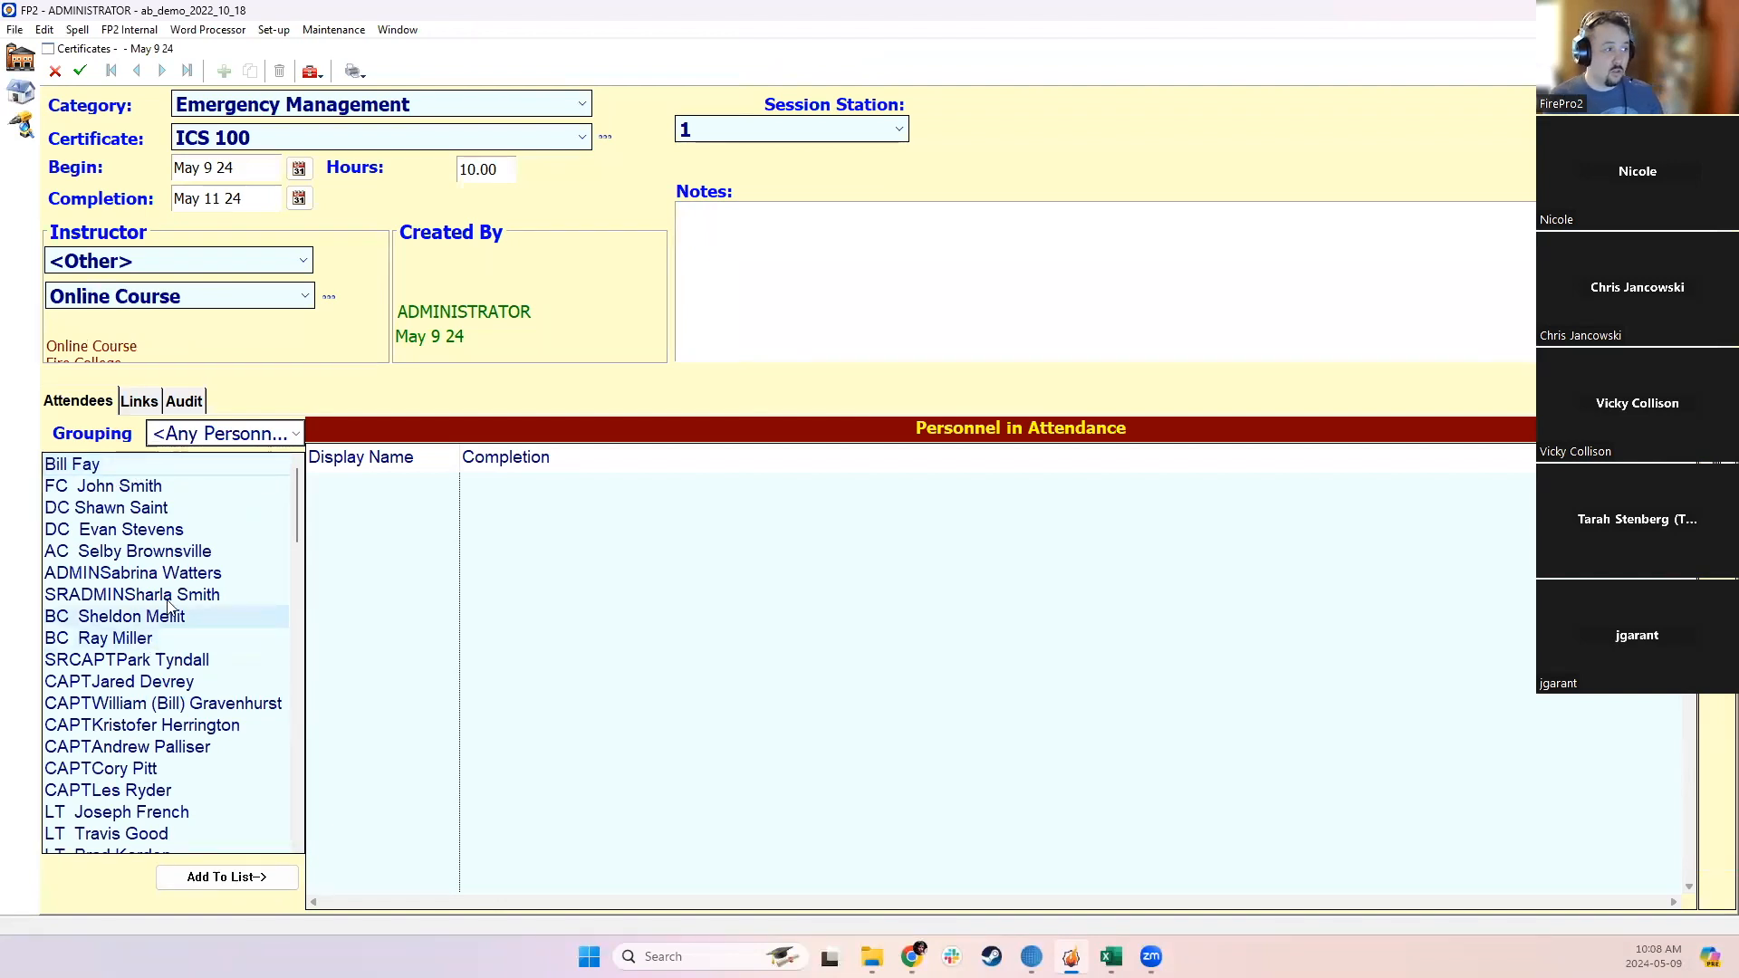
click(115, 617)
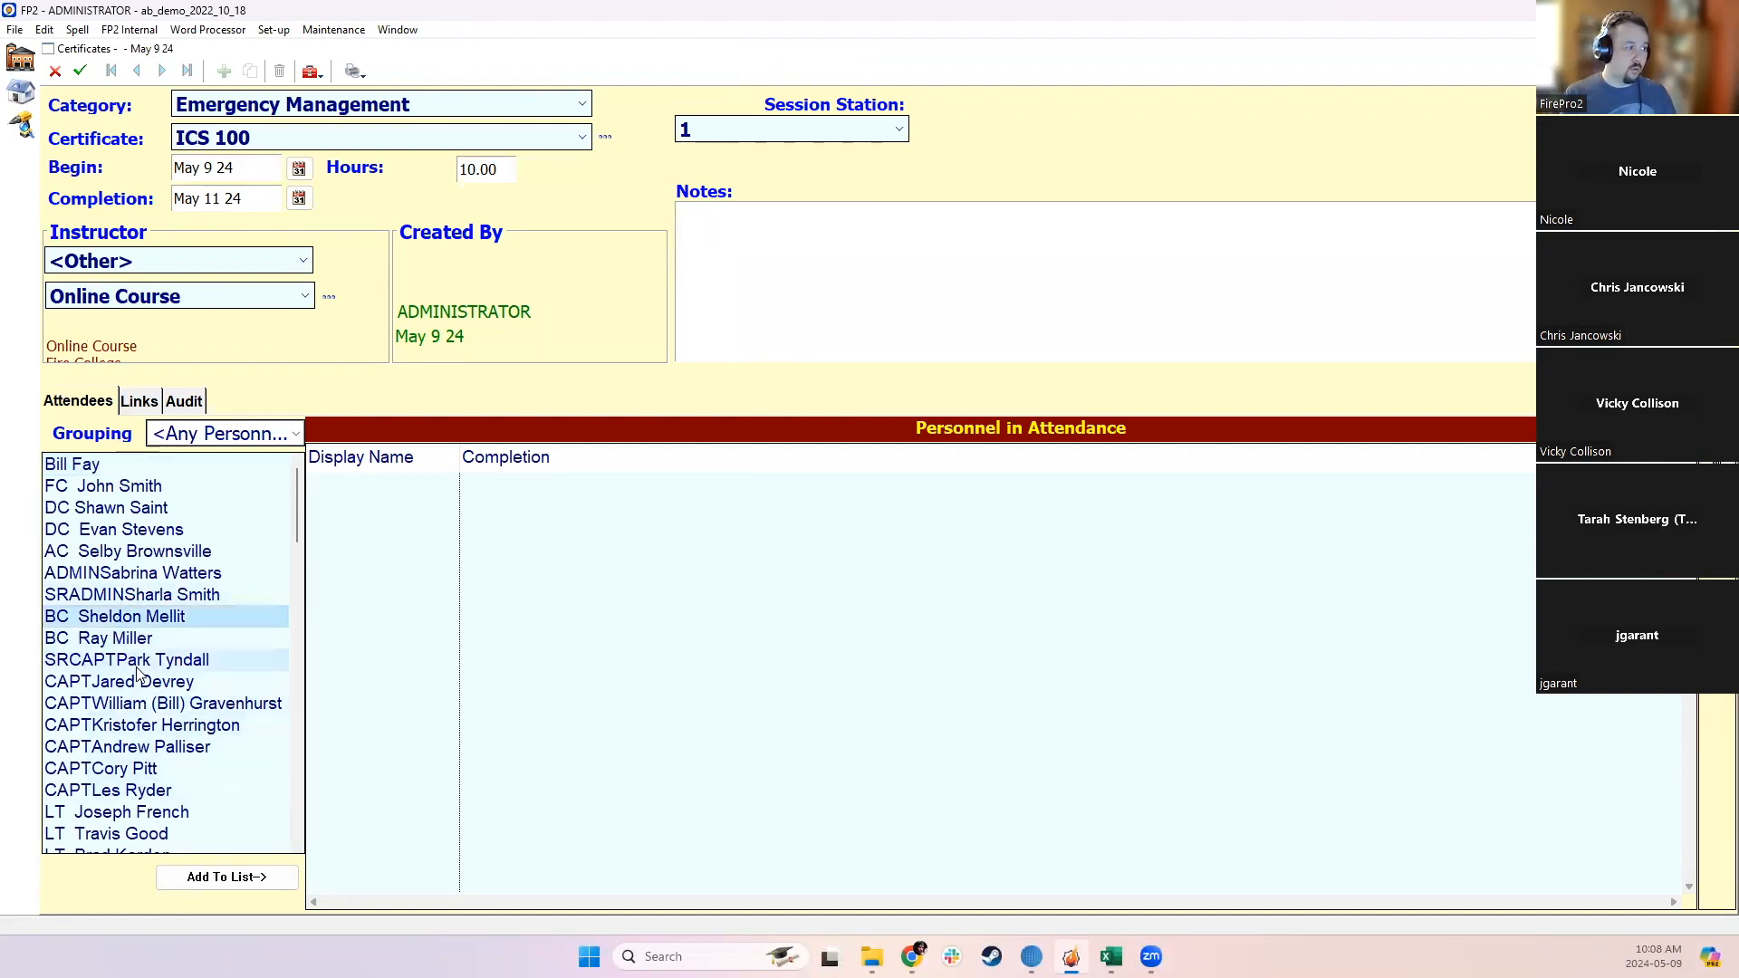
click(139, 682)
click(127, 747)
click(108, 790)
click(121, 833)
click(226, 877)
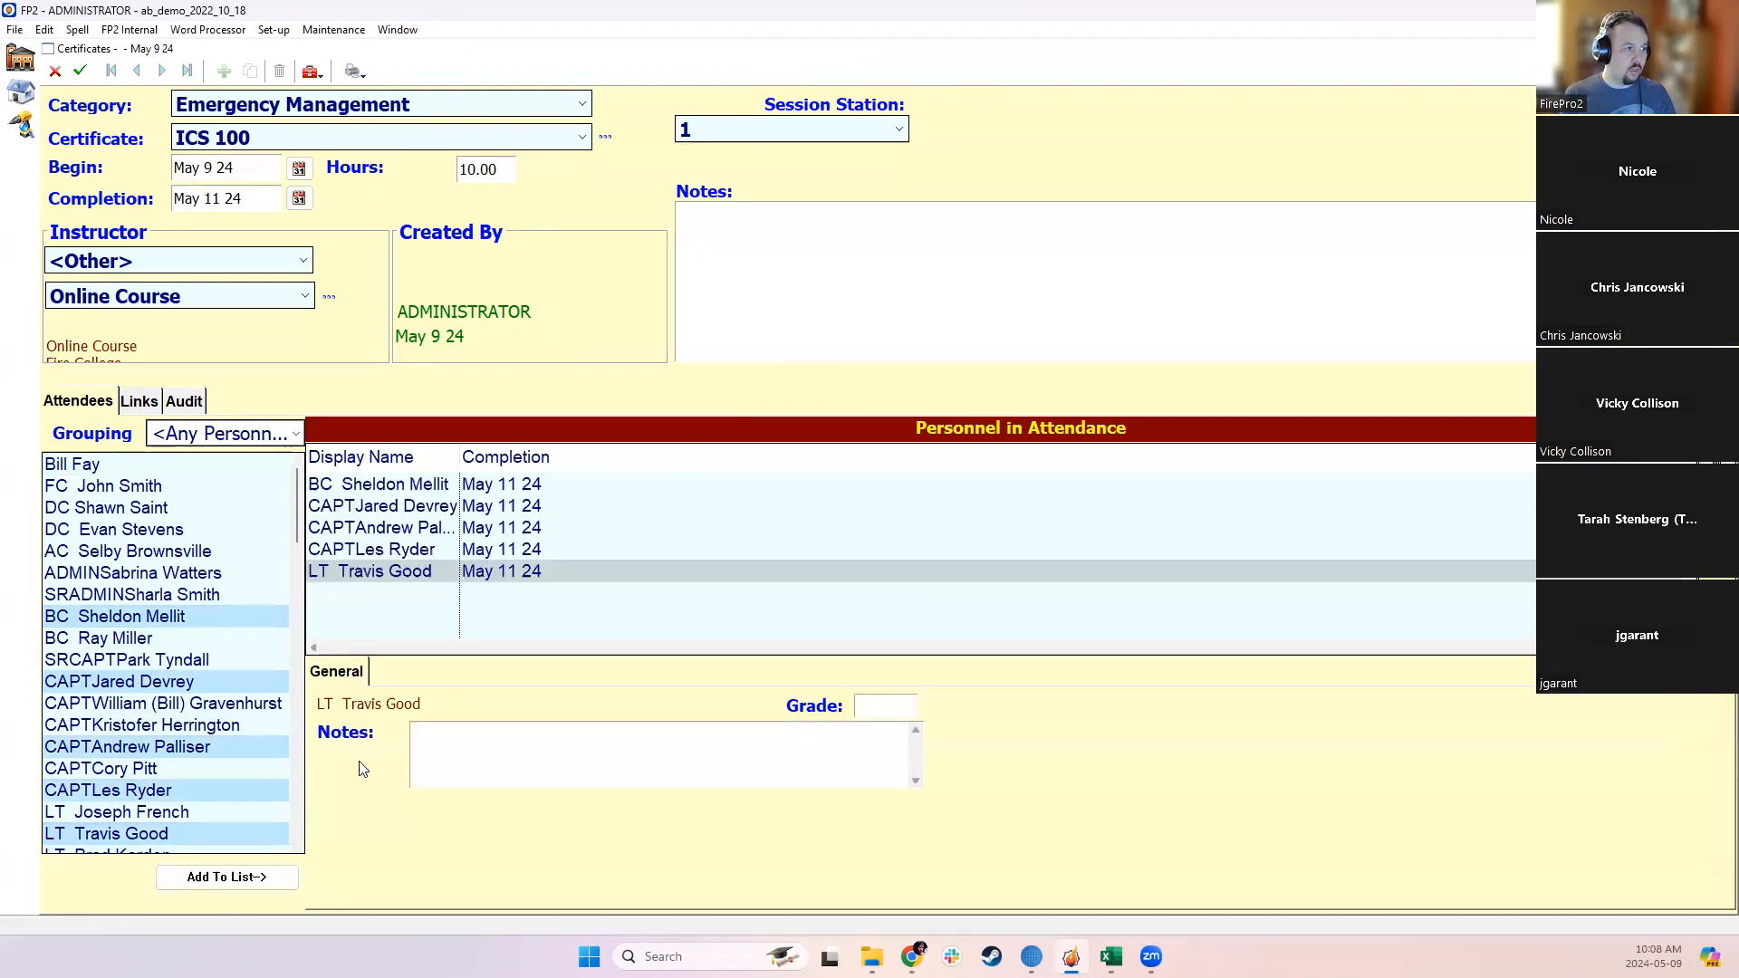
Step: Look through the individual attendees' entries and the actions available for them
click(412, 485)
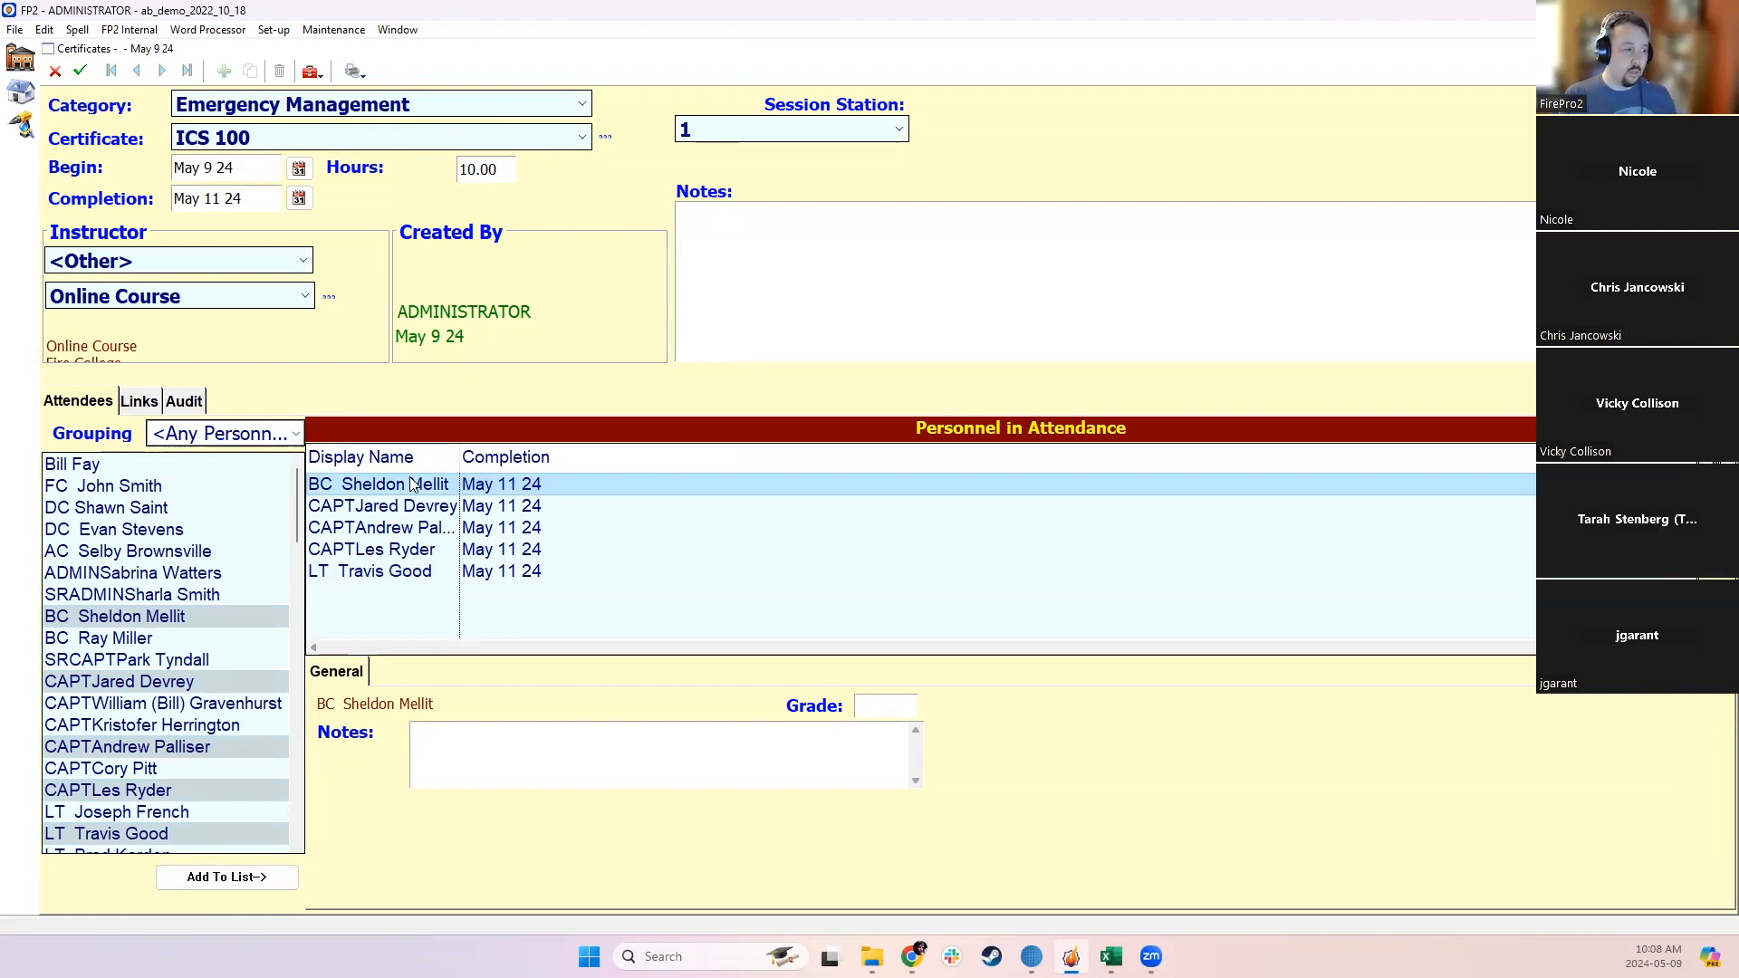
click(527, 512)
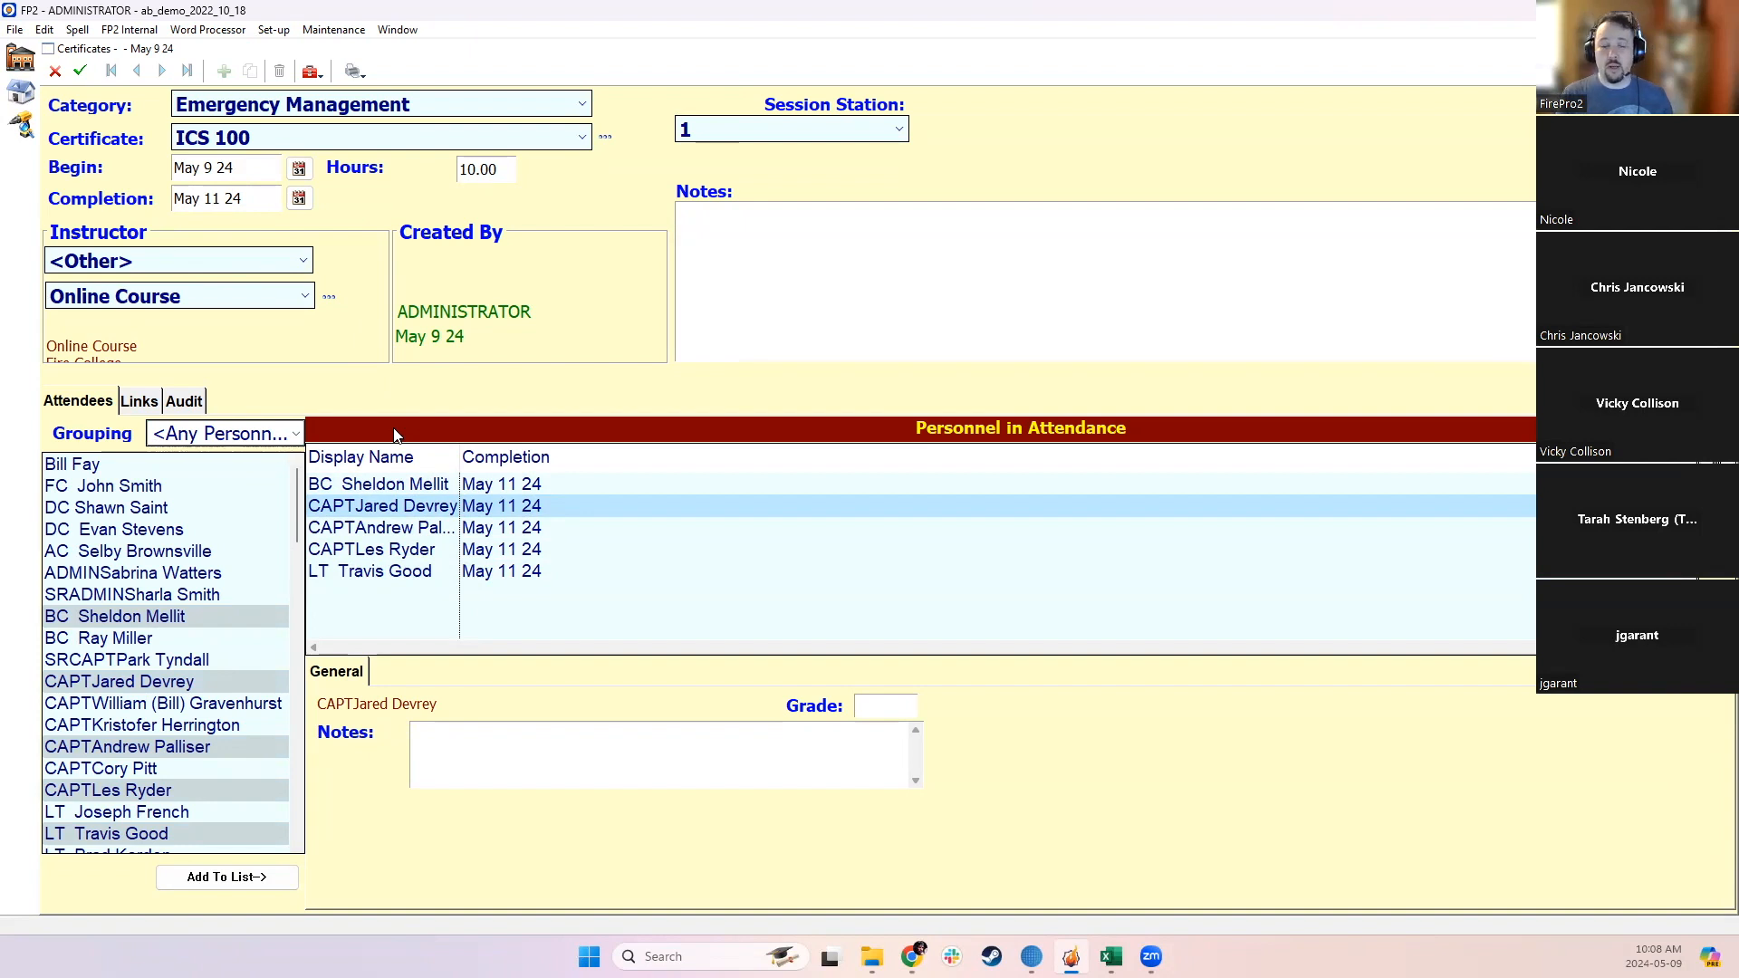
right_click(384, 559)
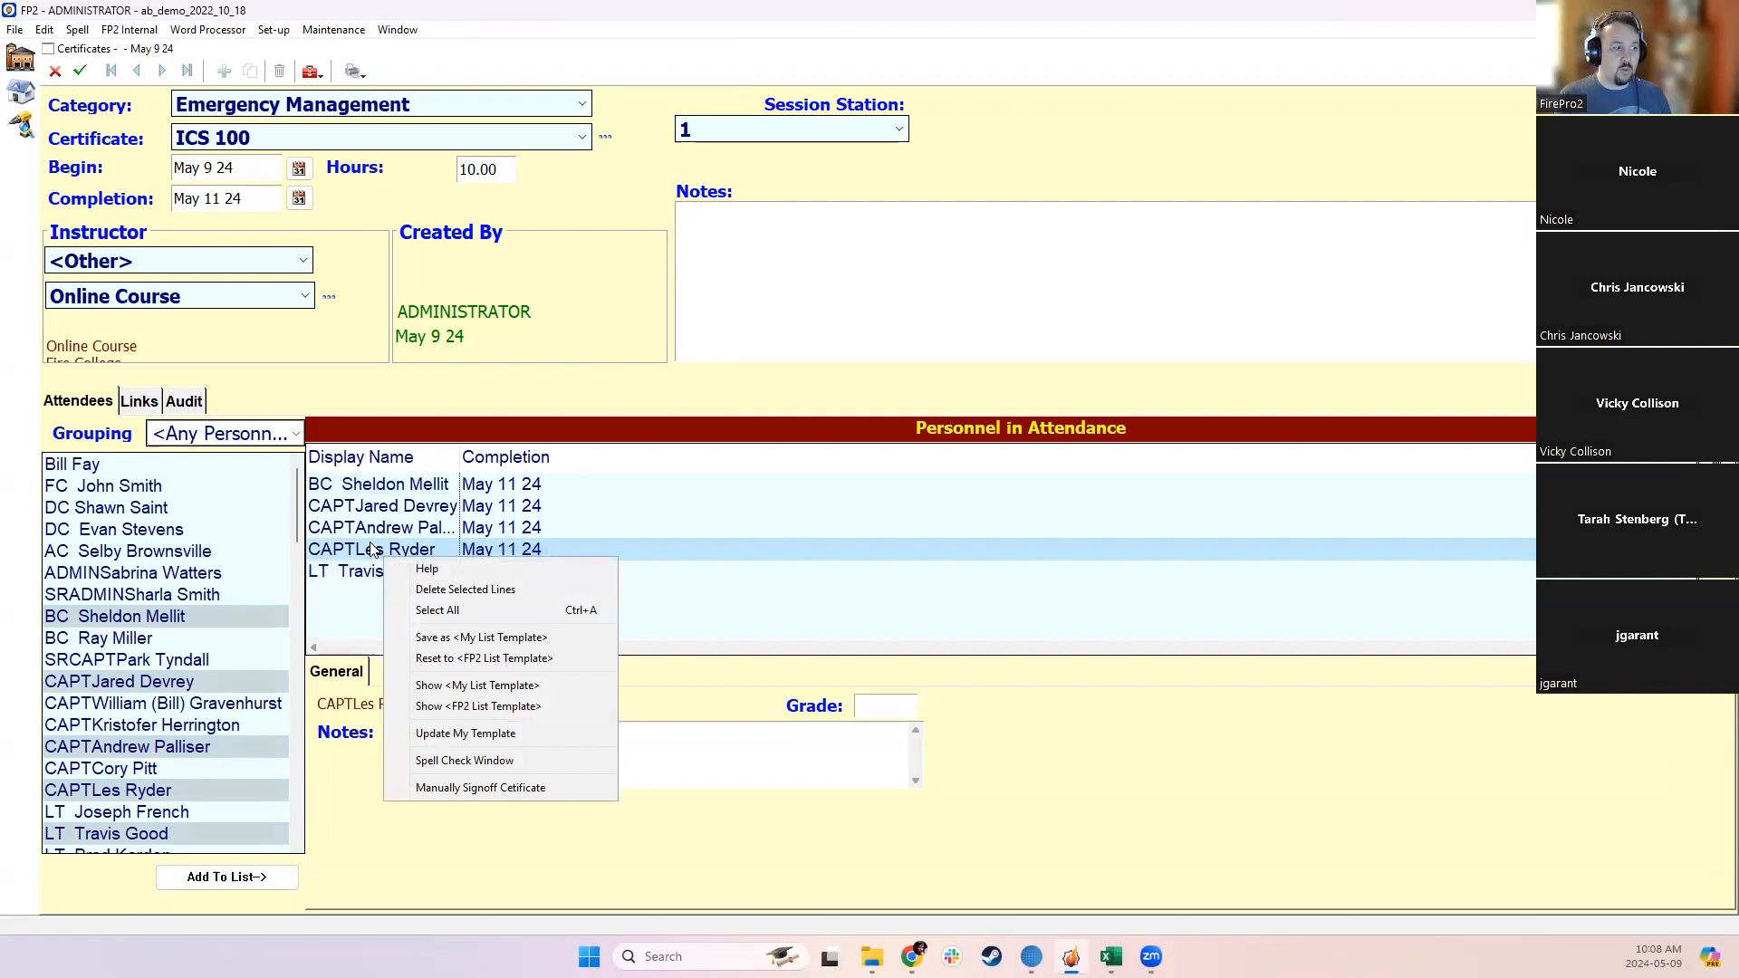
click(378, 530)
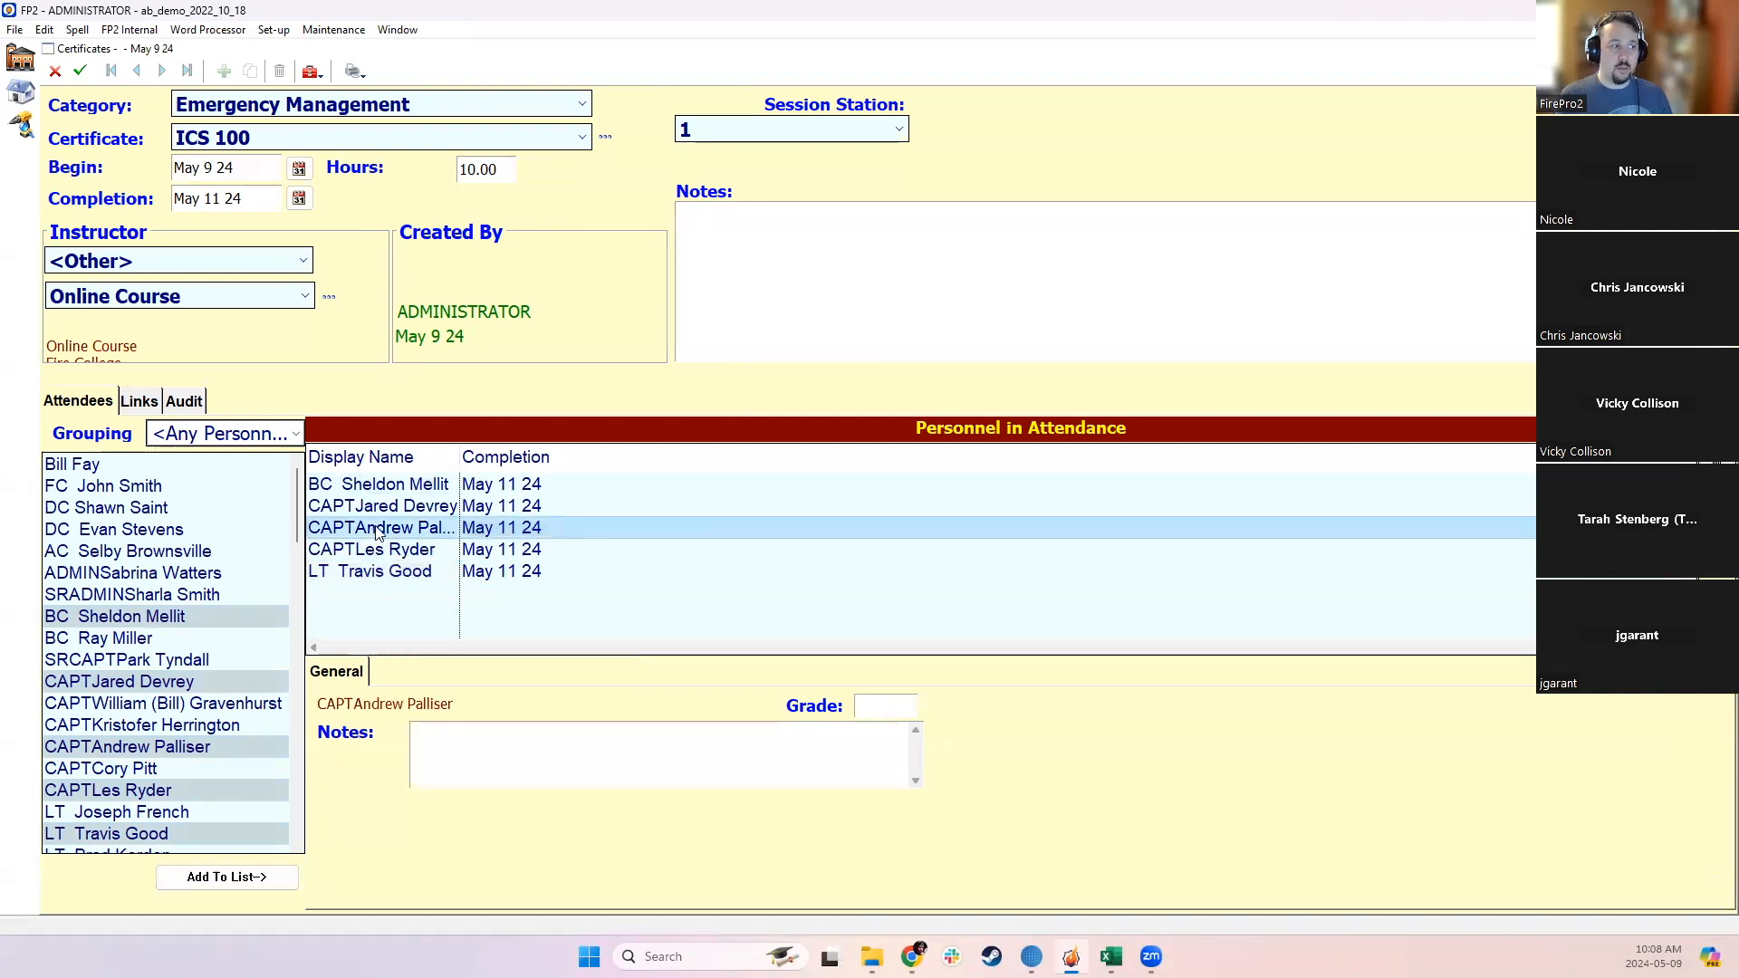
Step: Manually sign off the certificate for the lieutenant in attendance with completion date May 9 24
click(377, 575)
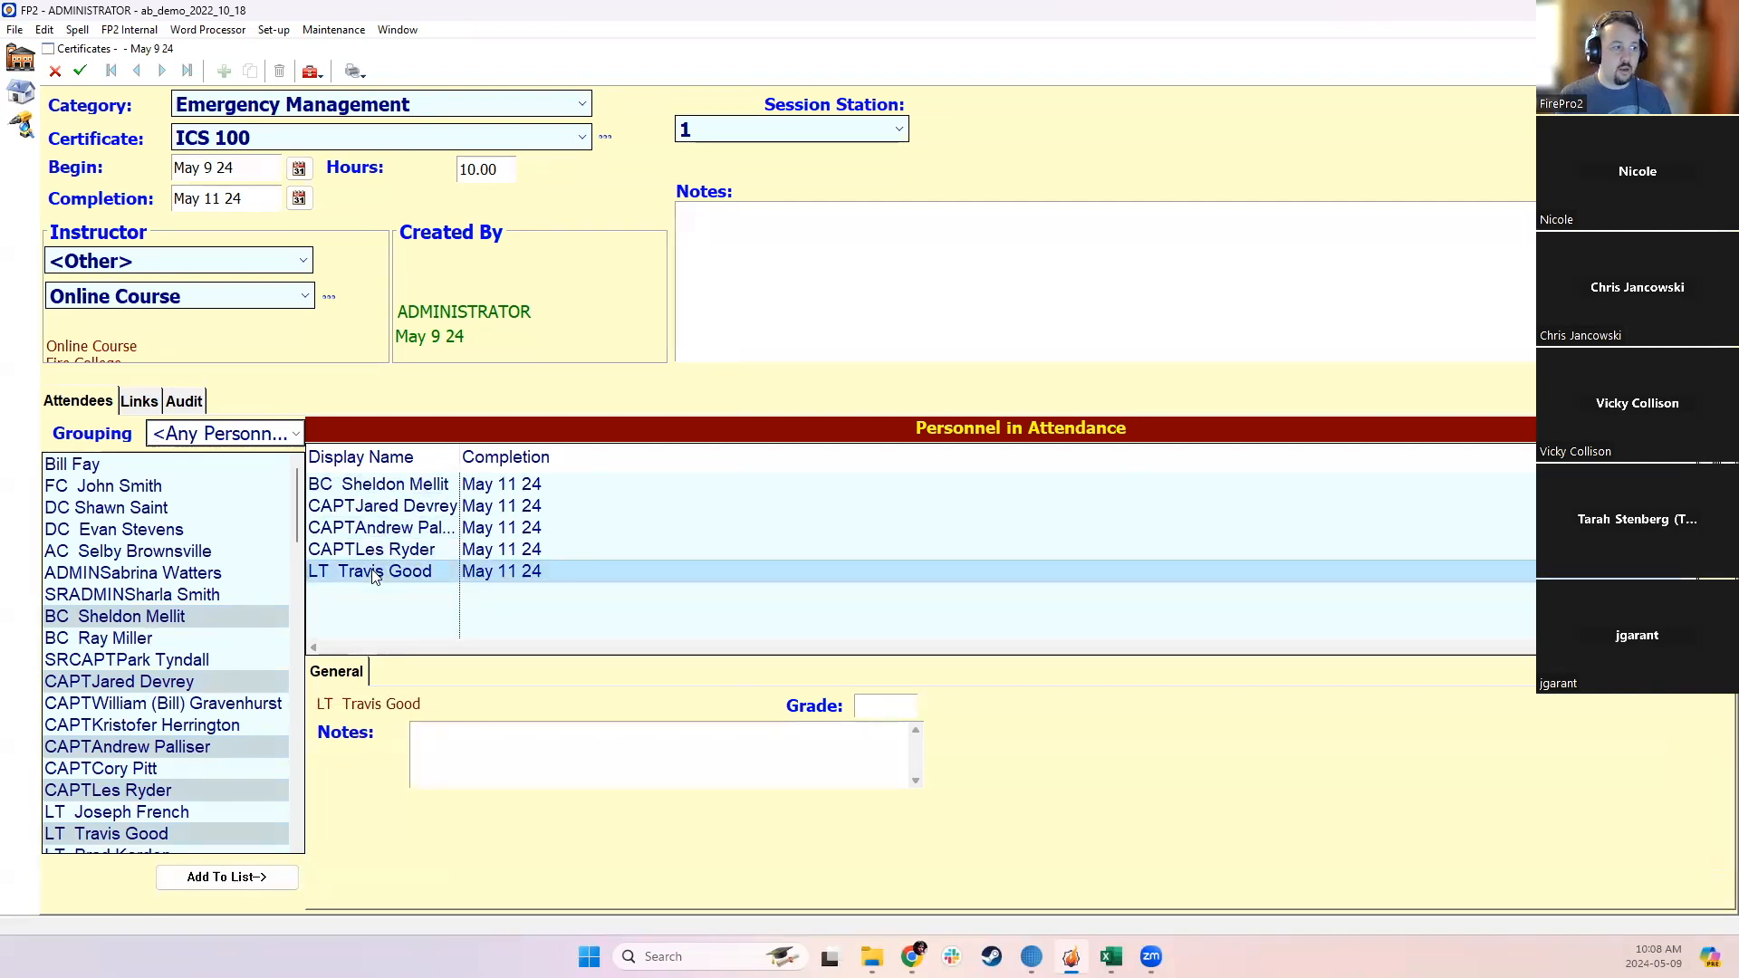
right_click(372, 573)
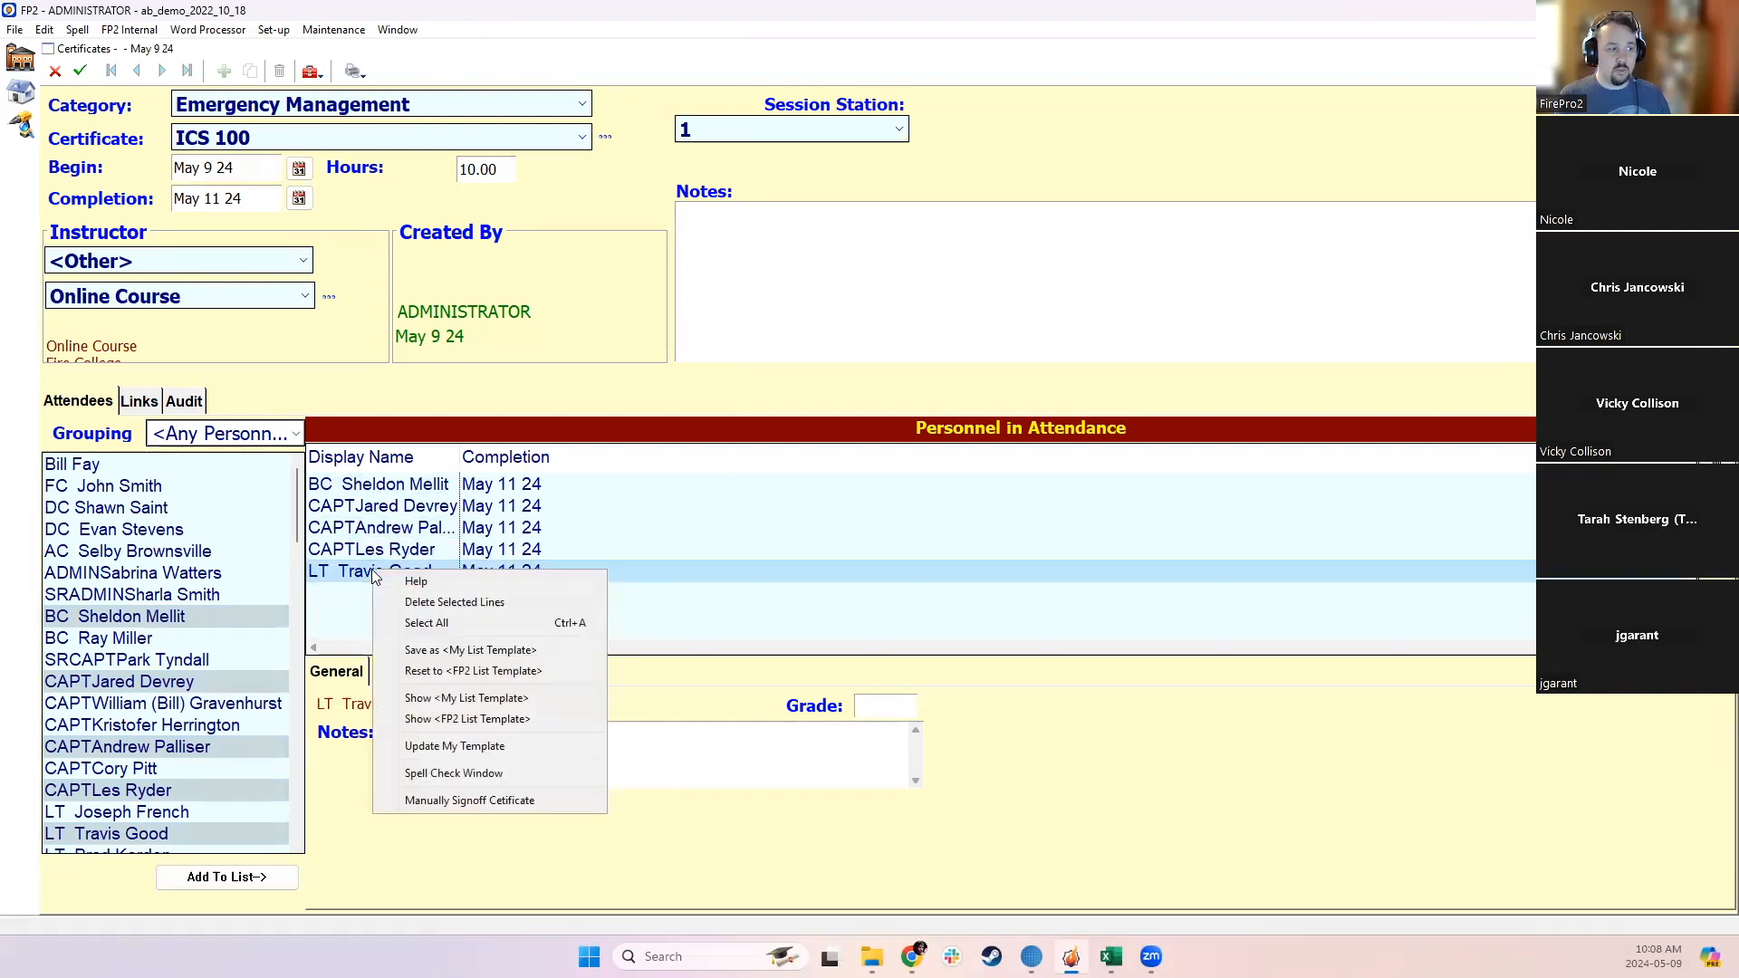
click(444, 799)
drag(858, 411, 925, 507)
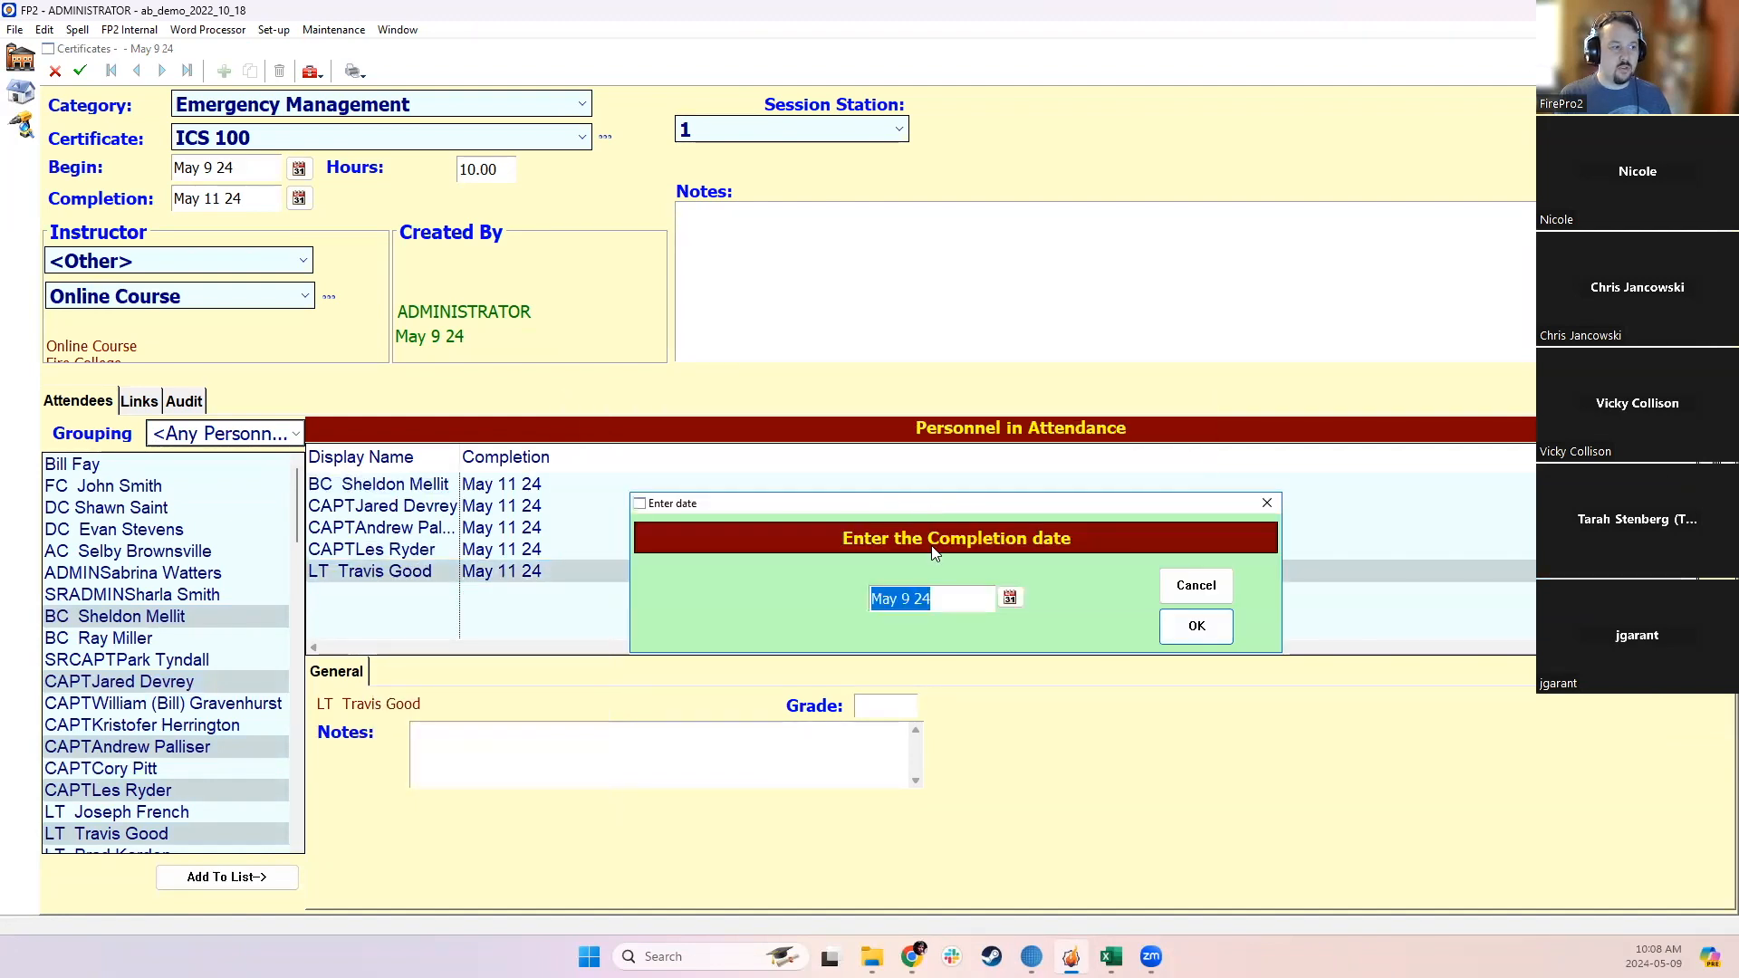
click(951, 605)
click(1197, 626)
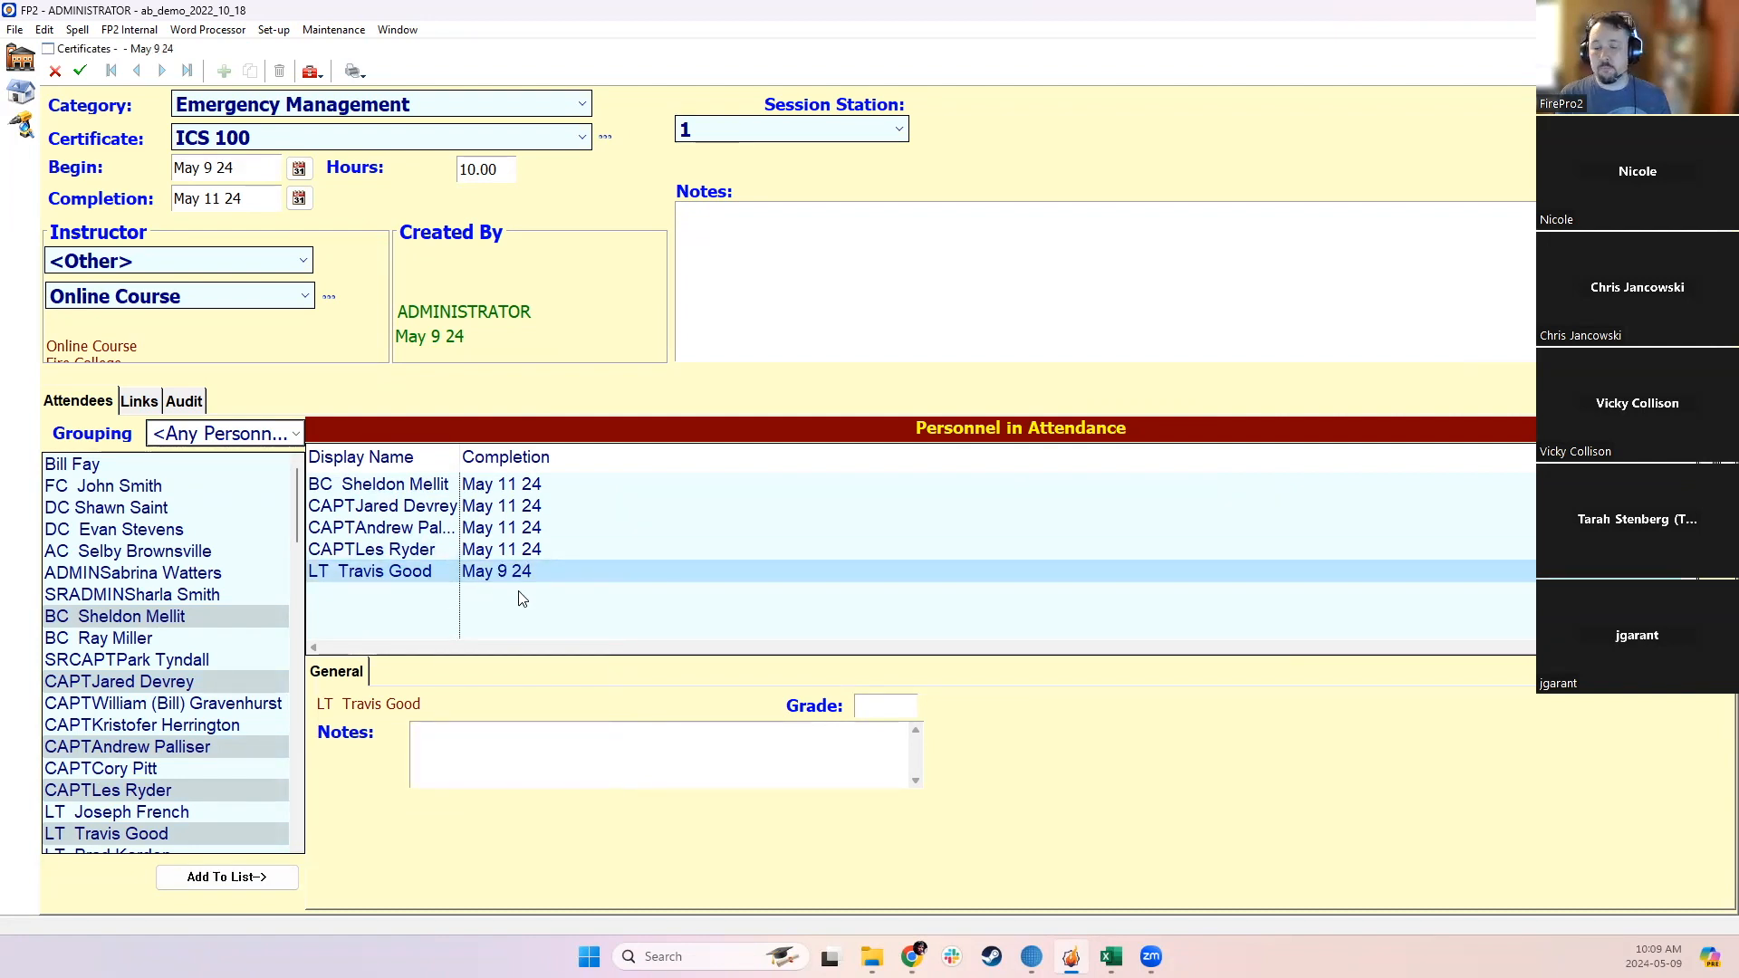
Step: Save the ICS 100 certificate record with its attendees
click(512, 485)
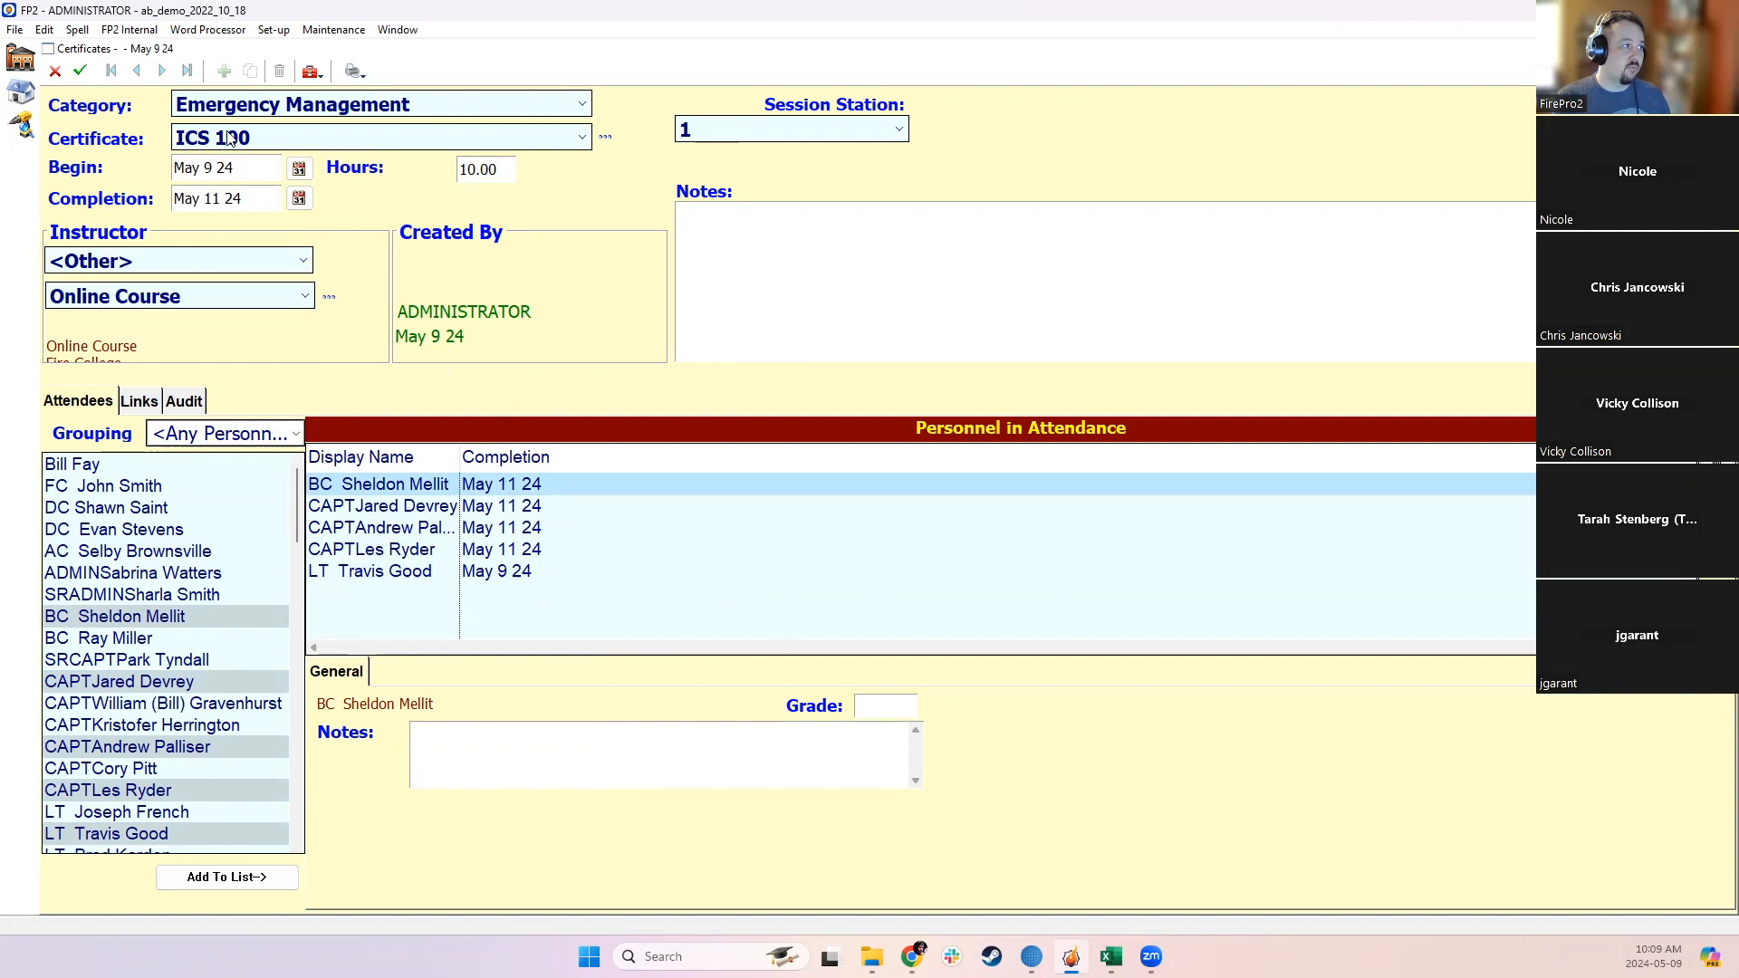
click(80, 70)
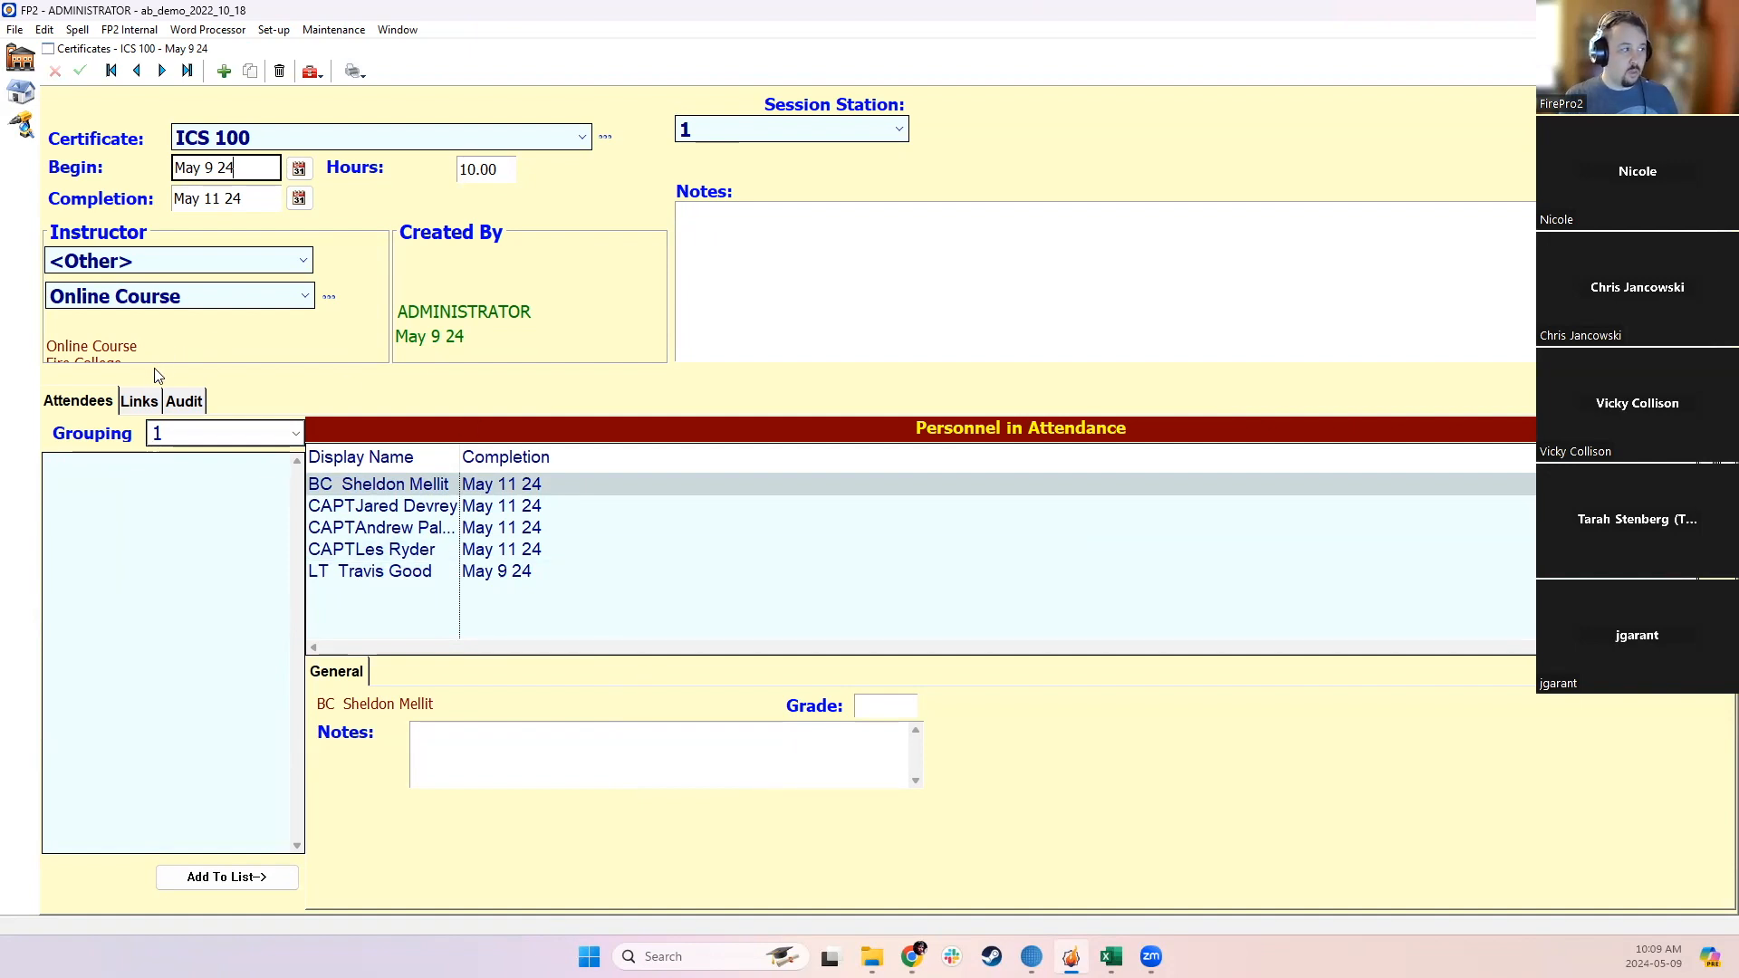
Step: Attach 001_INCIDENT ON THE RAILWAY SYSTEMS.pdf from Downloads to the certificate's other links, save the record and close it
click(150, 404)
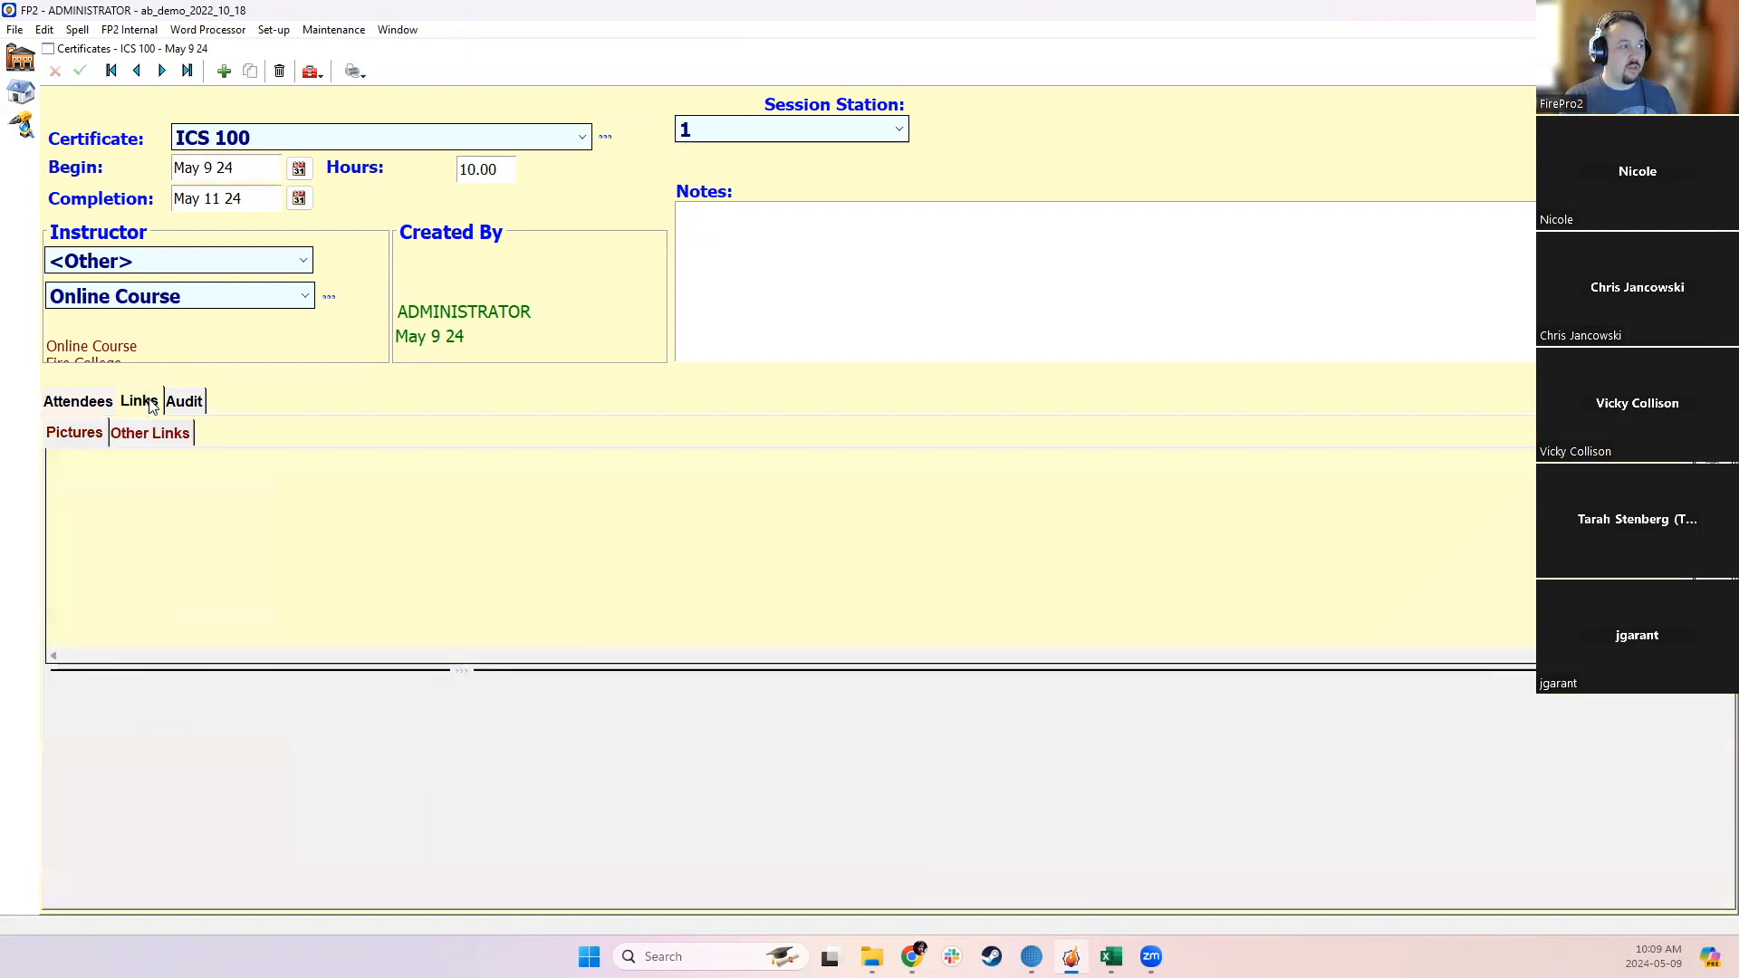
click(134, 440)
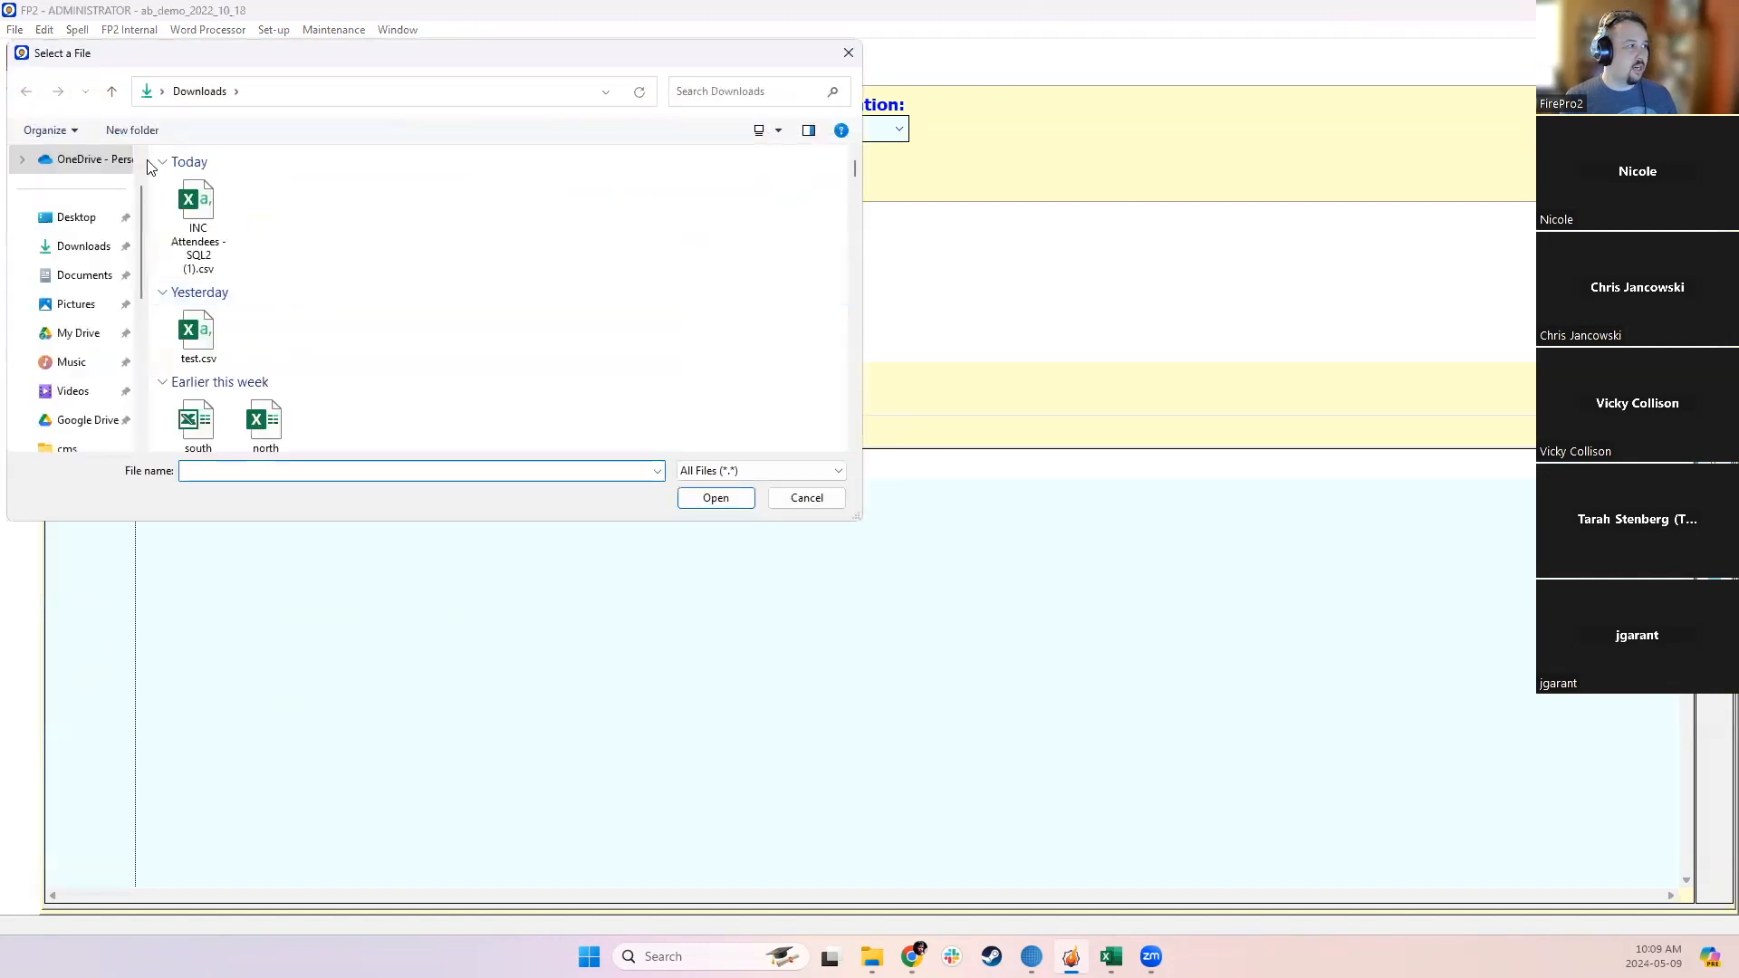
scroll(209, 228, down, 5)
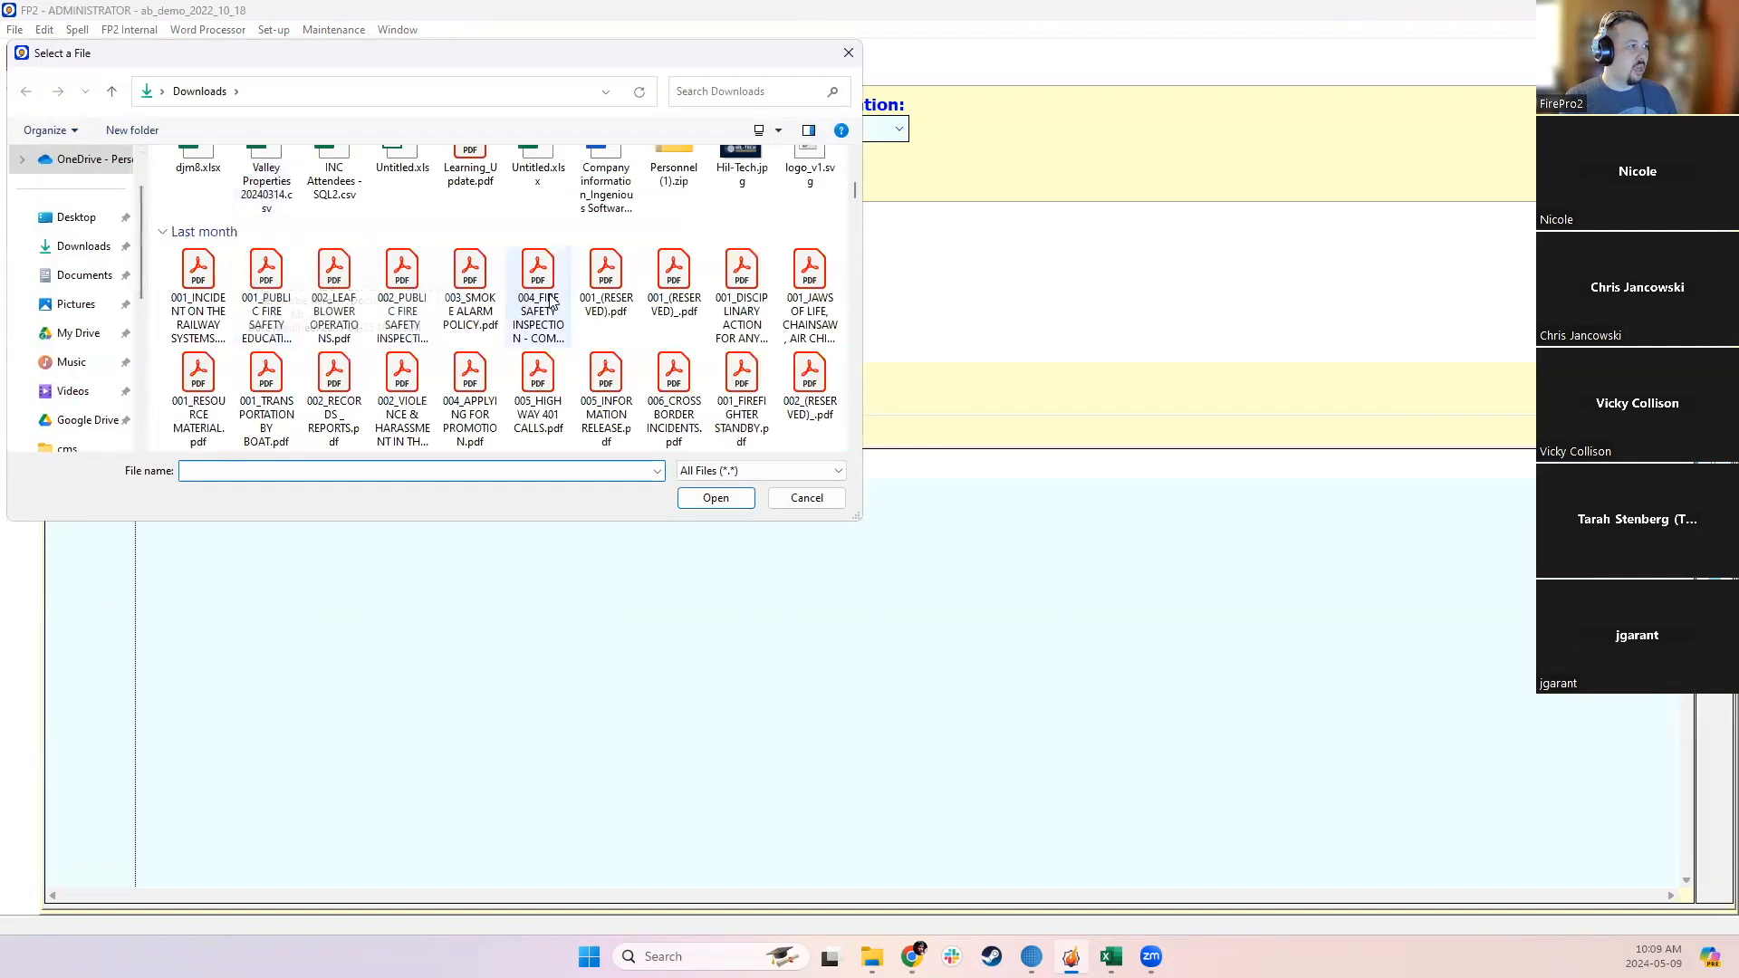
click(199, 290)
click(715, 497)
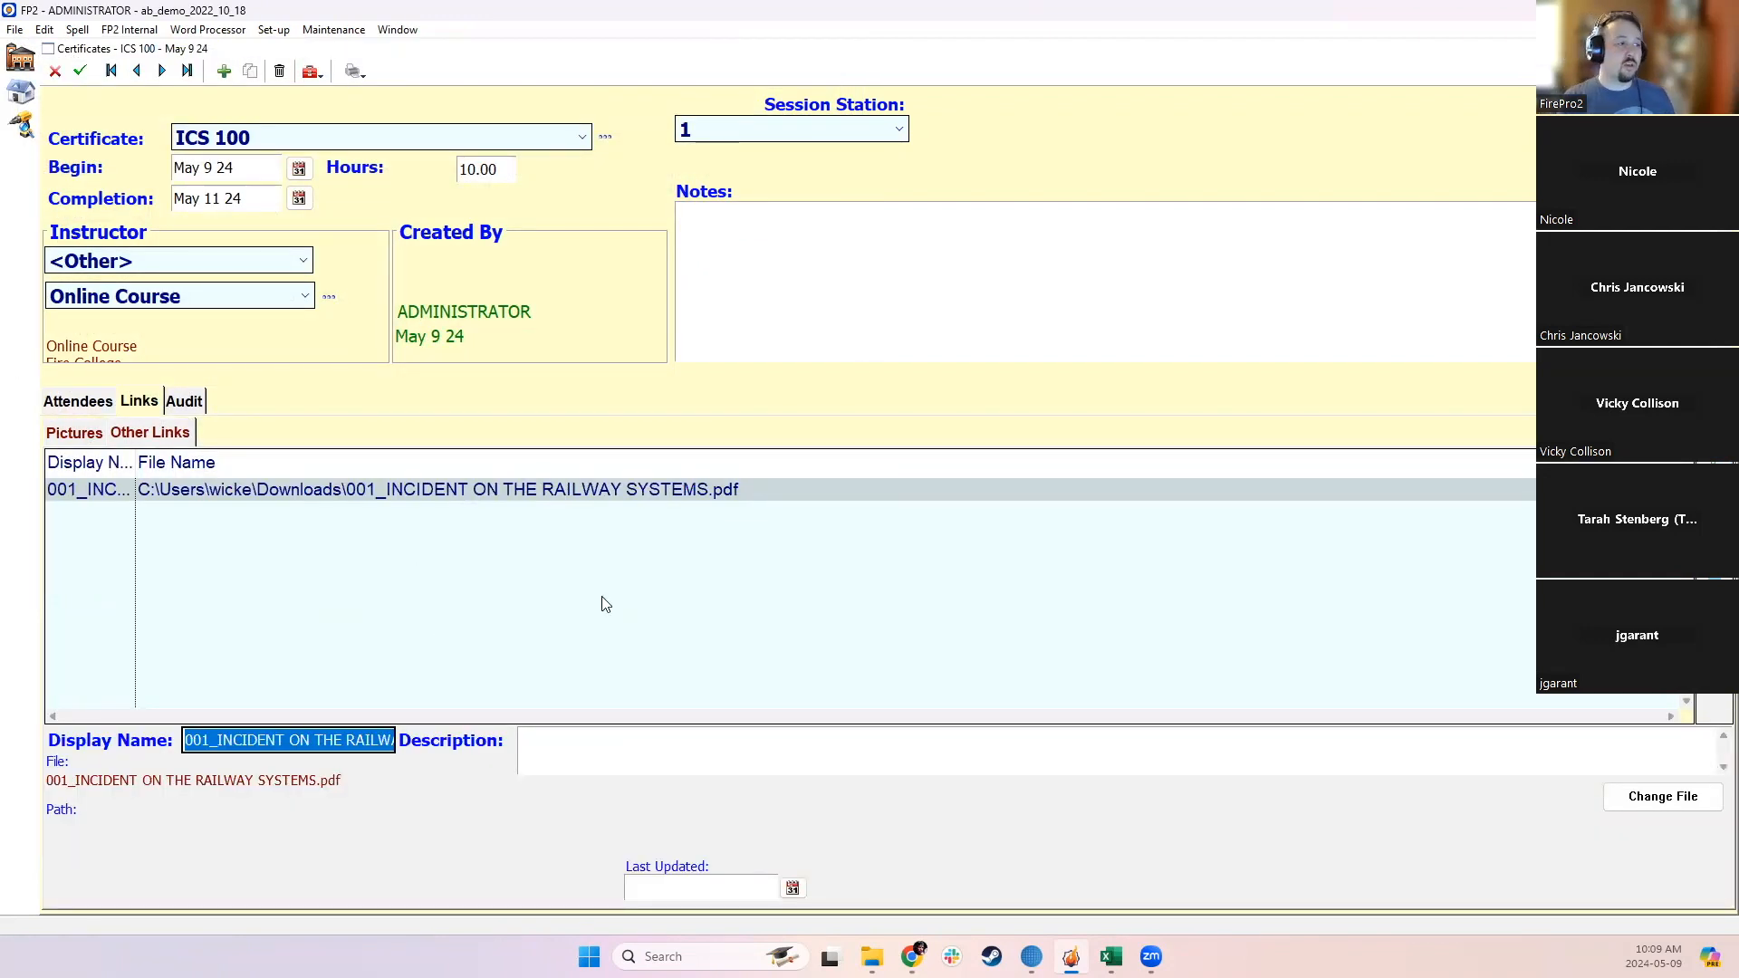
click(541, 584)
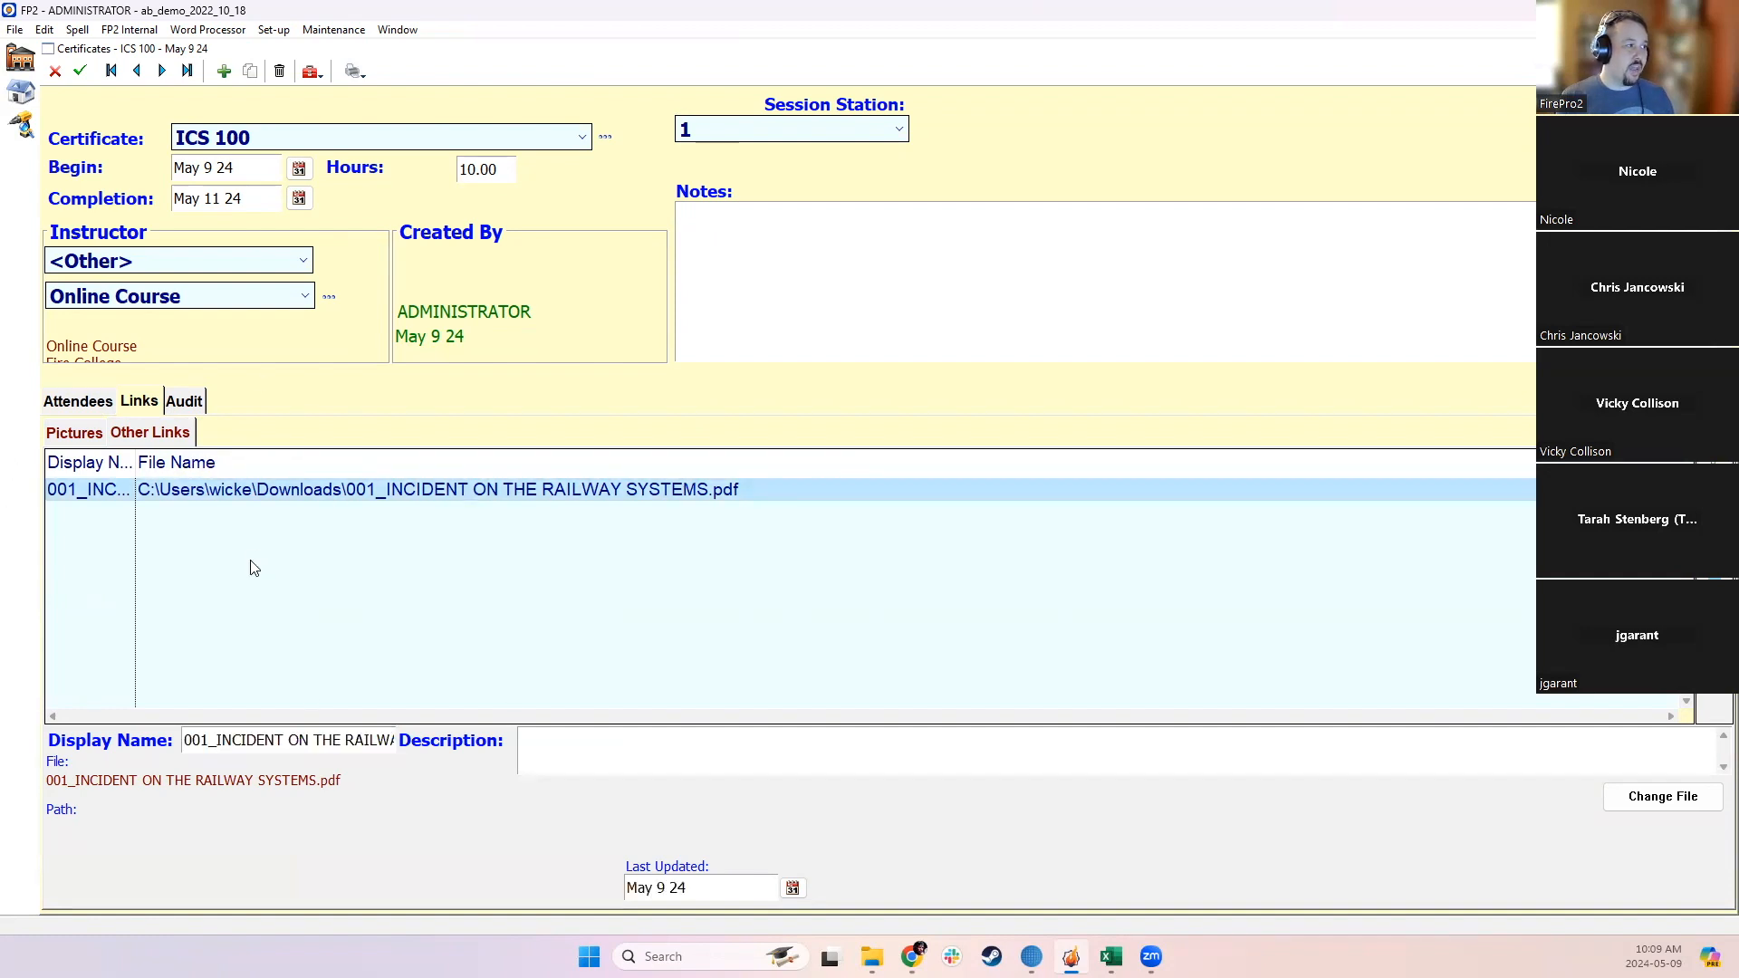
click(80, 70)
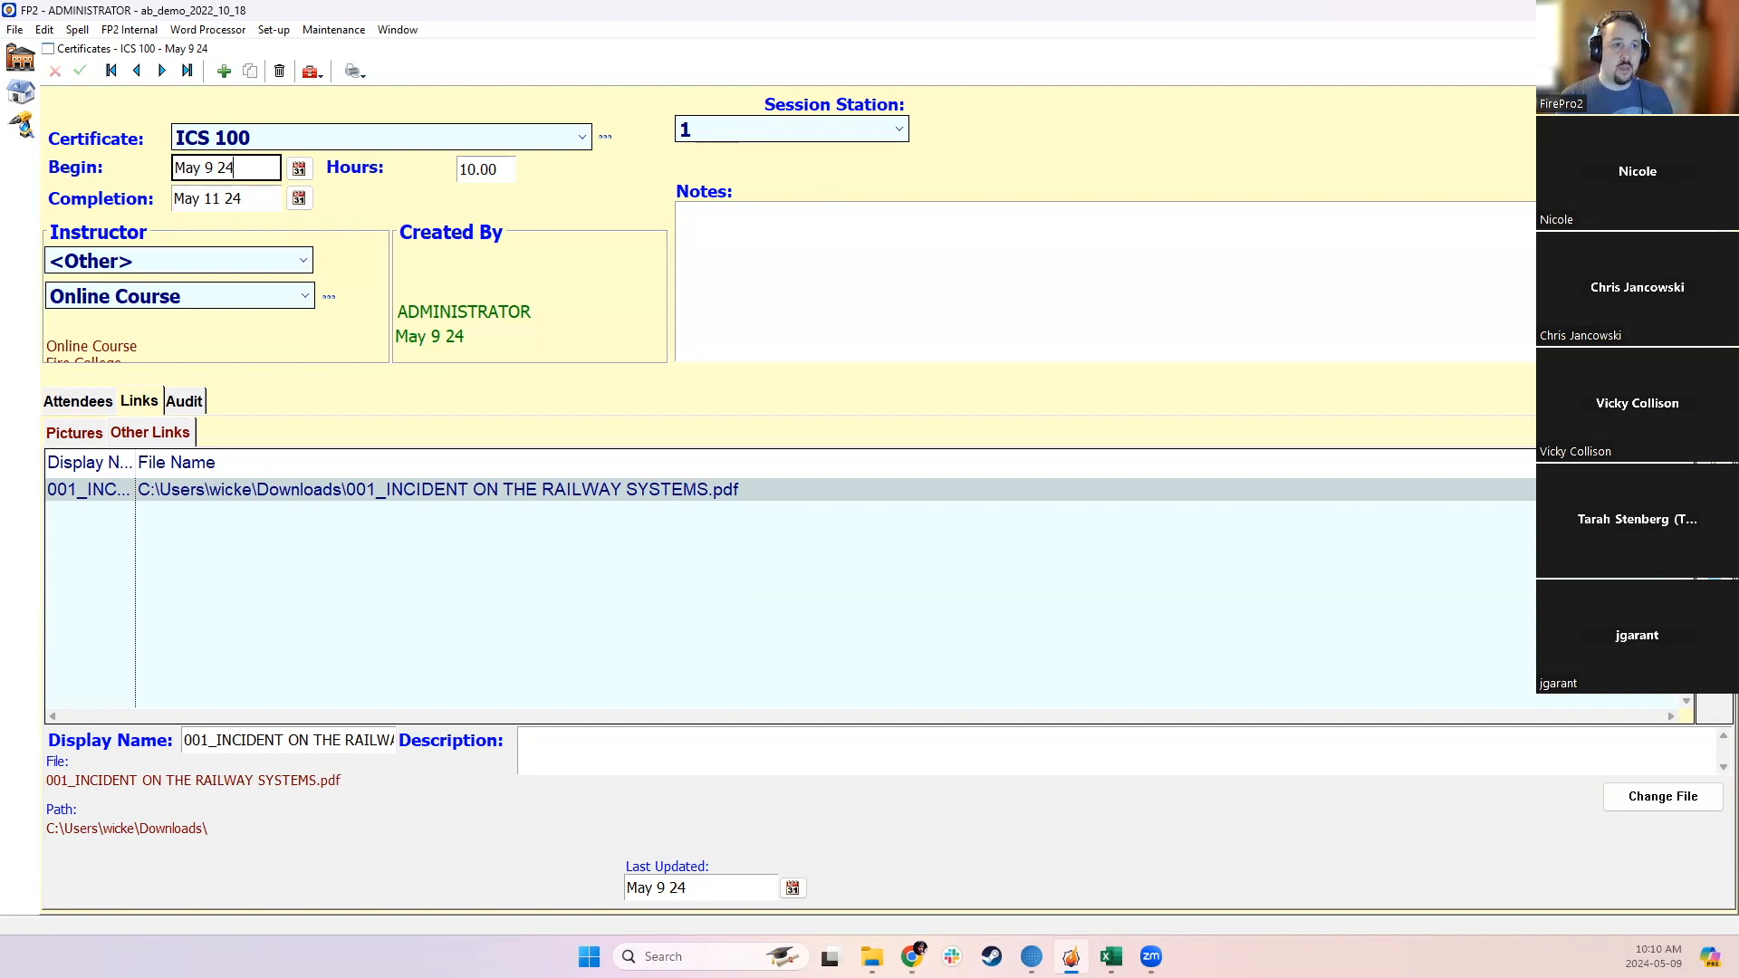
click(1722, 48)
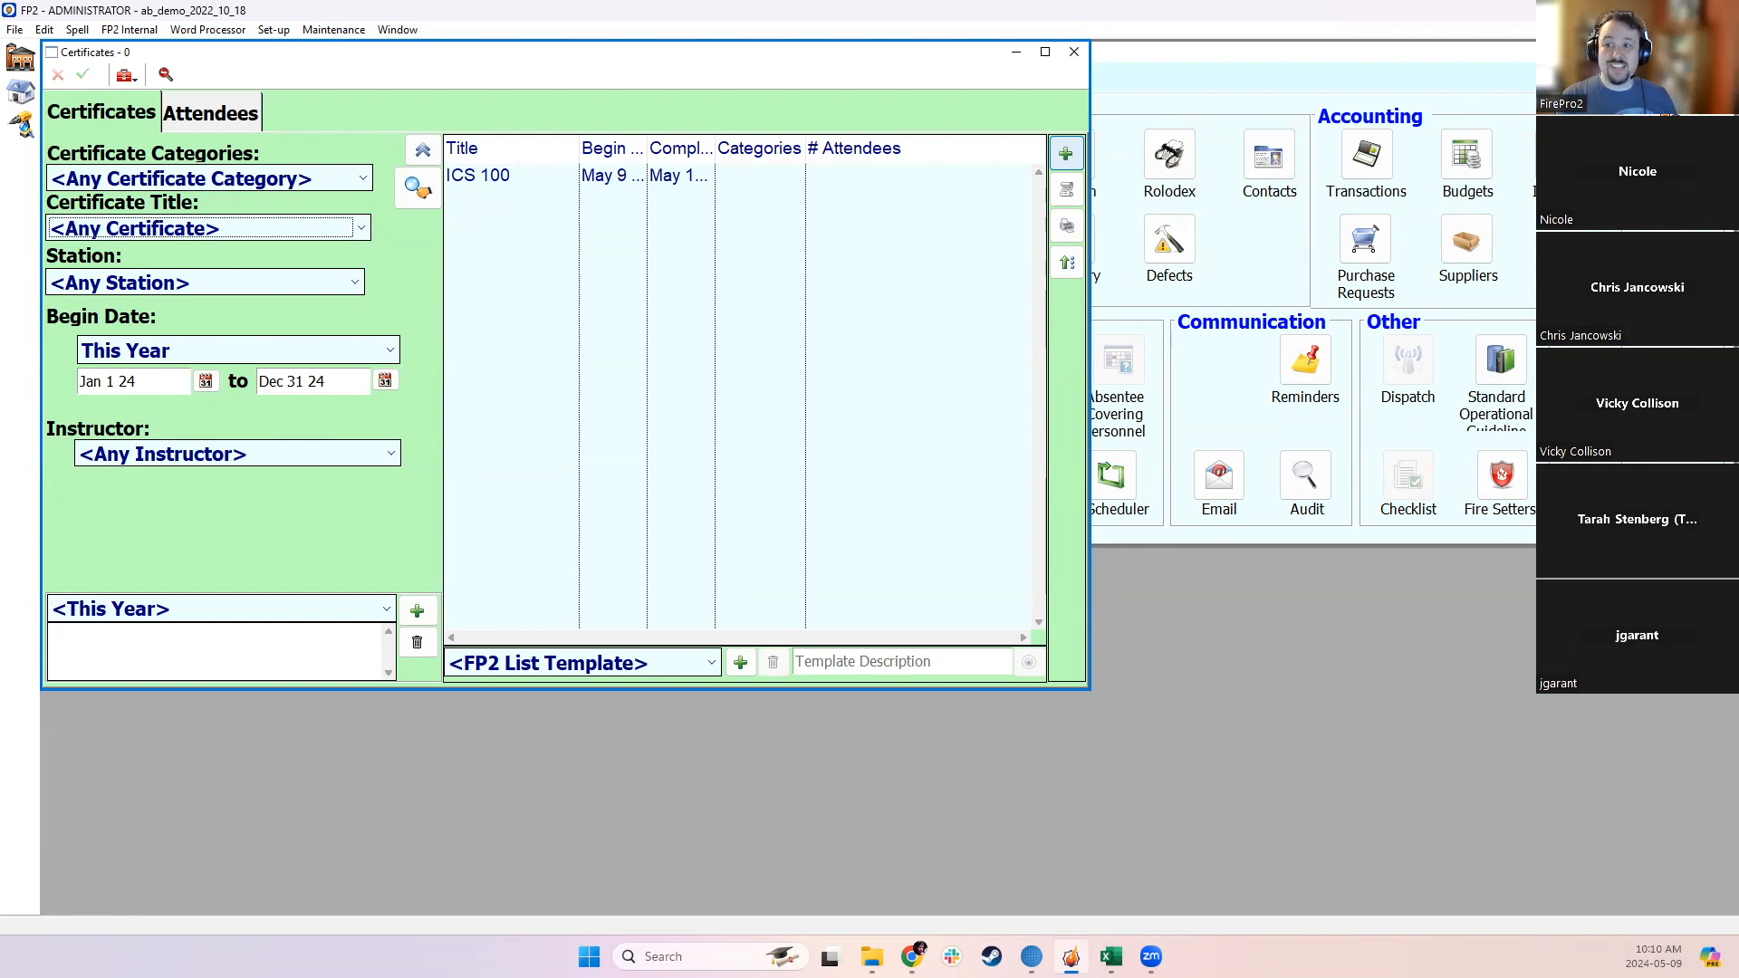
Step: Open the certificate set-up list in a maximized window and widen its Title and Description columns
click(334, 33)
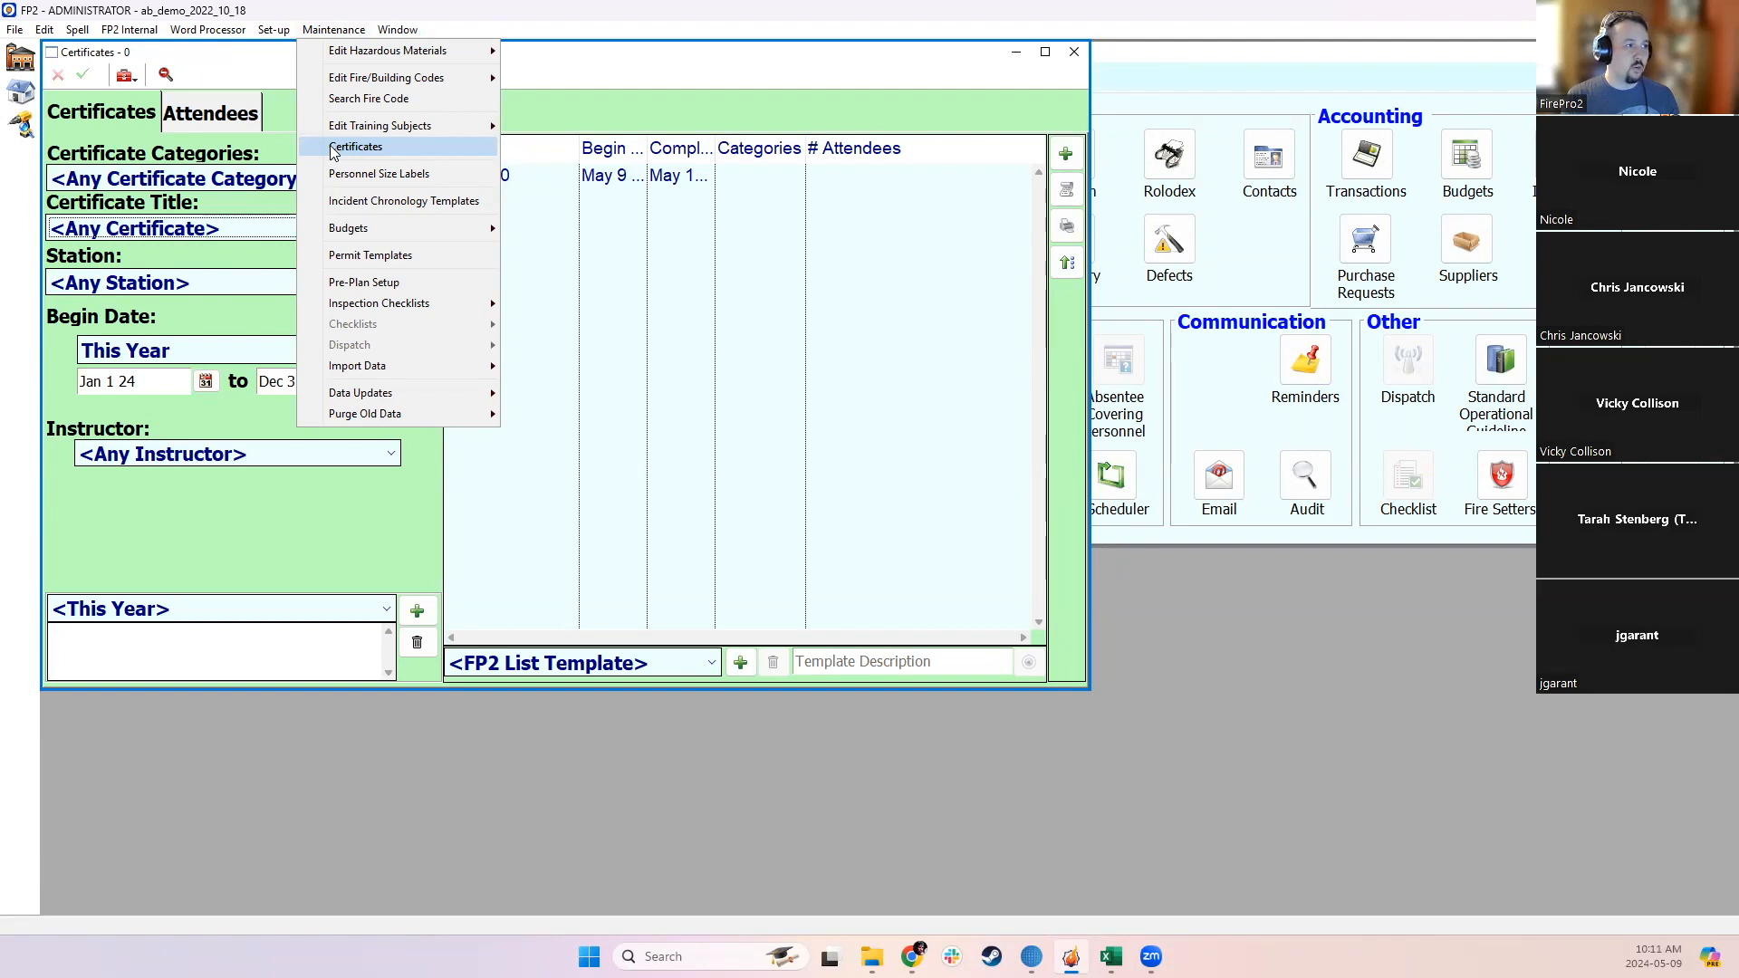
click(336, 150)
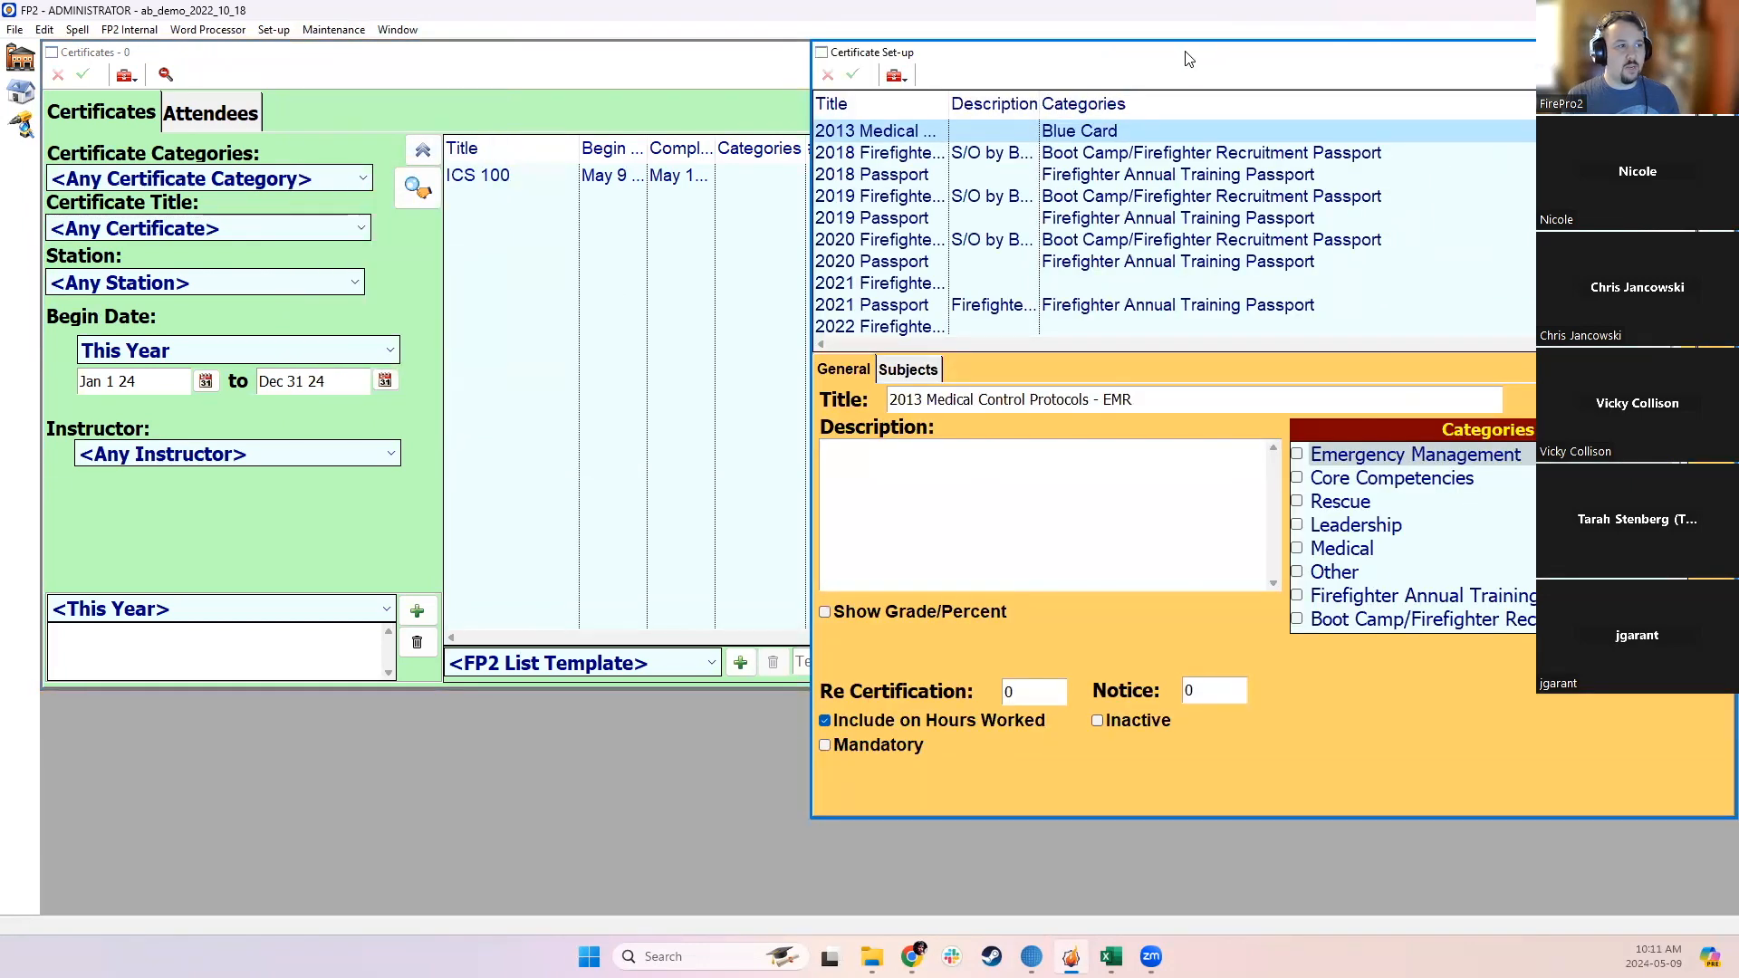
drag(1194, 60, 1022, 57)
double_click(1029, 56)
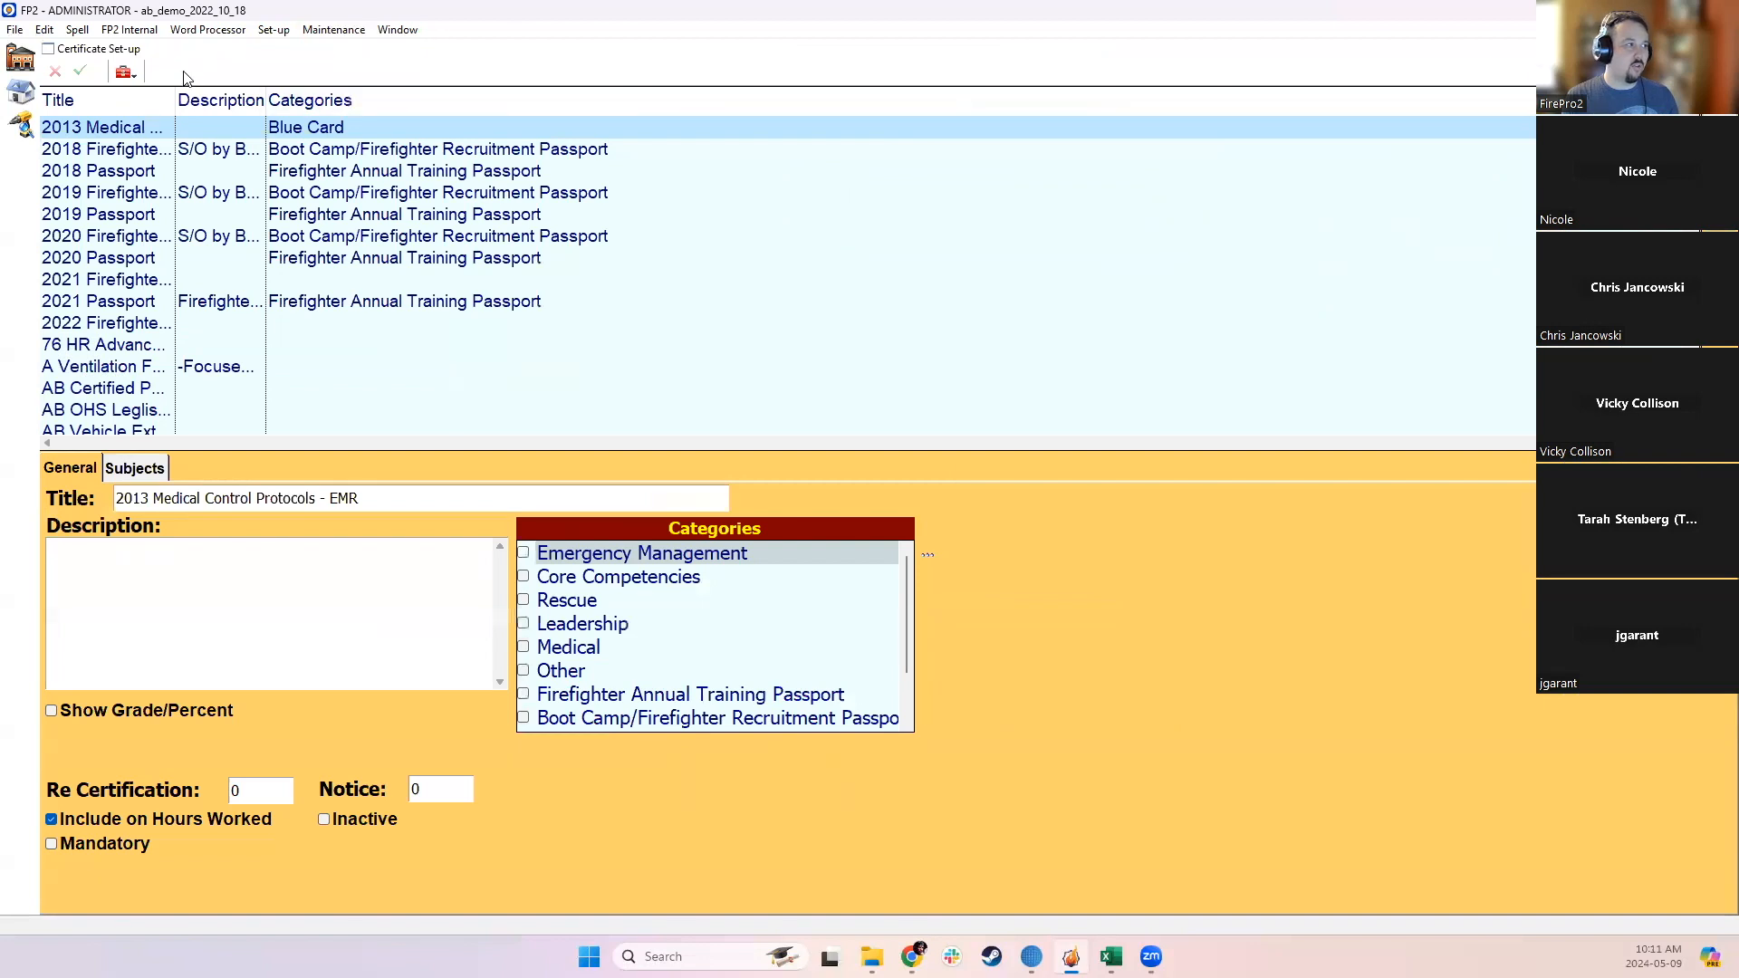
drag(176, 100, 715, 138)
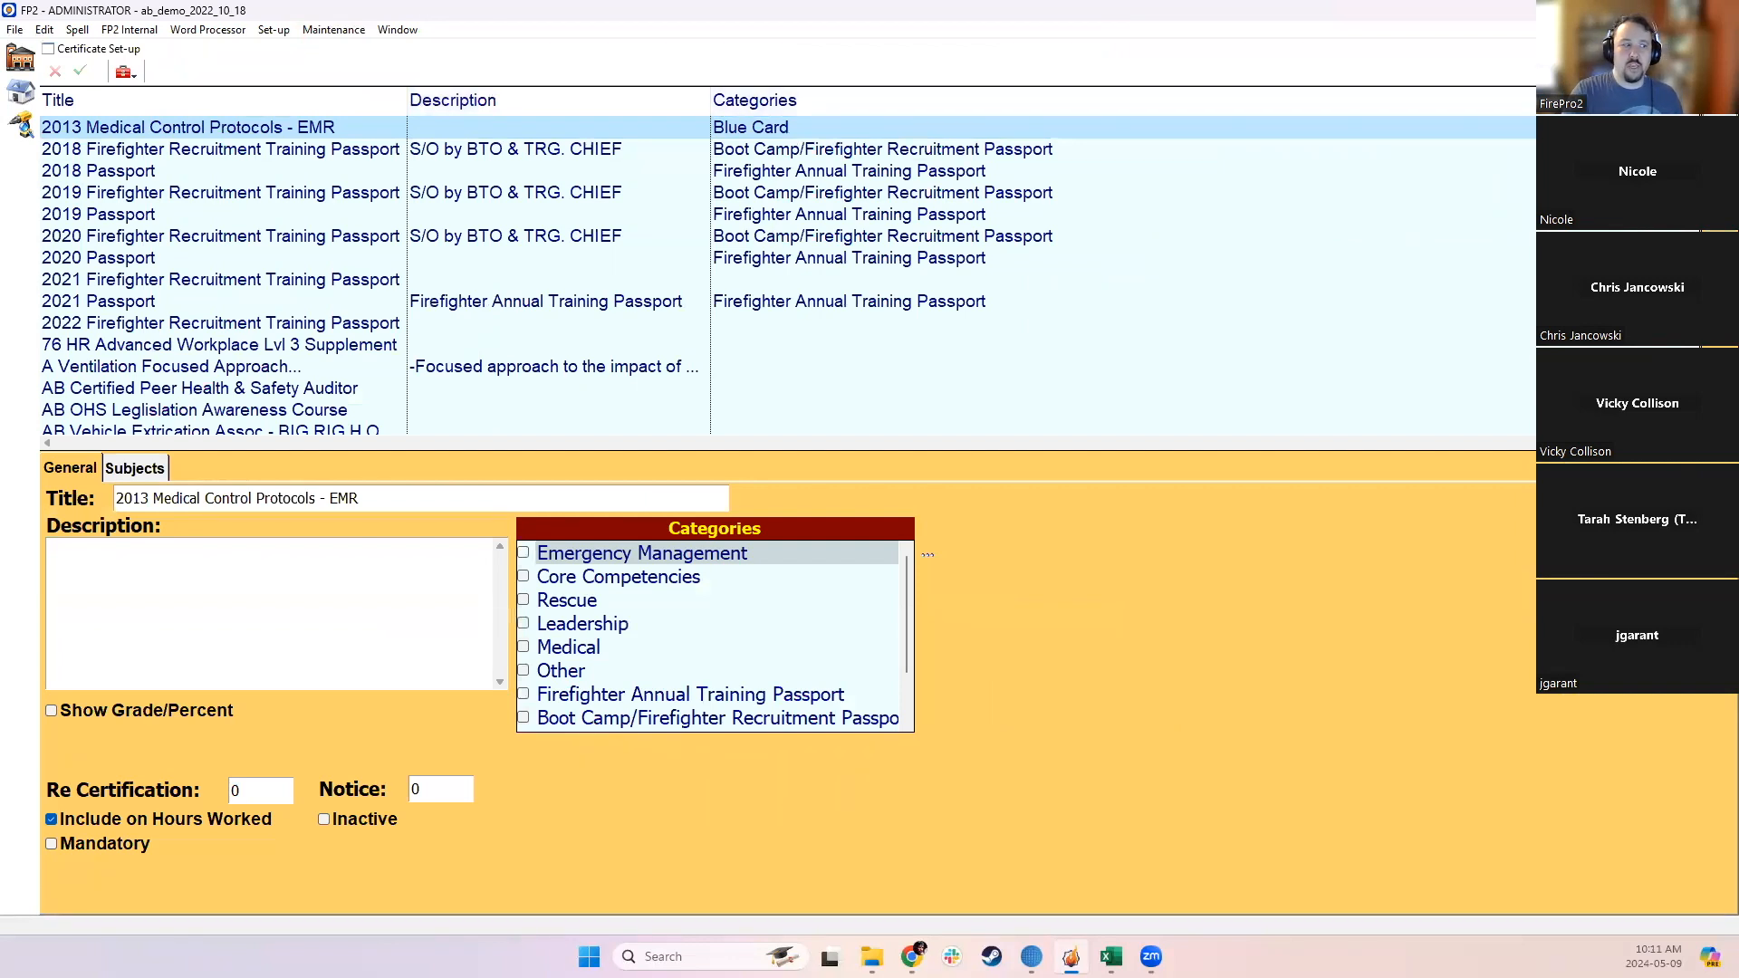
Step: Add a new certificate type to the set-up list and title it New Certificate
click(1720, 108)
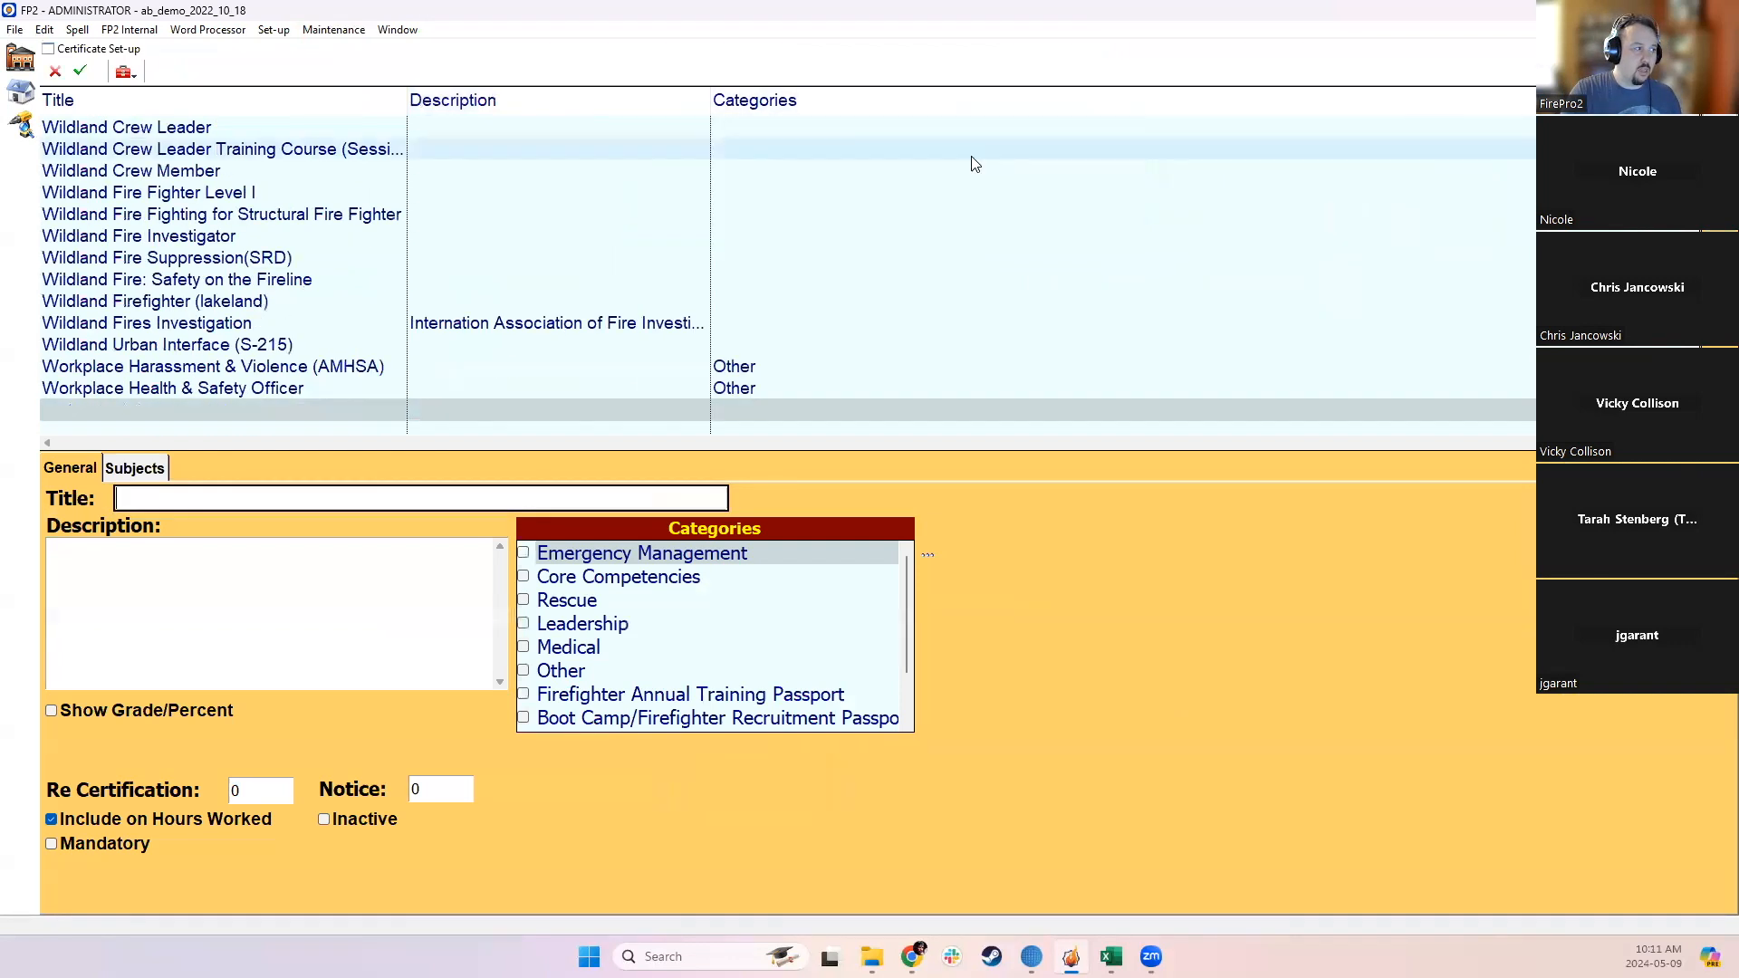
text(New Certificate)
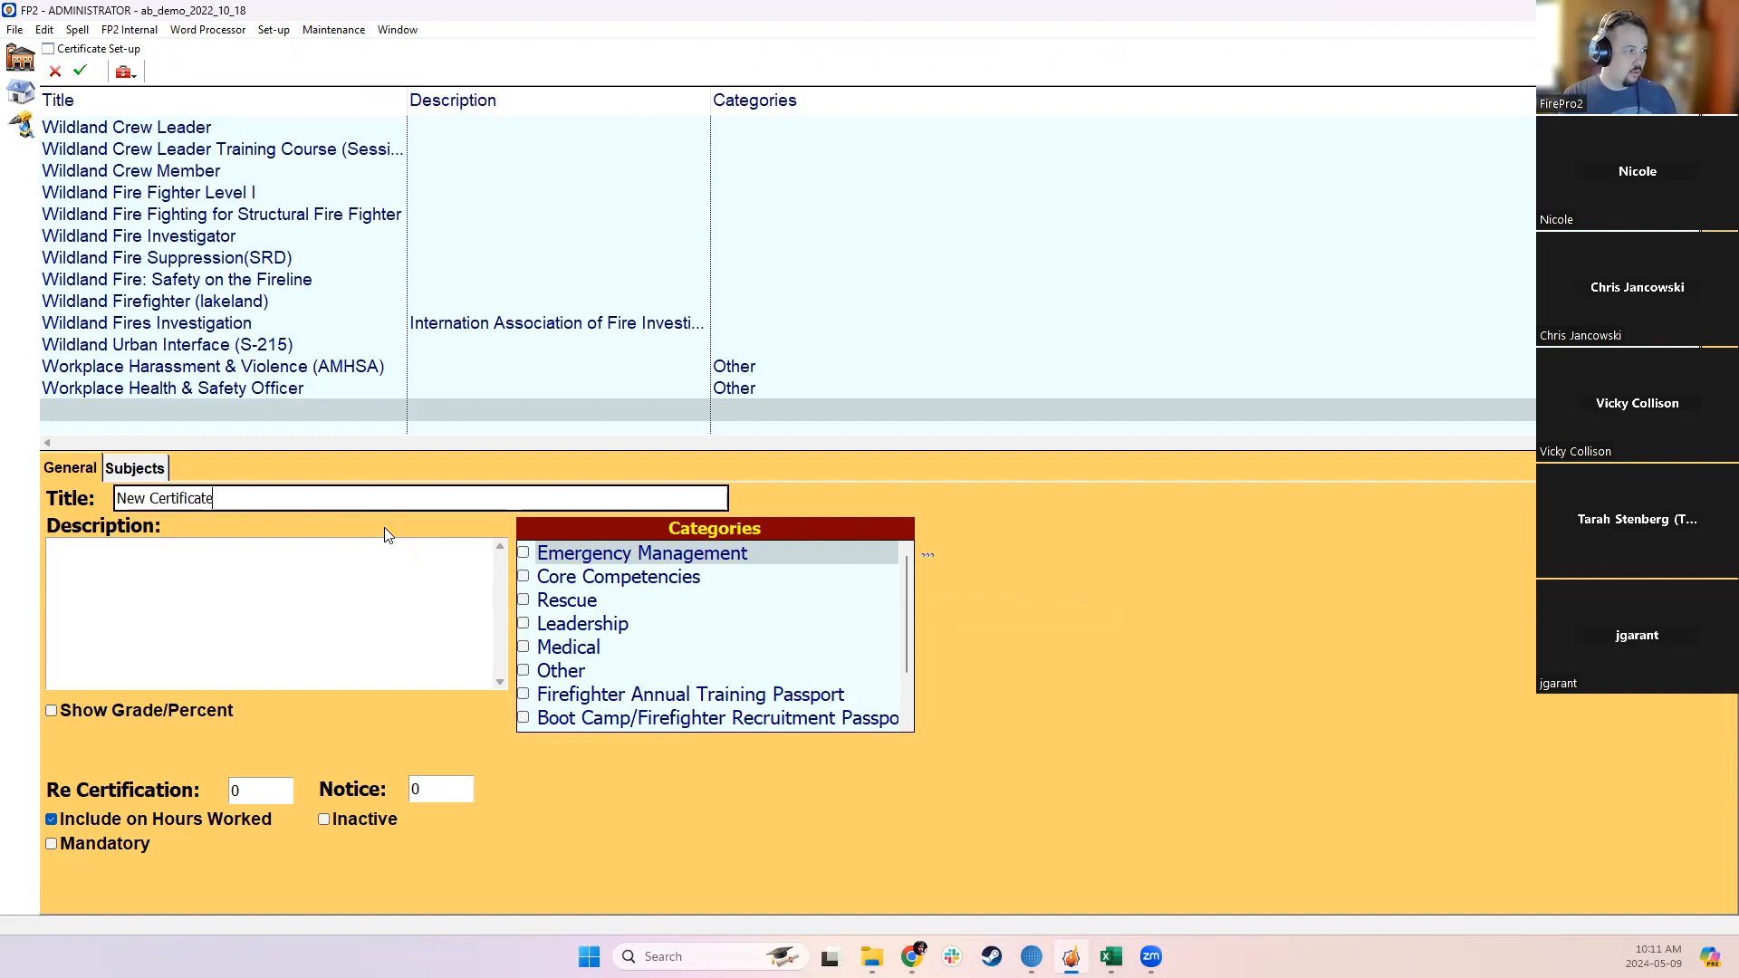
click(366, 616)
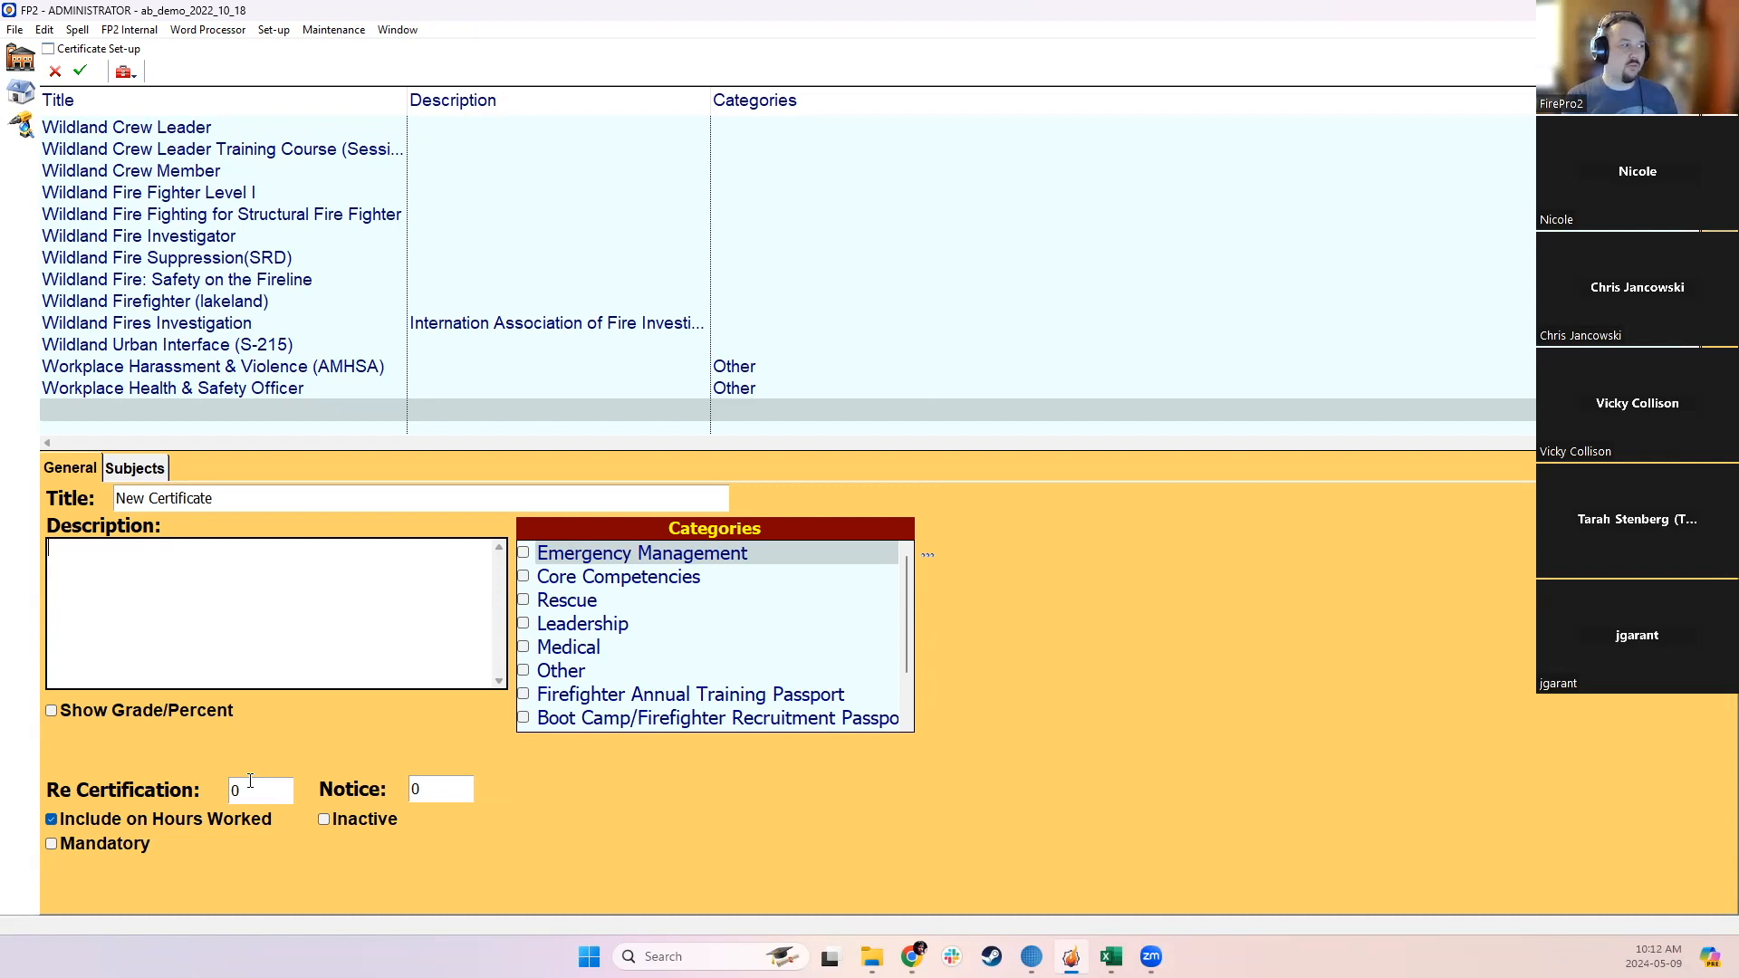
click(286, 494)
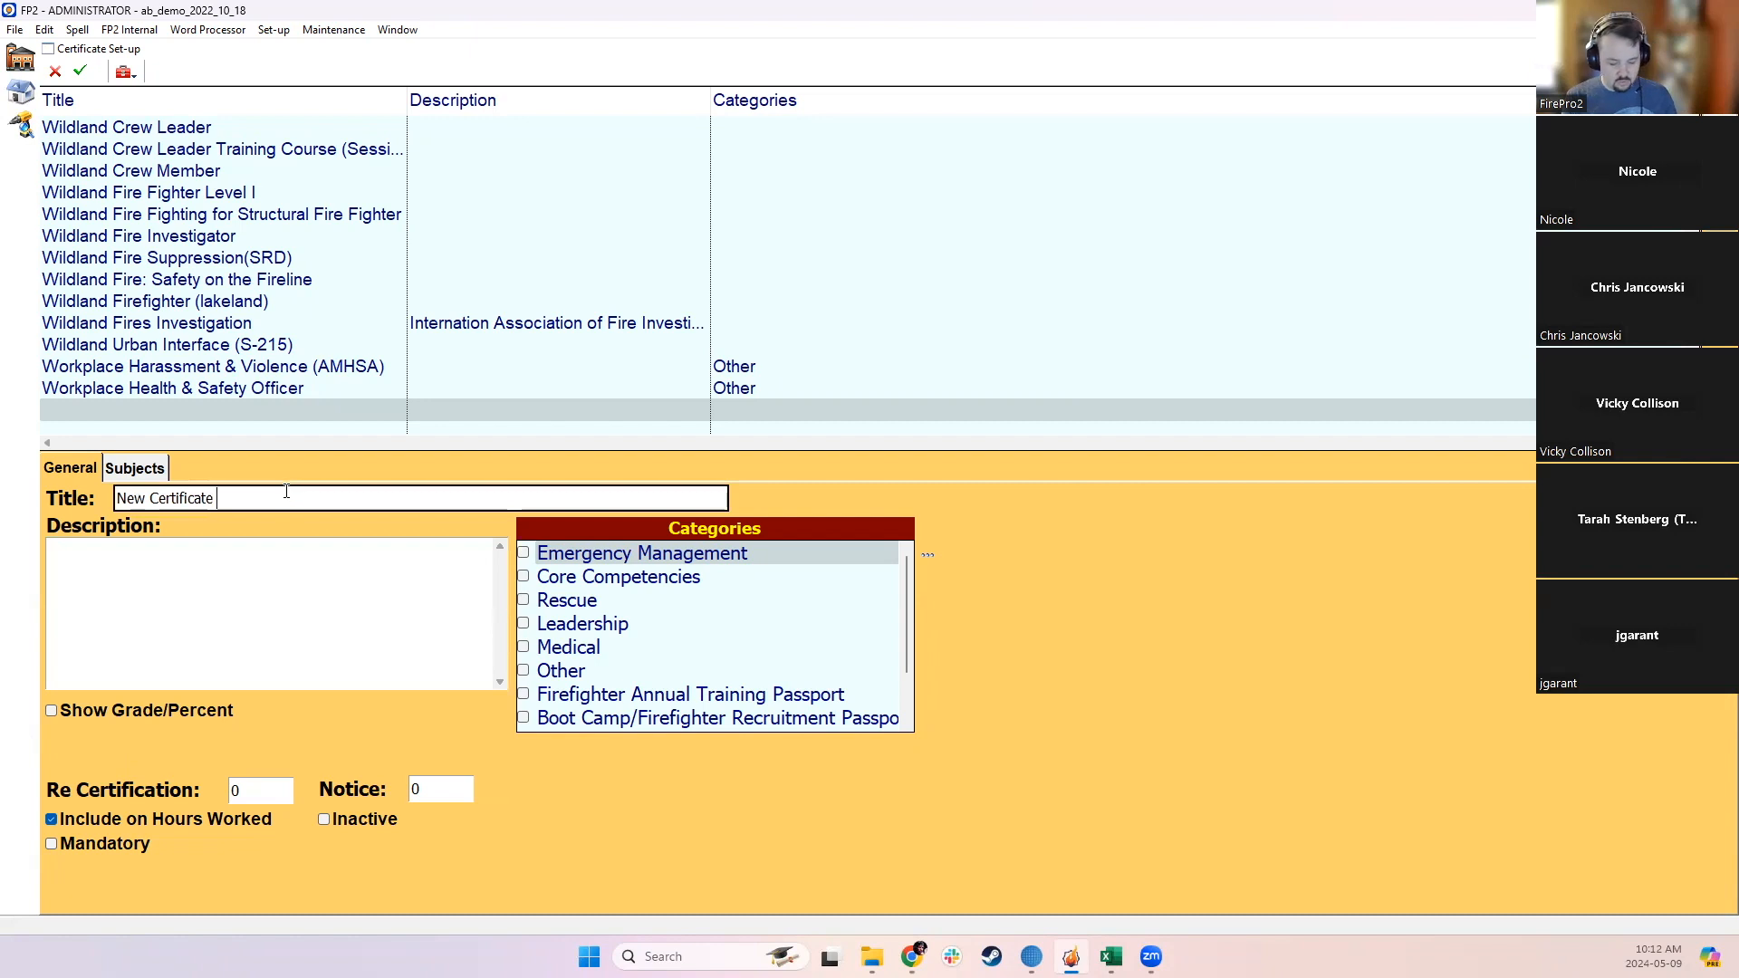
text(2023)
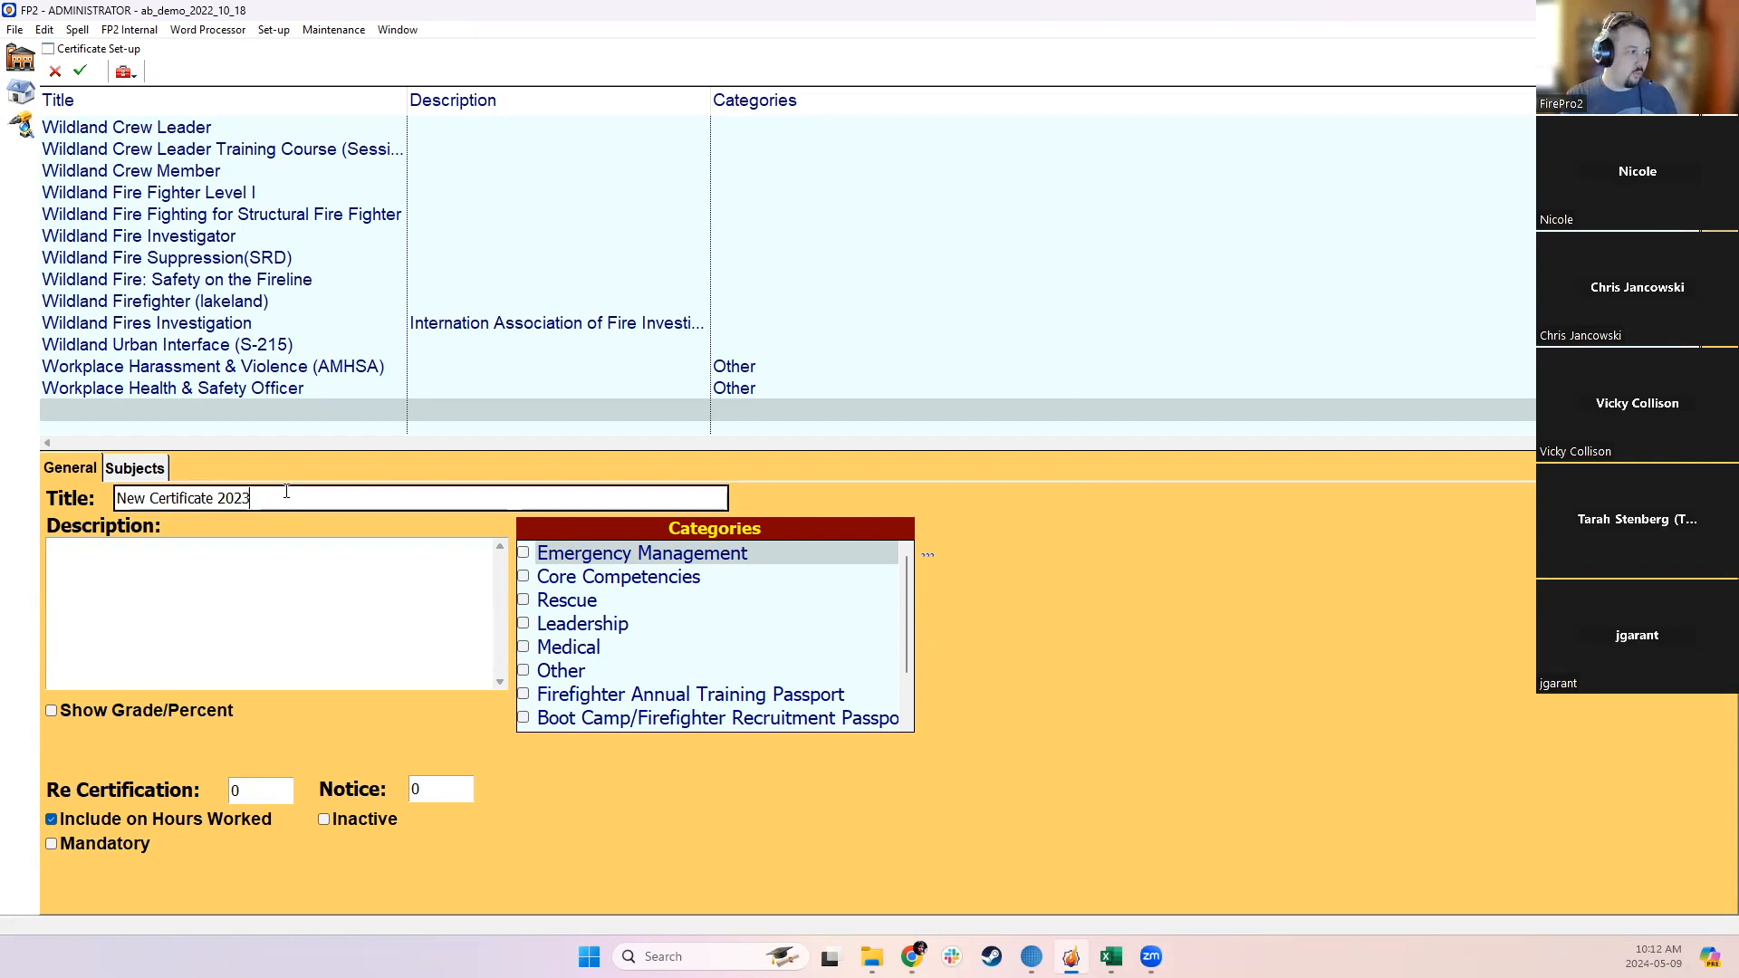
key(BackSpace)
key(BackSpace)
key(BackSpace)
key(BackSpace)
key(BackSpace)
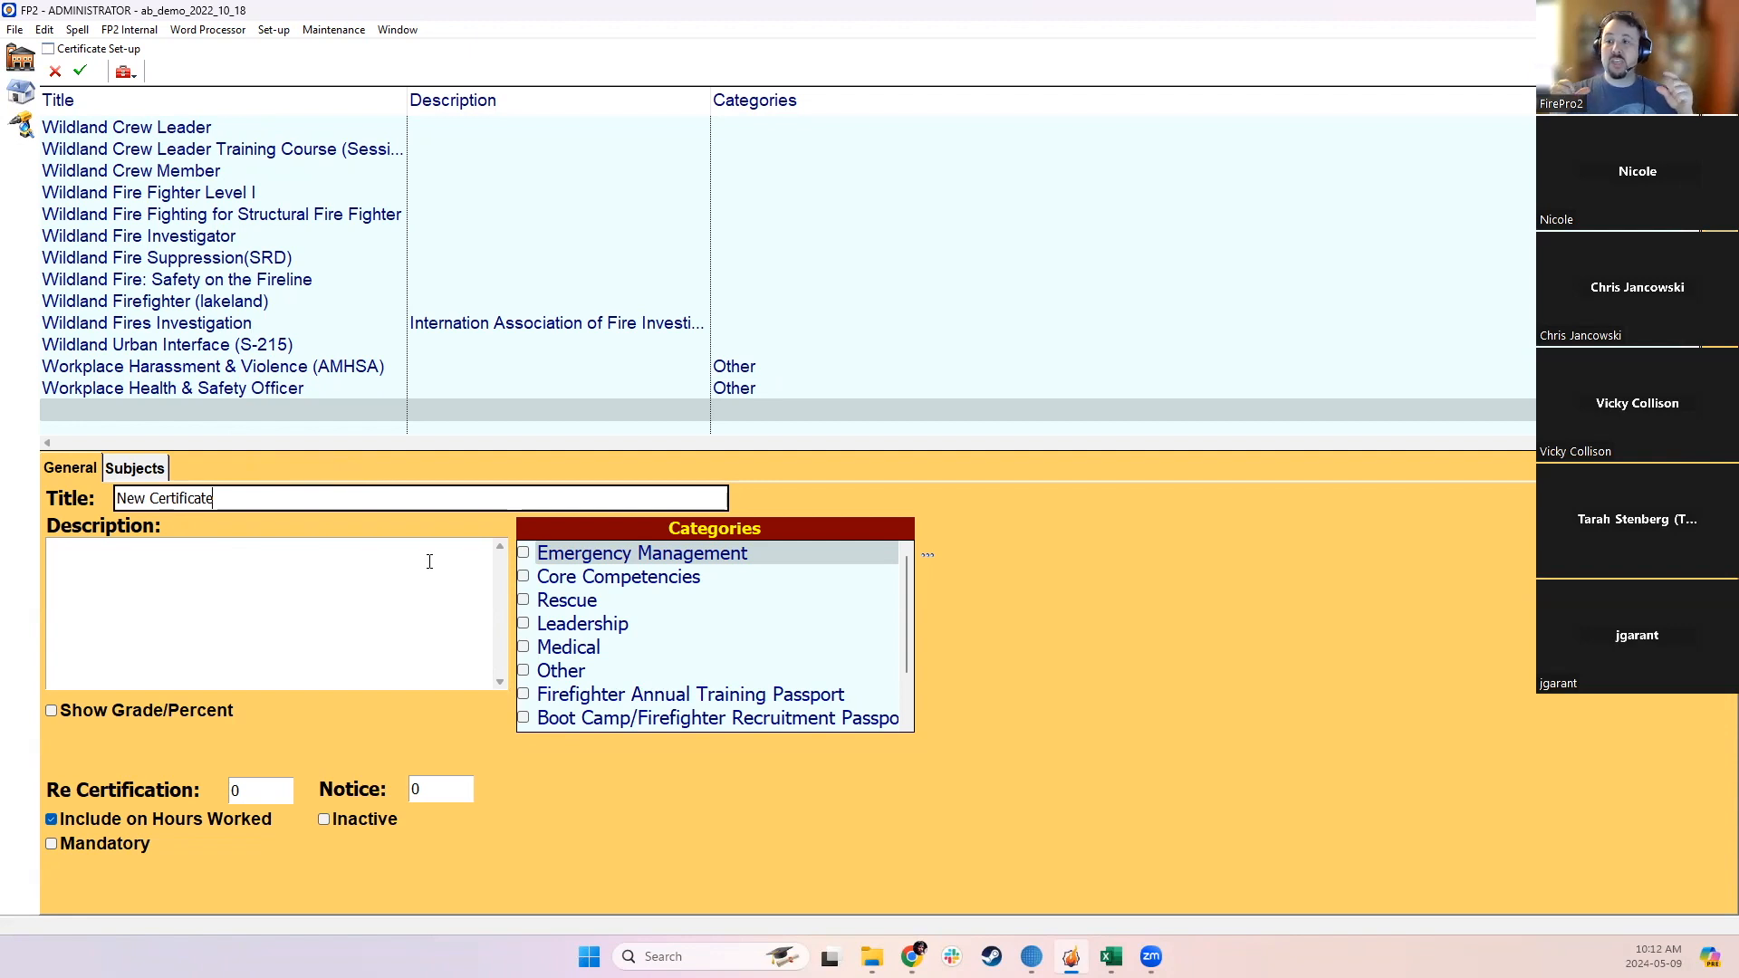
text(2023)
key(BackSpace)
key(BackSpace)
key(BackSpace)
key(BackSpace)
key(BackSpace)
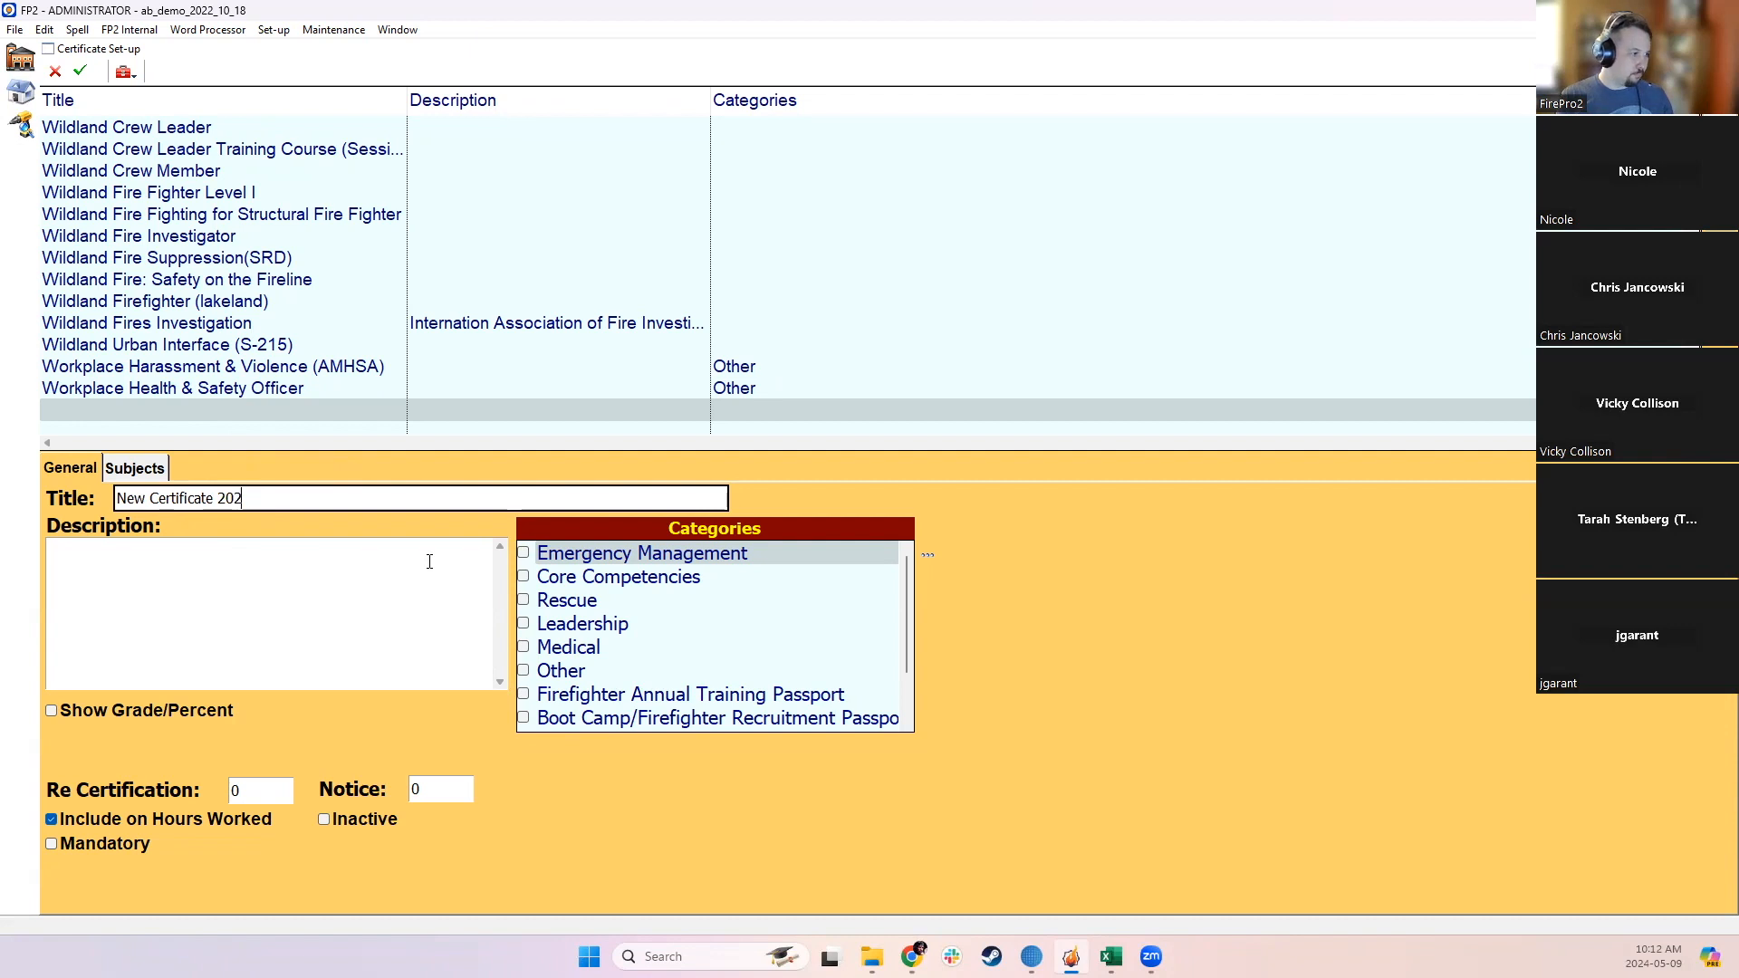
click(173, 714)
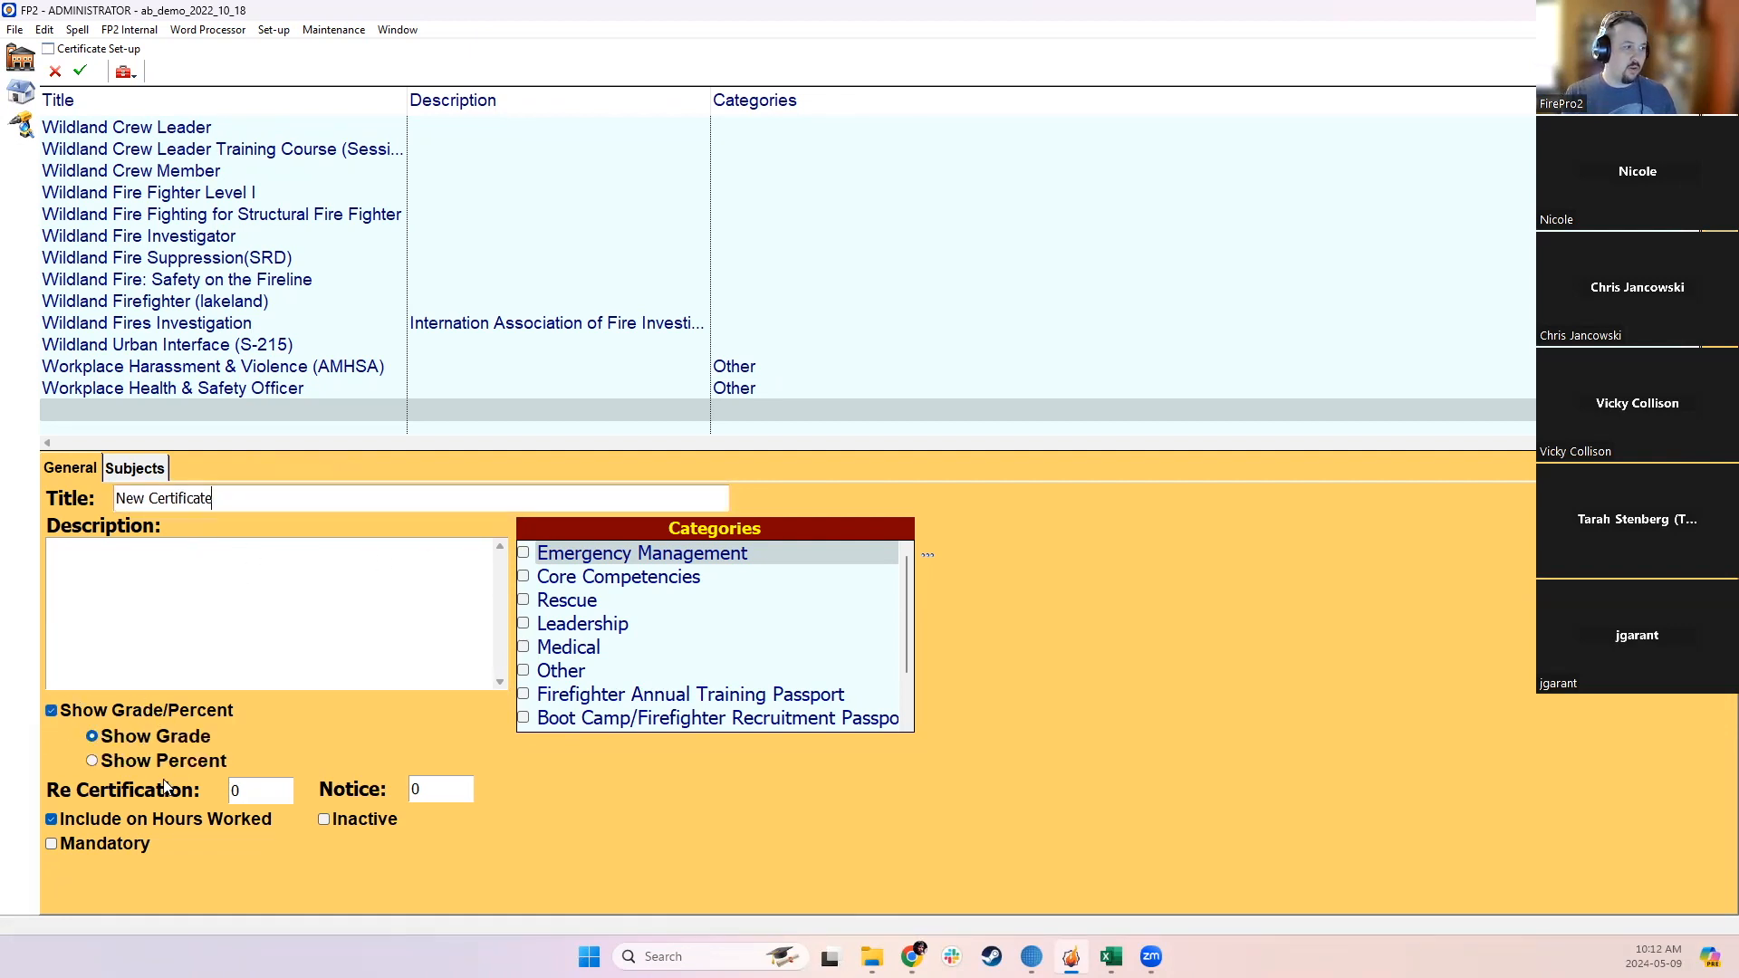
click(156, 712)
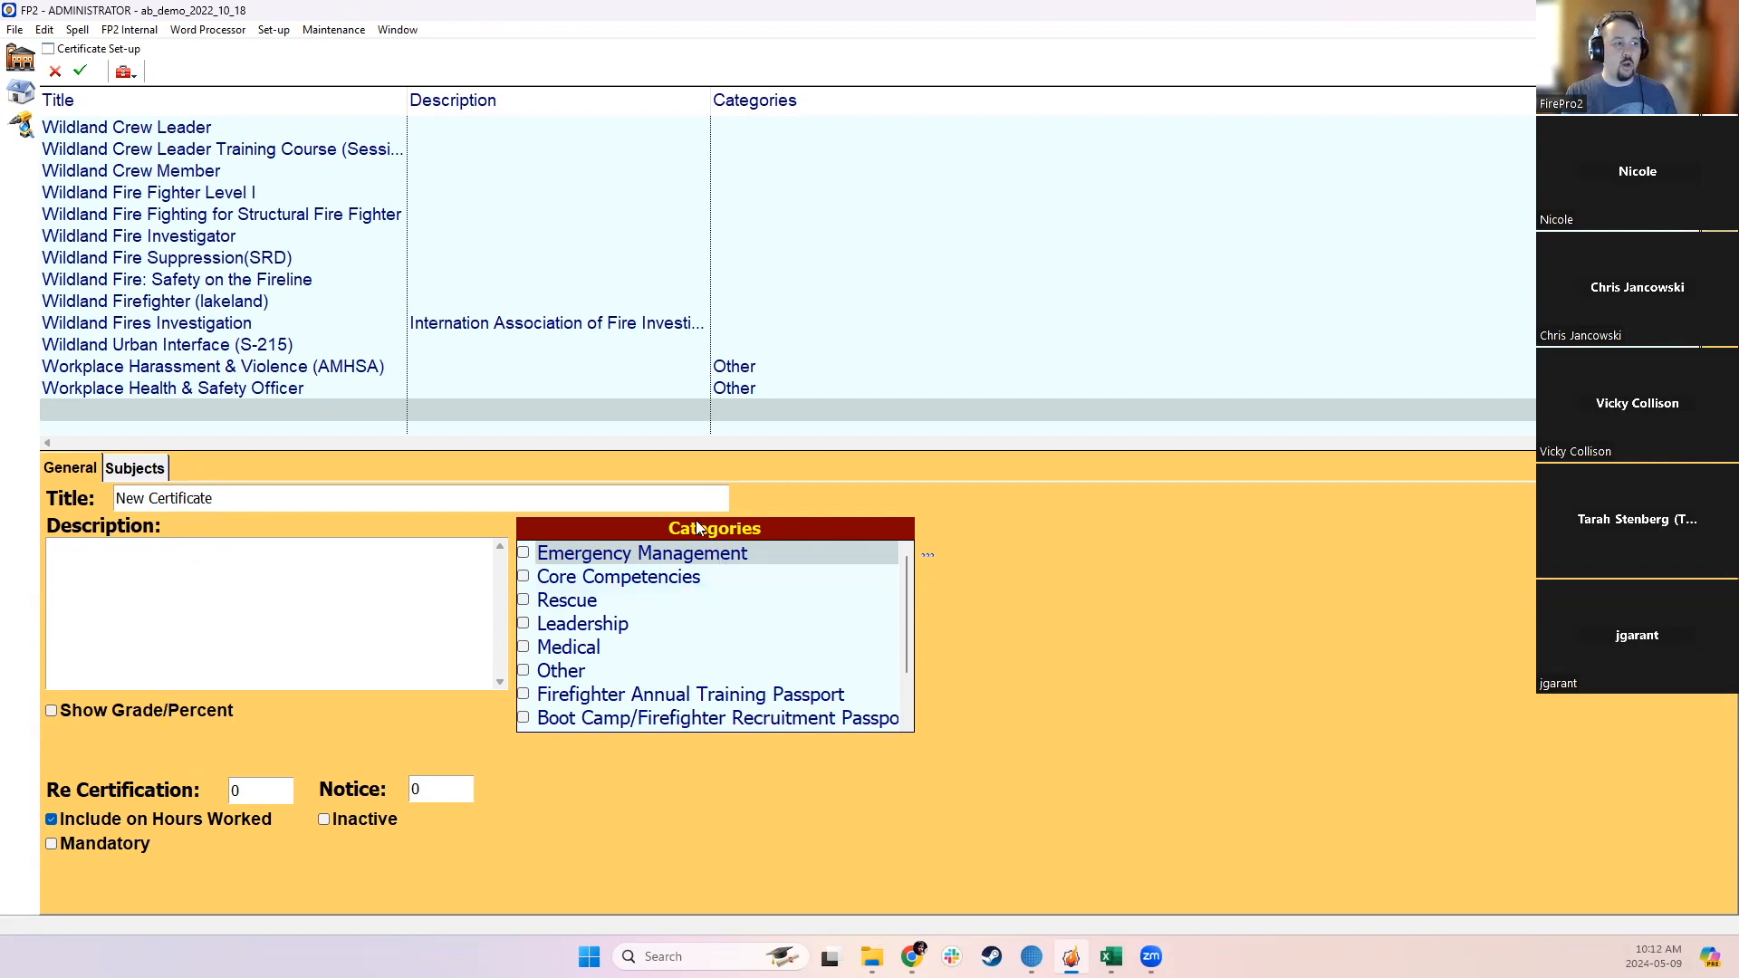
Step: Assign the new certificate type to the Emergency Management and Recruit Training categories
click(524, 554)
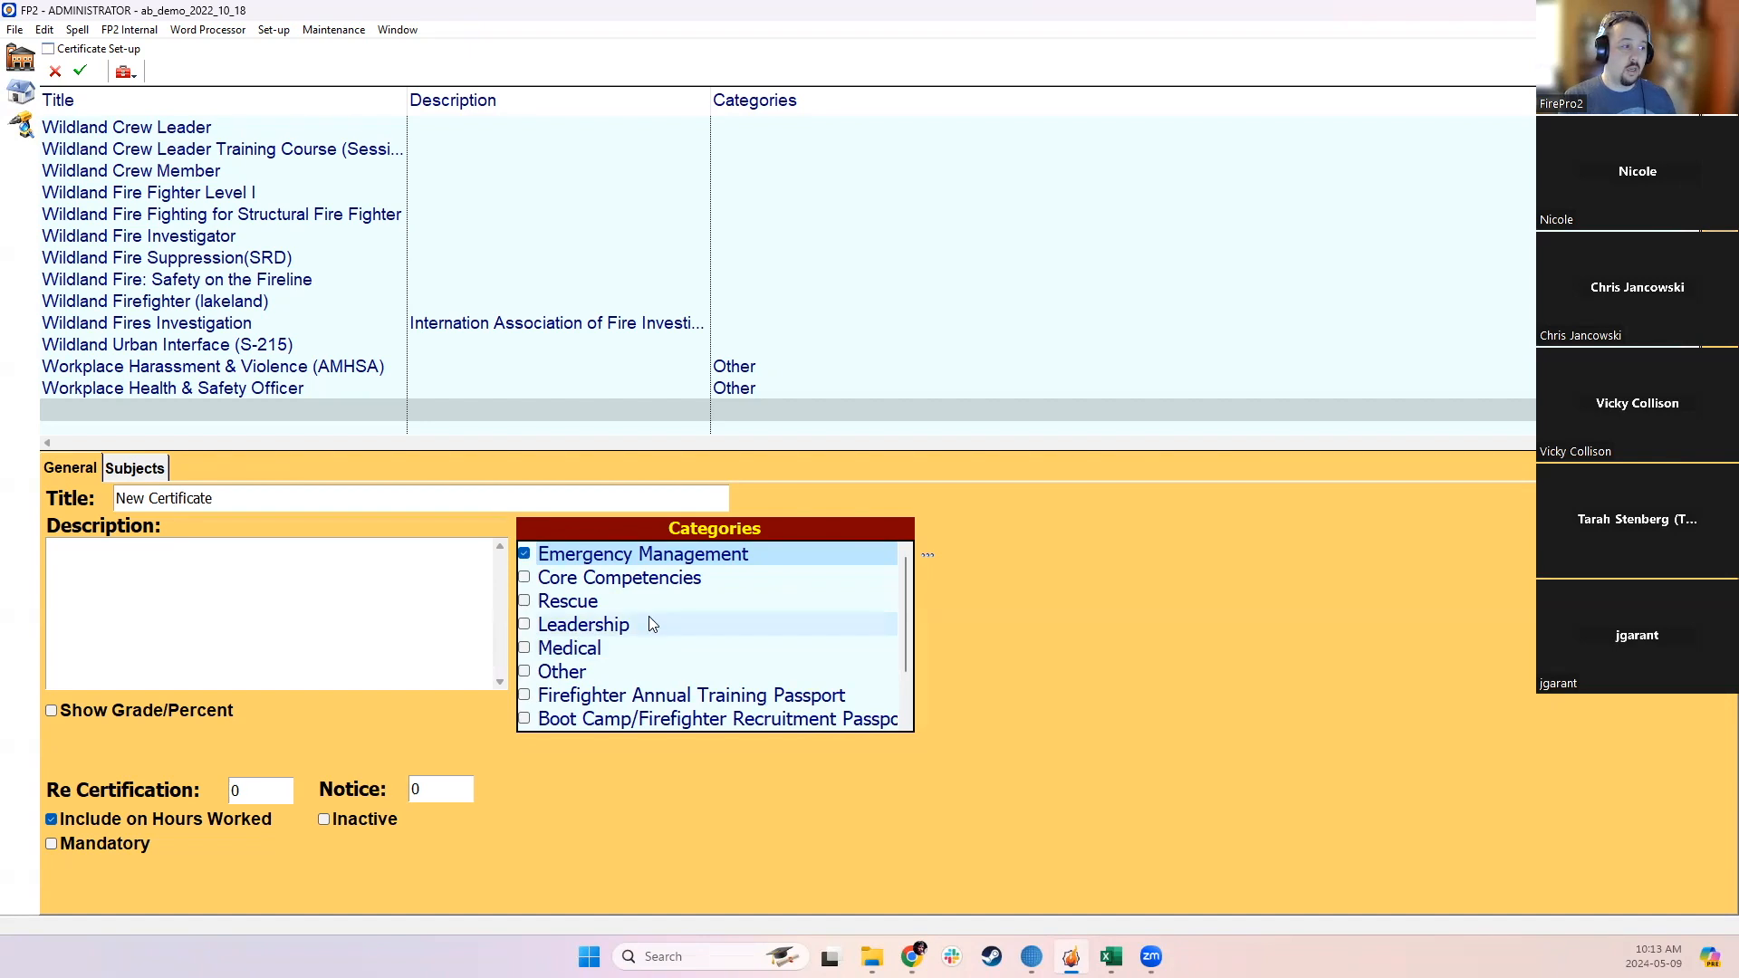
scroll(649, 616, down, 1)
scroll(638, 613, up, 1)
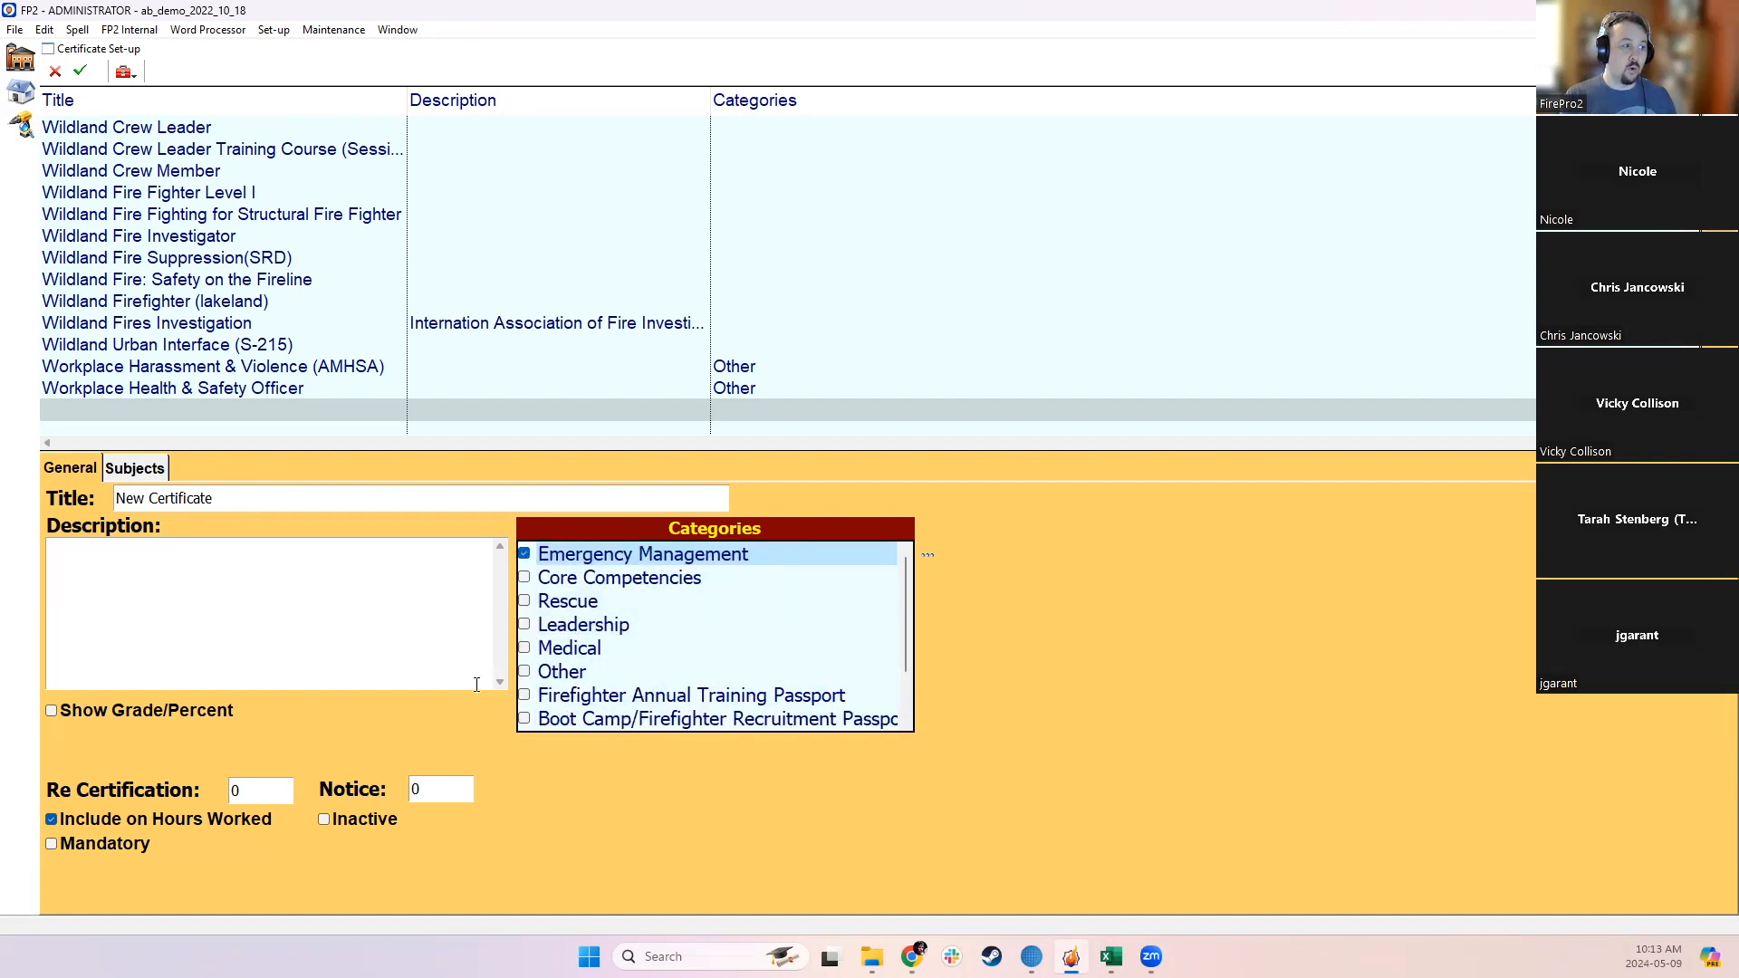
scroll(630, 654, down, 1)
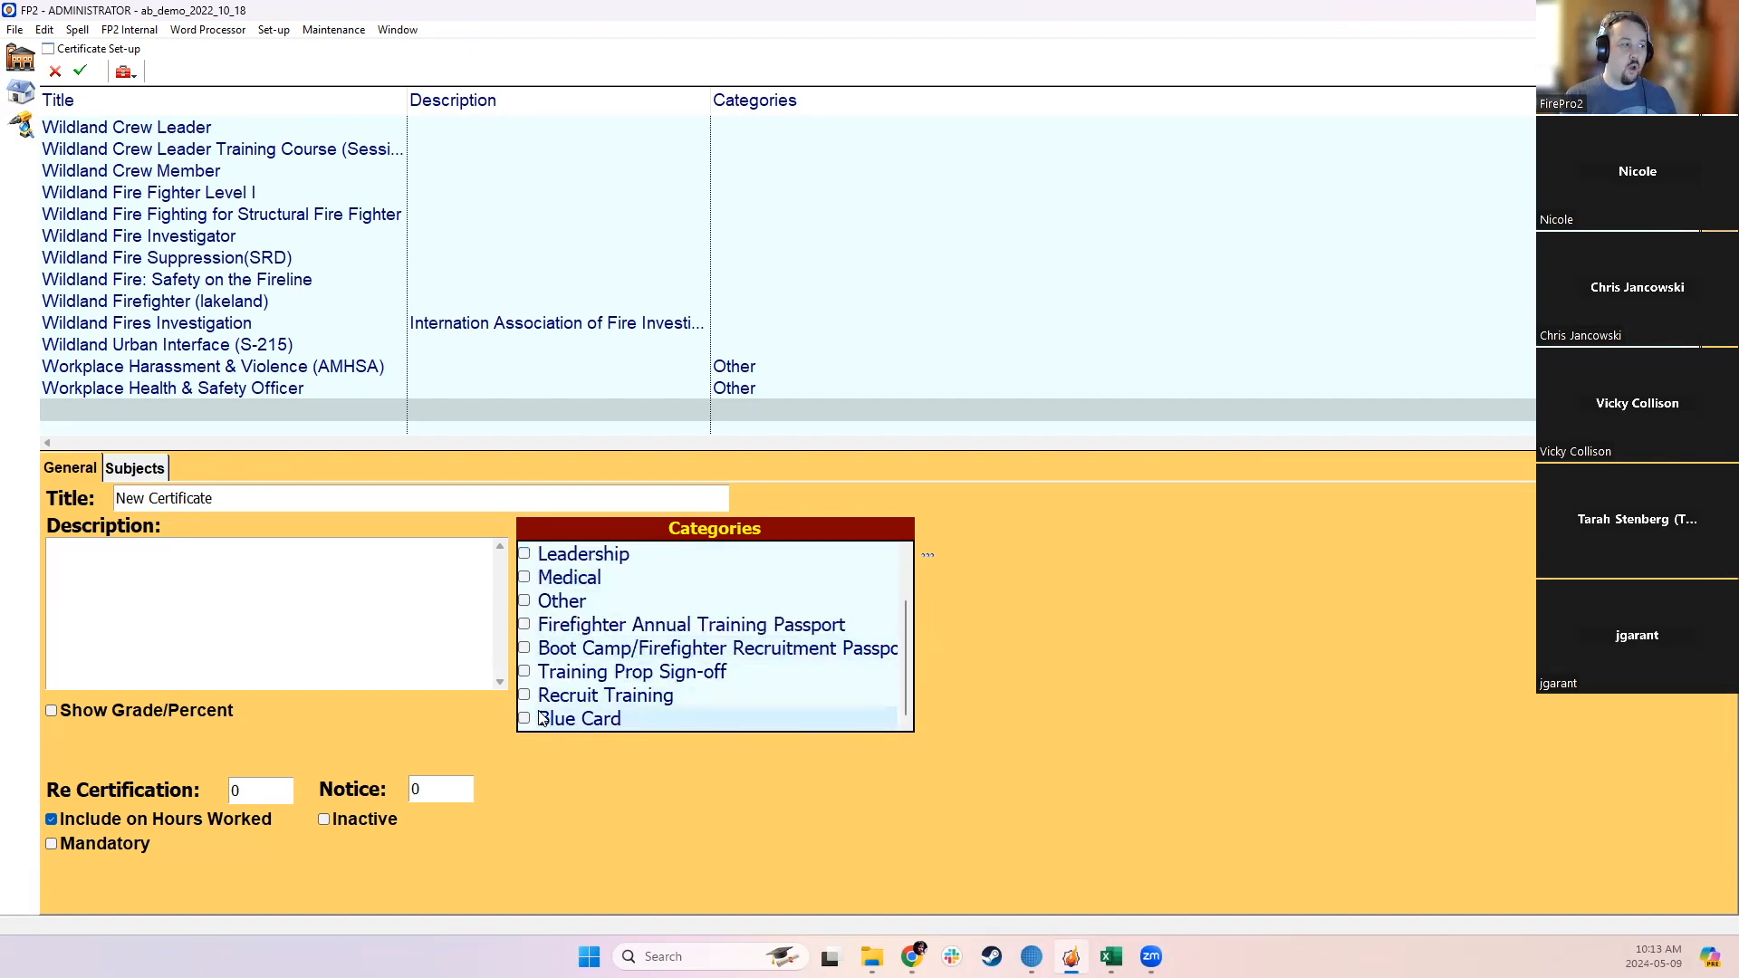
click(528, 696)
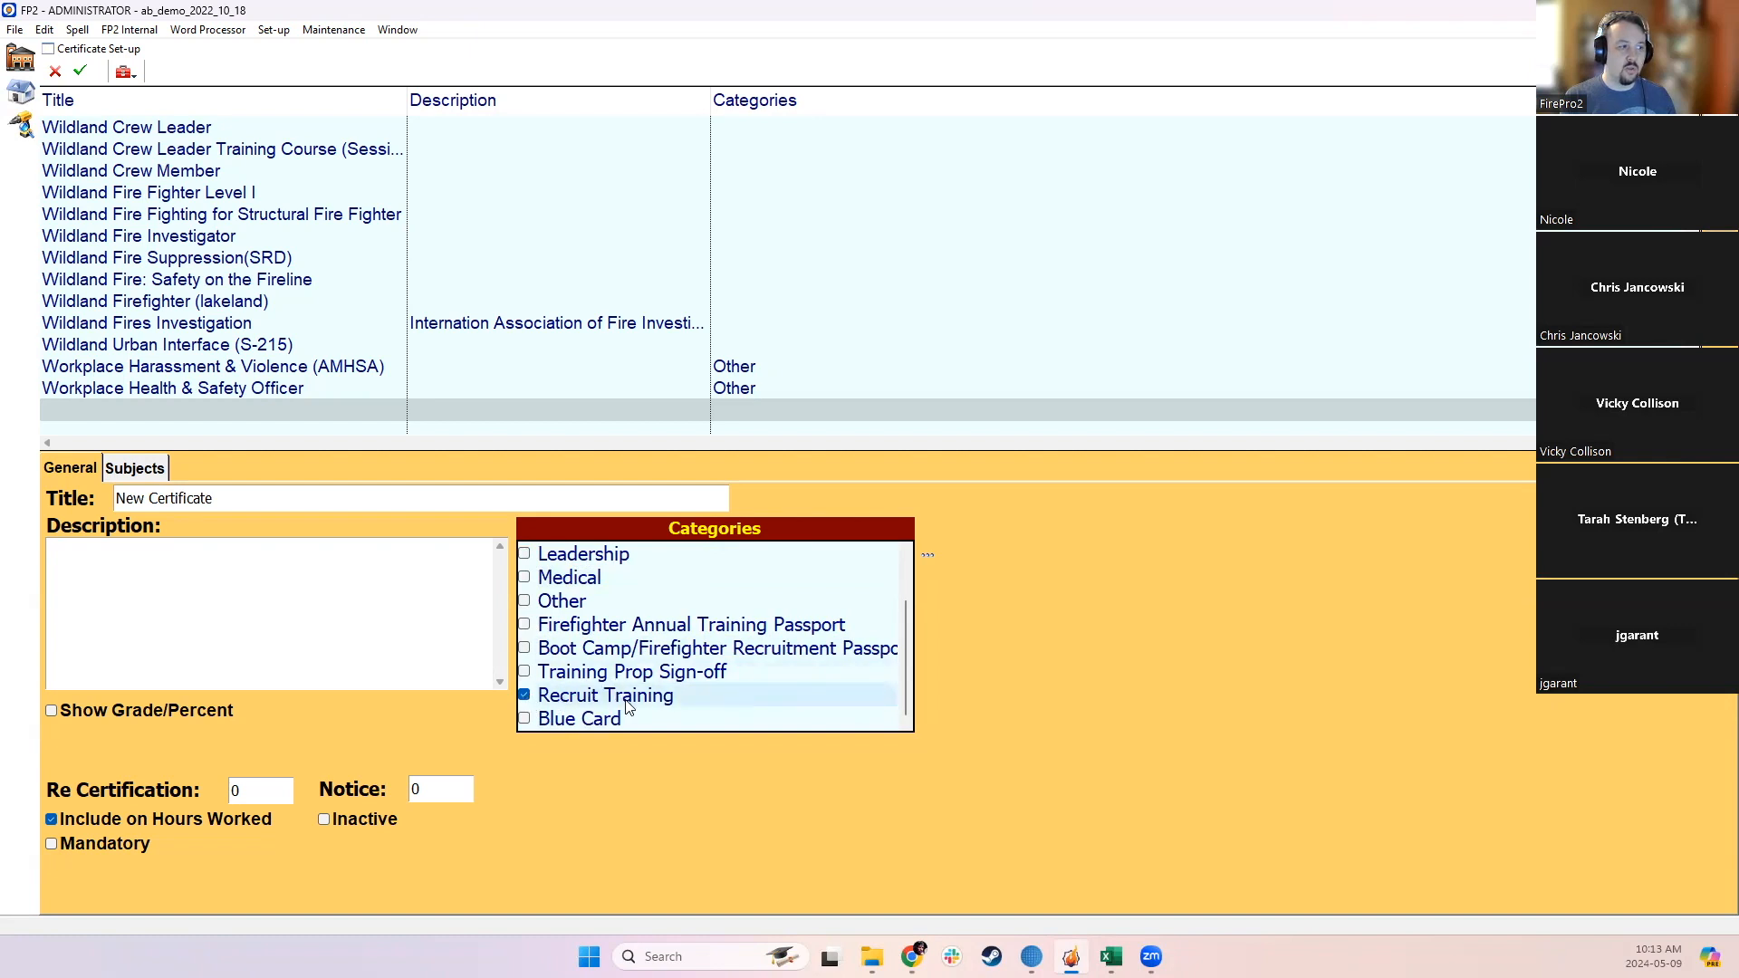
scroll(643, 689, up, 1)
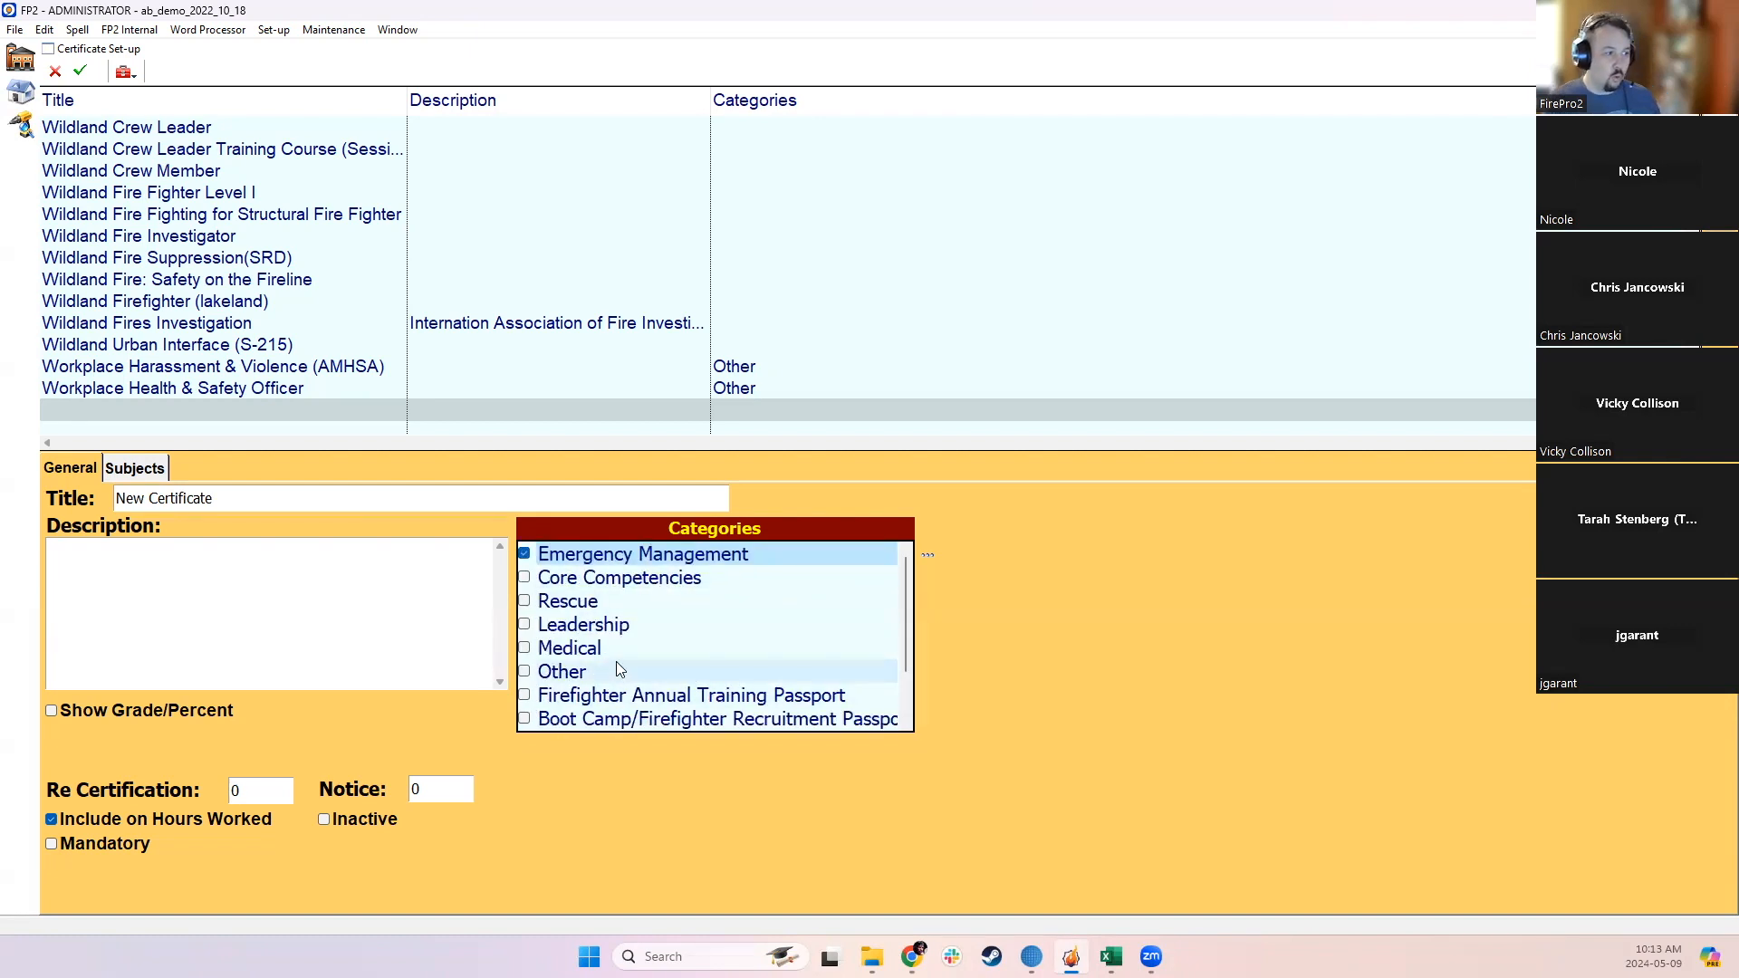
scroll(614, 671, down, 1)
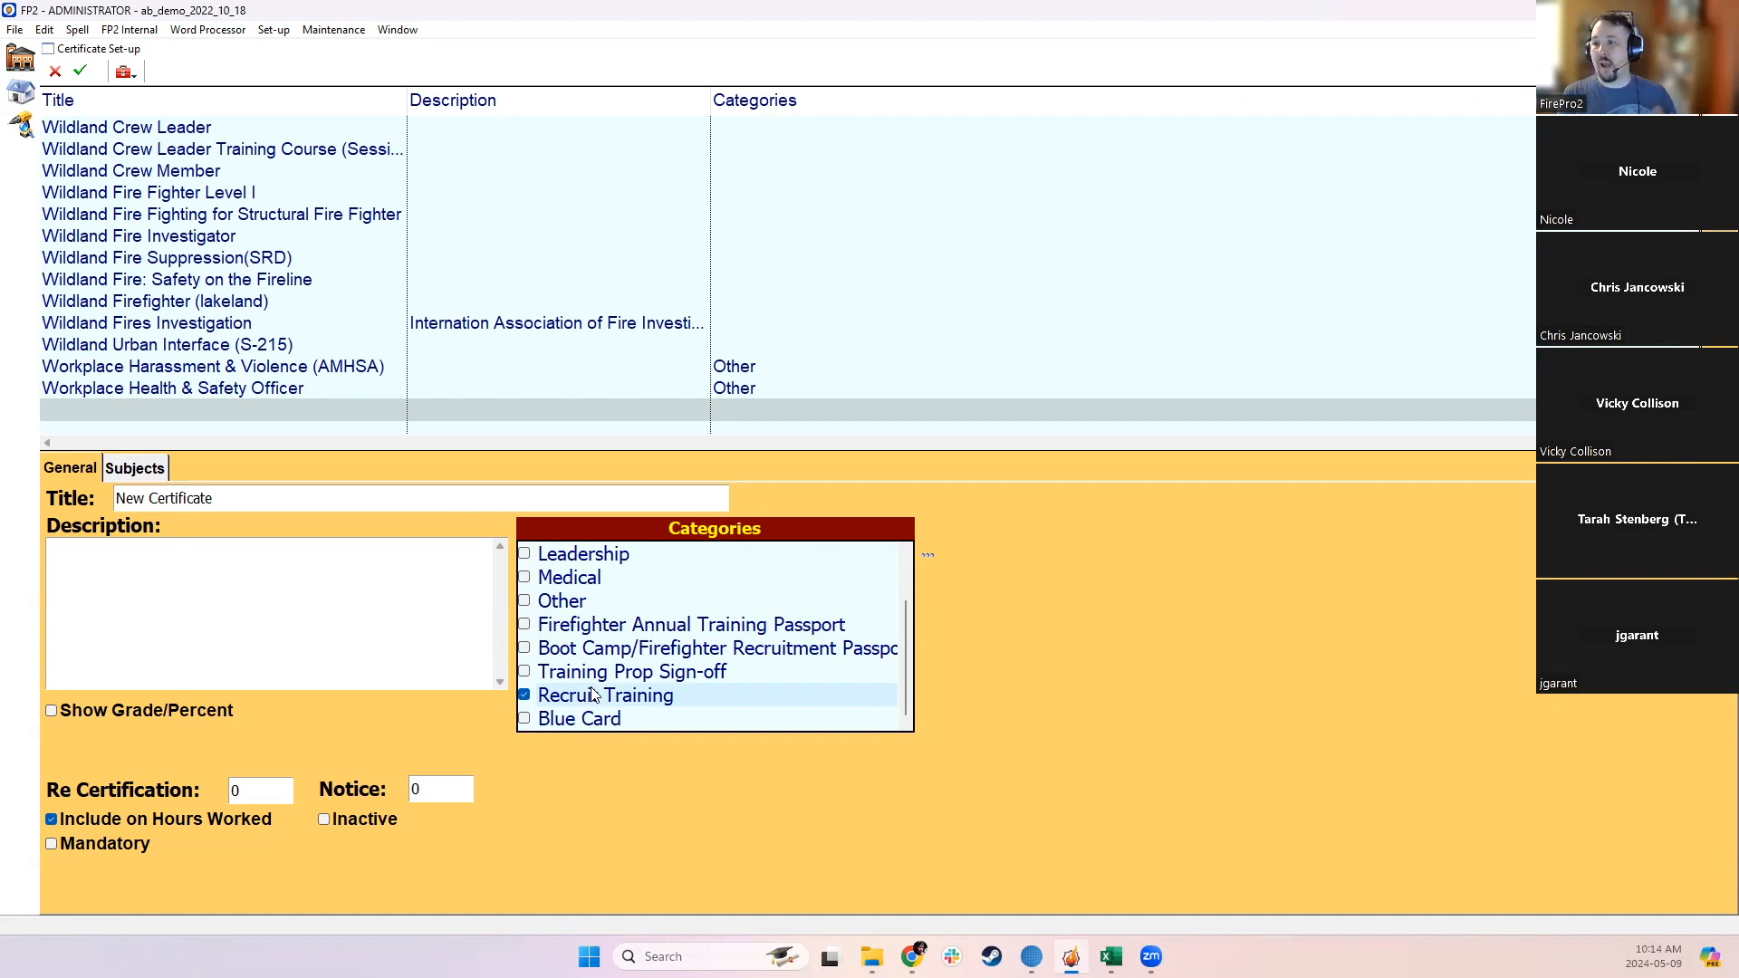
scroll(593, 695, up, 1)
scroll(593, 694, down, 1)
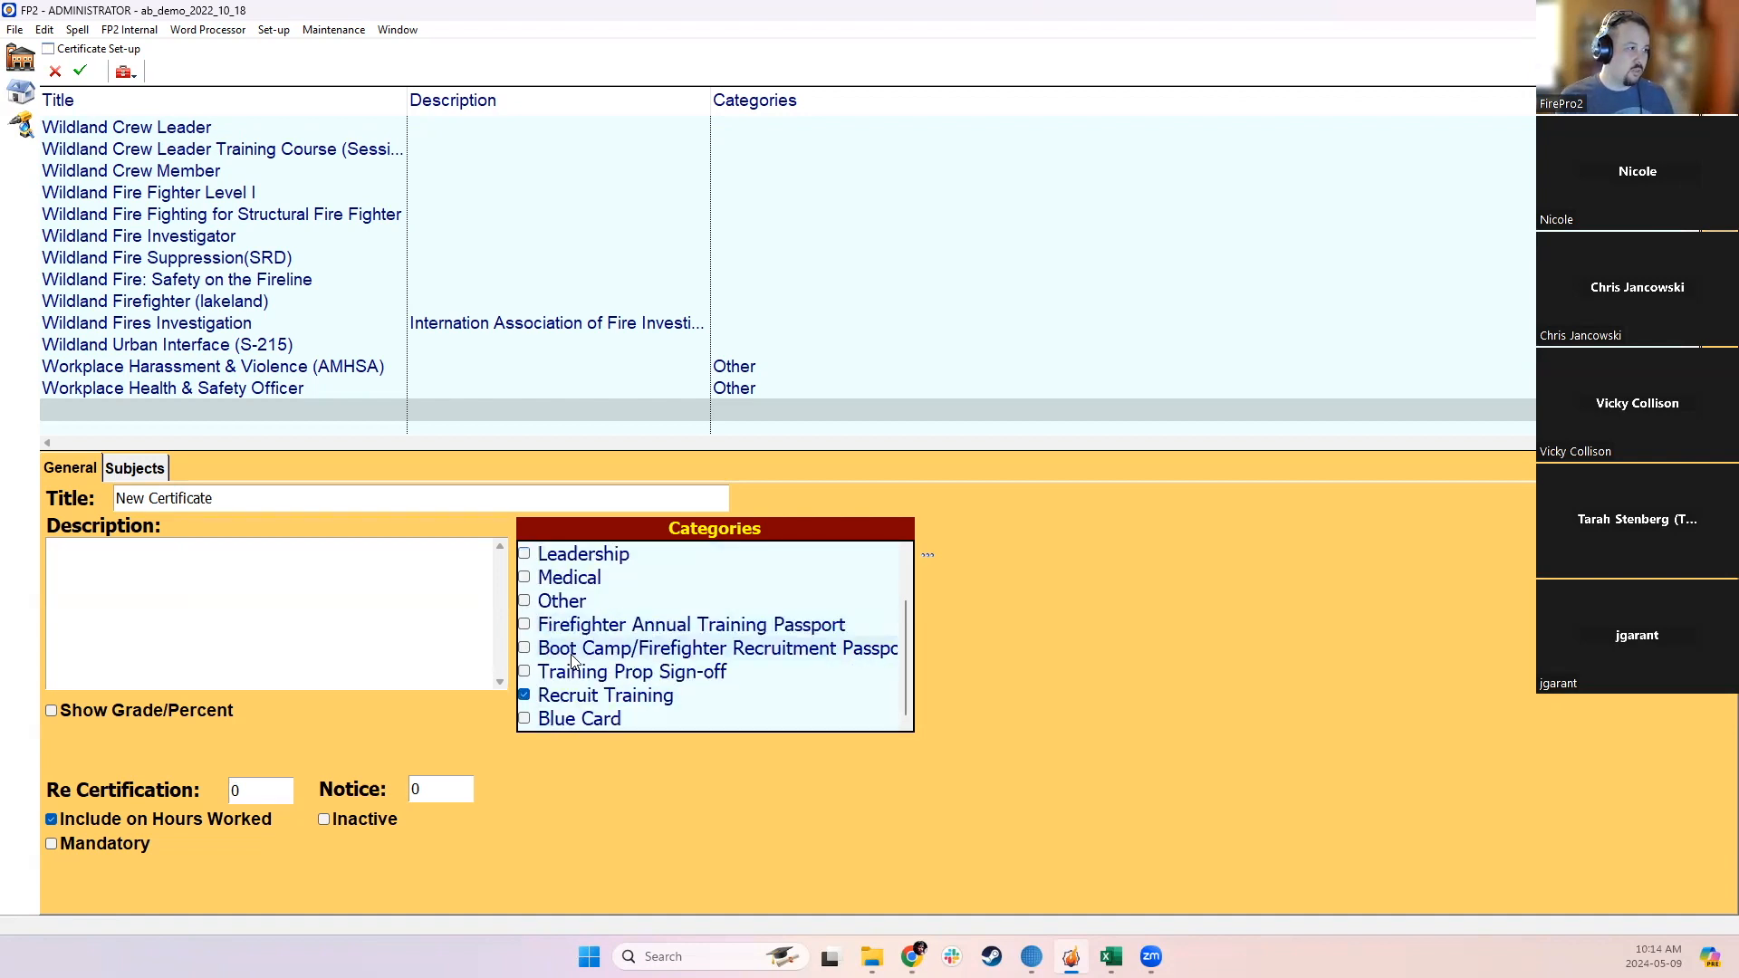
Step: Set the new certificate type's re-certification period to 24 and its notice period to 3
click(264, 794)
text(24)
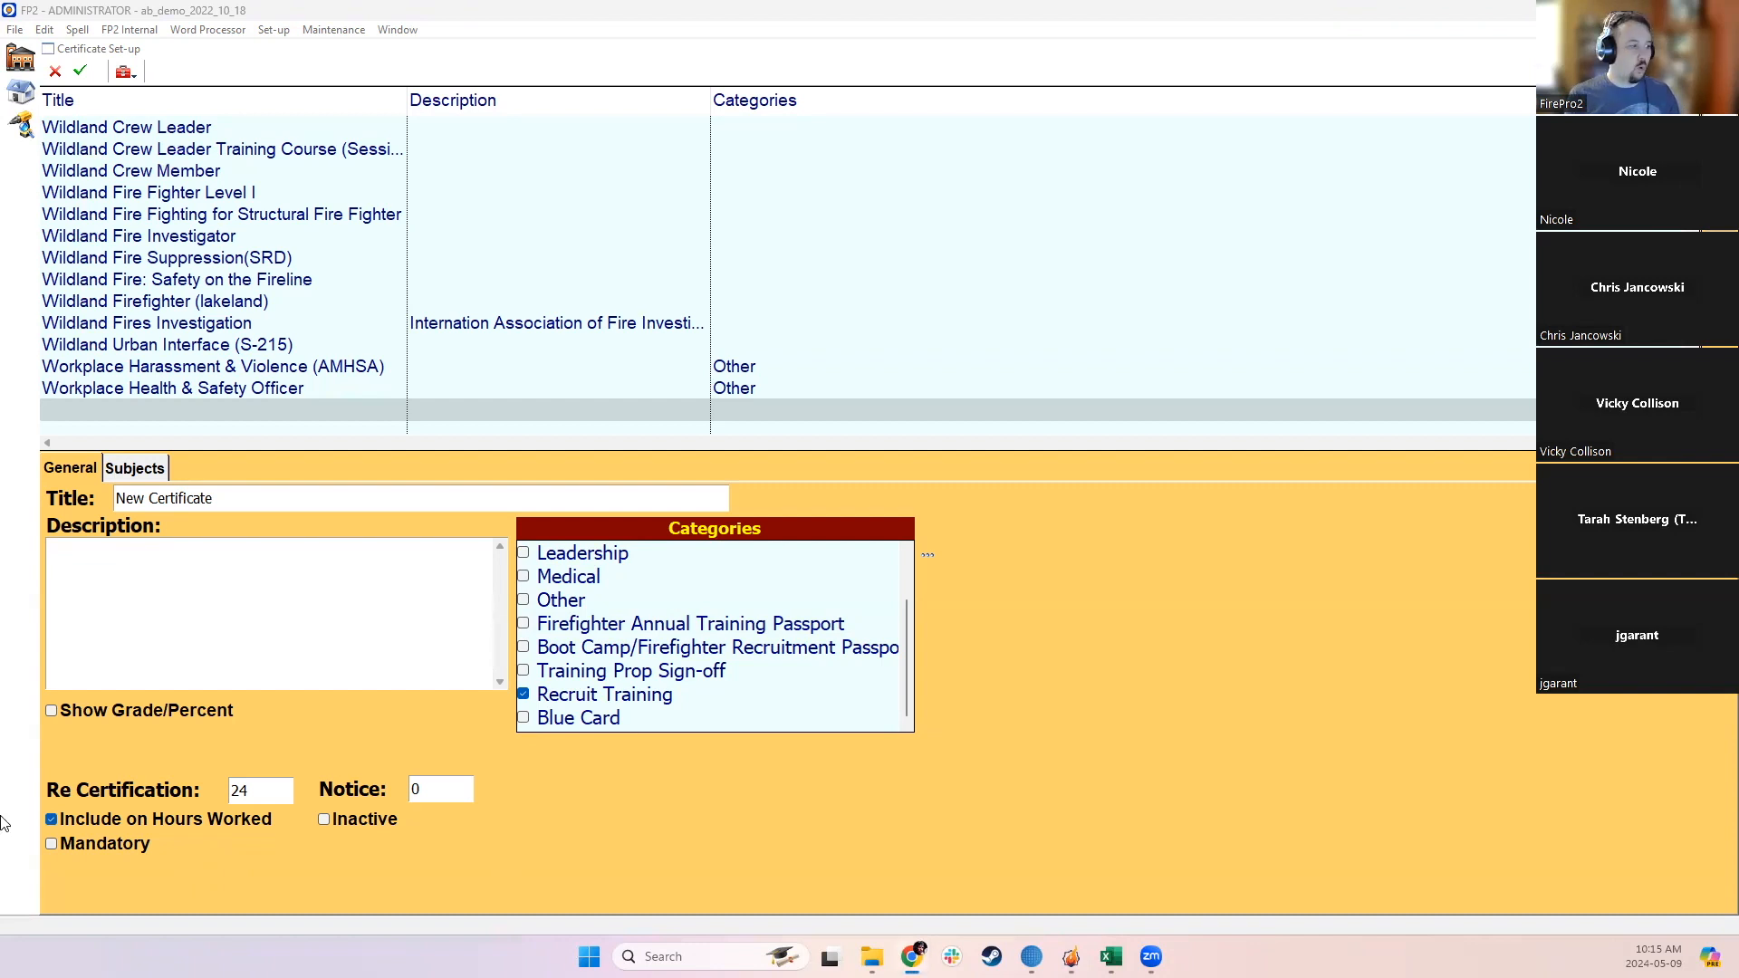
click(442, 799)
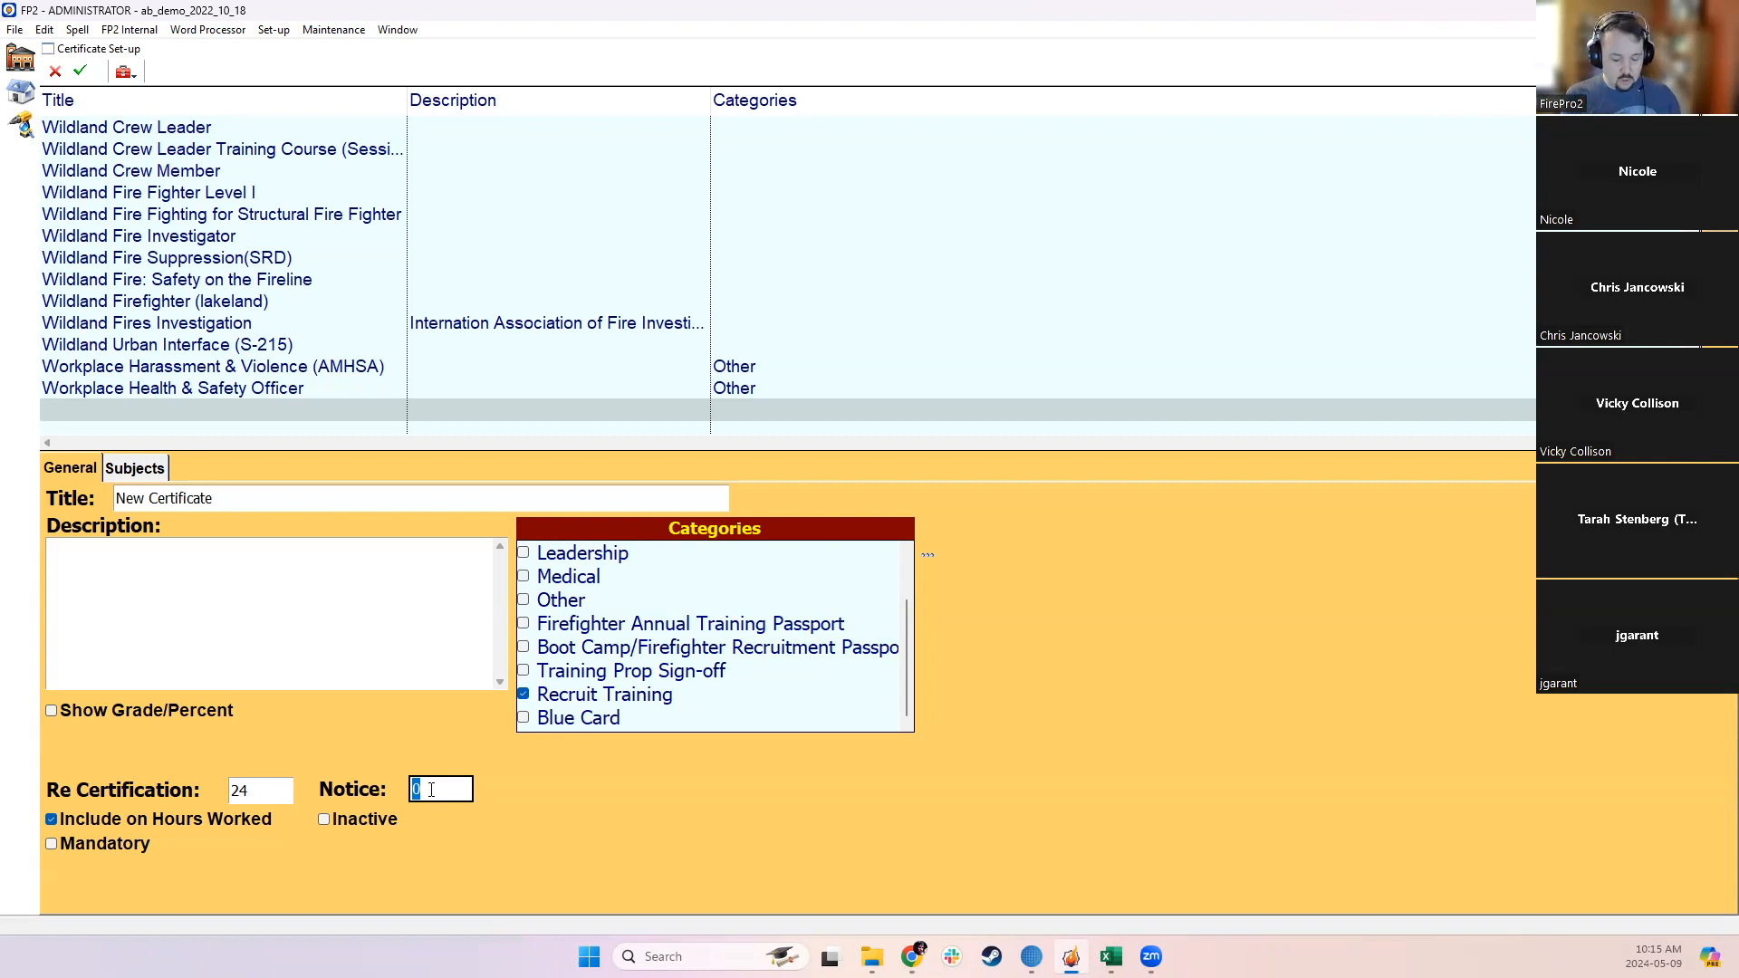
text(3)
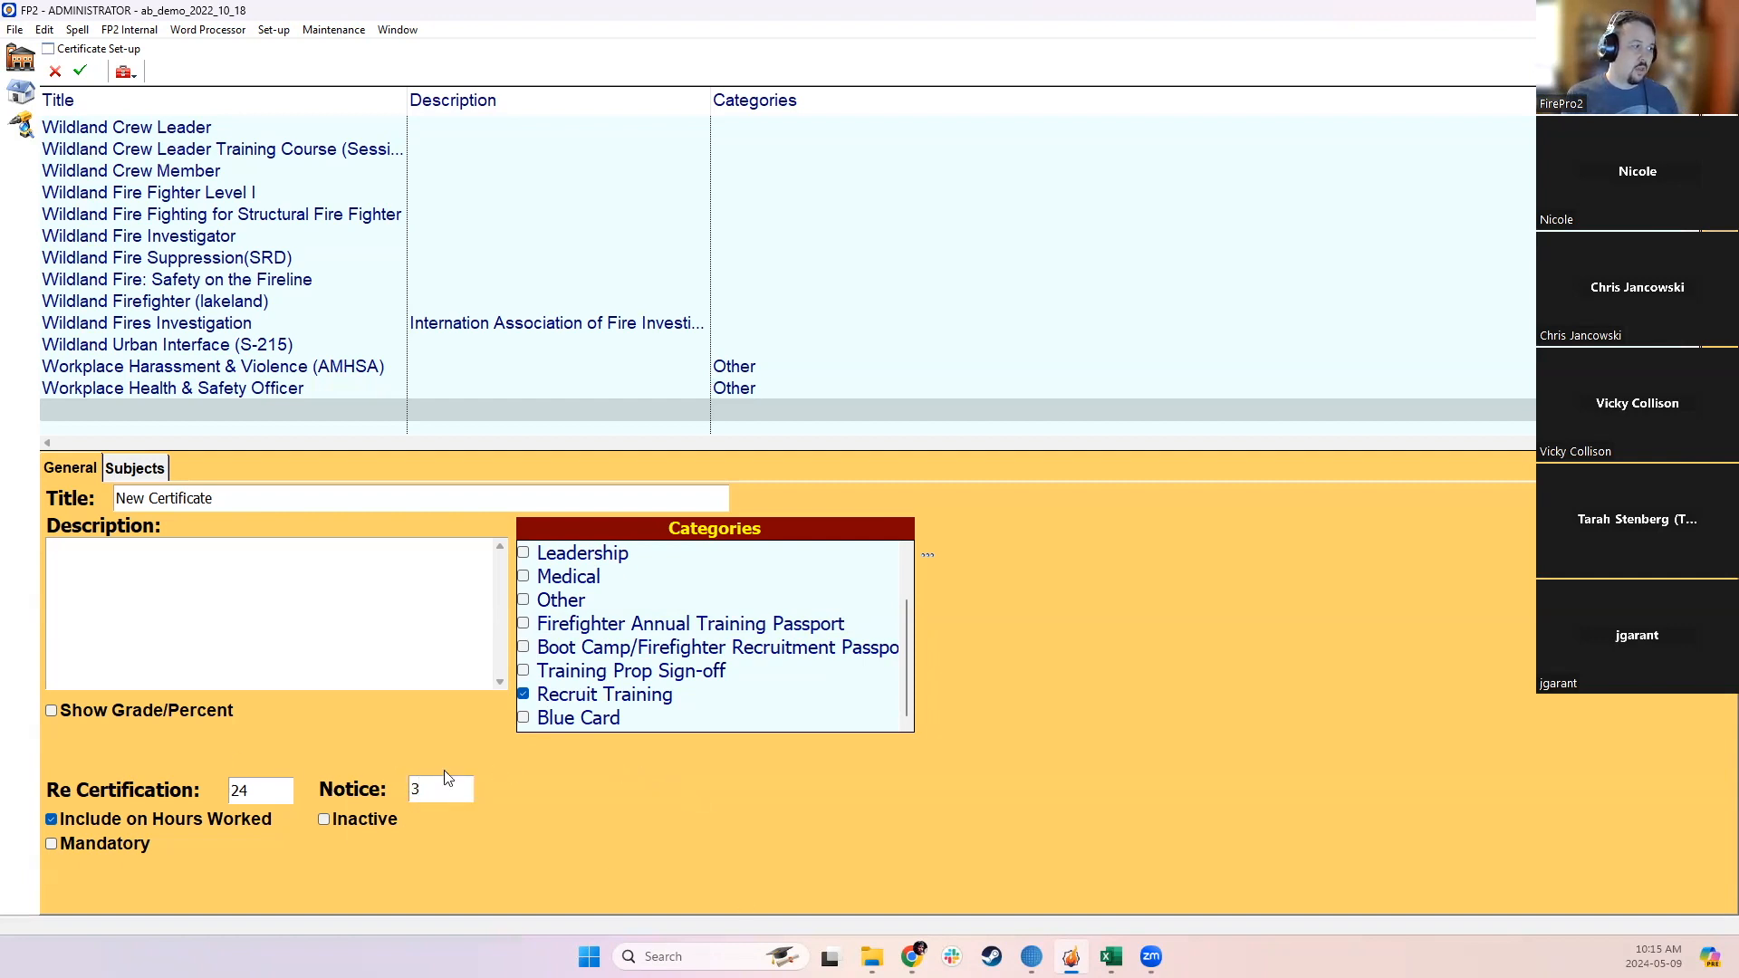
Step: Make the certificate mandatory for the Recruit group and save the new certificate type
click(126, 844)
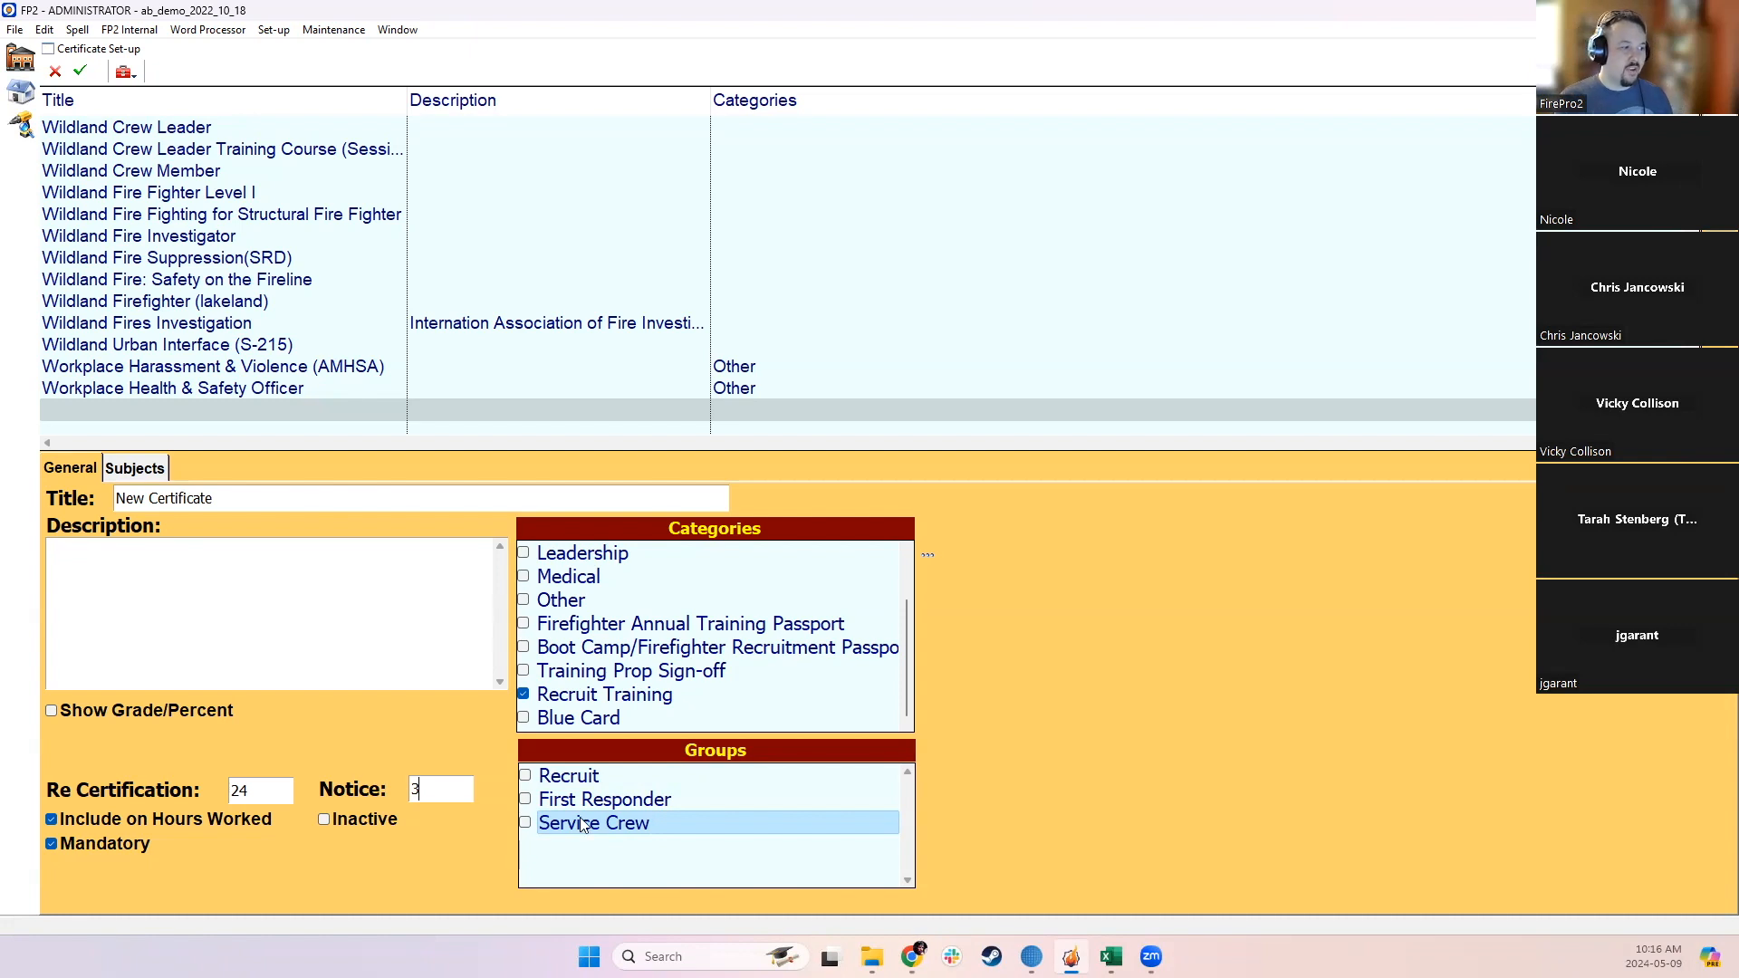
click(537, 784)
click(529, 775)
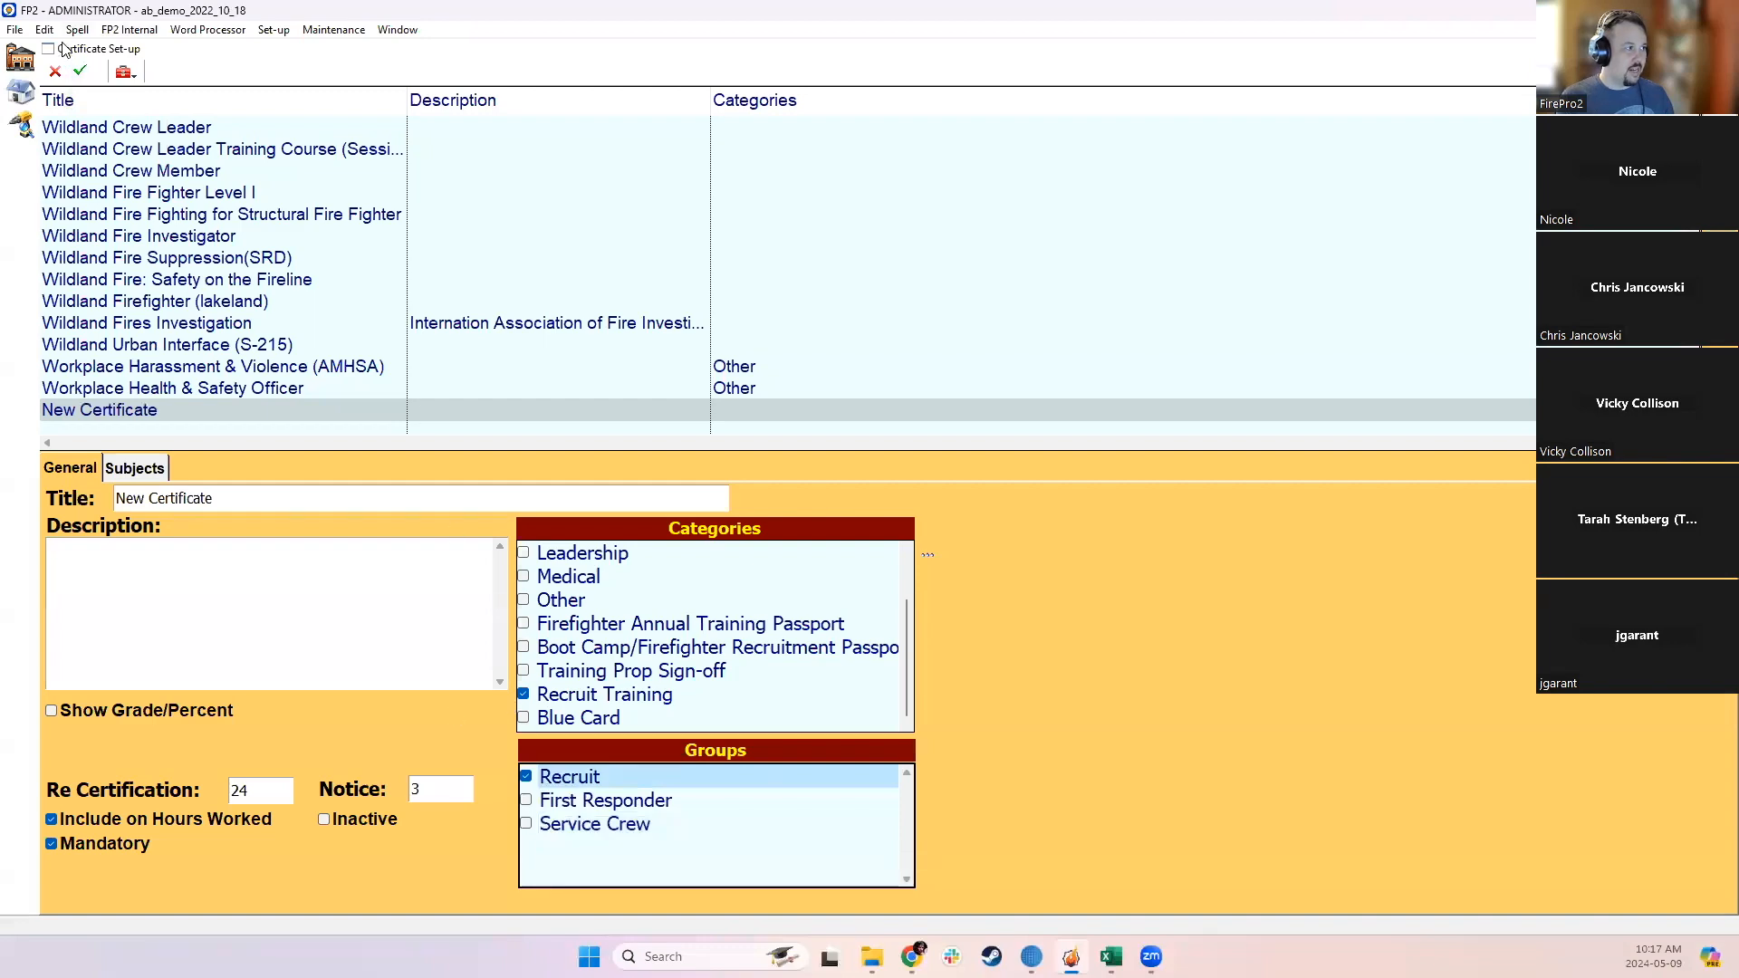
click(78, 70)
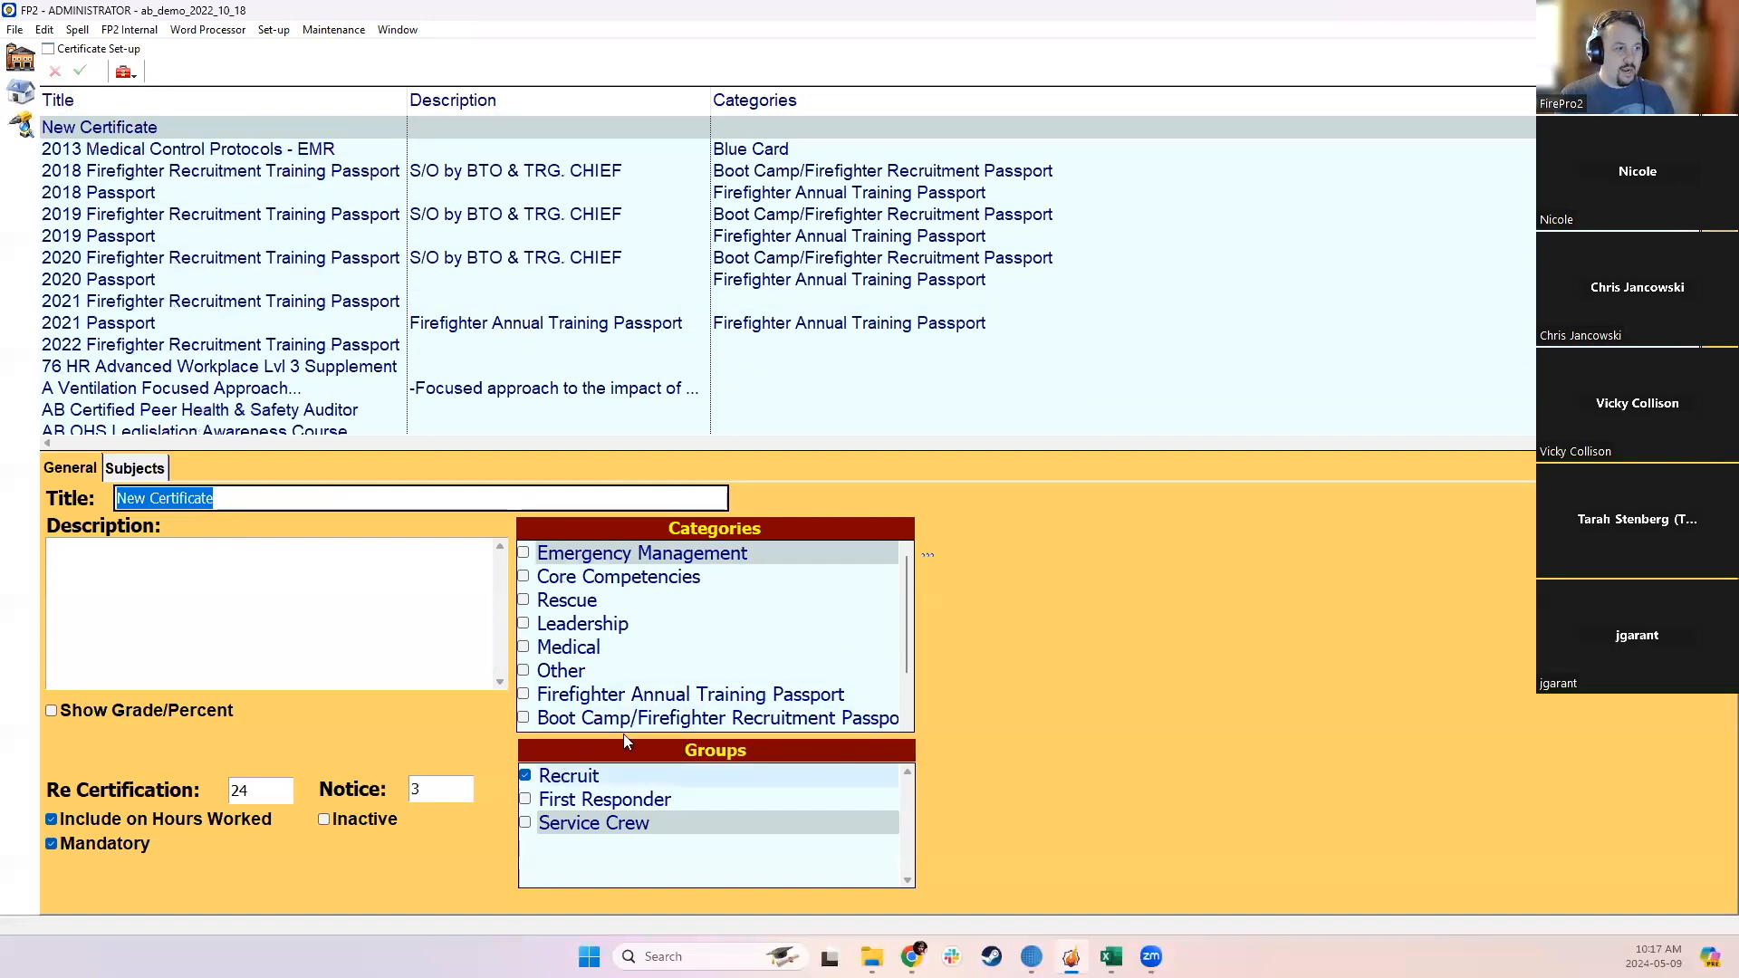
Step: Close the certificate windows and filter the personnel list to in-service members of the Recruit group
click(1725, 49)
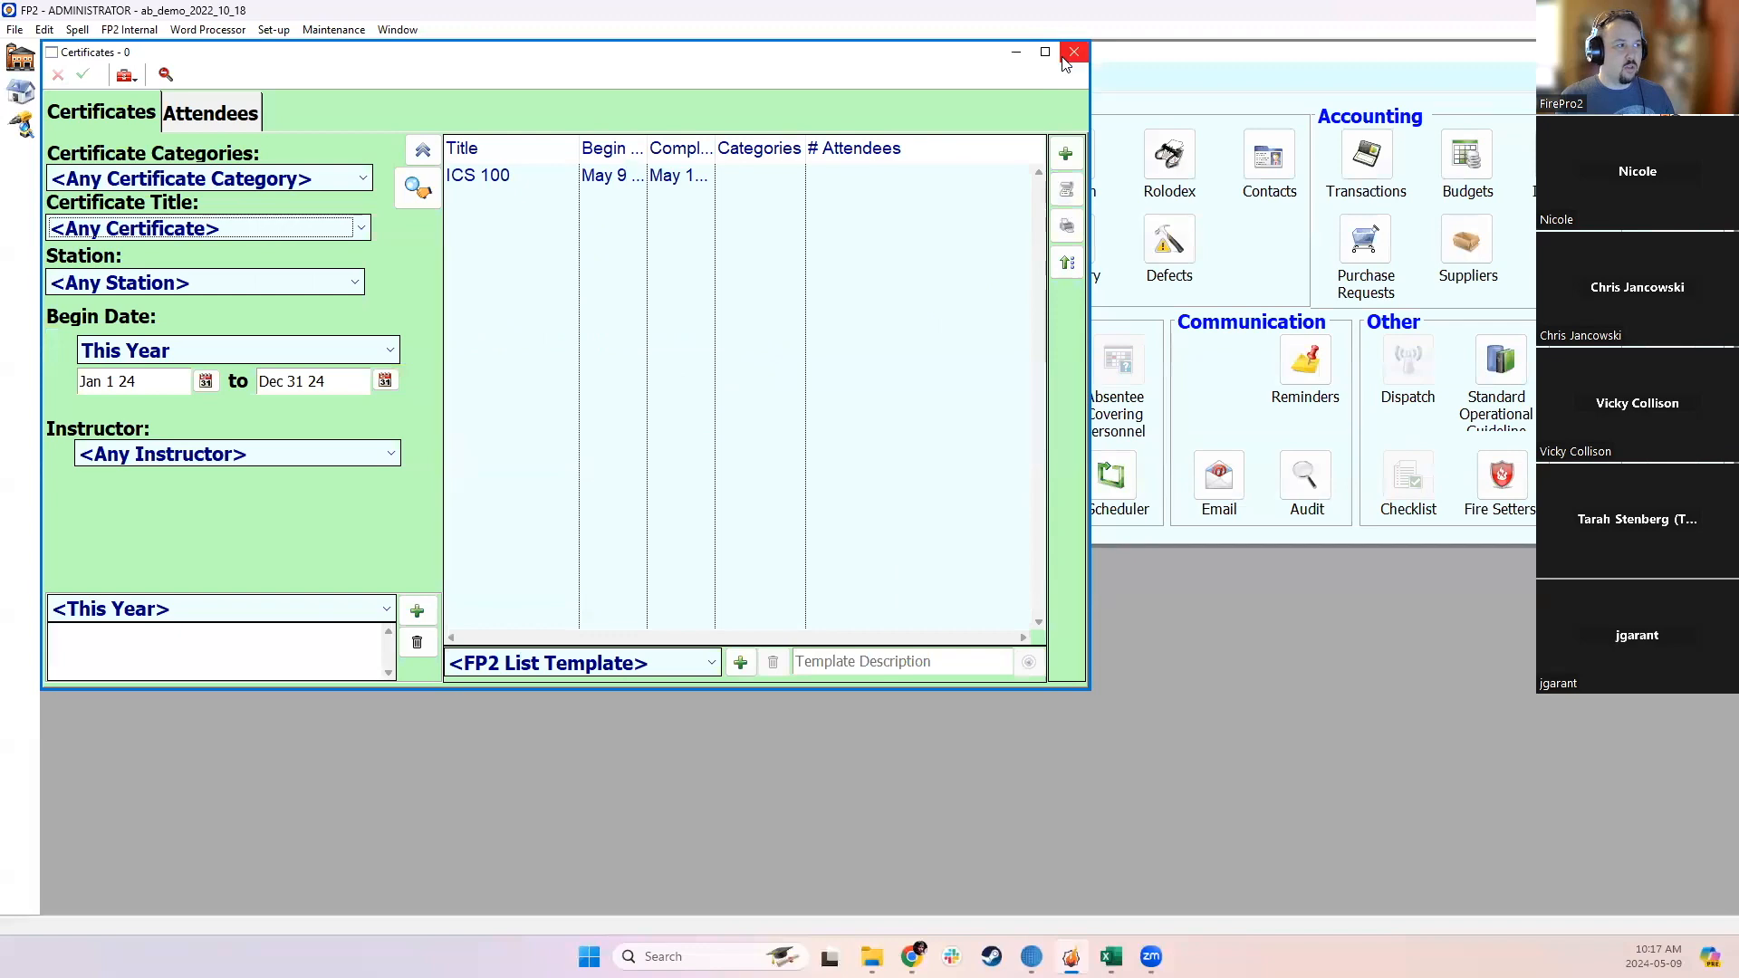
click(1076, 51)
click(665, 361)
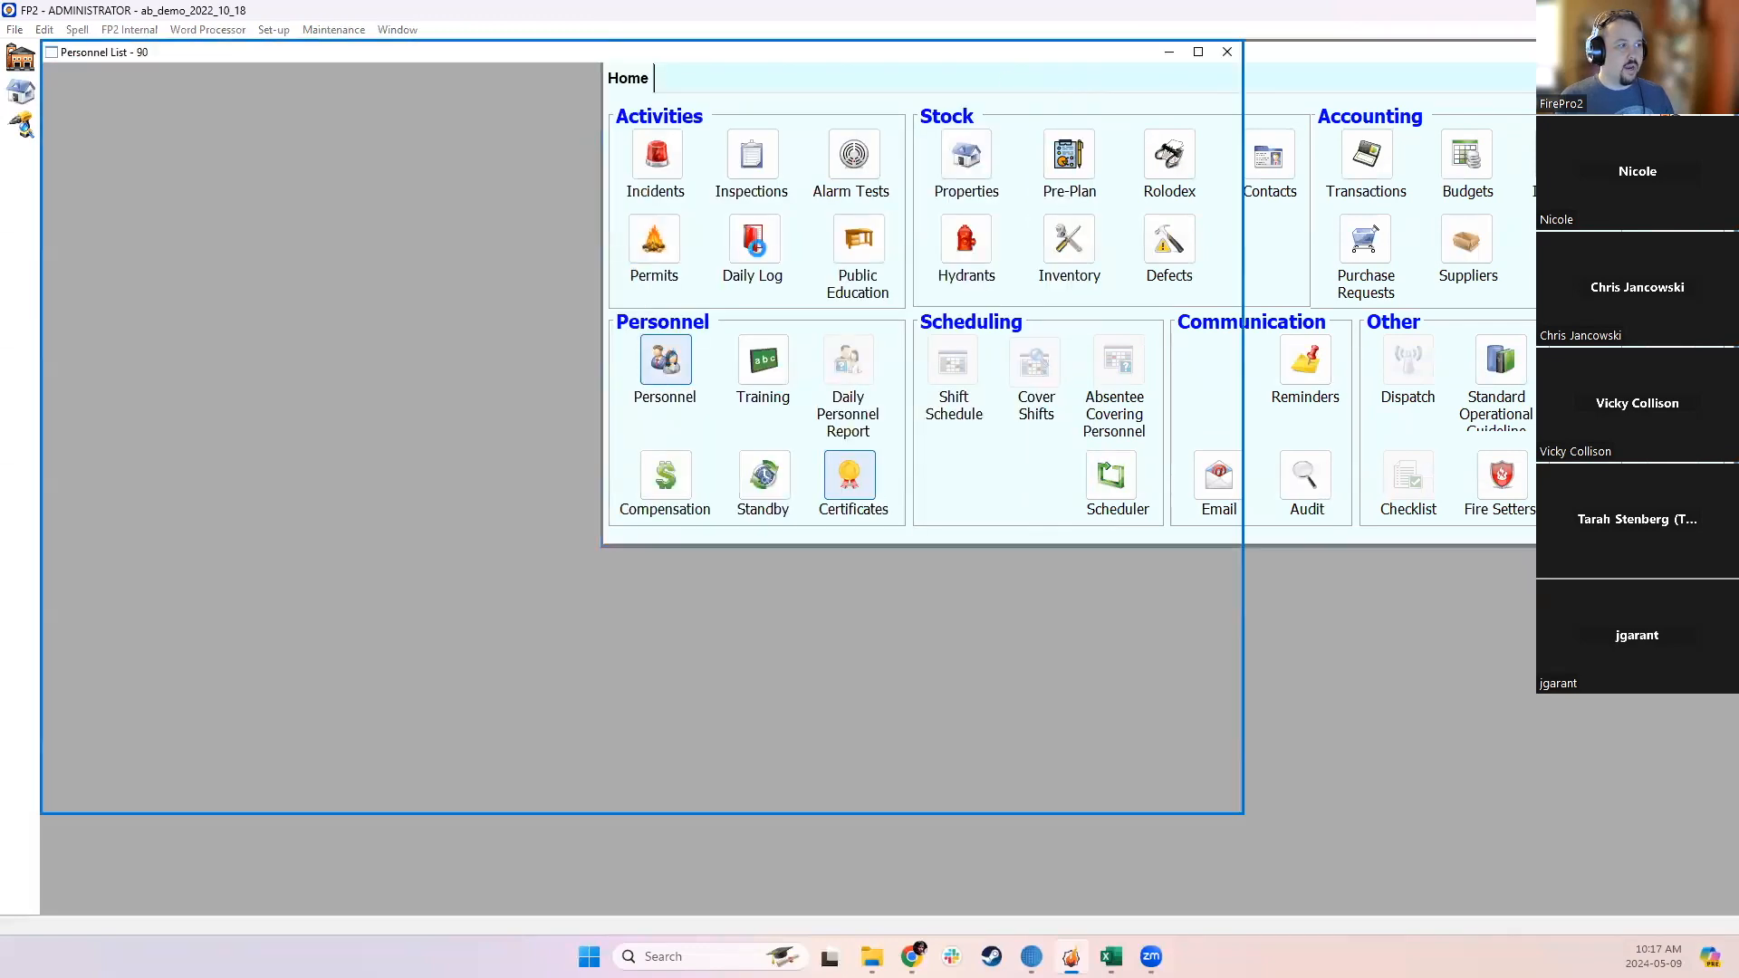
click(317, 425)
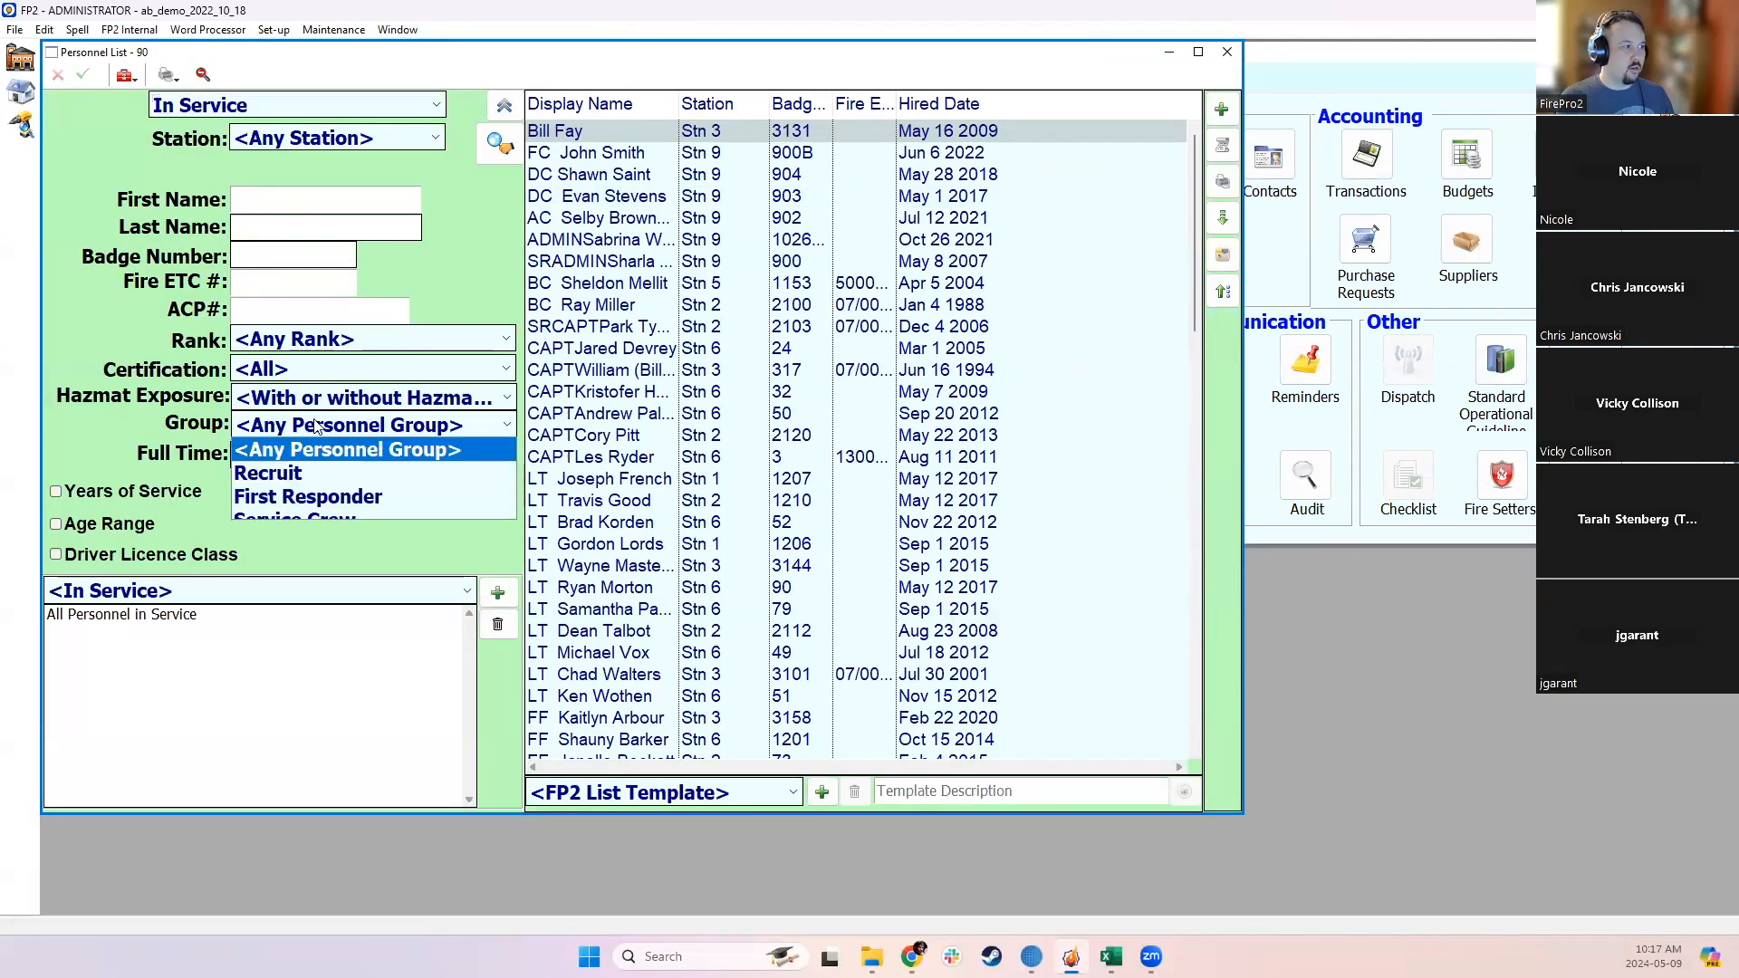
click(314, 470)
click(499, 144)
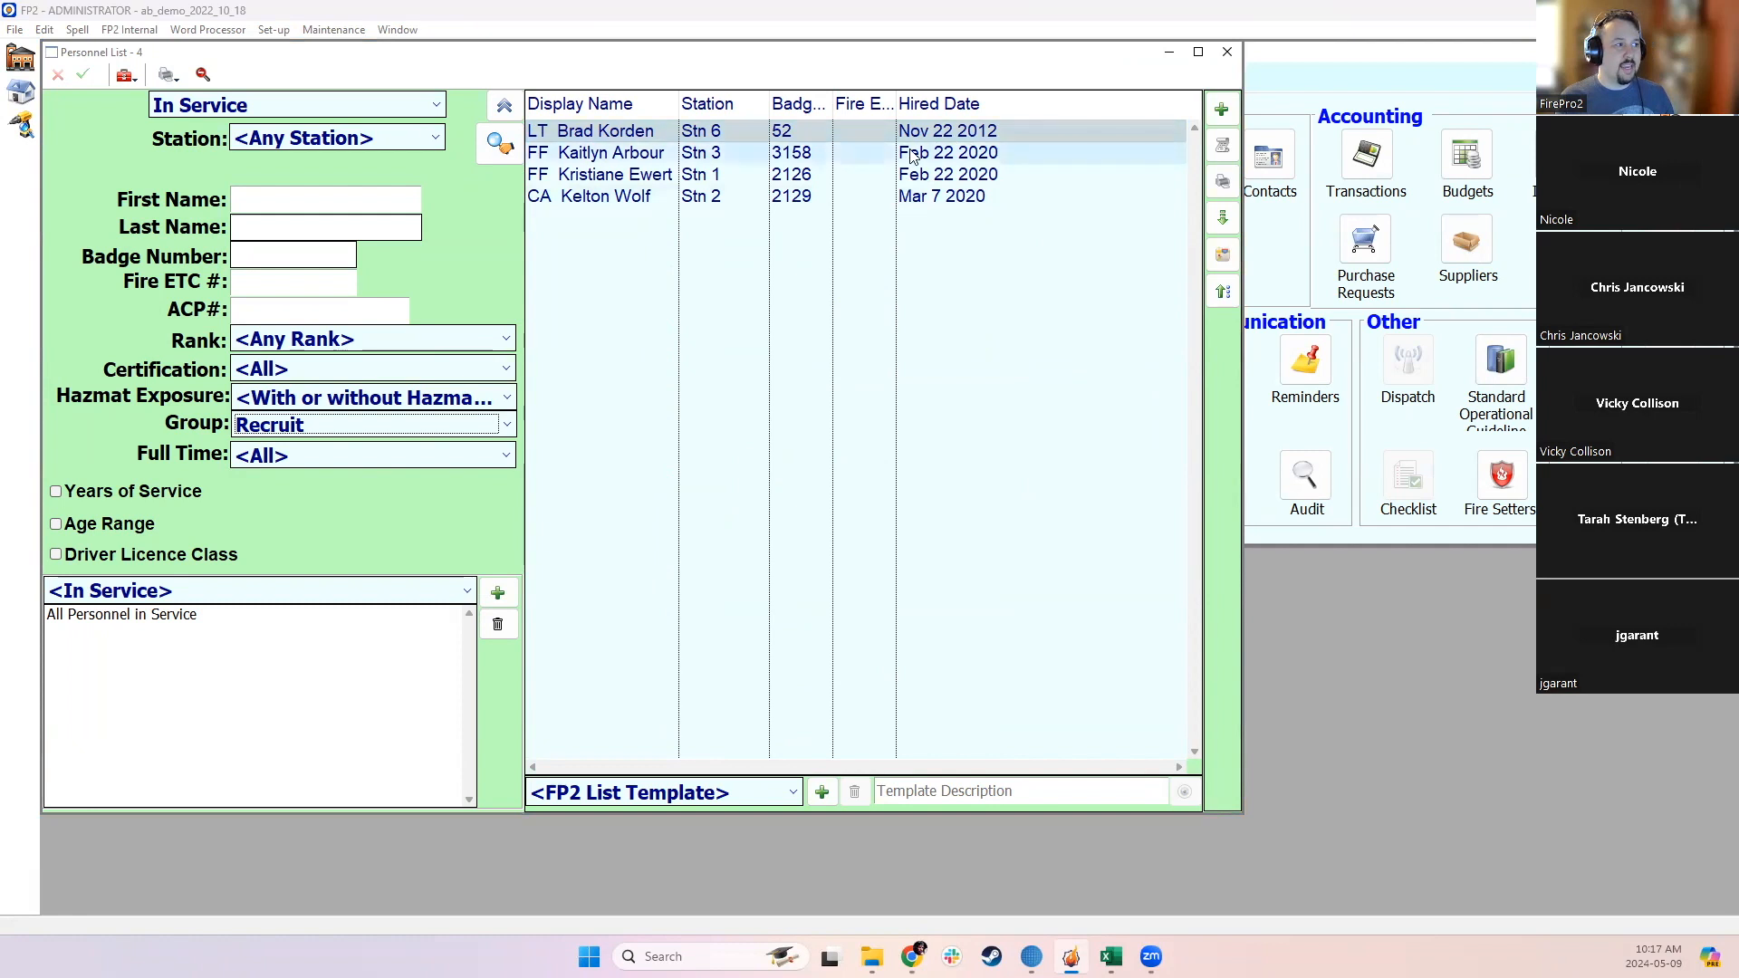
Step: Open the Stn 1 recruit's personnel record, check the employment groups and review the certificates listed under attendance
click(863, 172)
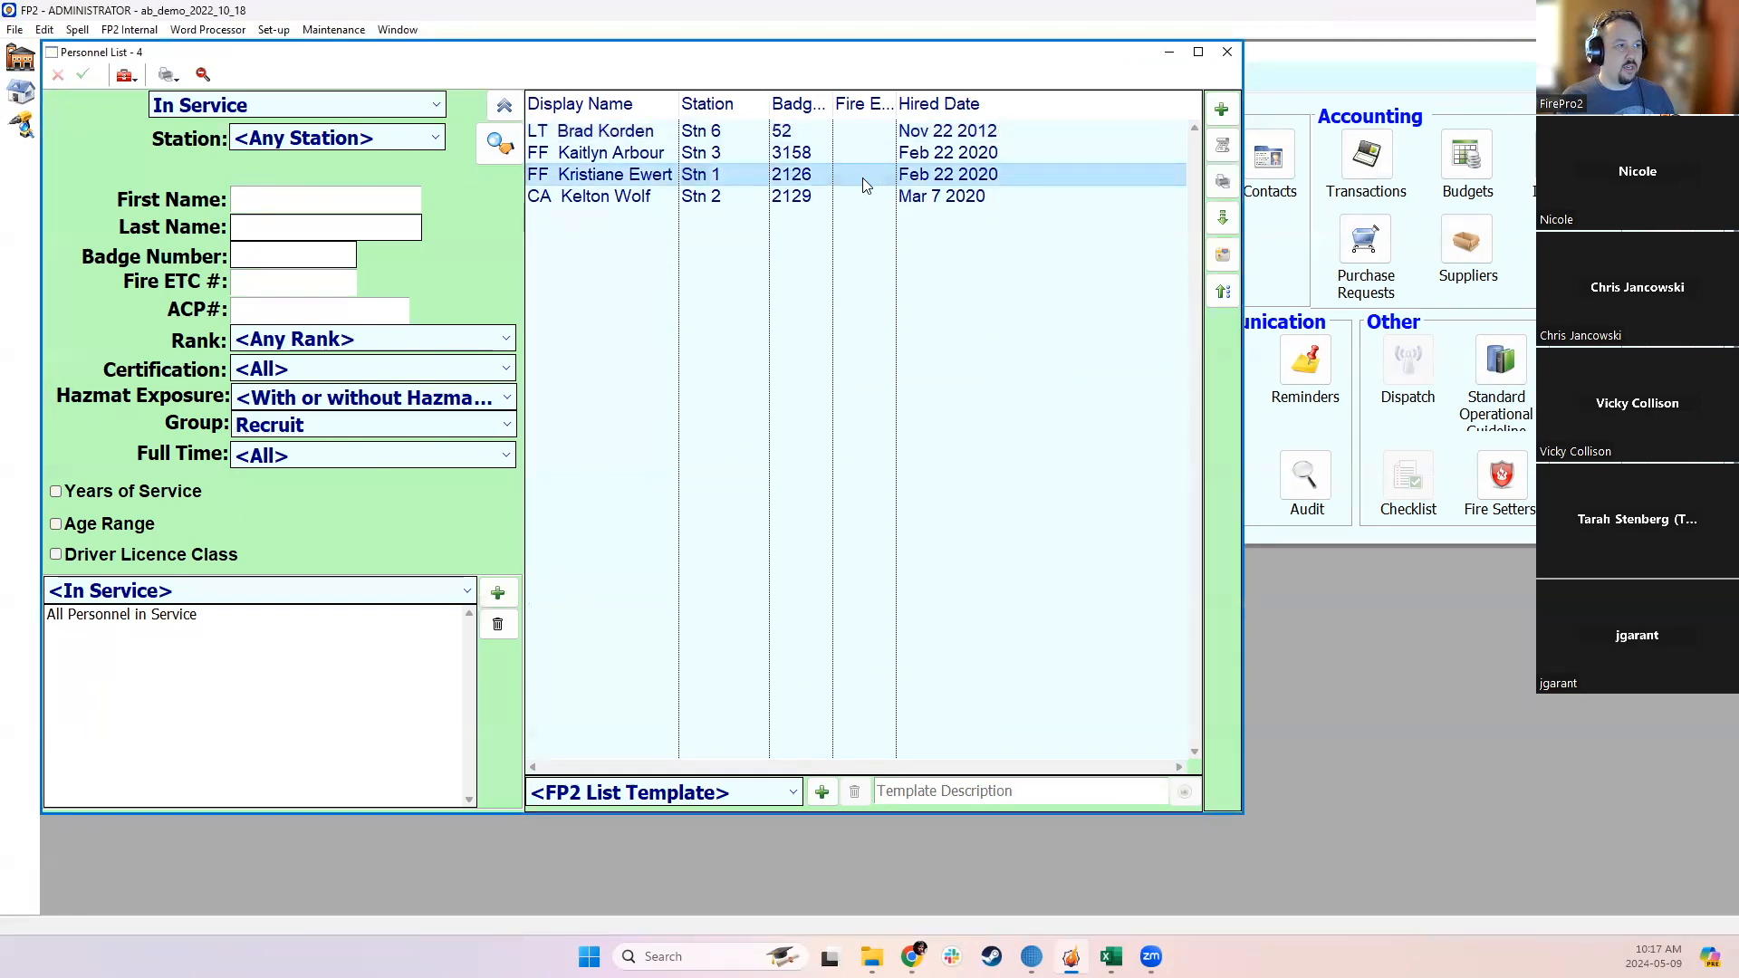
double_click(880, 183)
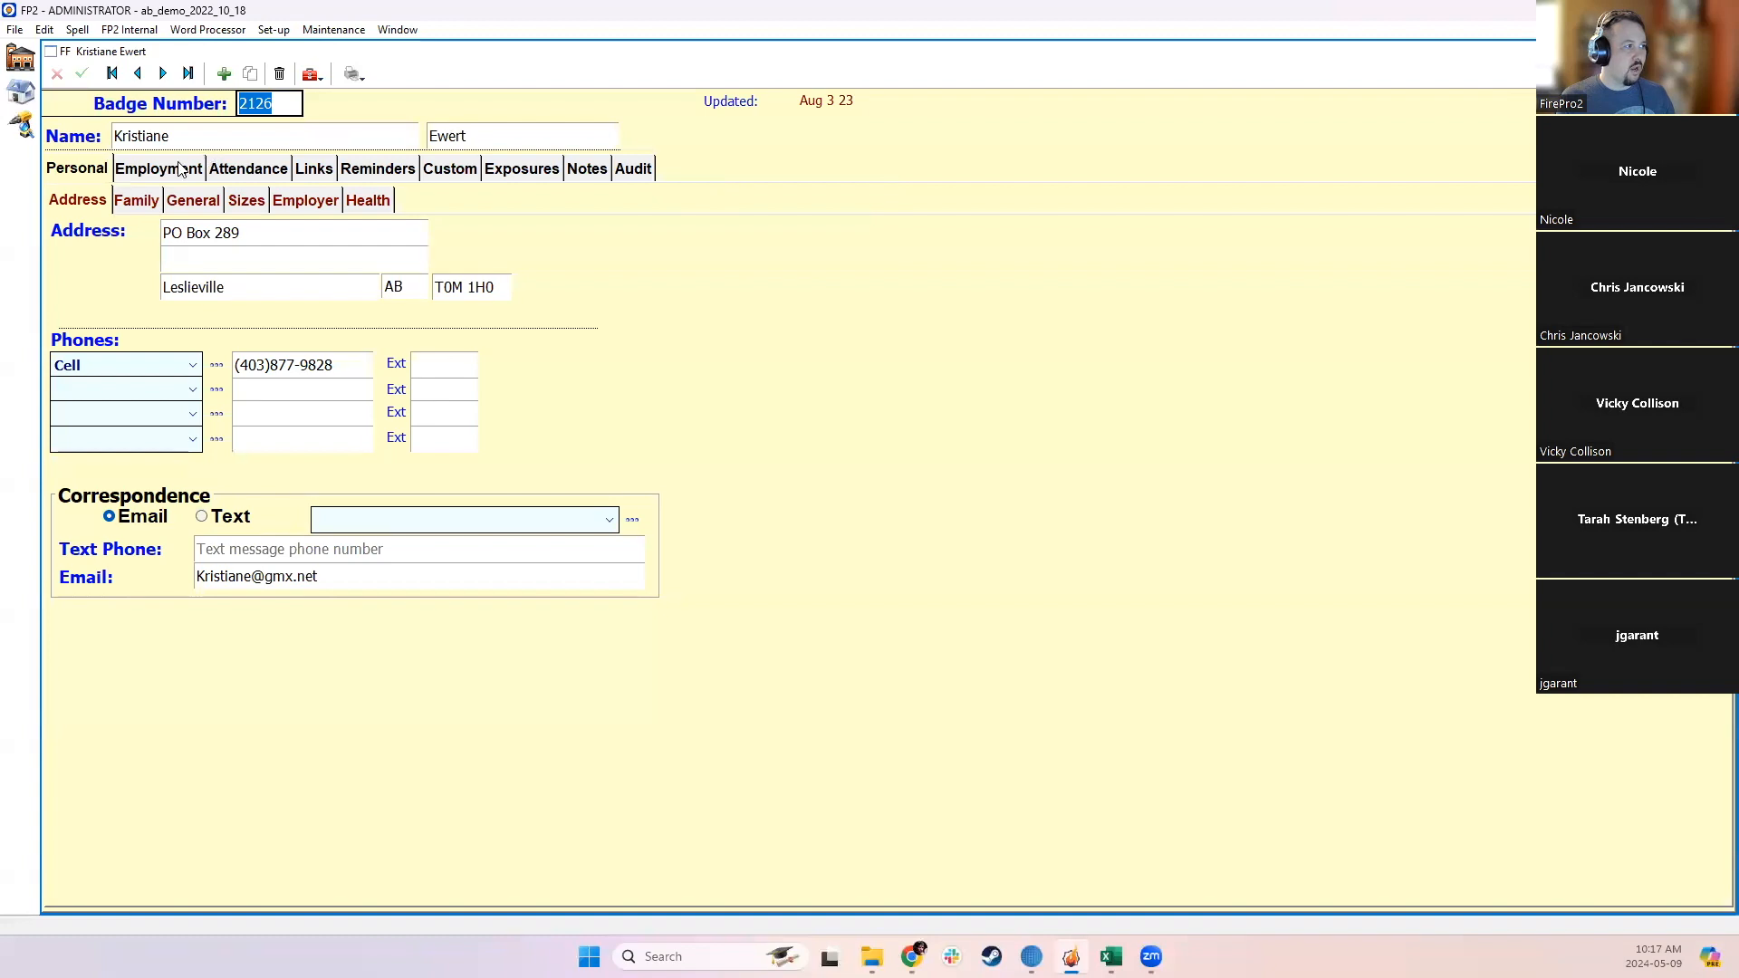
click(175, 170)
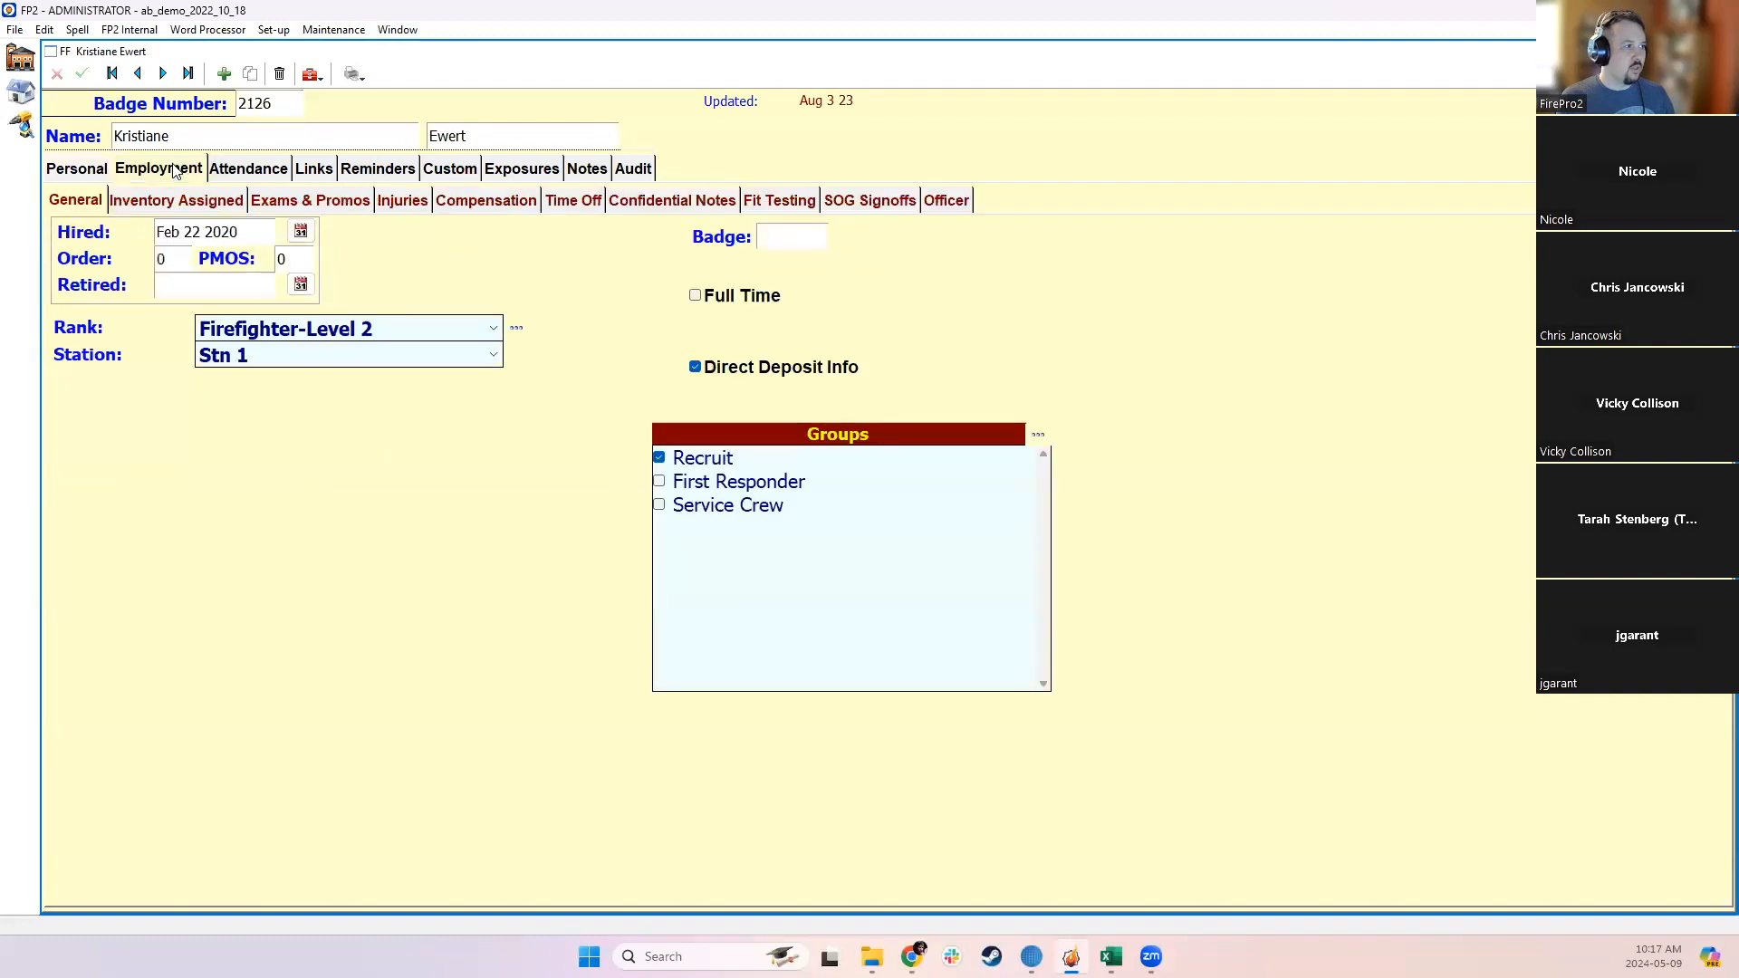
click(246, 171)
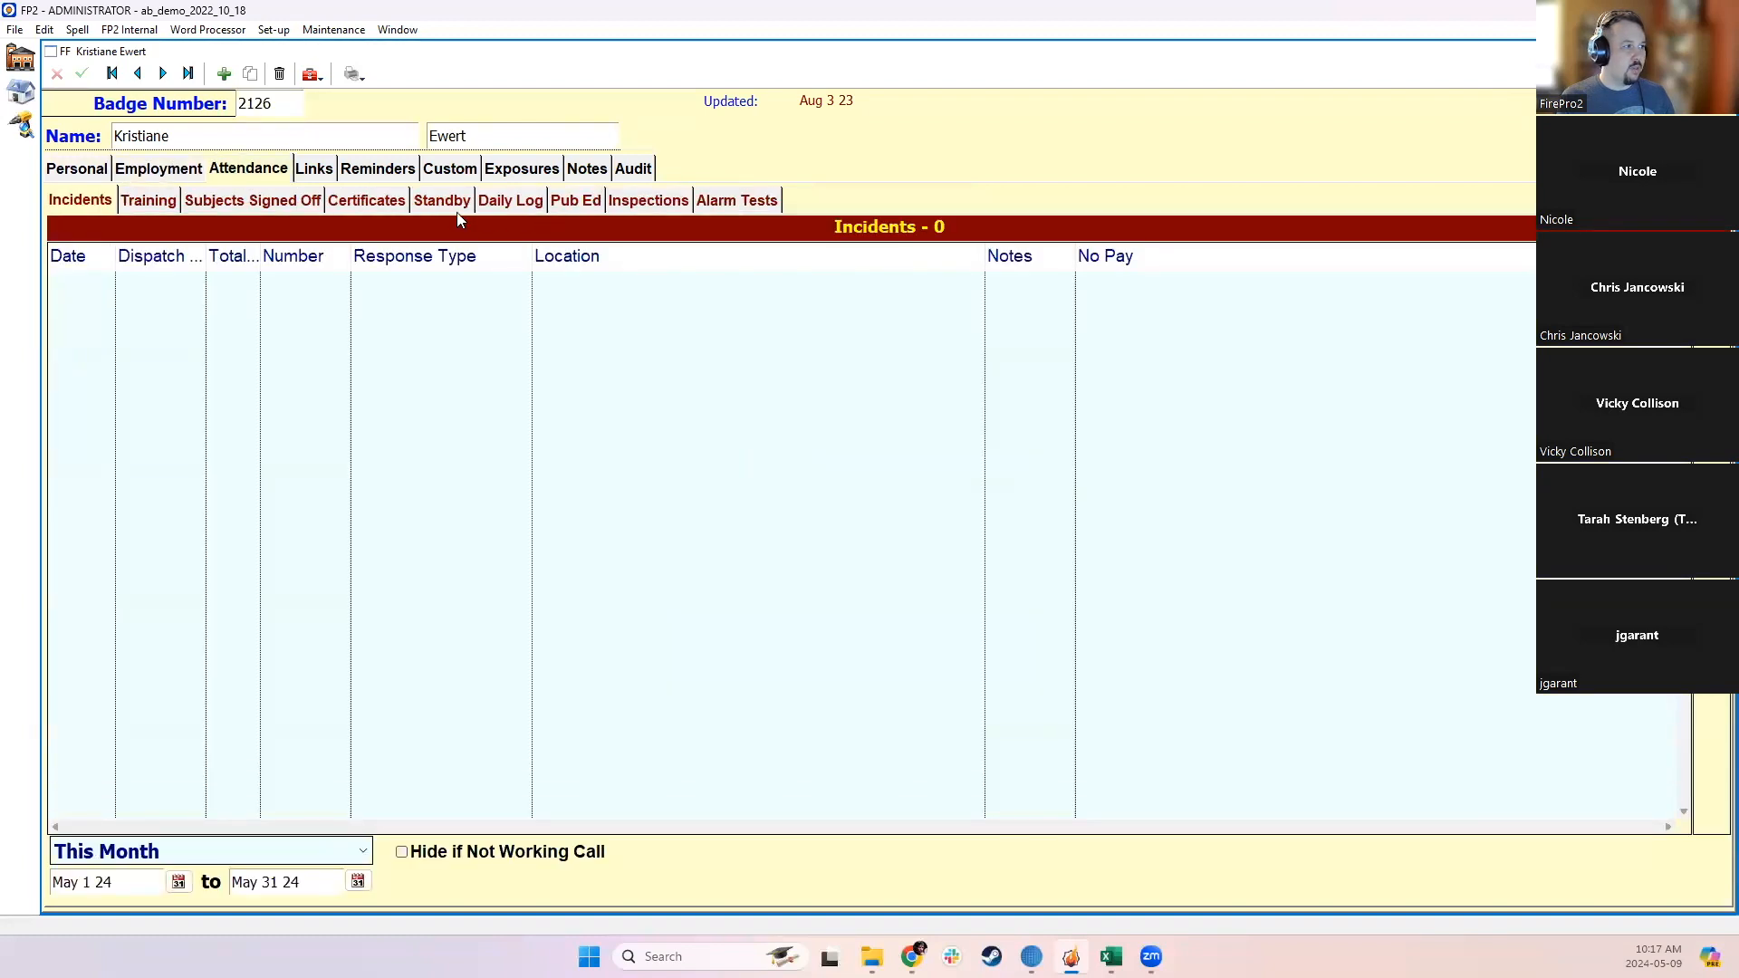
click(374, 204)
scroll(285, 362, down, 3)
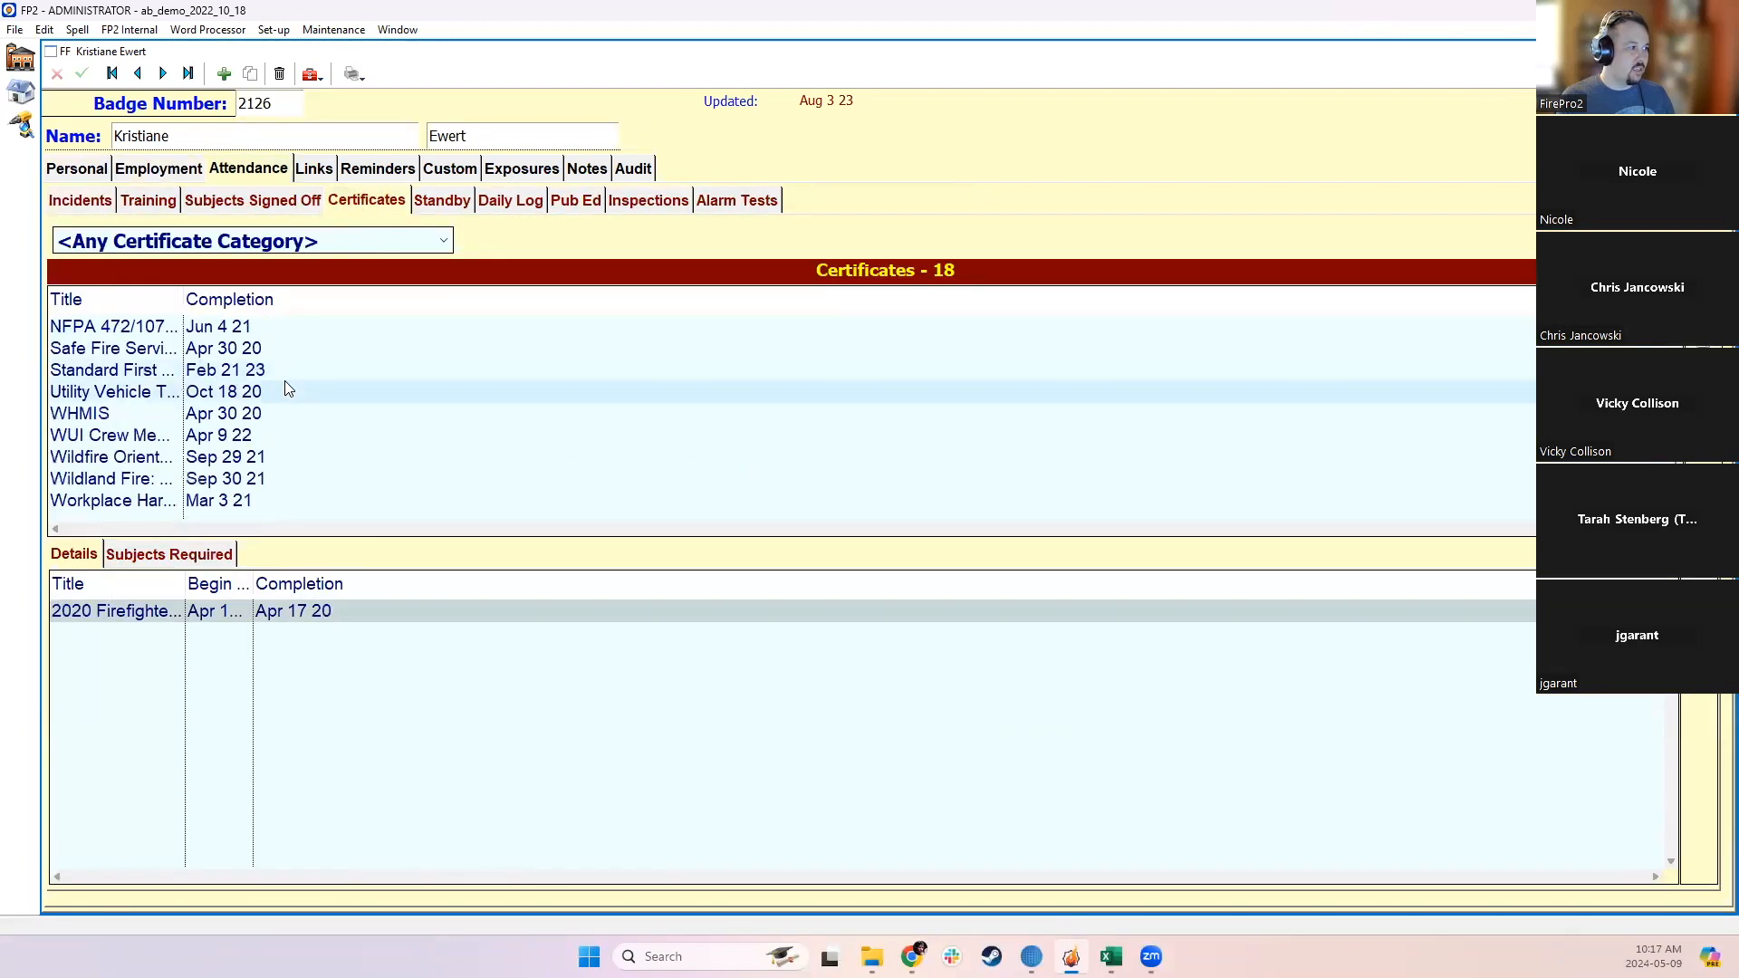
scroll(304, 428, up, 3)
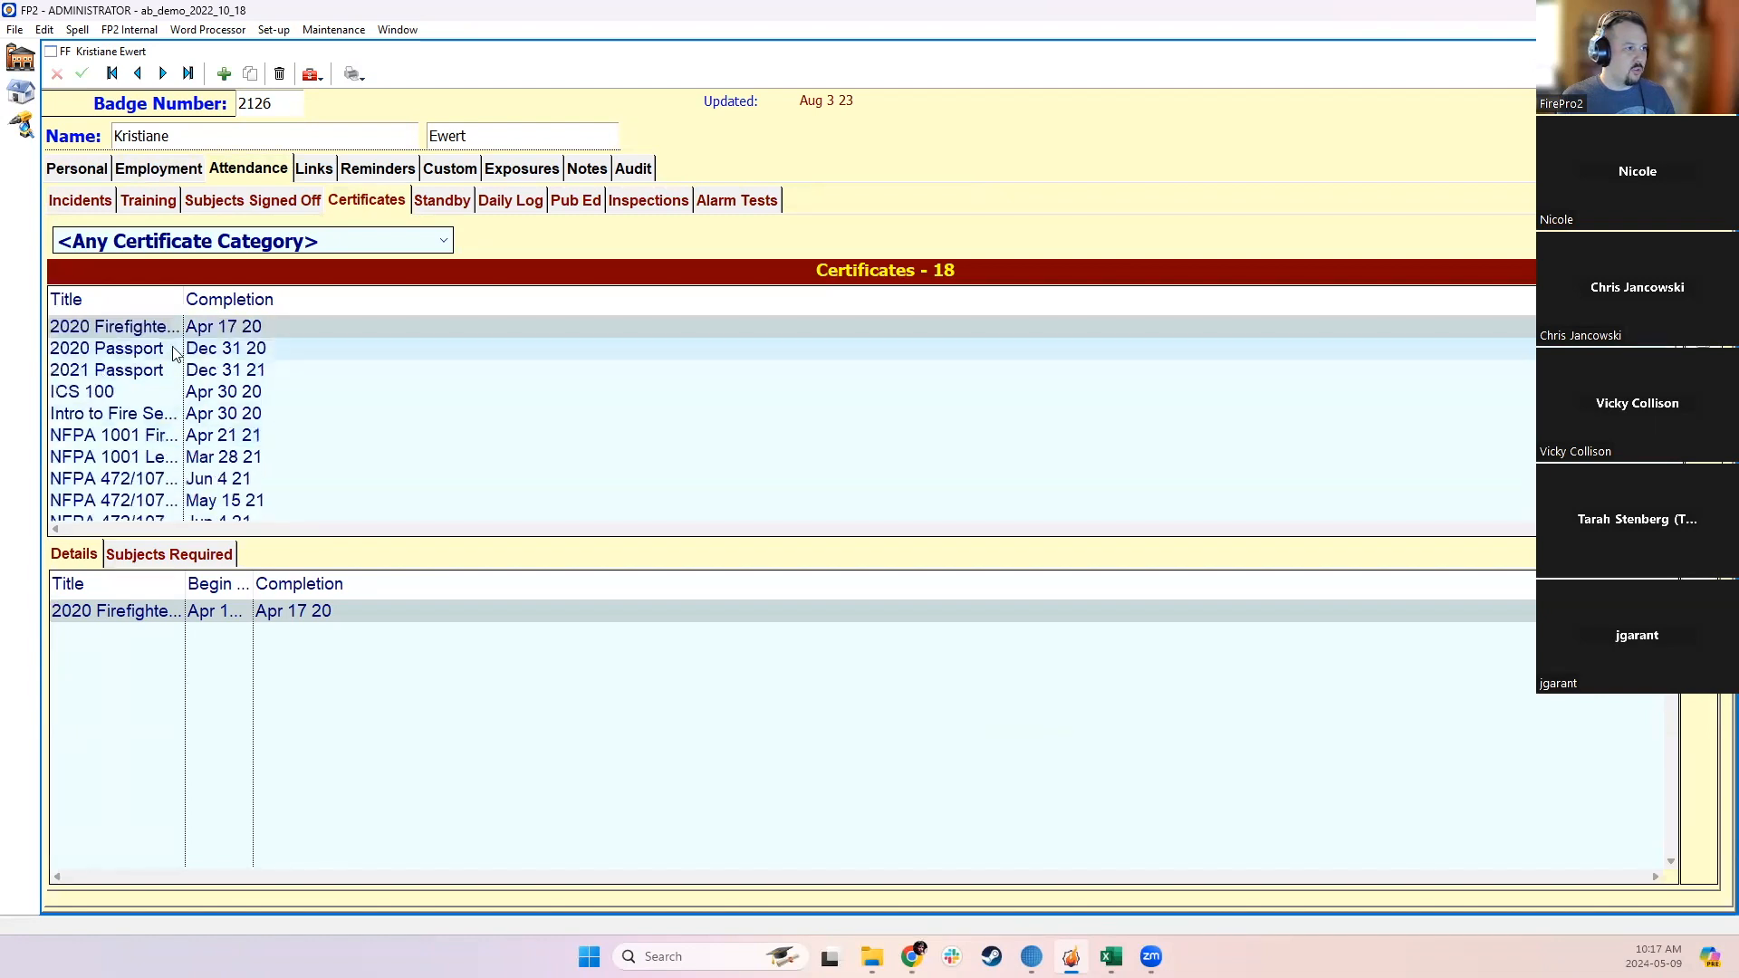
Step: Widen the Title column of the member's certificate list and display the details of ICS 100
click(190, 300)
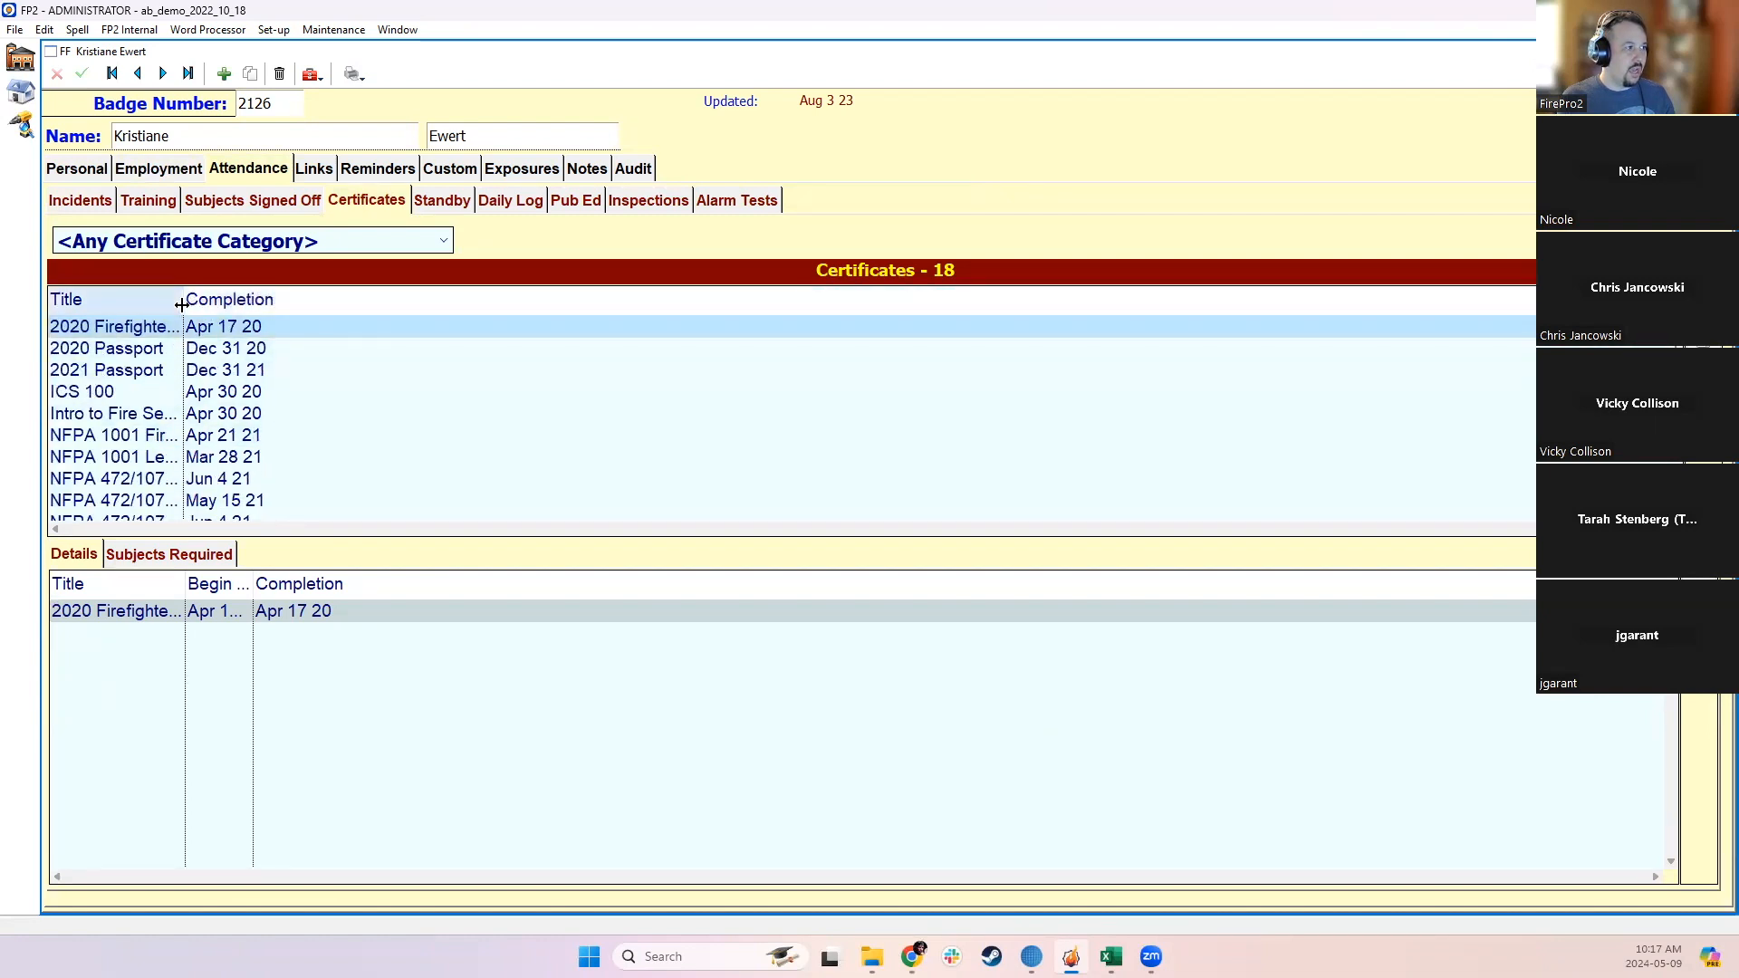
drag(182, 304, 300, 302)
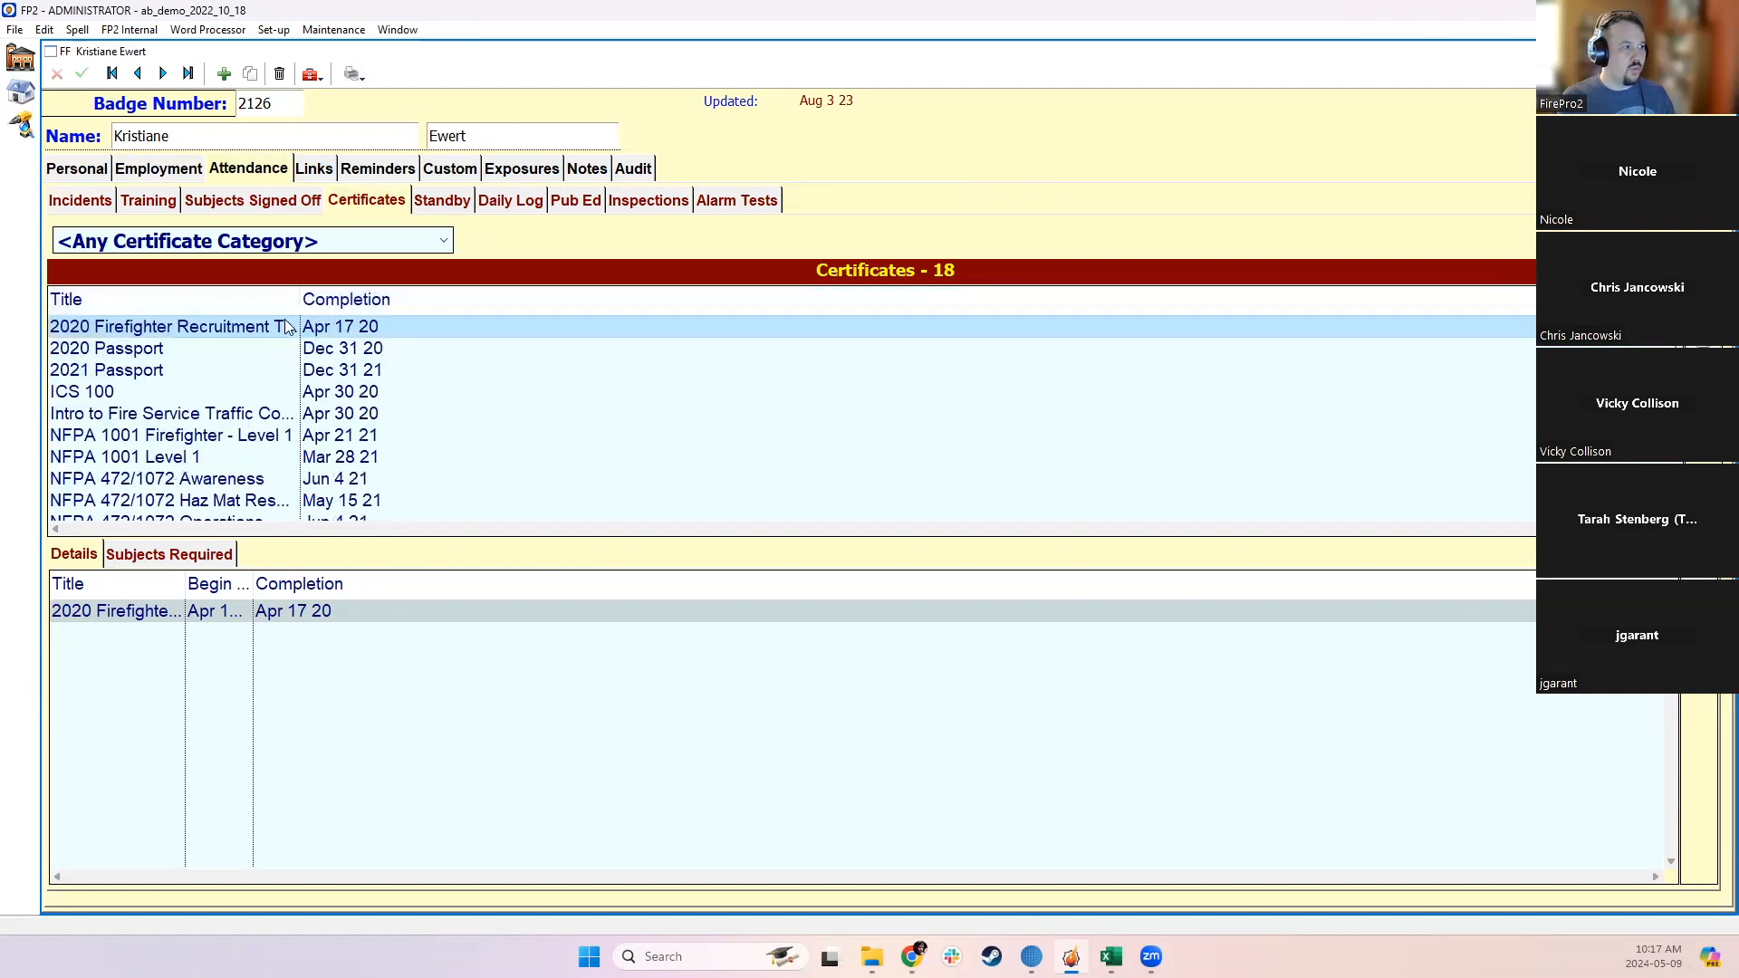
click(297, 393)
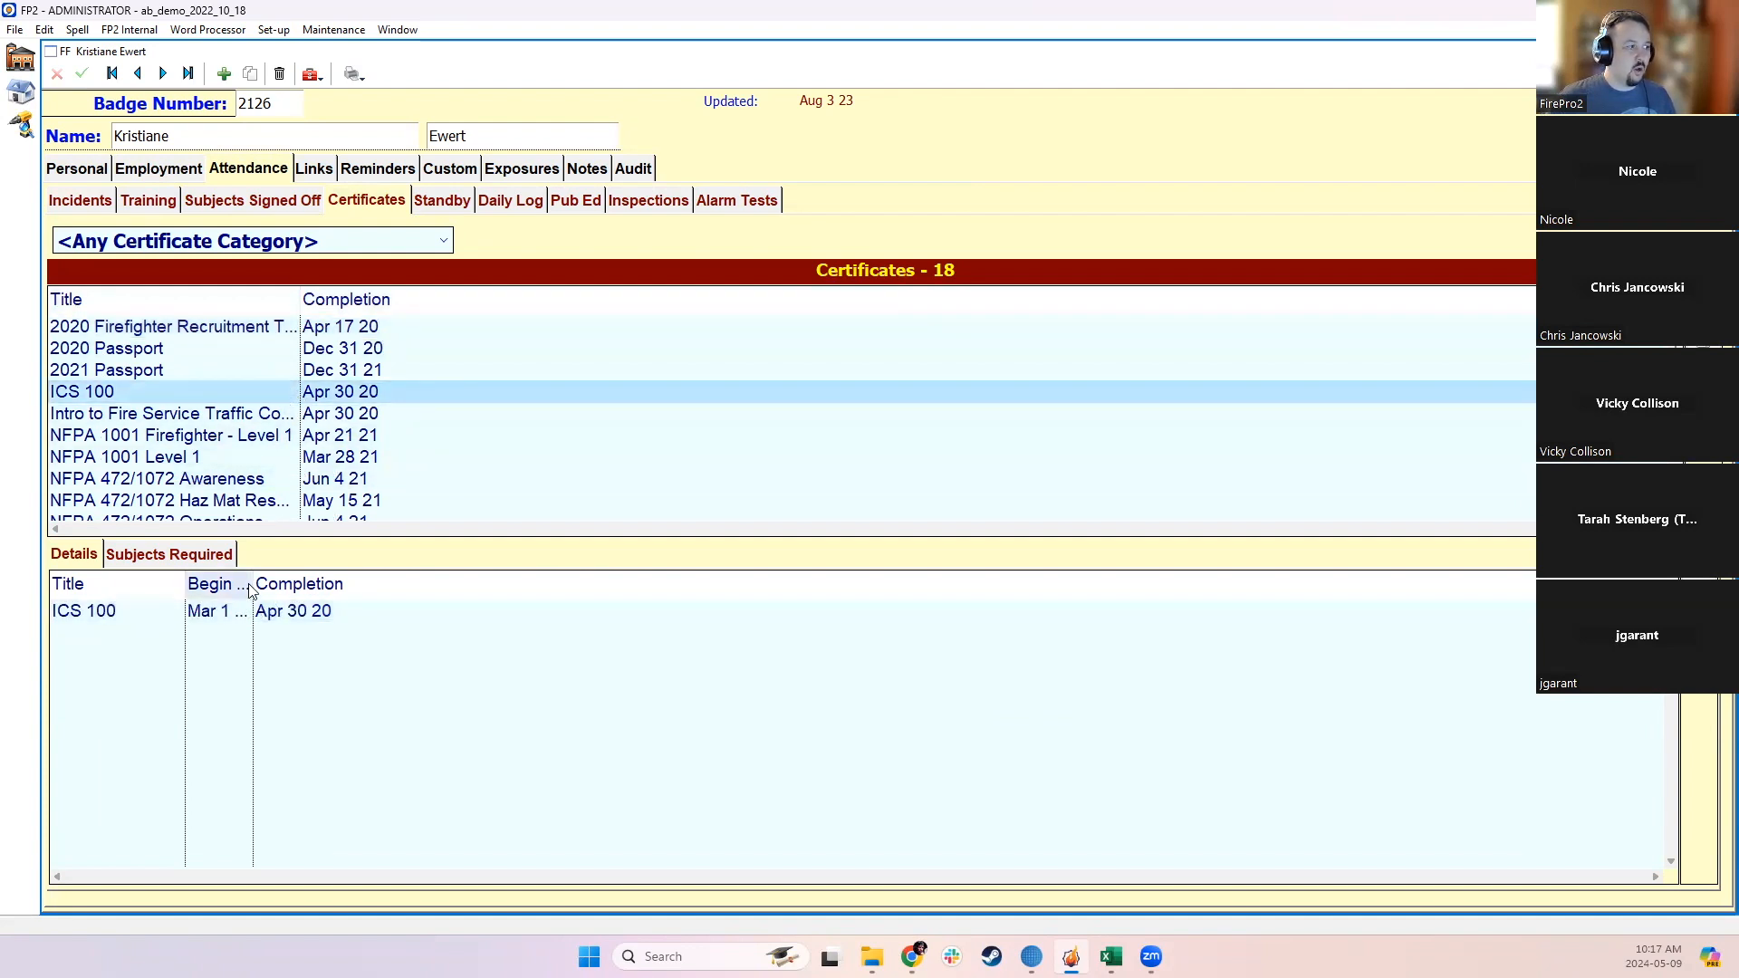
Step: Widen the Title and Begin Date columns in the certificate details and review the details of NFPA 1001 Level 1 and WHMIS
drag(252, 590, 380, 584)
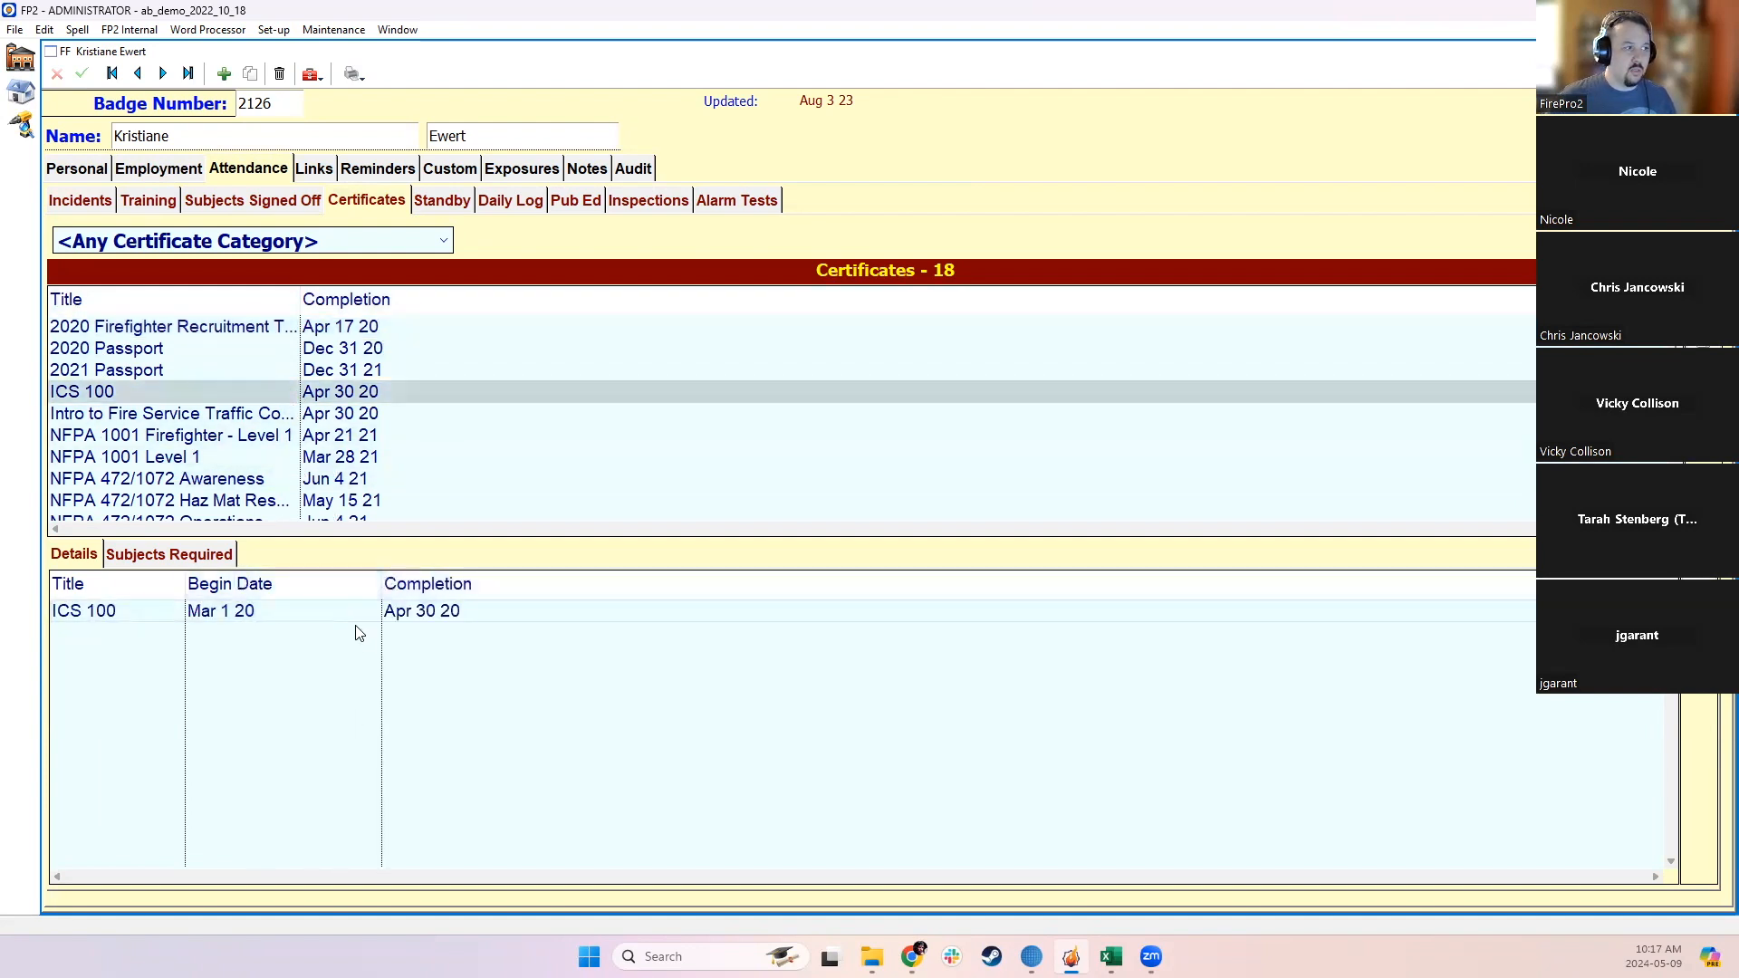
click(172, 415)
click(189, 455)
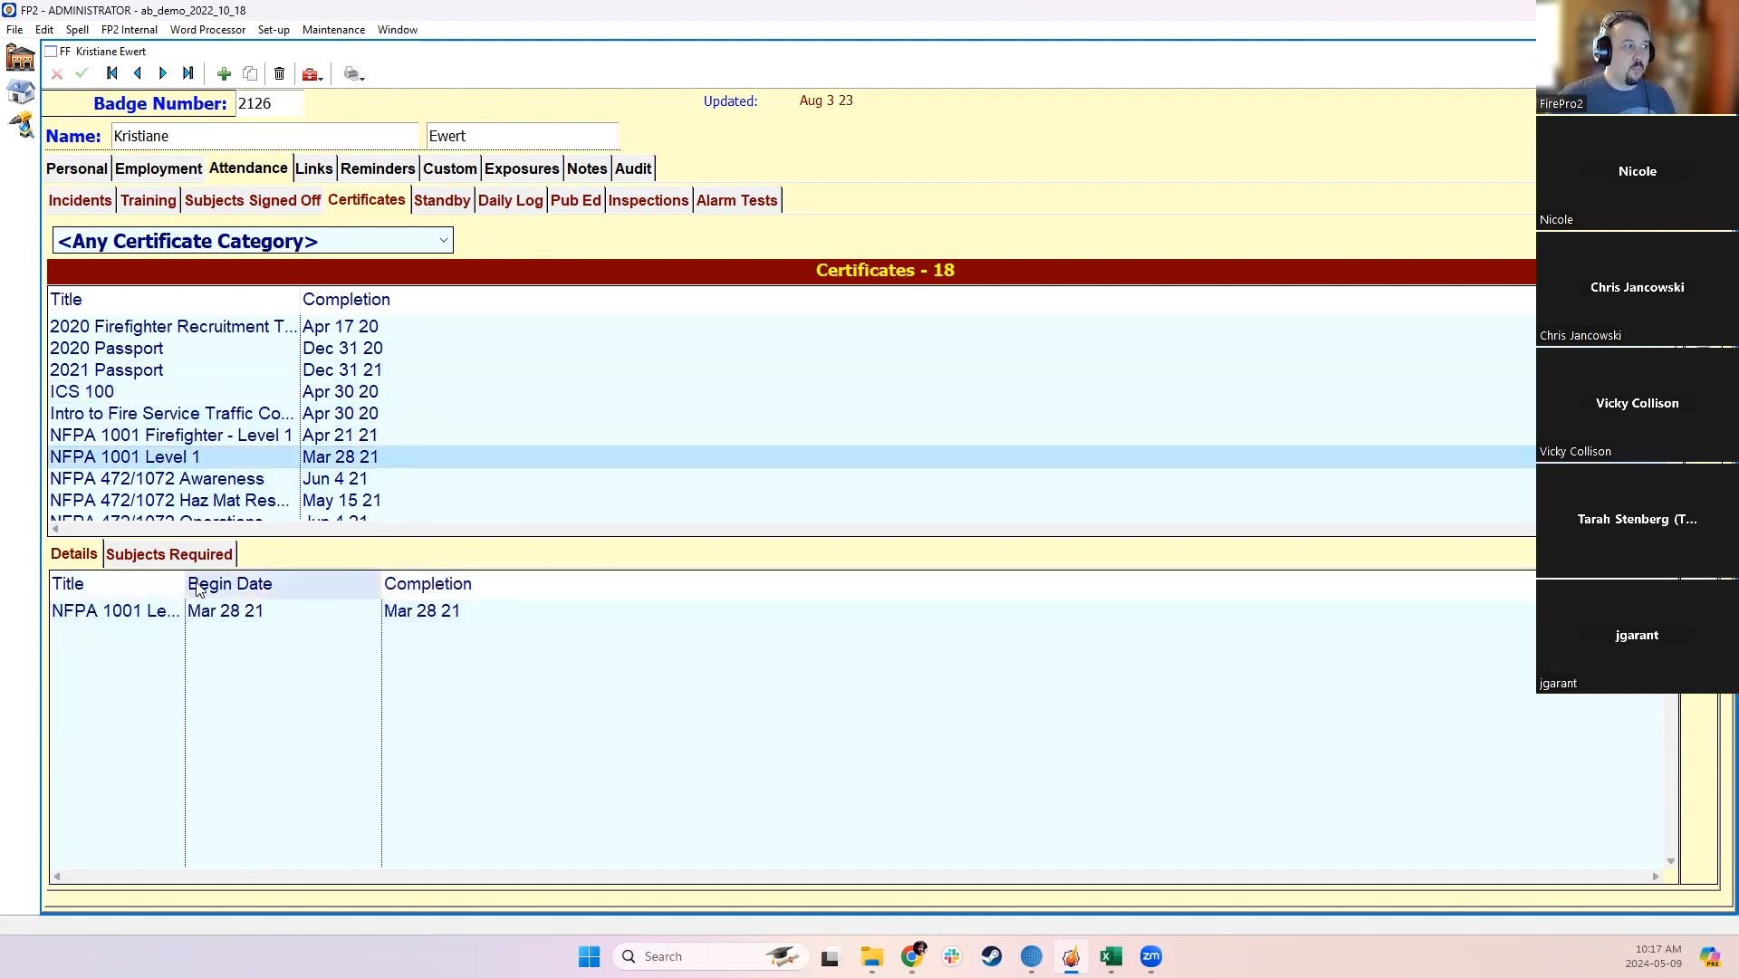
drag(186, 584, 266, 585)
scroll(166, 426, down, 3)
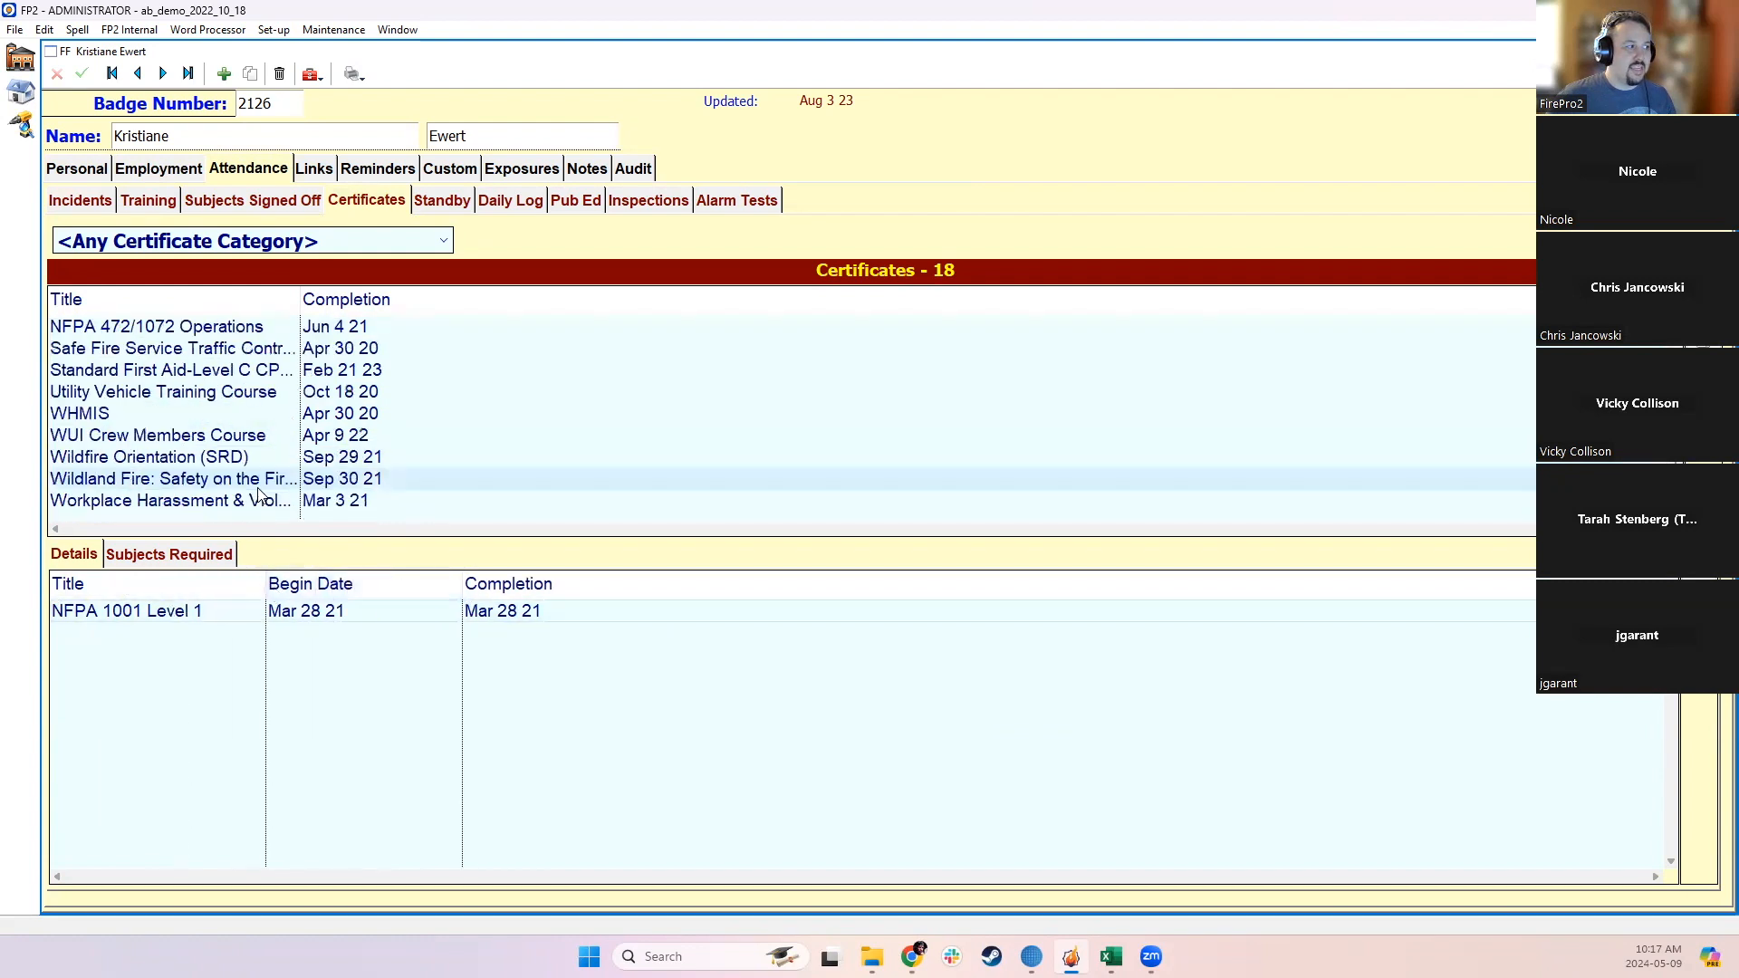
click(165, 421)
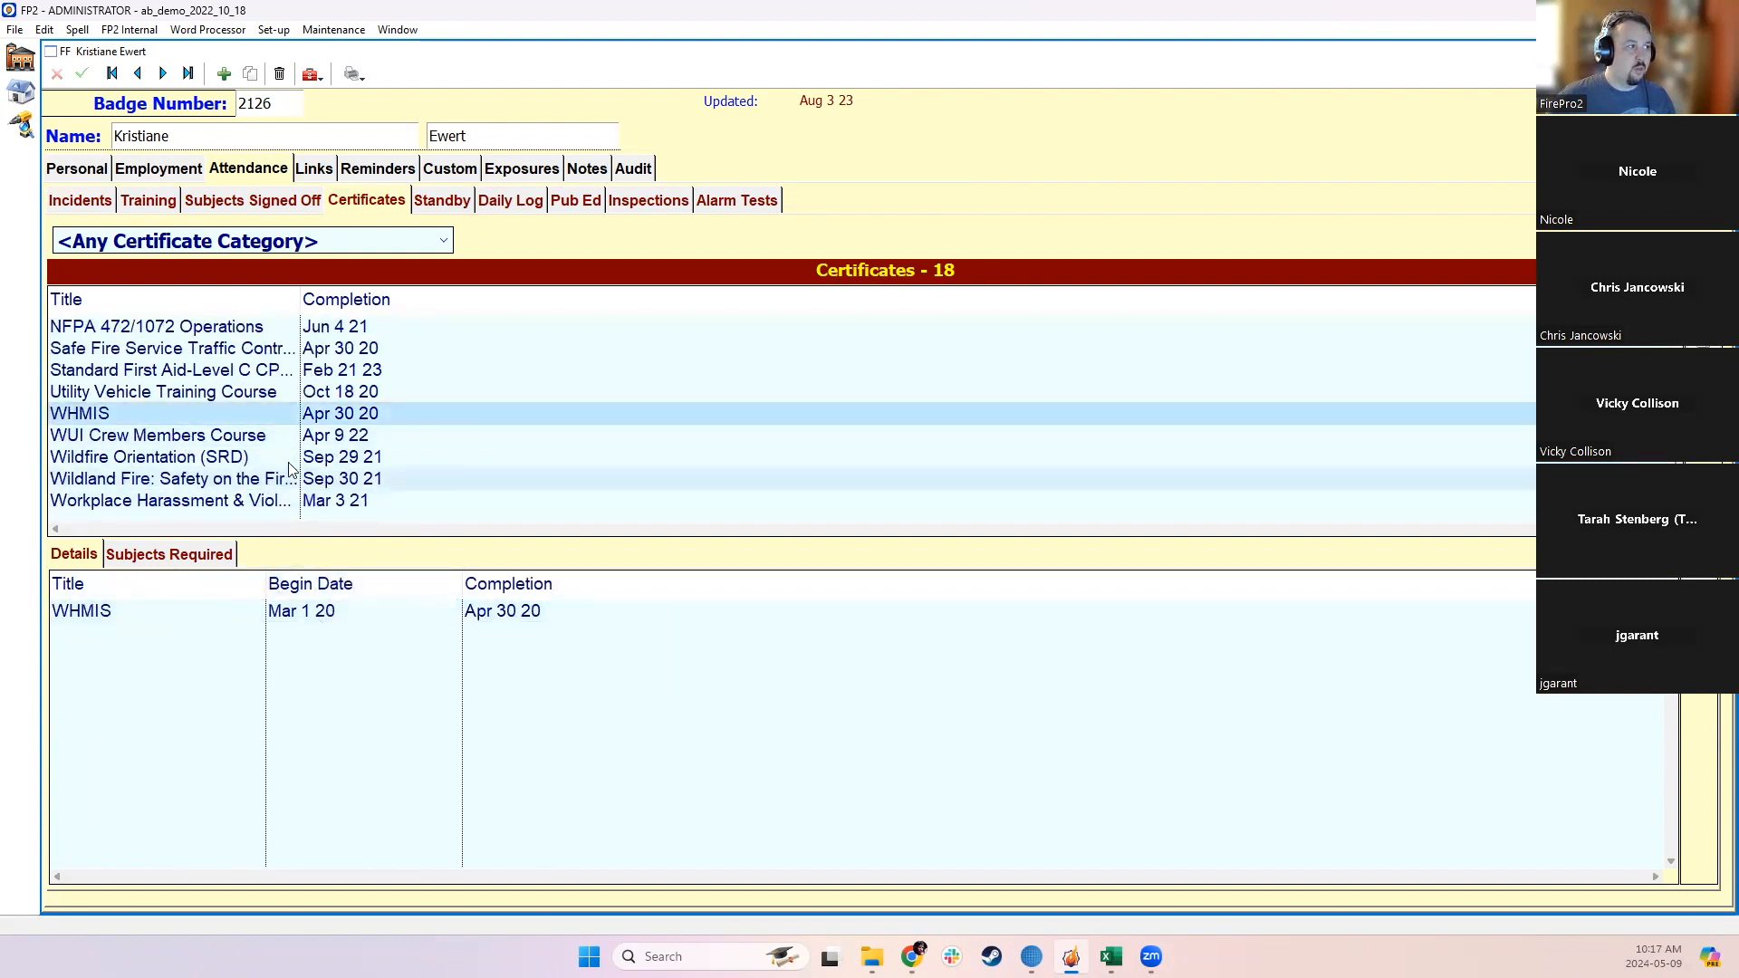
scroll(290, 483, up, 3)
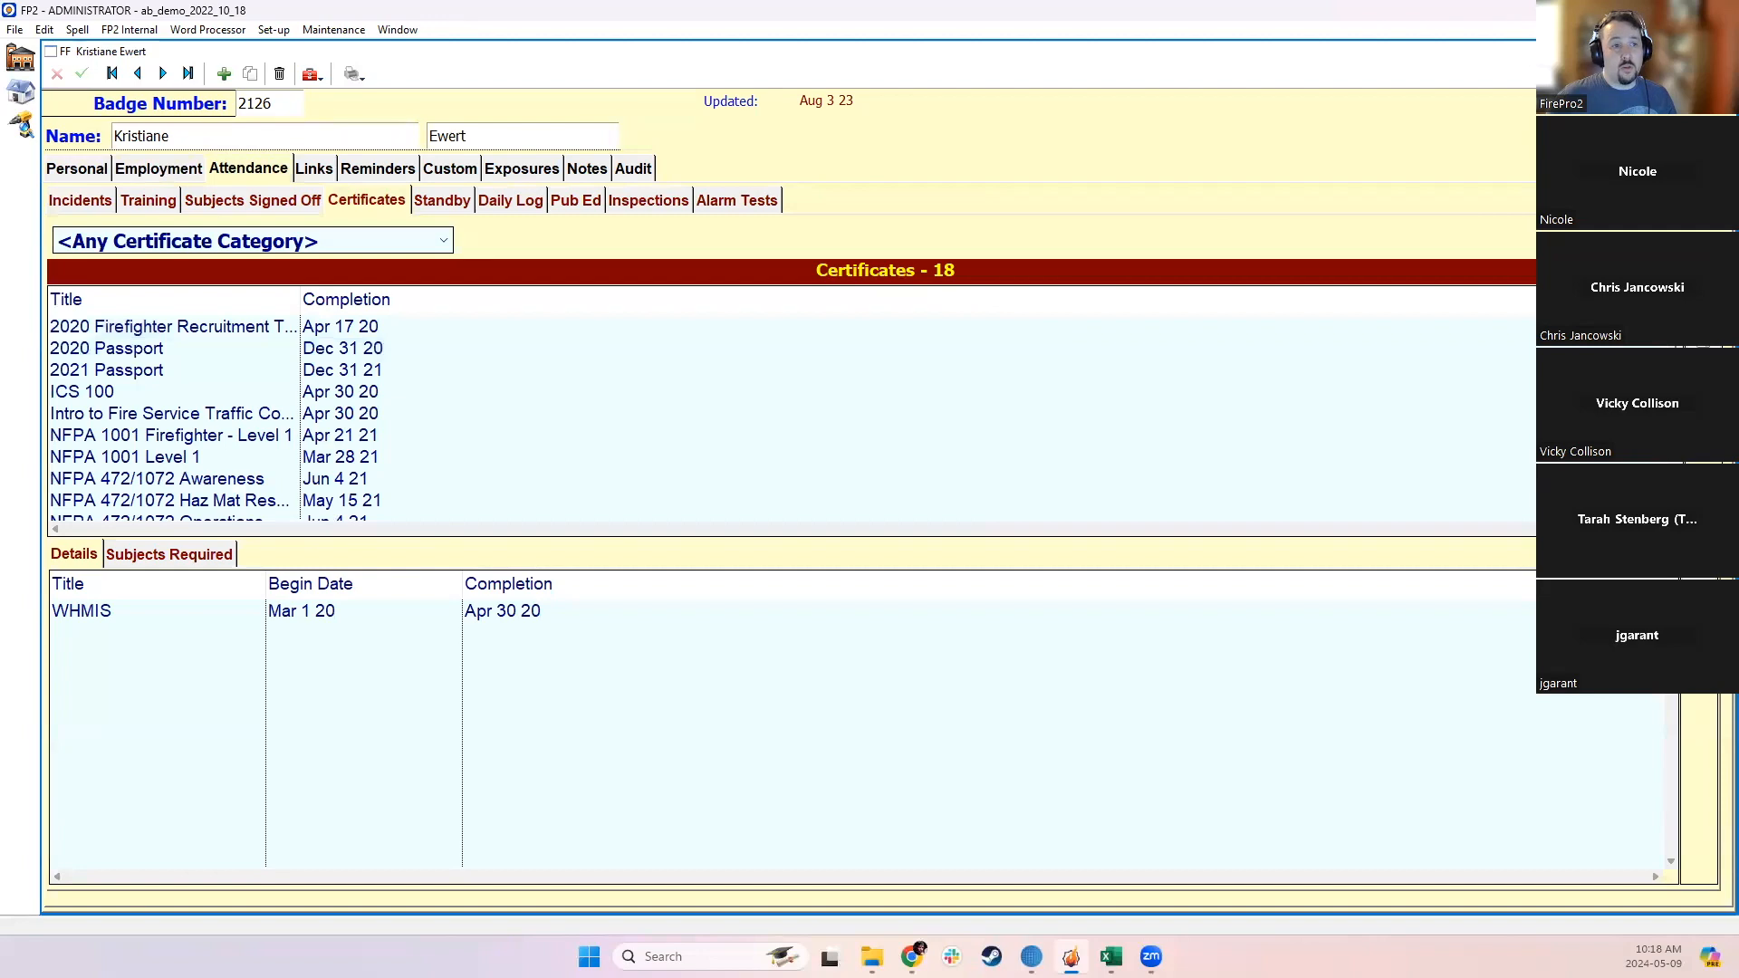
Step: Close the personnel record, open the reminder list at full size and filter it to reminders of type Certificates
click(1719, 52)
click(1533, 262)
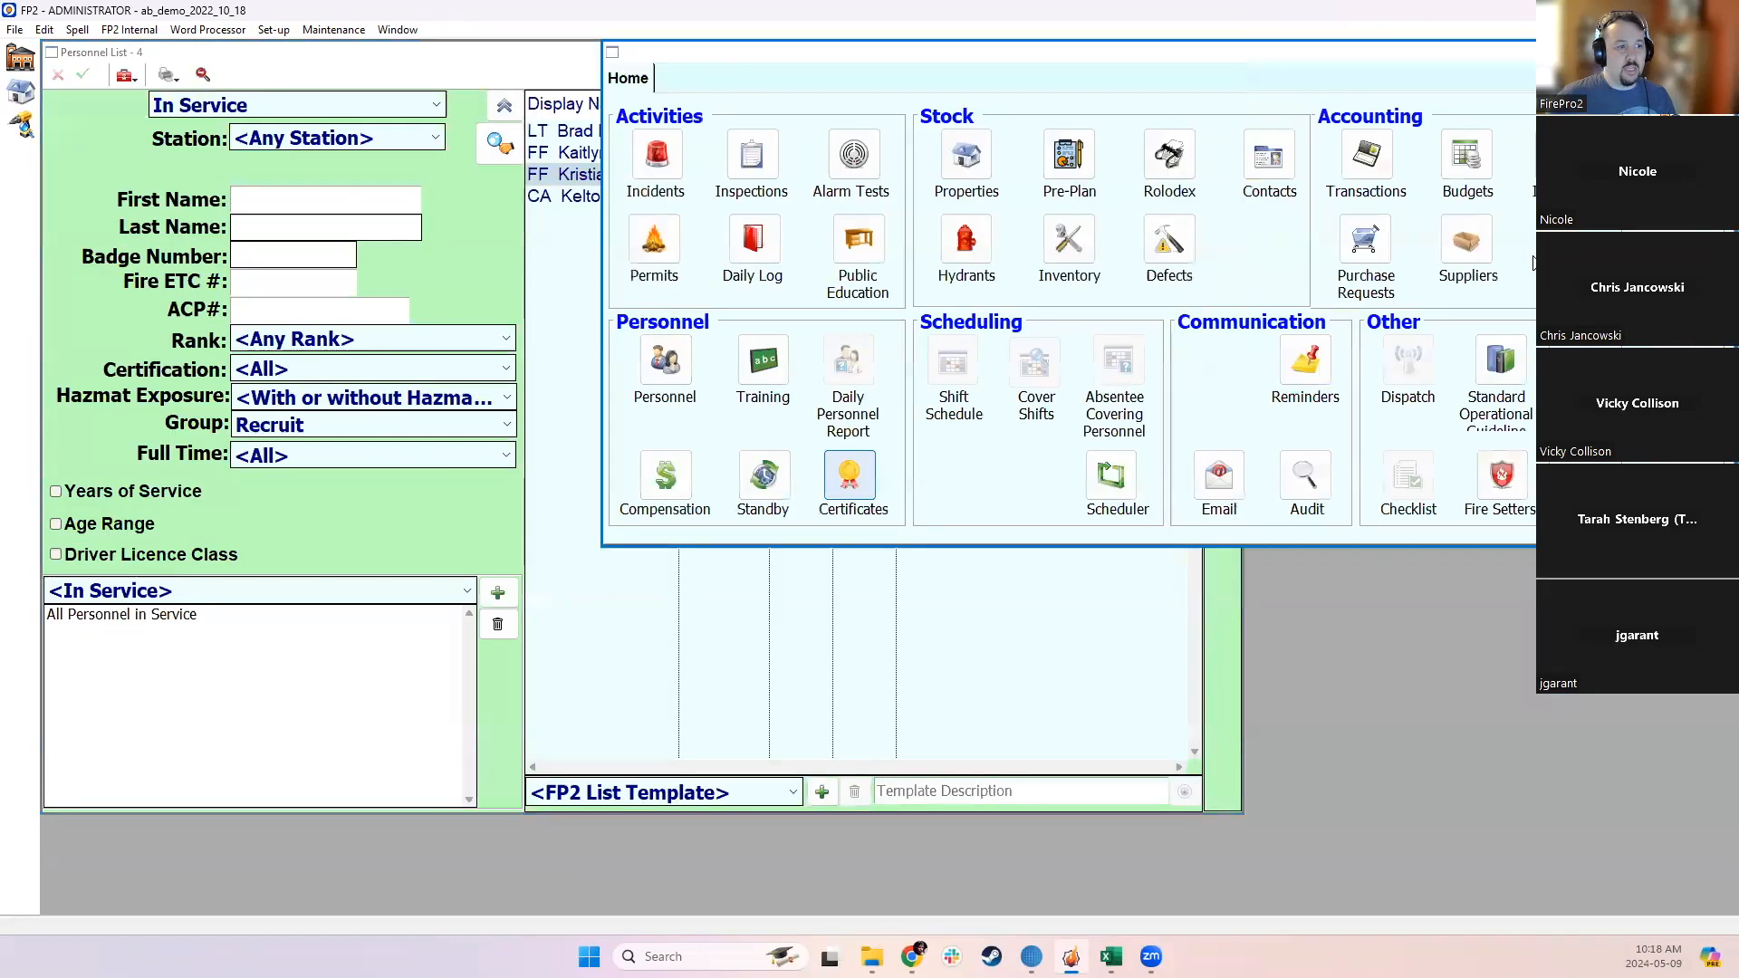
click(1303, 358)
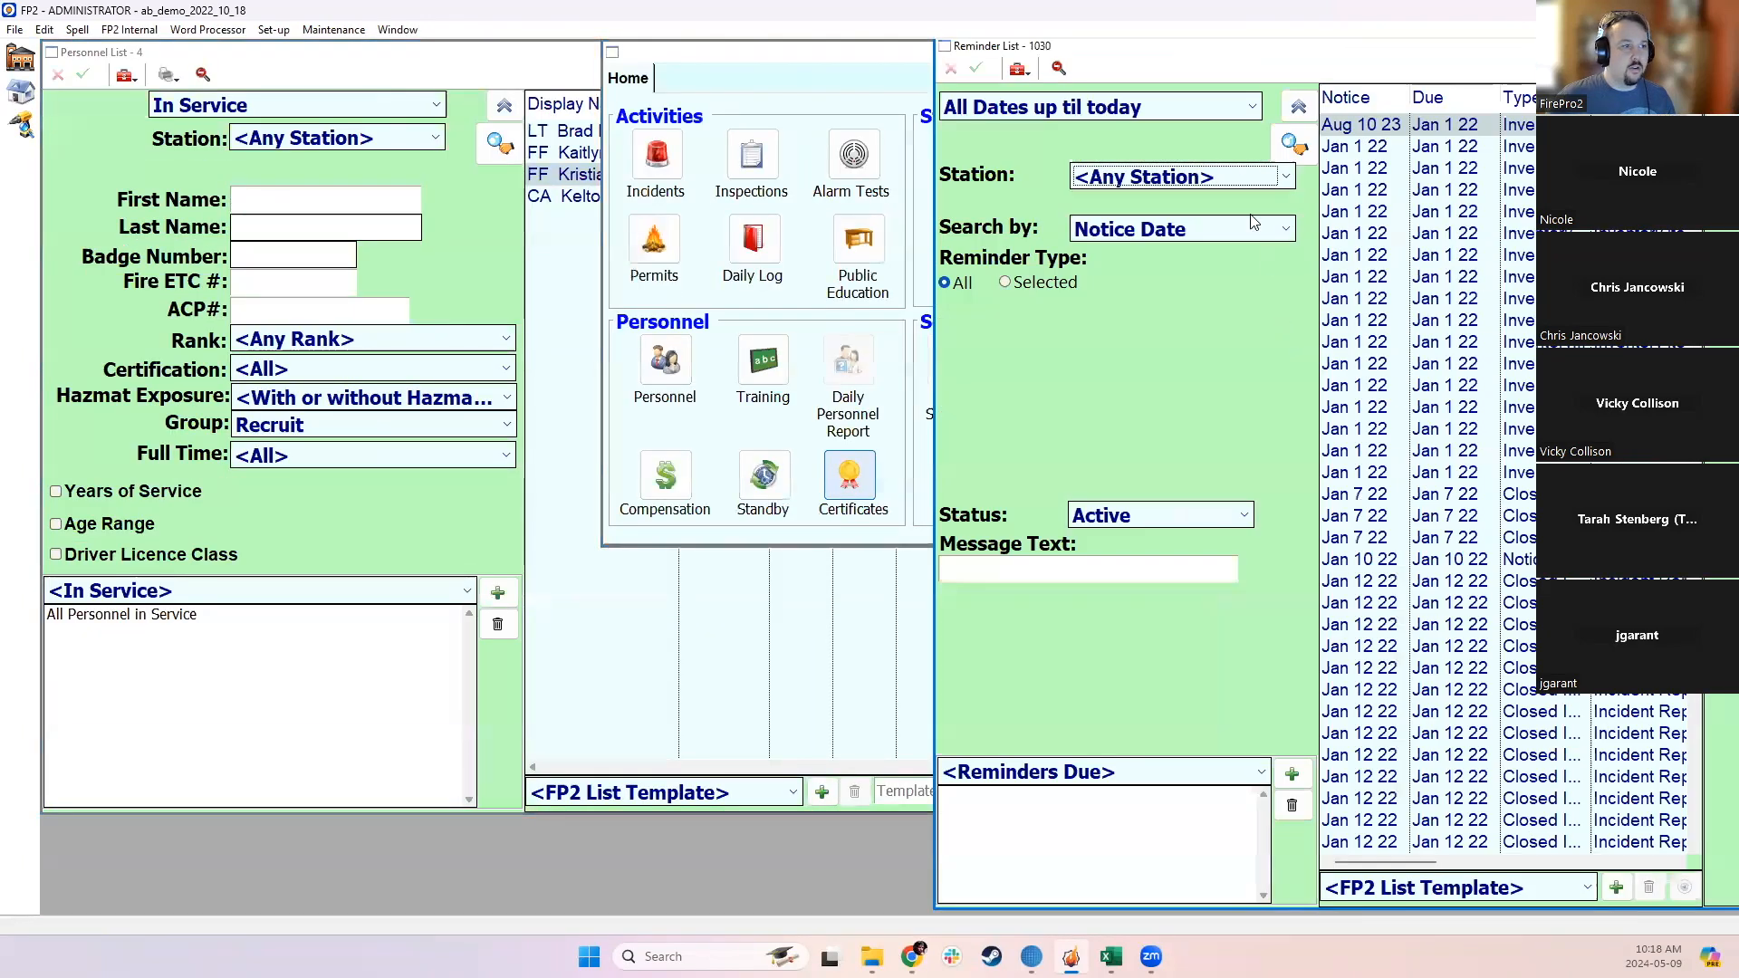
click(1680, 47)
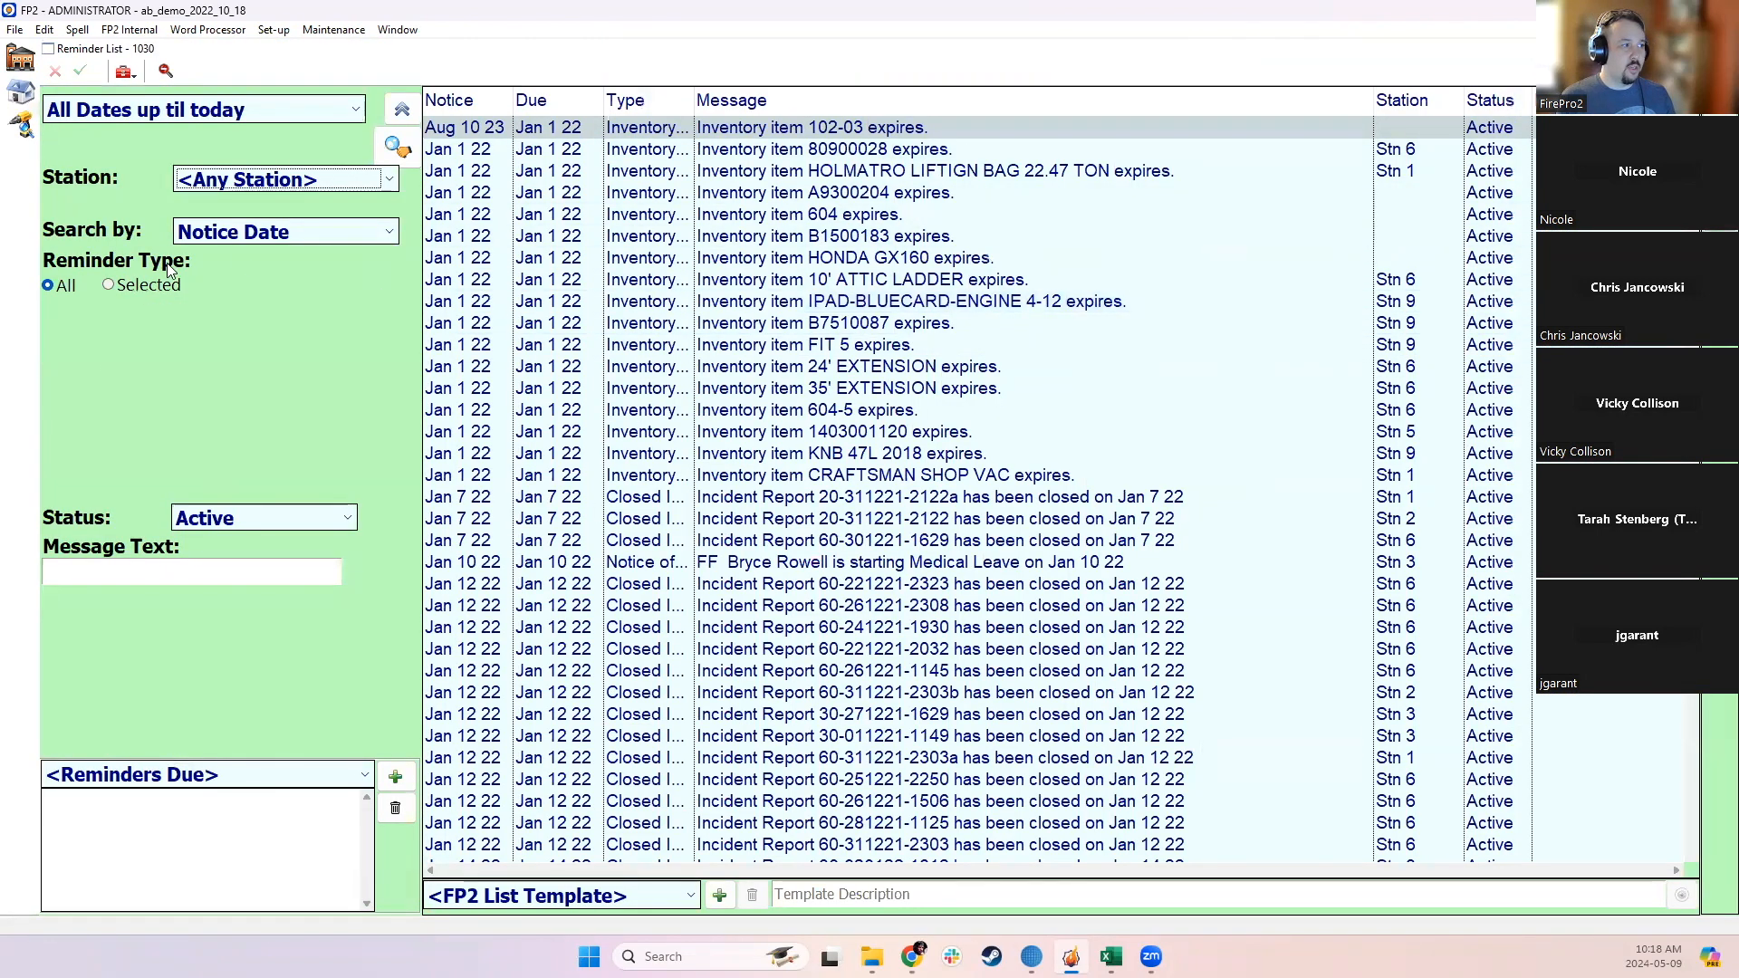
click(150, 286)
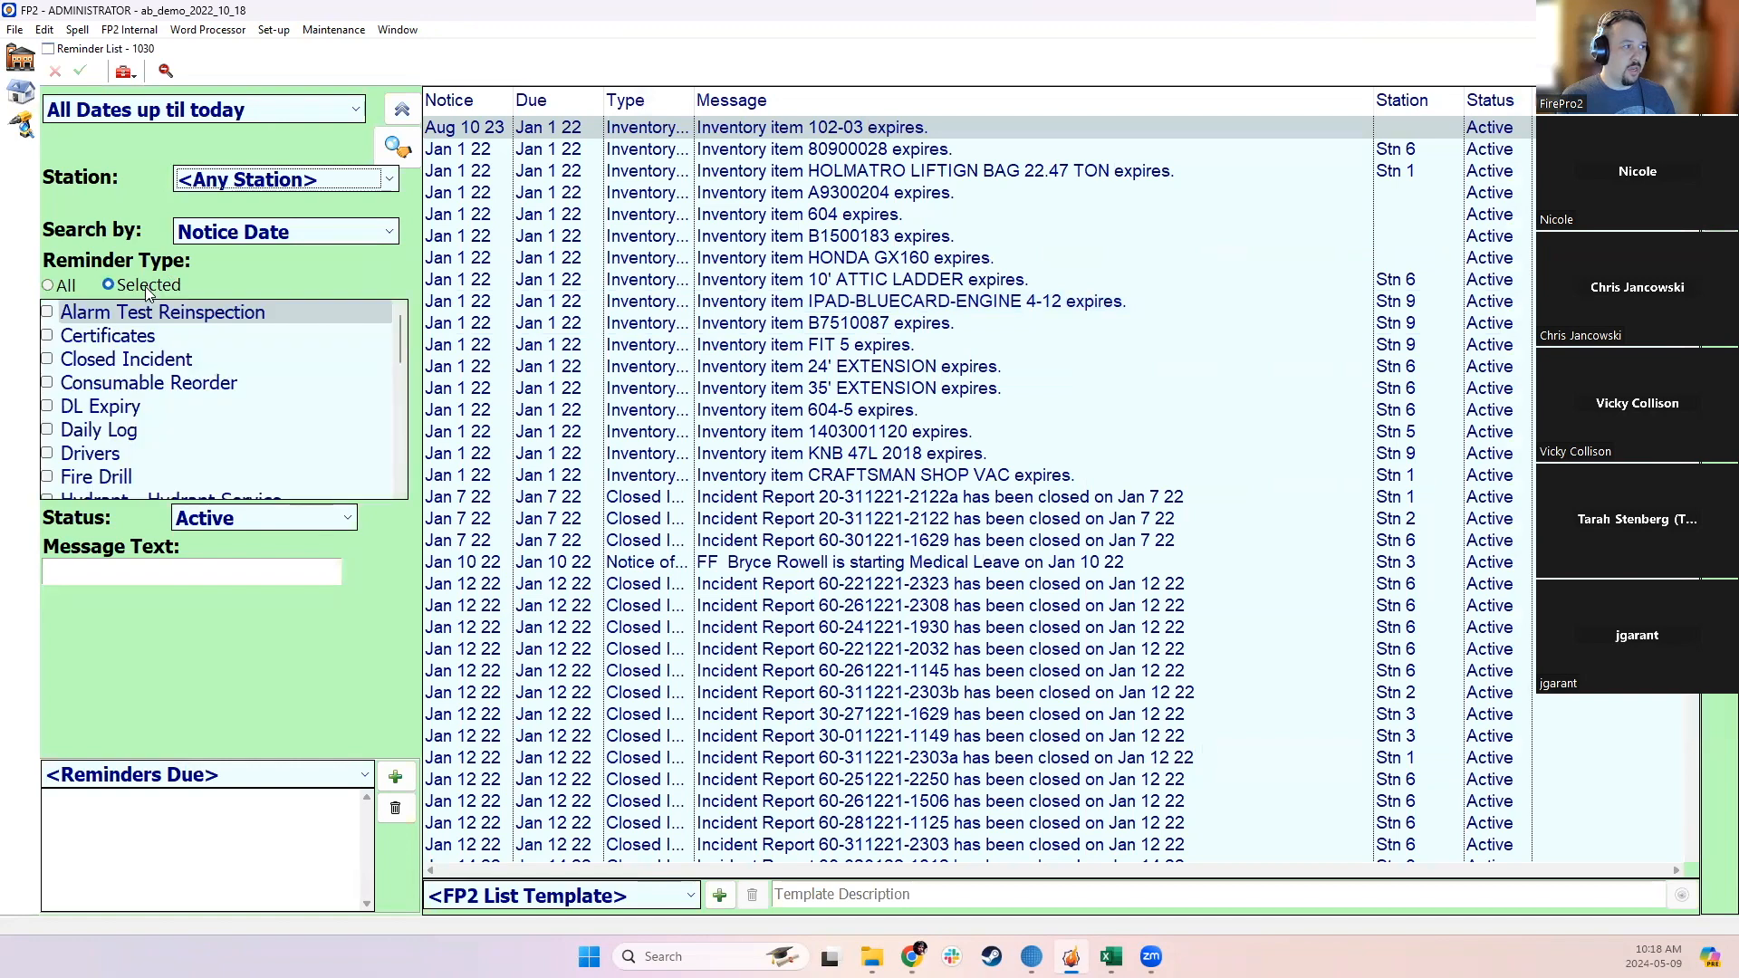
click(48, 337)
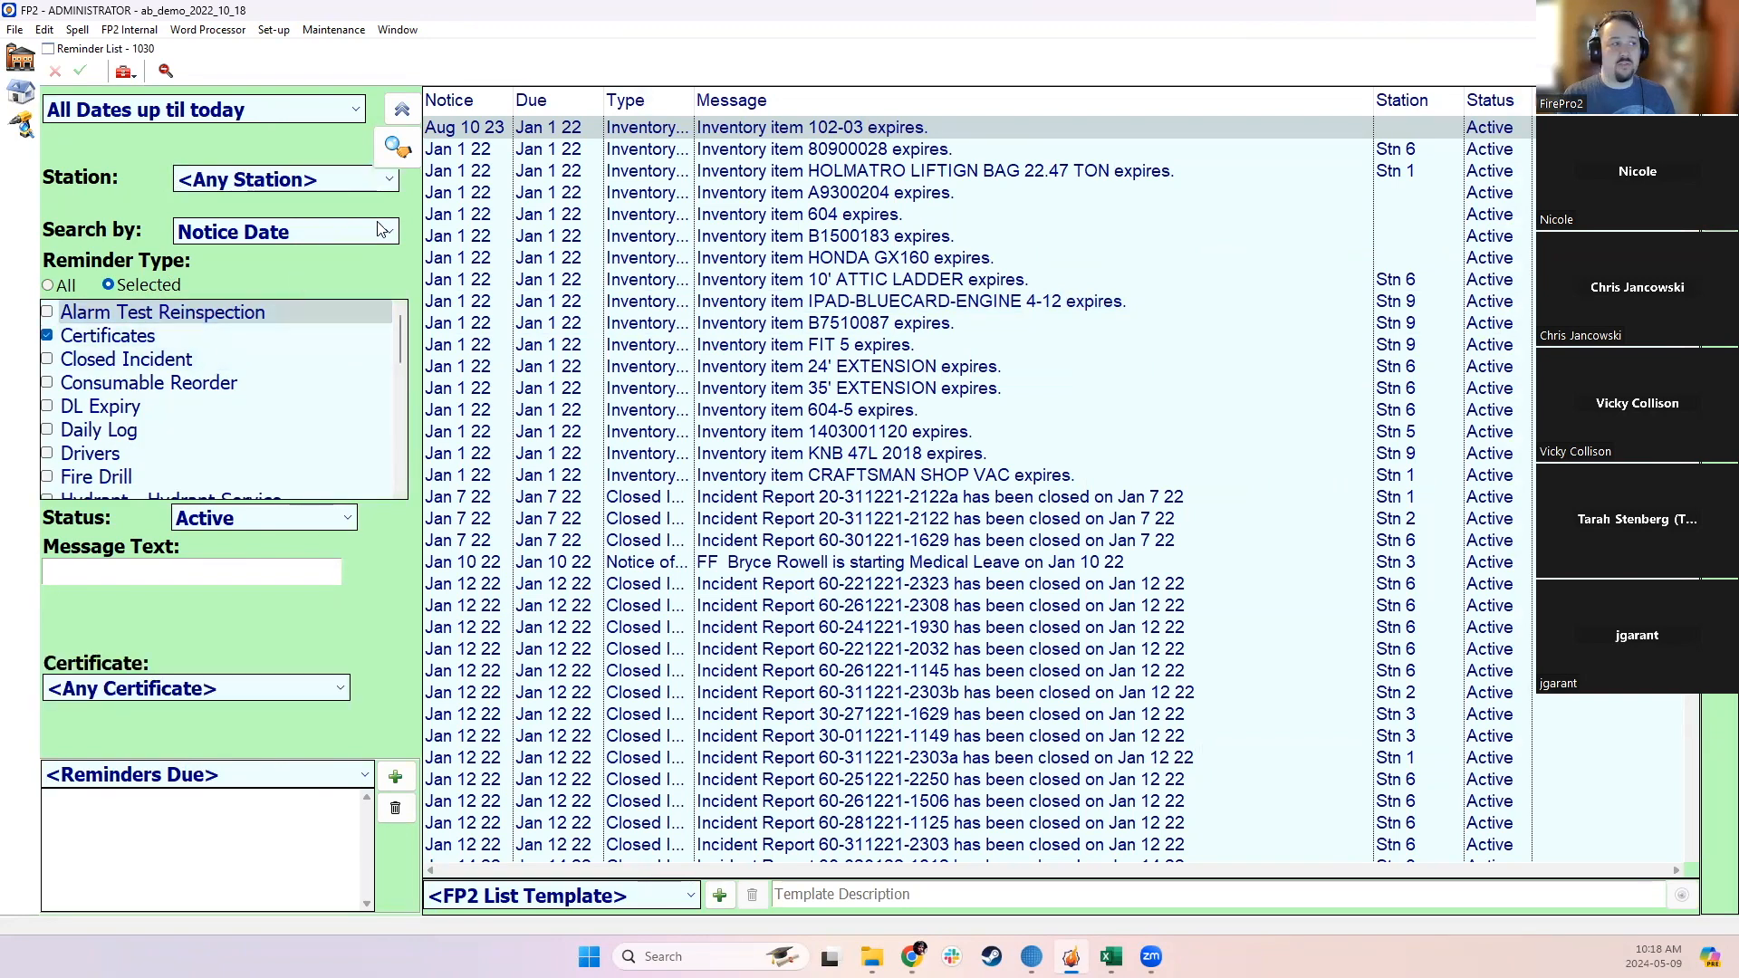
click(401, 152)
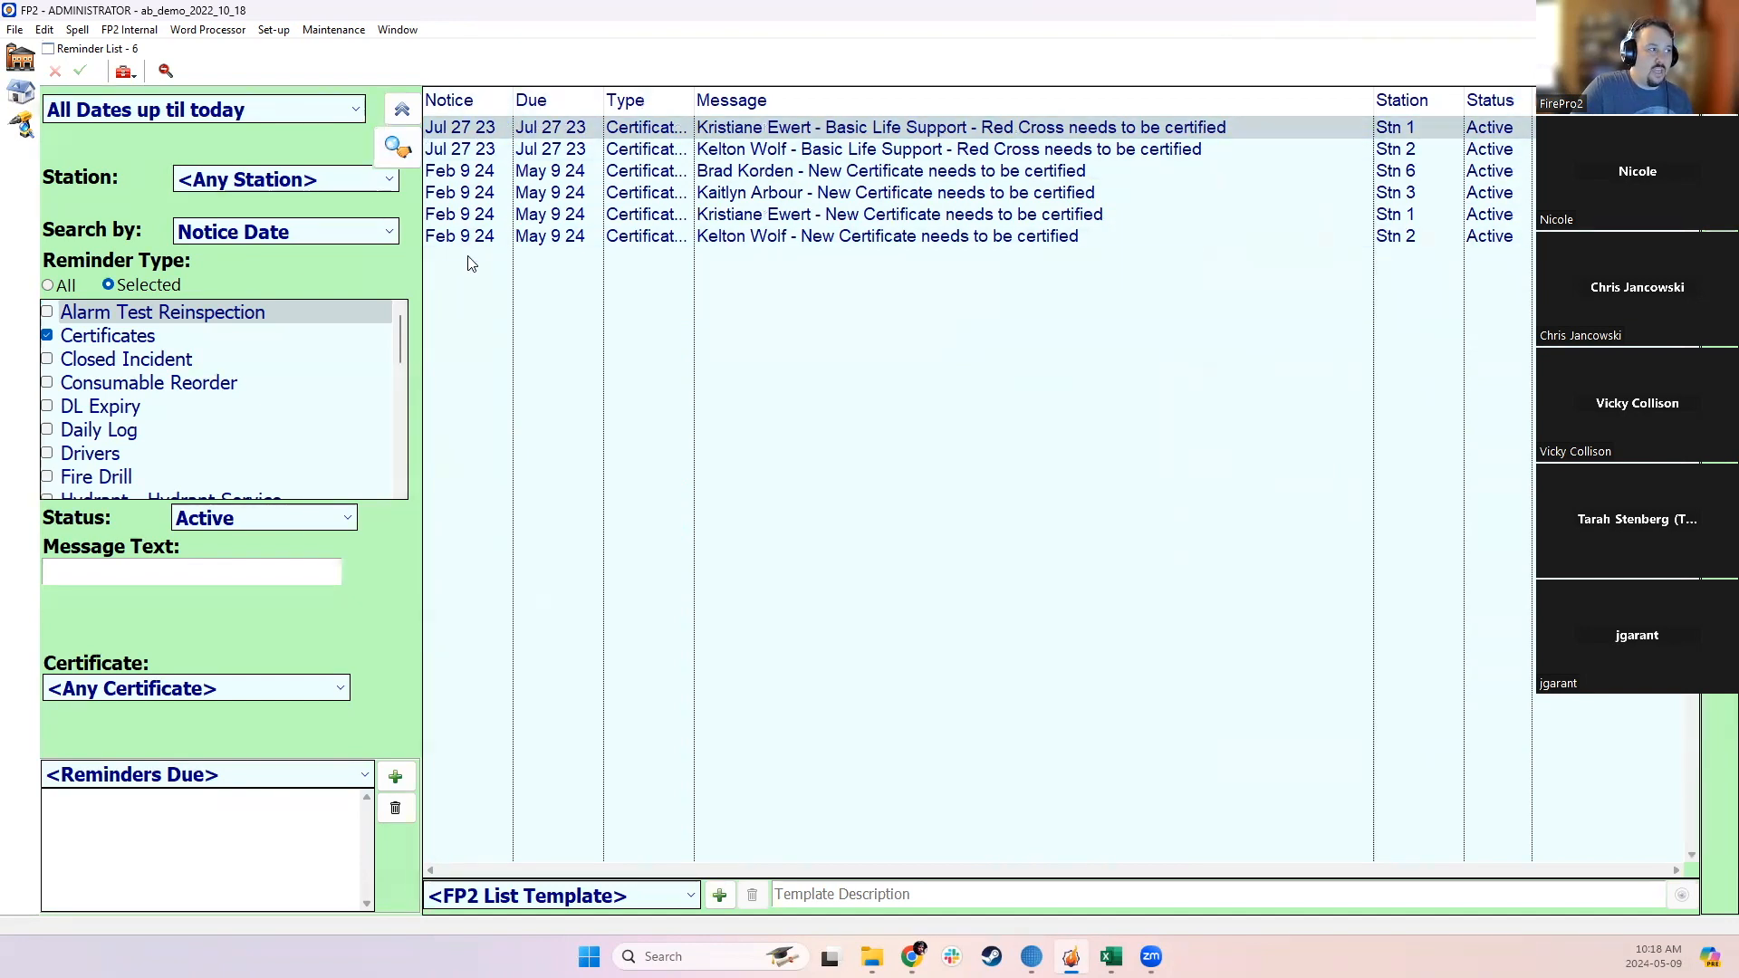
Step: Highlight the New Certificate reminders due May 9 24, widen the Type column to read them, and close the reminder list
click(523, 237)
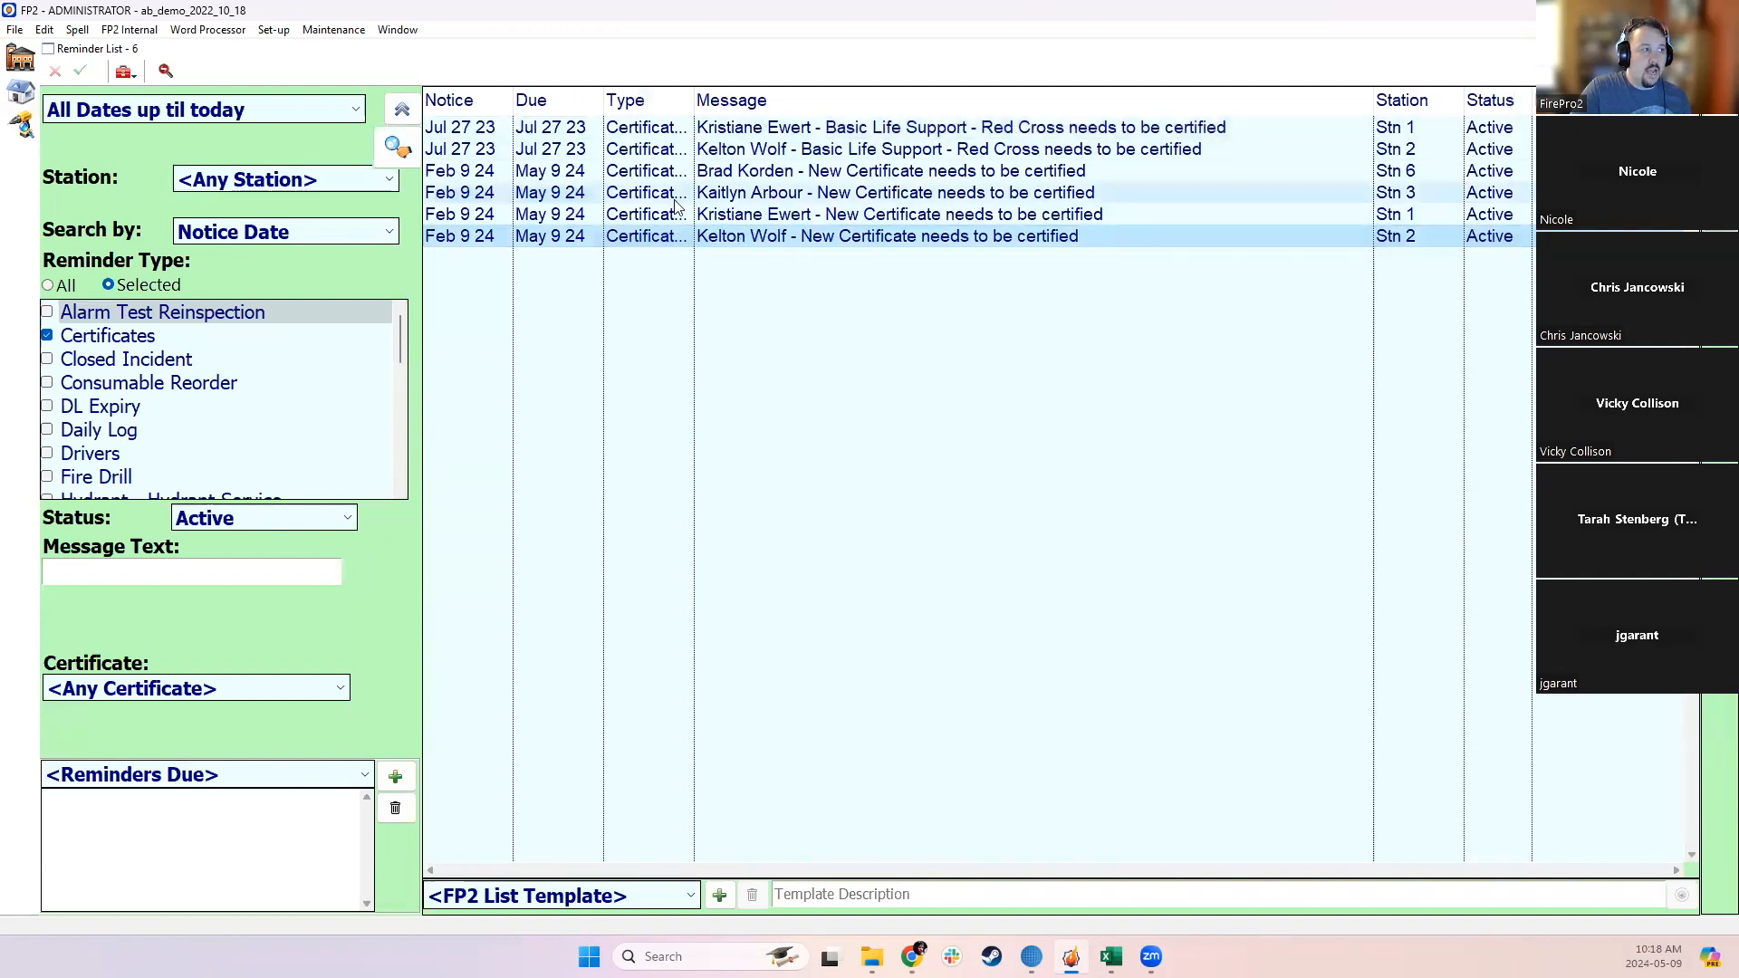
shift+click(533, 172)
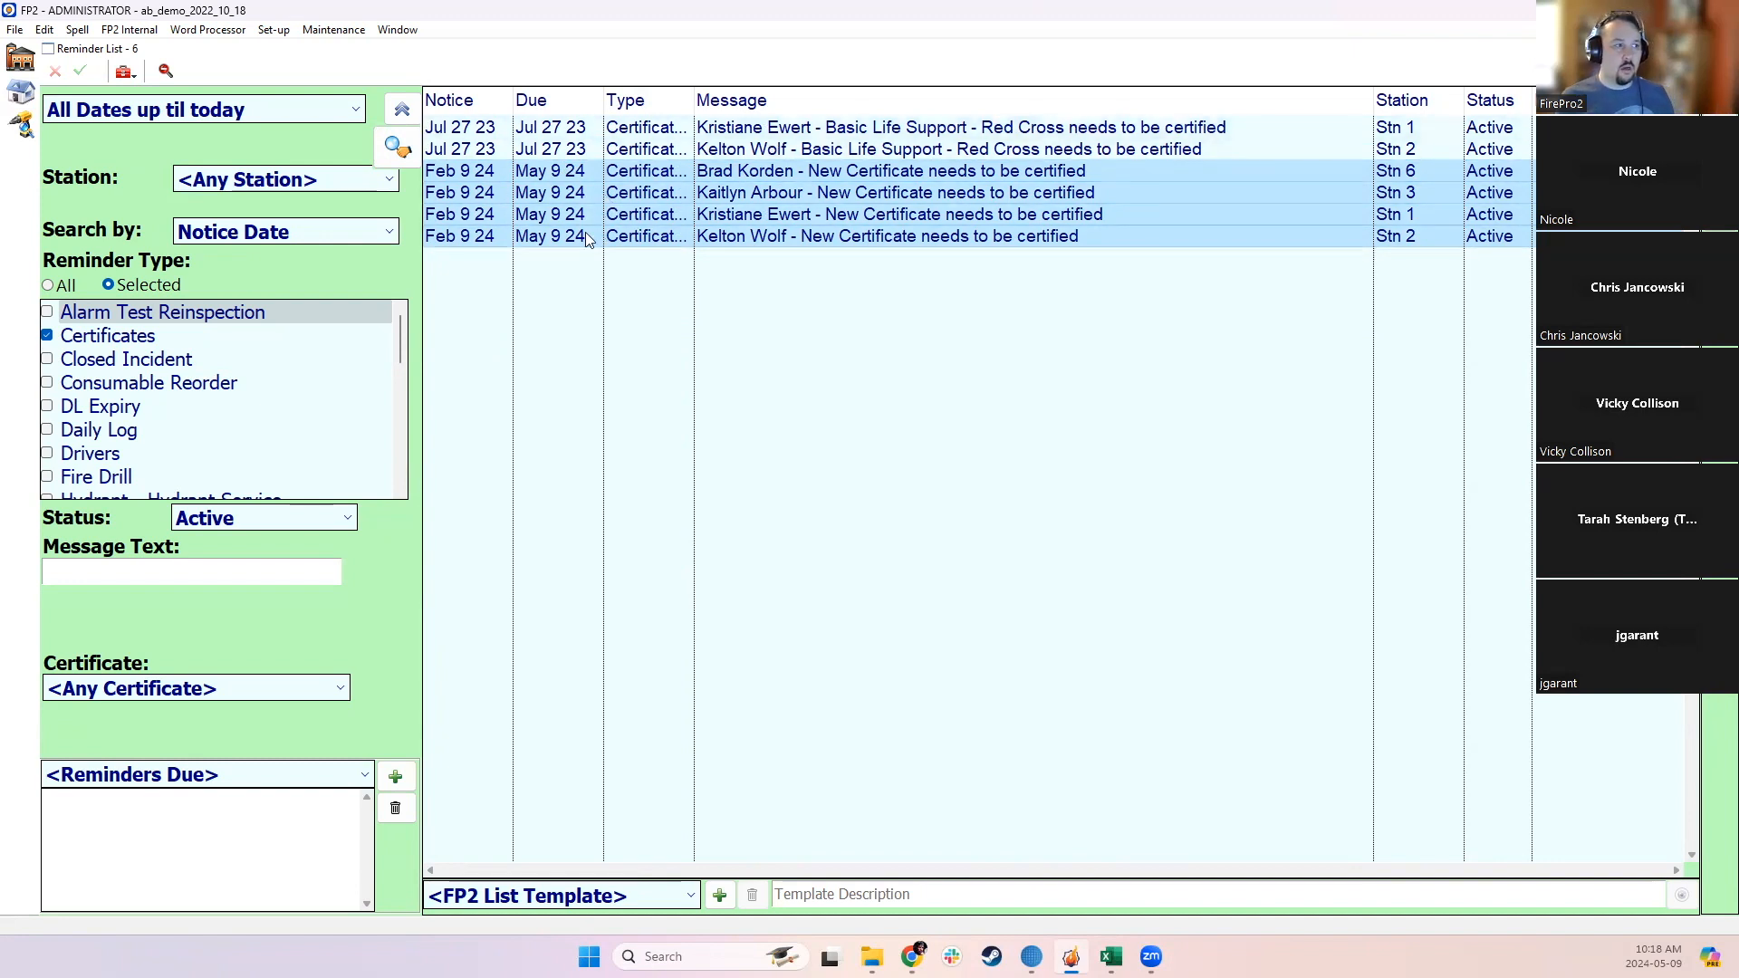
drag(694, 100, 773, 100)
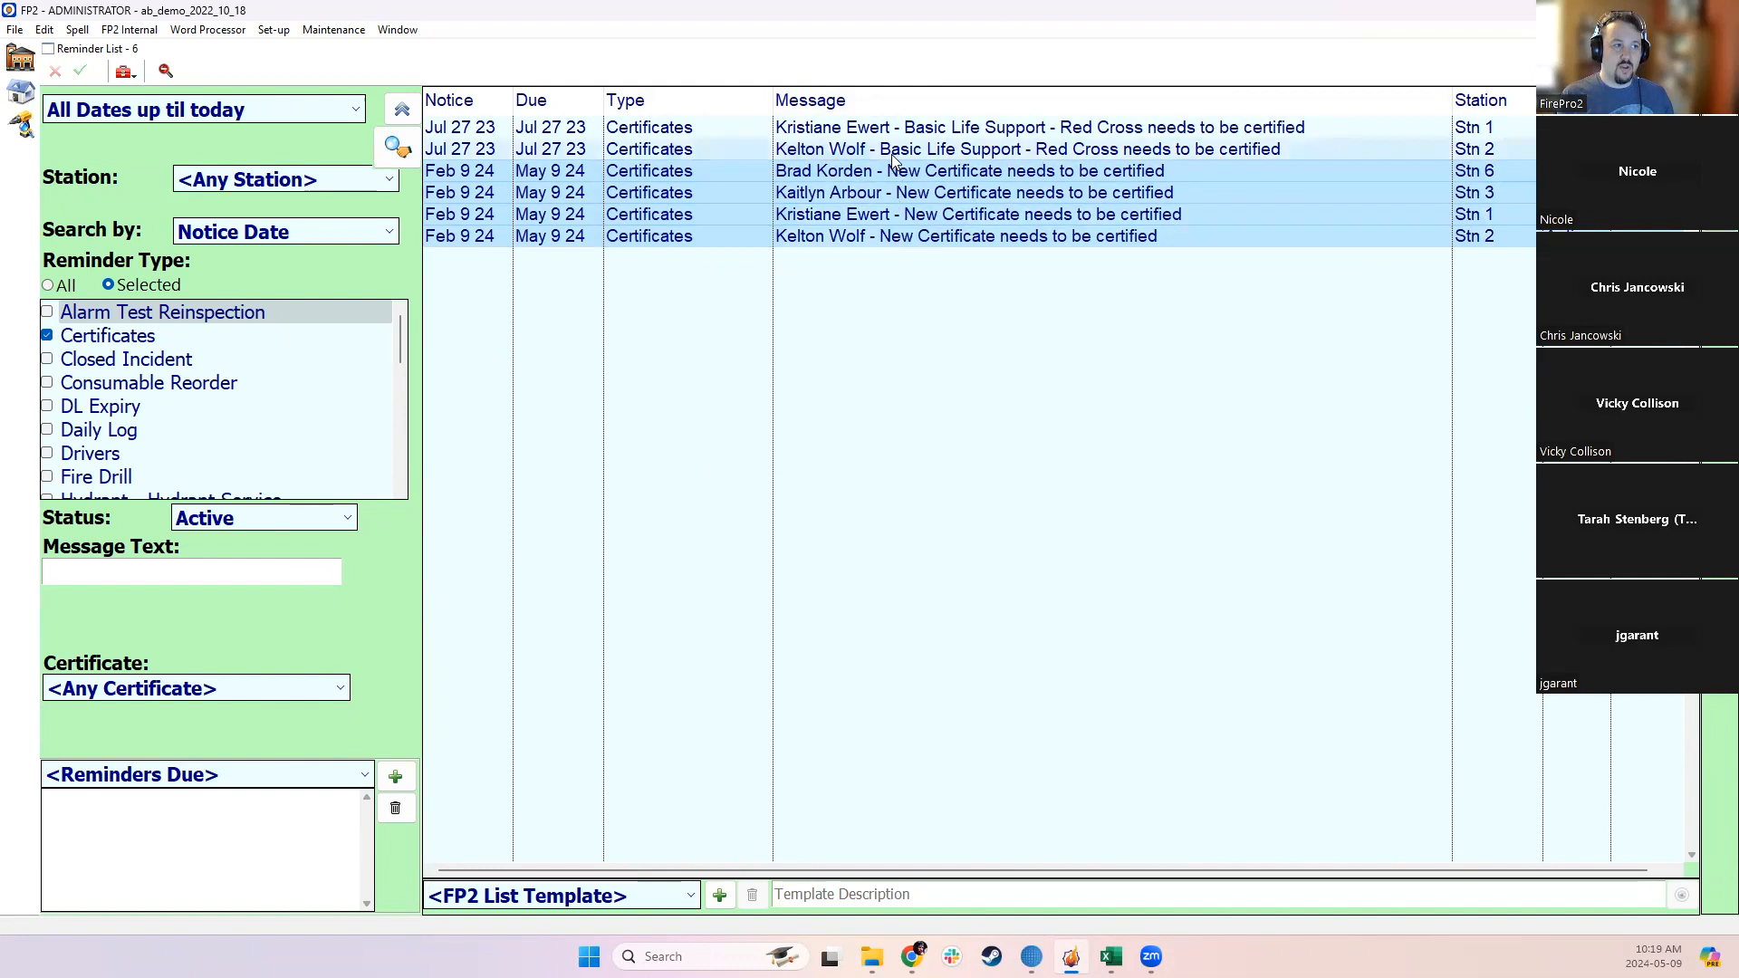
drag(893, 218, 895, 251)
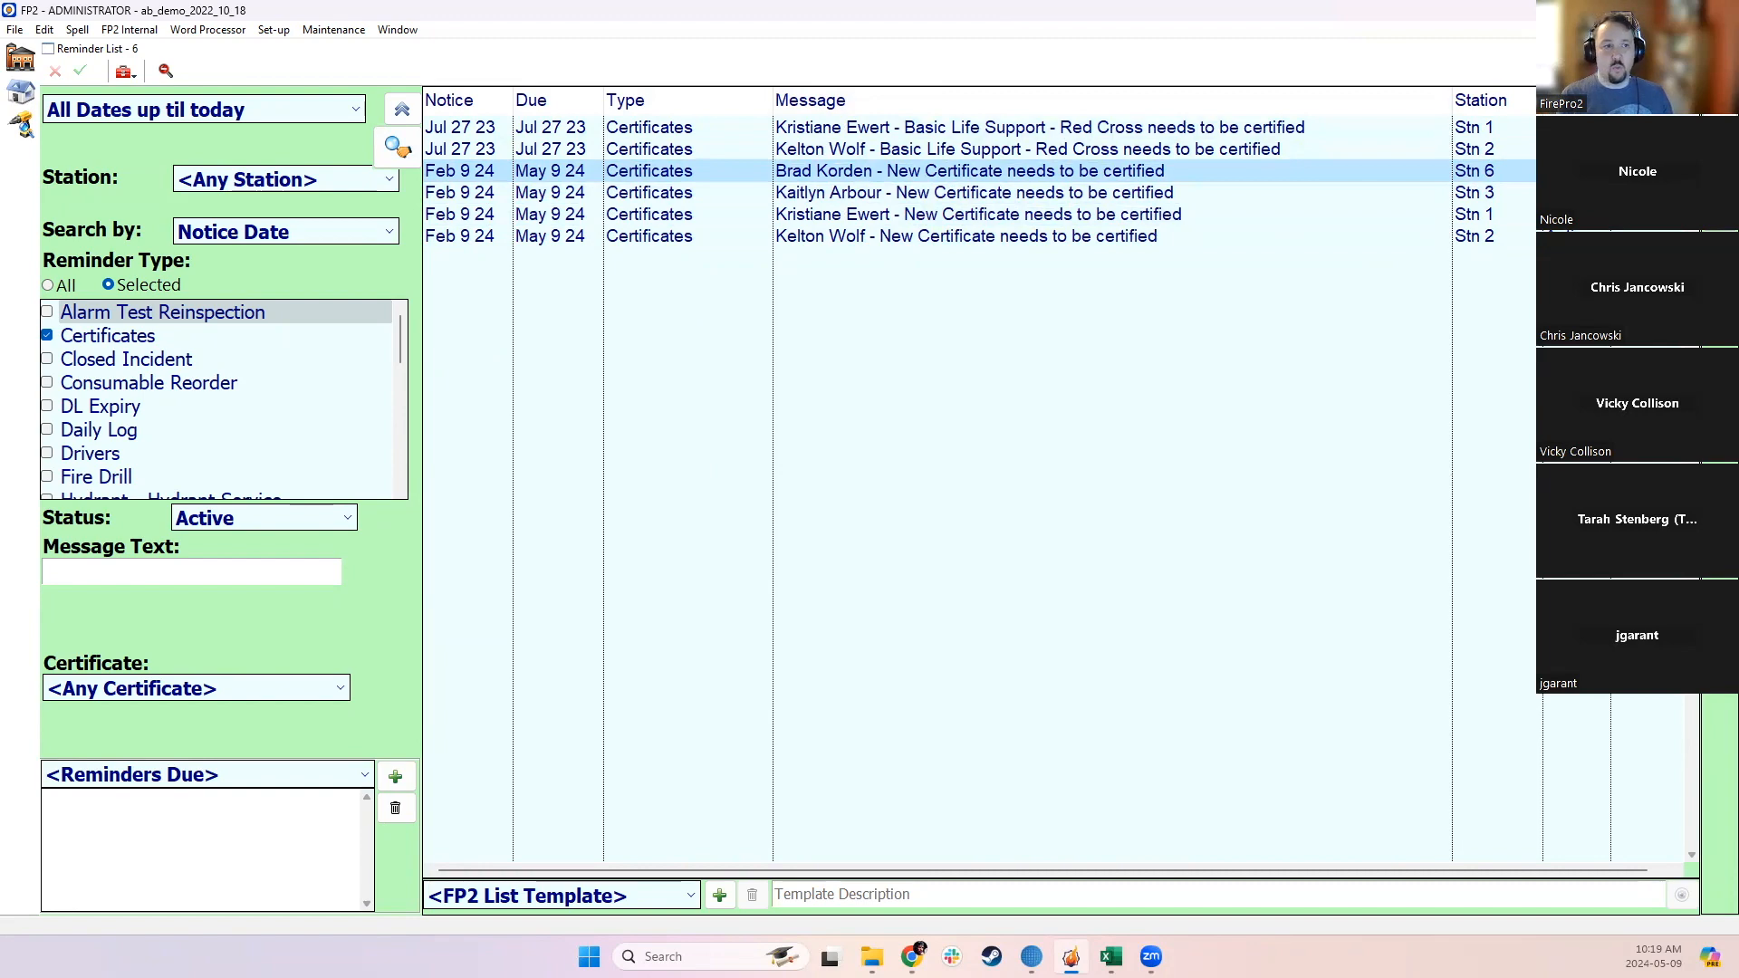
key(ctrl+F4)
Step: Preview the Personnel Missing Mandatory Certificates report for any certificate and everyone in the personnel list, and close the report after reviewing it
click(502, 197)
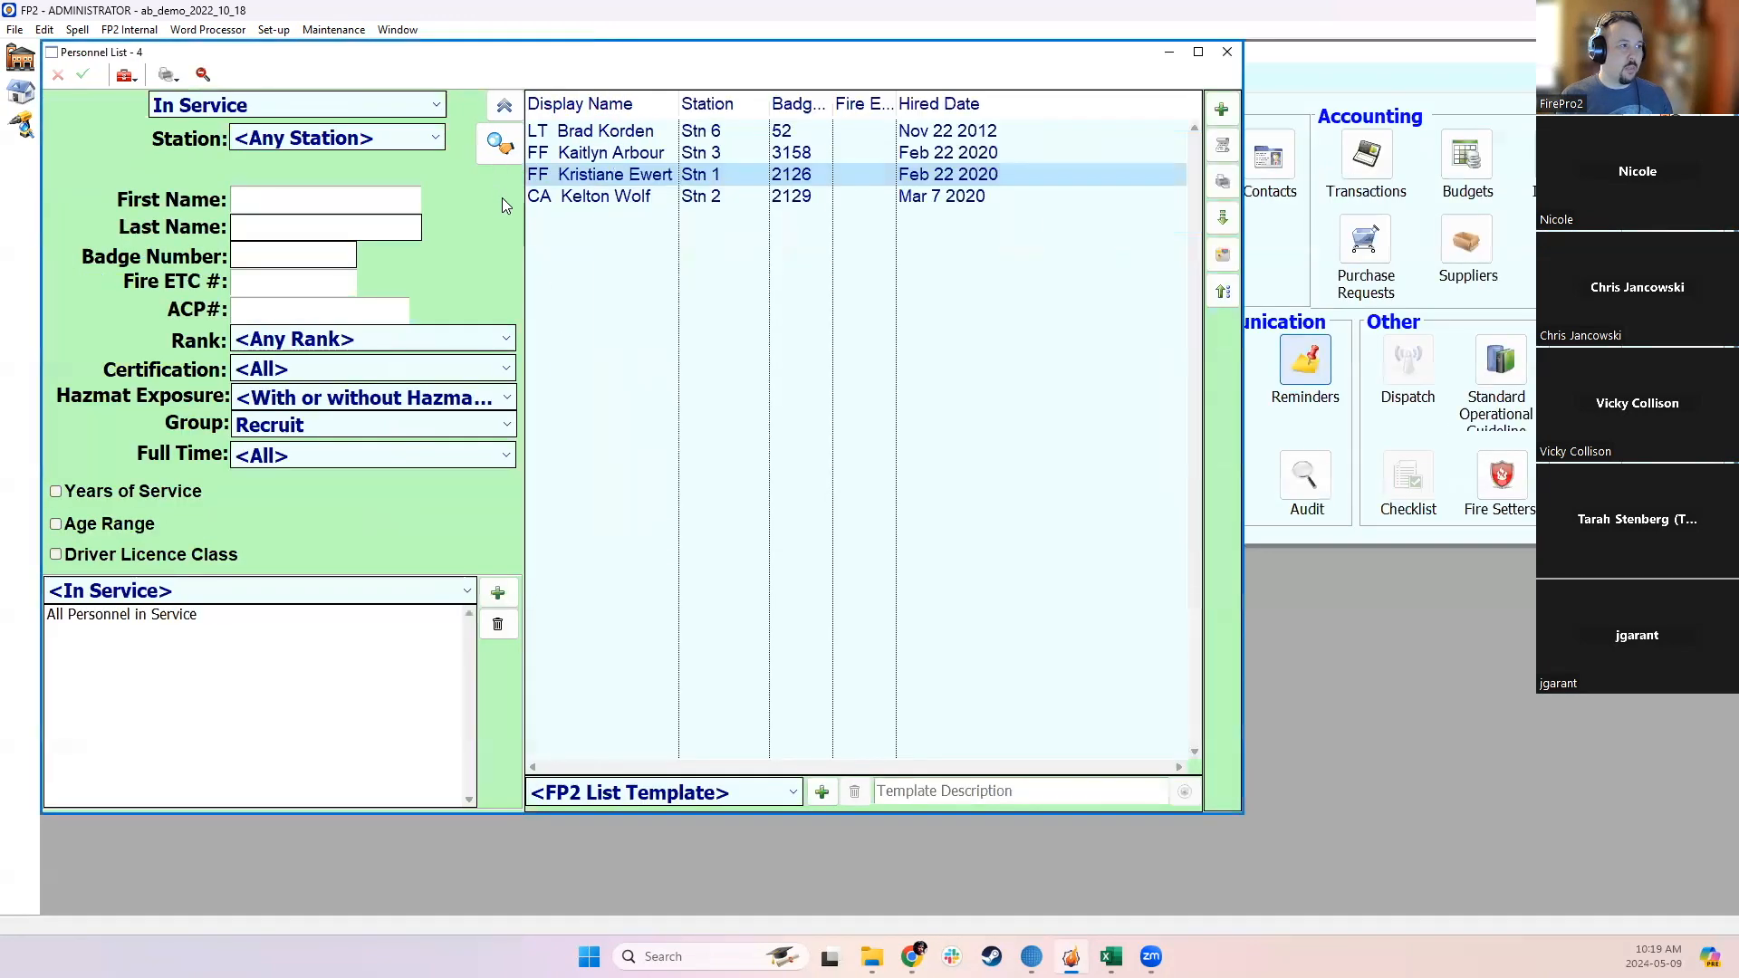
click(1223, 183)
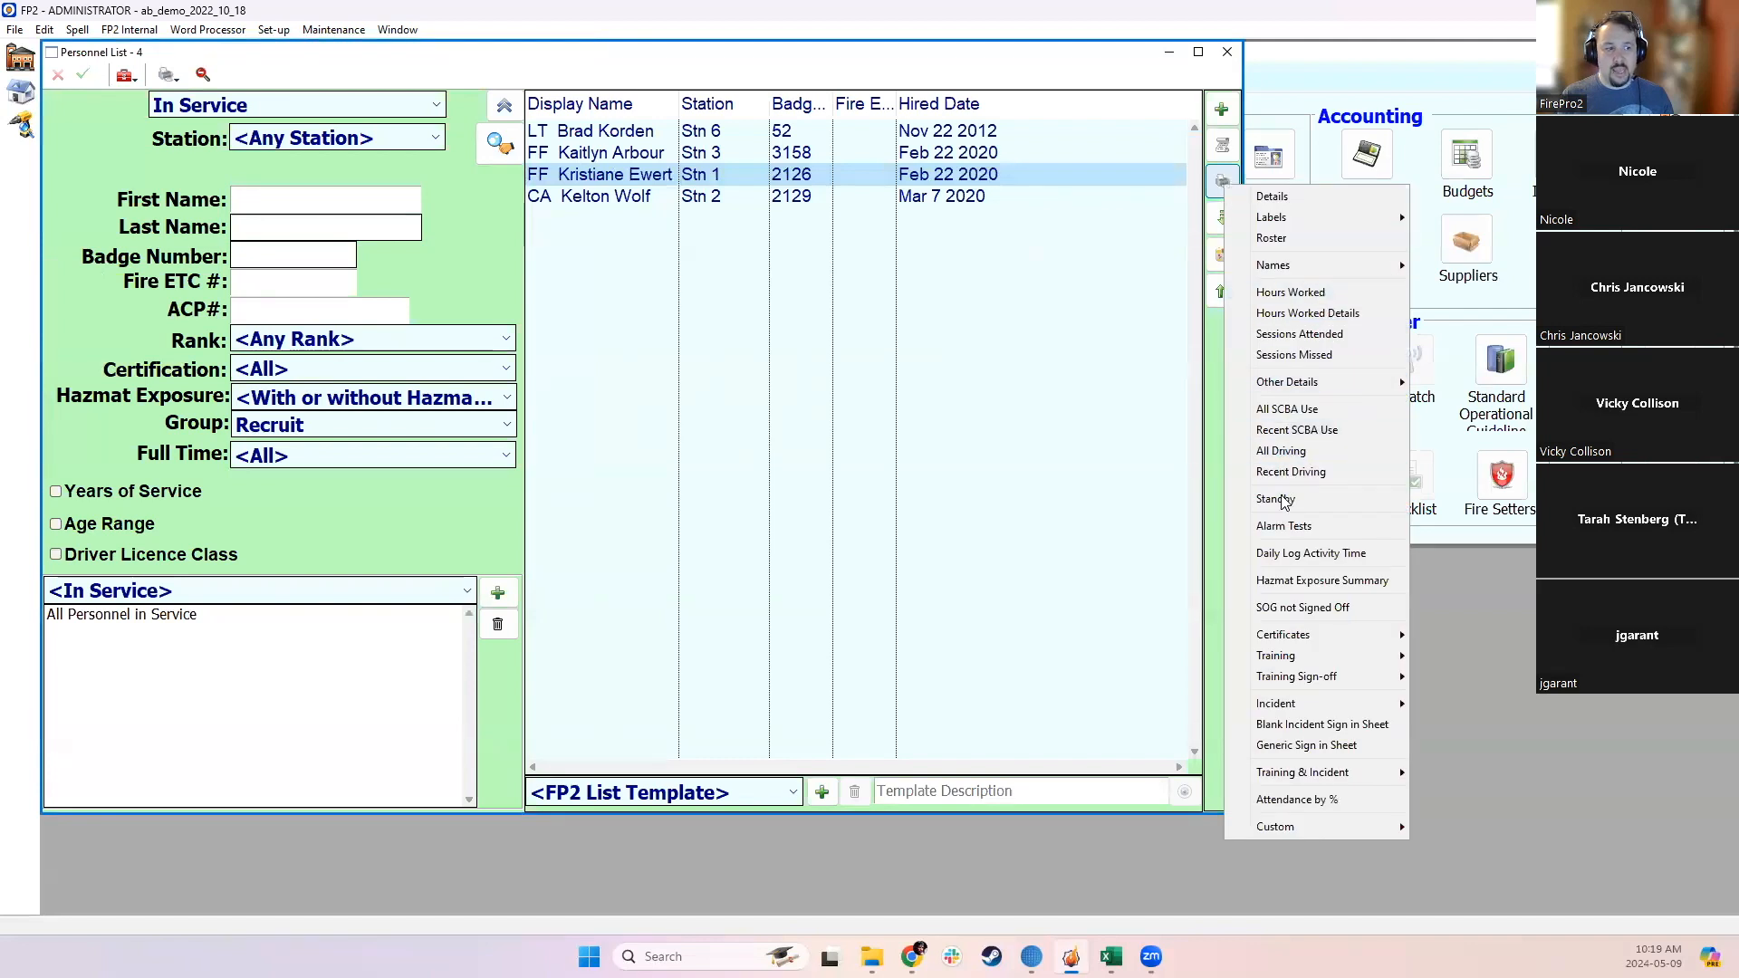
mouse_move(1300, 638)
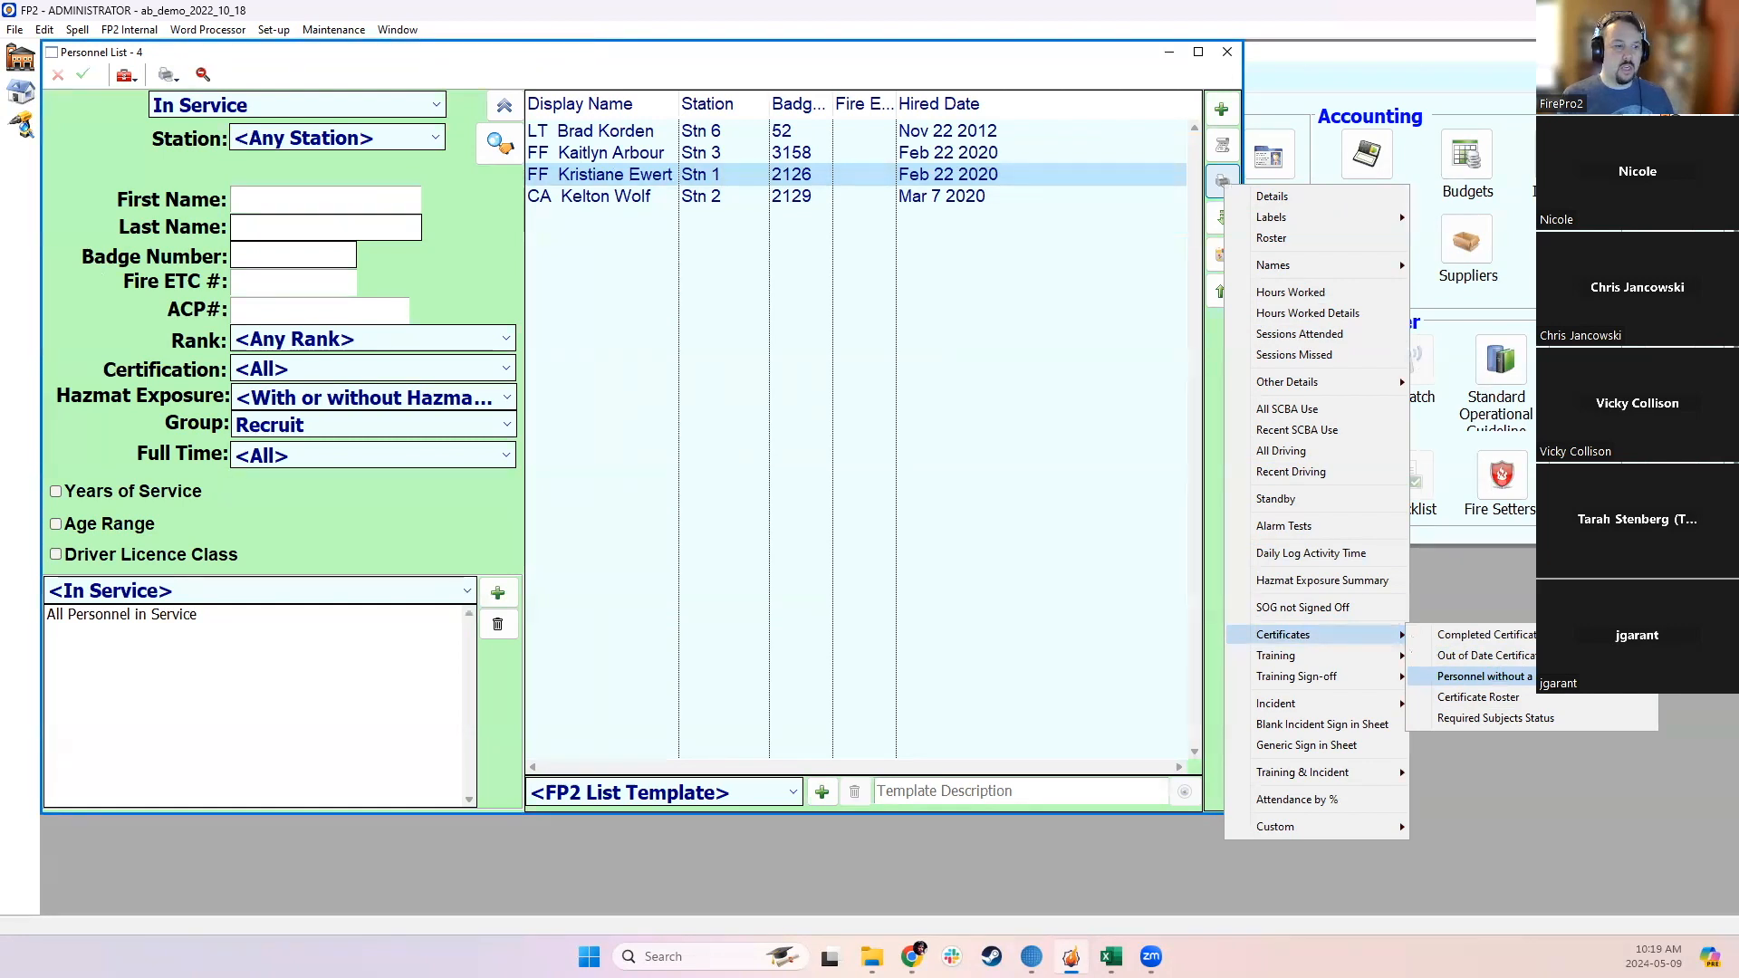
click(1500, 686)
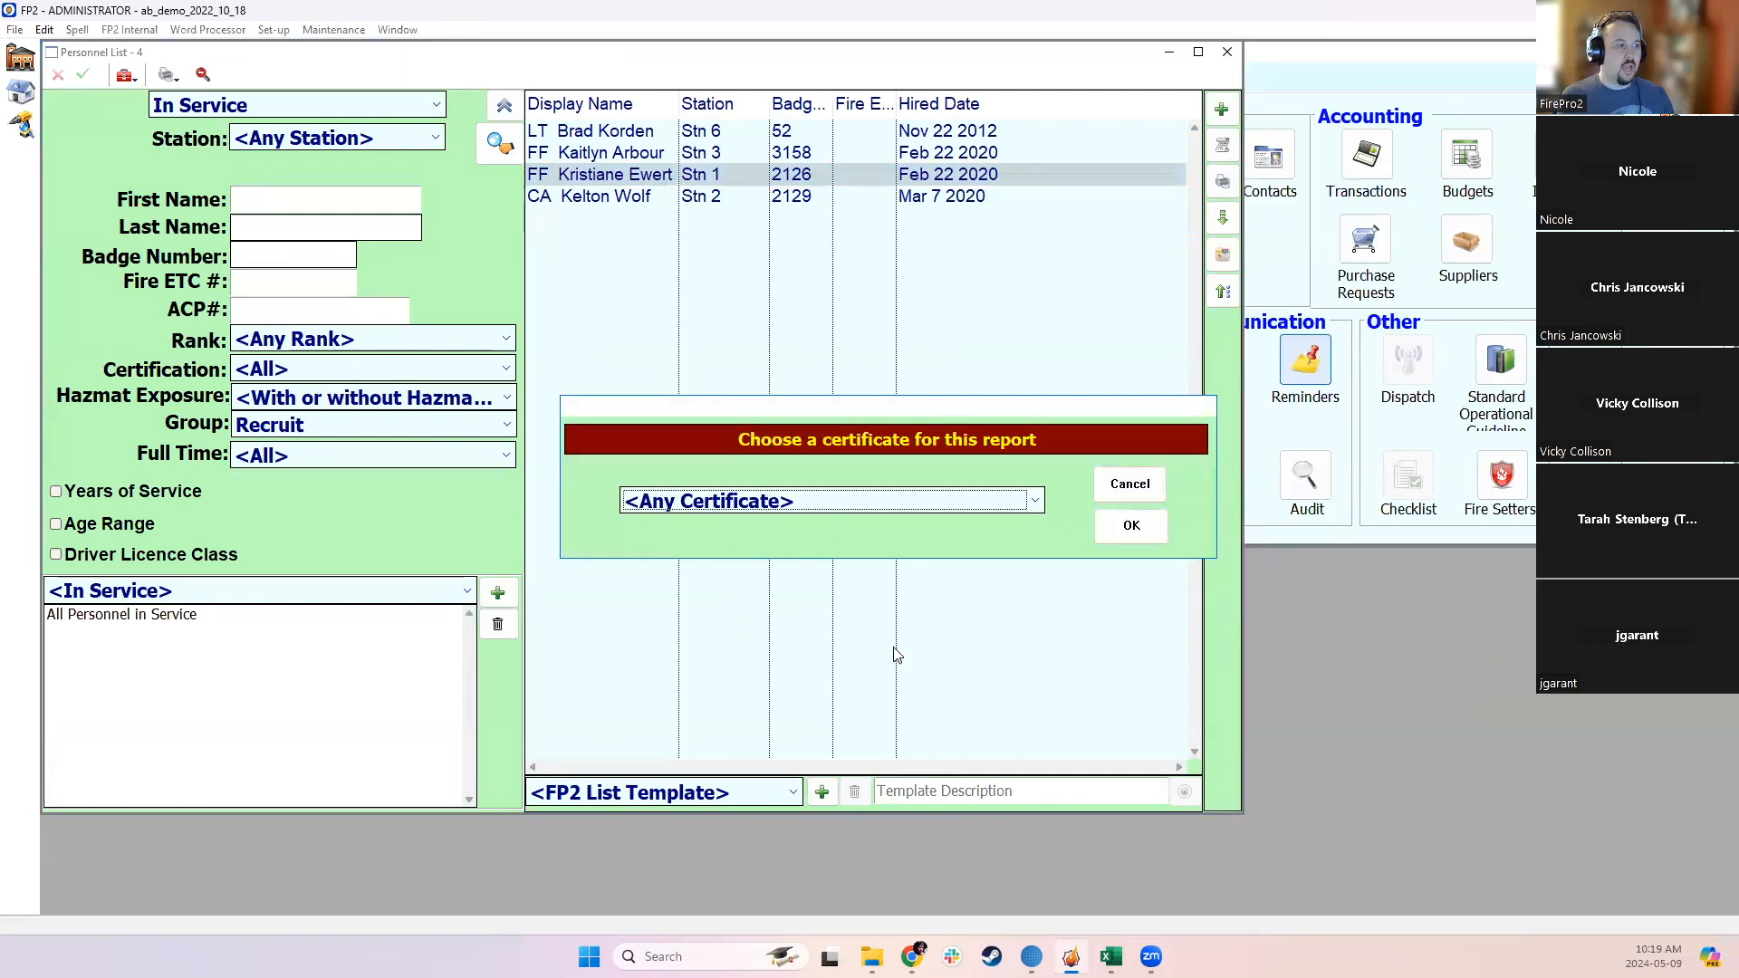
click(966, 507)
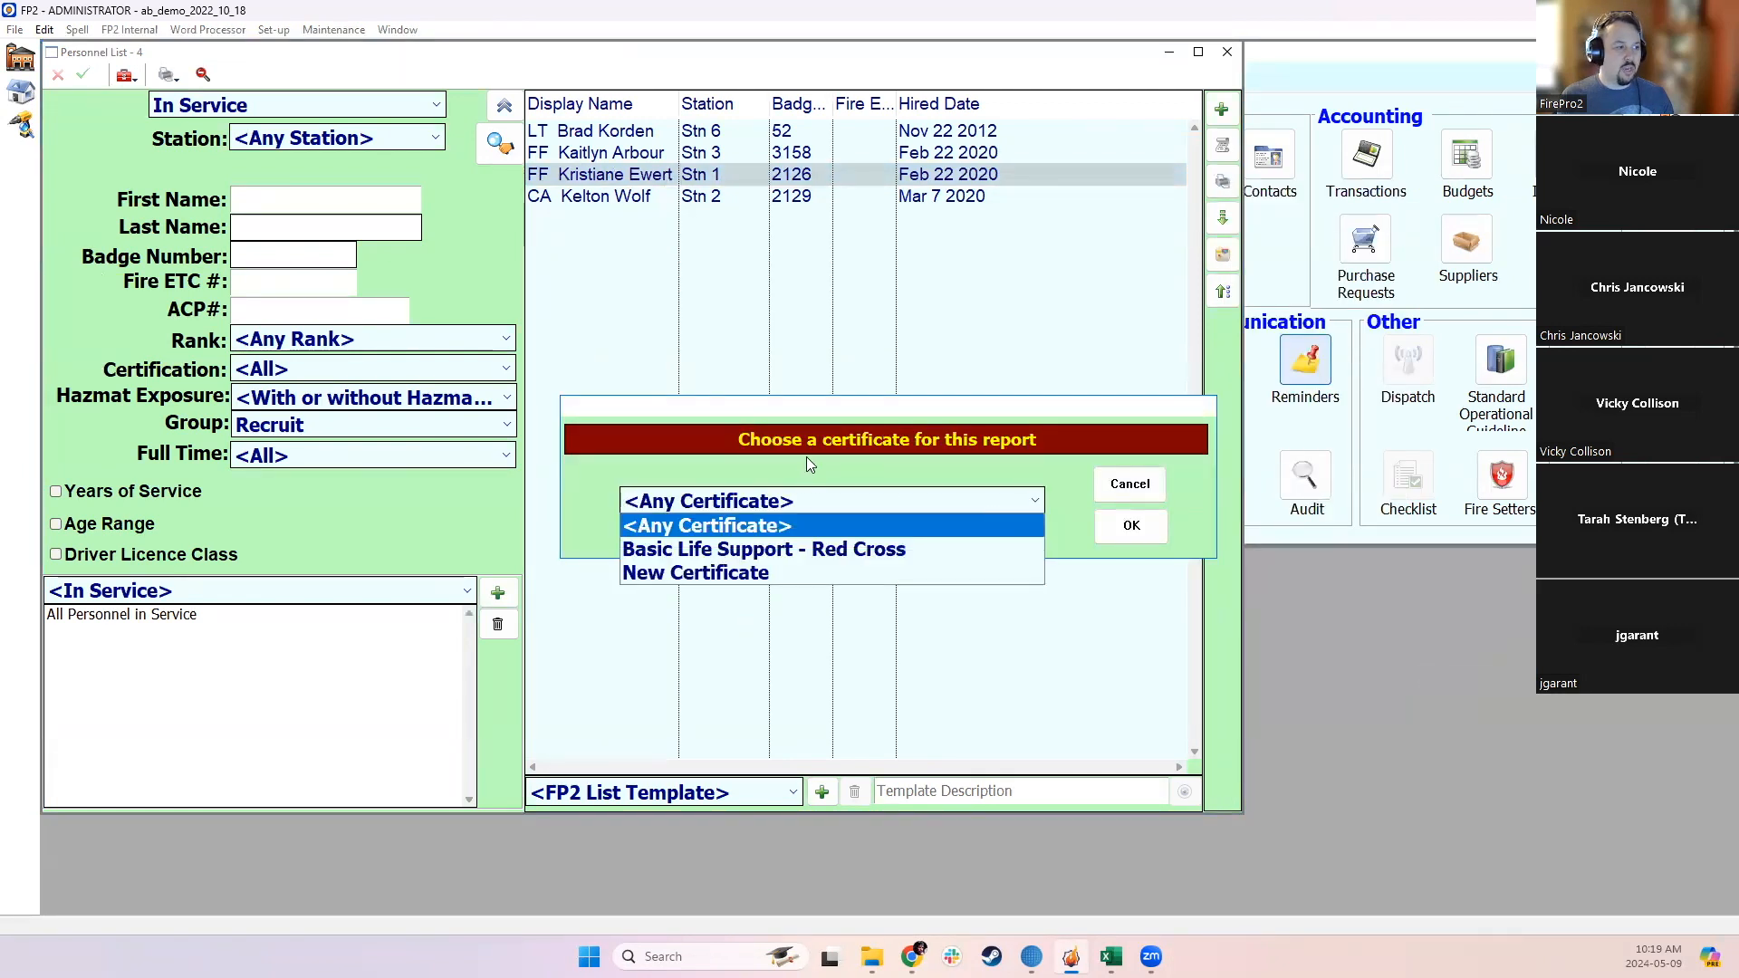
click(775, 500)
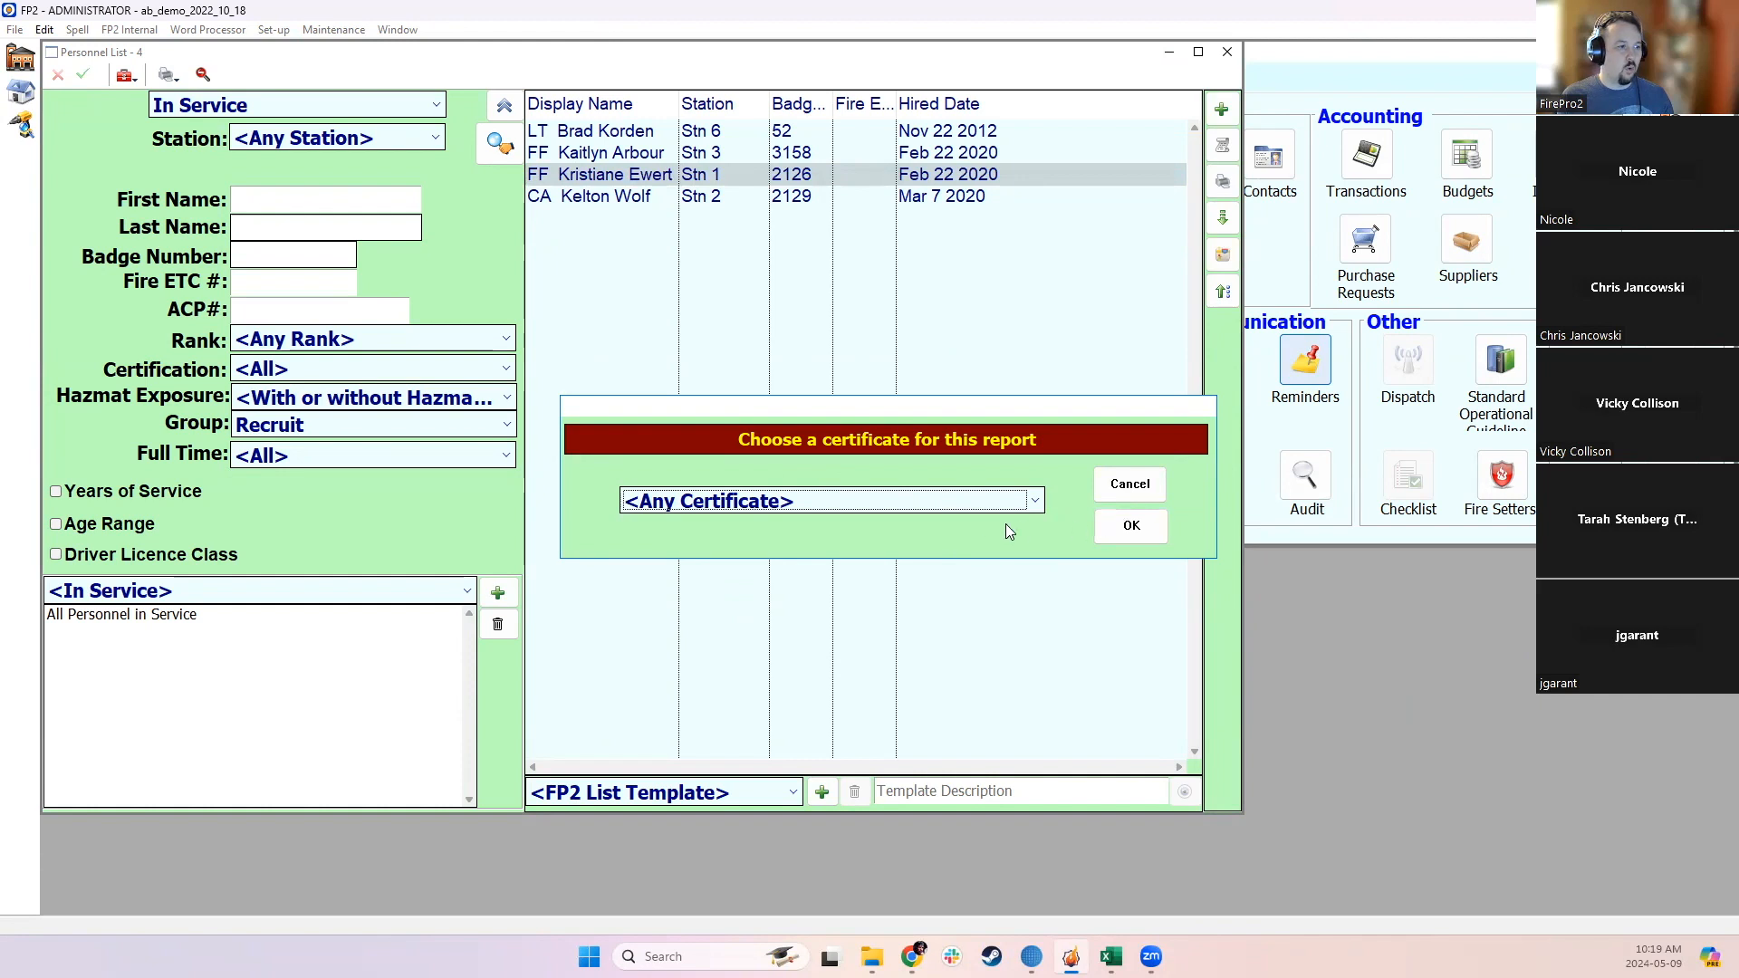
click(1030, 503)
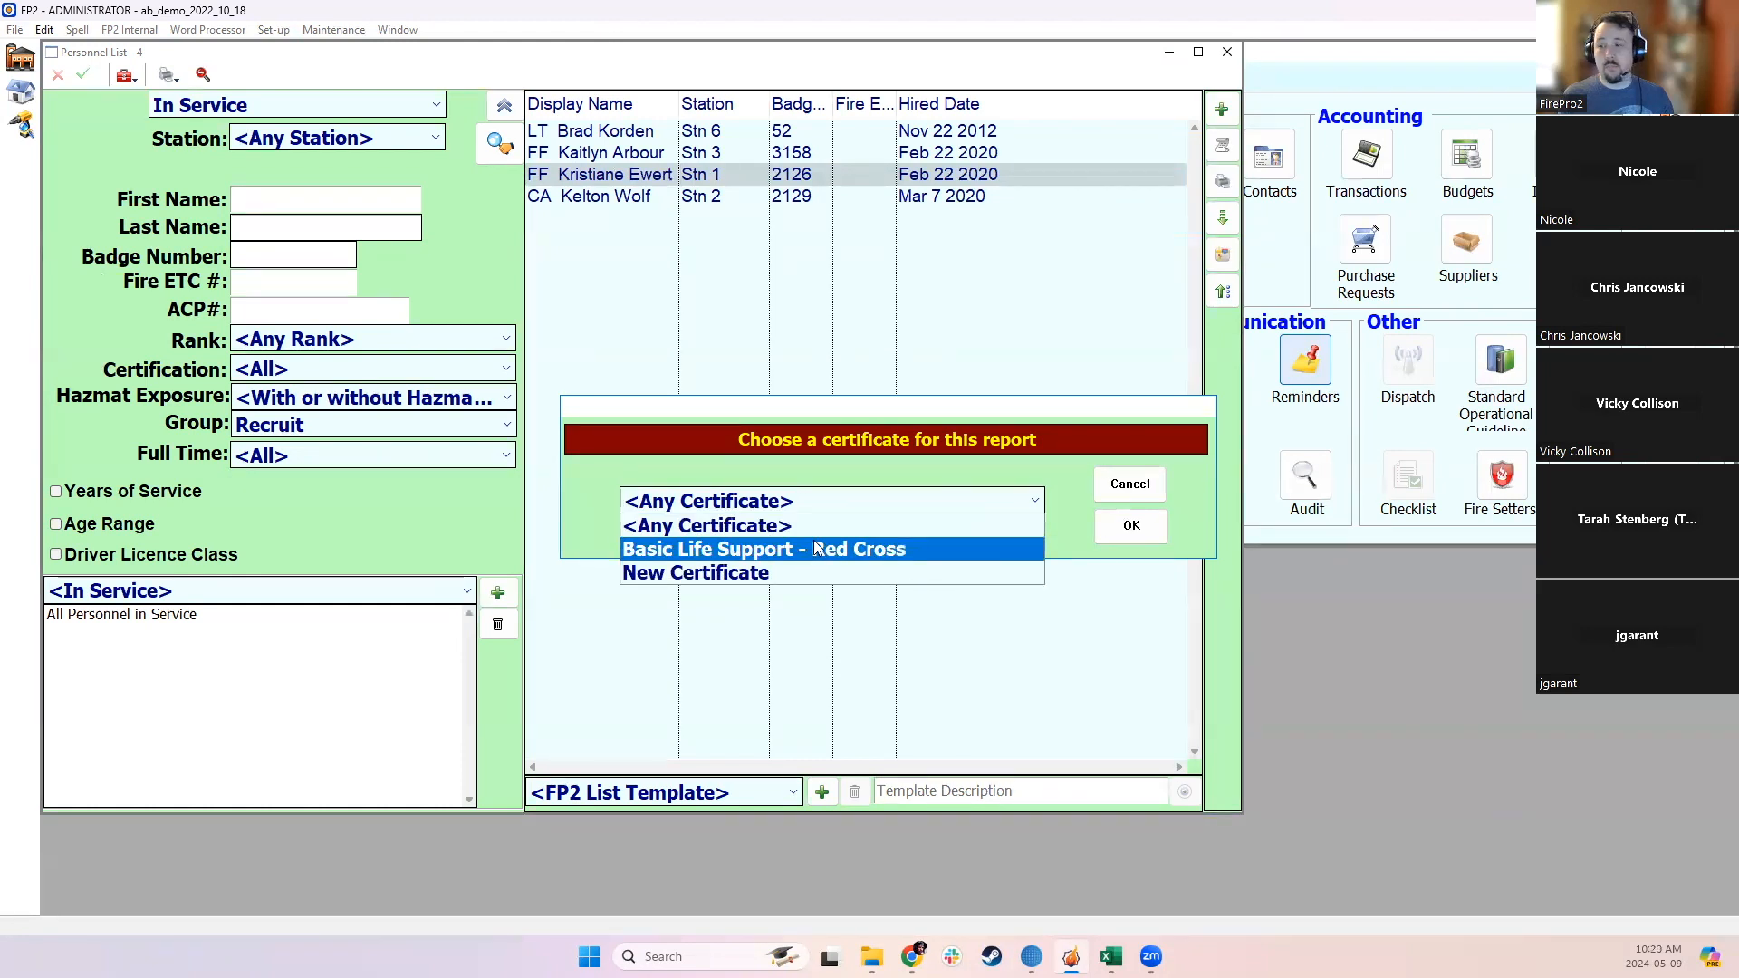
click(806, 466)
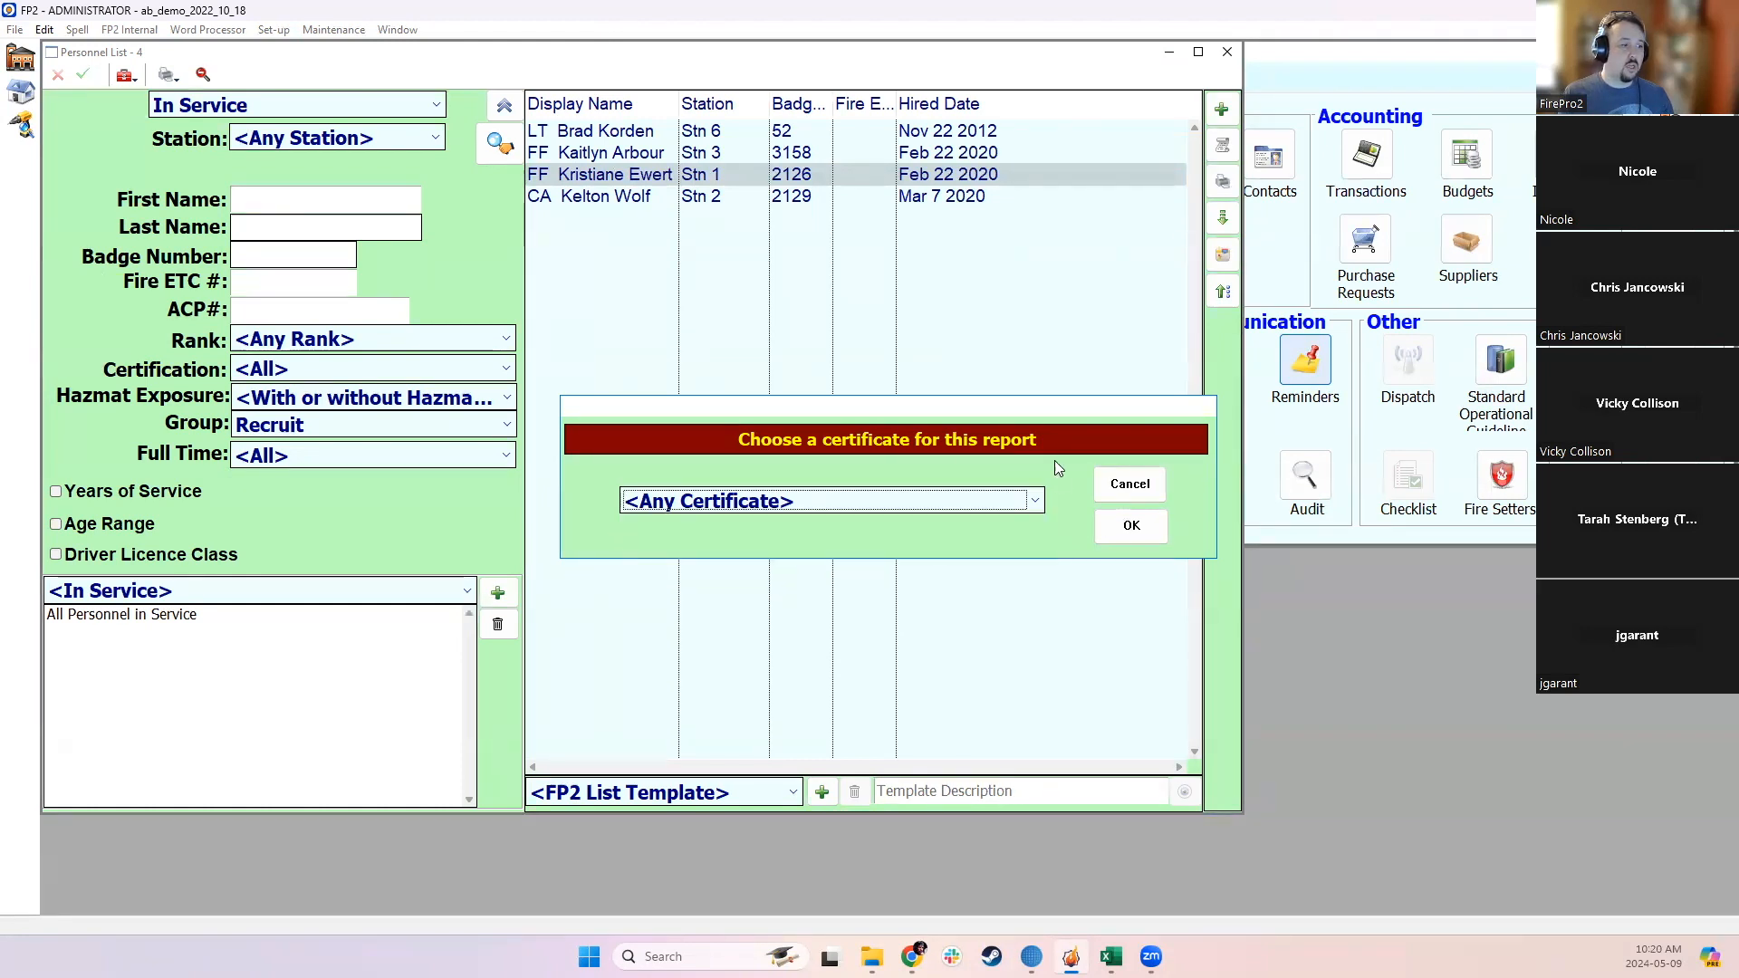
click(1101, 533)
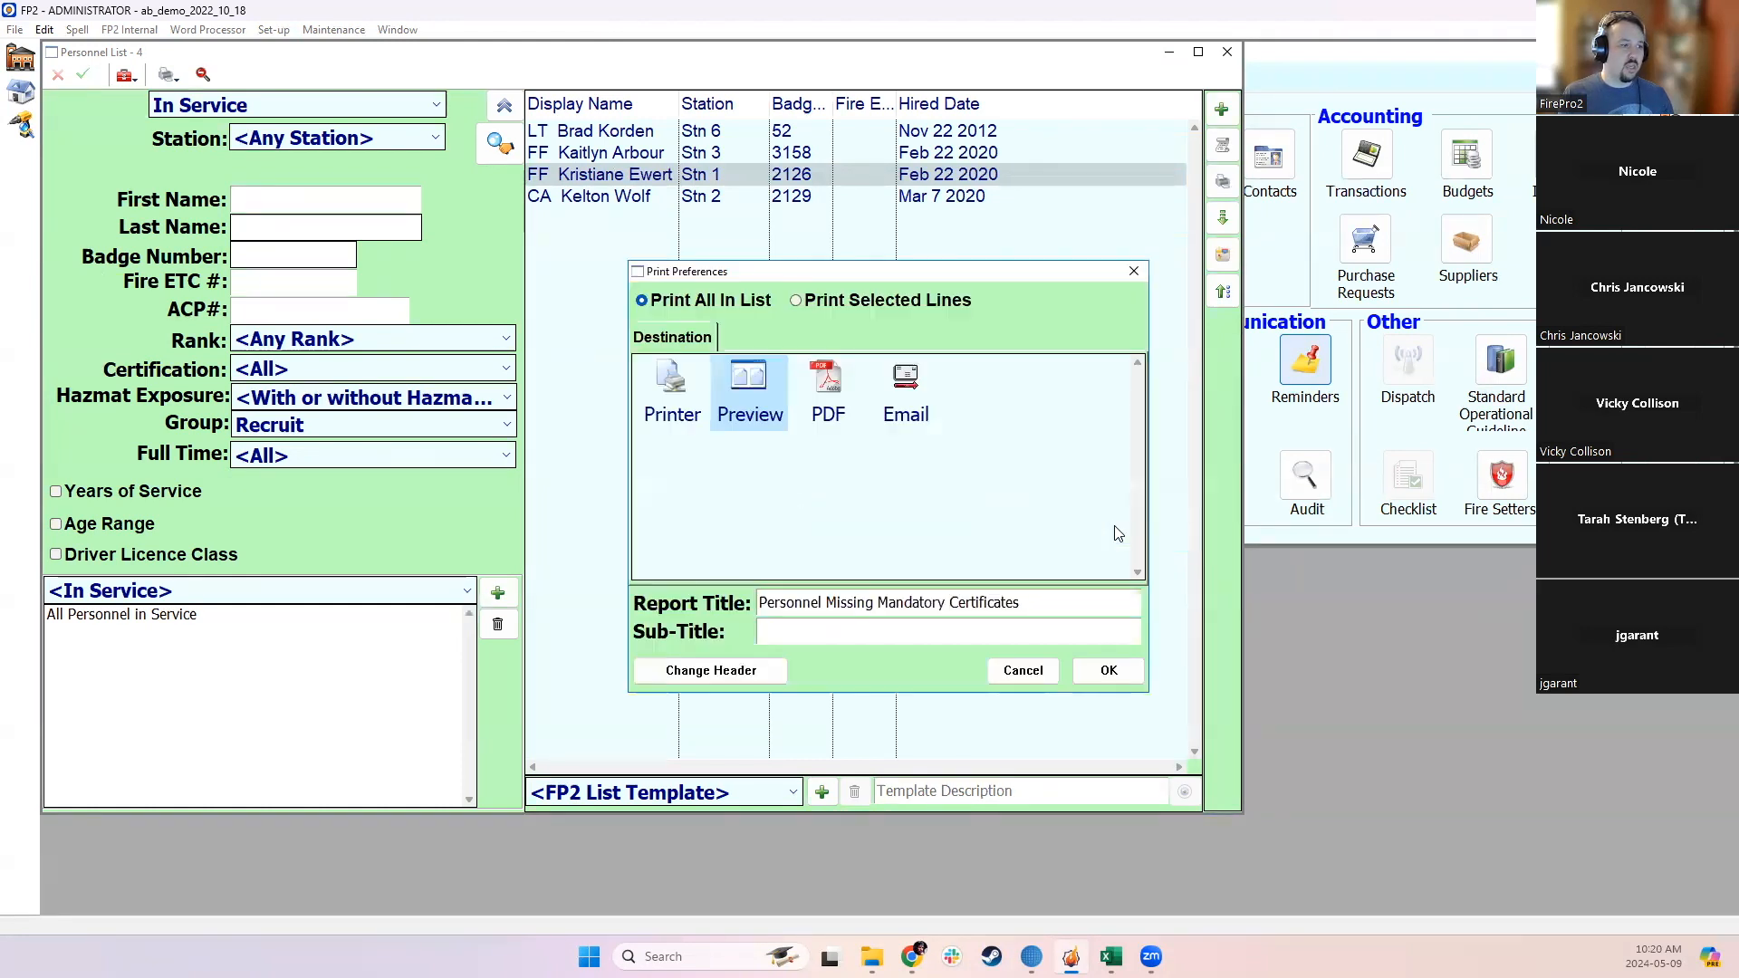
click(1107, 672)
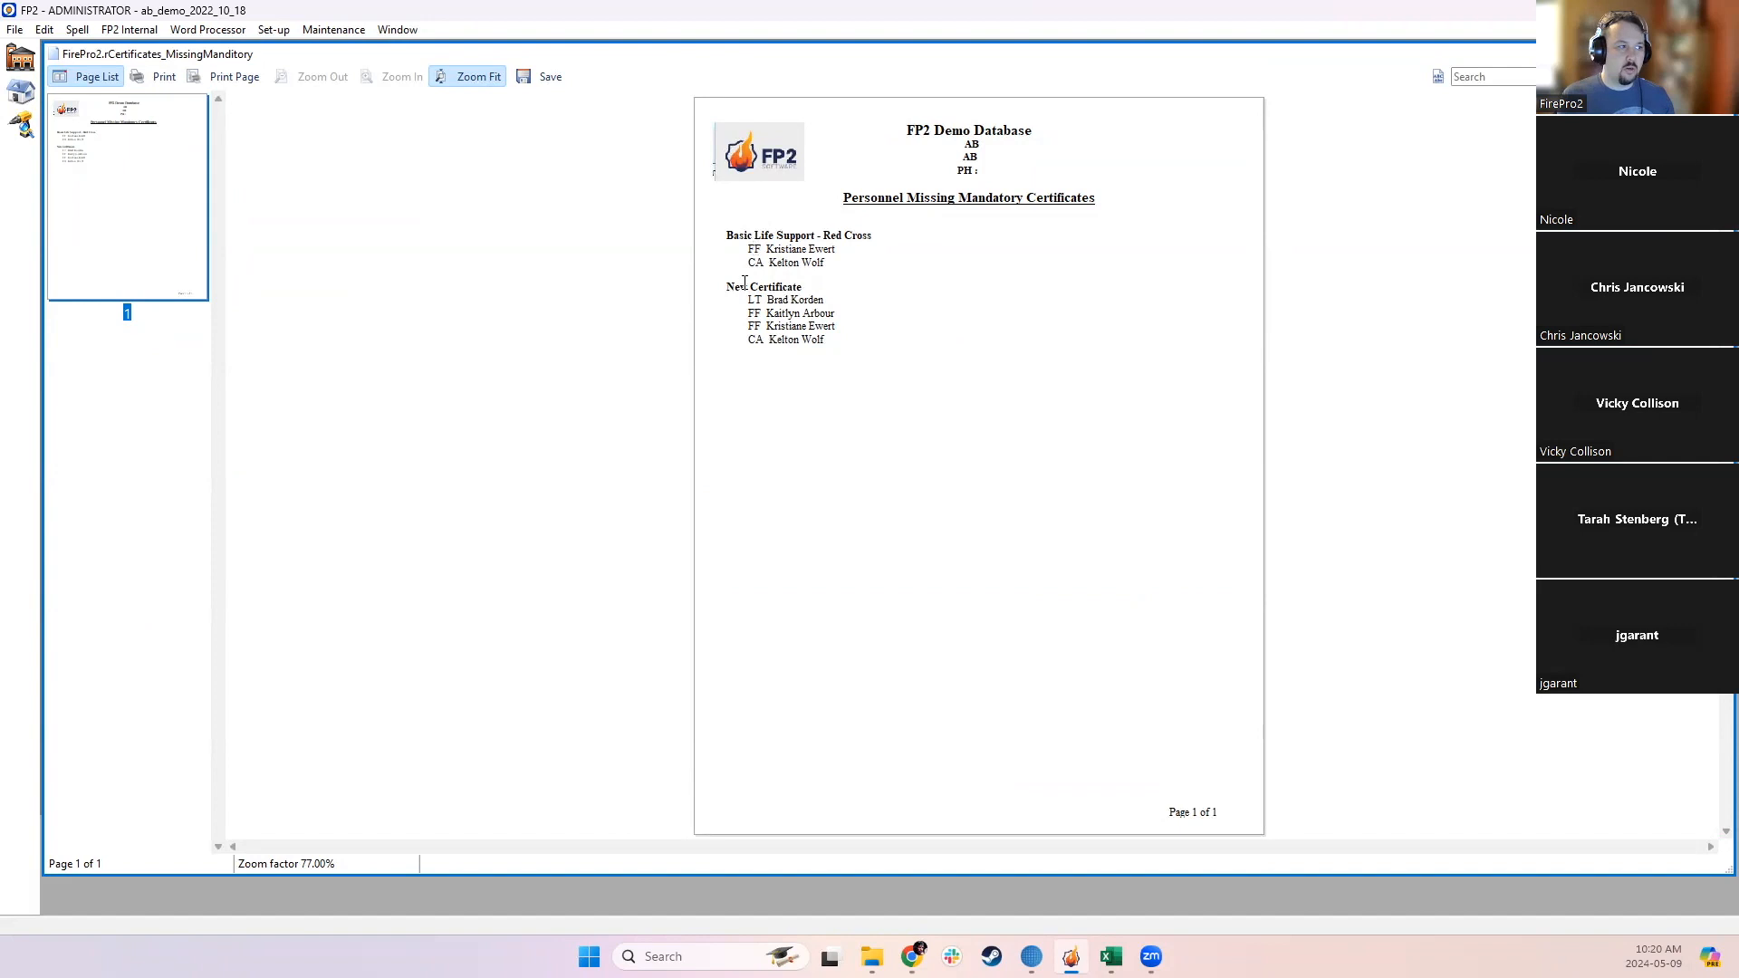
click(790, 233)
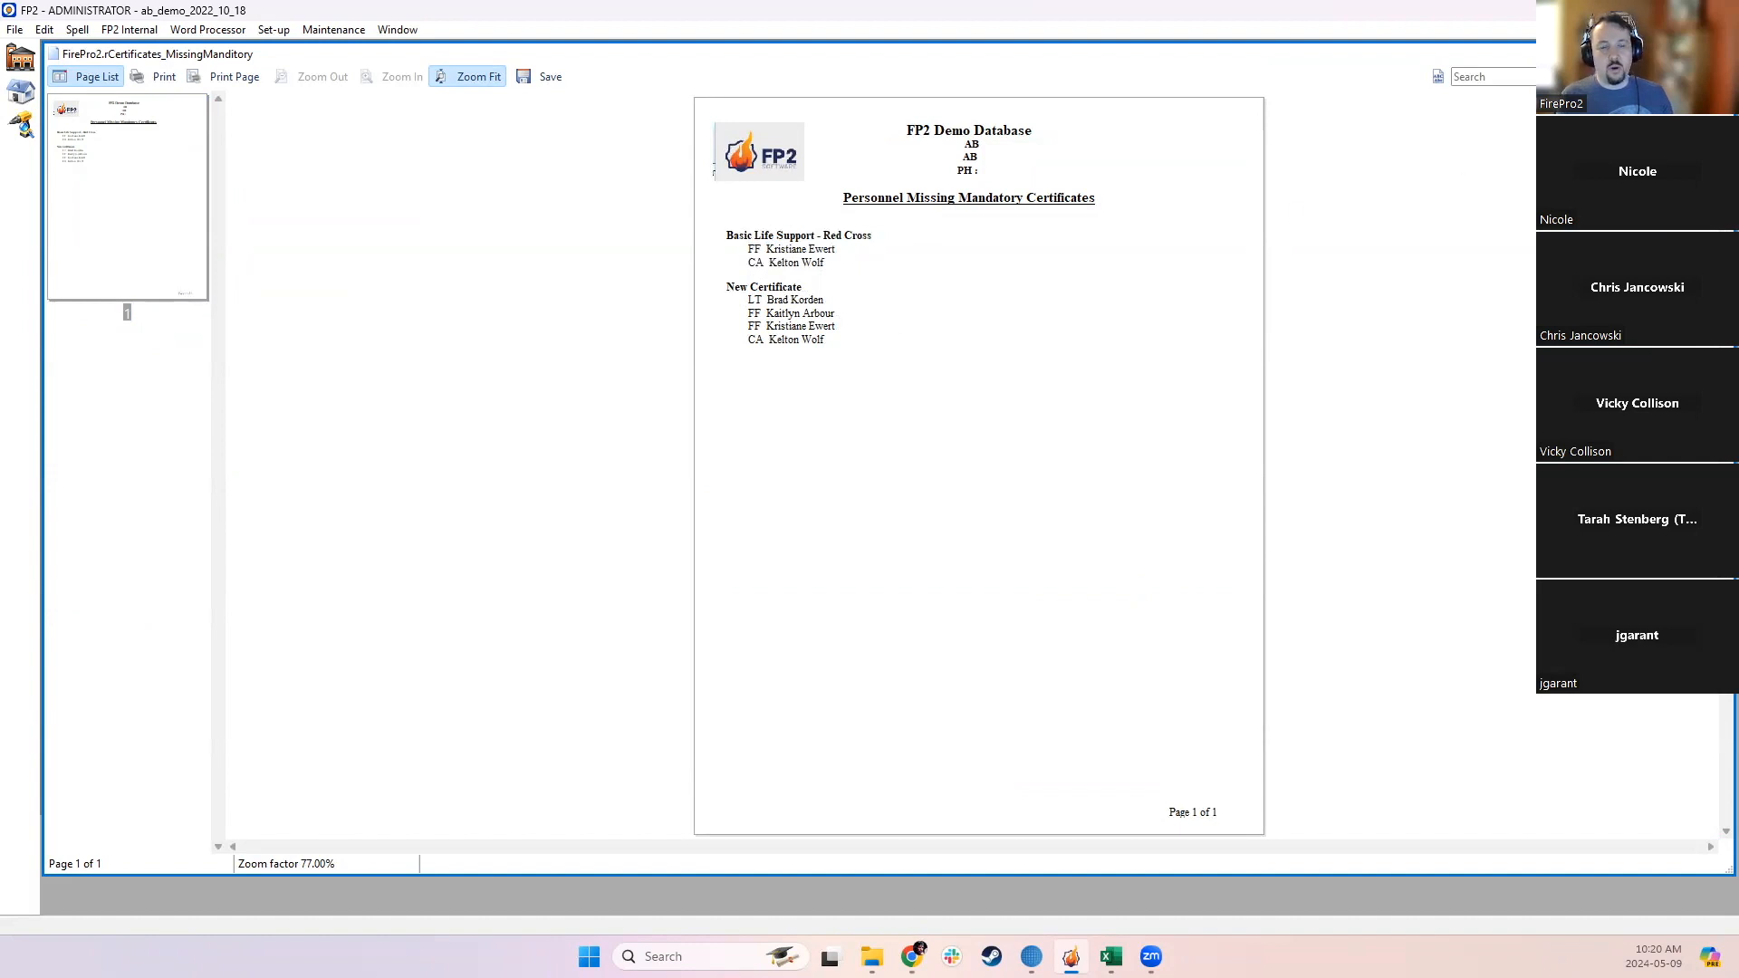
click(1719, 53)
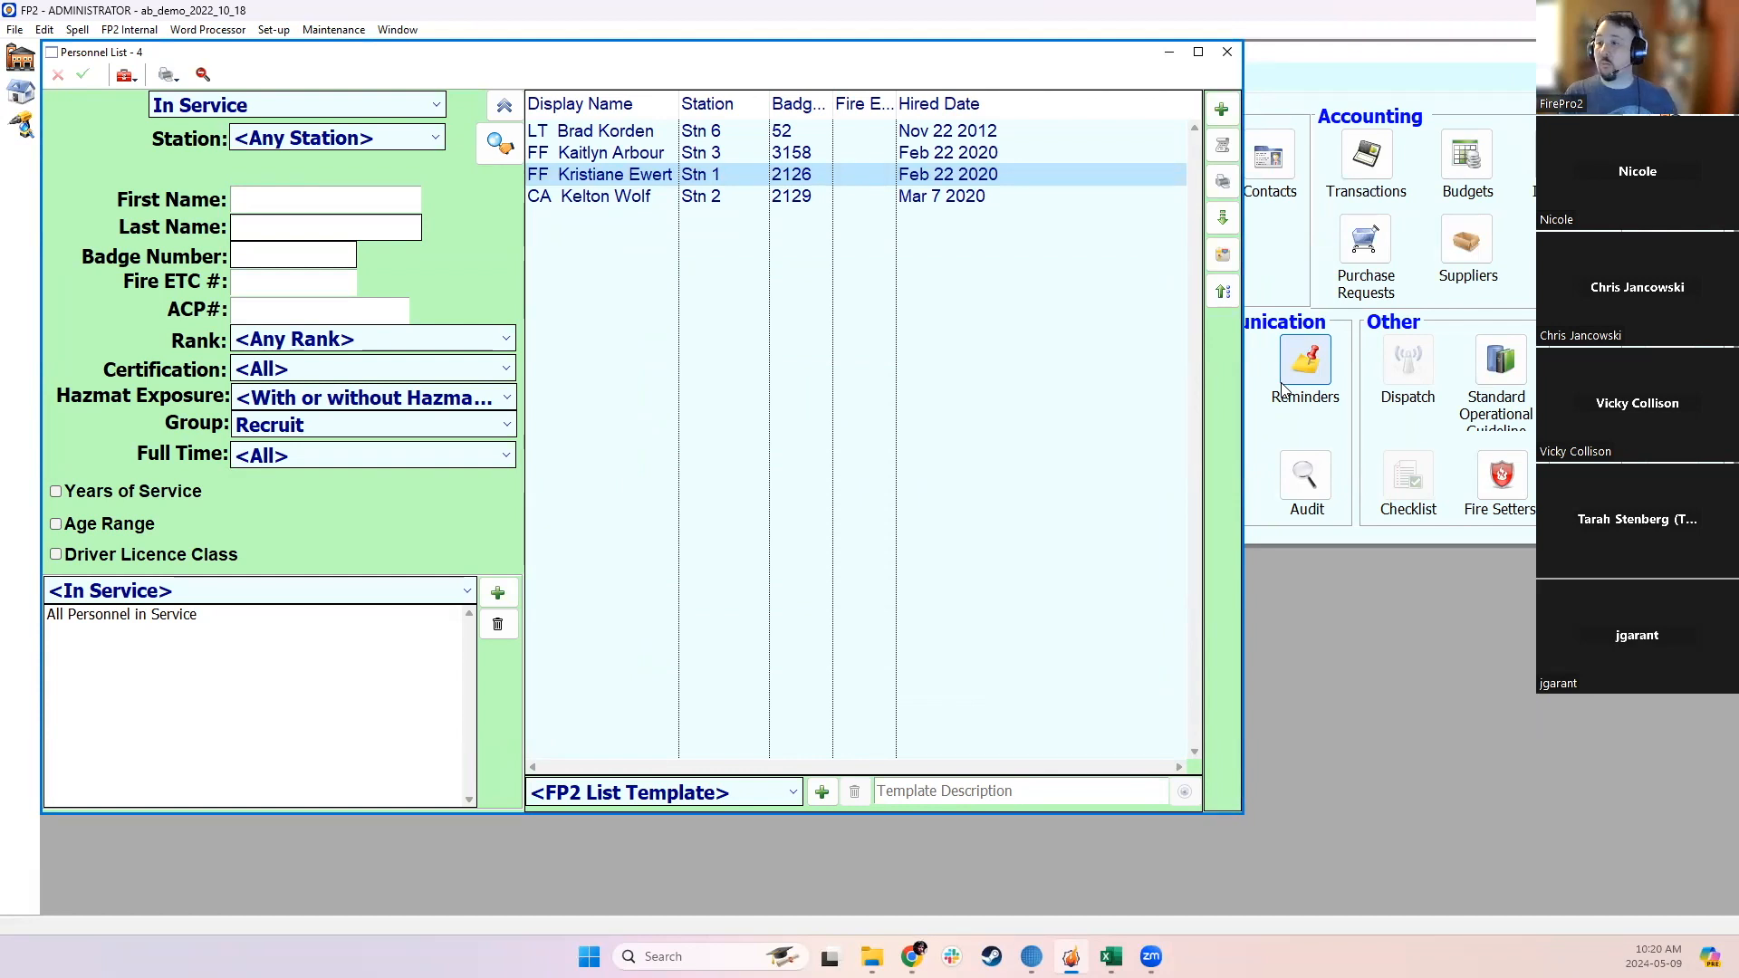
Step: Reopen the Stn 1 recruit's personnel record and start a new certificate entry from the attendance certificates
double_click(718, 176)
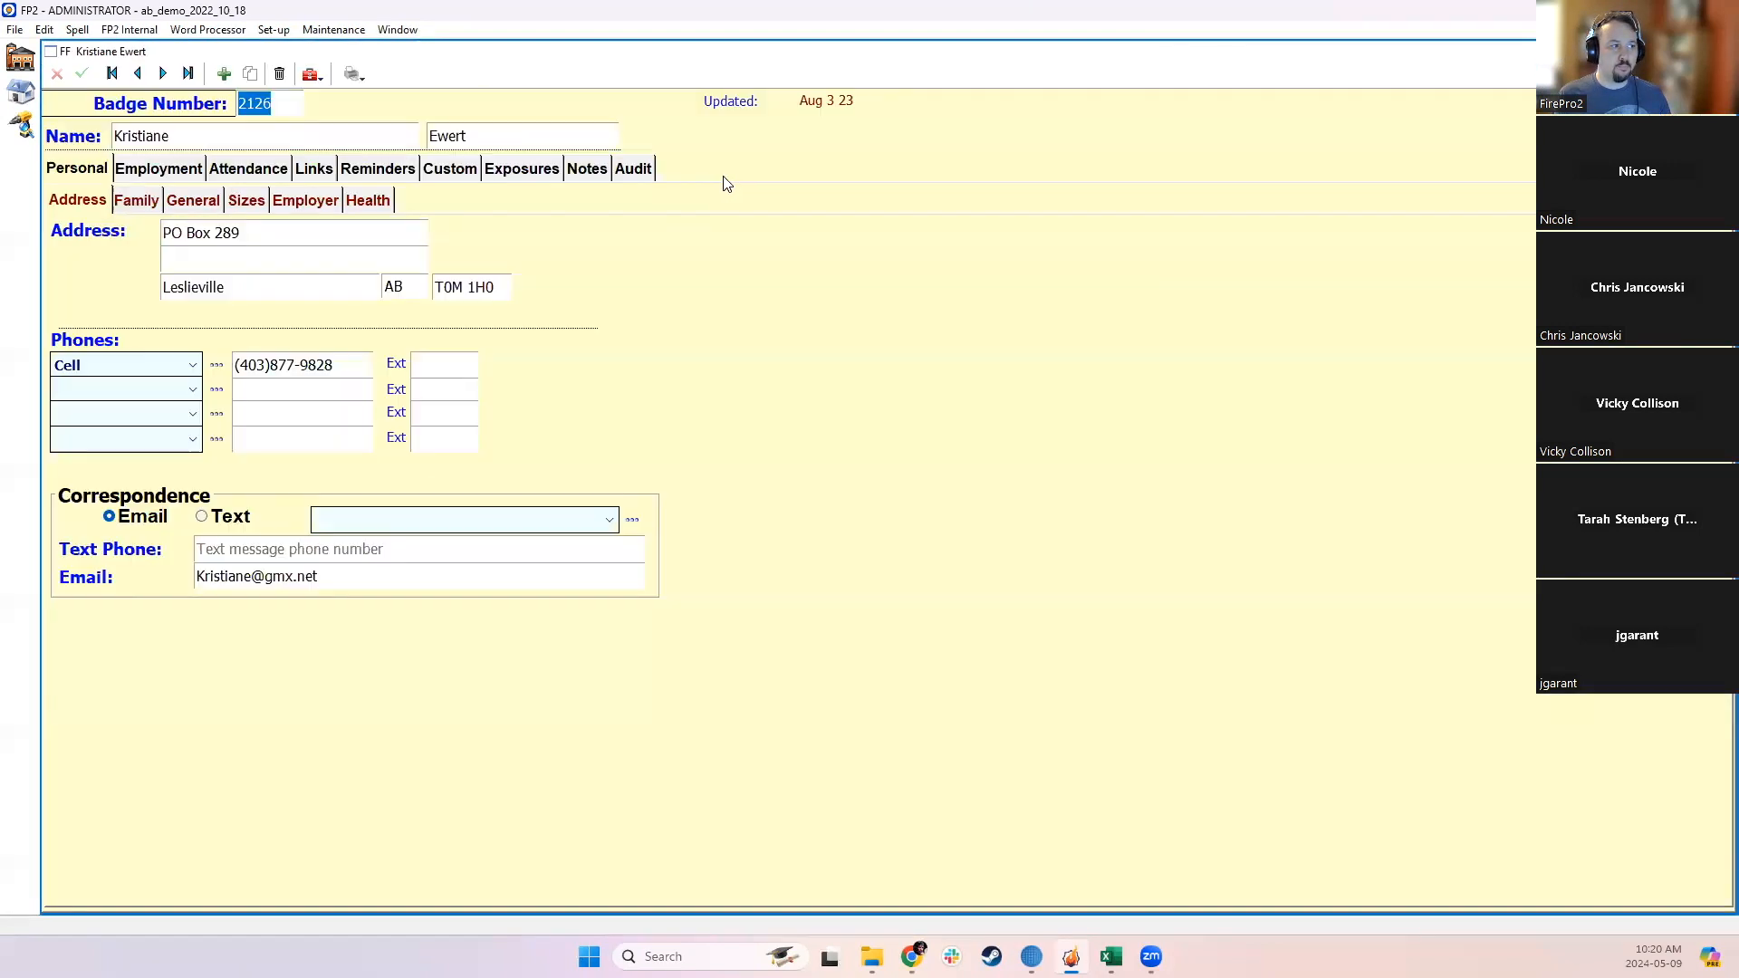
click(222, 173)
click(361, 206)
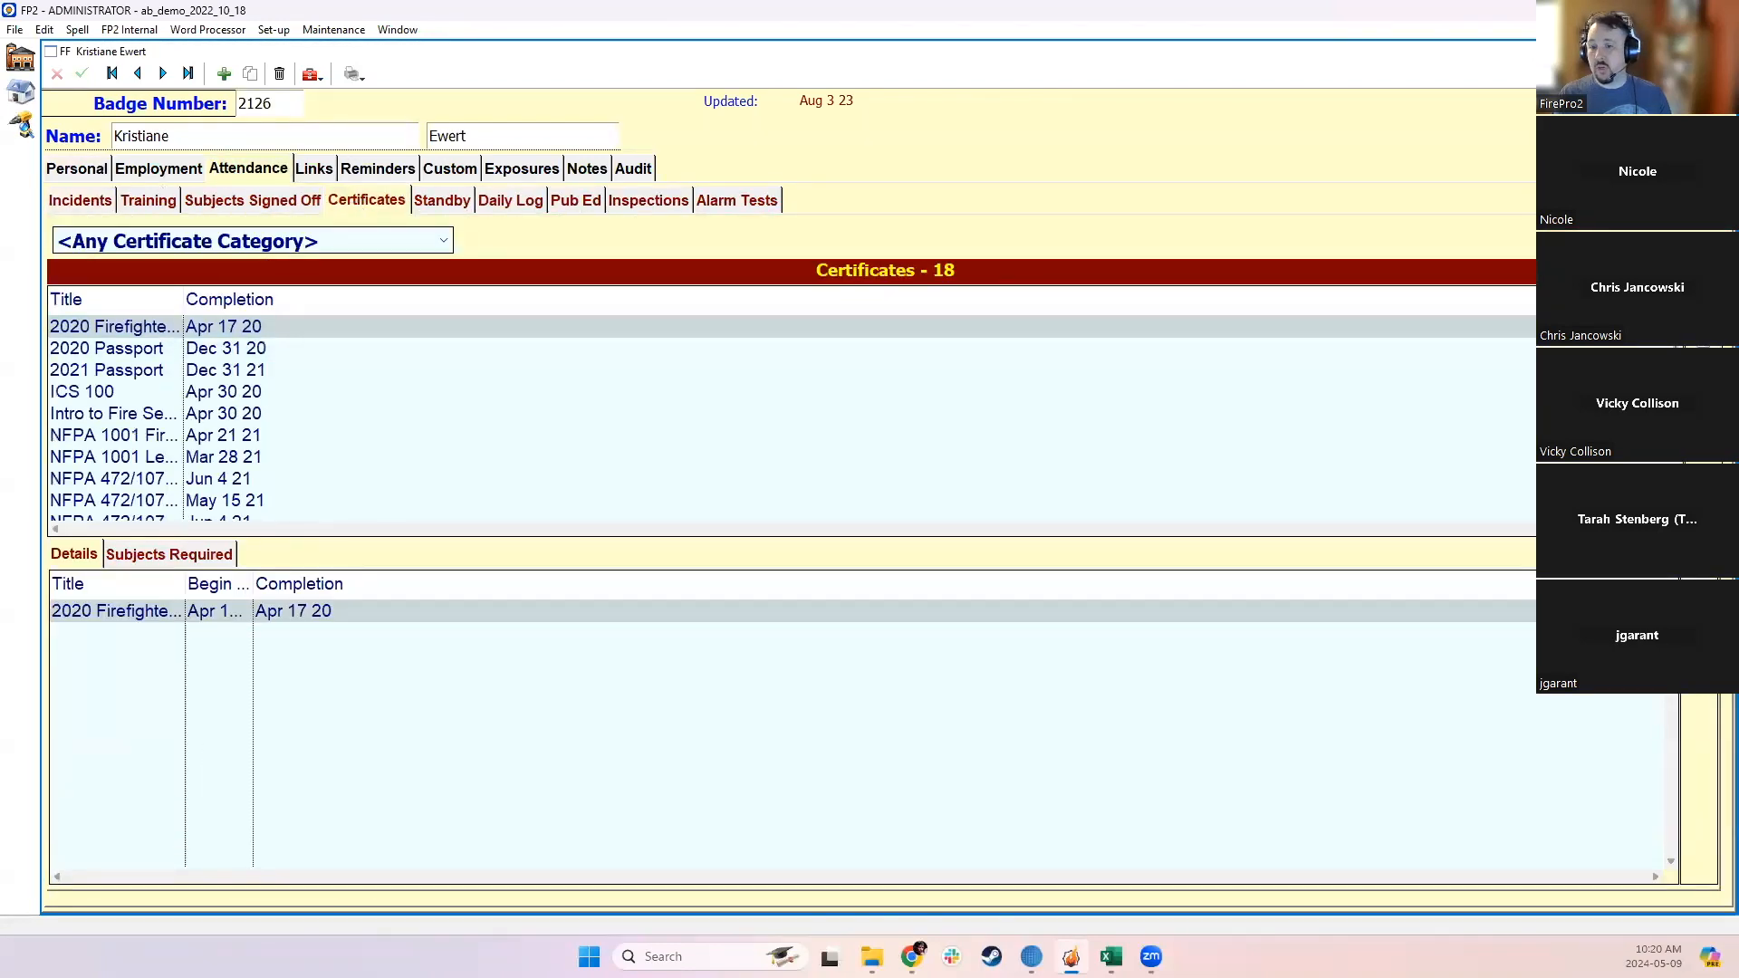
click(1700, 304)
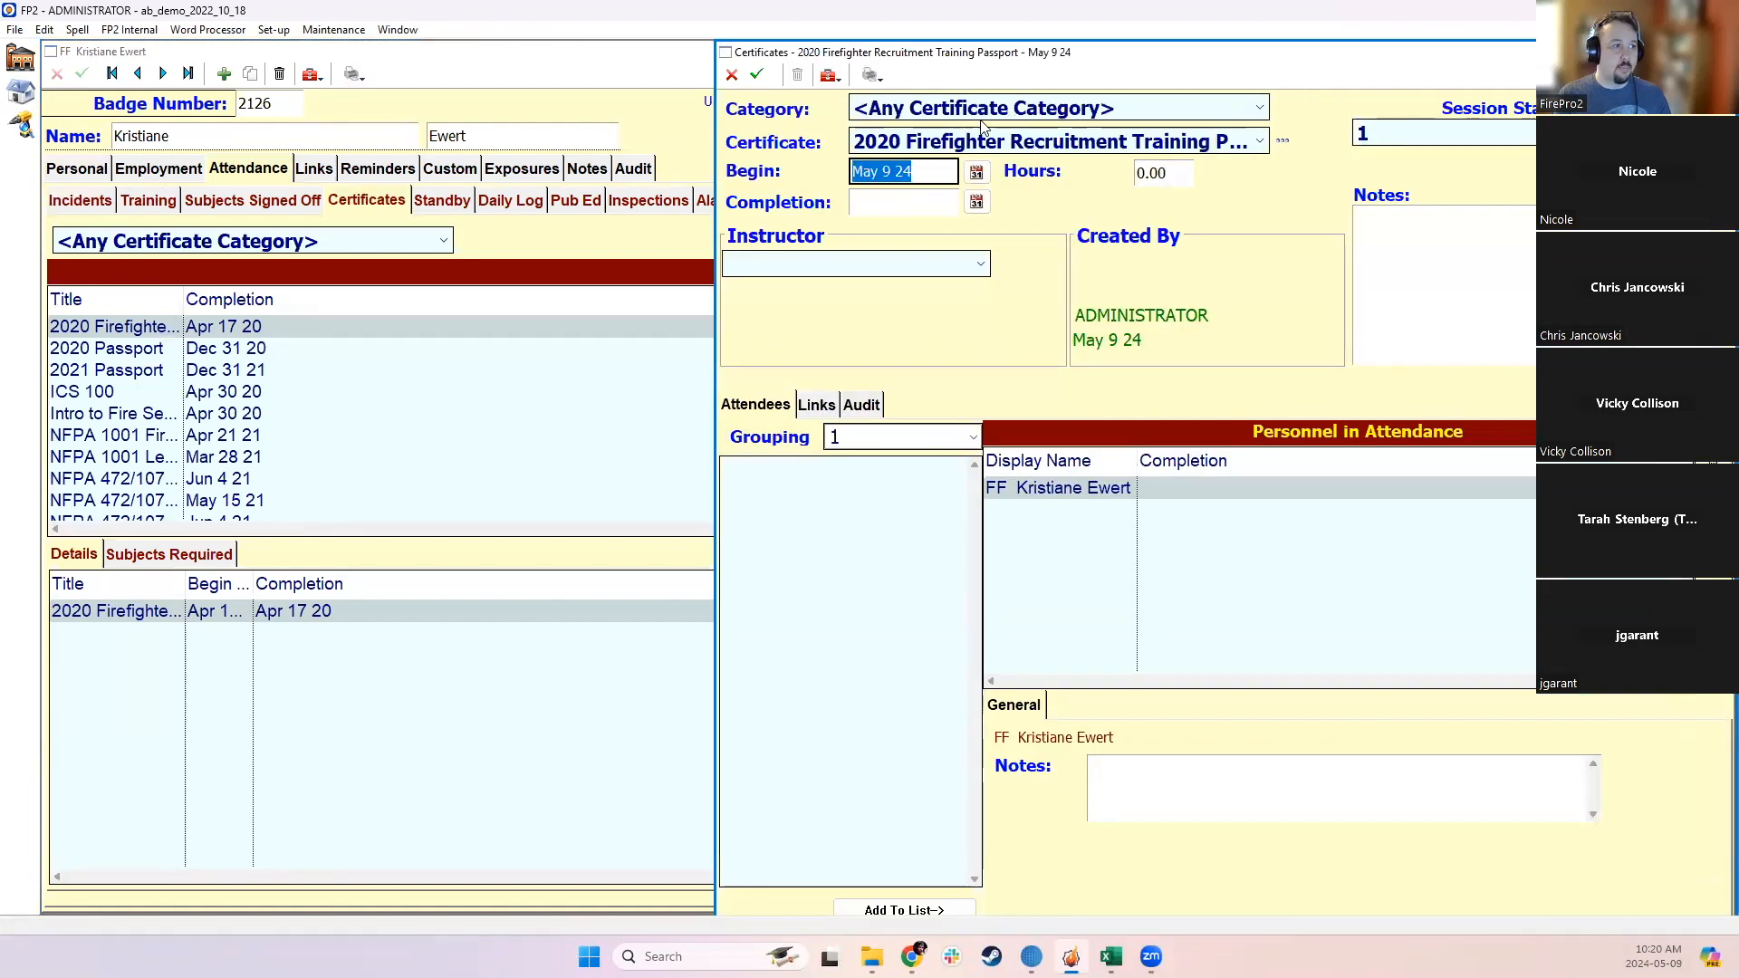
Step: Check the certificates offered under the Recruit Training category, and set the category back to <Any Certificate Category>
click(947, 110)
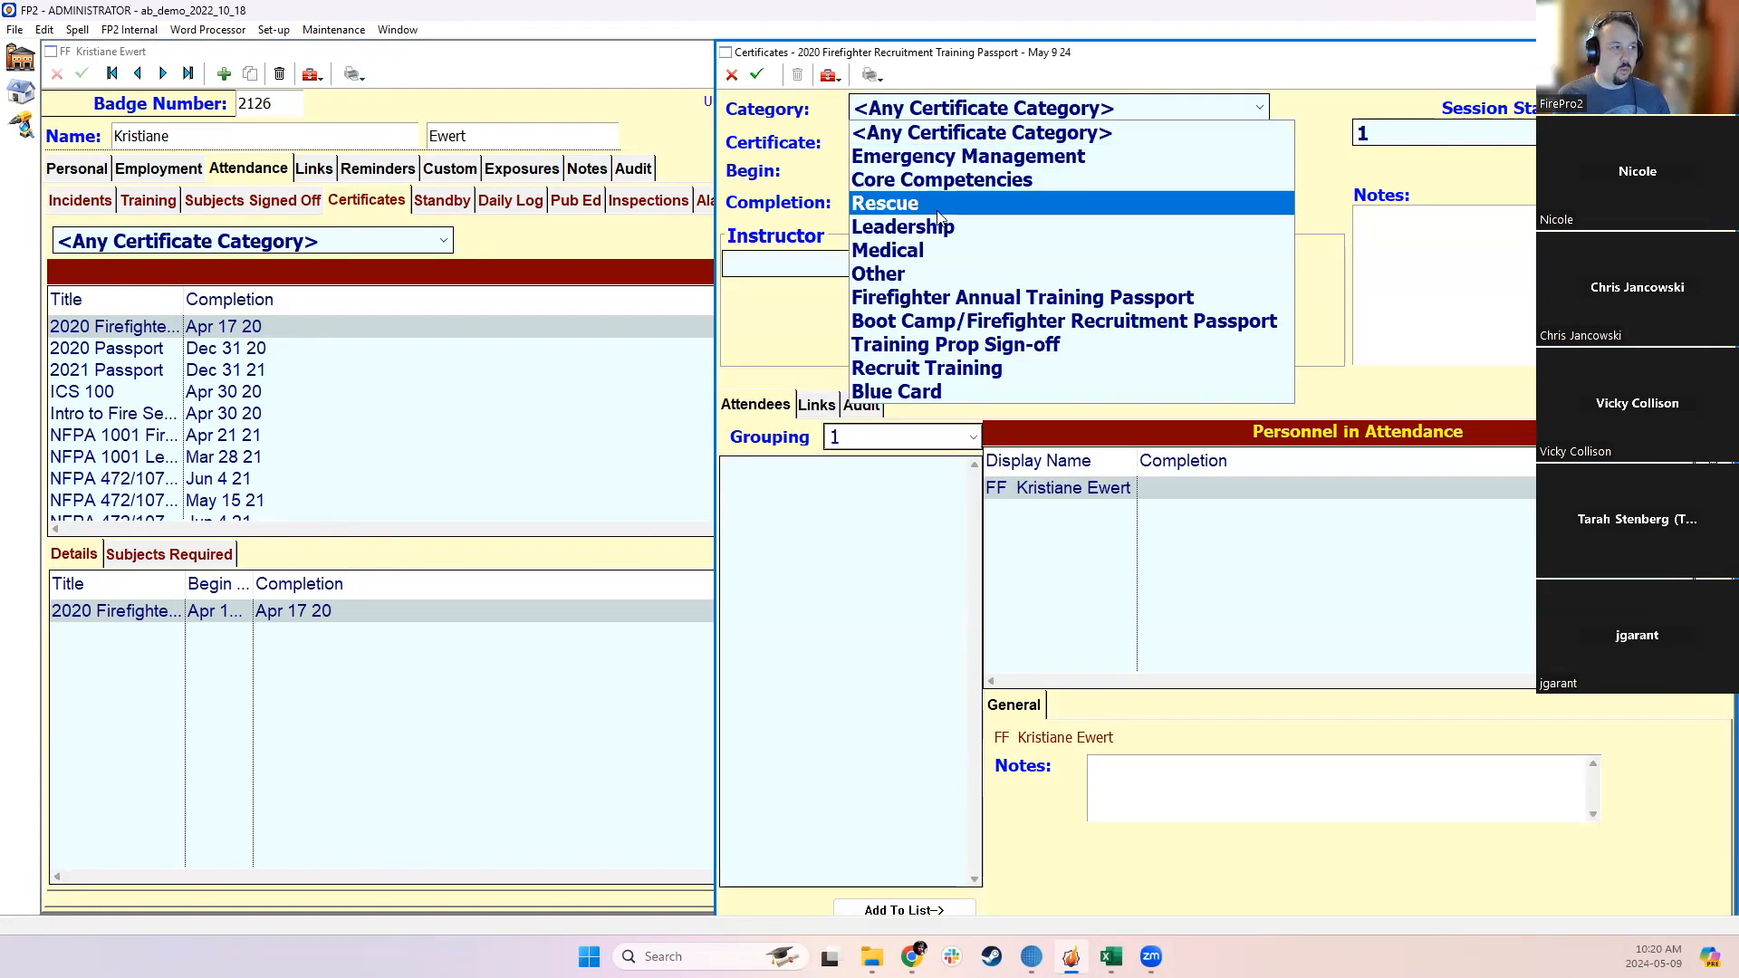
click(919, 368)
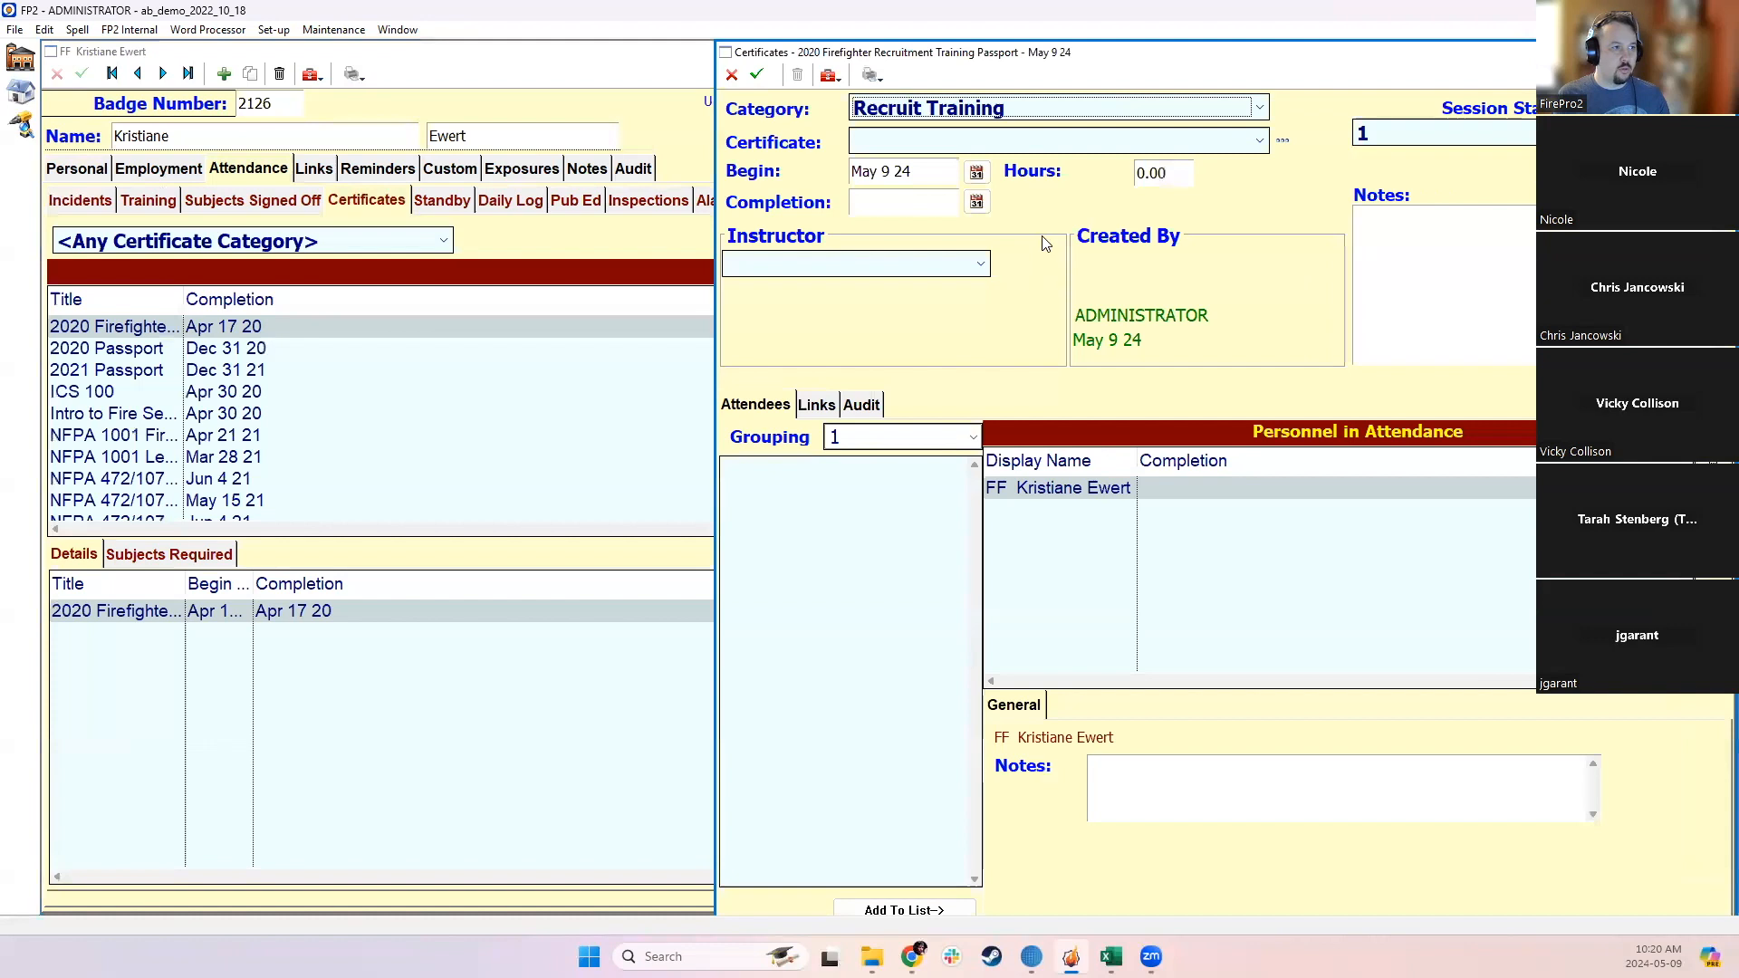
click(1012, 152)
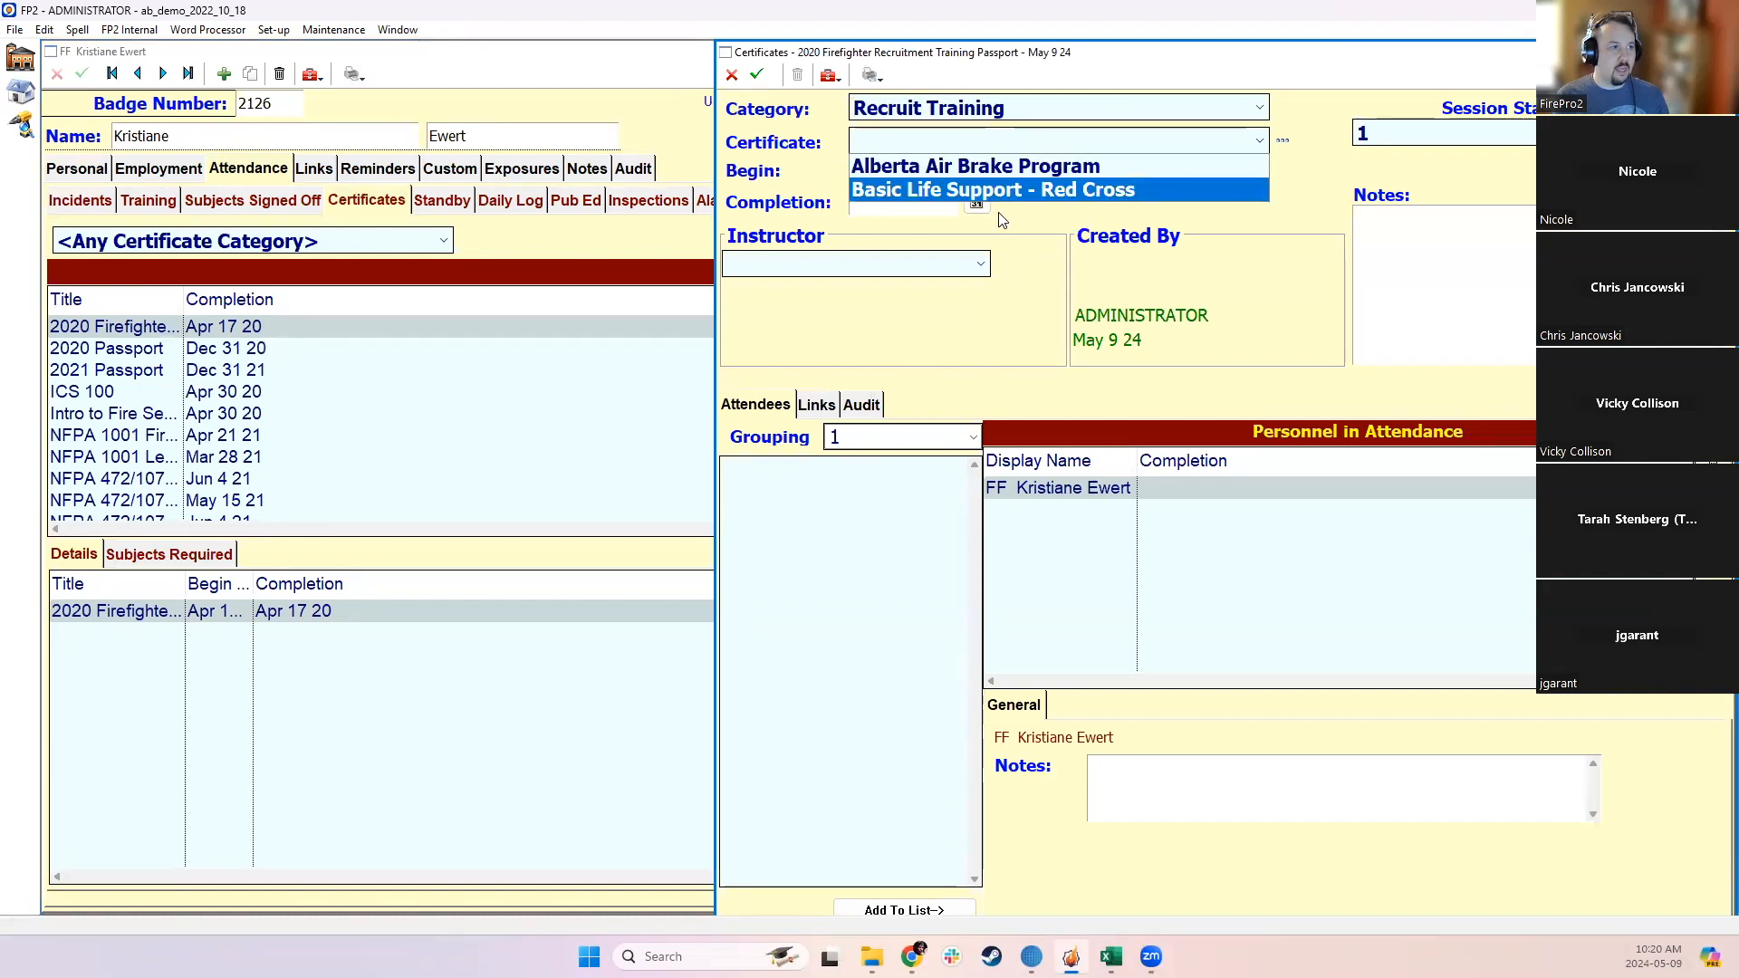
click(1184, 237)
click(989, 111)
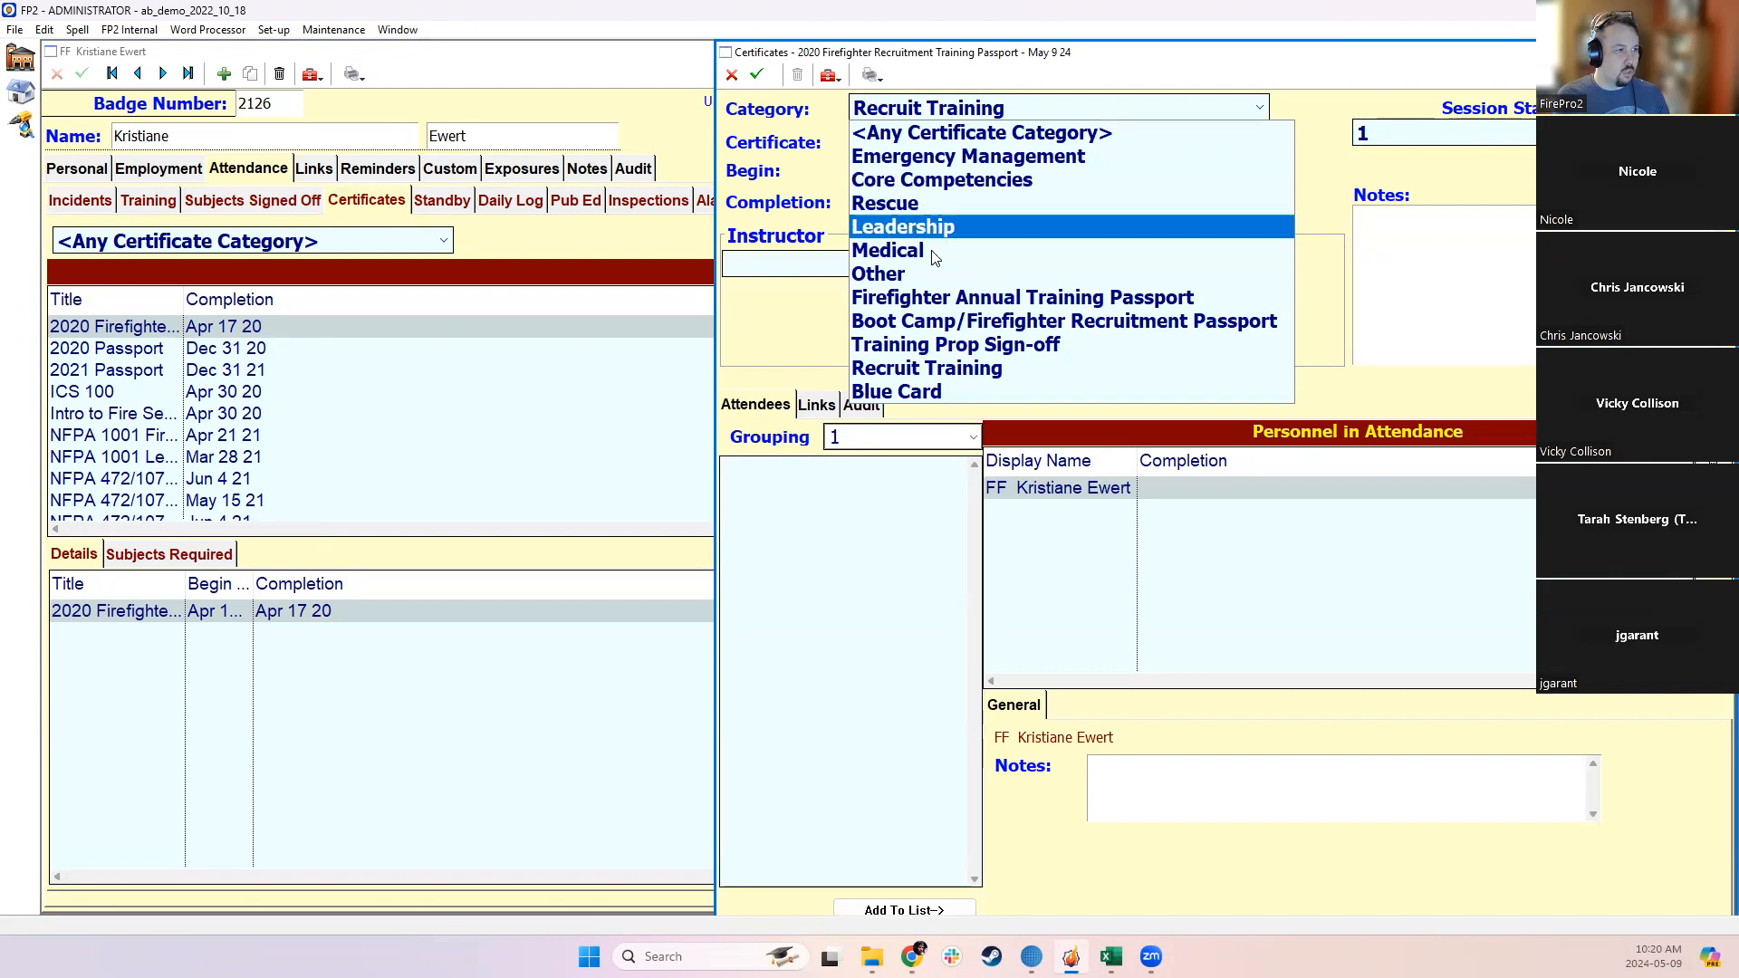
click(934, 136)
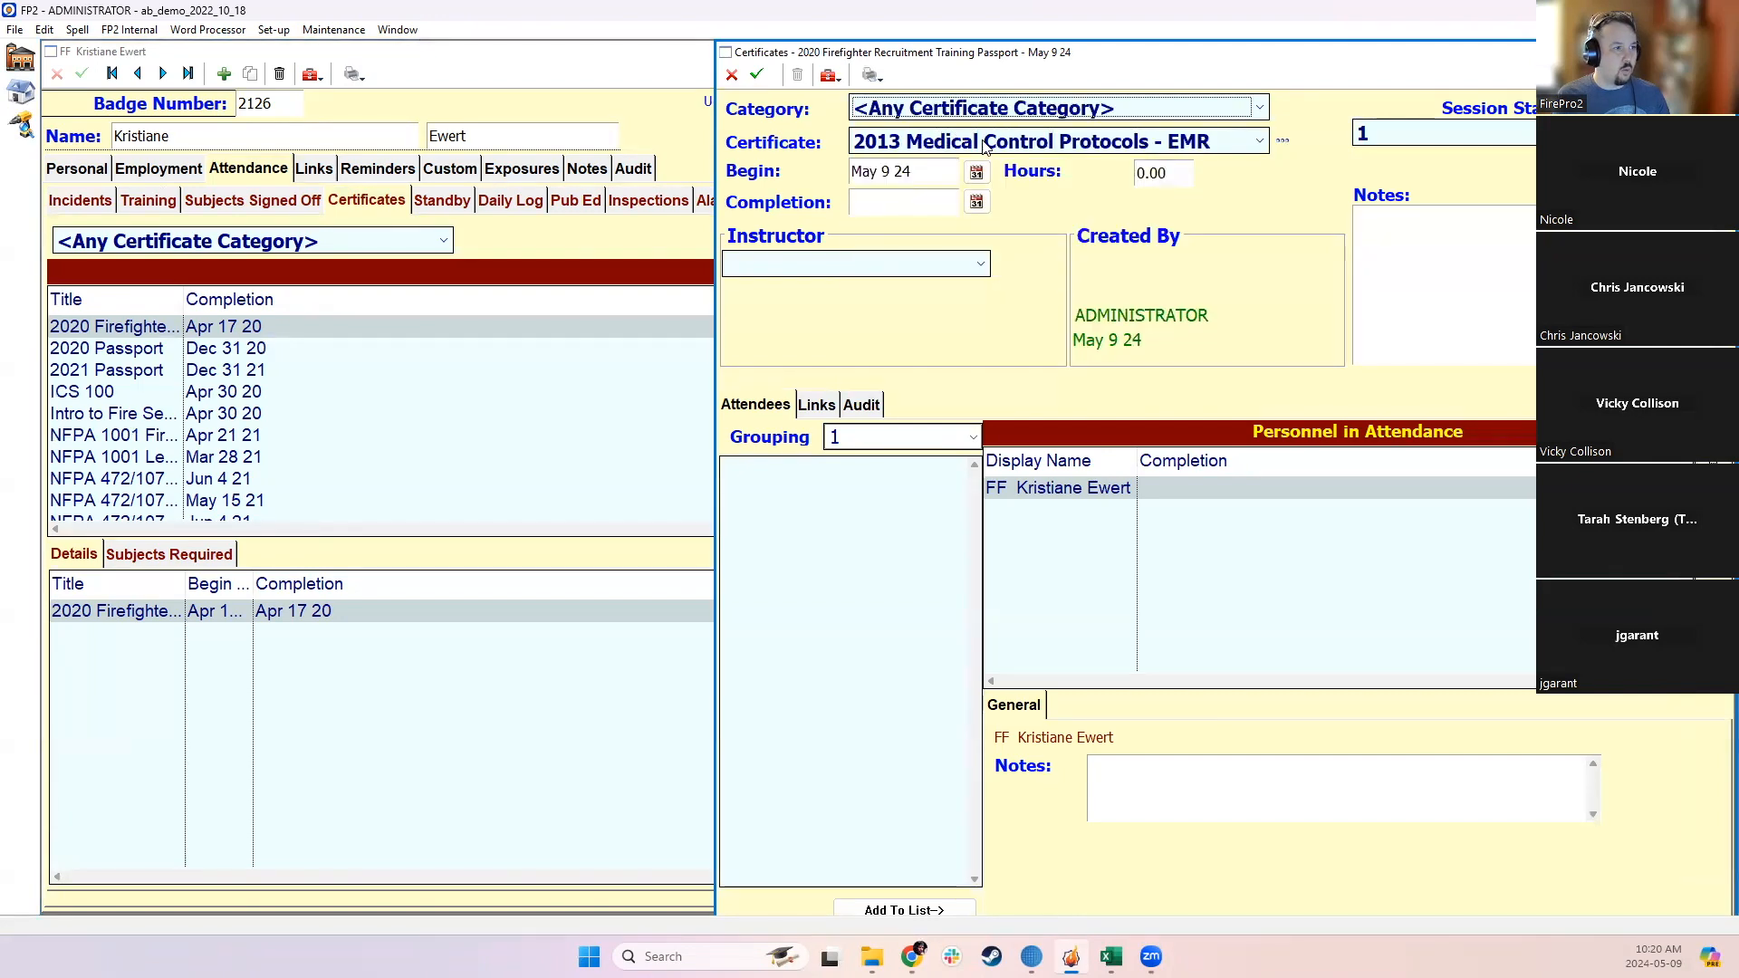
Step: Choose New Certificate as the certificate for this entry and set its completion date to May 9 24
click(1023, 141)
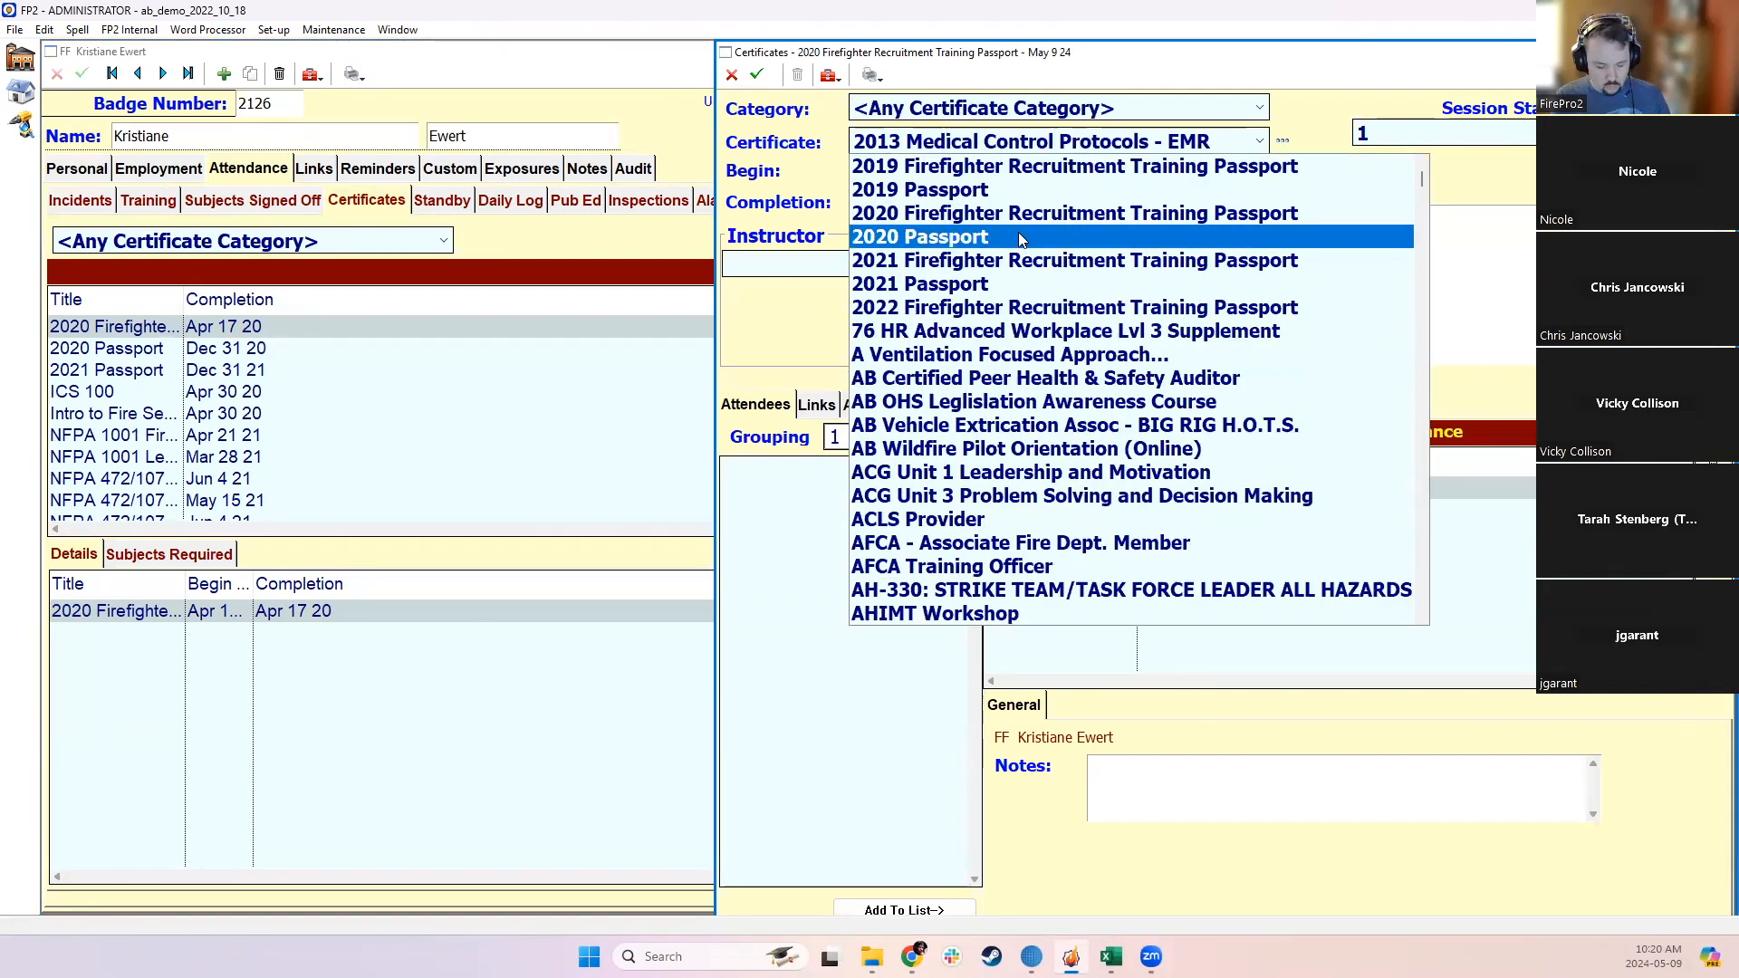
text(new)
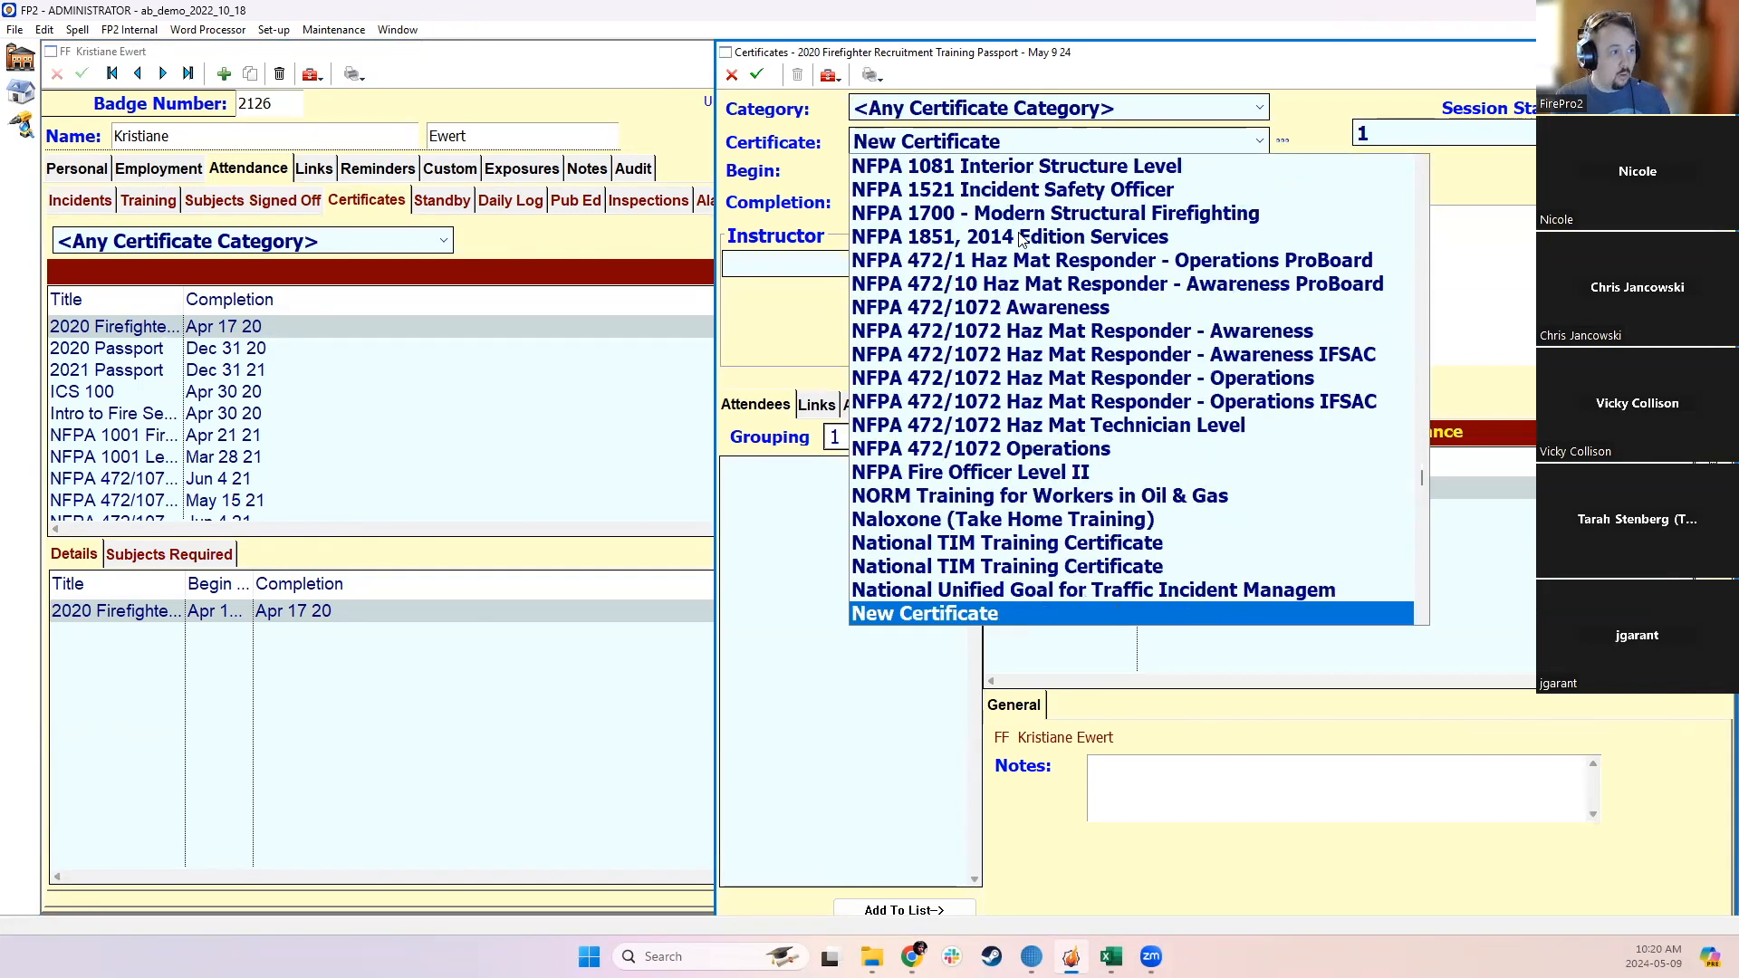
click(1266, 615)
click(921, 201)
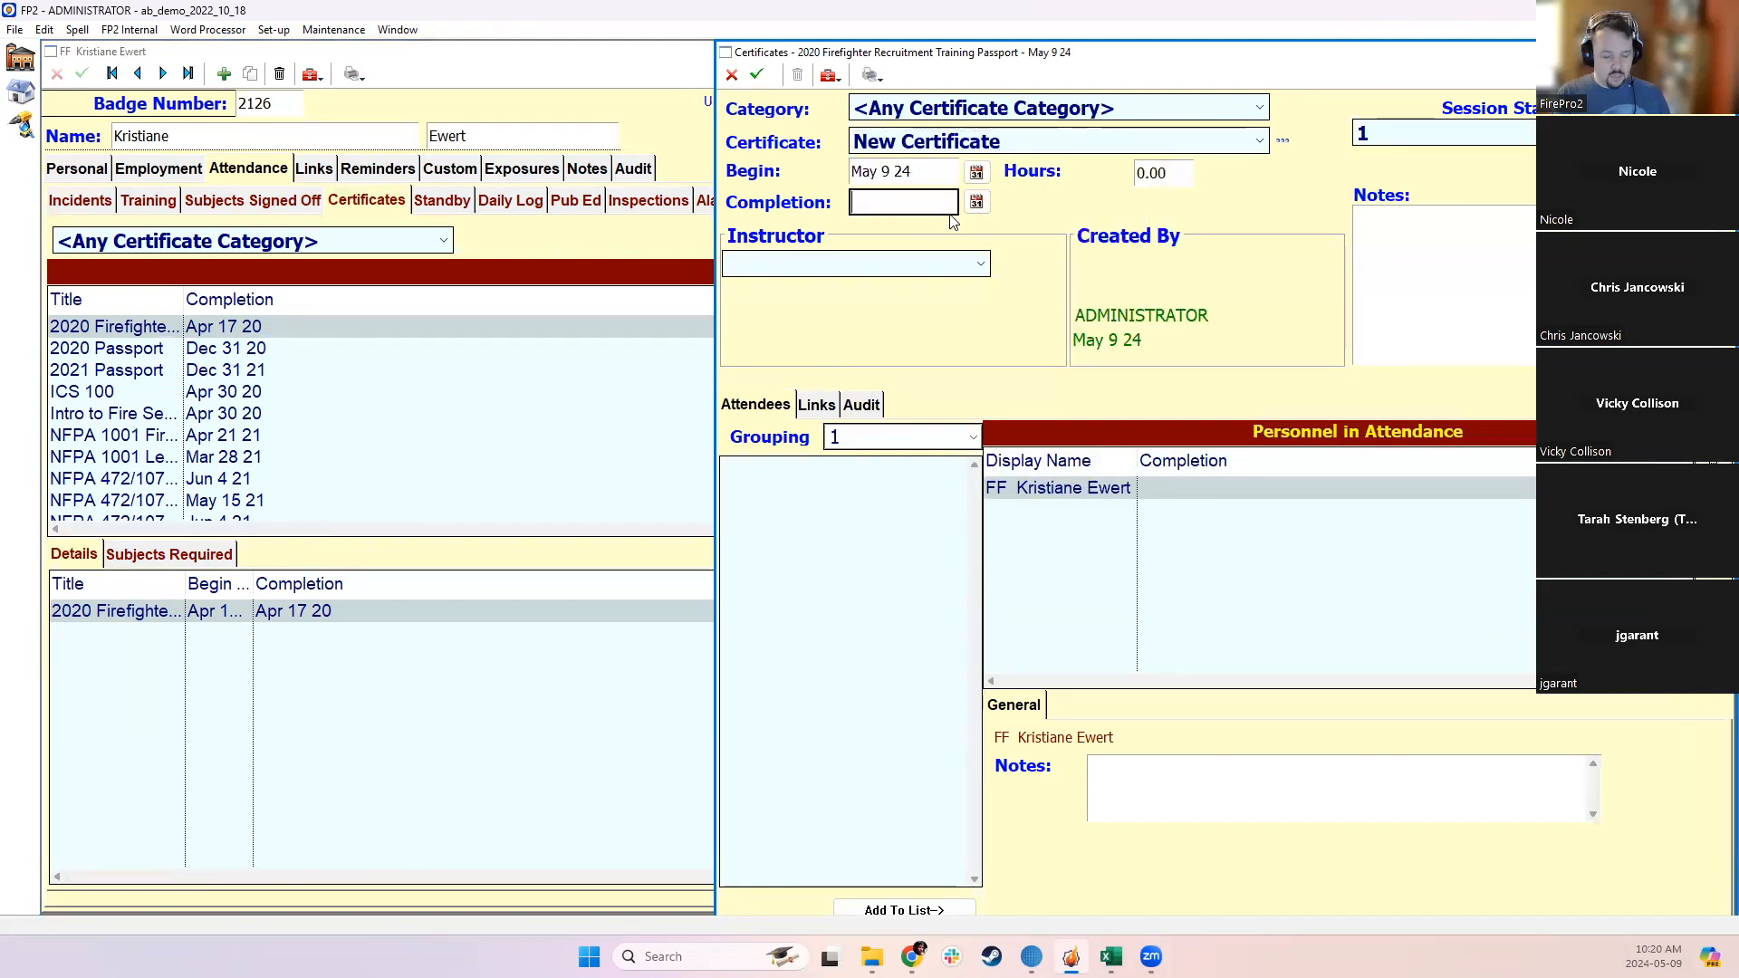
text(t)
key(Tab)
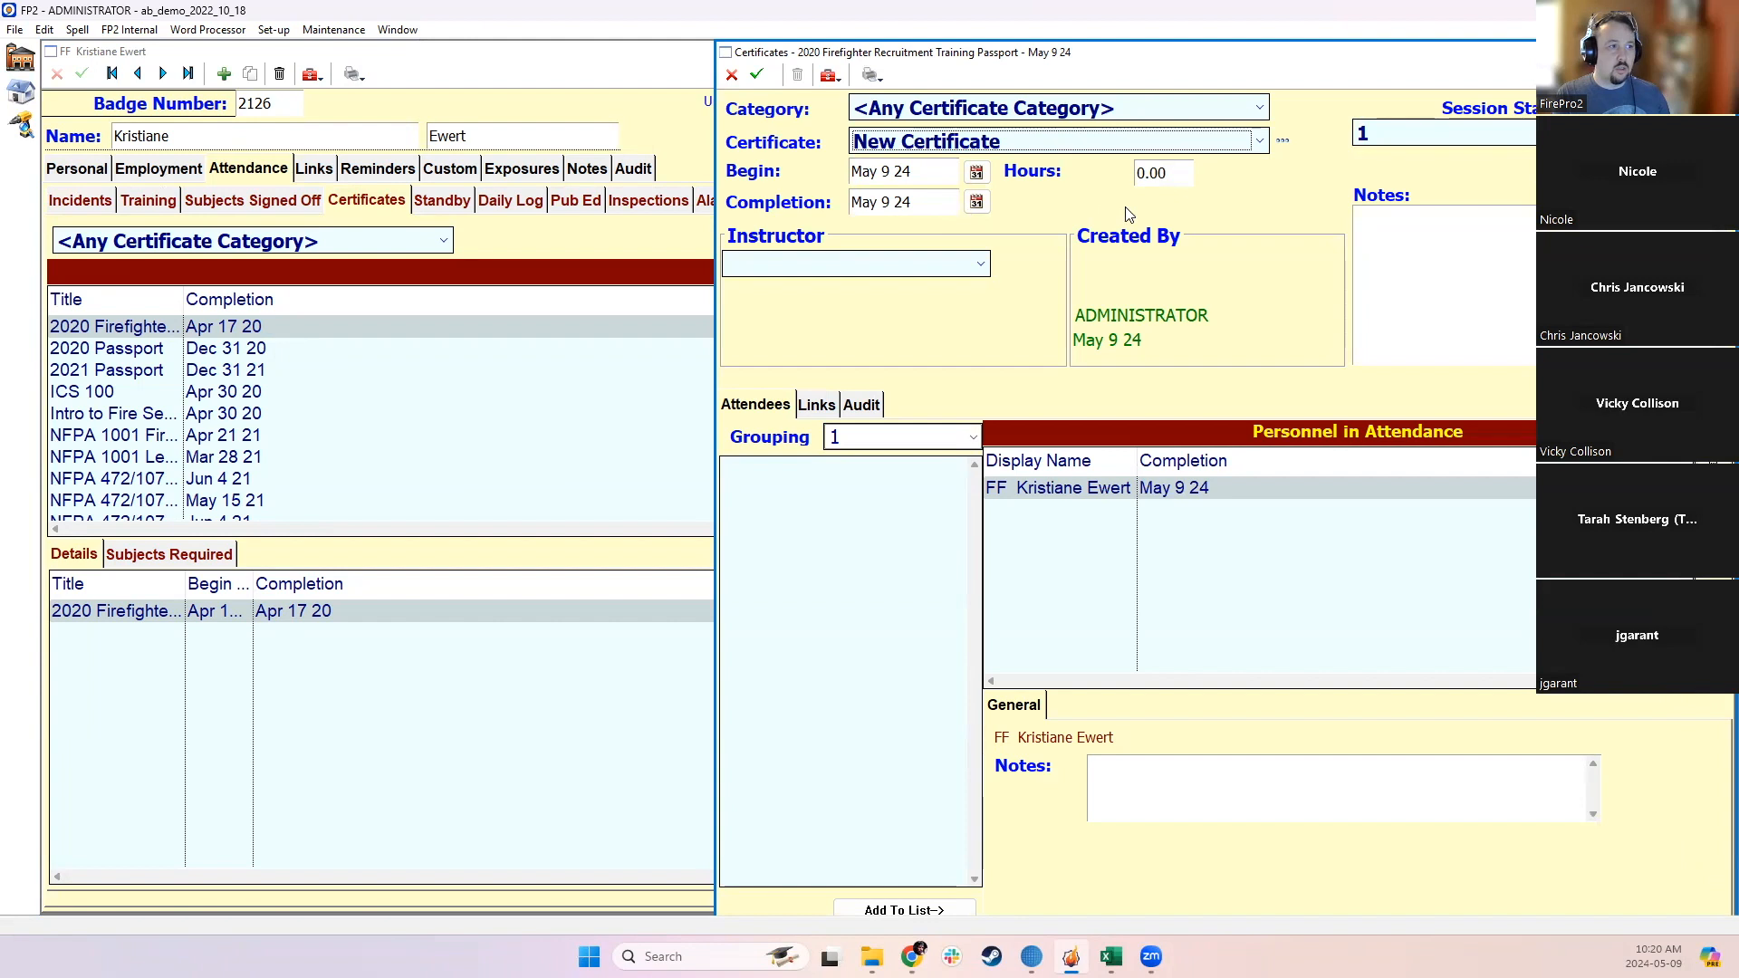
Step: Set the certificate's hours to 10 and its instructor to <Other> with Online Course as the source
click(1178, 181)
text(10)
click(939, 265)
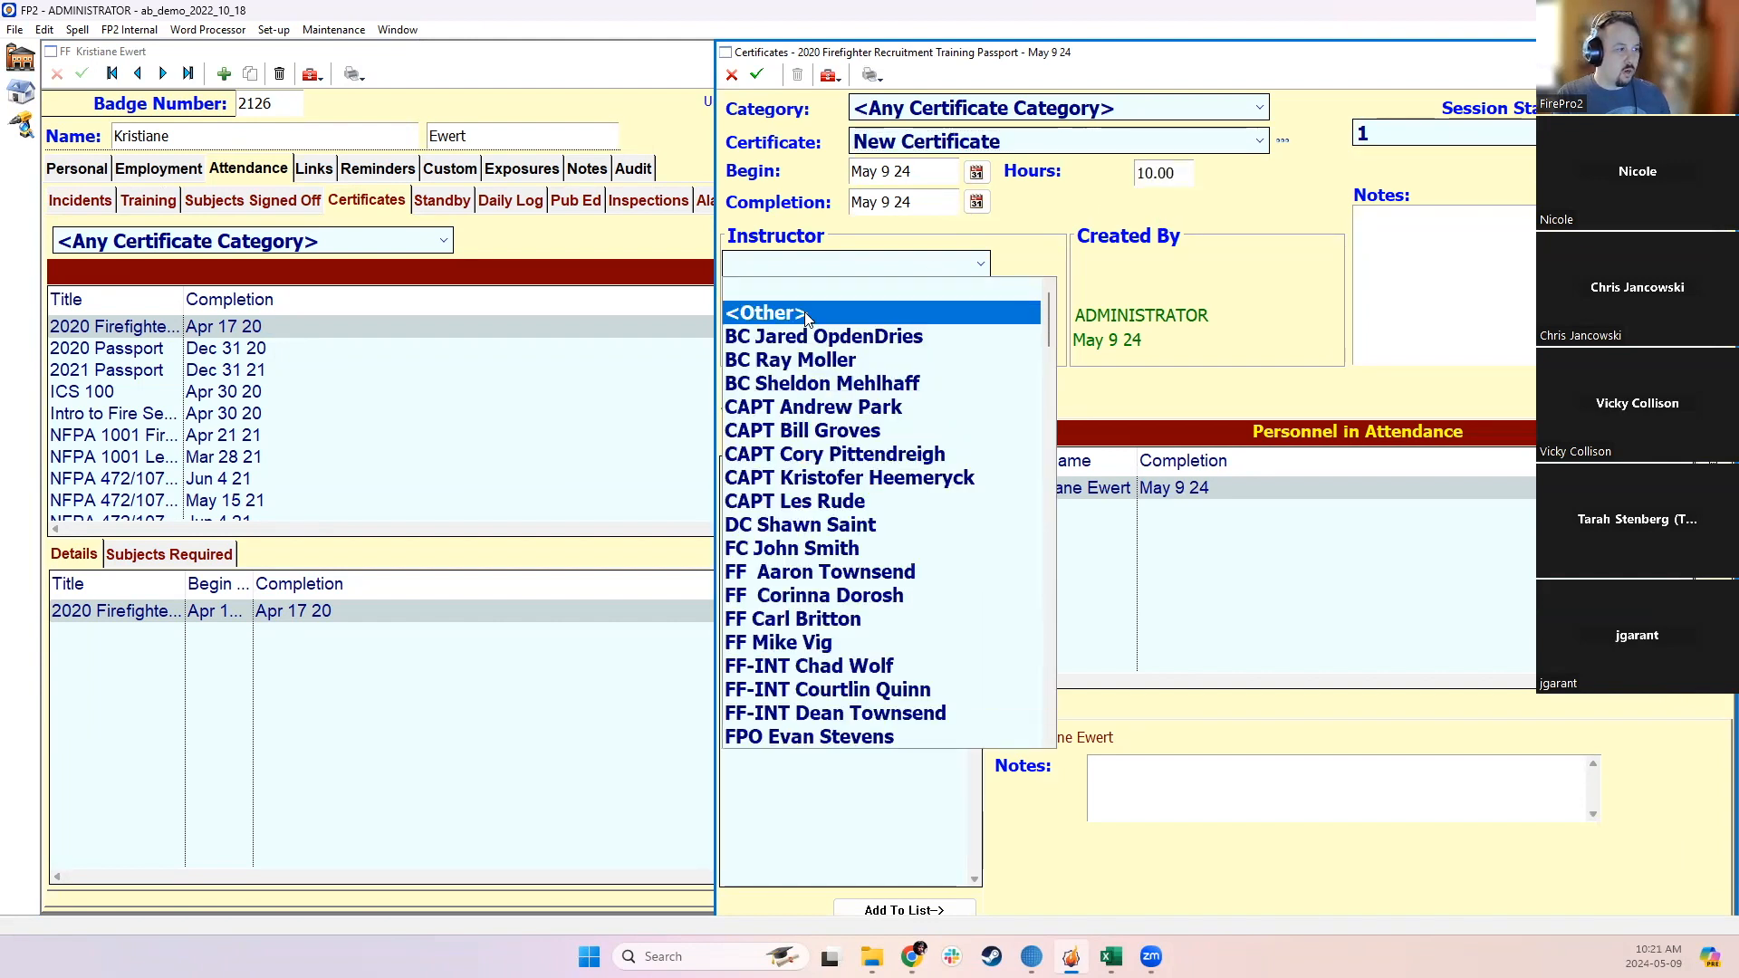
click(805, 316)
click(807, 299)
click(806, 319)
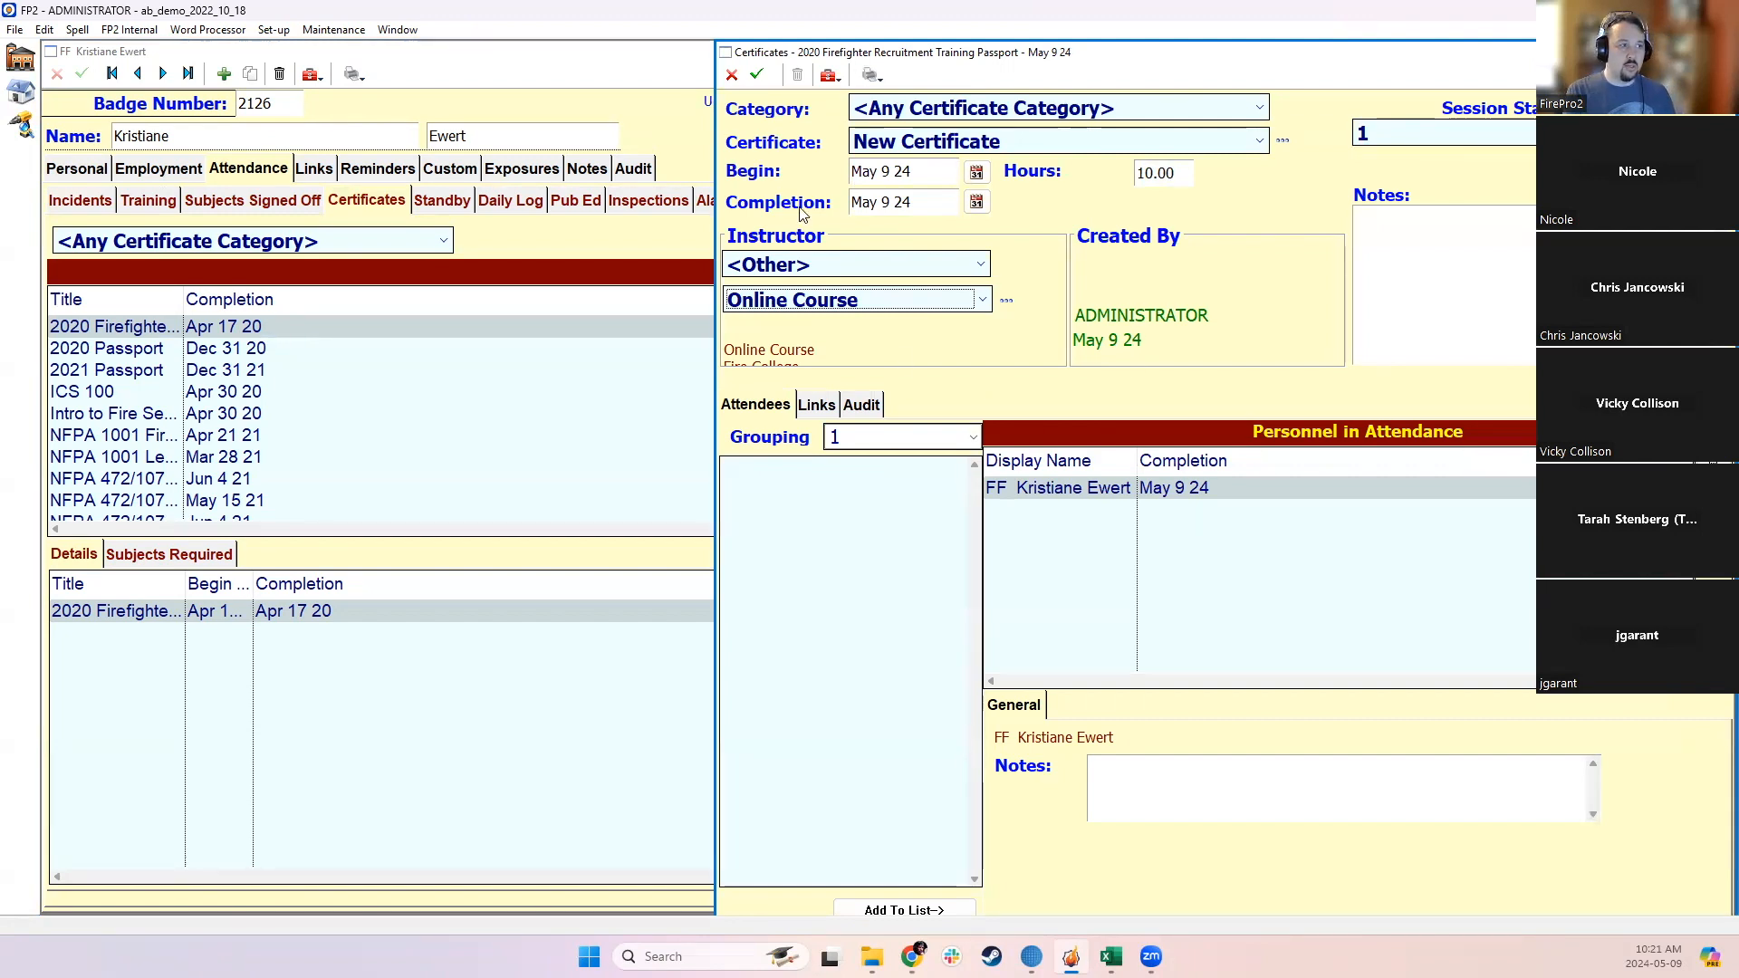
Step: Save the certificate, add 001_INCIDENT ON THE RAILWAY SYSTEMS.pdf from Downloads to its other links, and close the certificate
click(818, 404)
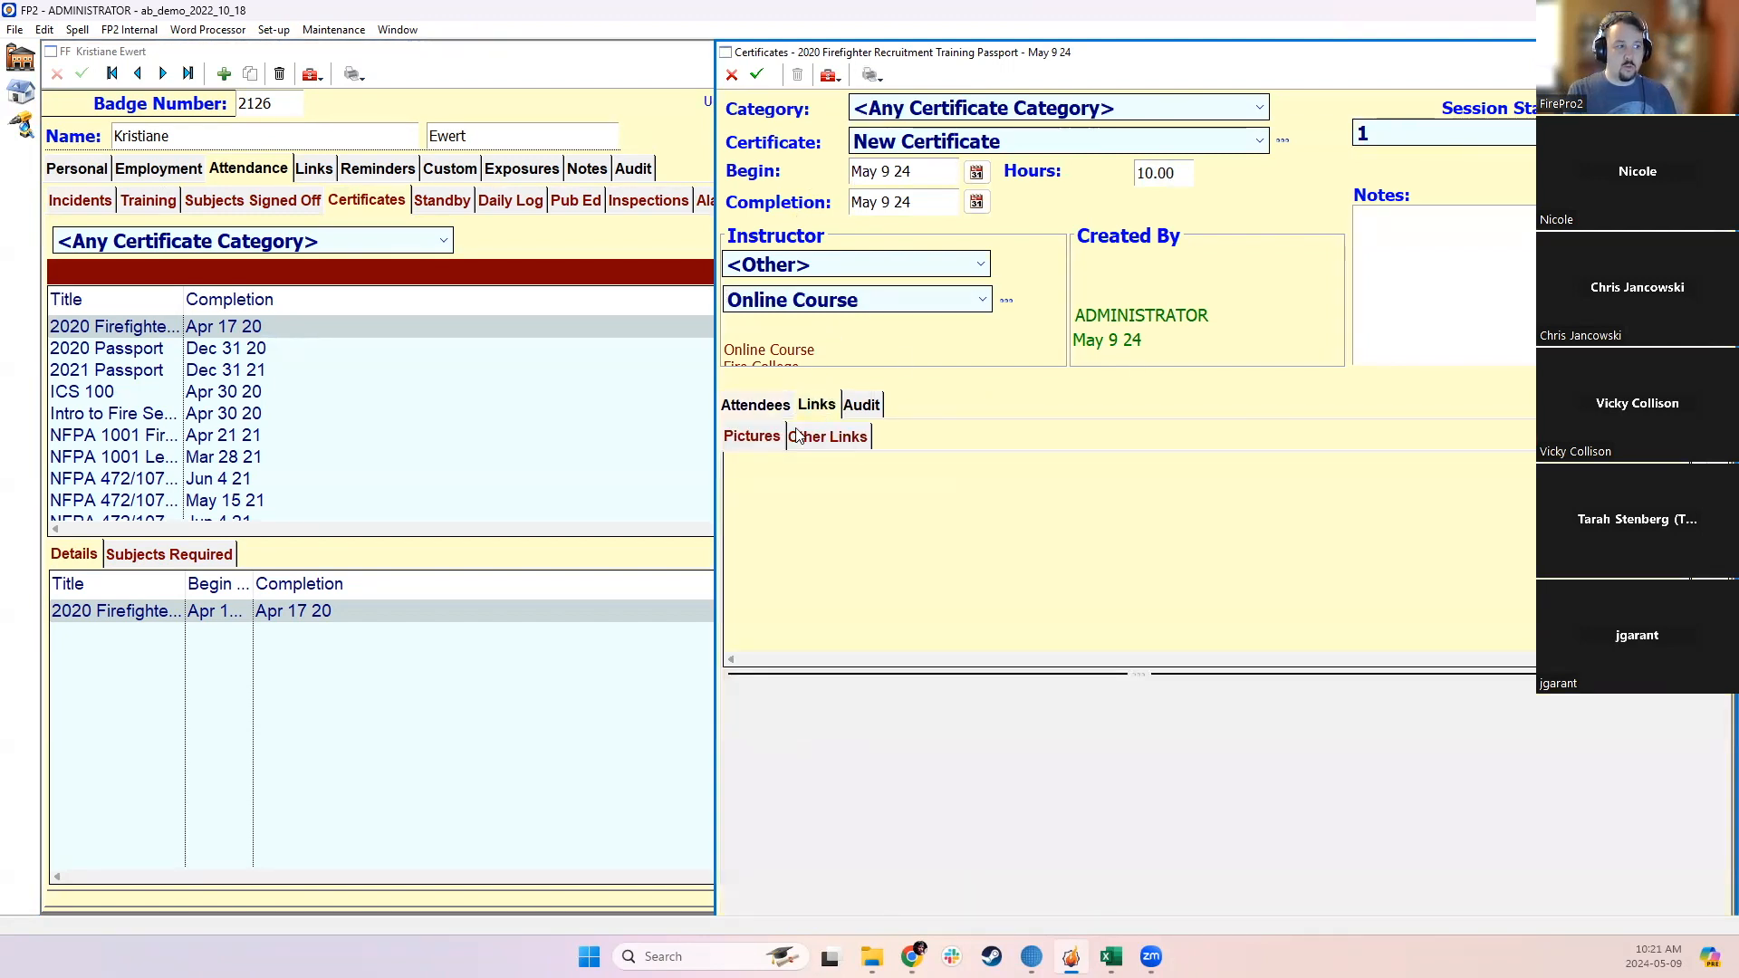
click(807, 438)
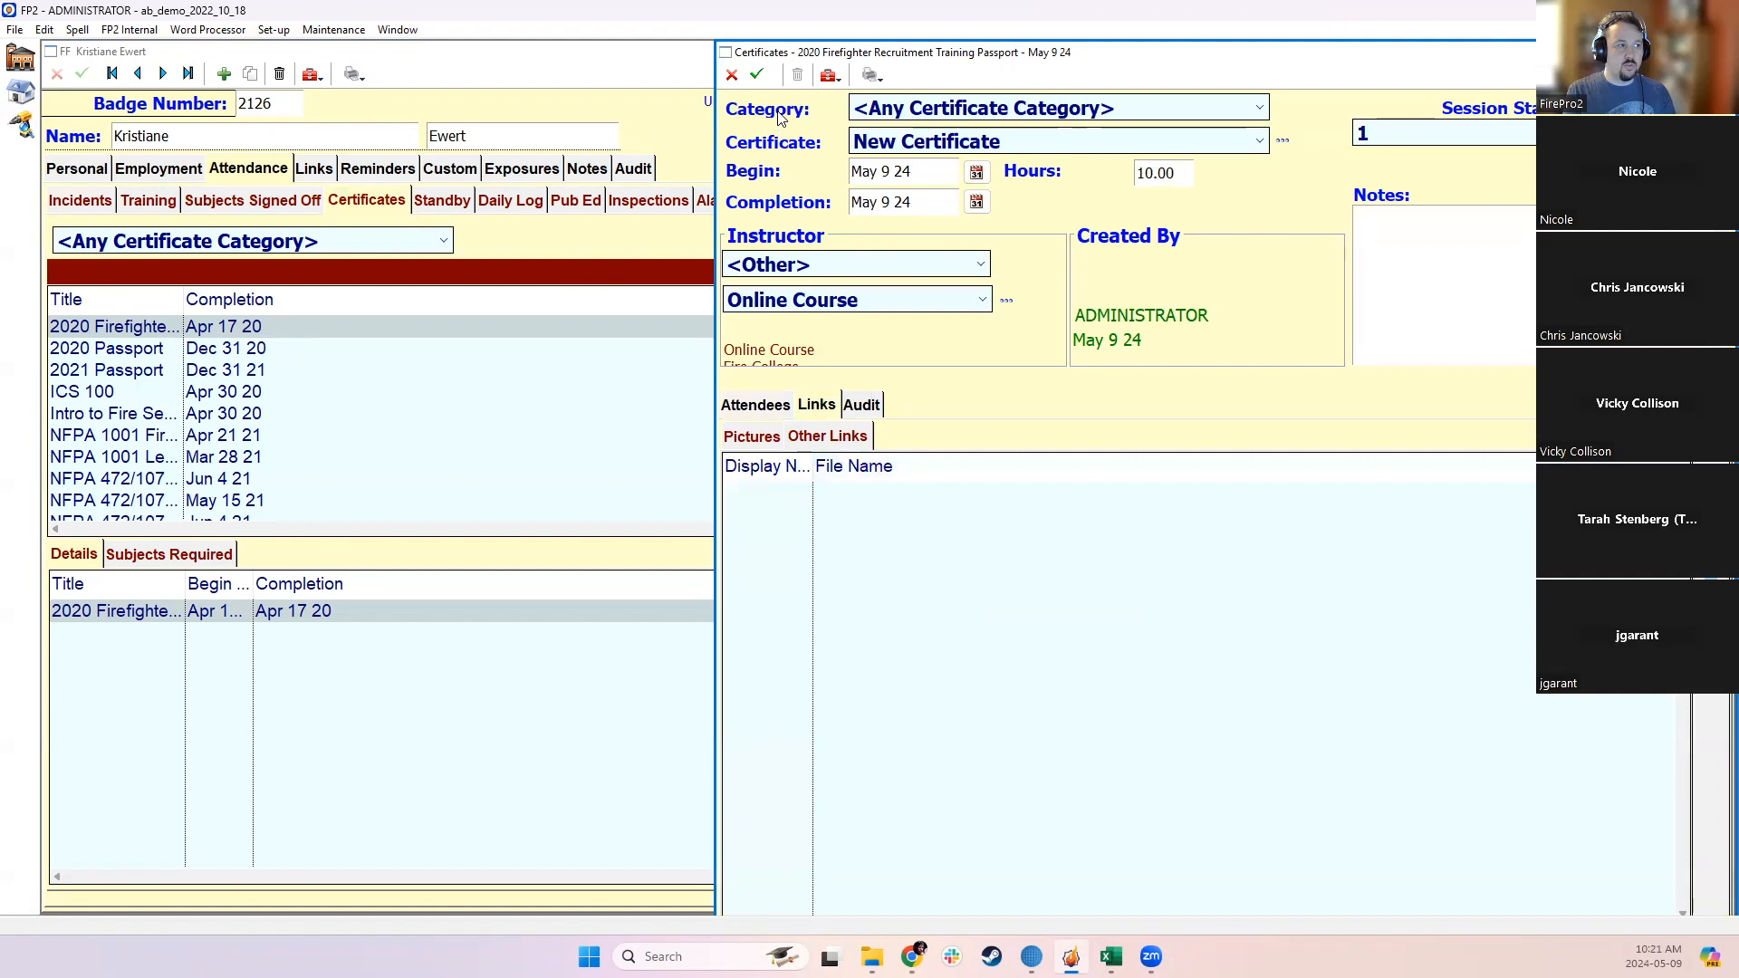
click(759, 74)
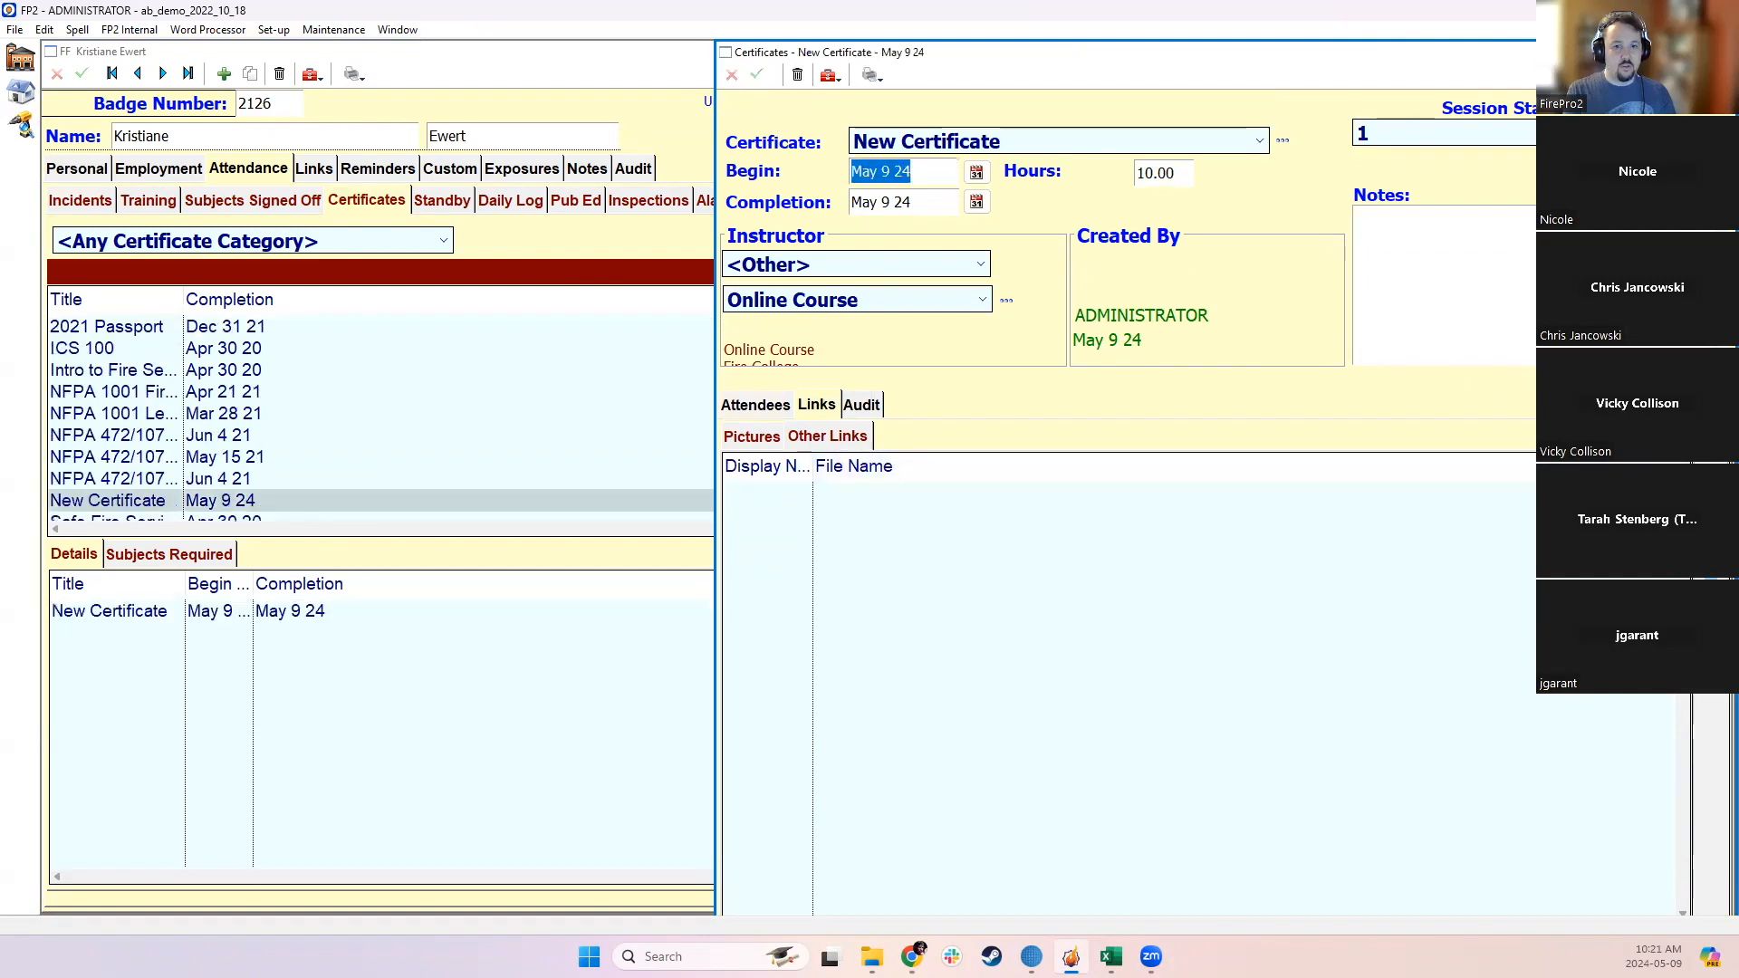
double_click(877, 587)
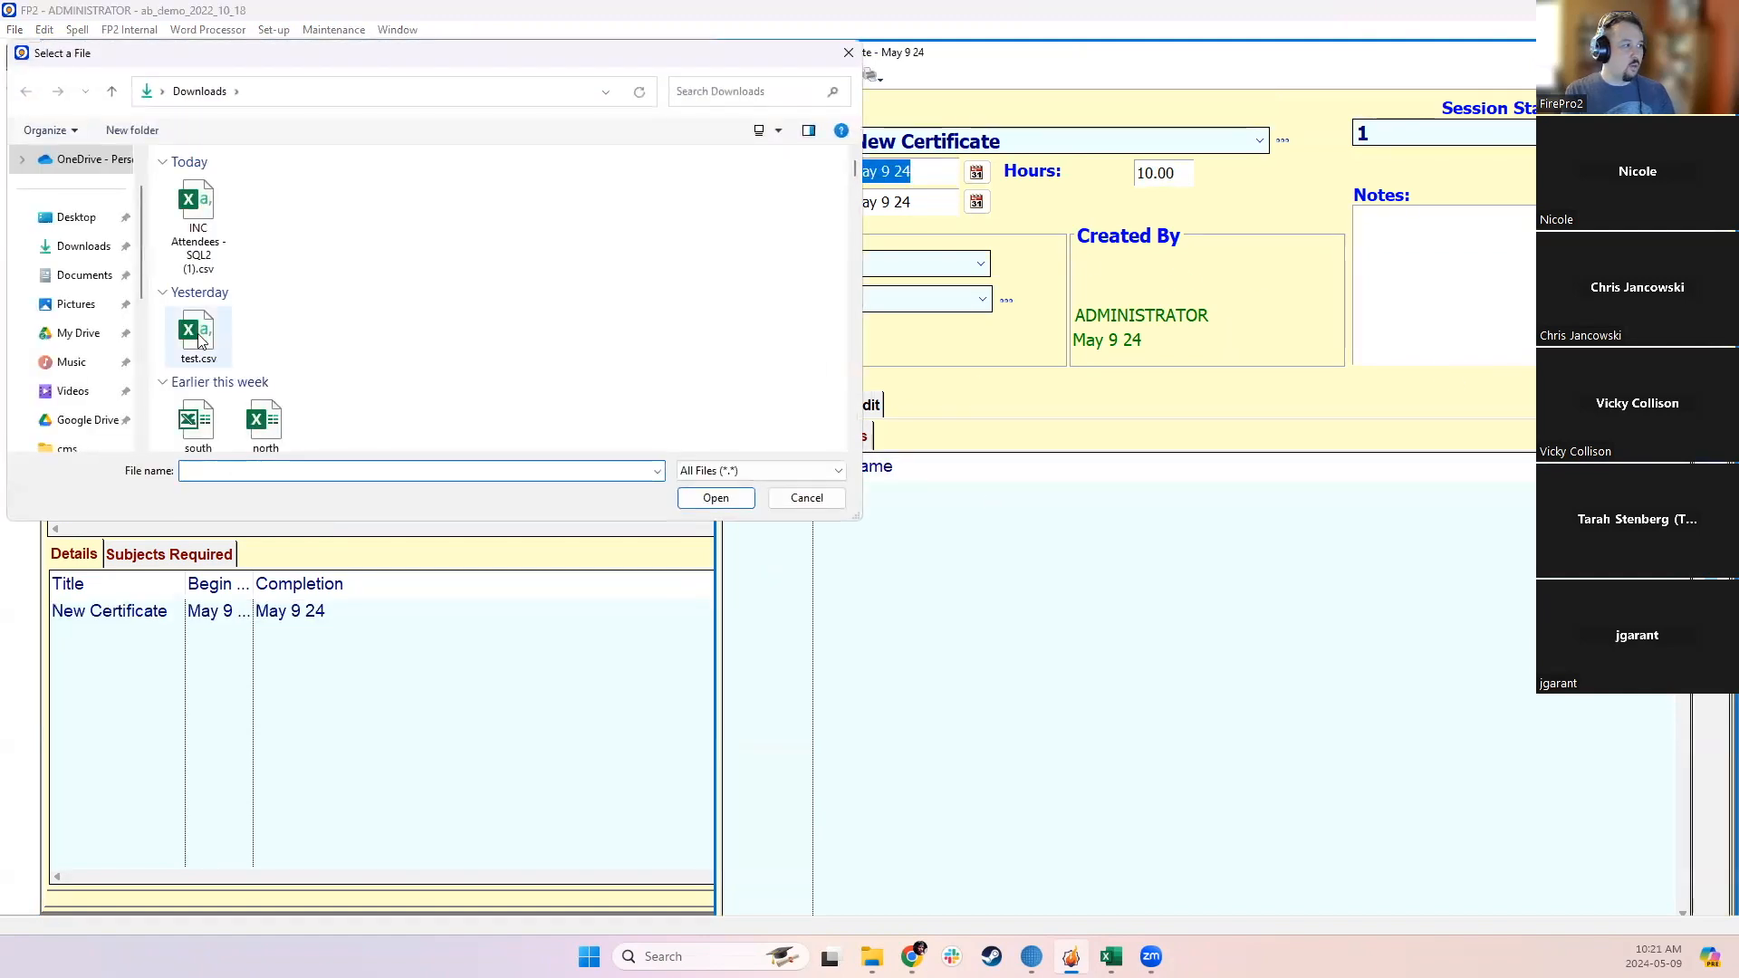
scroll(210, 310, down, 5)
click(191, 258)
click(715, 497)
click(756, 75)
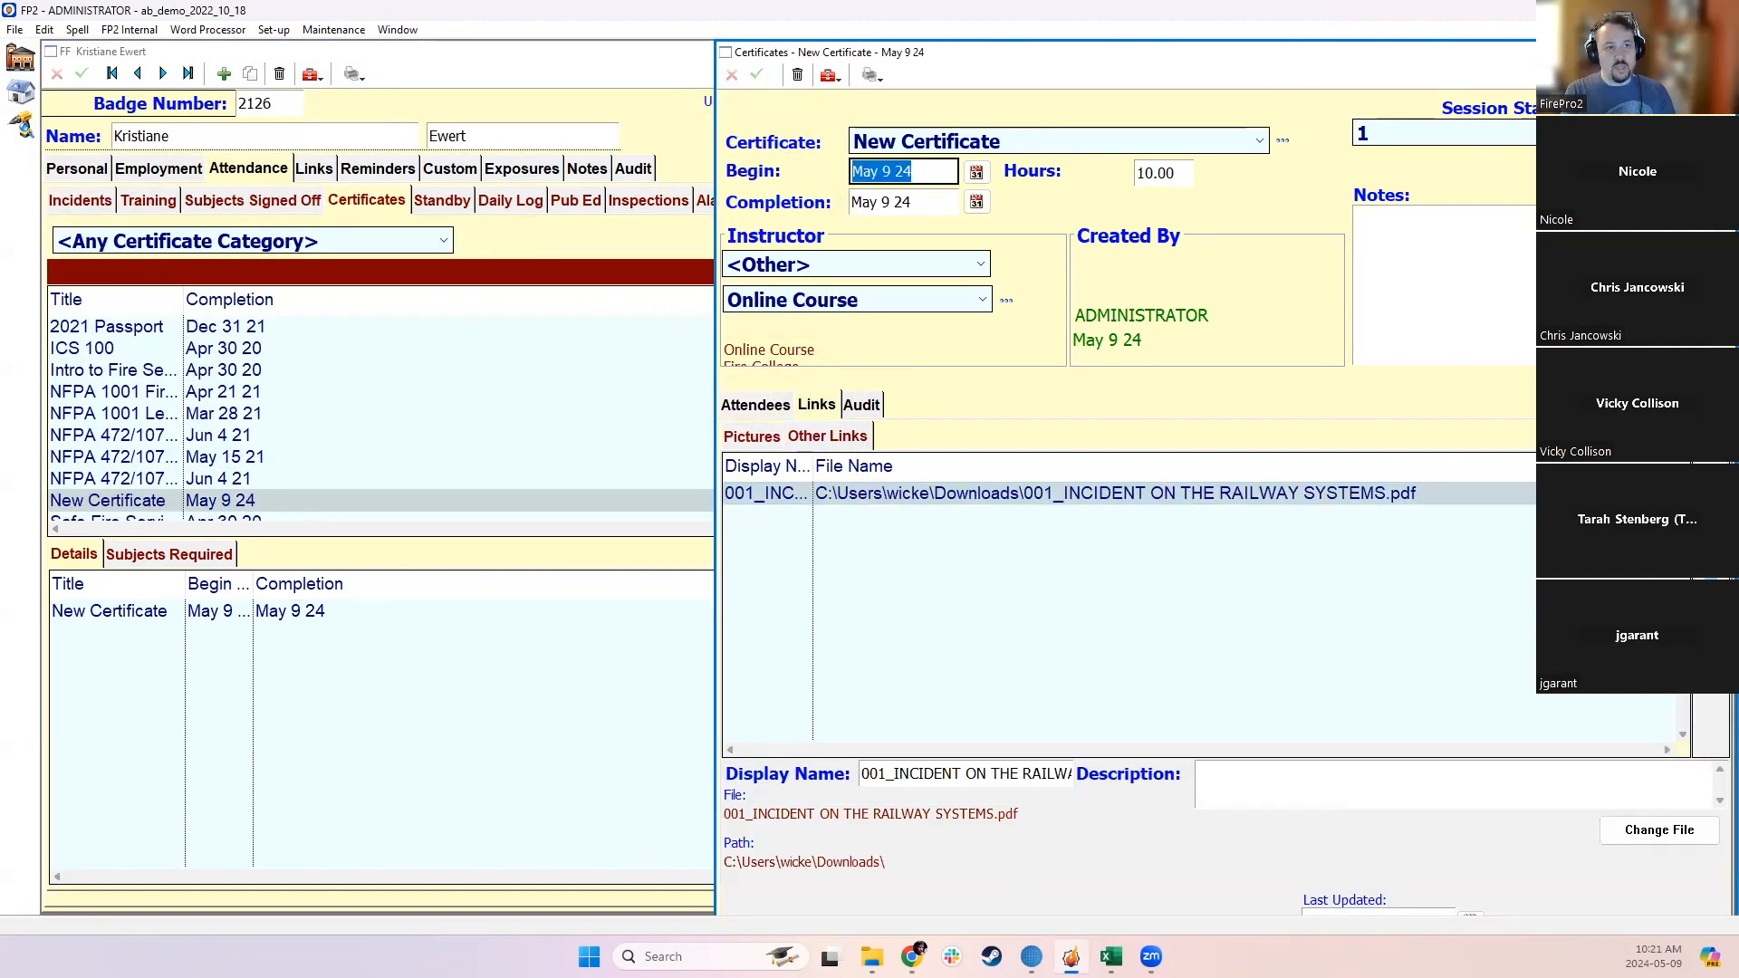
click(1719, 51)
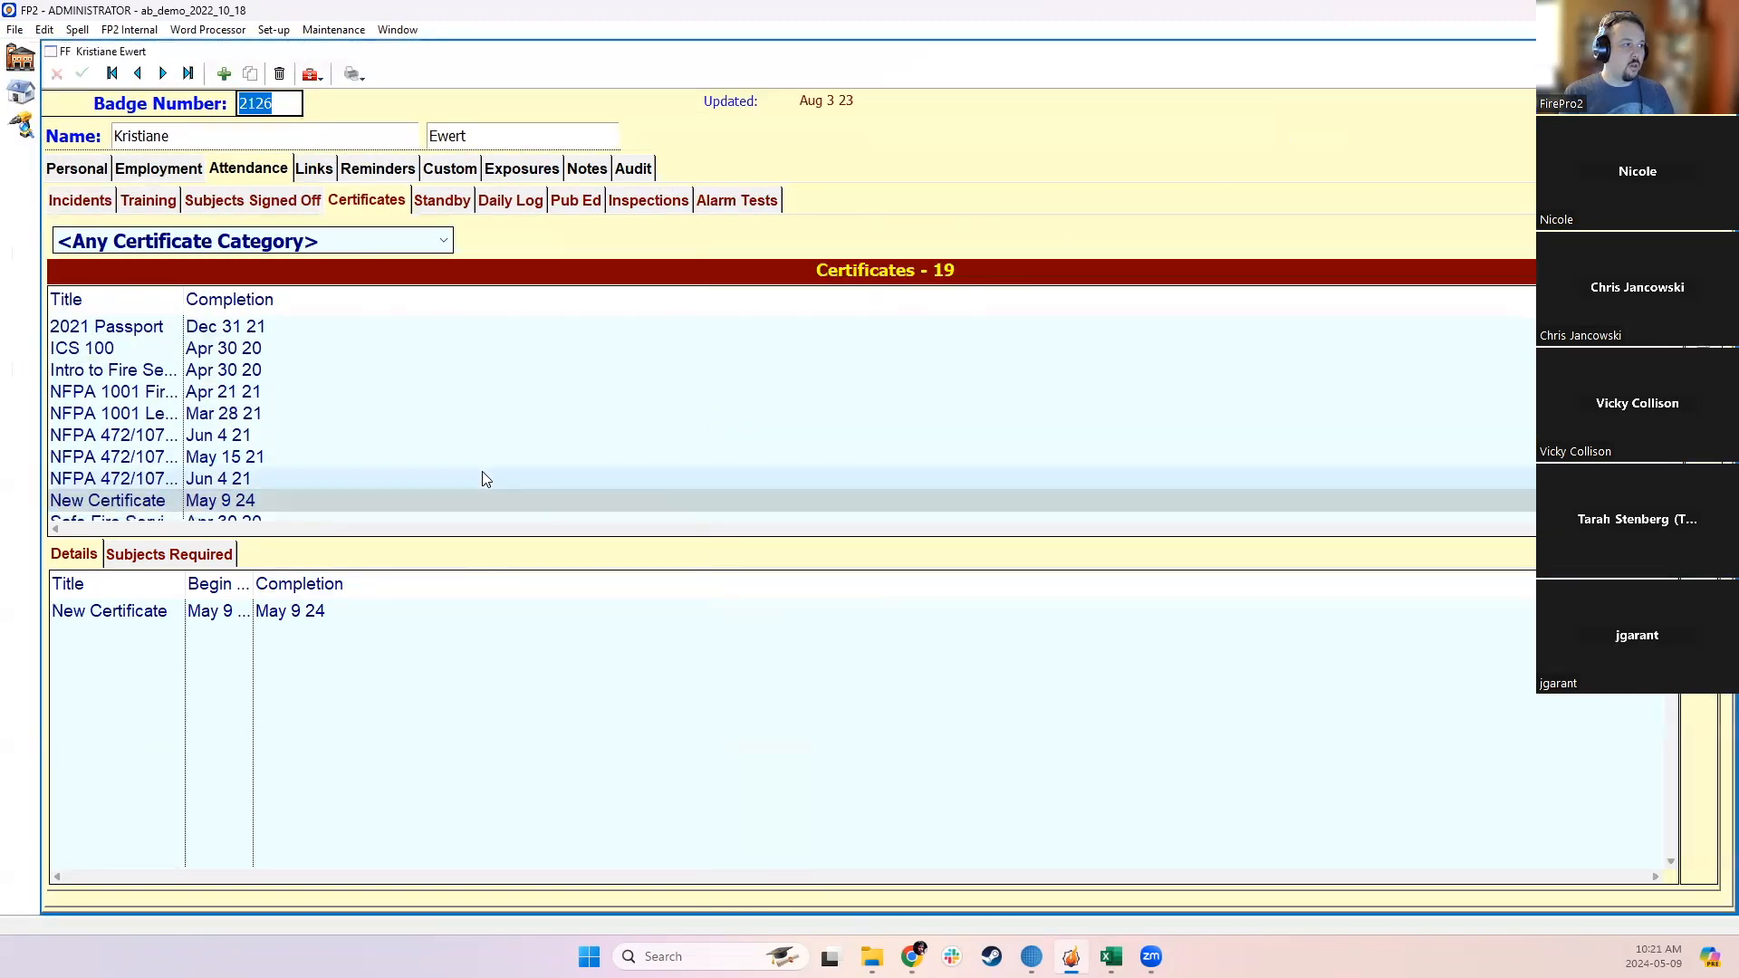
Step: Find New Certificate in the recruit's certificate list, widen the Begin Date column, reopen the entry to check its linked file, and close it
scroll(471, 367, down, 3)
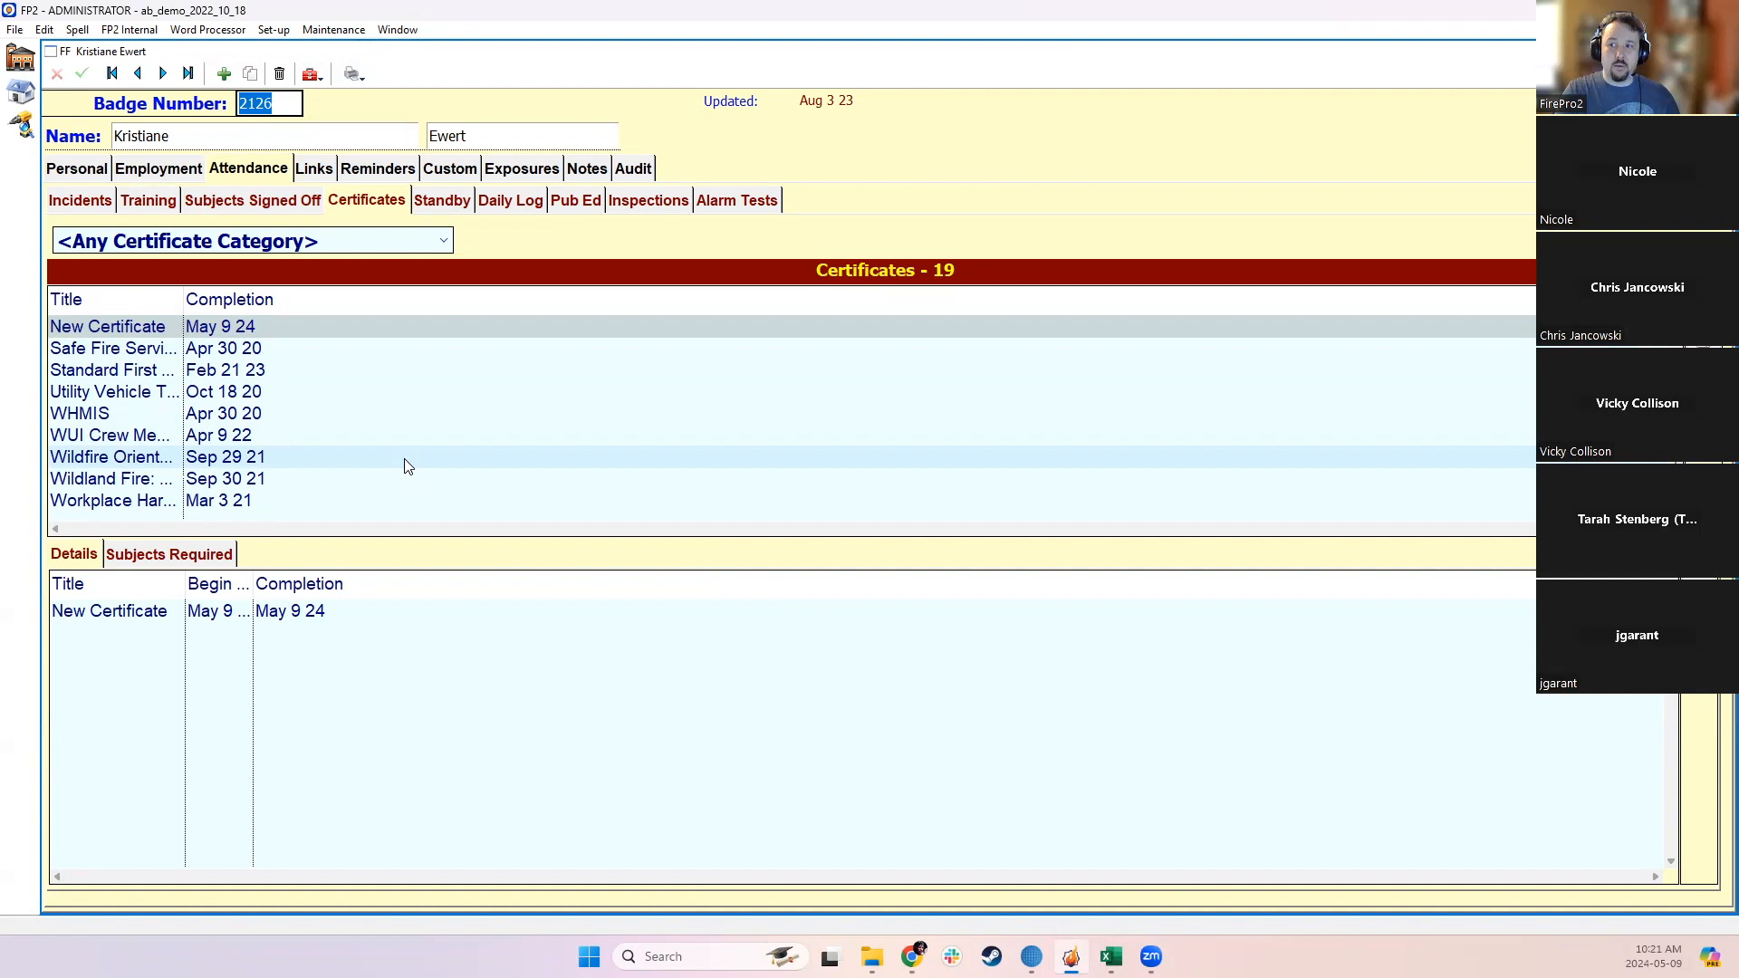
click(322, 411)
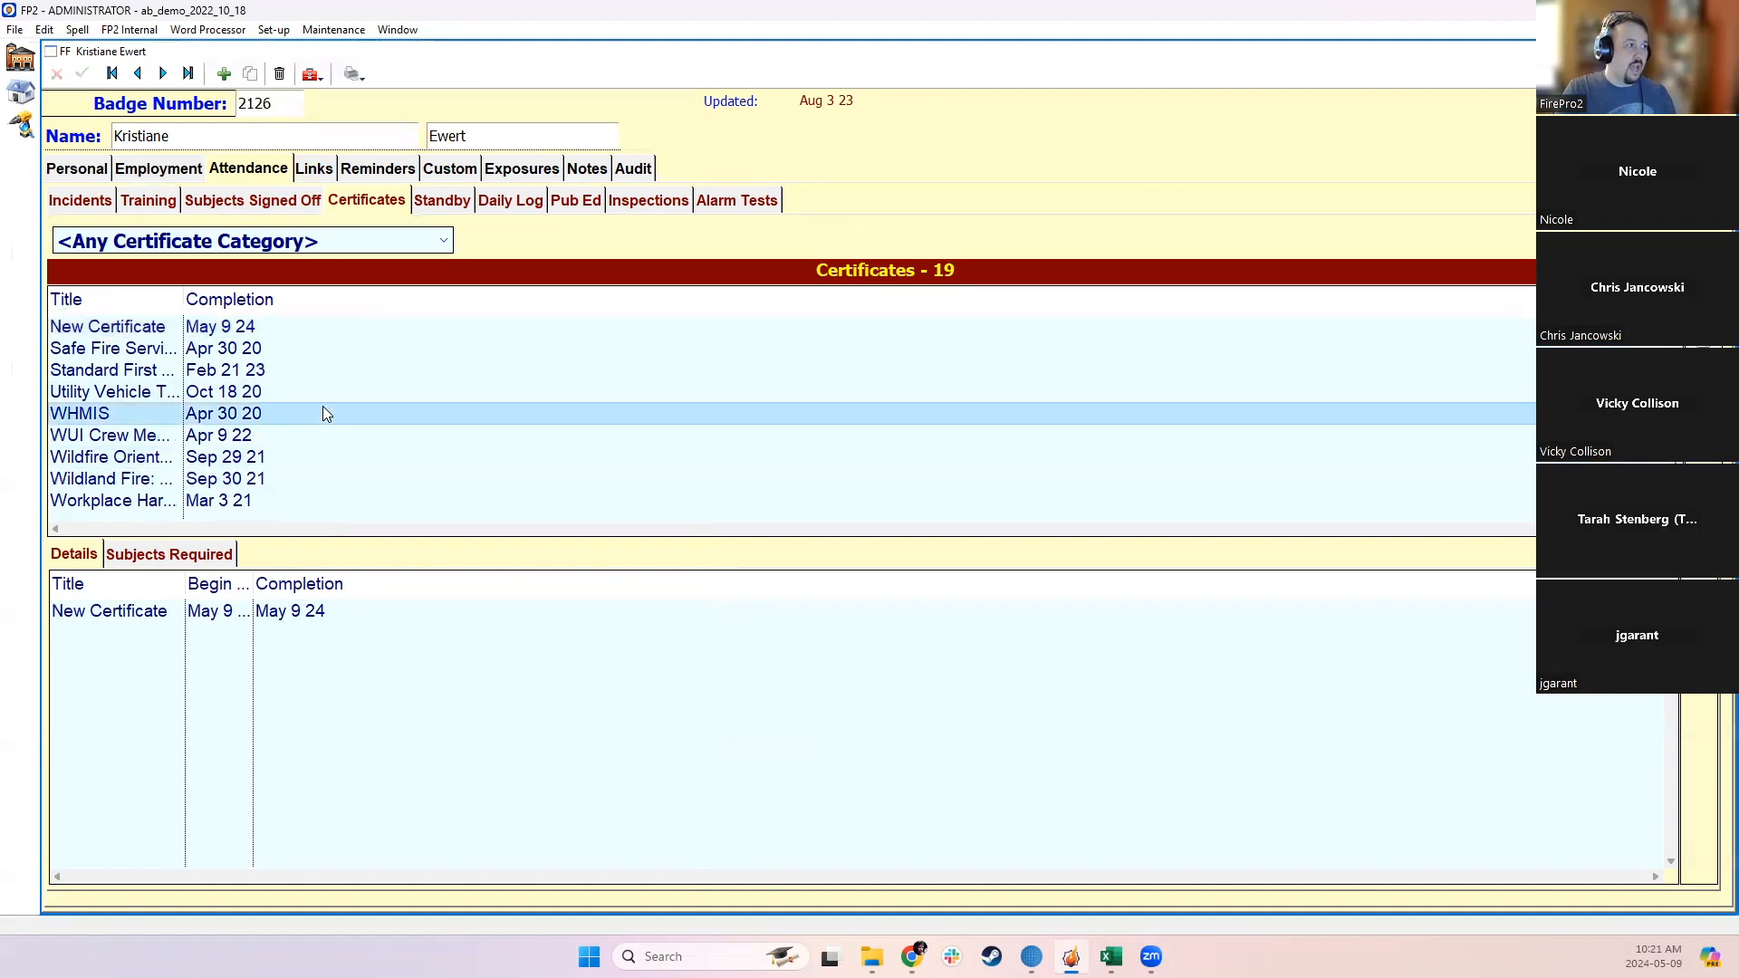
click(150, 328)
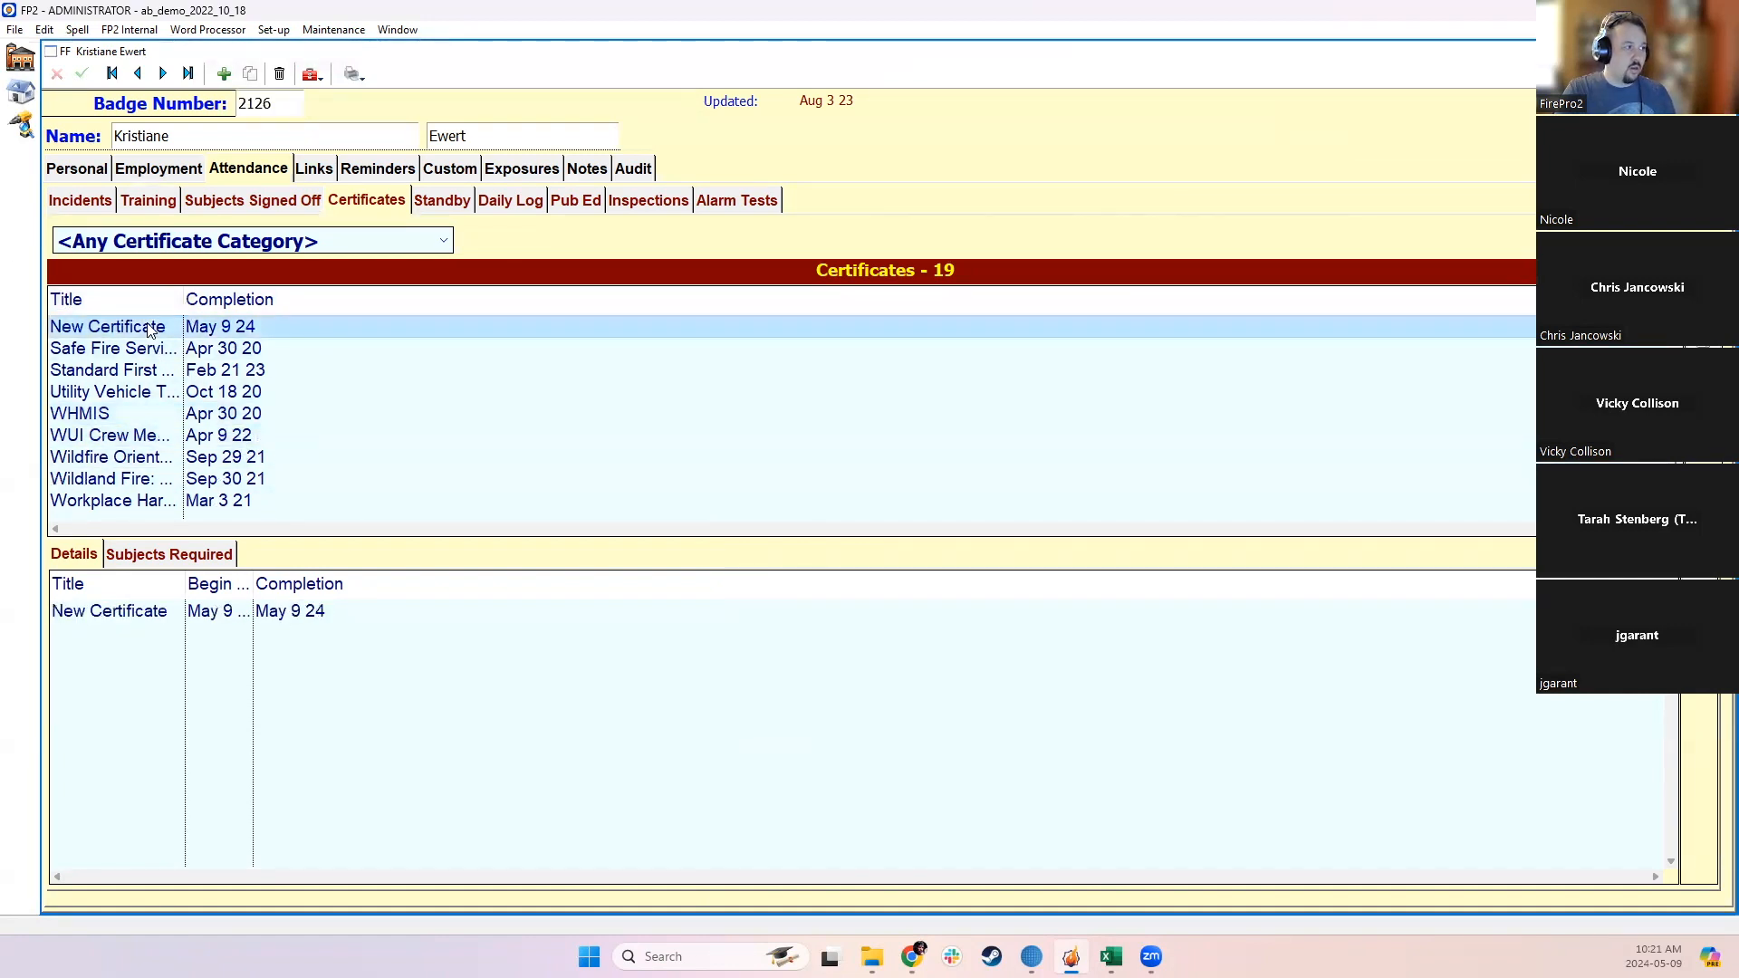
drag(254, 576, 386, 580)
click(345, 612)
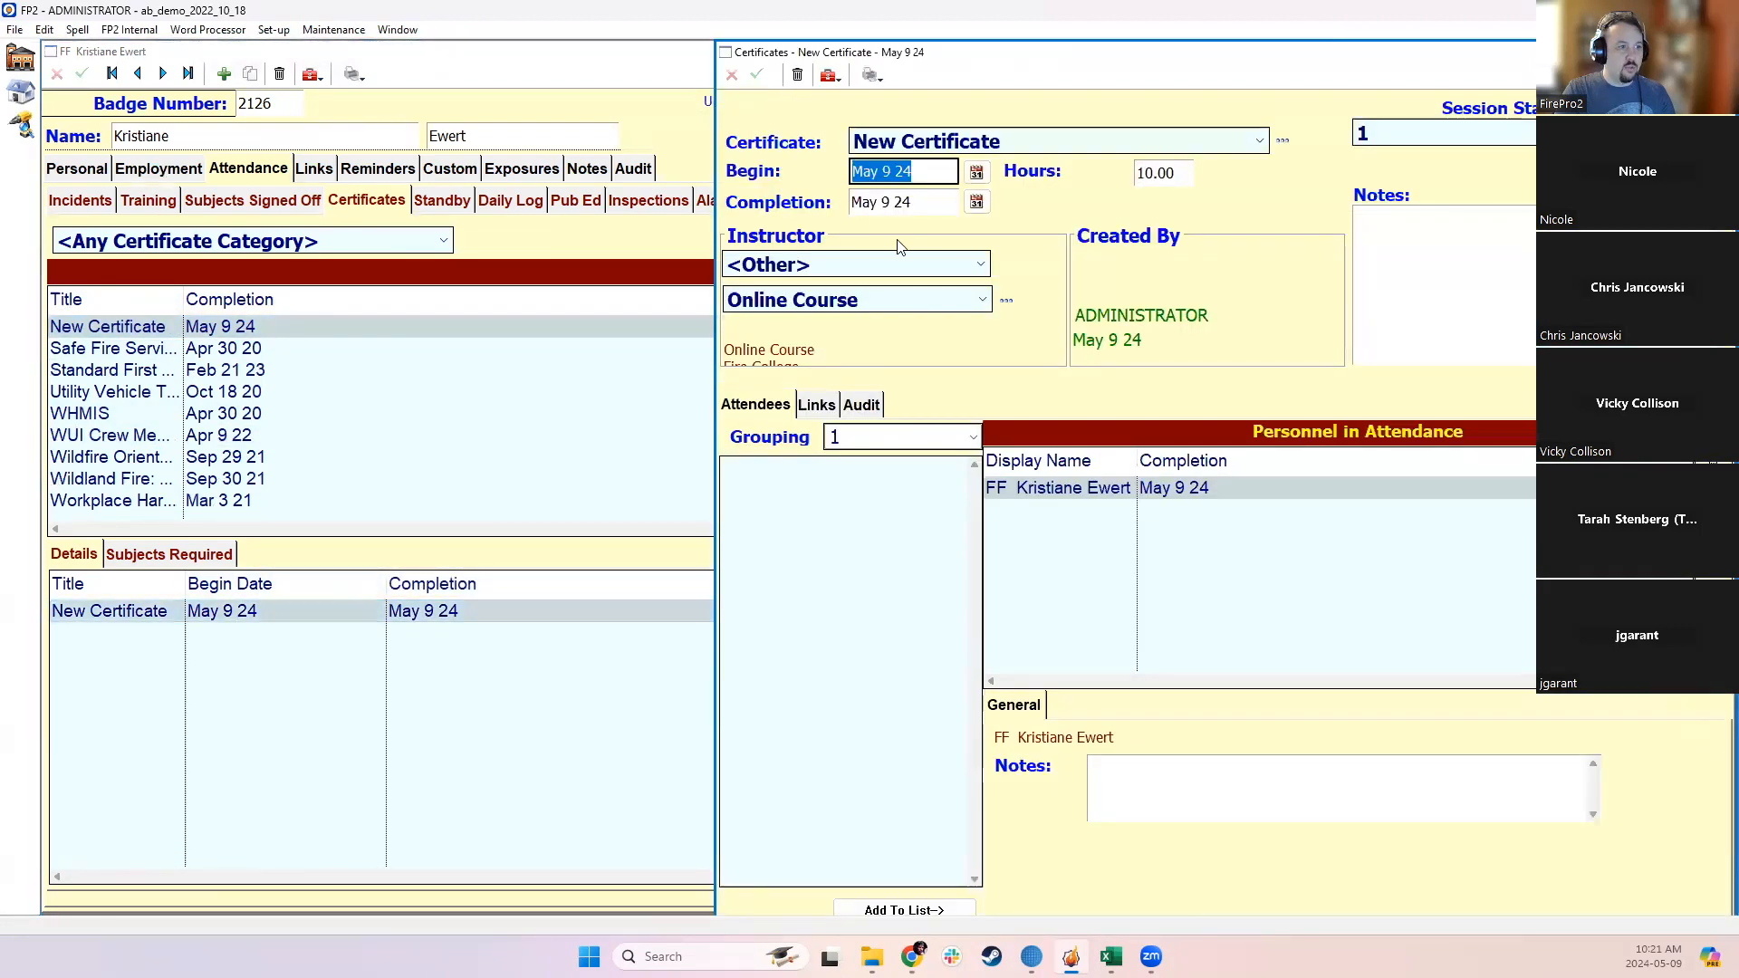
click(810, 404)
click(819, 439)
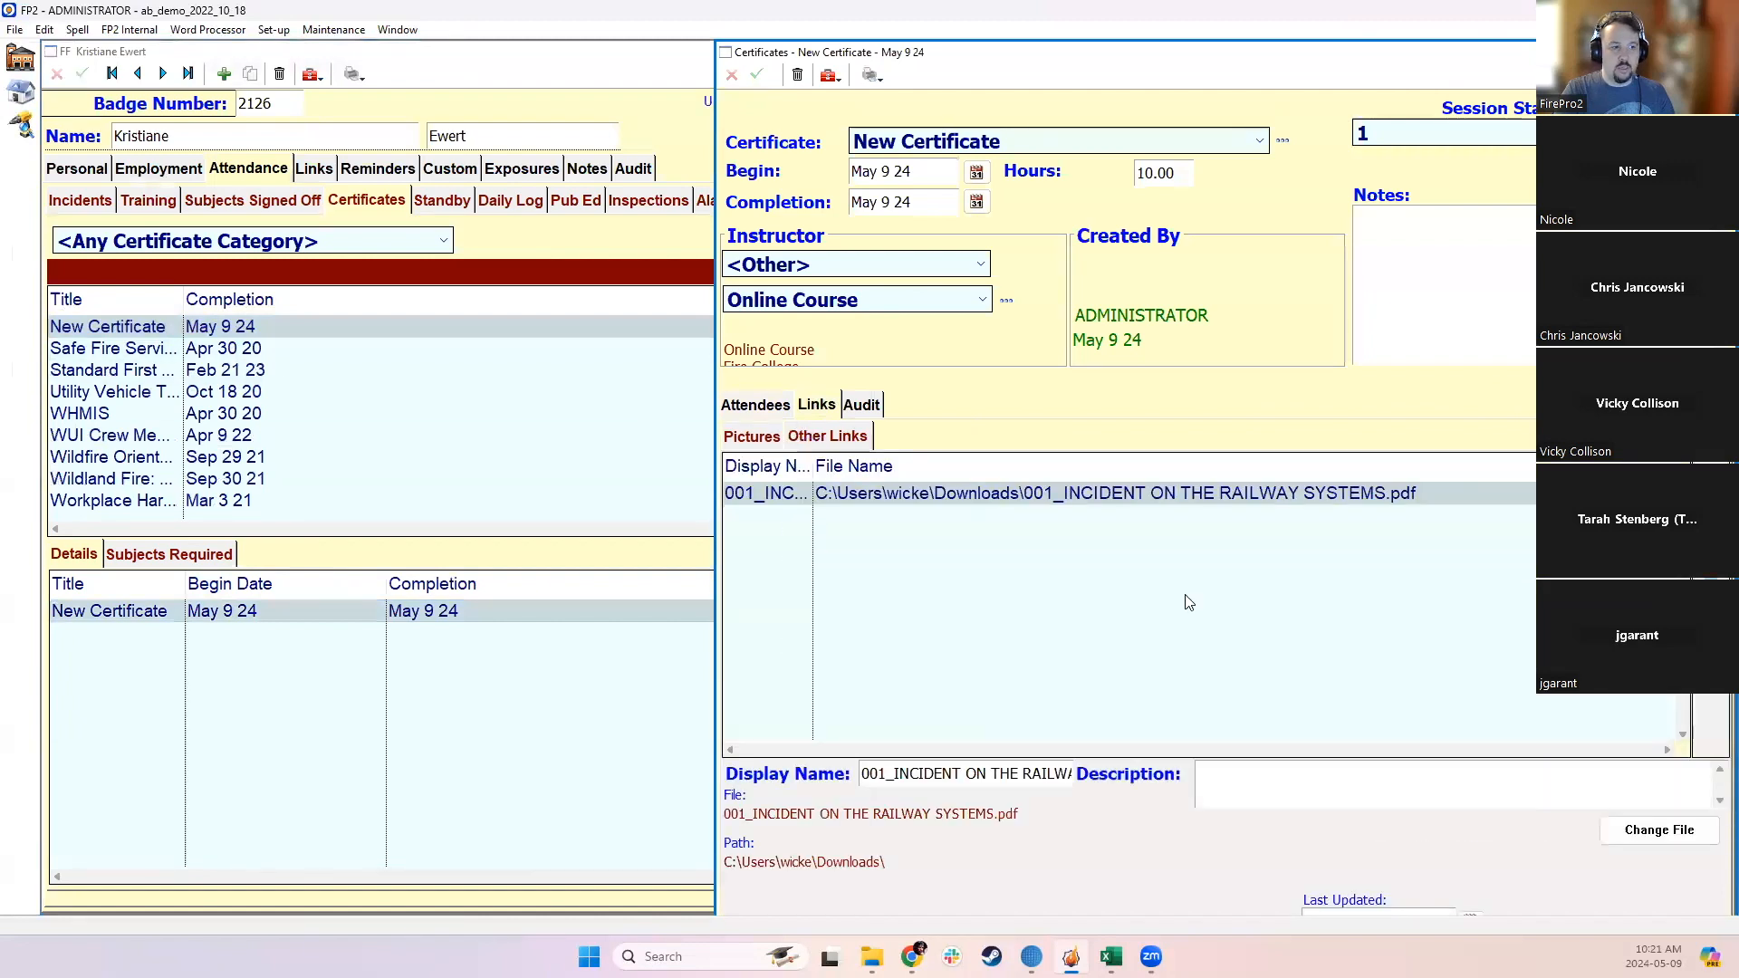
click(66, 240)
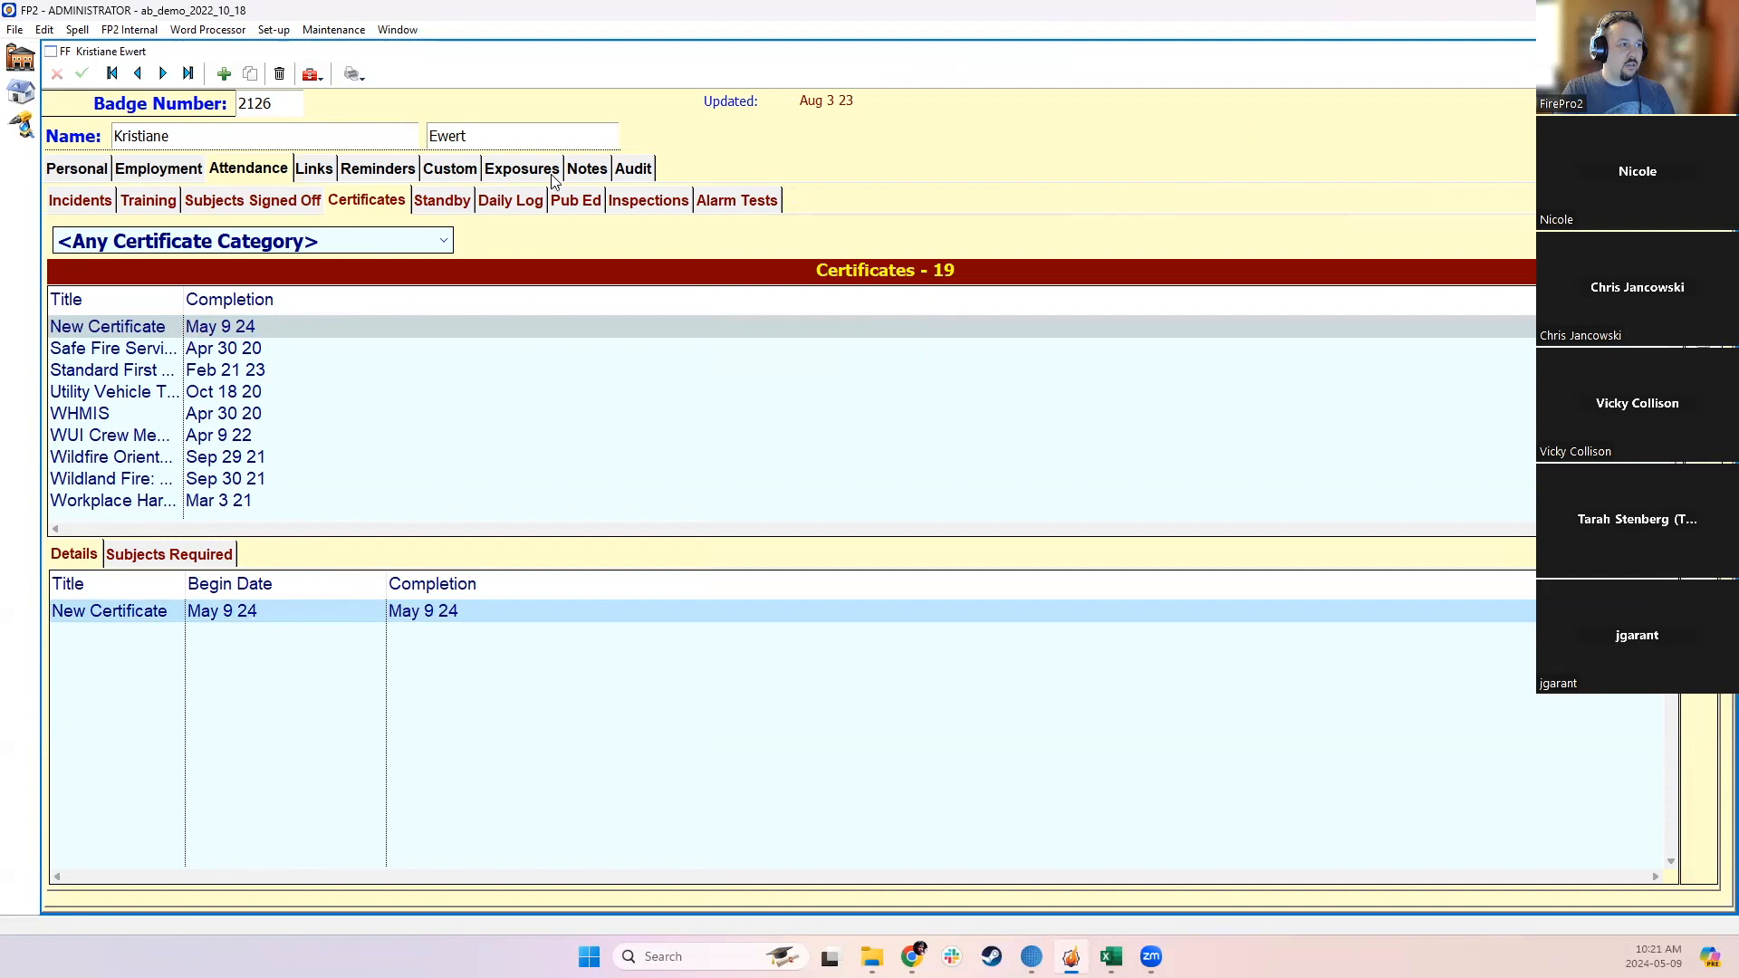
Step: Check the other links stored on the recruit's own personnel record, and close the record
click(374, 172)
click(317, 174)
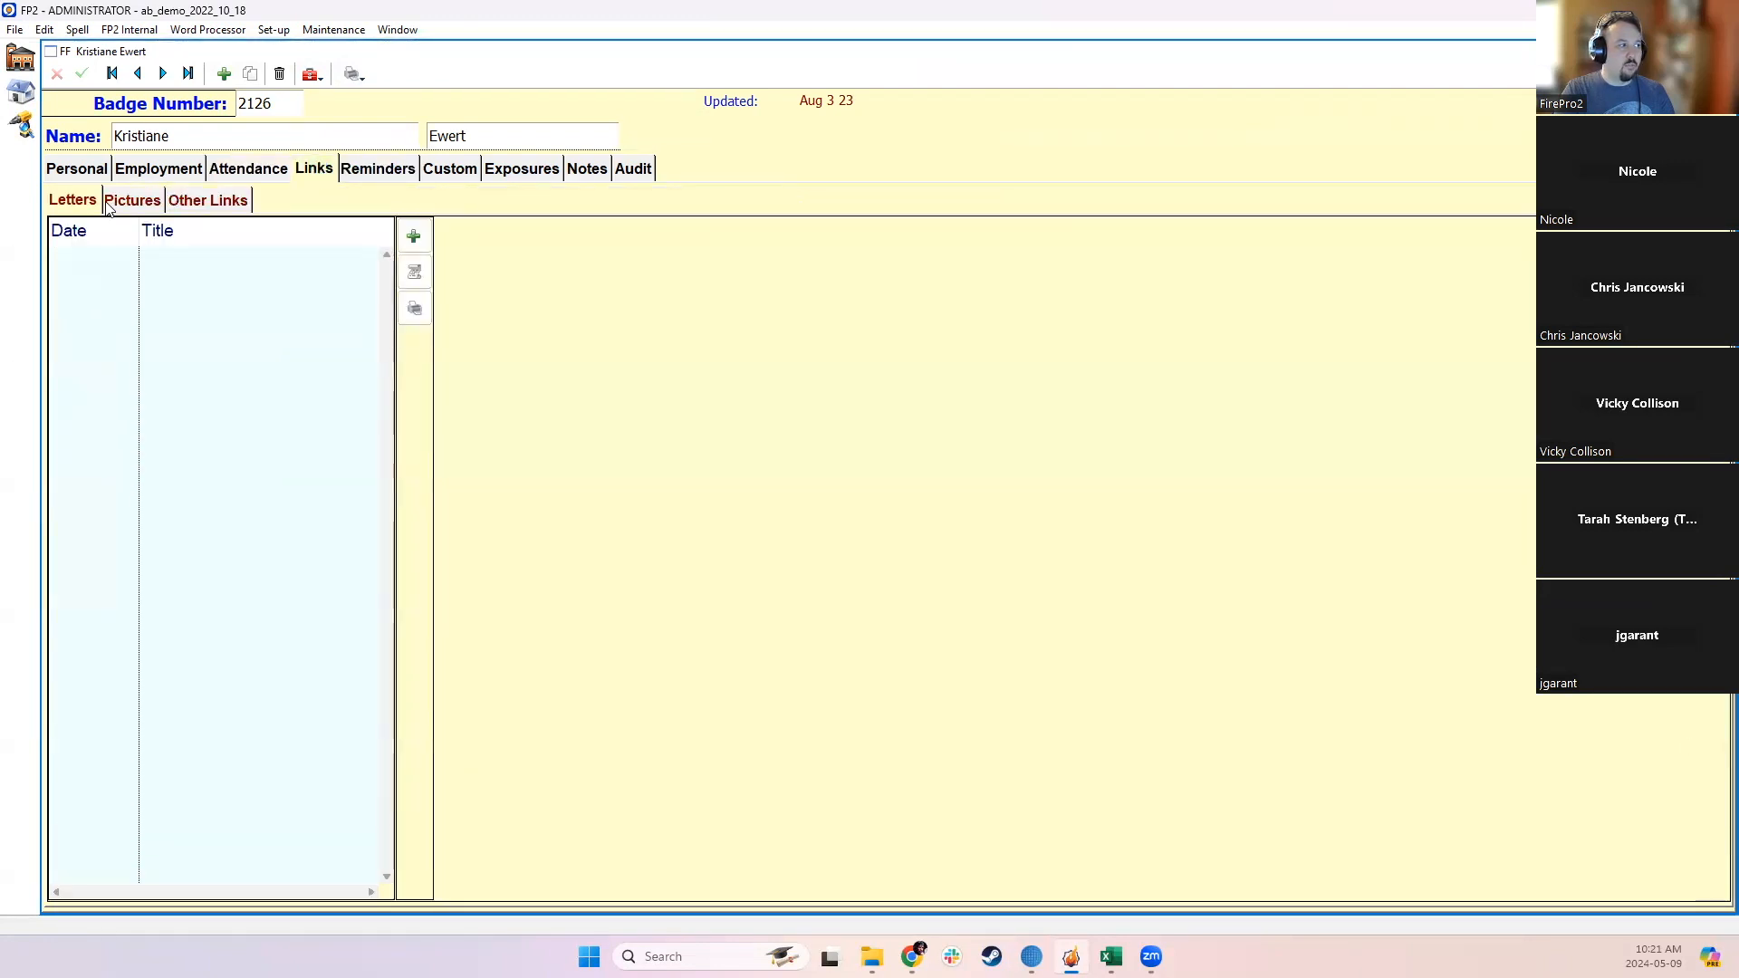
click(208, 200)
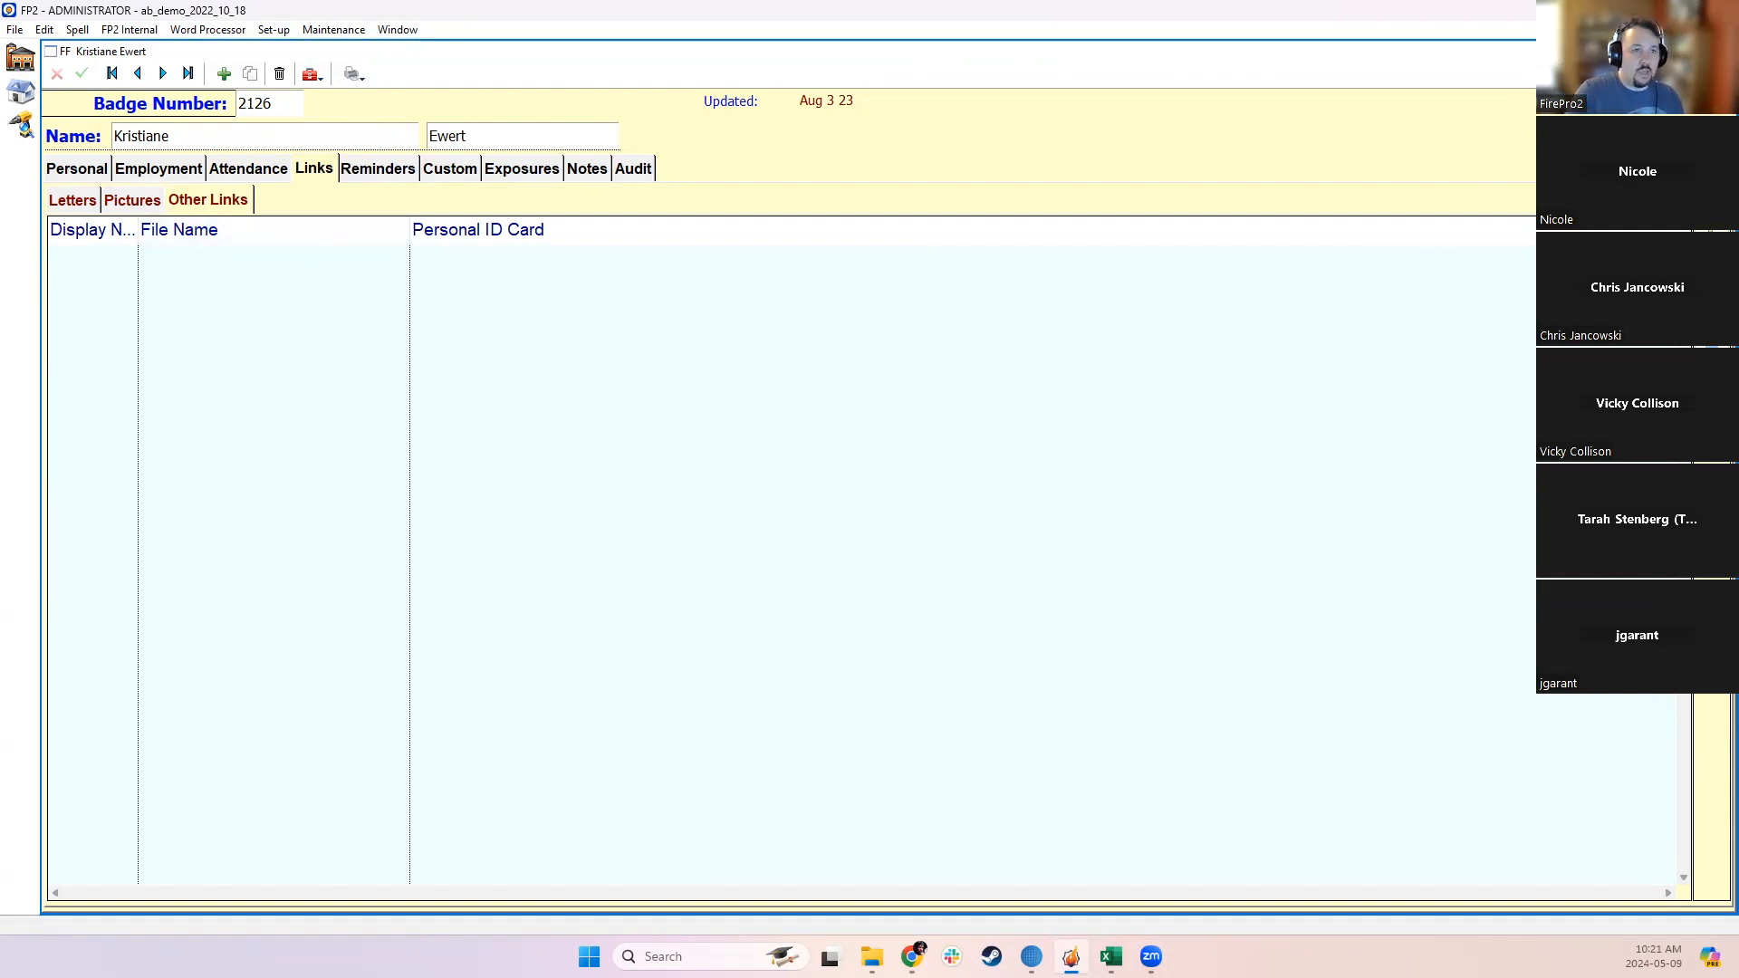
click(1722, 52)
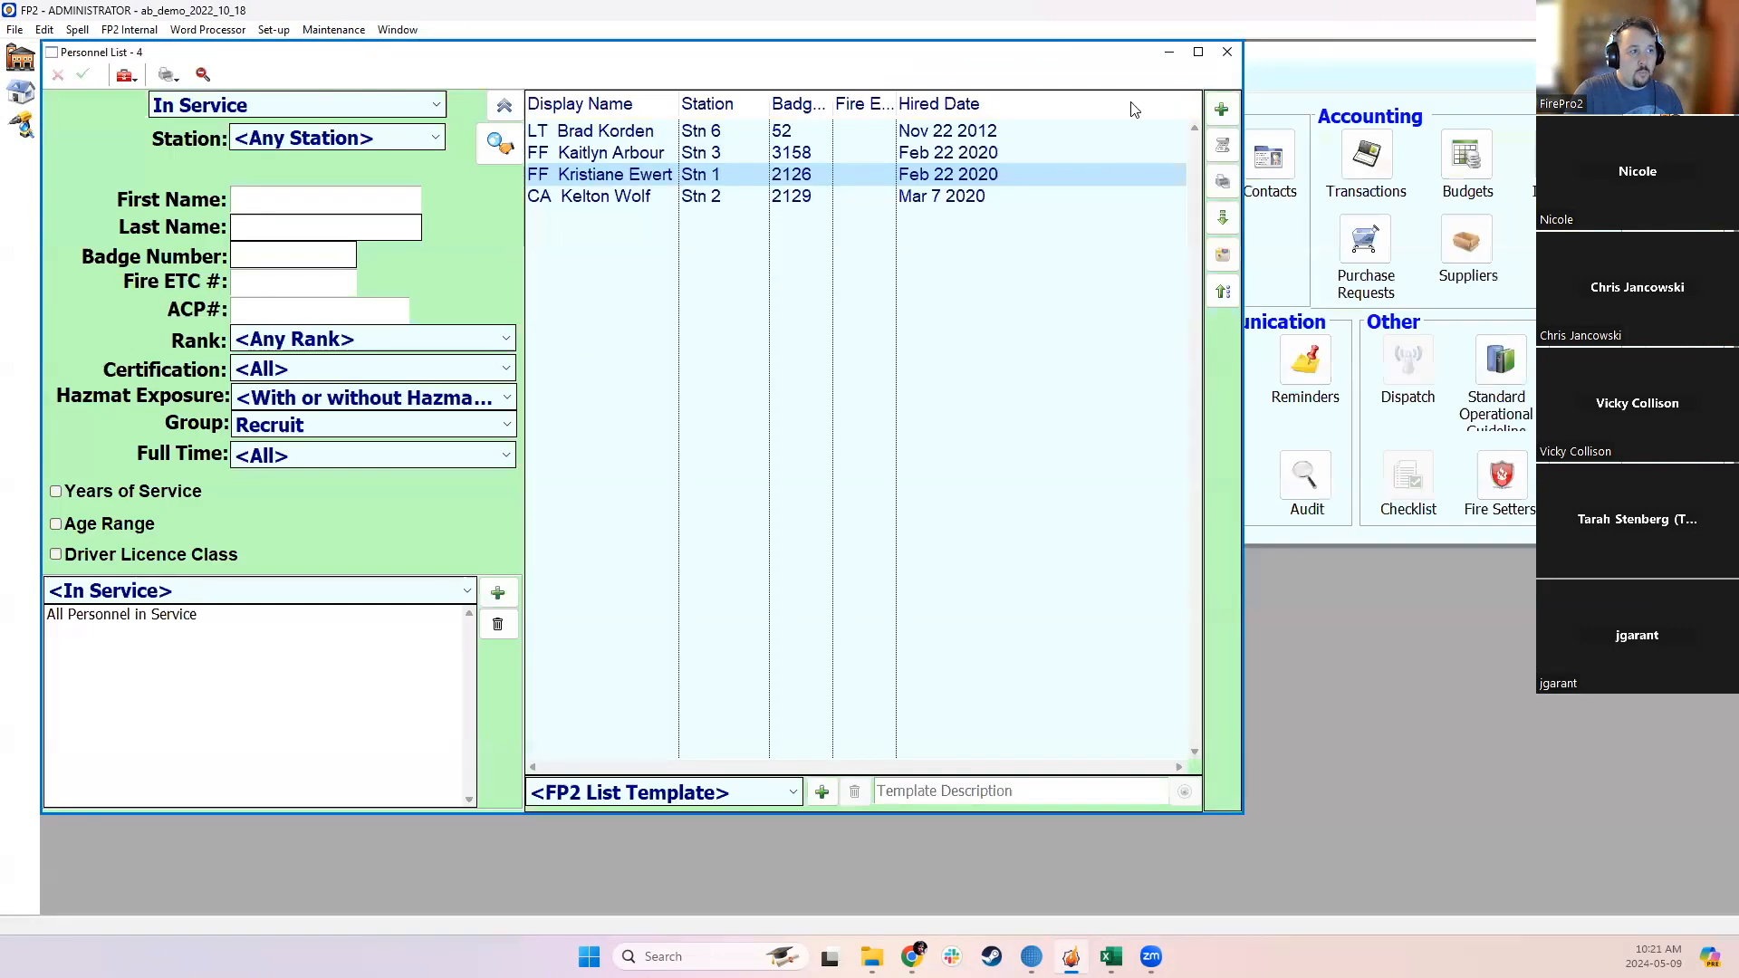
Step: Open the reminder list, search it for only Certificates reminders up til today, and maximize the list
click(1311, 282)
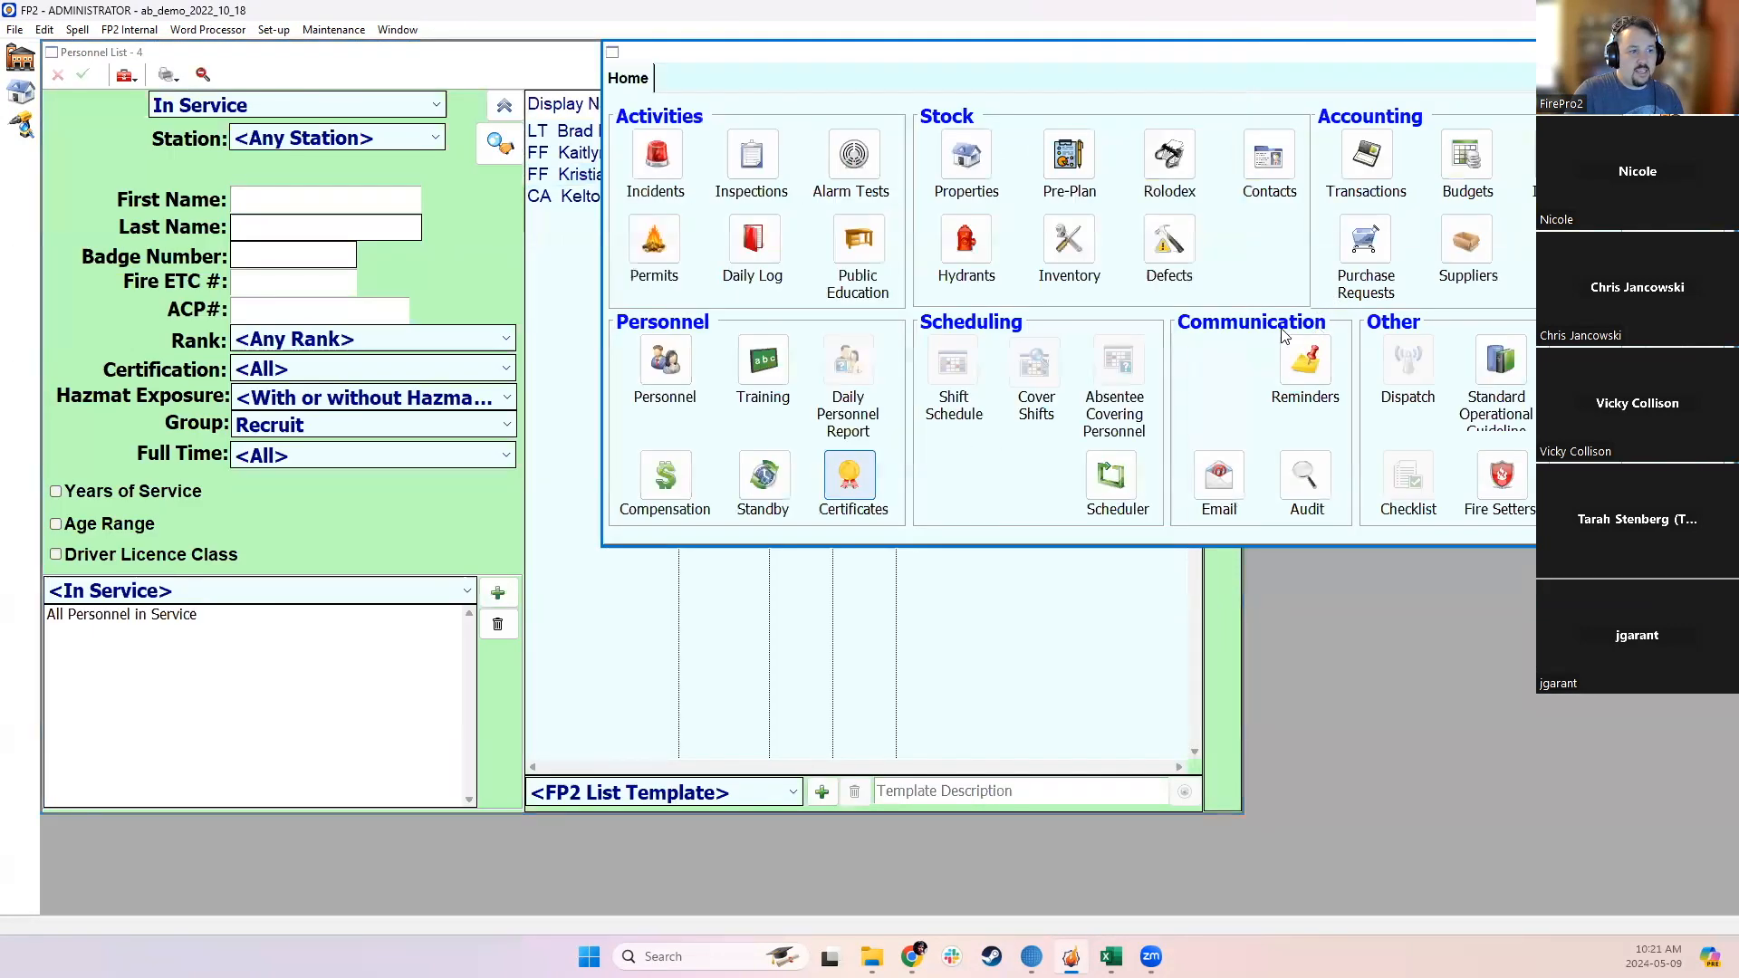
click(1305, 360)
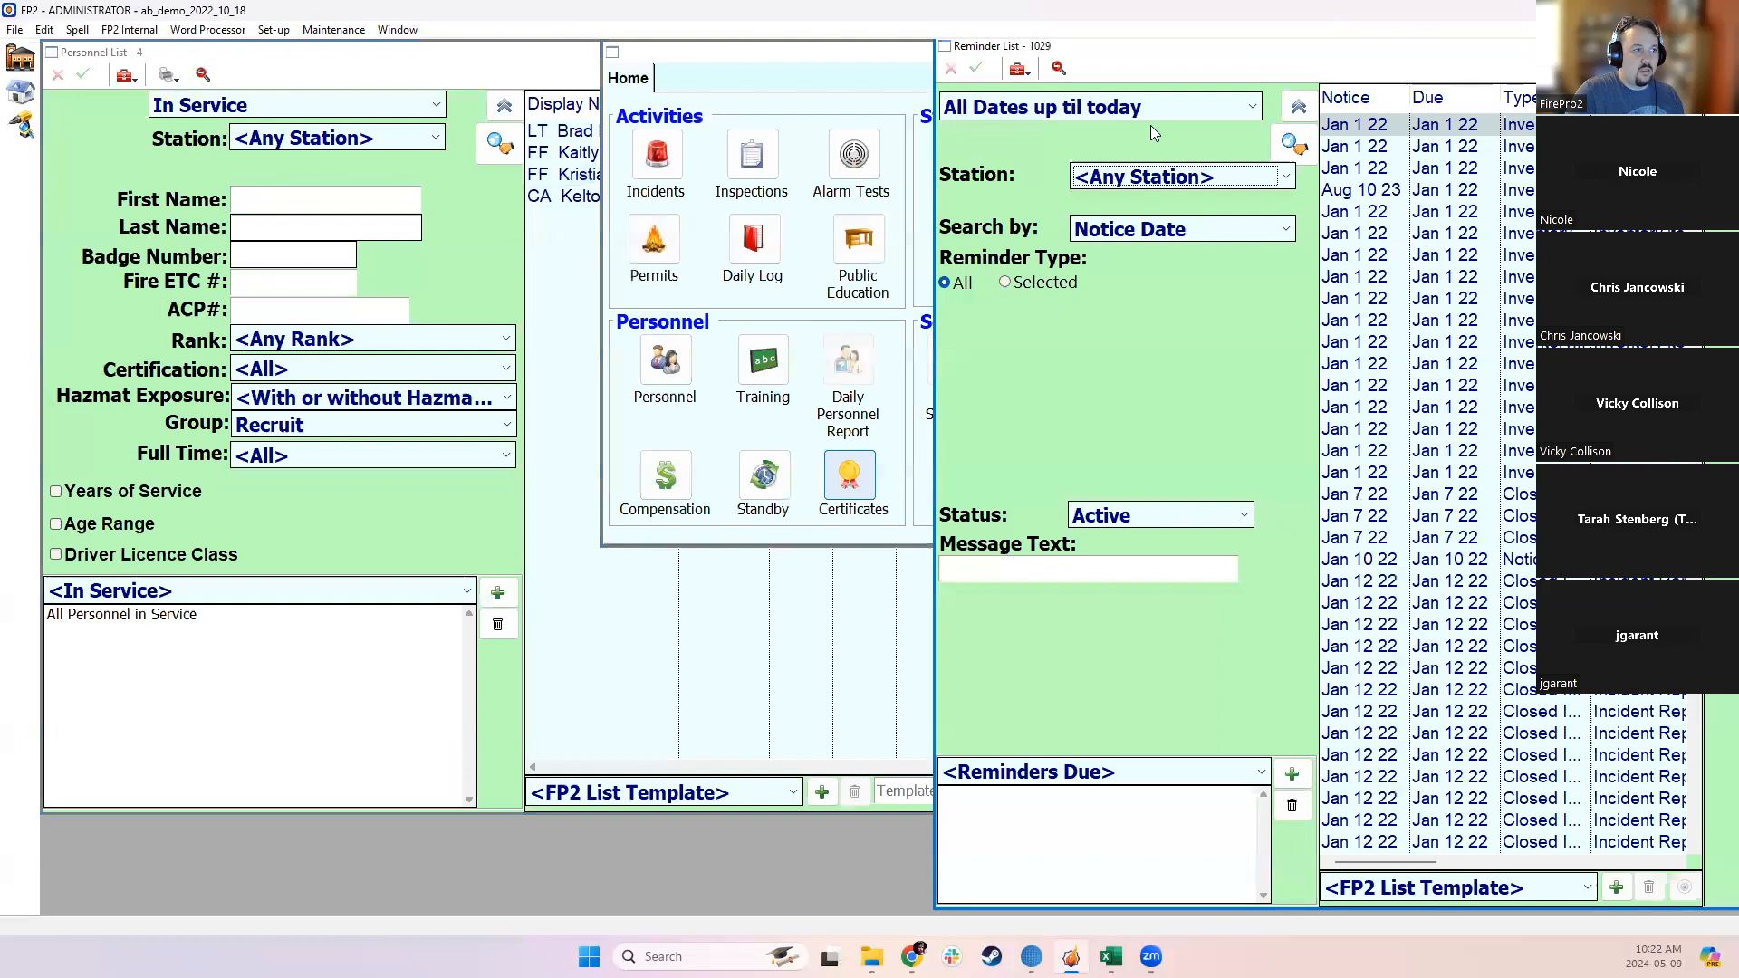
click(1039, 288)
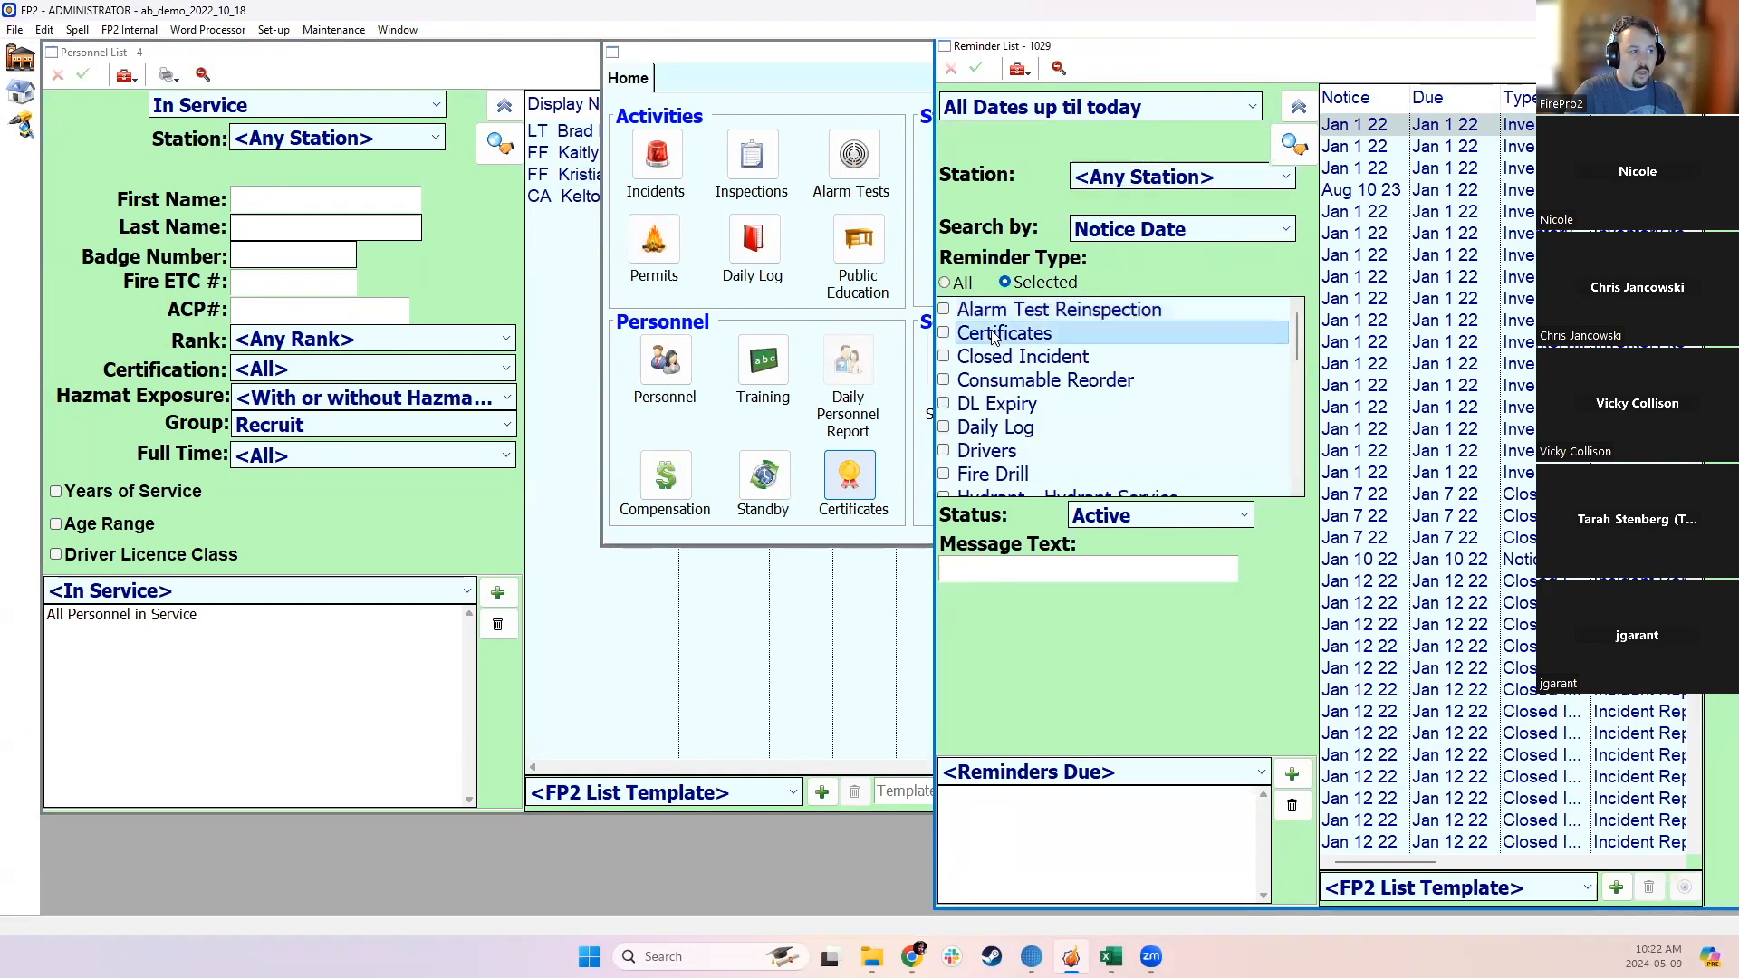
click(945, 333)
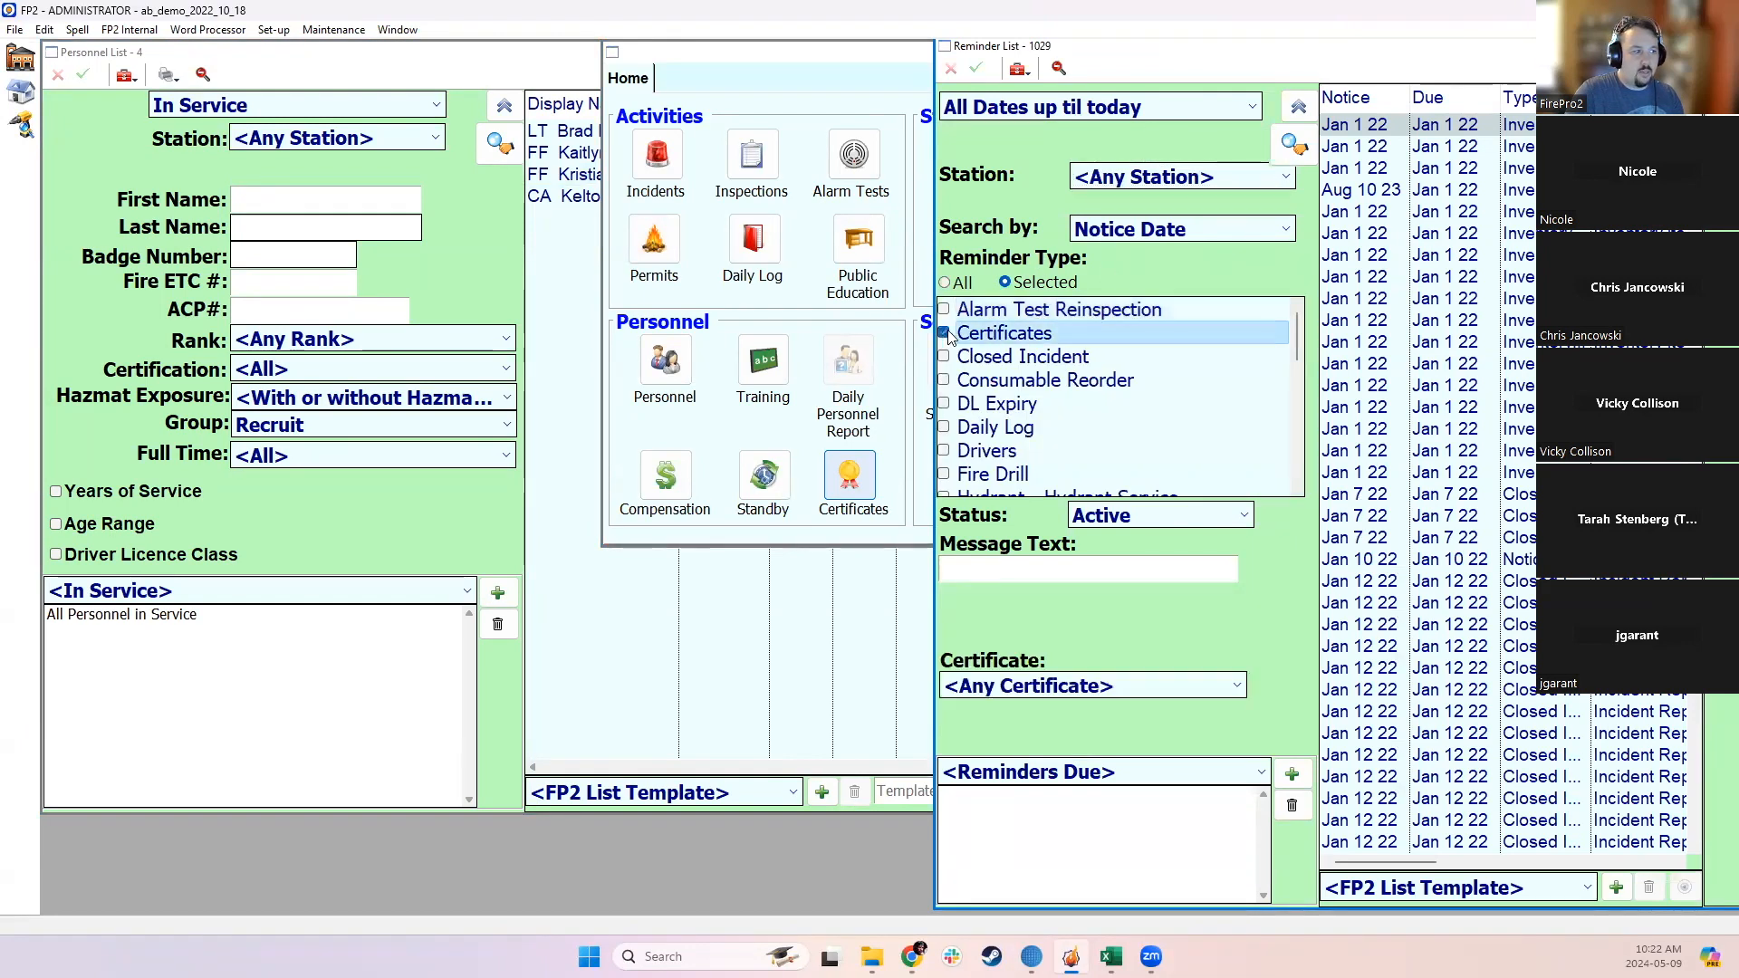
click(1295, 145)
click(1687, 46)
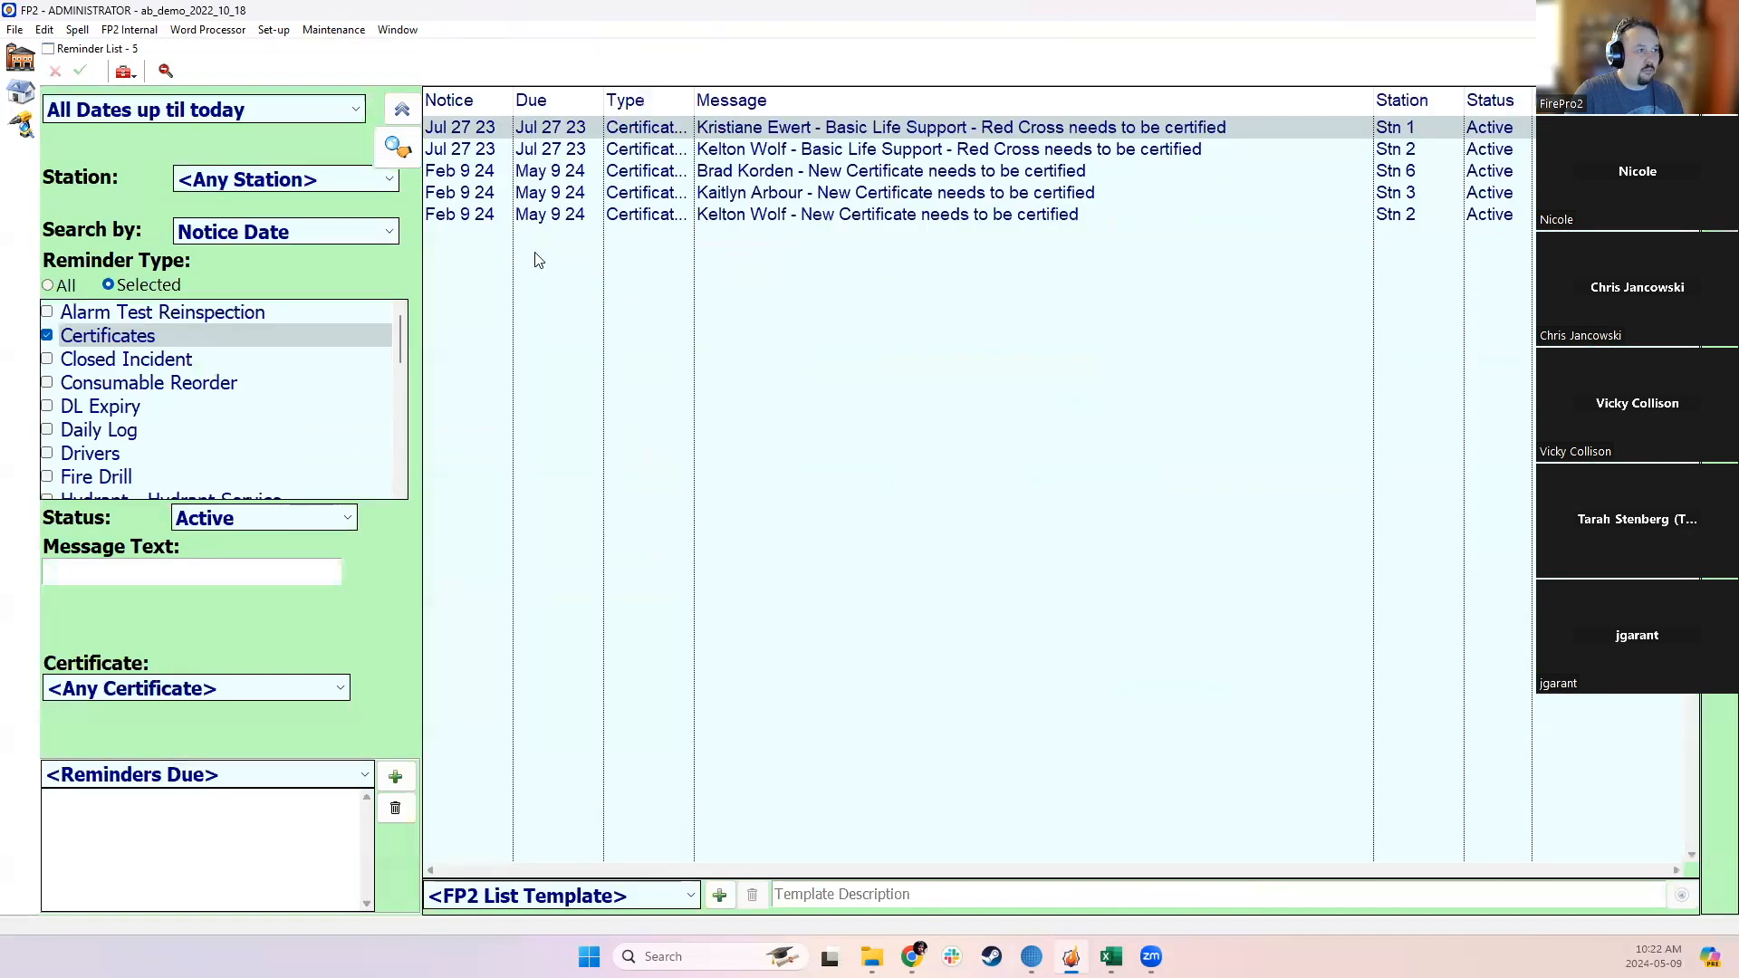
Step: Highlight the remaining New Certificate reminders due May 9 24, clear the highlight, and close the reminder list
drag(822, 172, 826, 219)
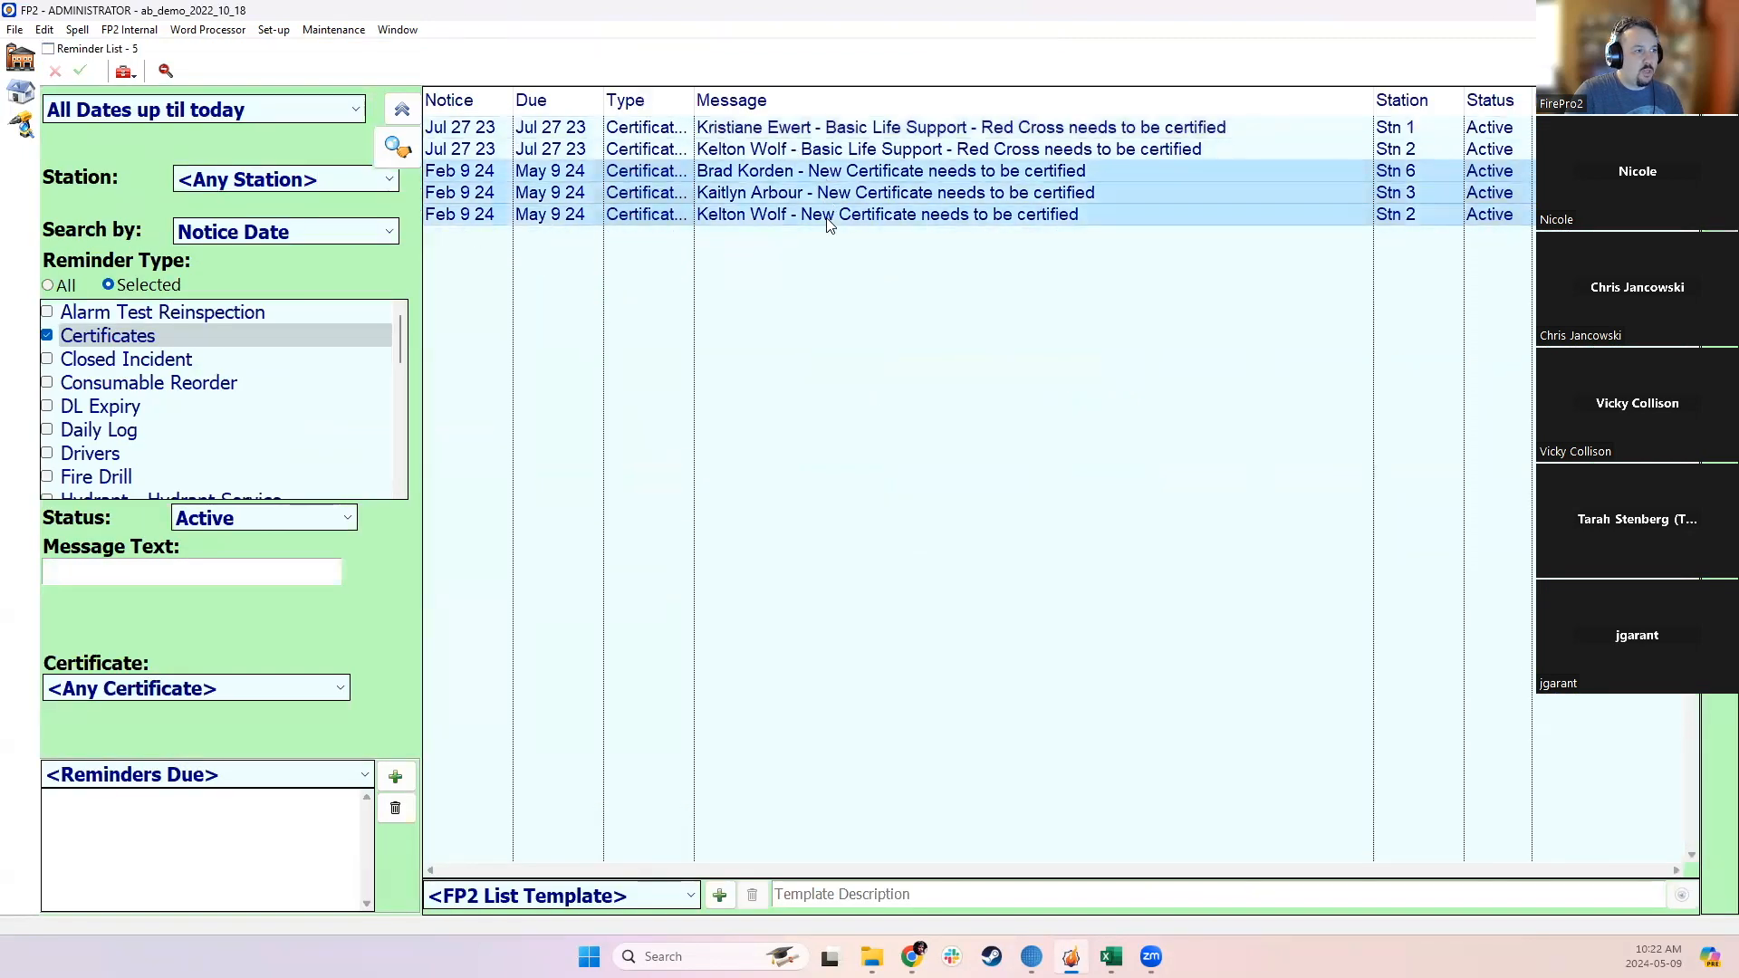
click(857, 288)
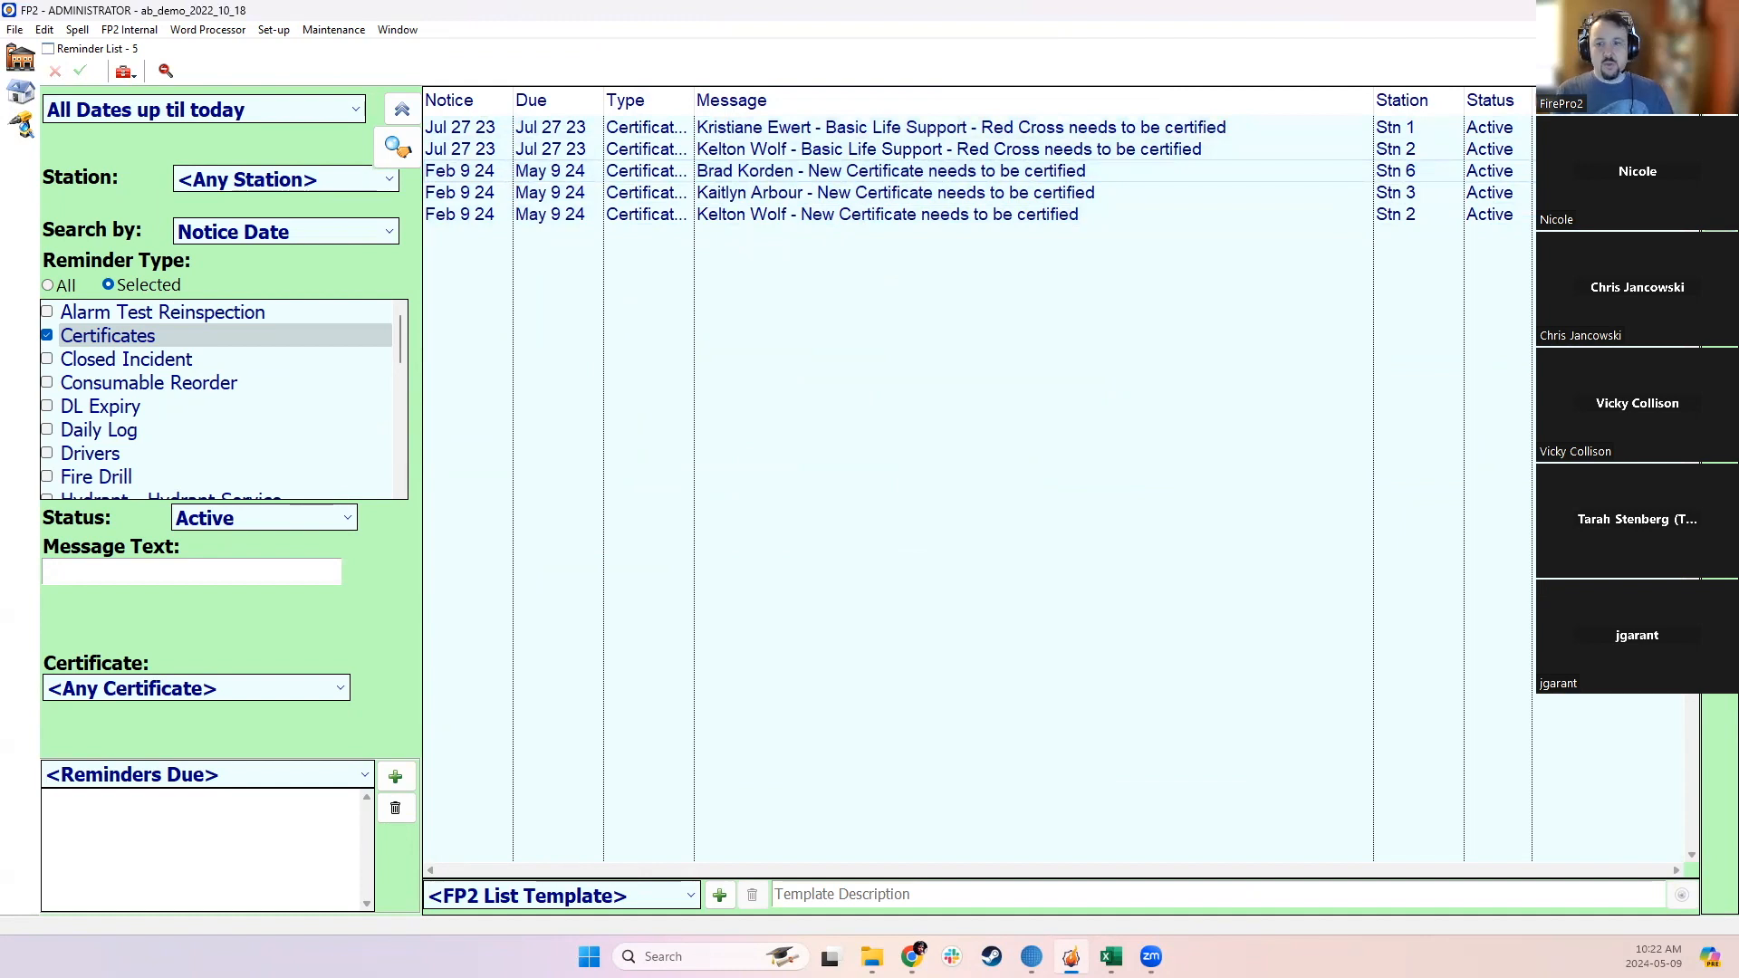
click(1723, 48)
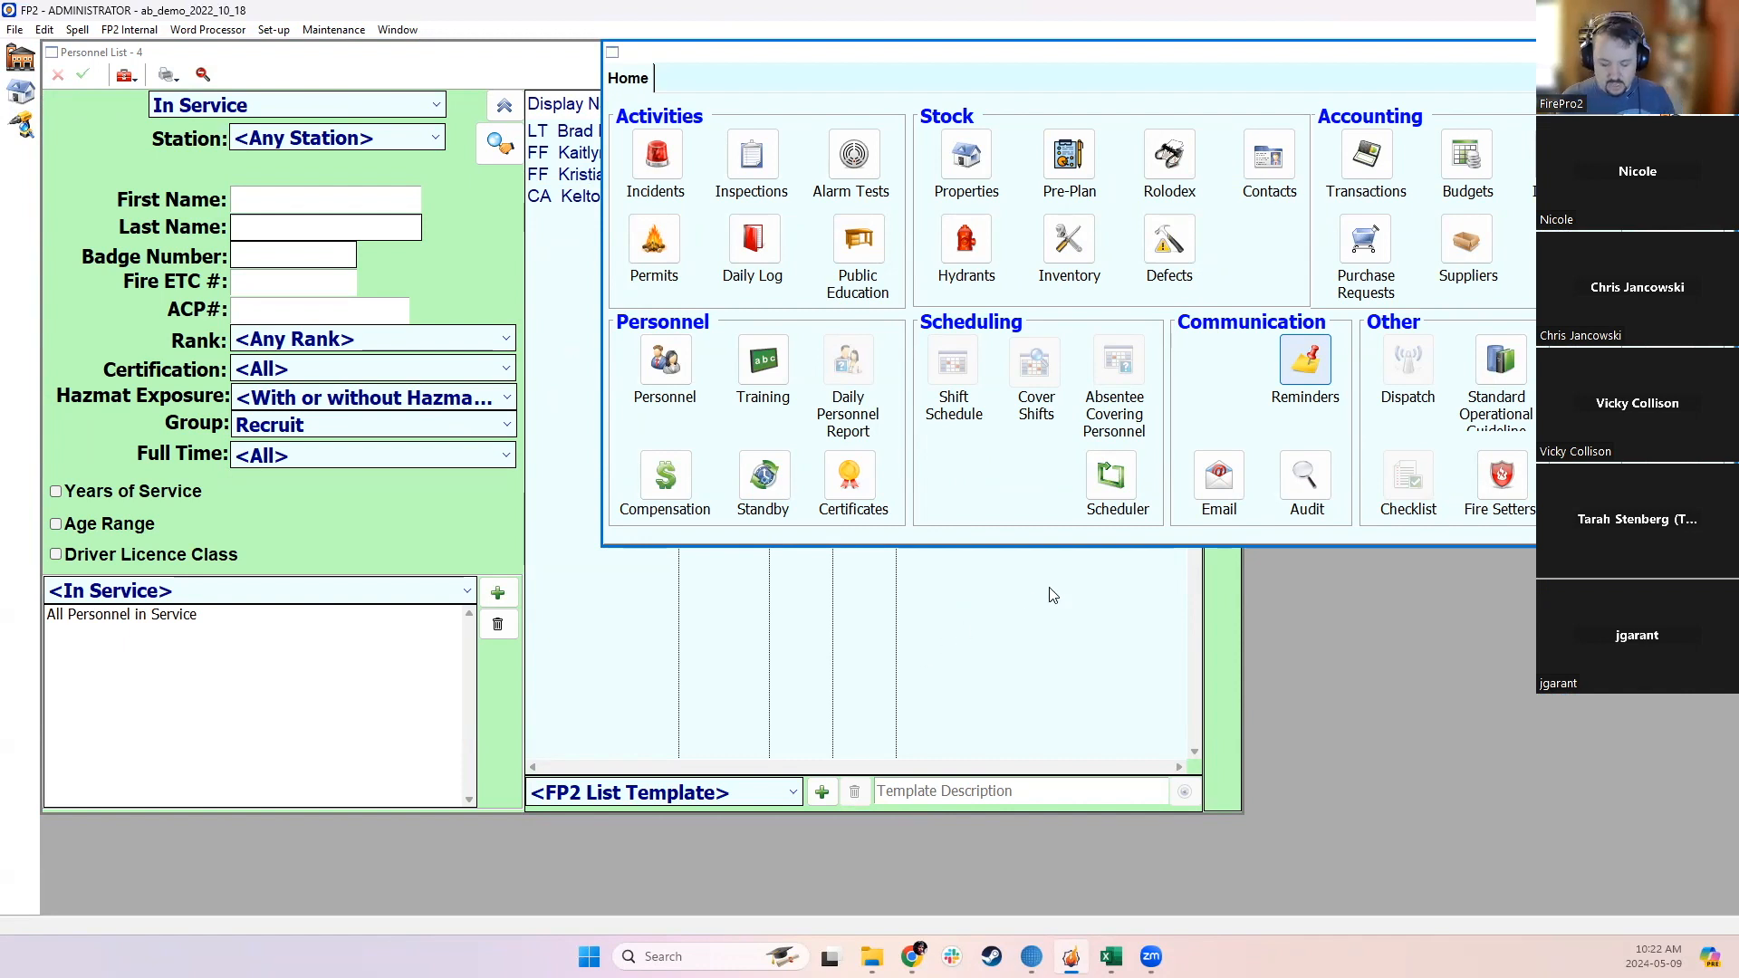
Step: Reopen the reminder list and set its notice date range from Jan 1 25 to Dec 31 25
click(1305, 363)
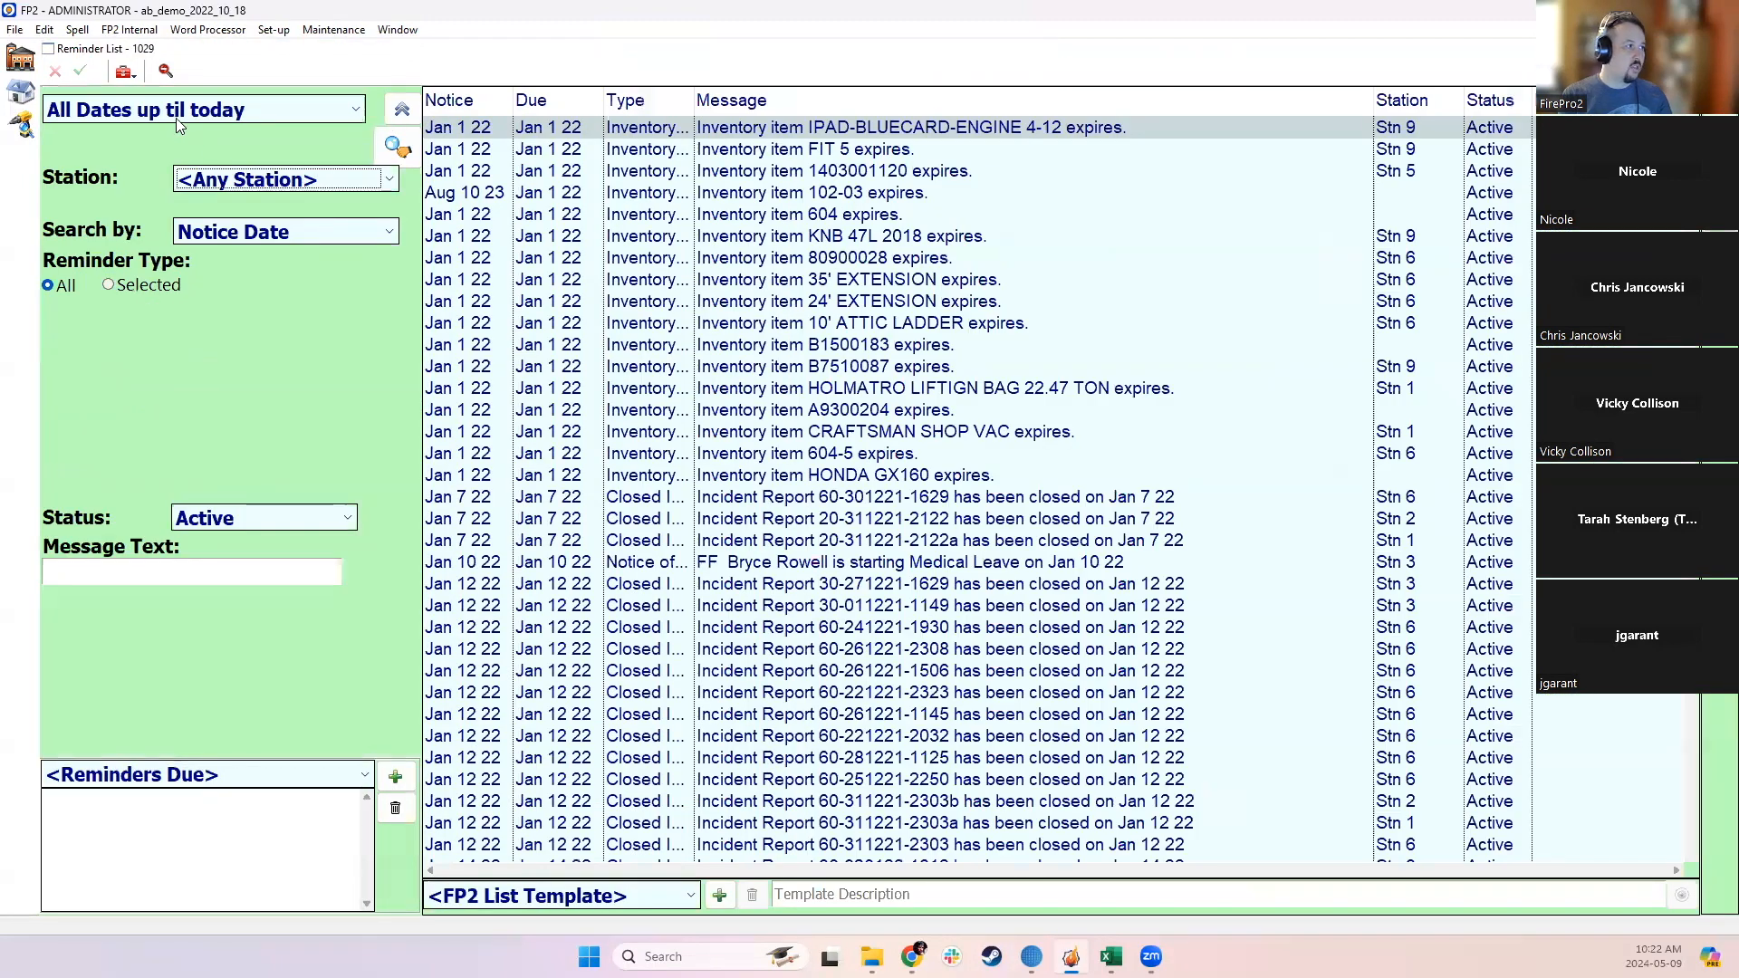
click(178, 126)
scroll(210, 337, down, 2)
click(208, 319)
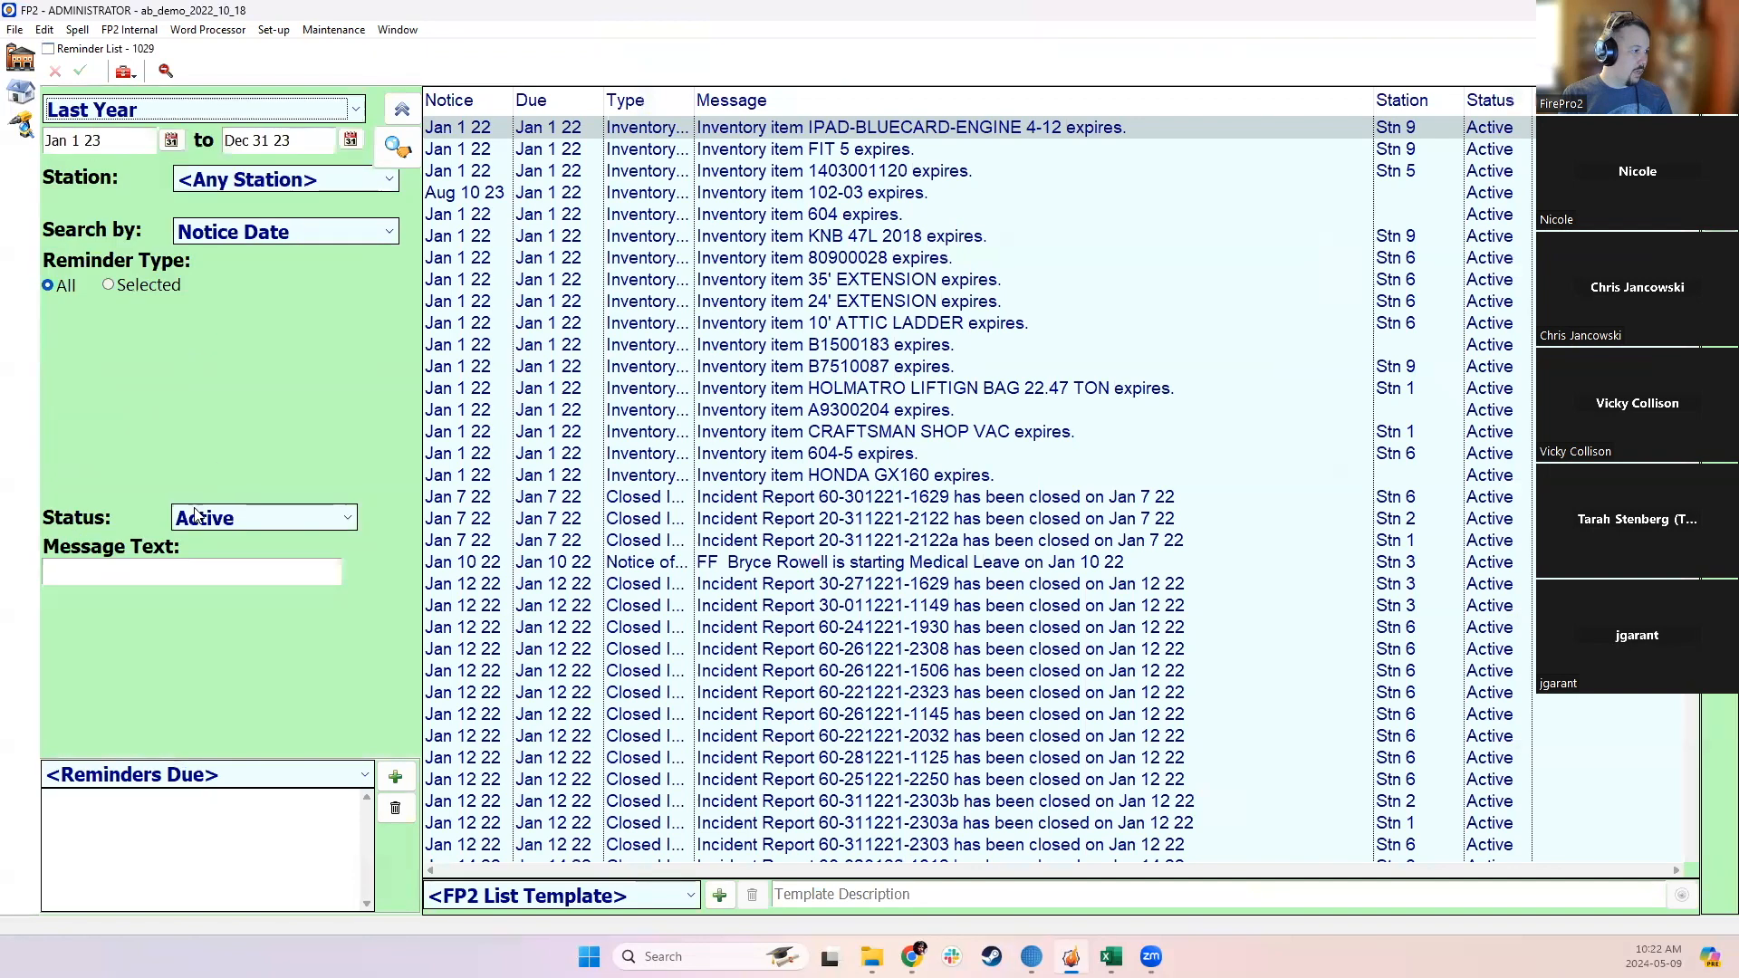
click(120, 143)
key(BackSpace)
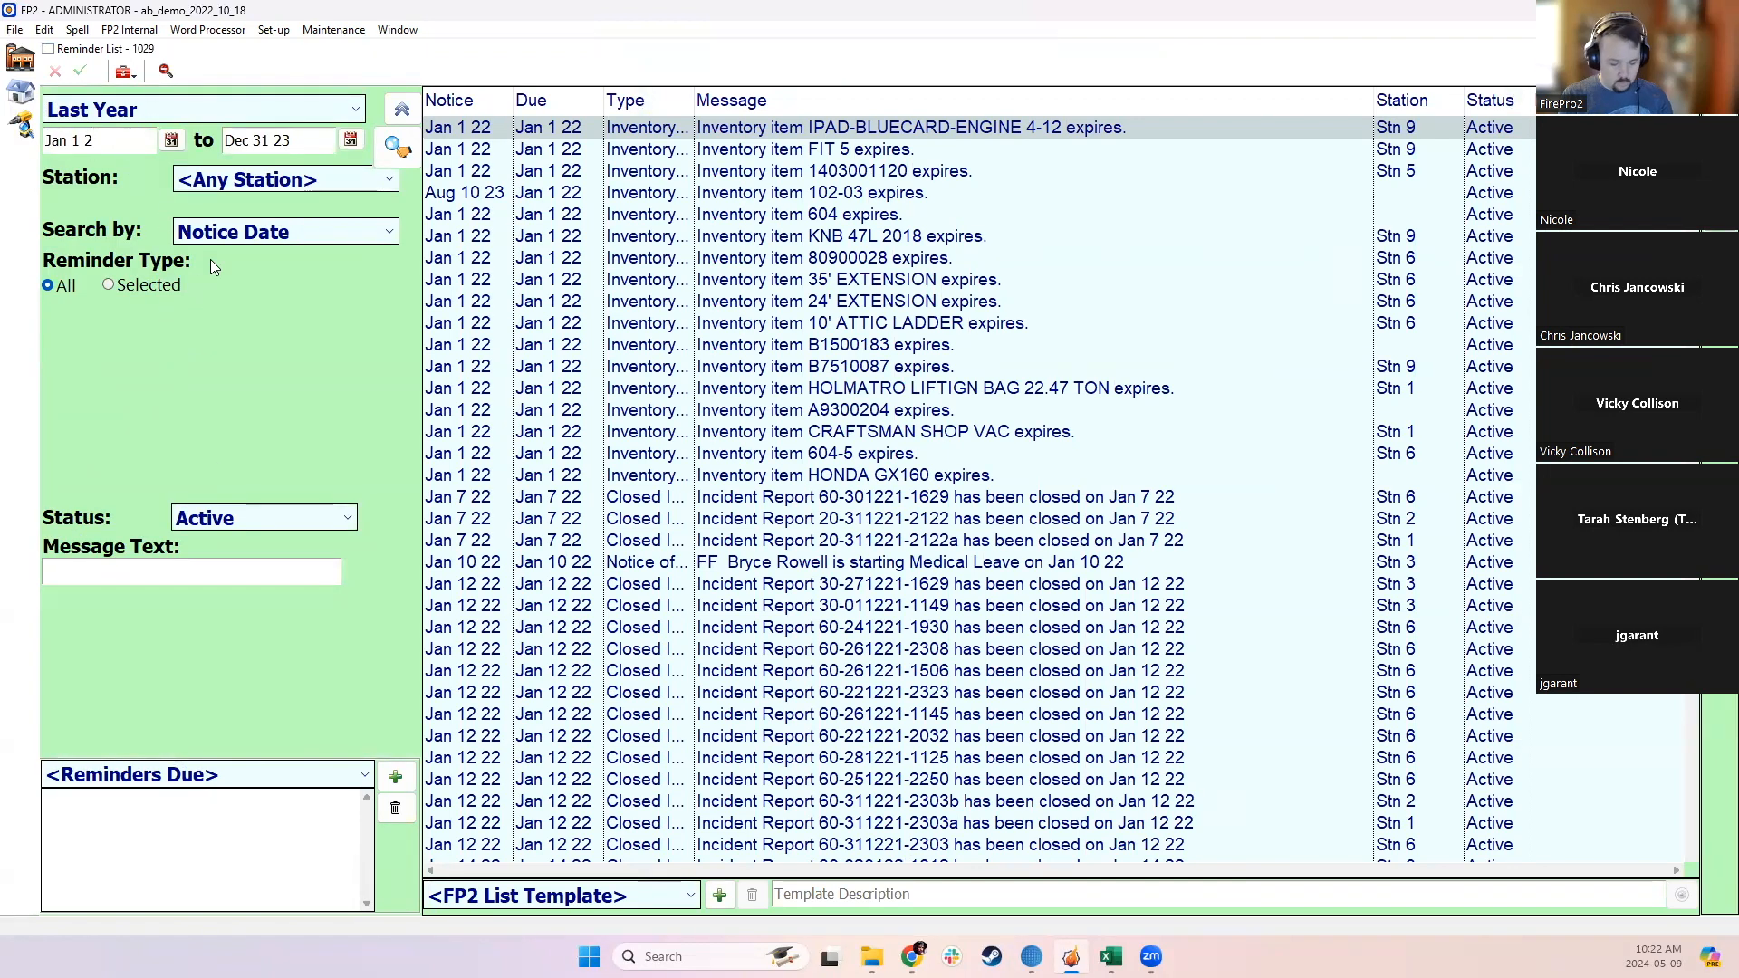
text(5)
click(299, 140)
key(BackSpace)
text(5)
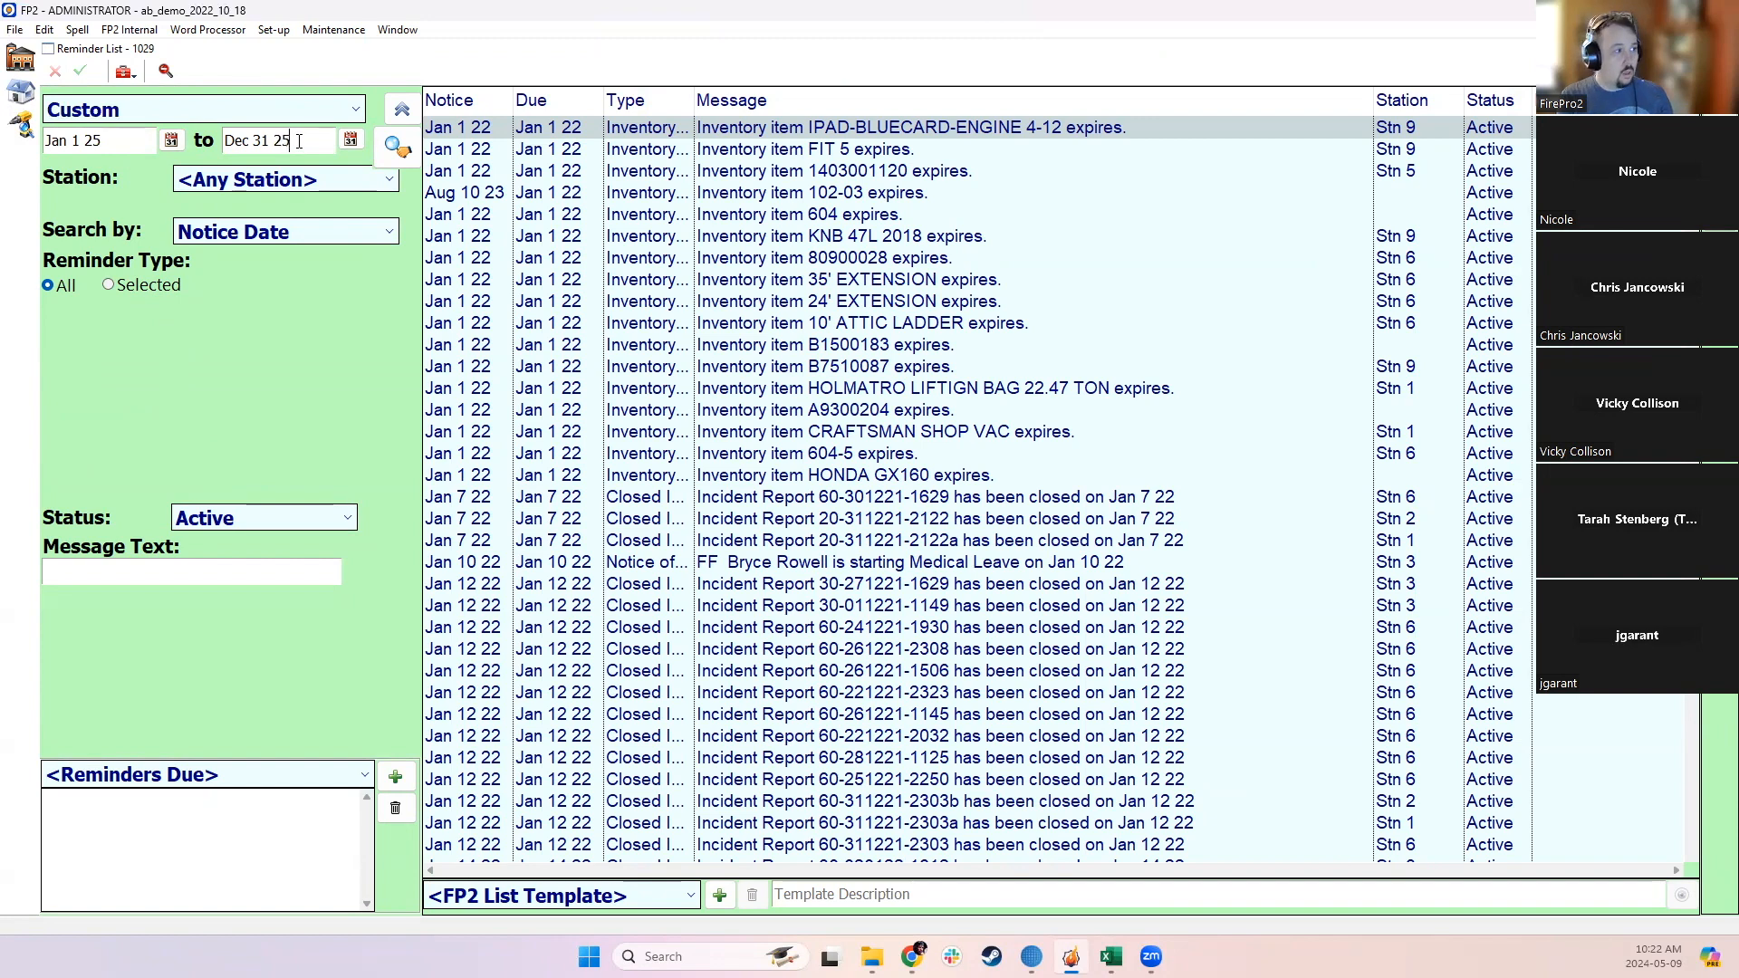
Step: Restrict the reminder type to Certificates and run the search for the 2025 date range
click(164, 288)
click(47, 335)
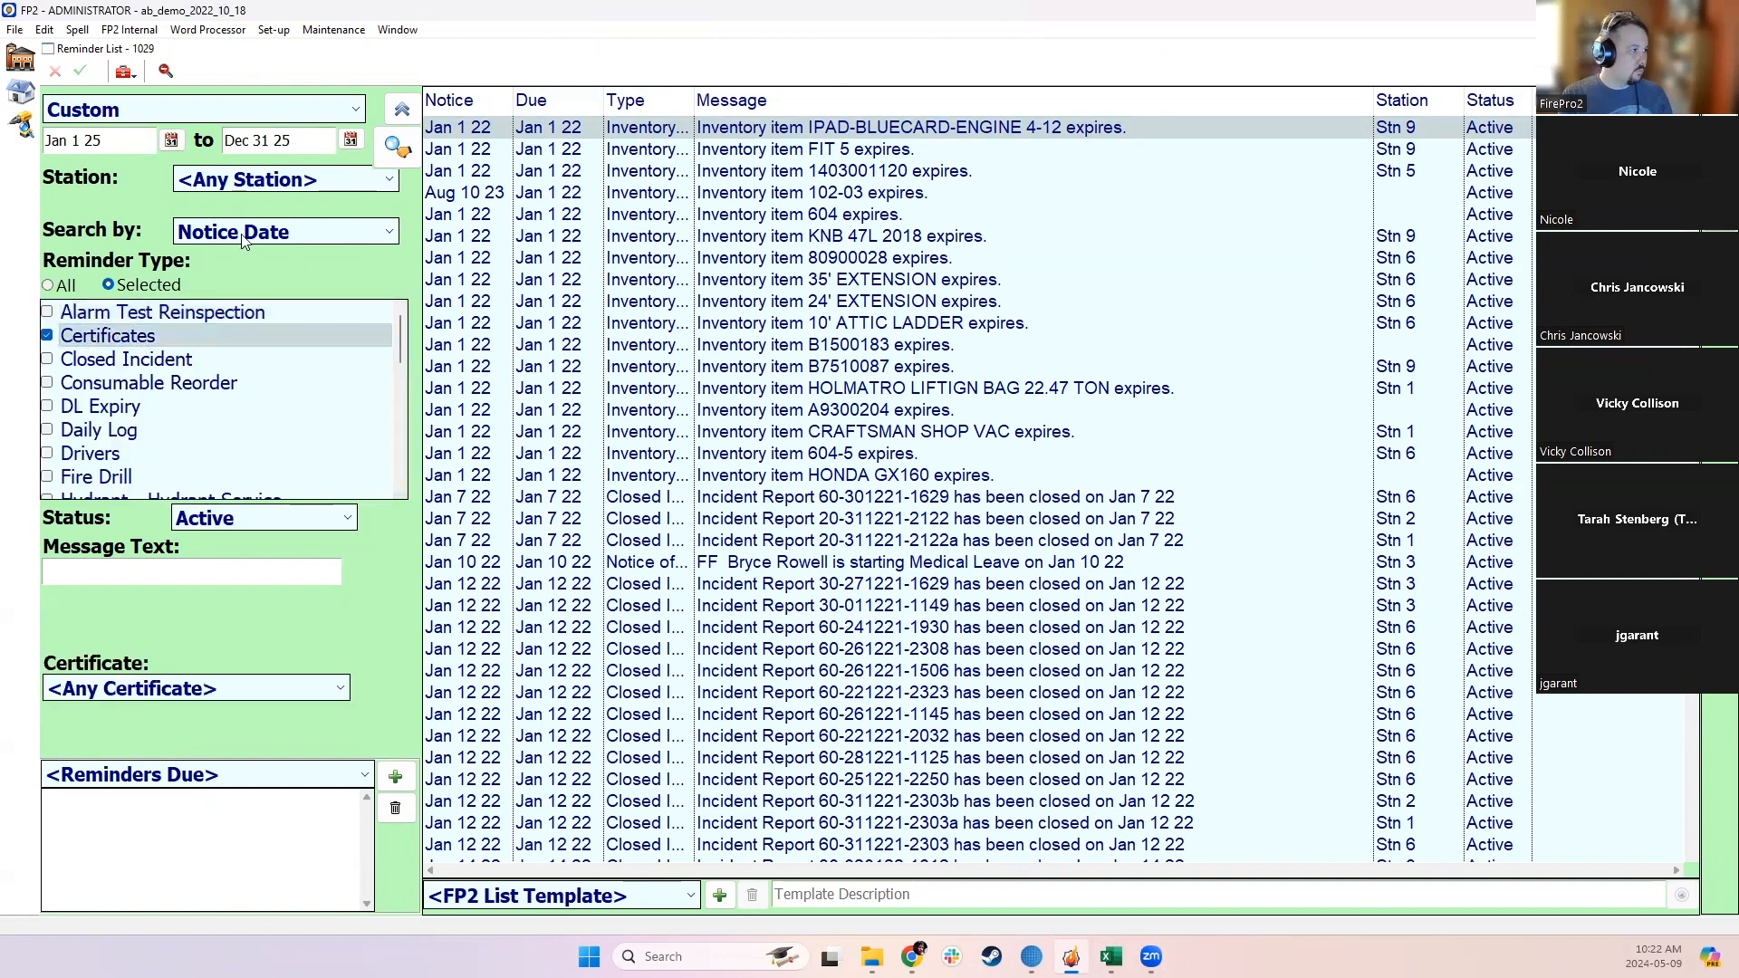
click(396, 147)
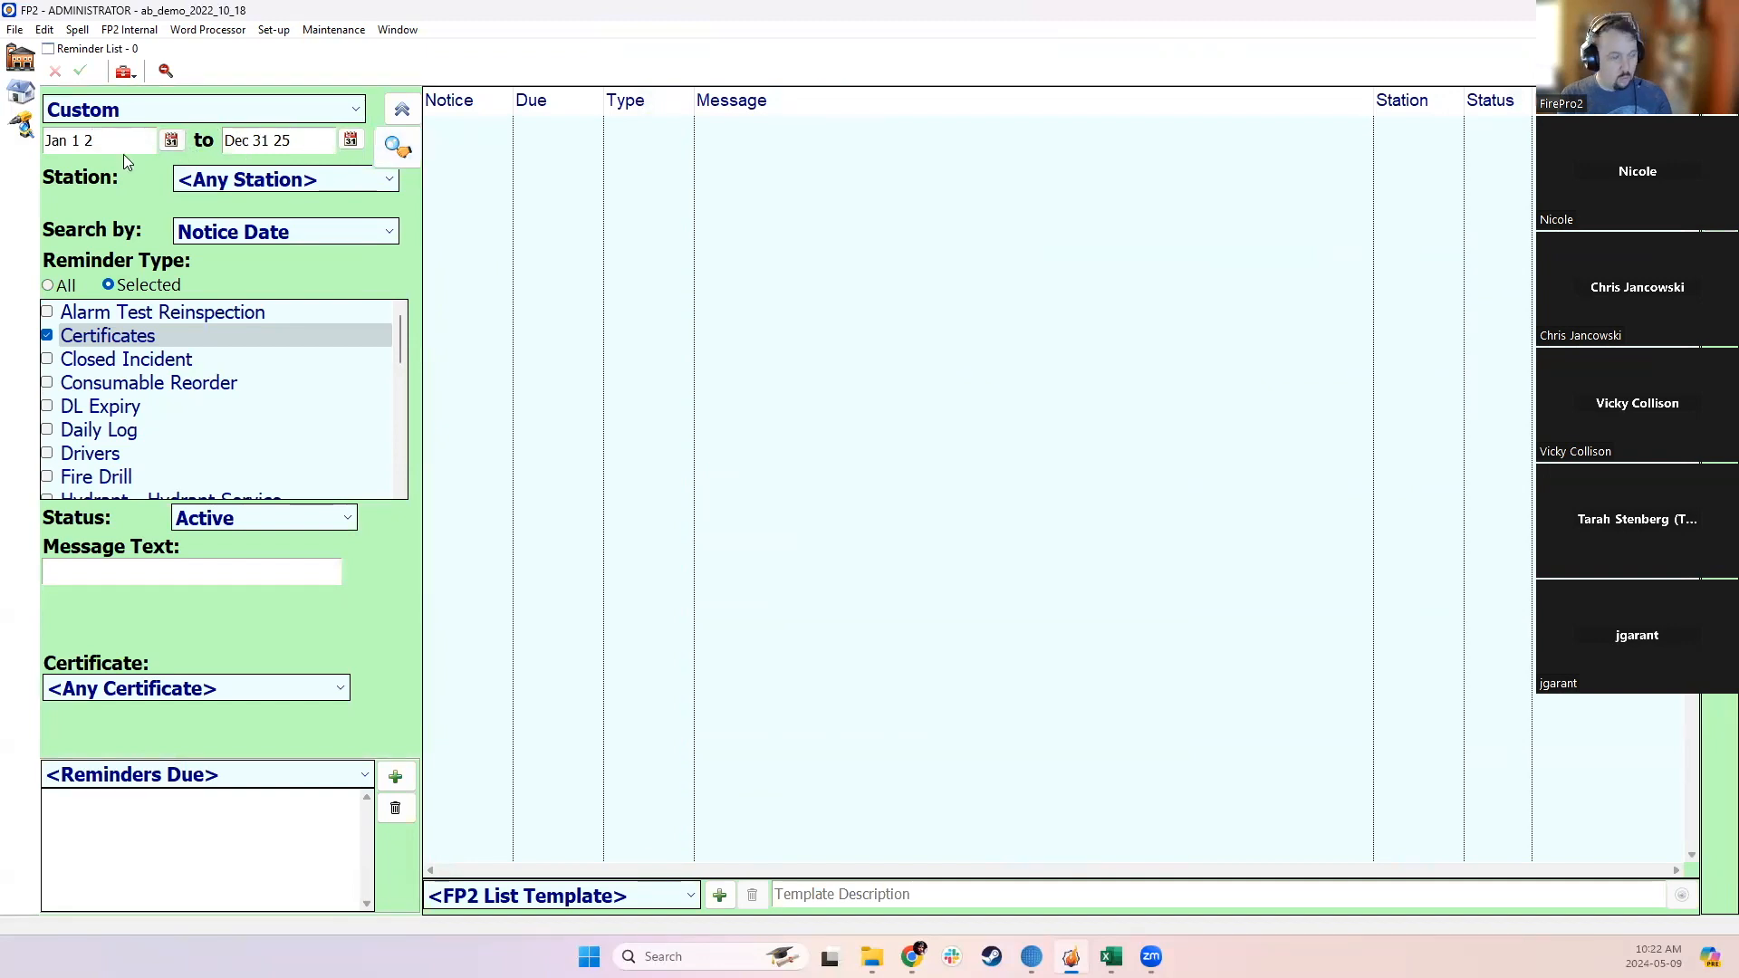
Step: Set the notice date range from Jan 1 24 to Dec 31 26 and search for Certificates reminders
click(397, 146)
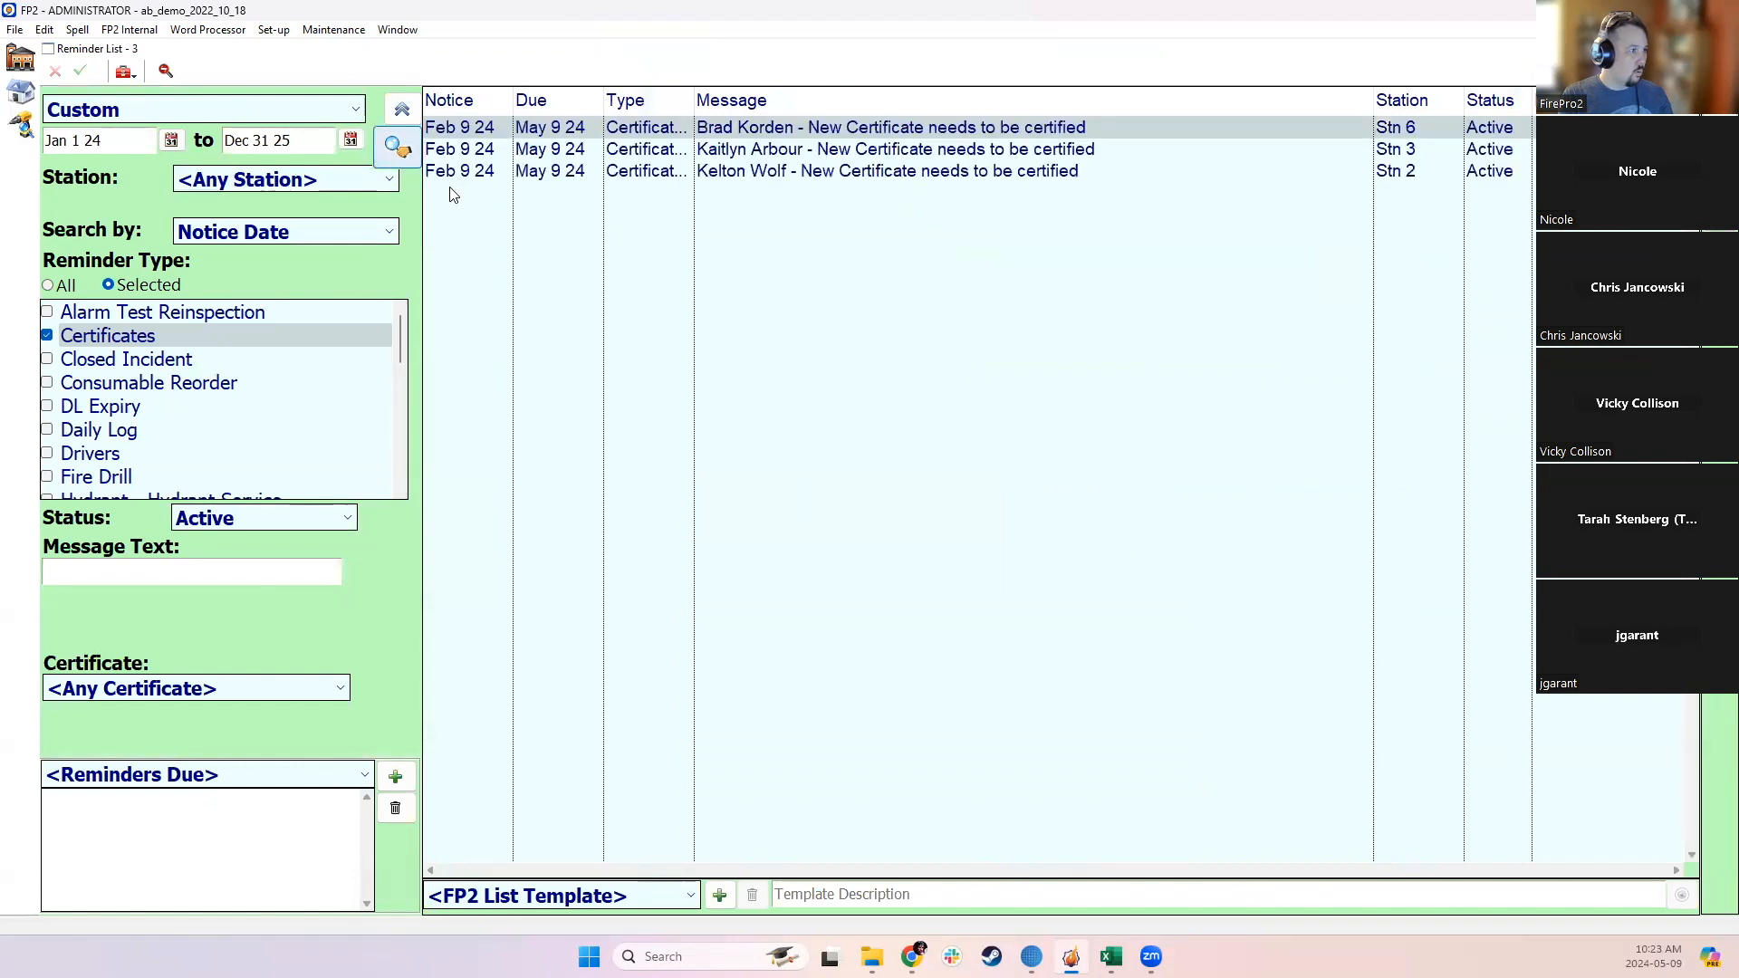
key(BackSpace)
text(6)
key(Return)
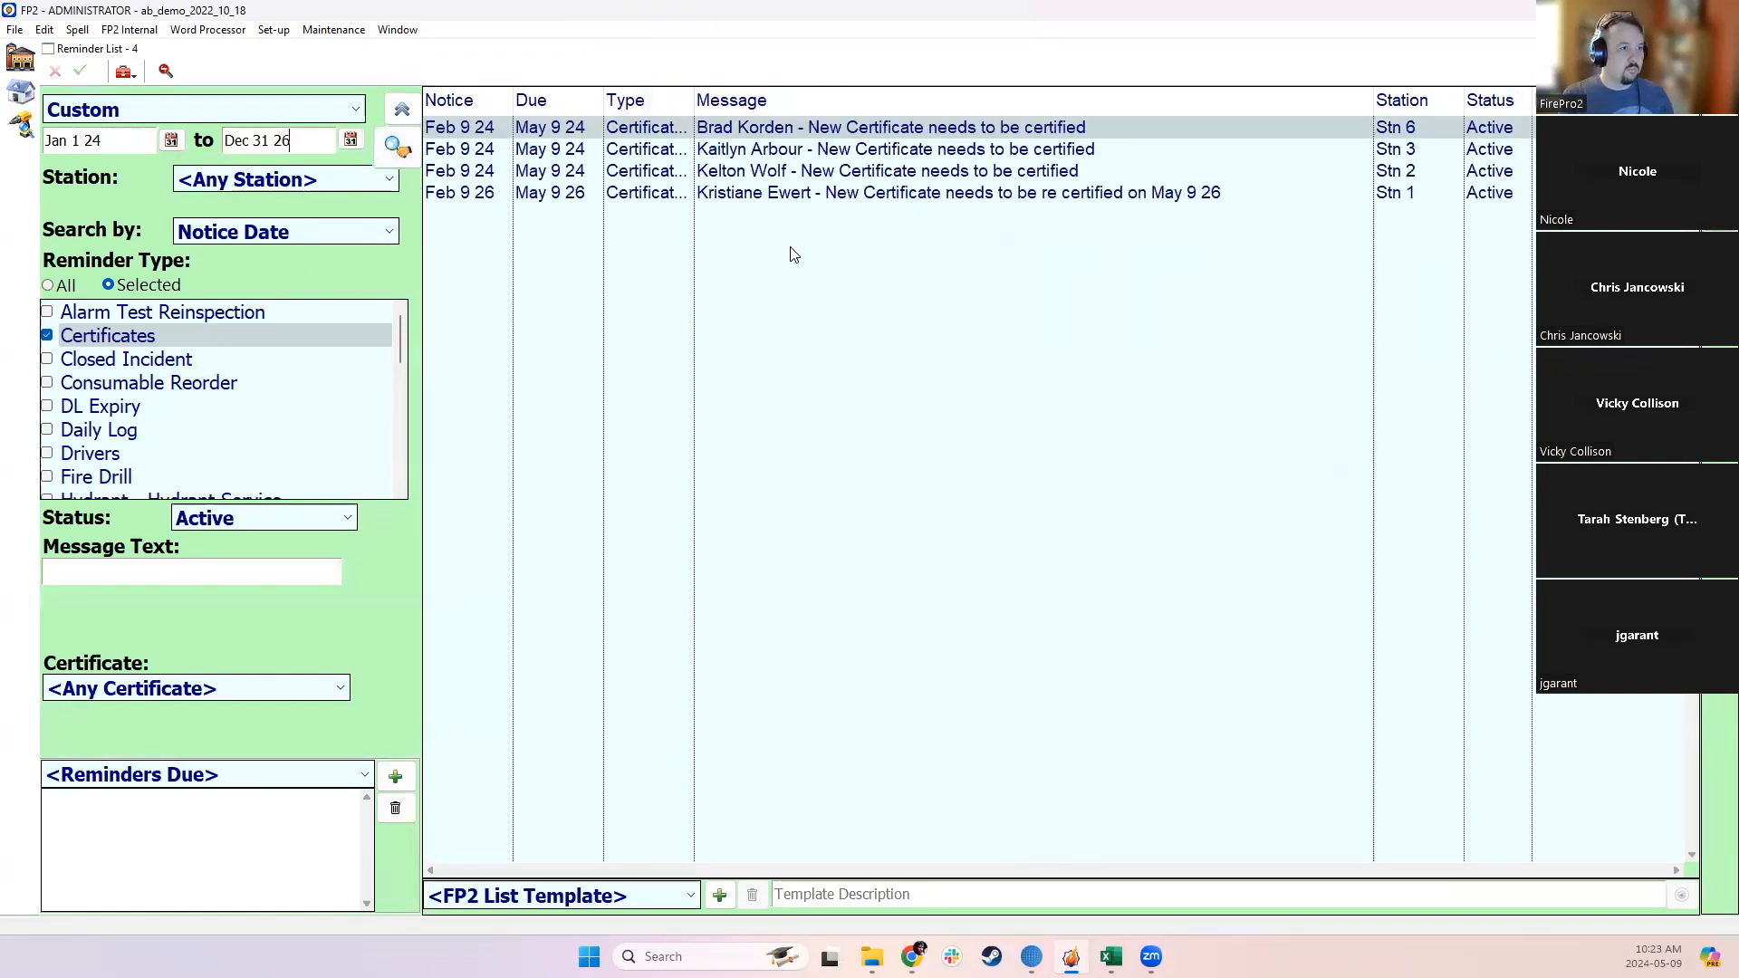
Step: Highlight the reminder due May 9 26, widen the Type column to fit its text, and close the reminder list
click(816, 195)
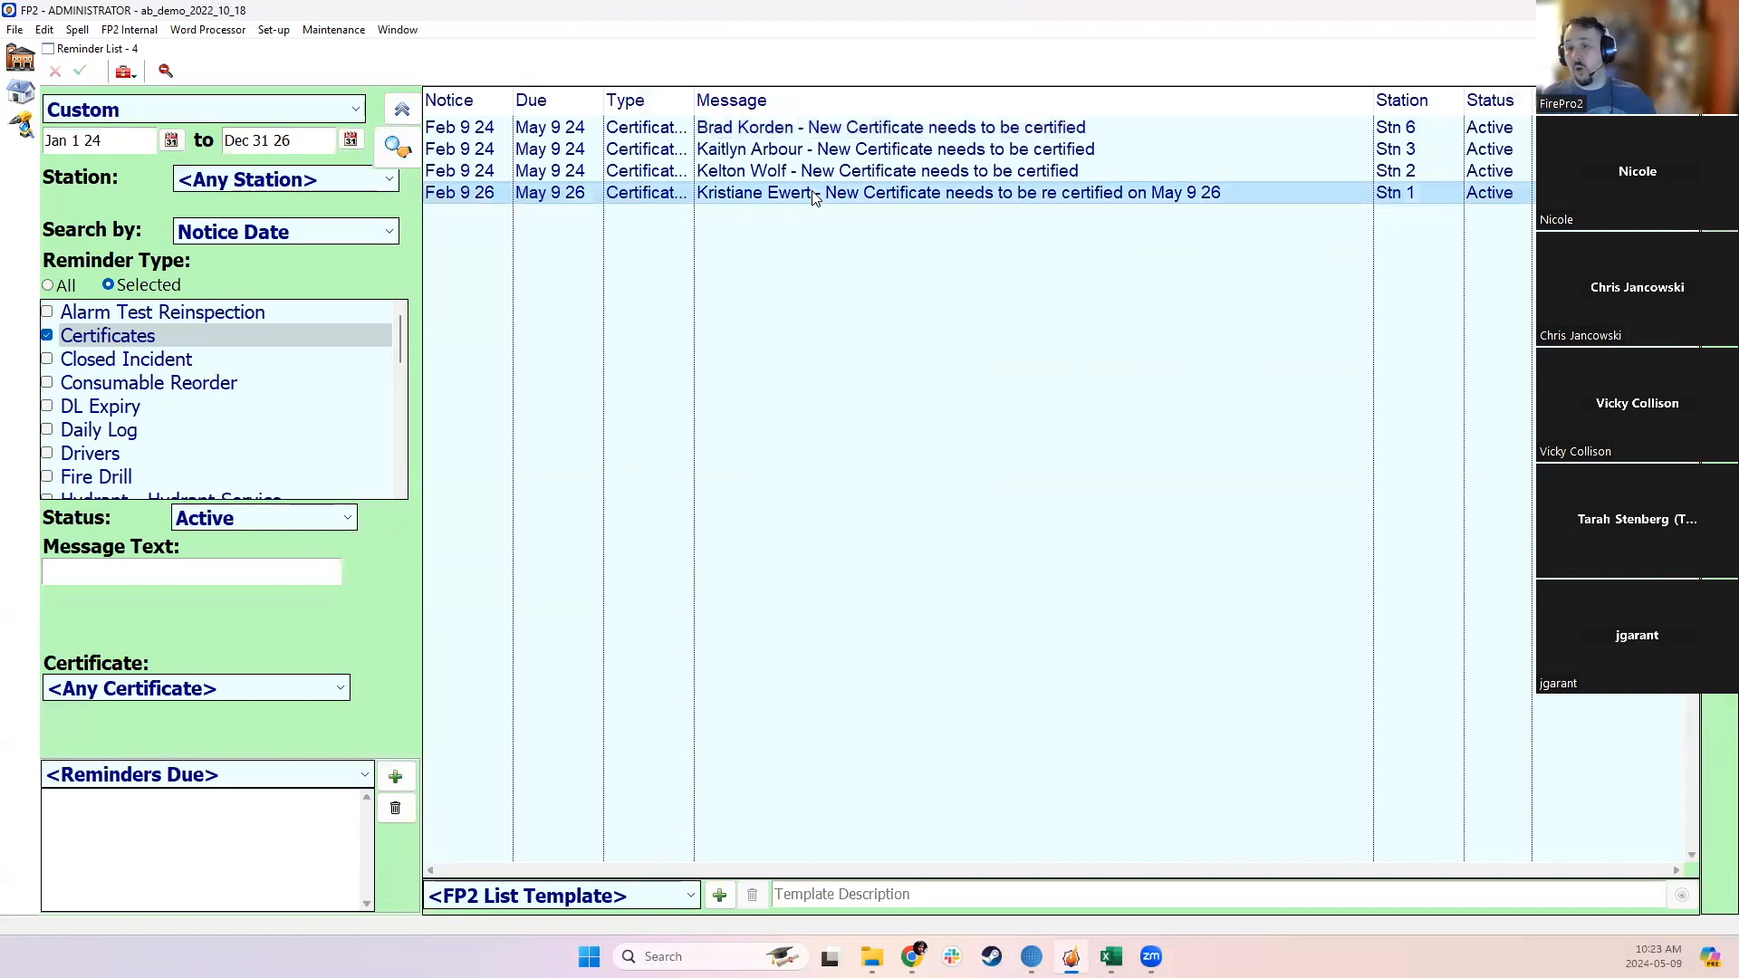
click(684, 245)
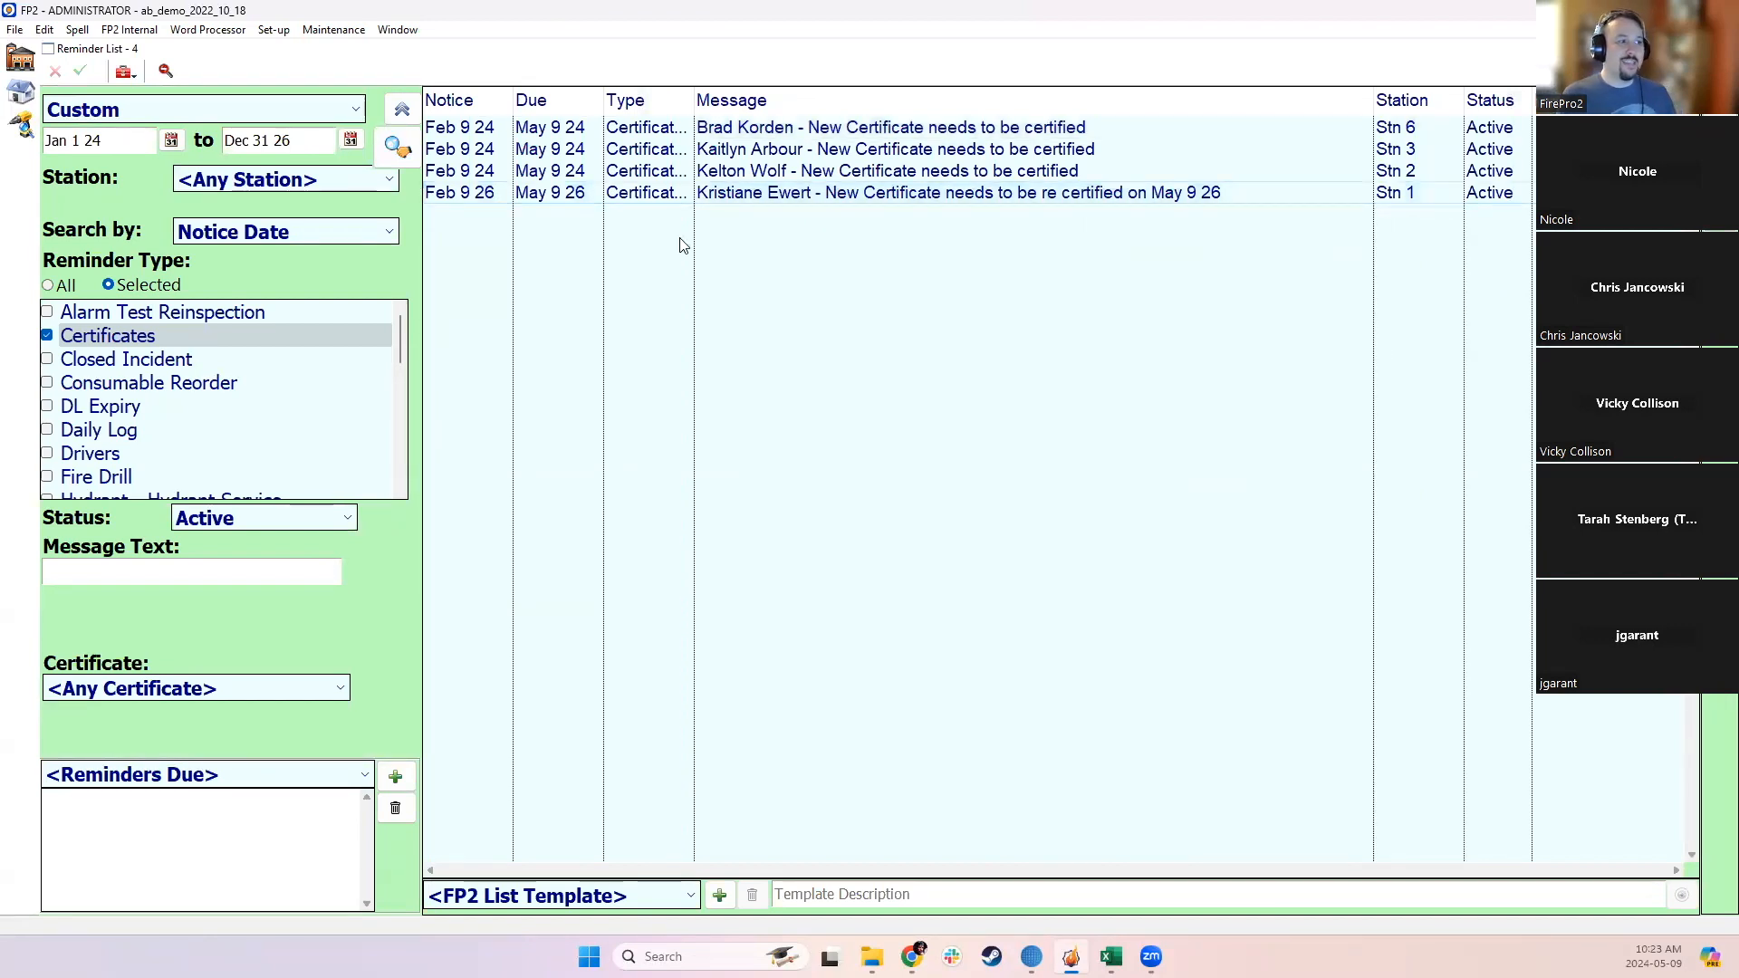
click(675, 194)
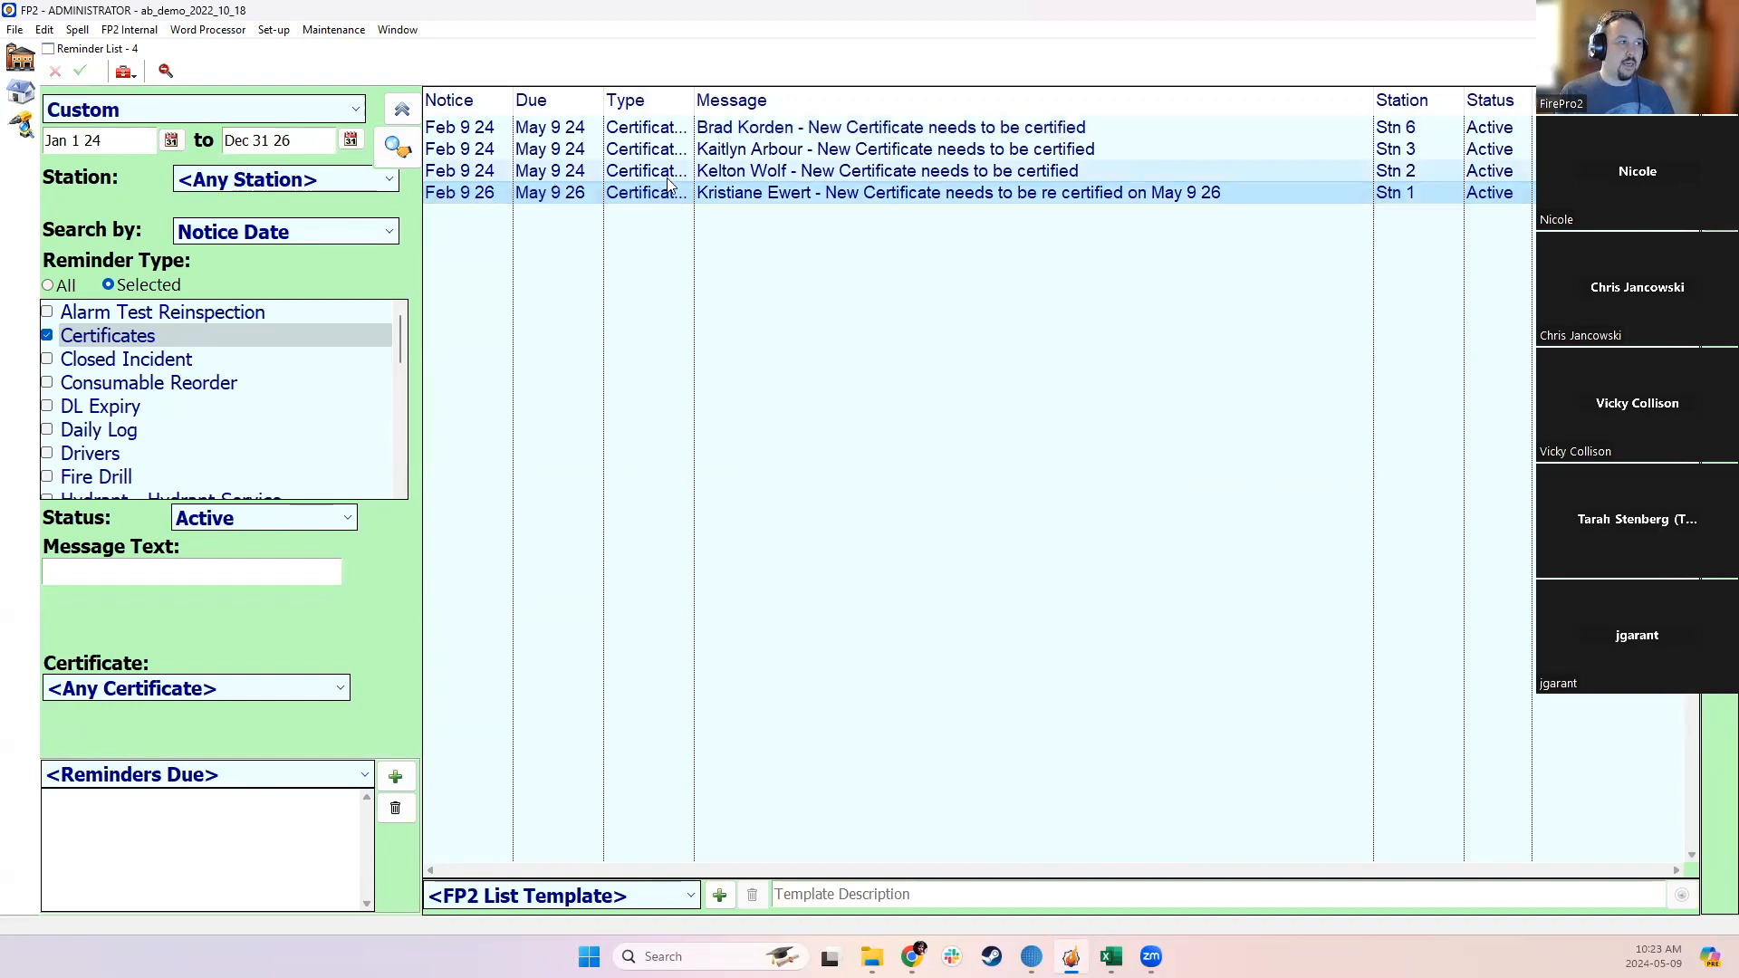
drag(695, 99, 754, 95)
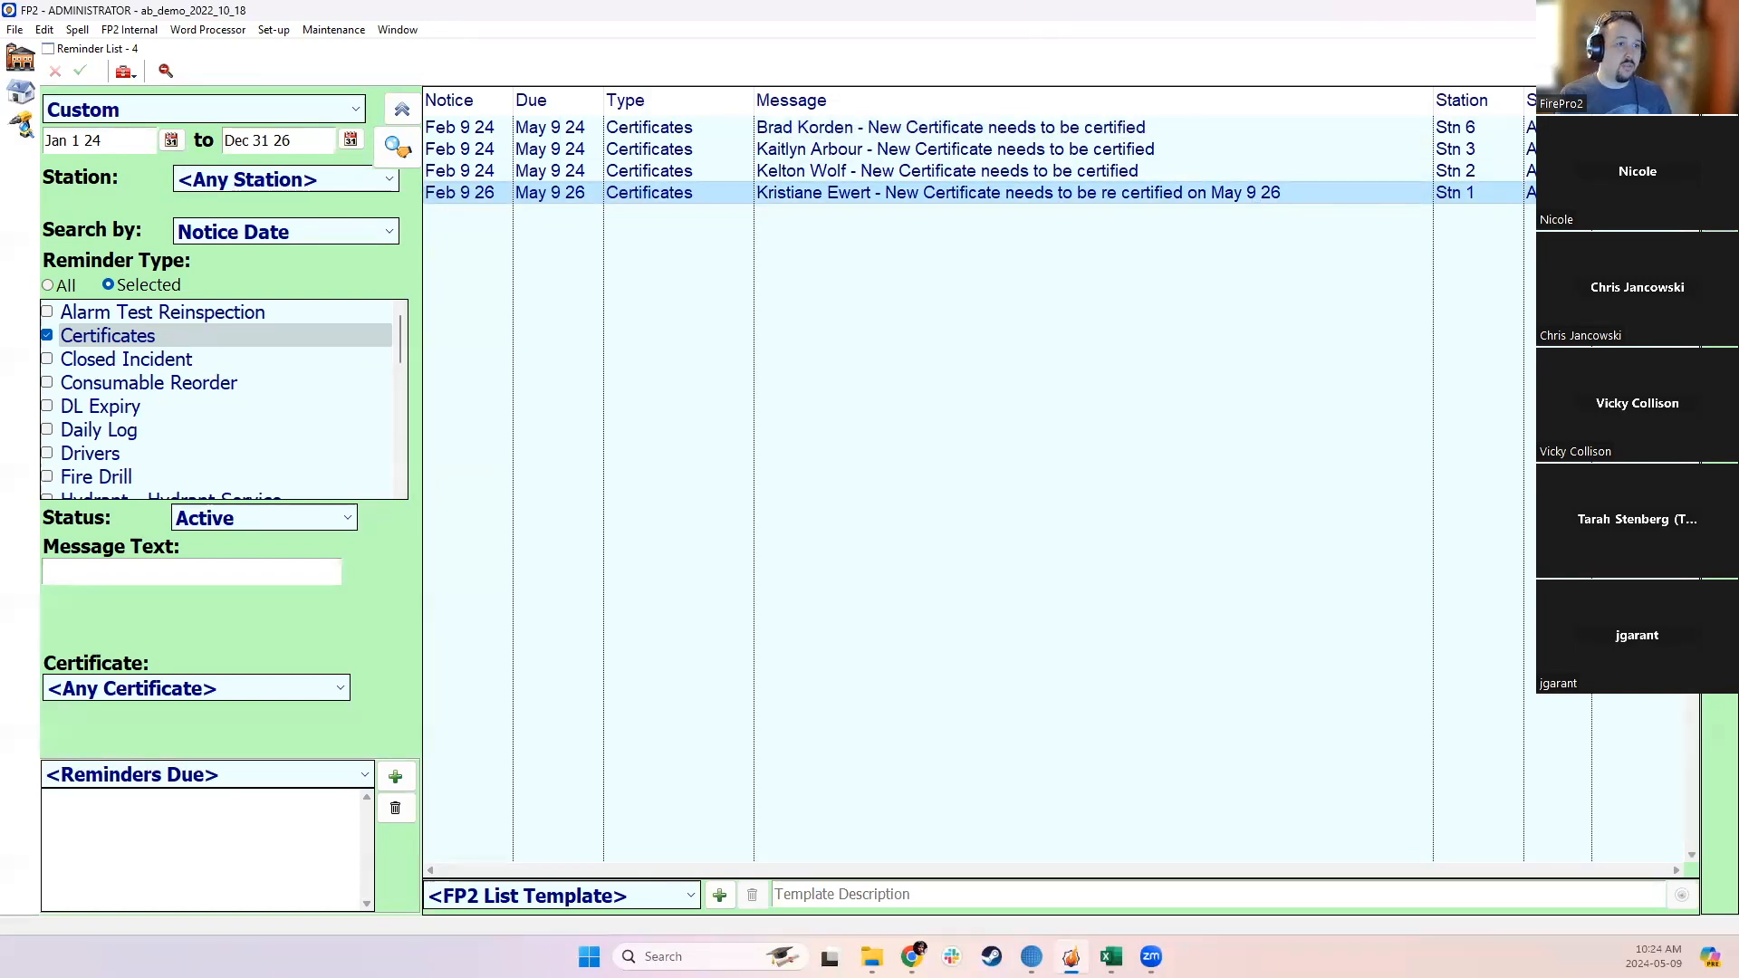
click(1726, 49)
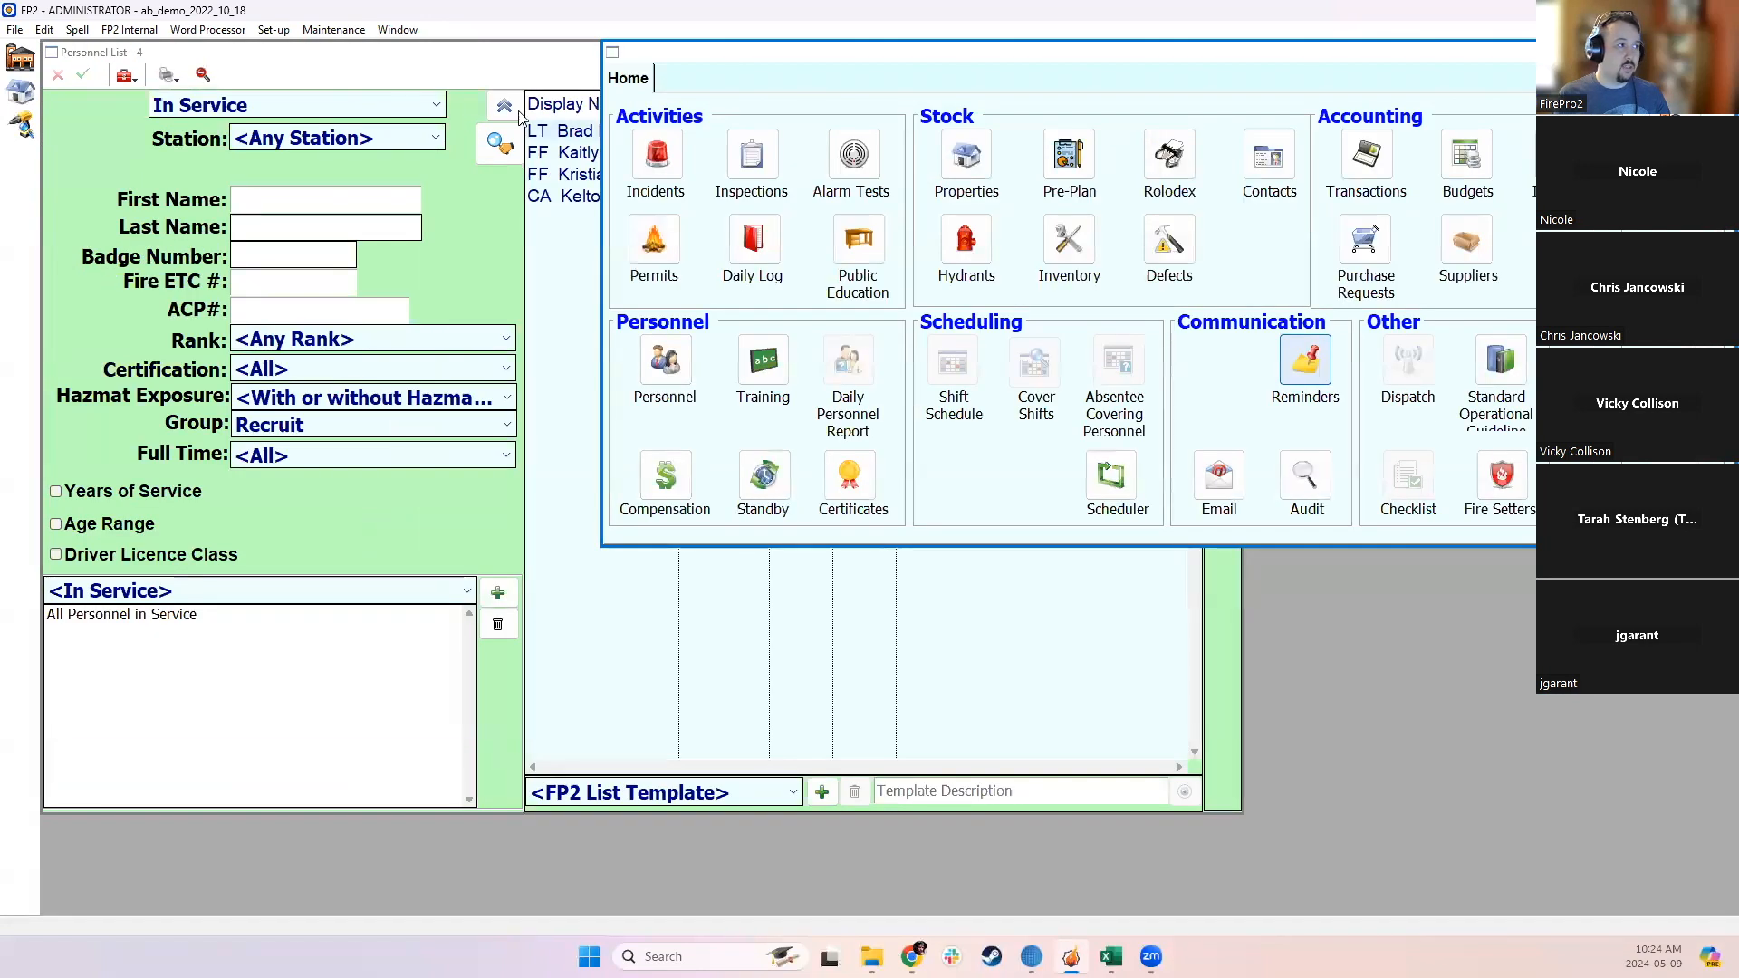
Step: Open the Email Reminder Settings and widen the Reminder Type column to show the full type names
click(275, 30)
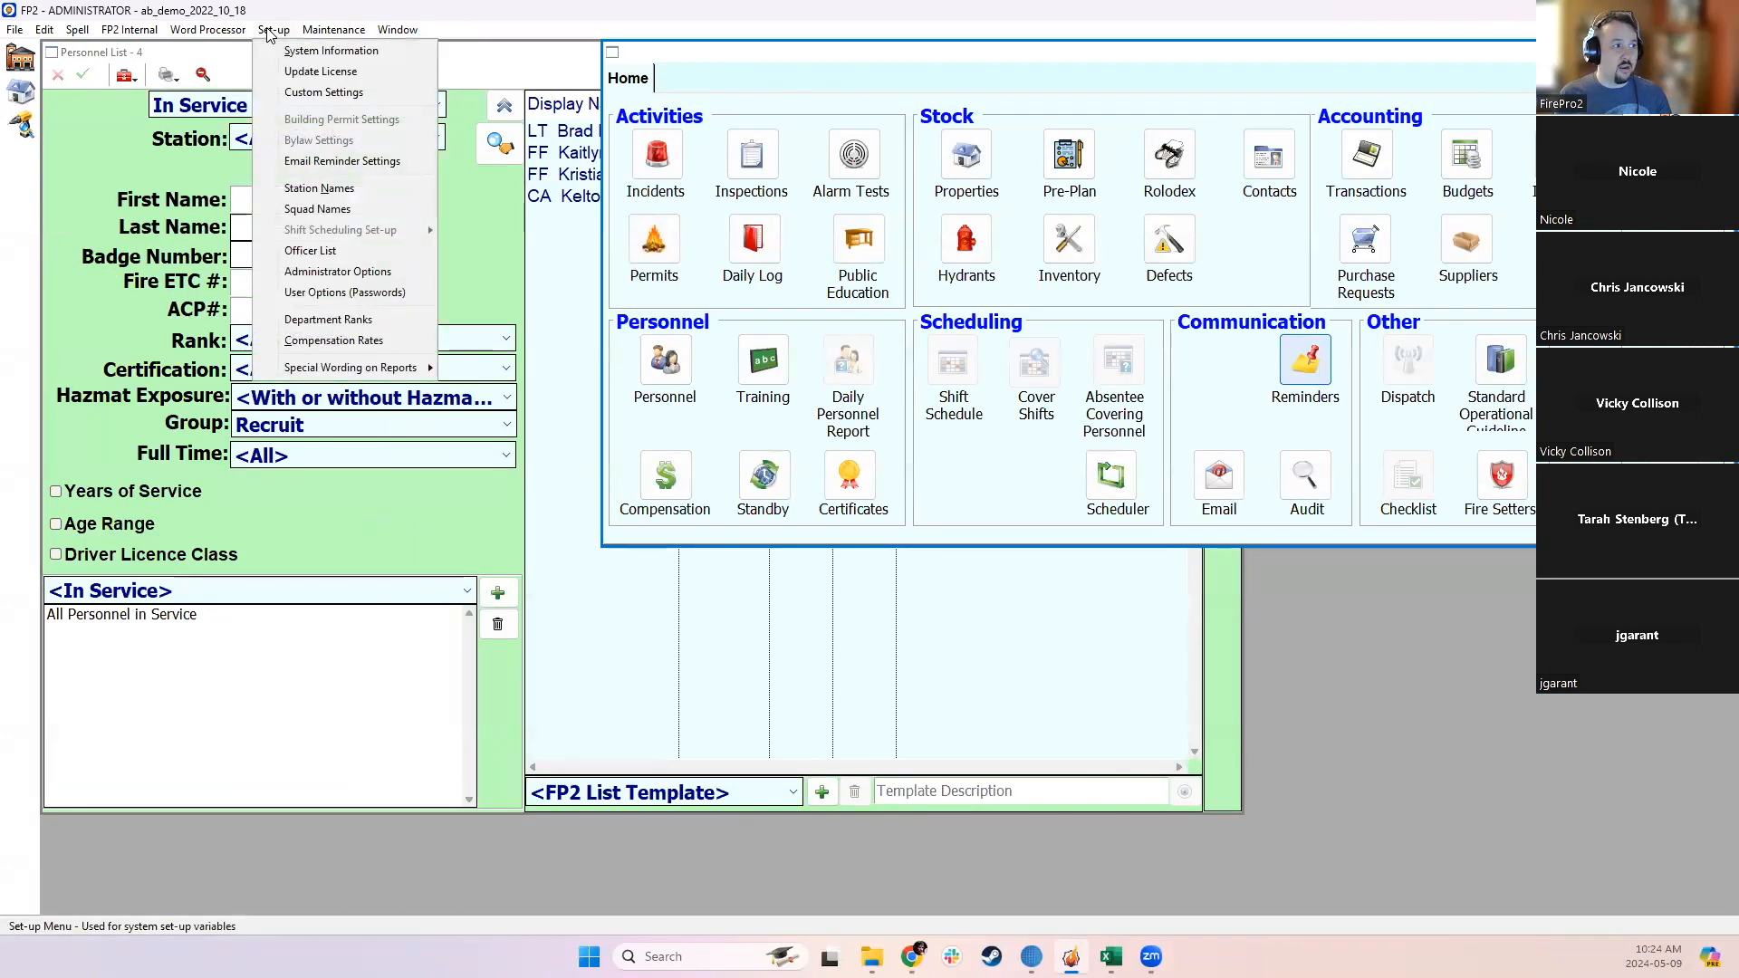
click(353, 163)
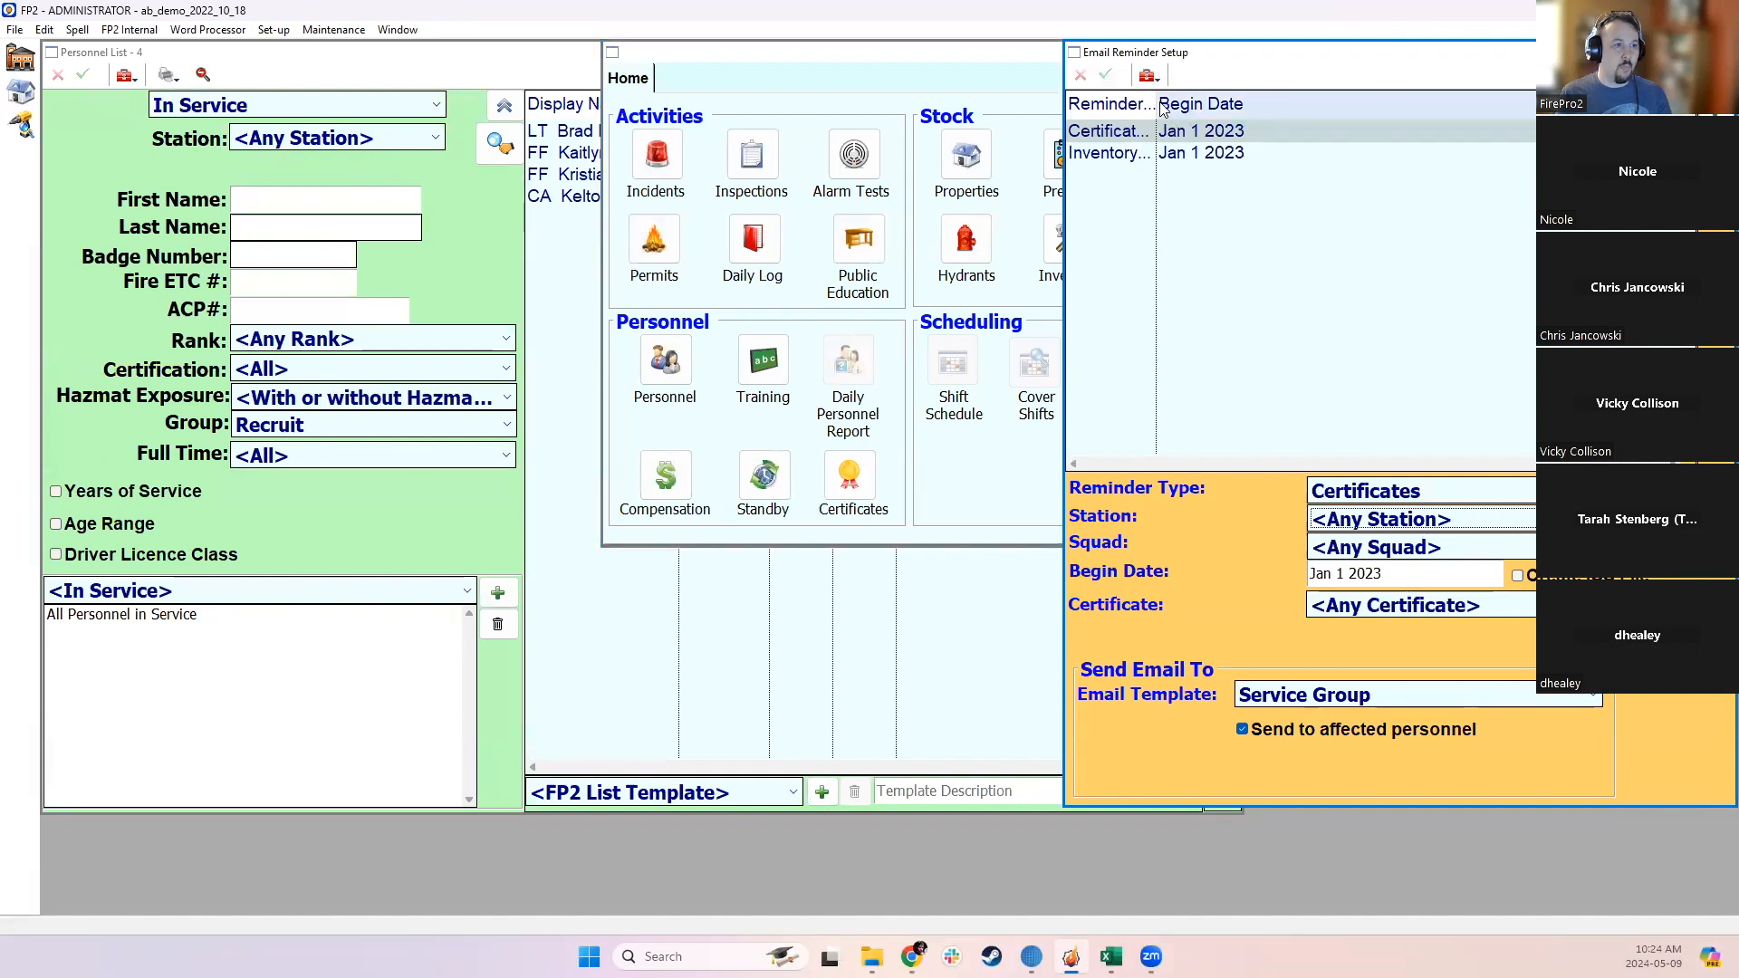
drag(1158, 104, 1198, 56)
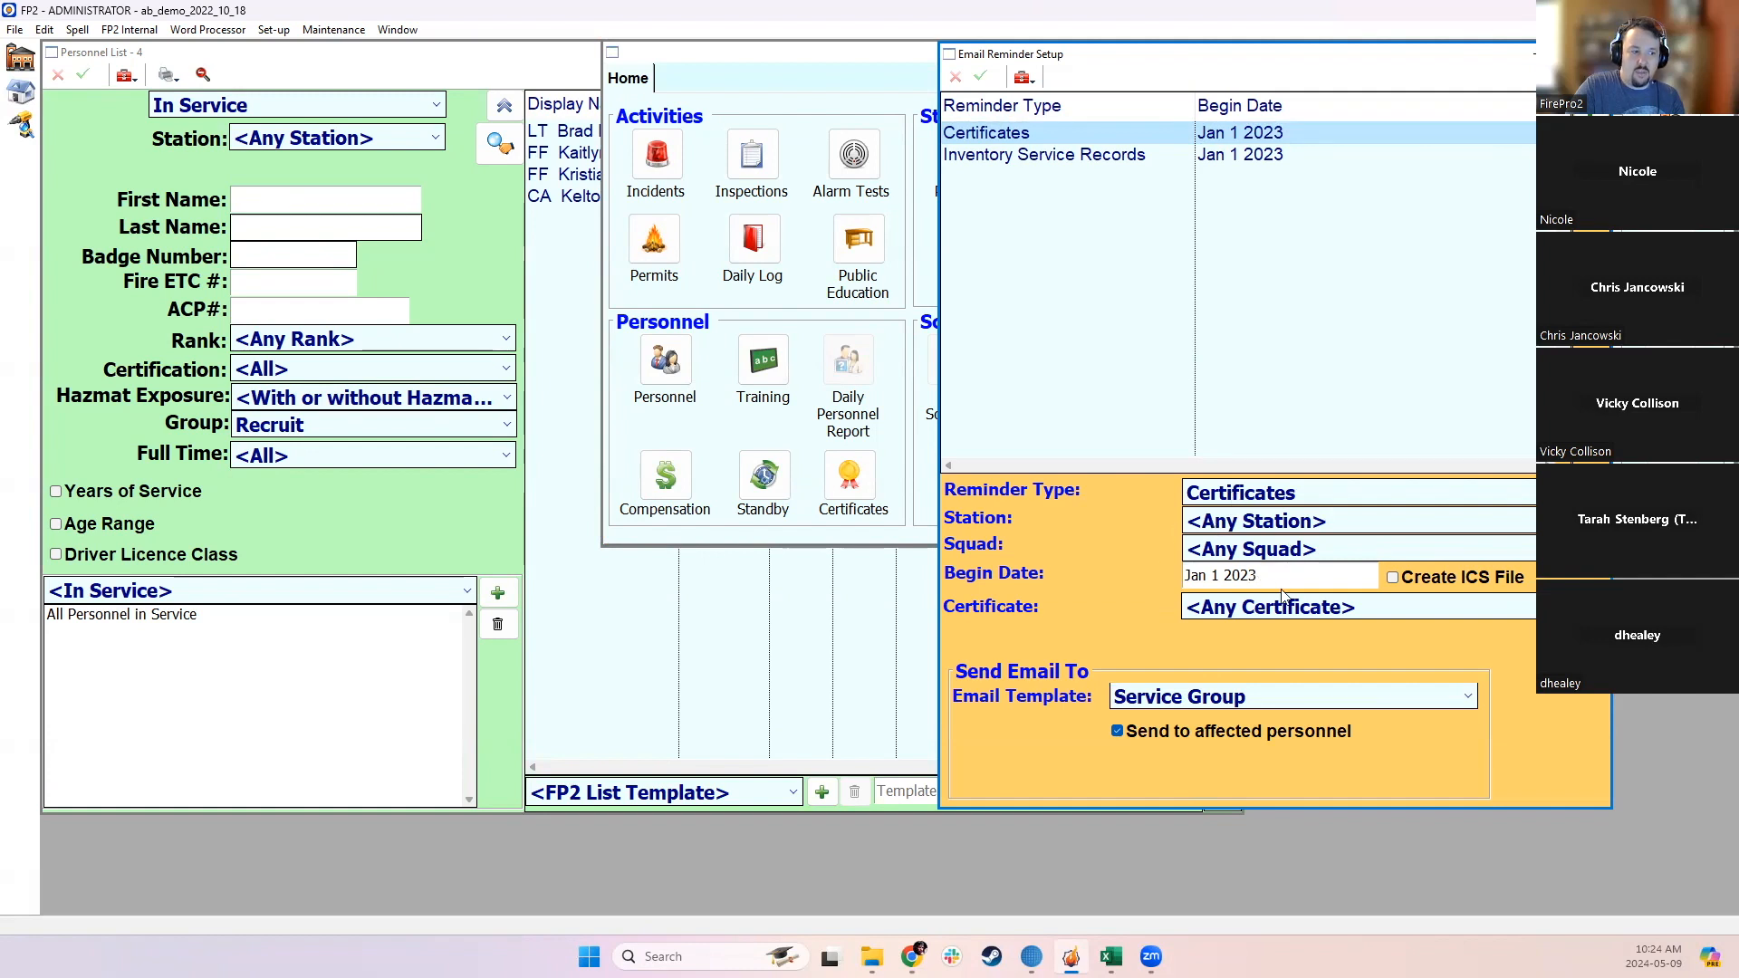
Step: Examine the email template choices for the Certificates reminder without changing the selection, and close the Email Reminder Setup
click(1221, 702)
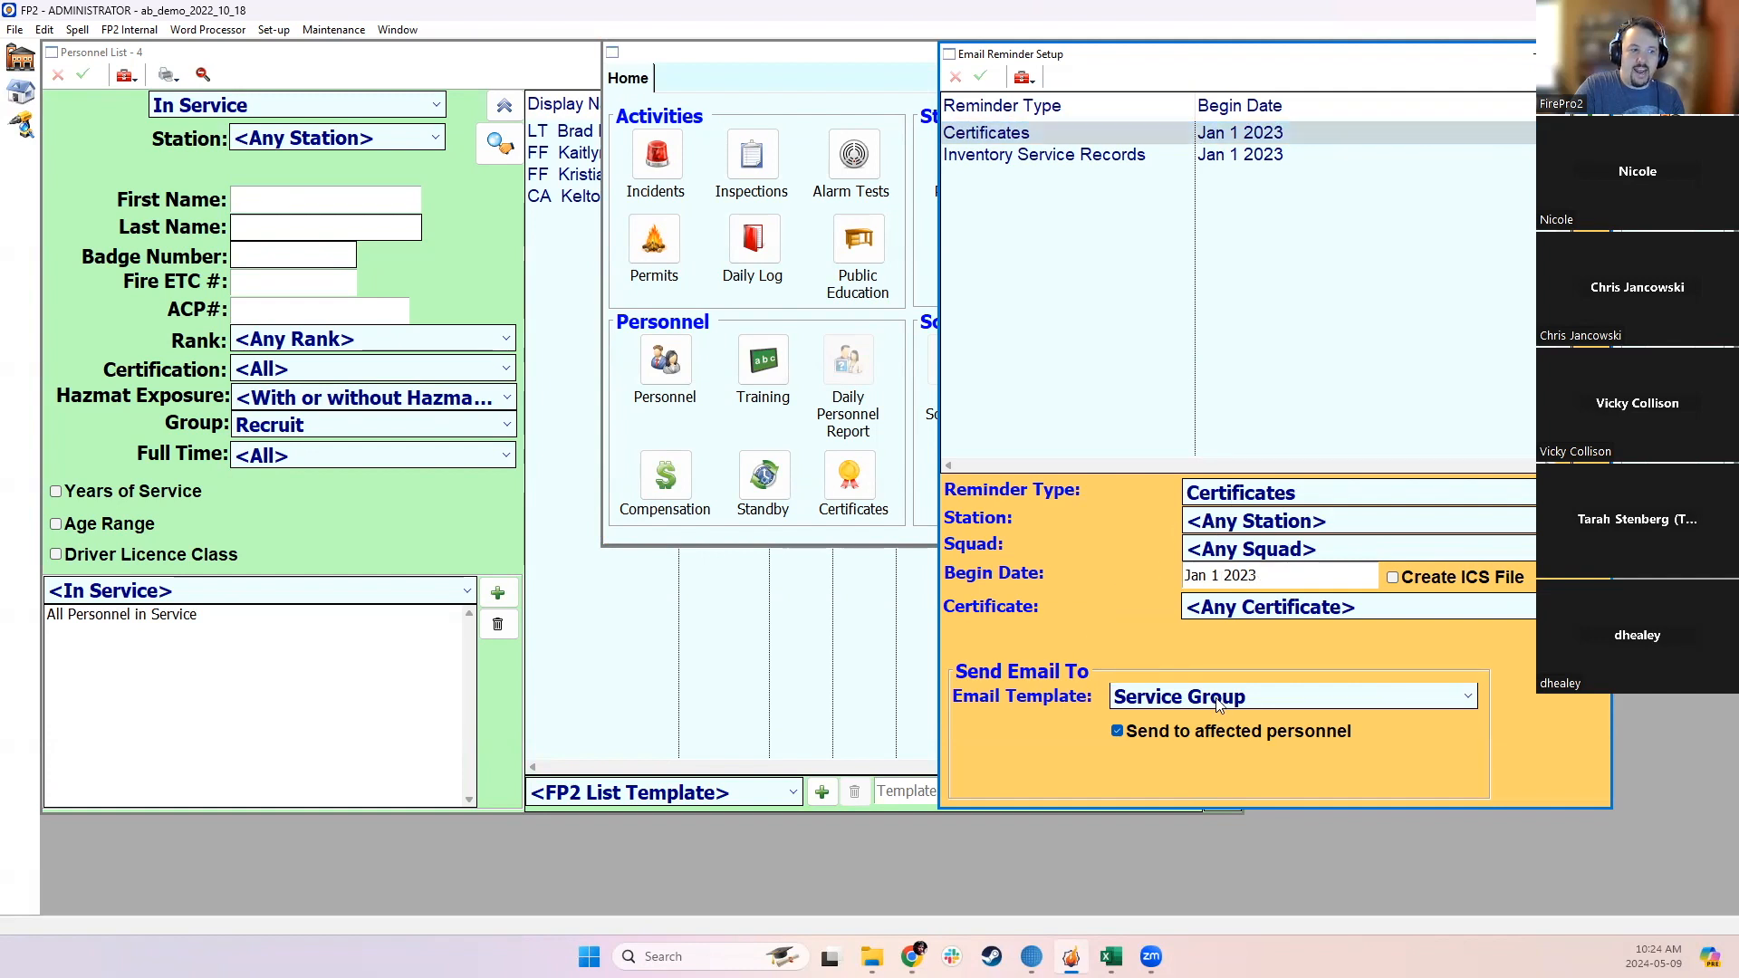
click(1200, 767)
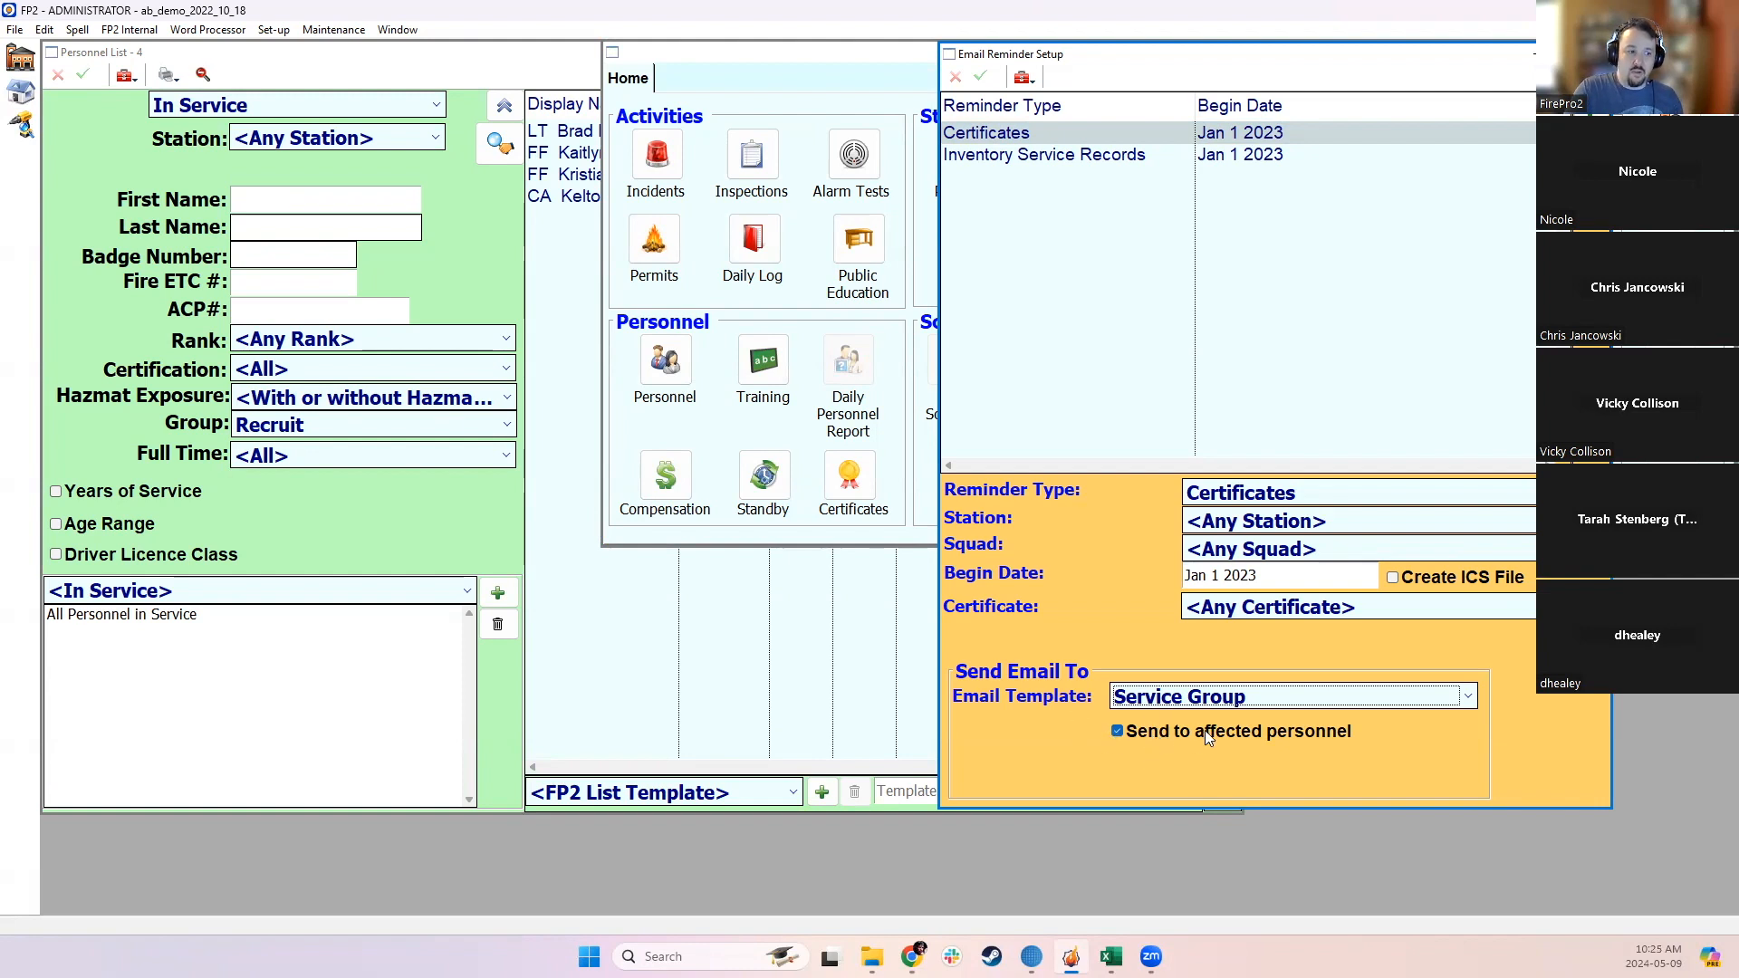
click(1169, 703)
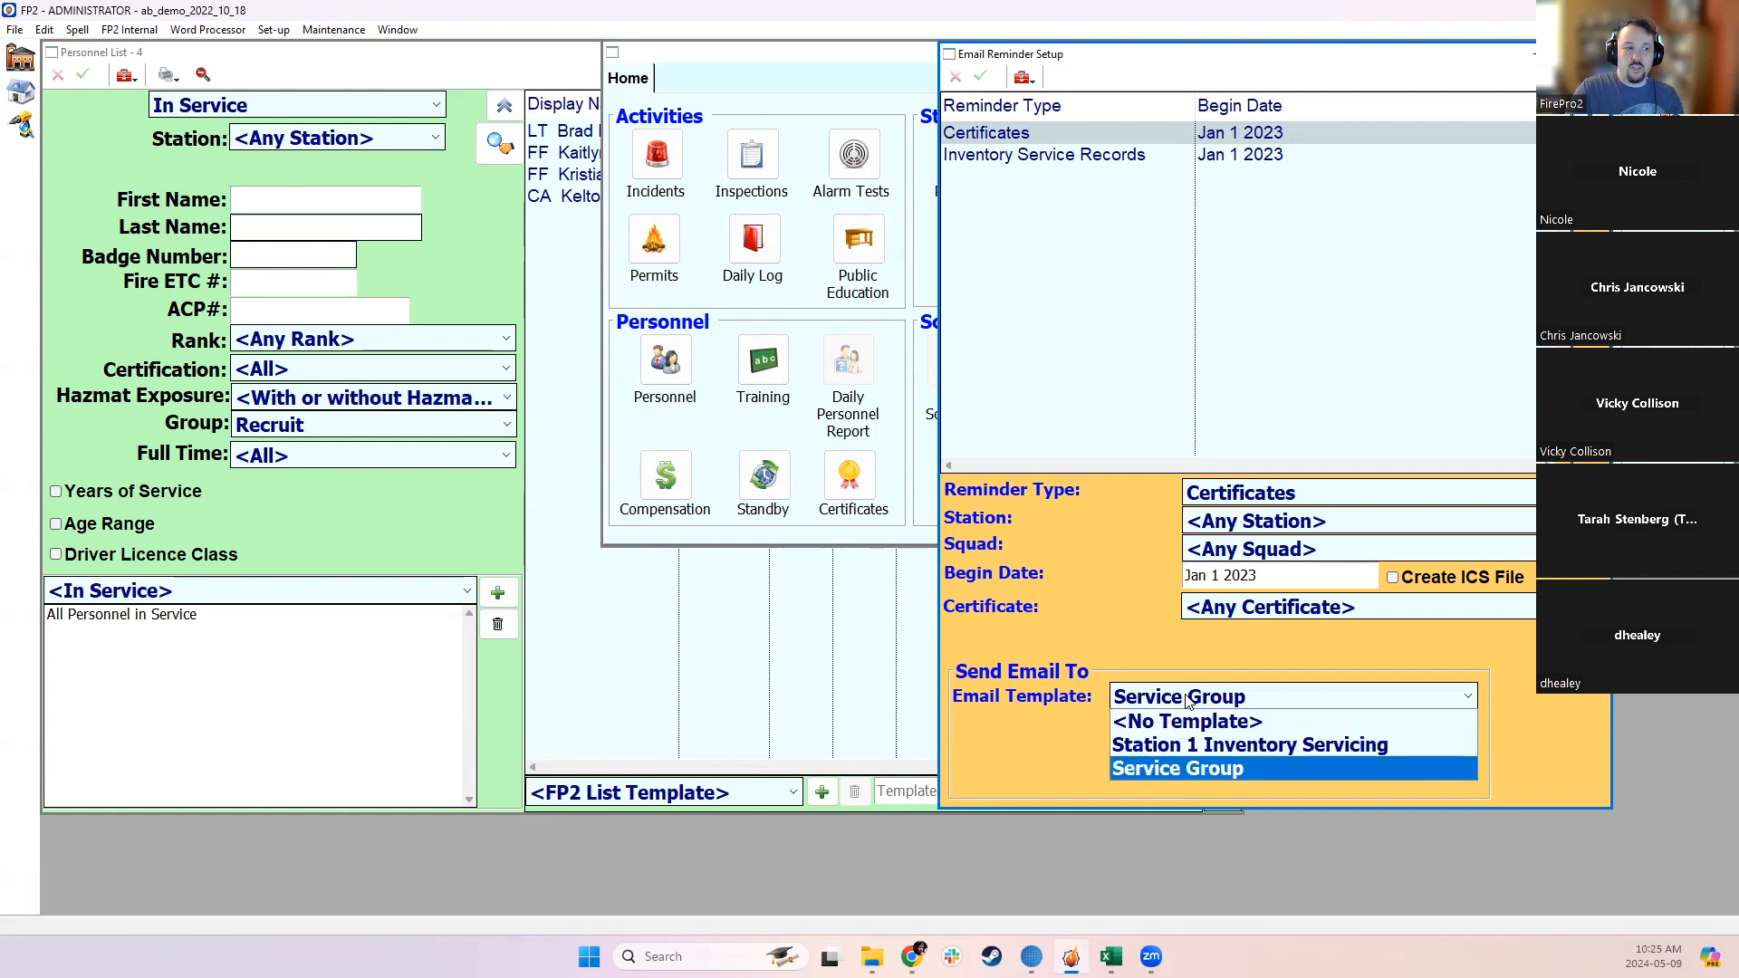
click(1185, 696)
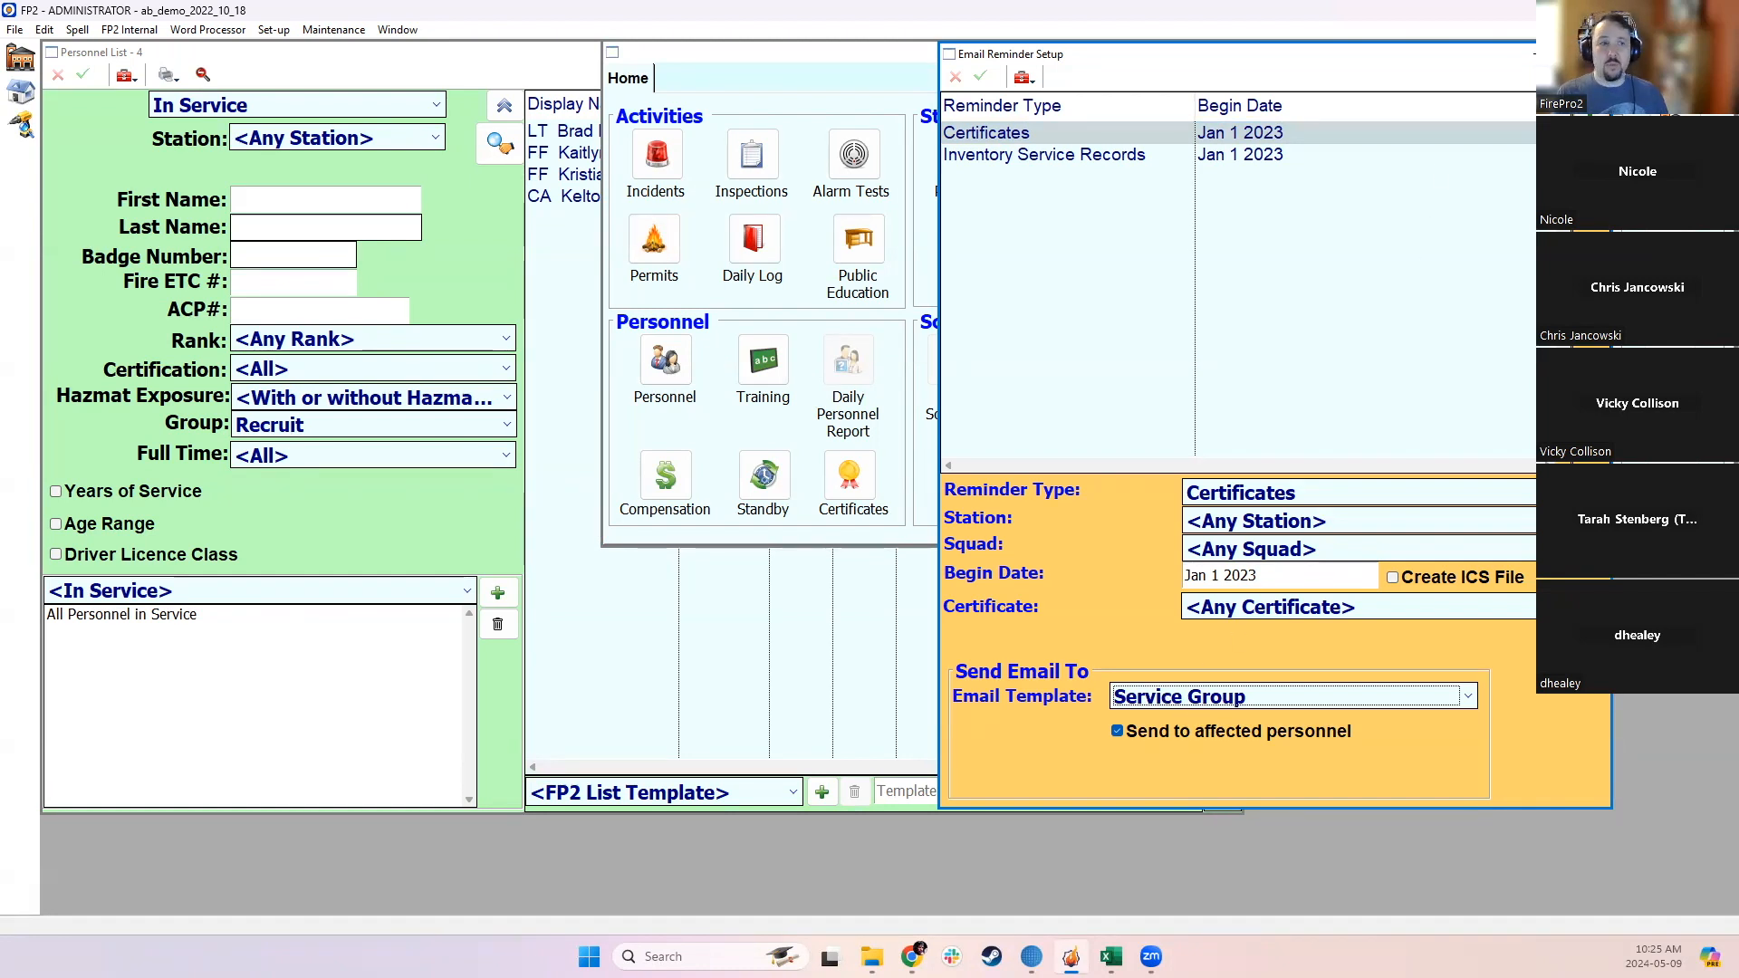
click(1594, 54)
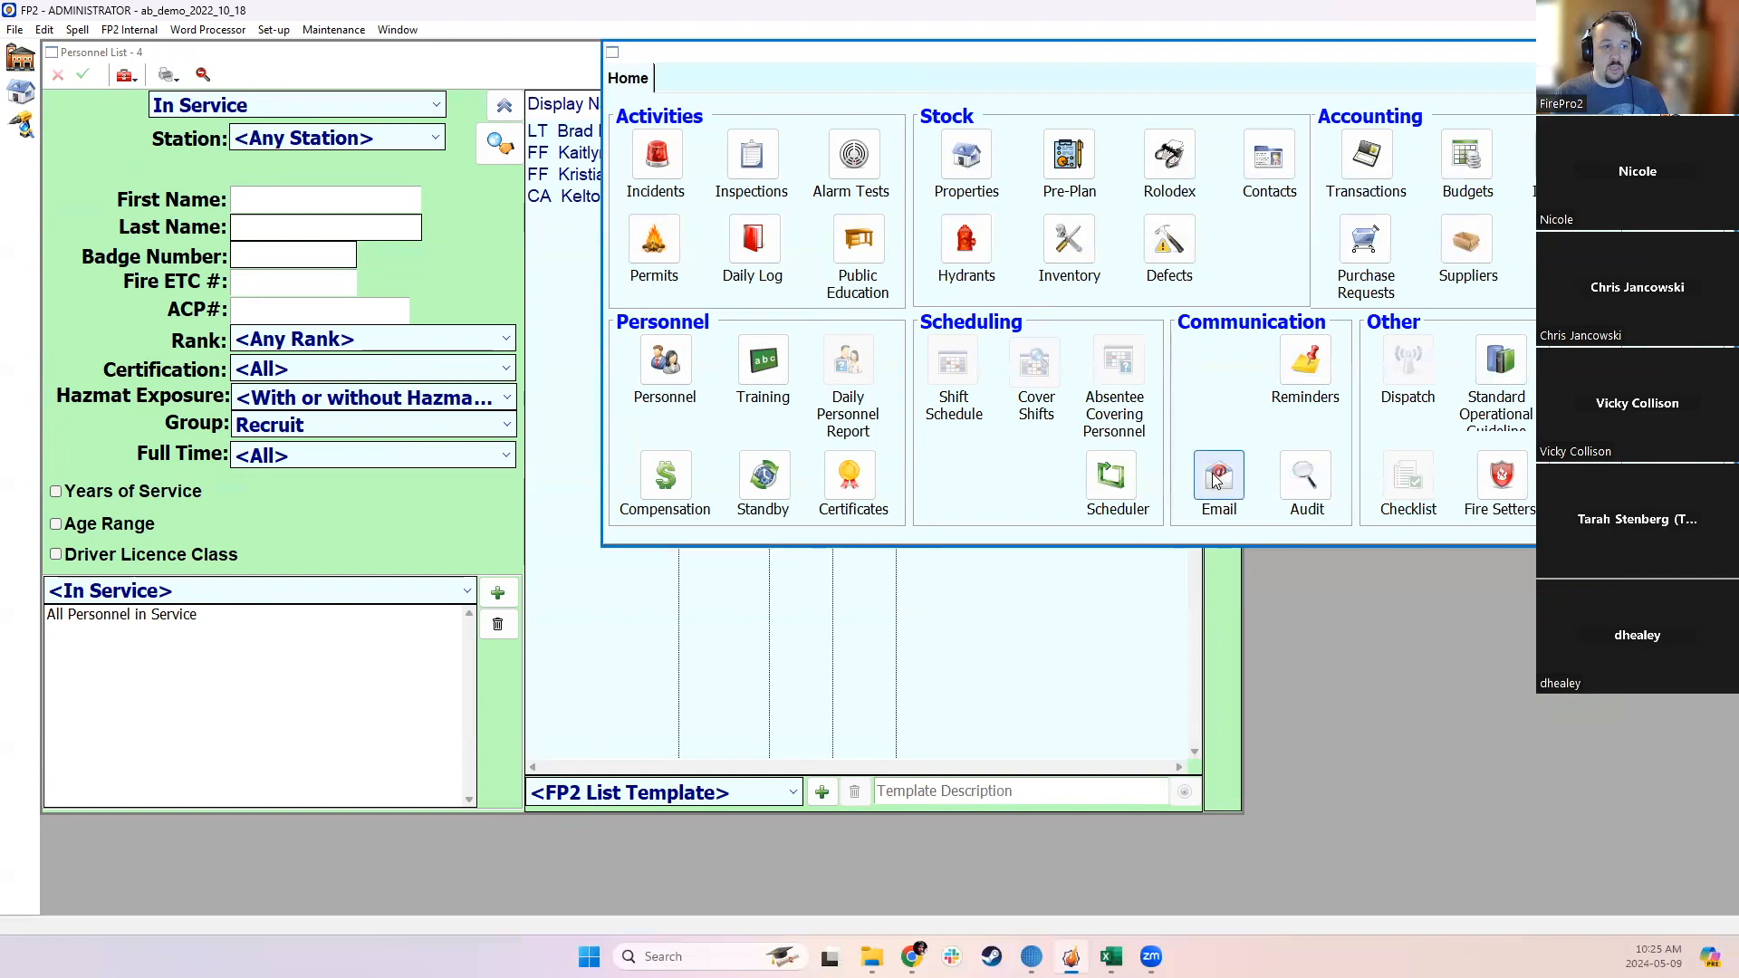
Step: Open the Service Group template from the email templates and inspect its general sender, subject and body fields
click(1218, 477)
click(122, 107)
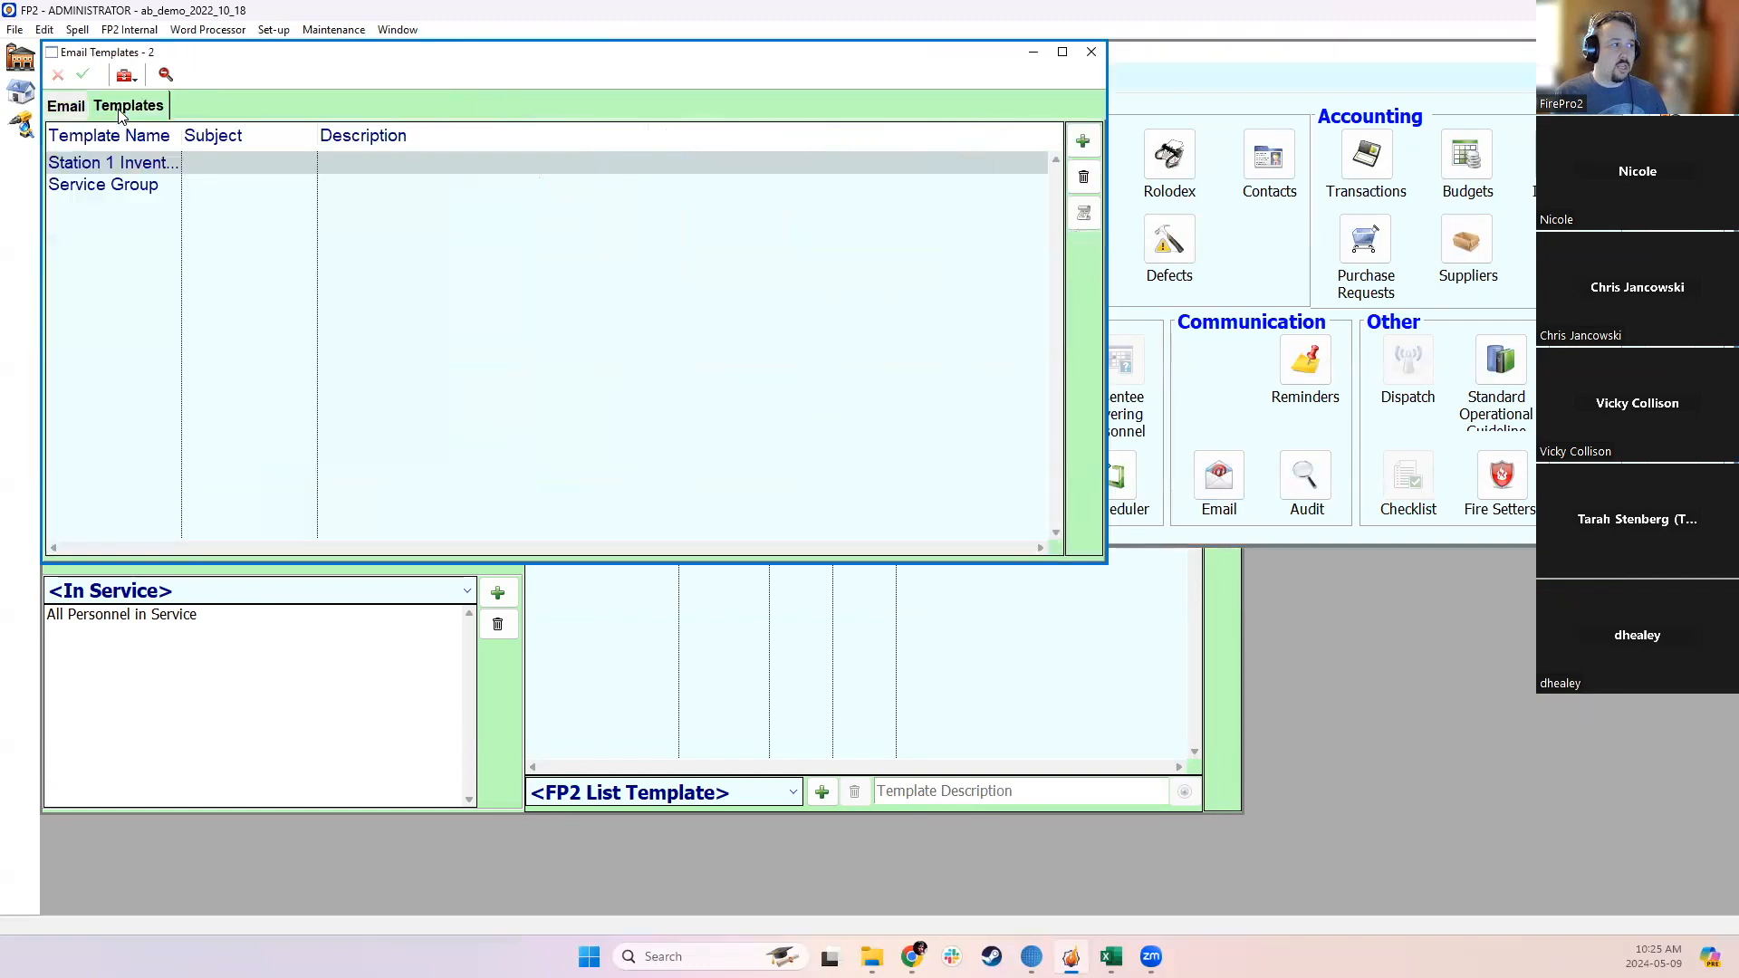
click(150, 187)
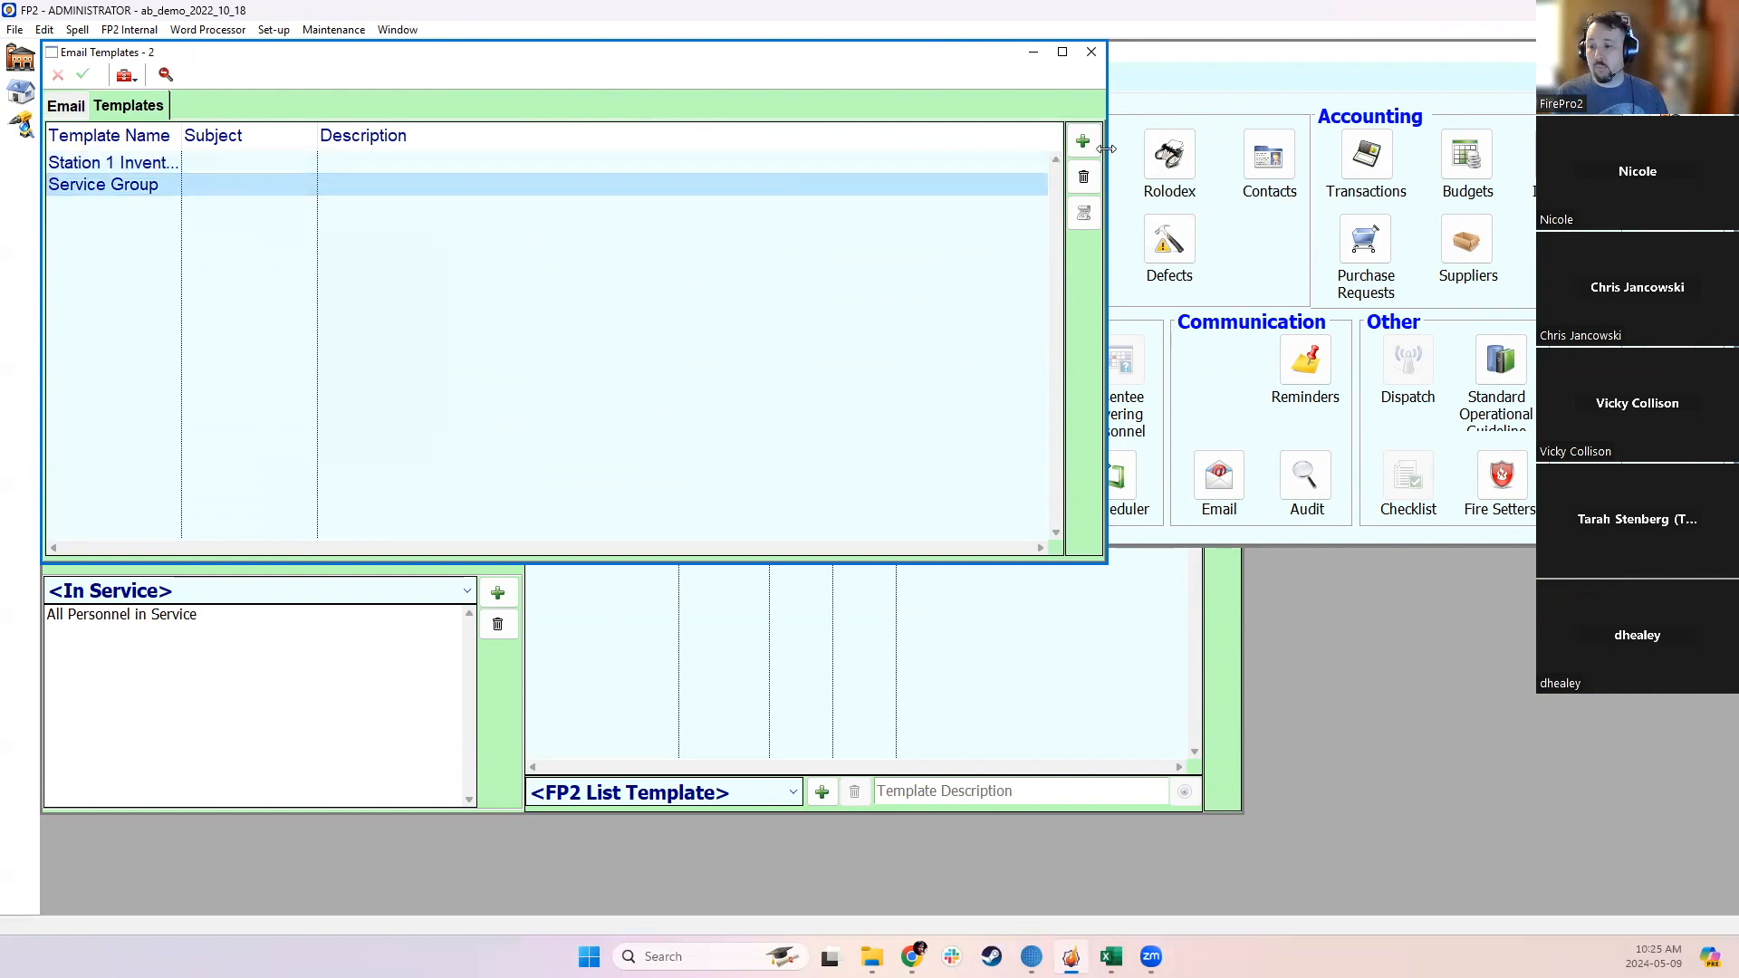
double_click(306, 186)
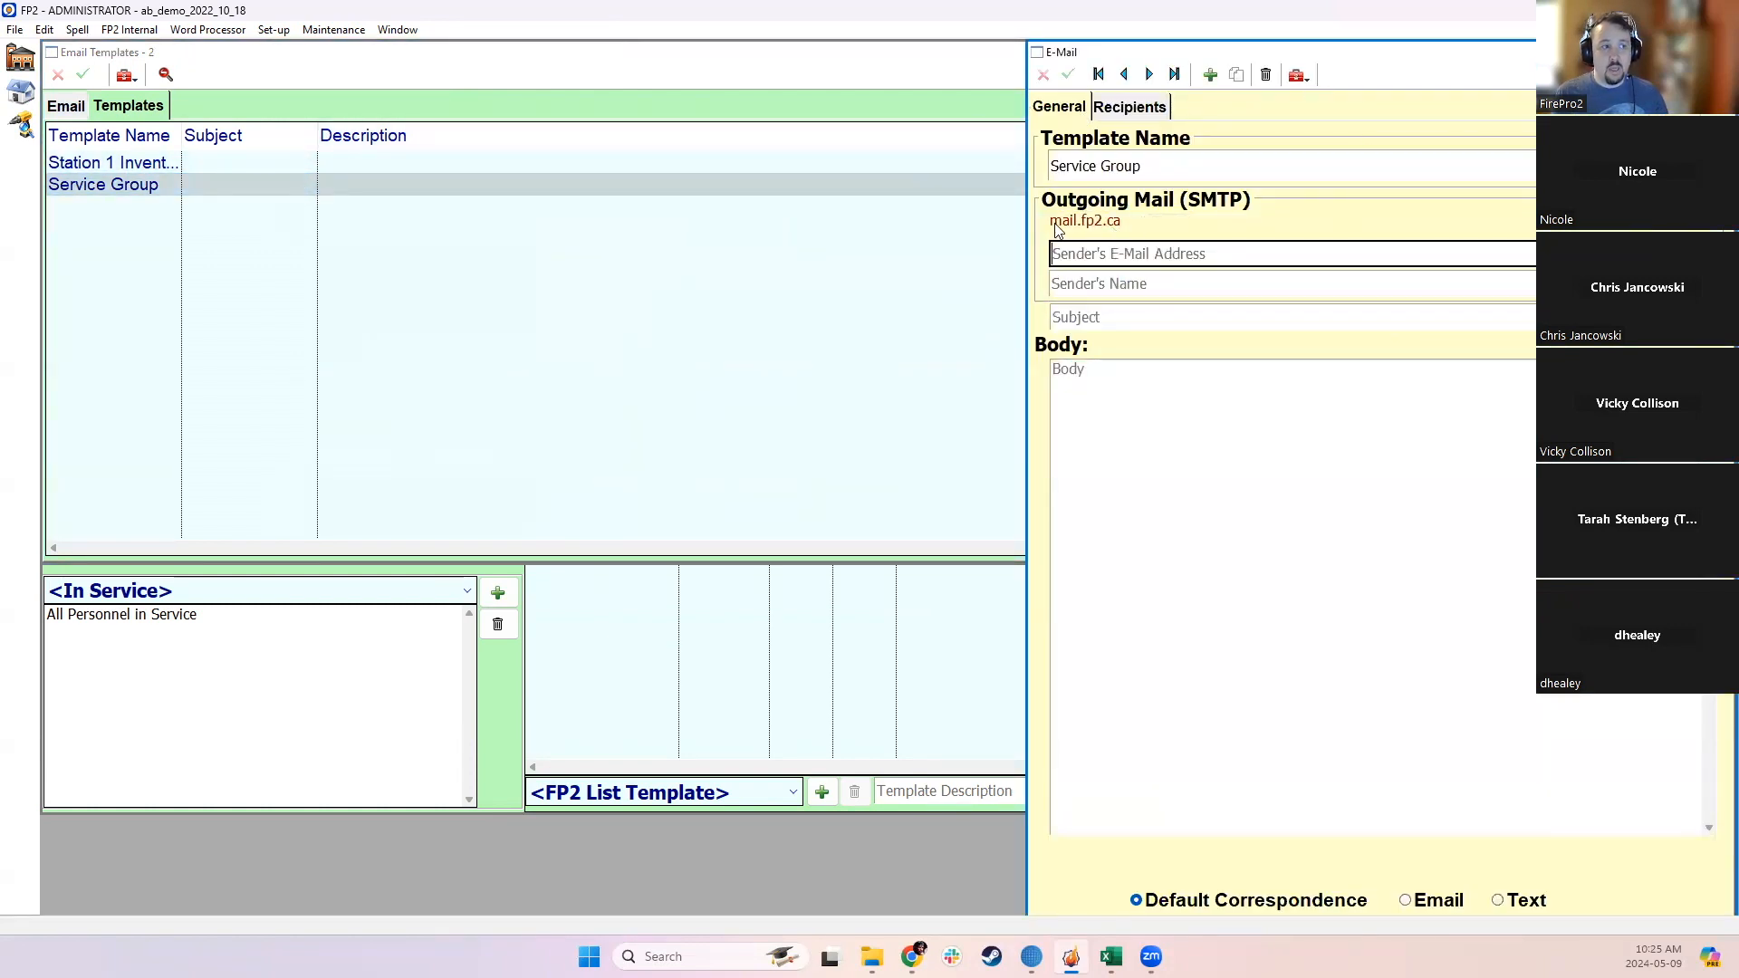
click(1095, 310)
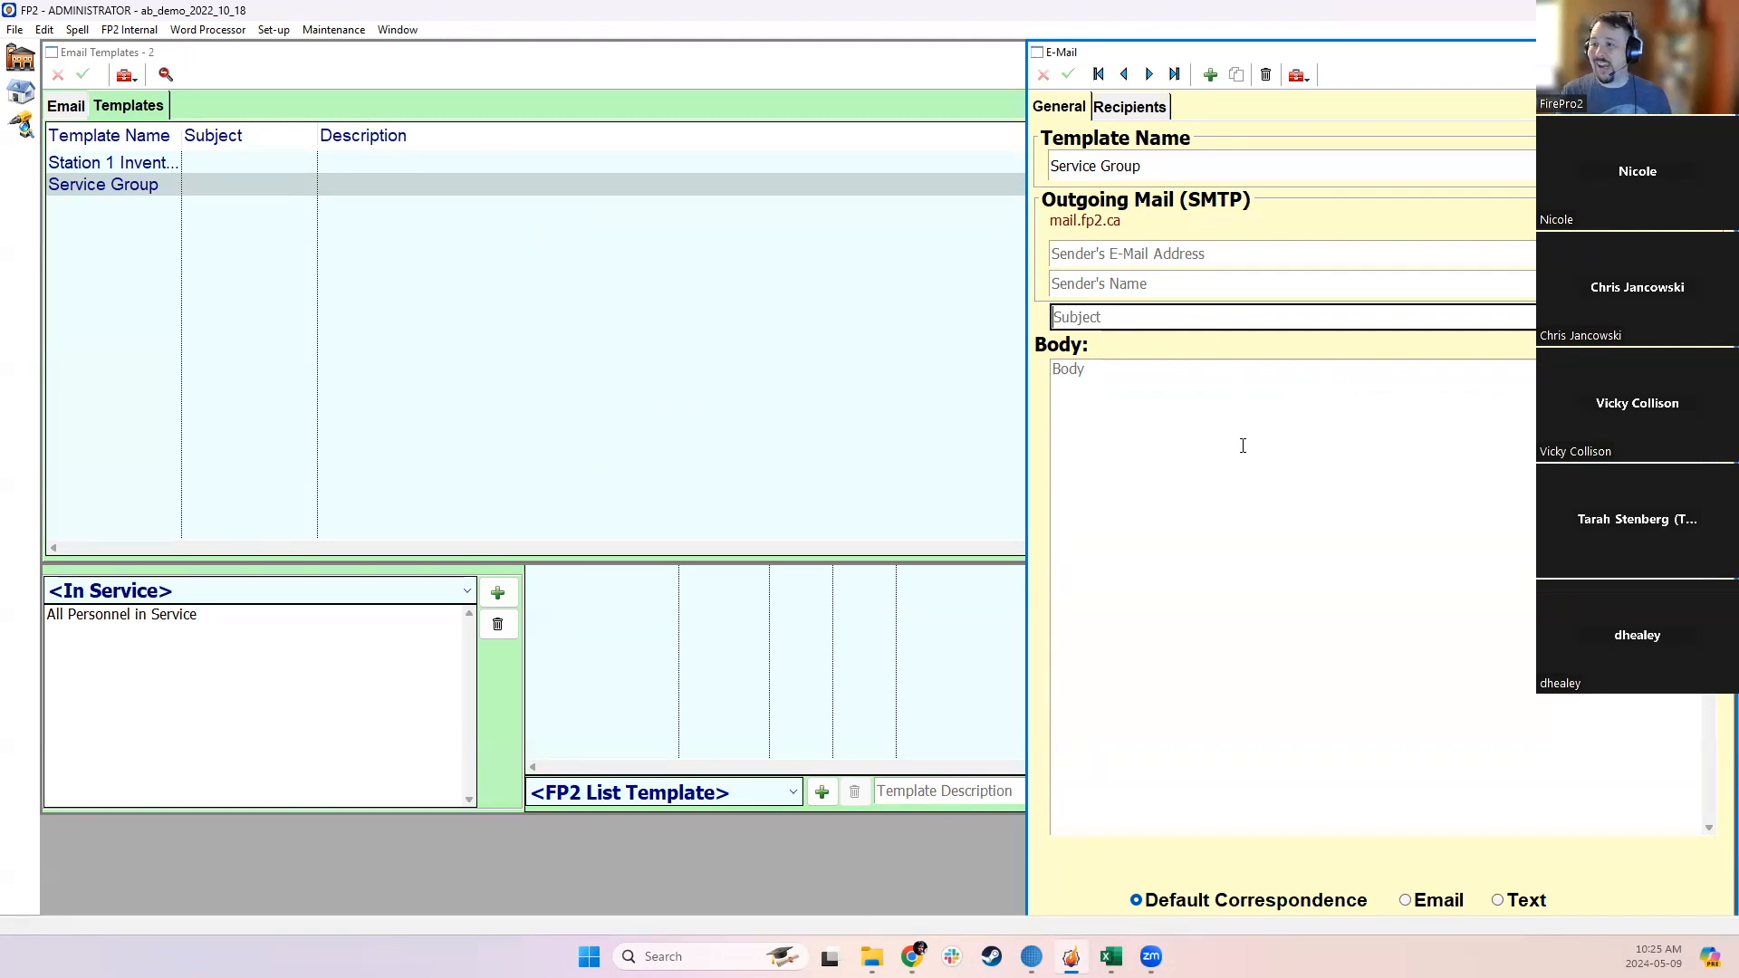
Step: Delete both existing recipients from the Service Group email template
click(1143, 106)
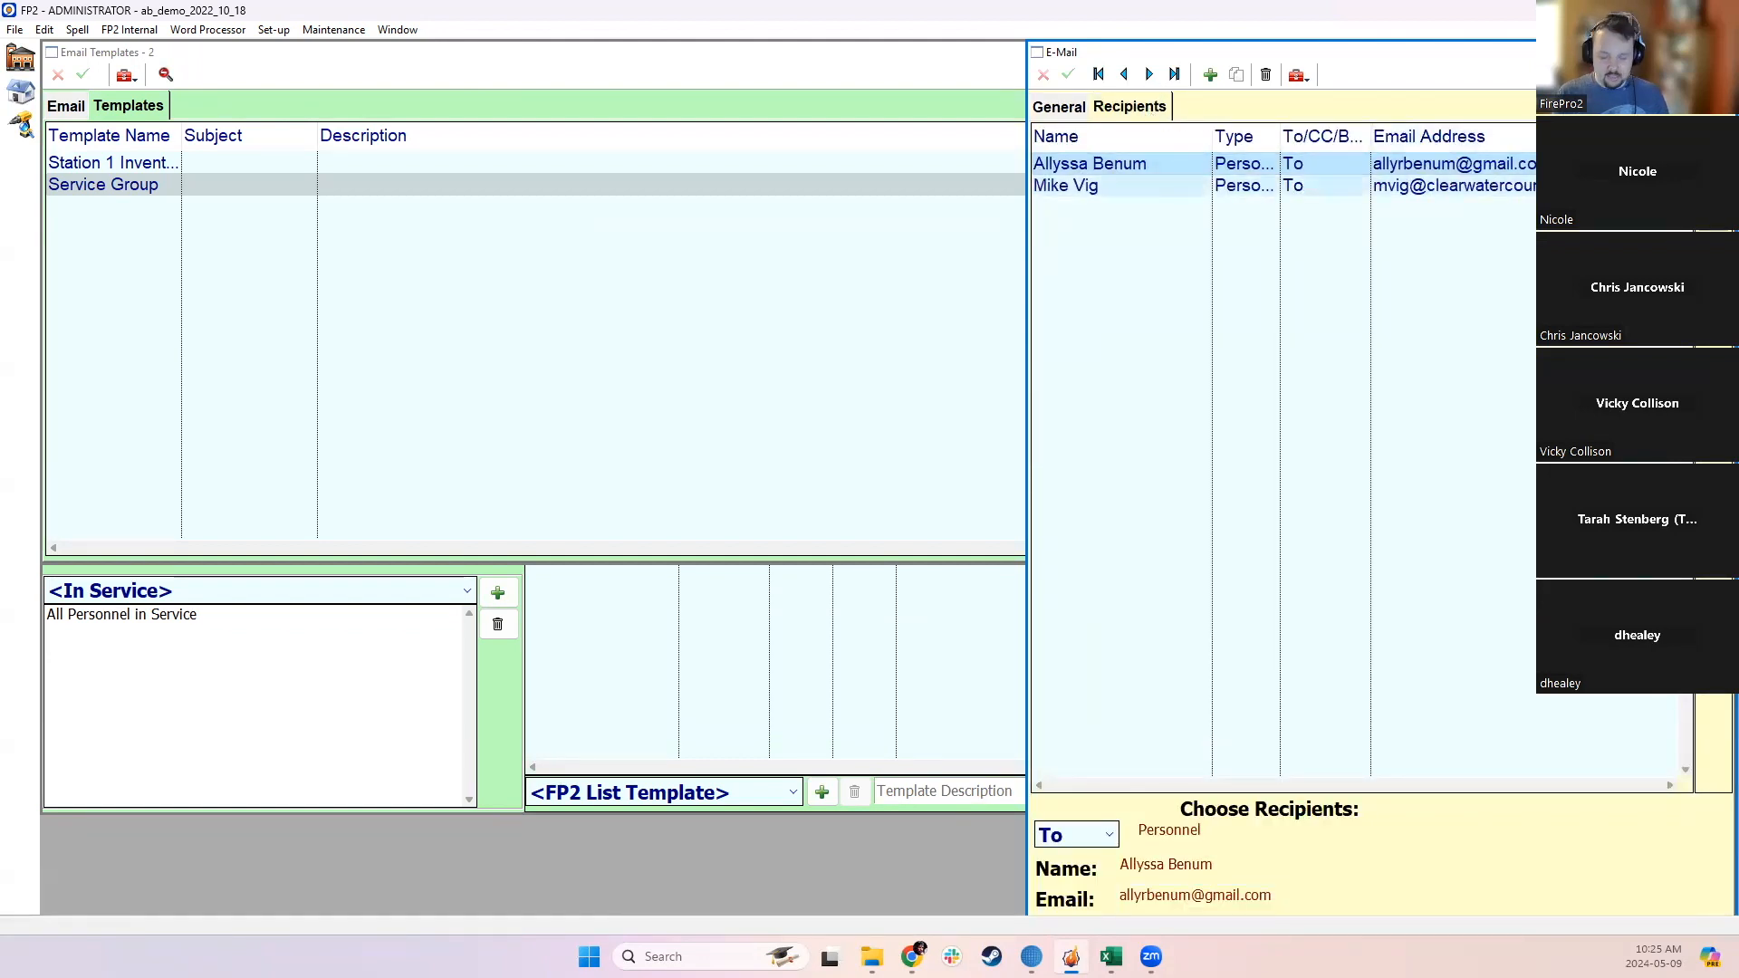
shift+click(1123, 186)
key(Delete)
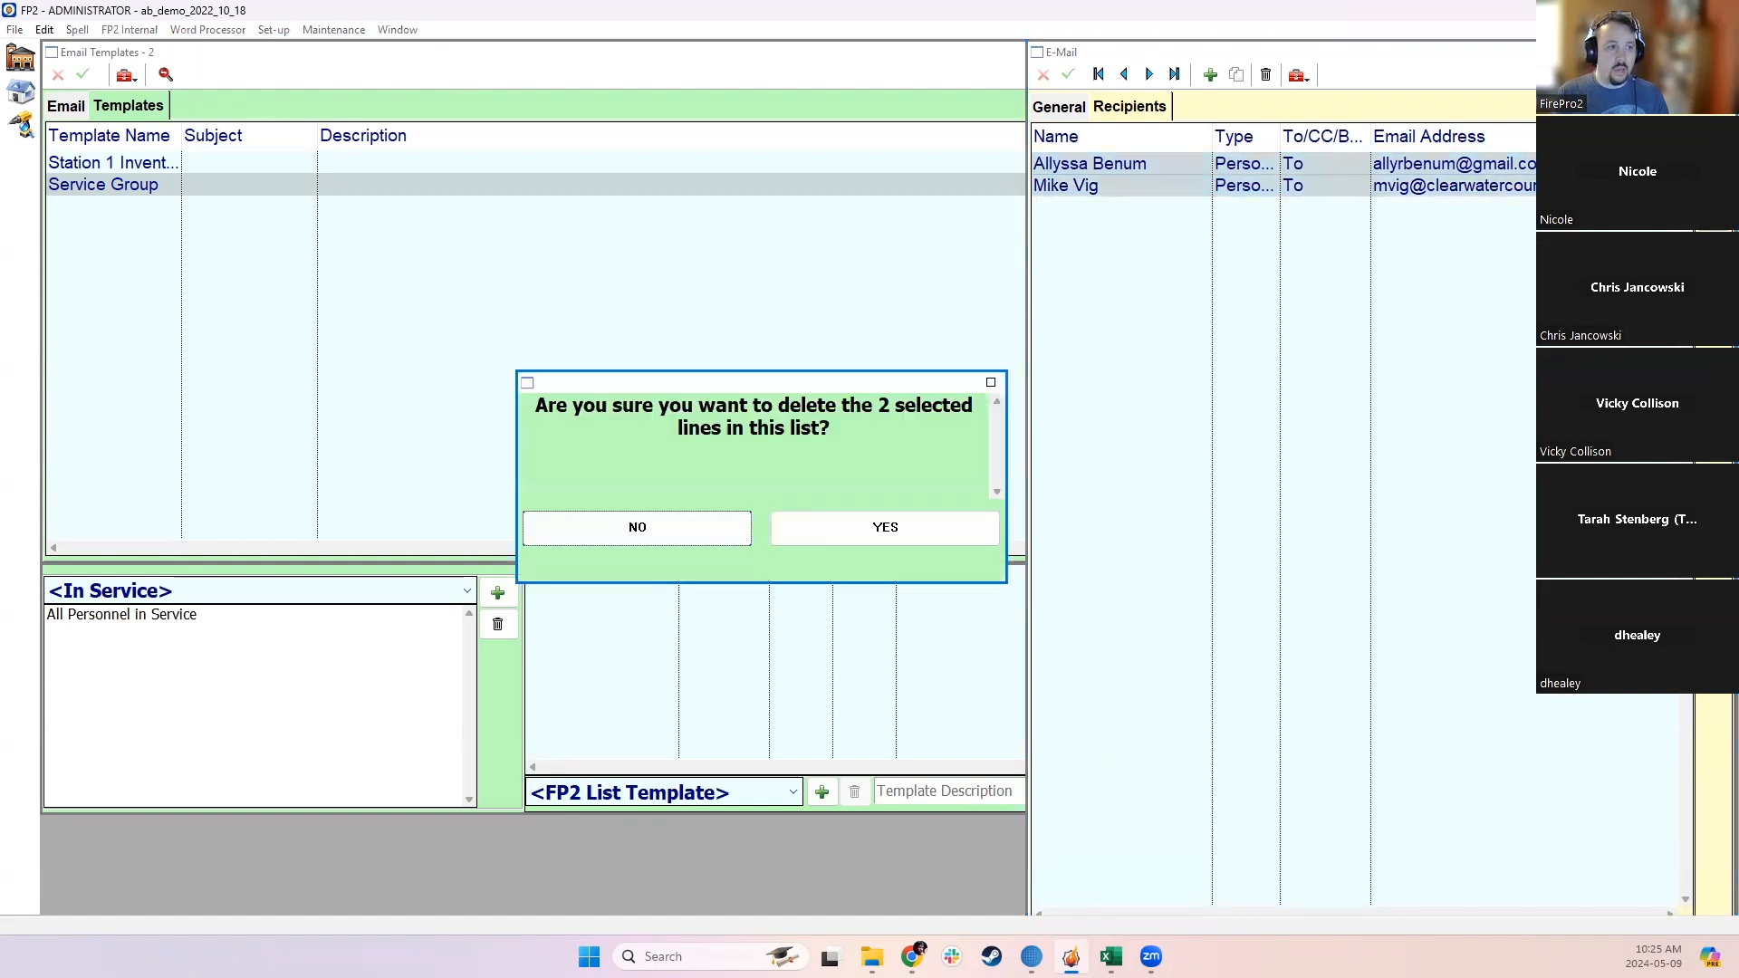
click(831, 532)
Step: Add the Stn 1 recruit as a One Personnel recipient, save the Service Group template, and close the email windows
click(1319, 834)
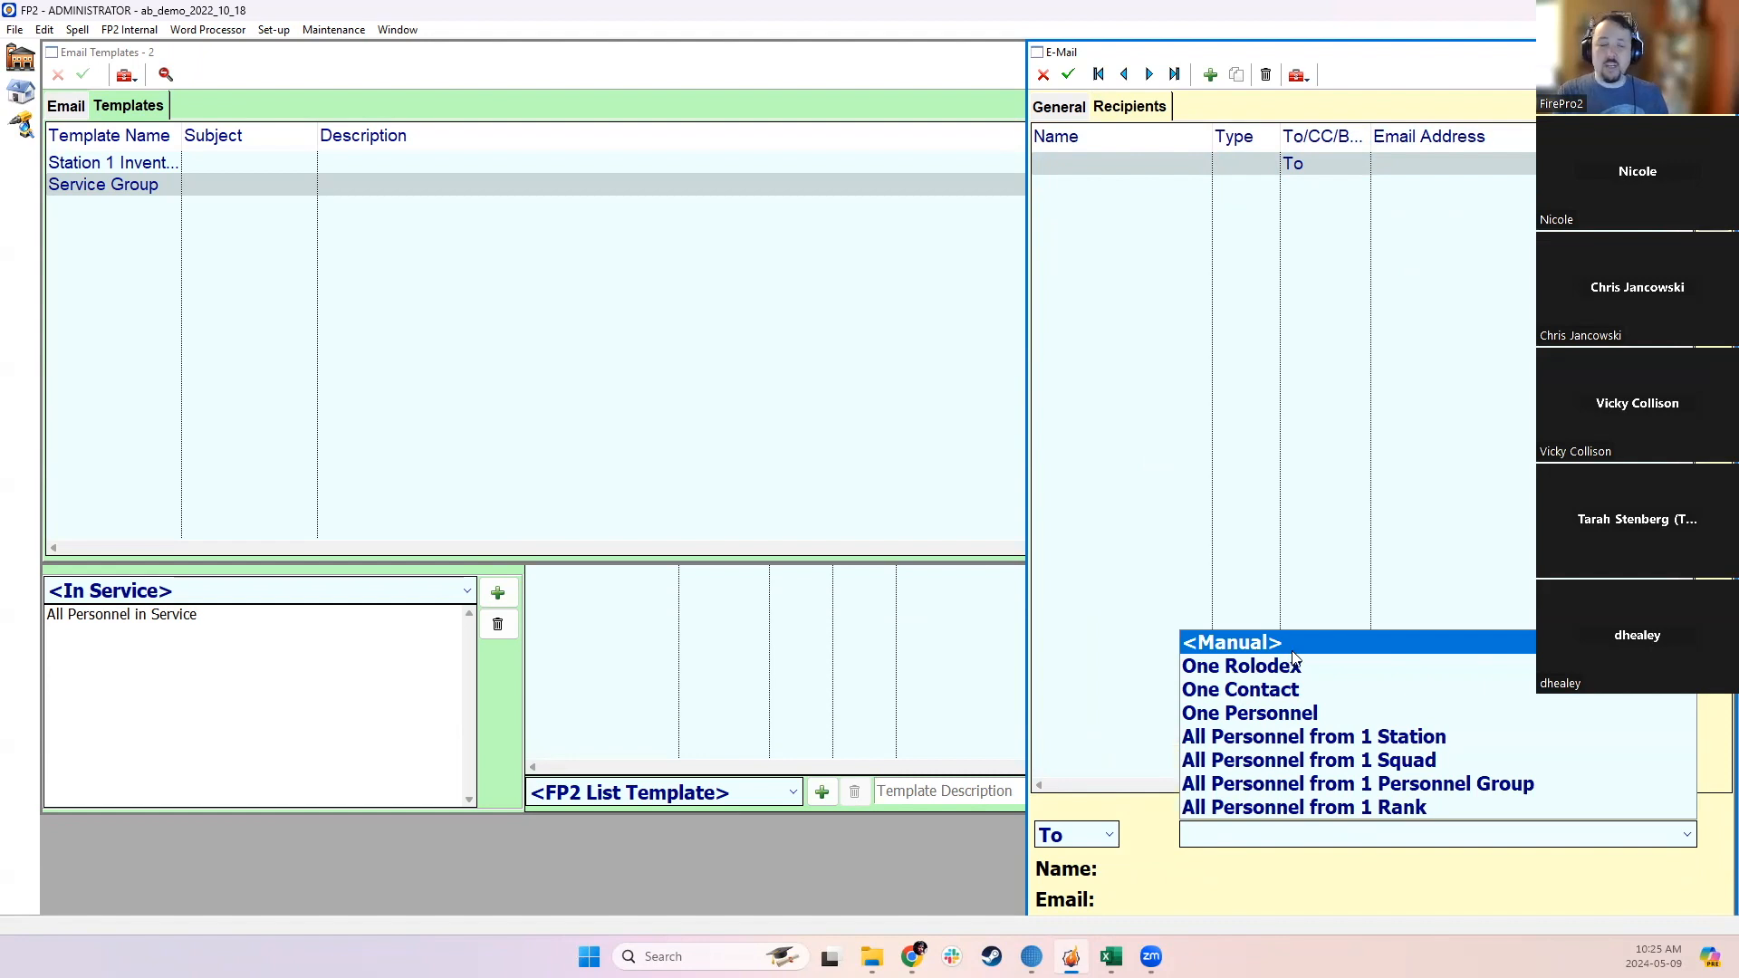
click(1293, 716)
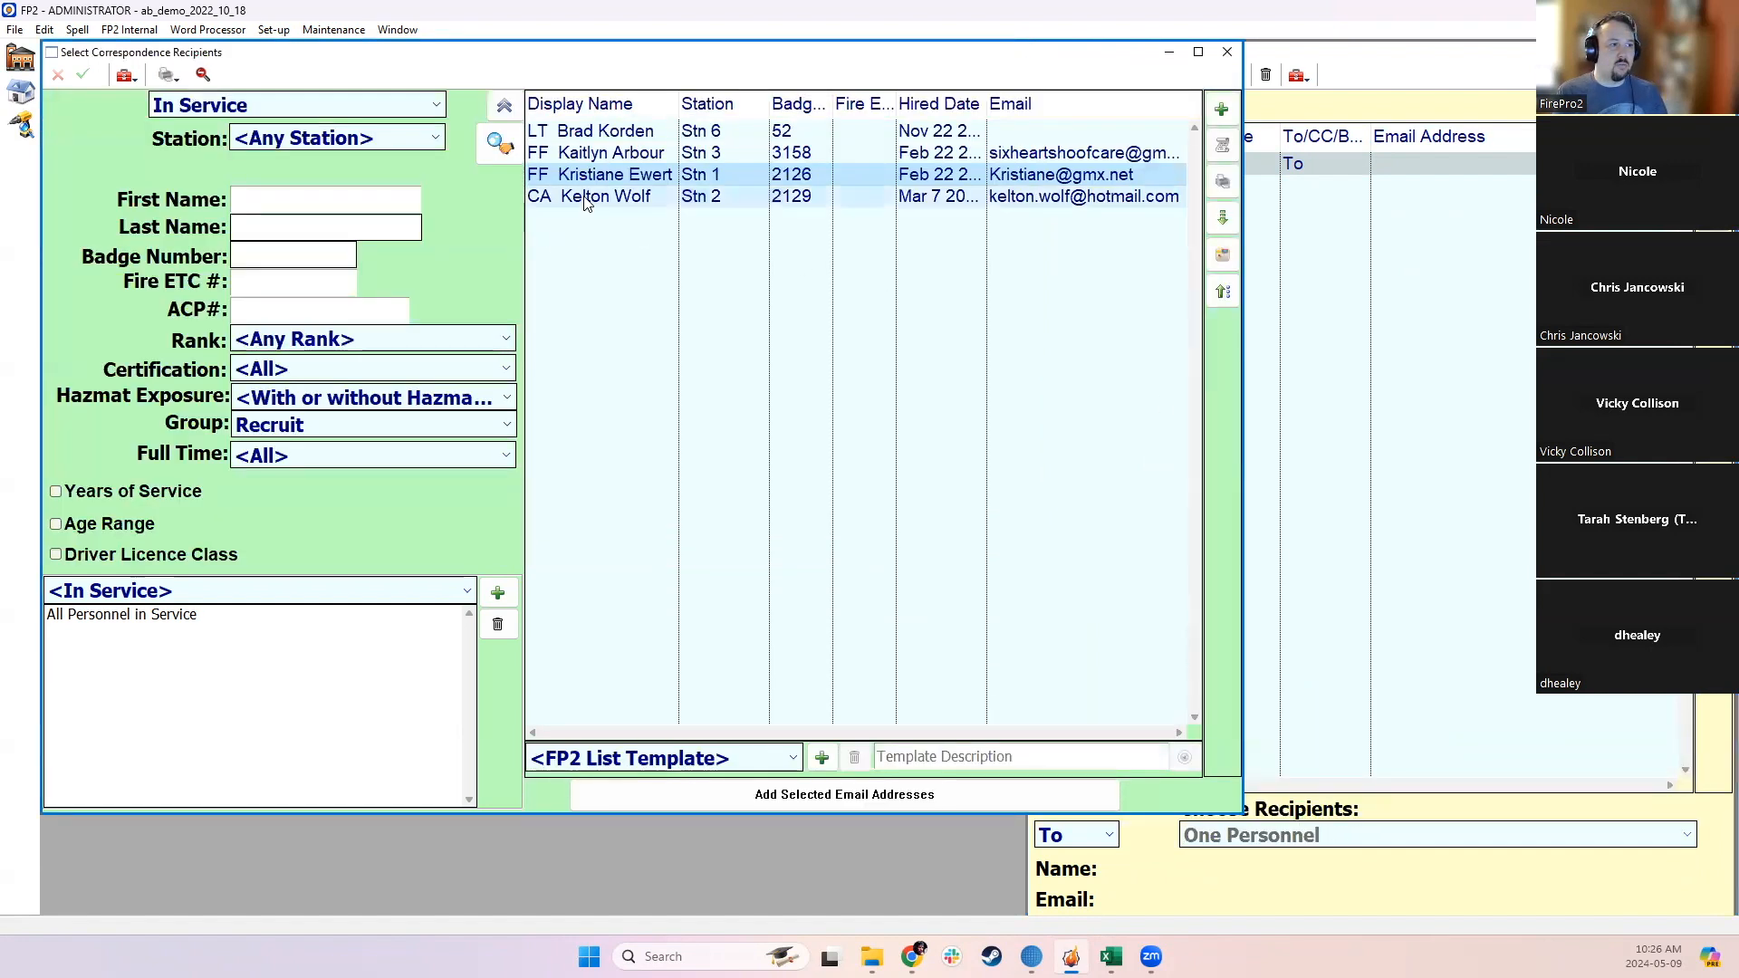
double_click(609, 177)
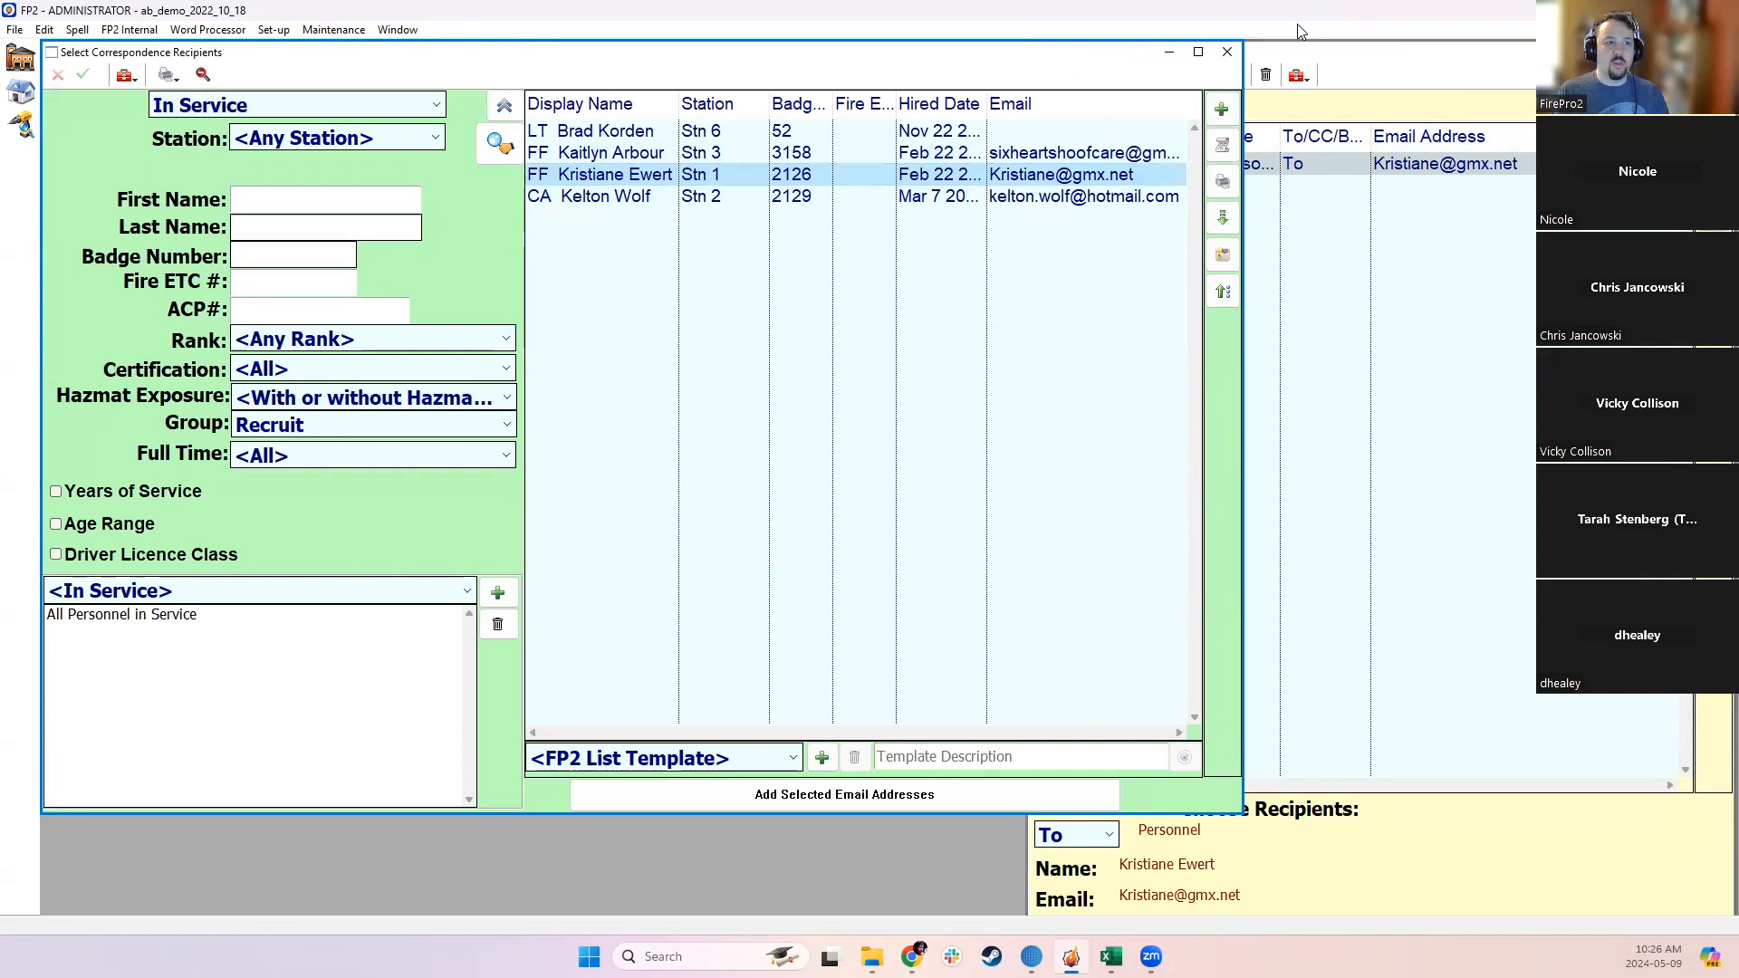
click(1228, 52)
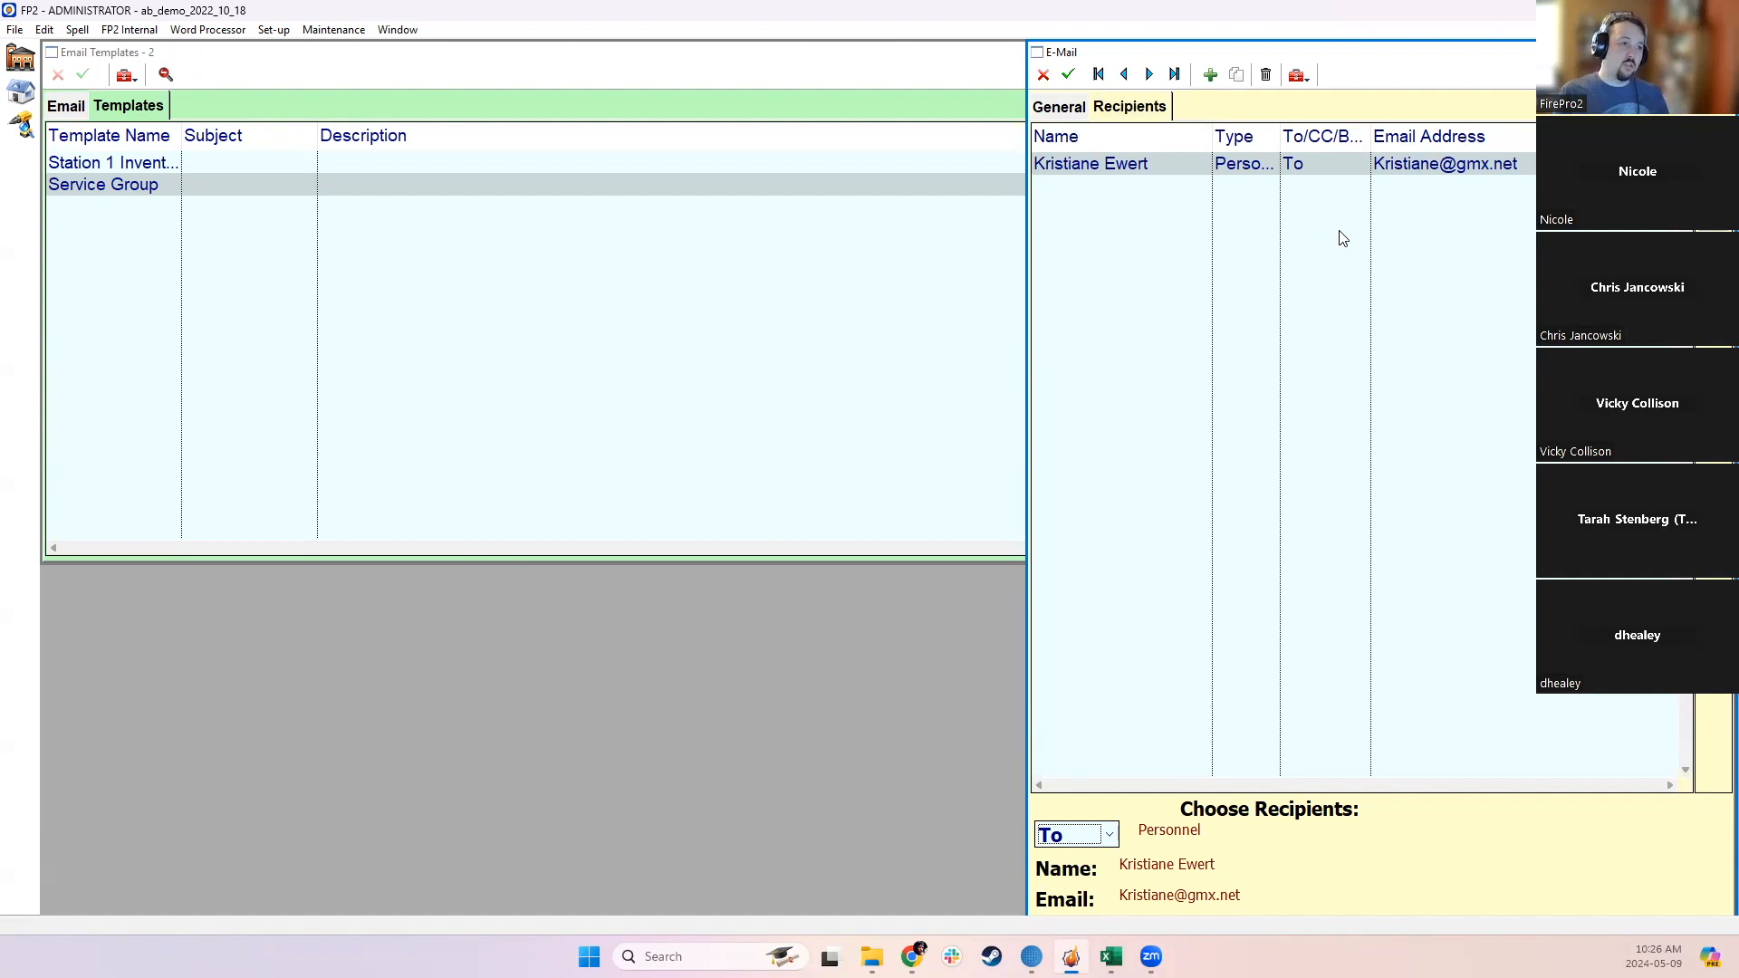
click(1067, 80)
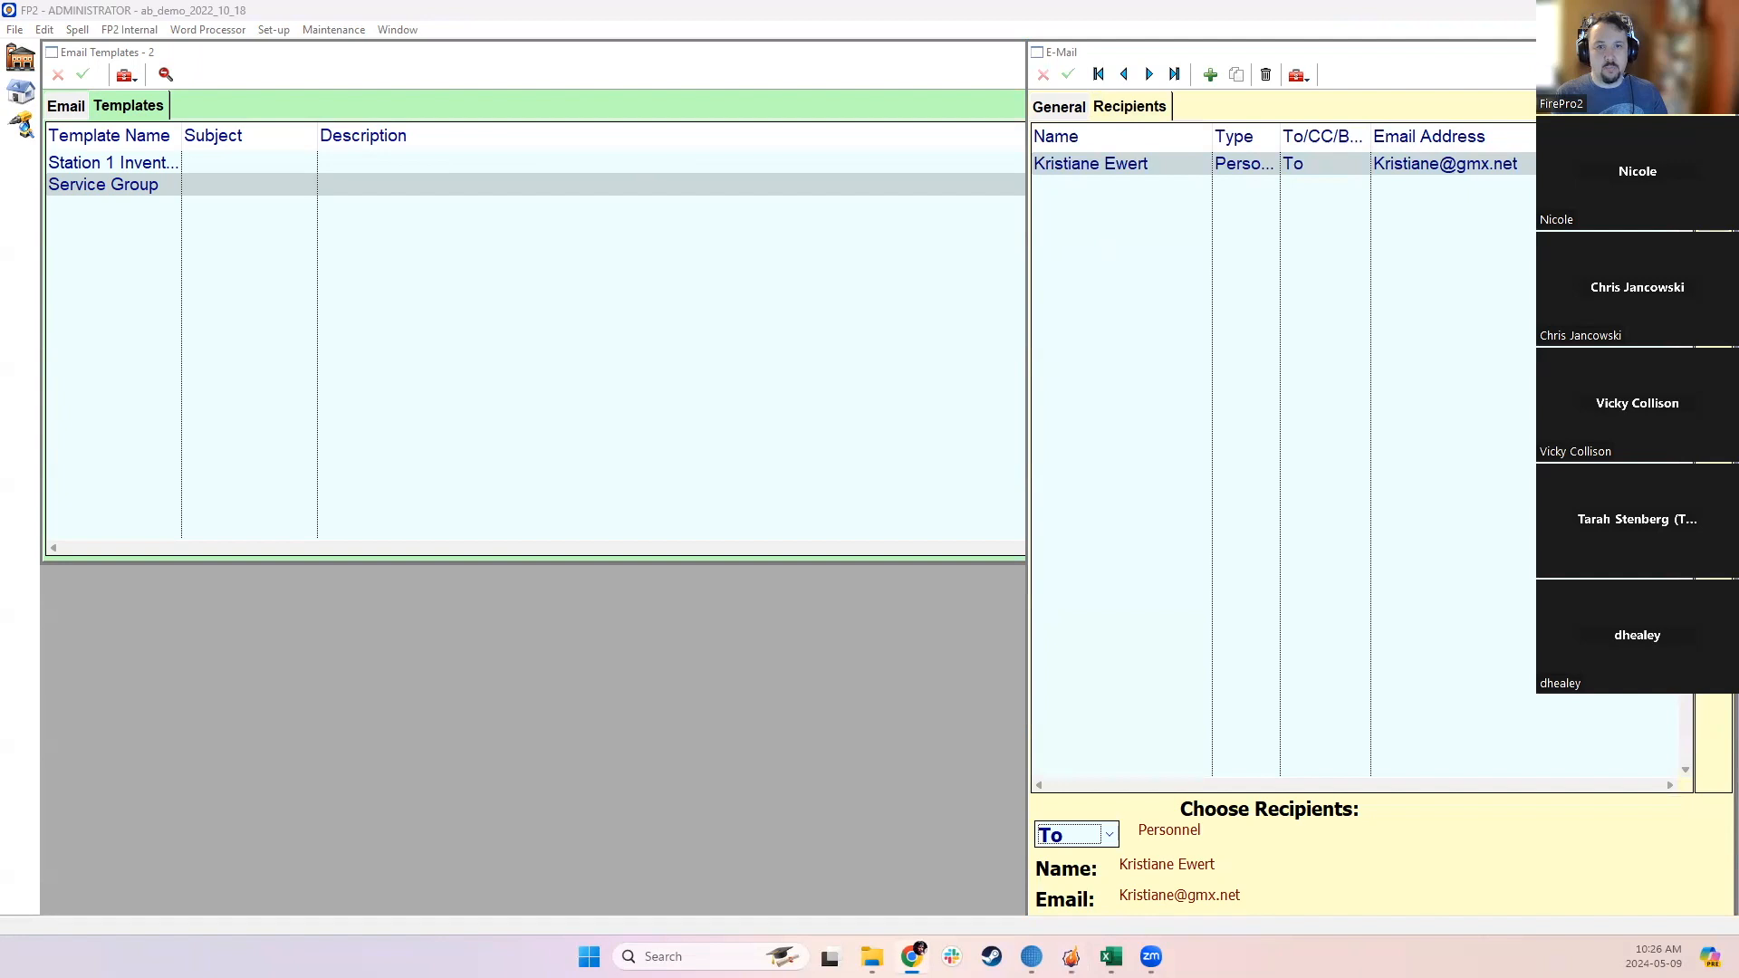
click(1721, 52)
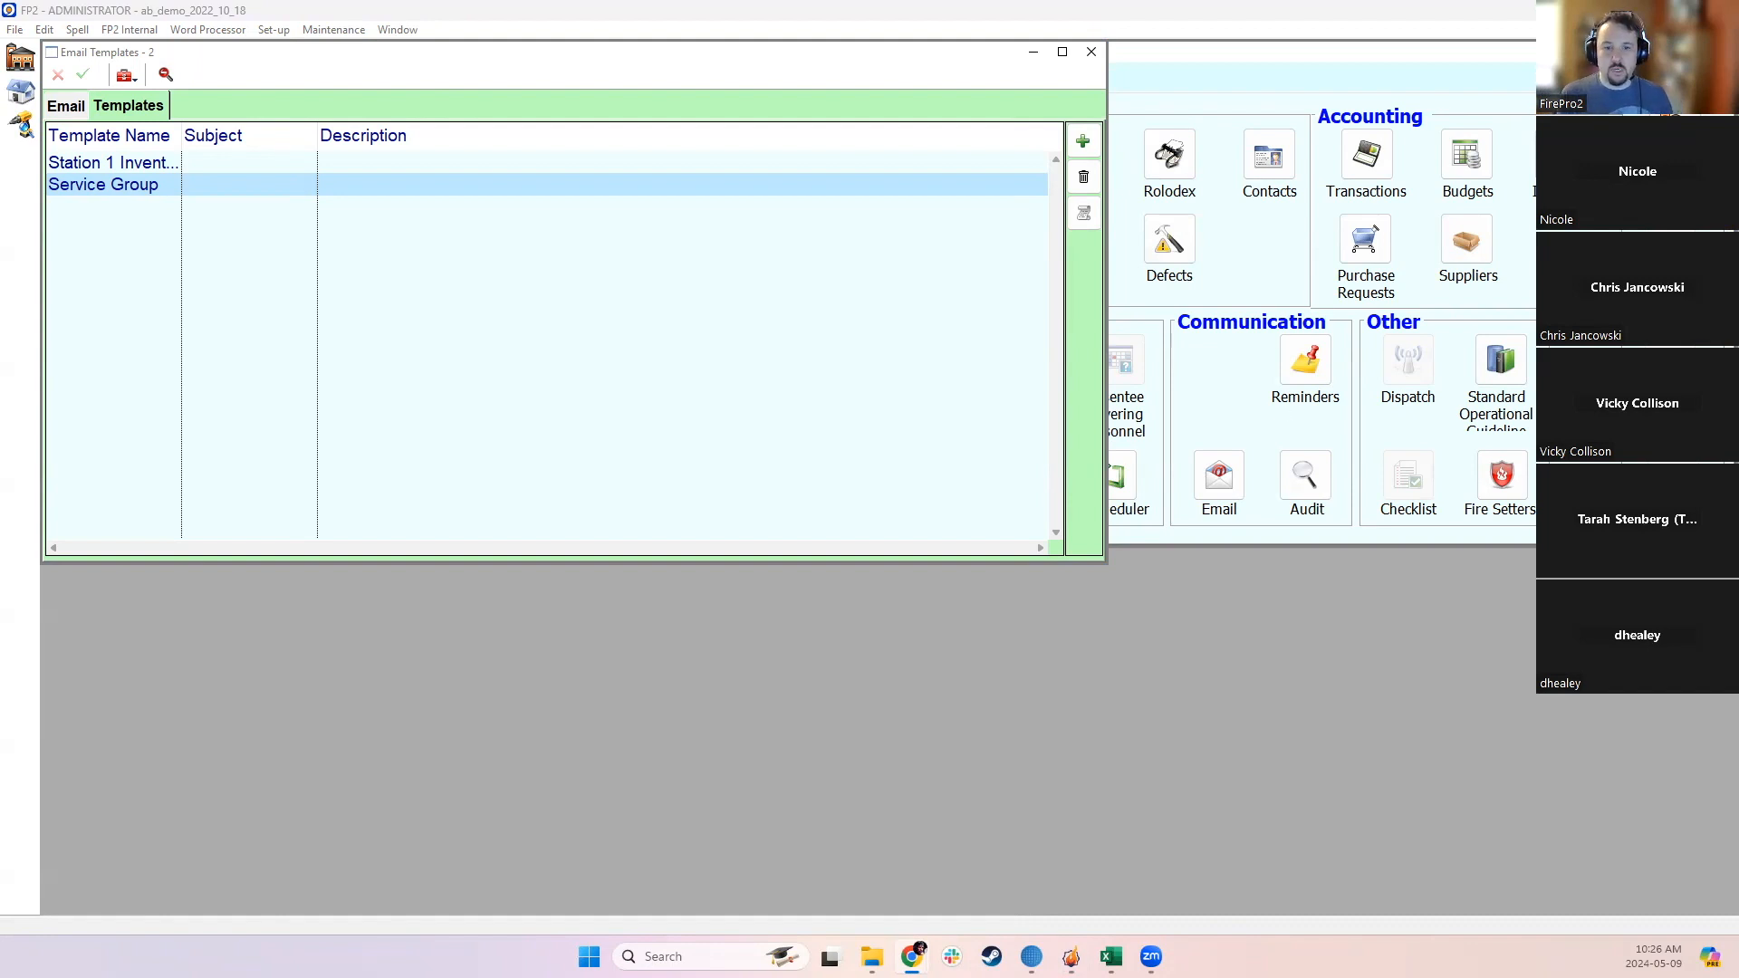
click(1084, 53)
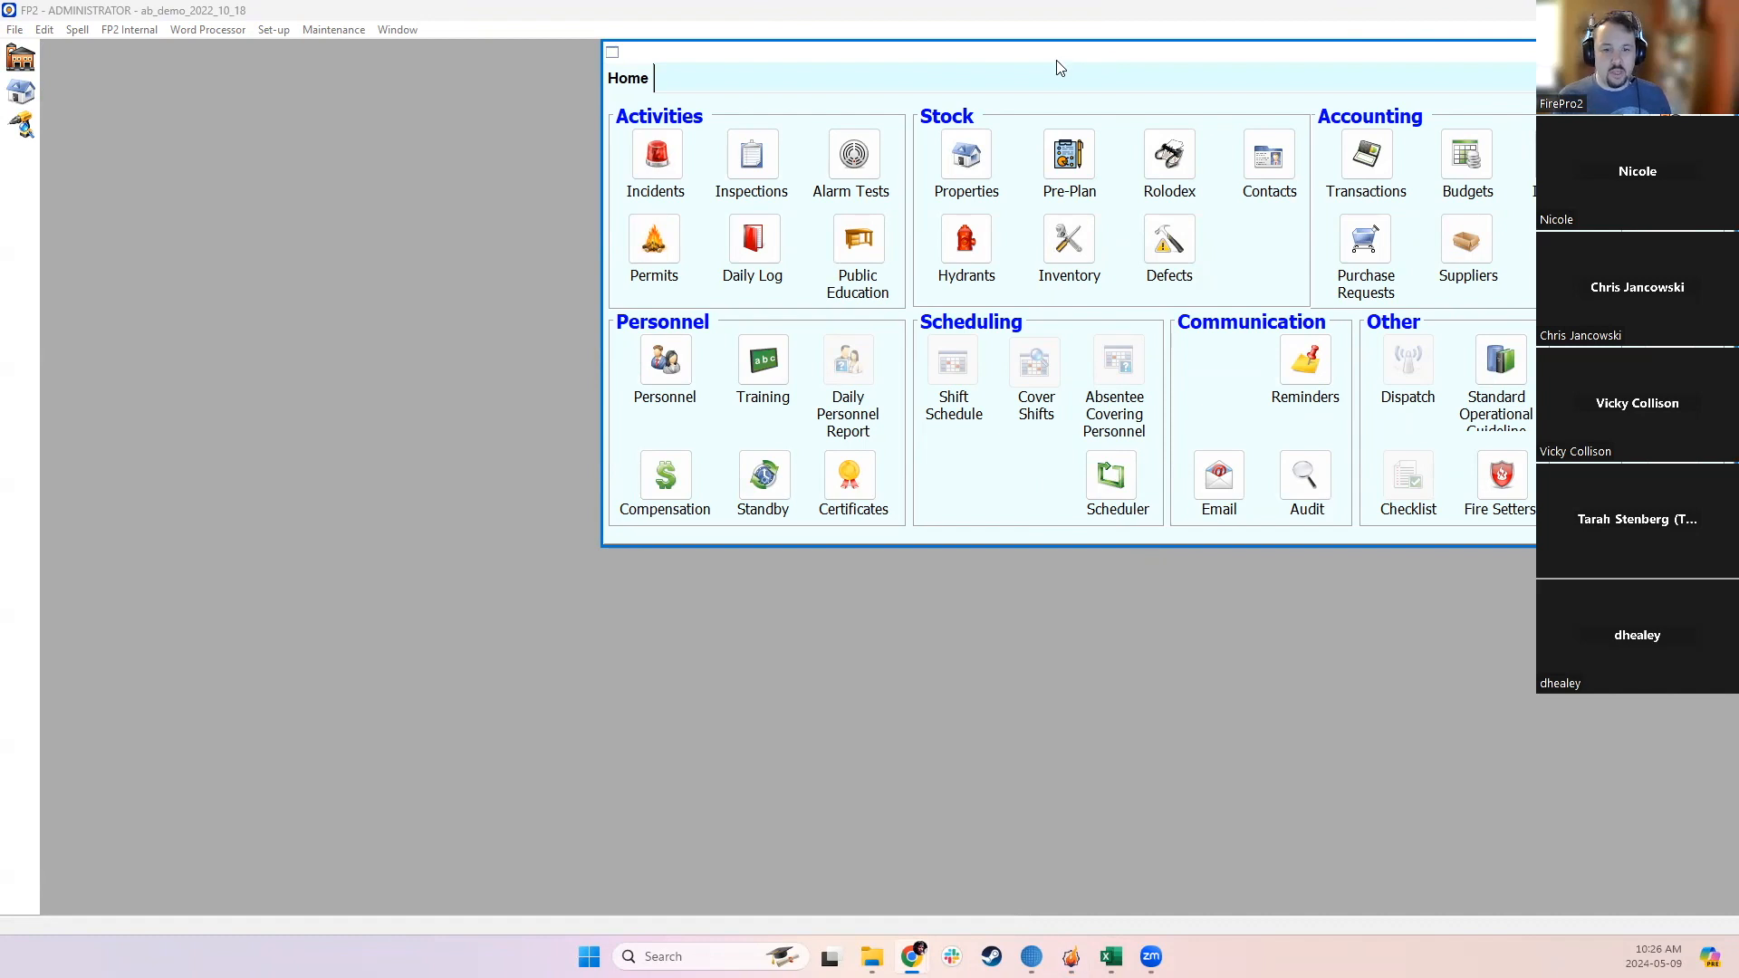
Step: Open the personnel list, examine the group assignments in the first member's employment details, and close that record
click(665, 359)
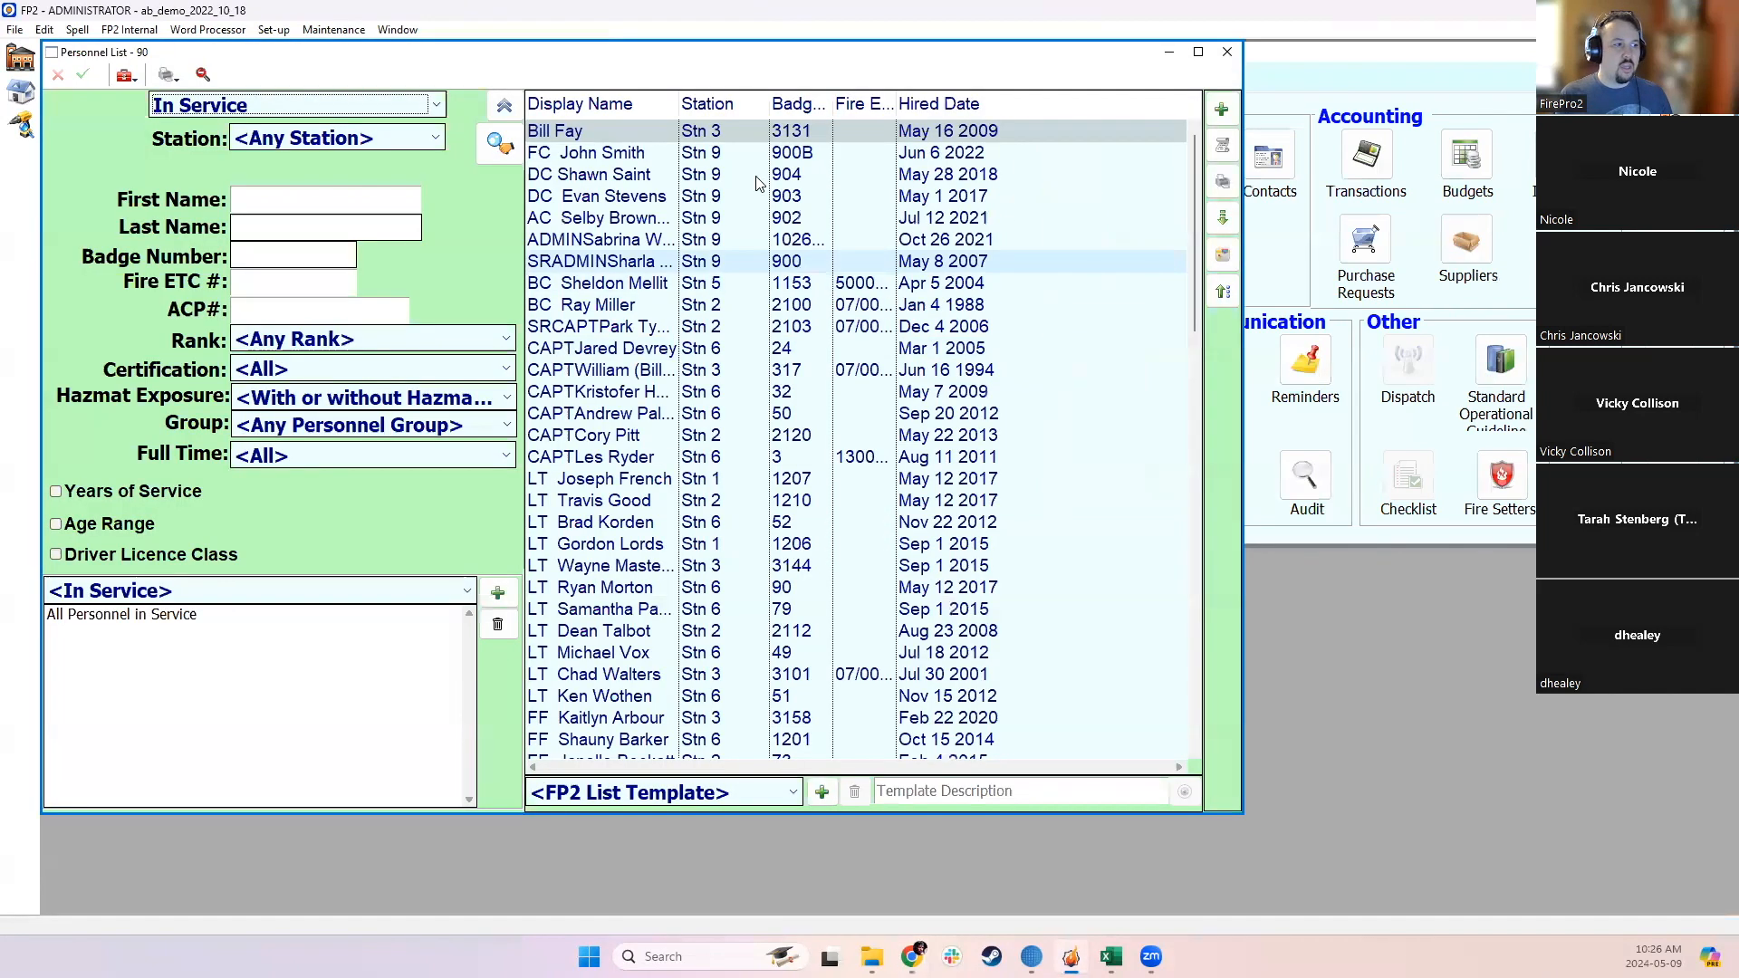
click(365, 425)
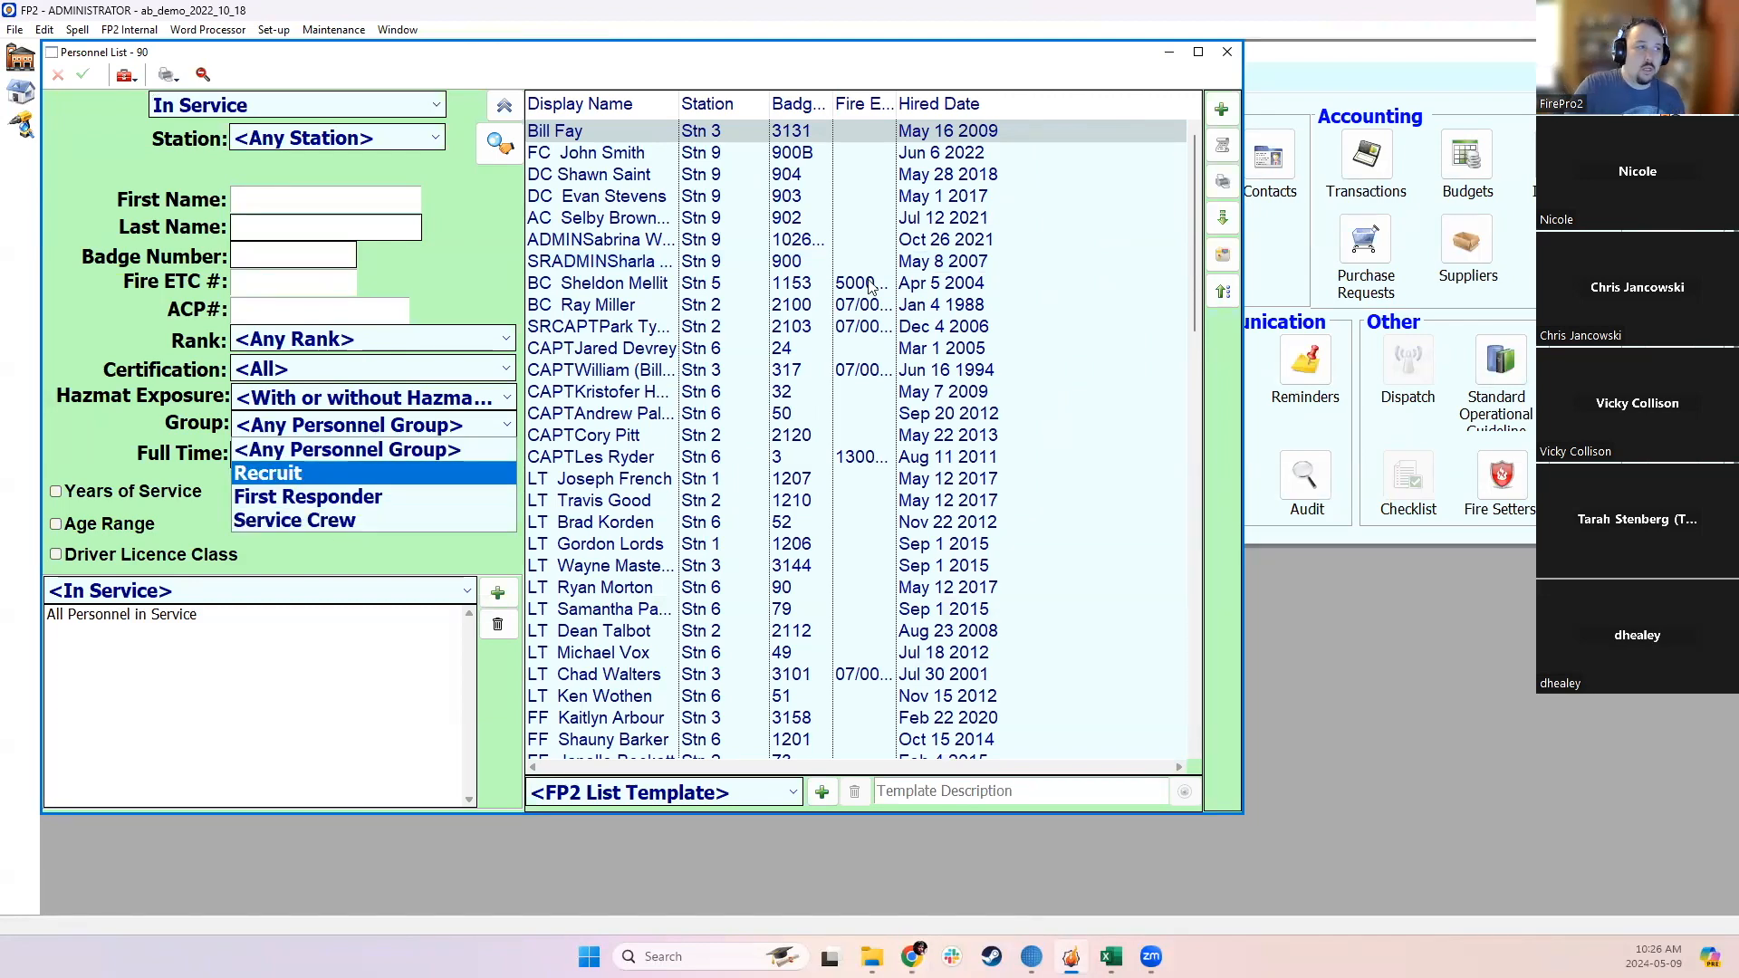
click(797, 134)
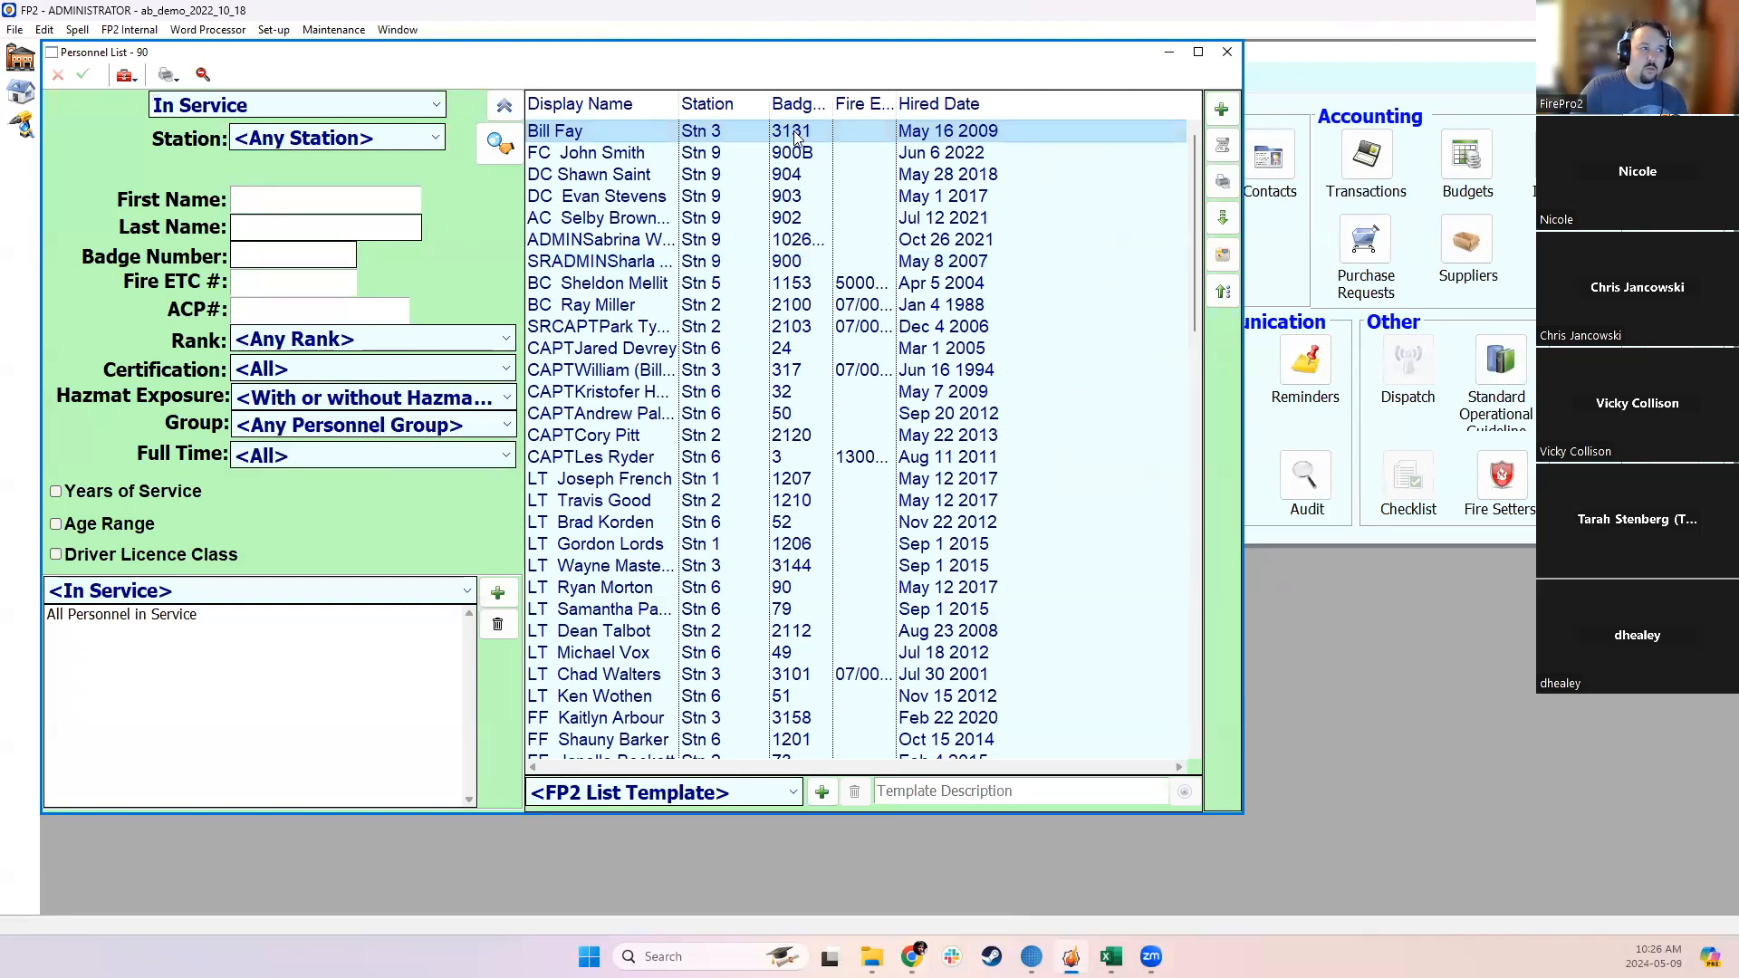
double_click(764, 136)
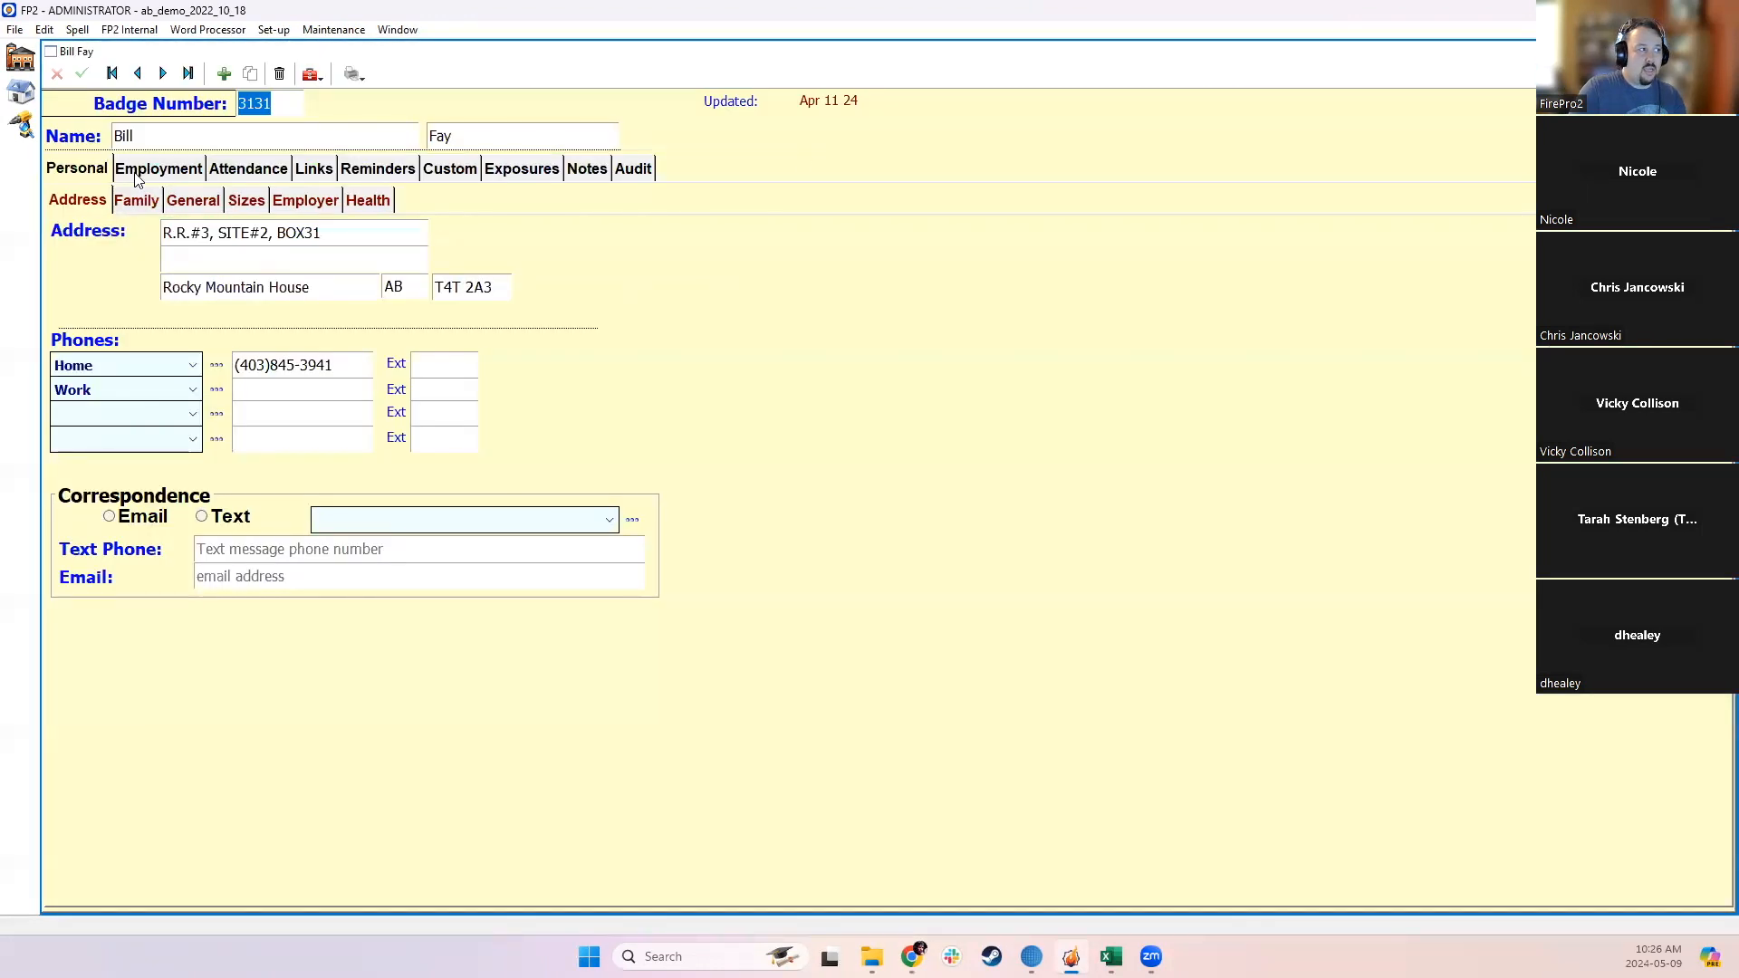
click(139, 172)
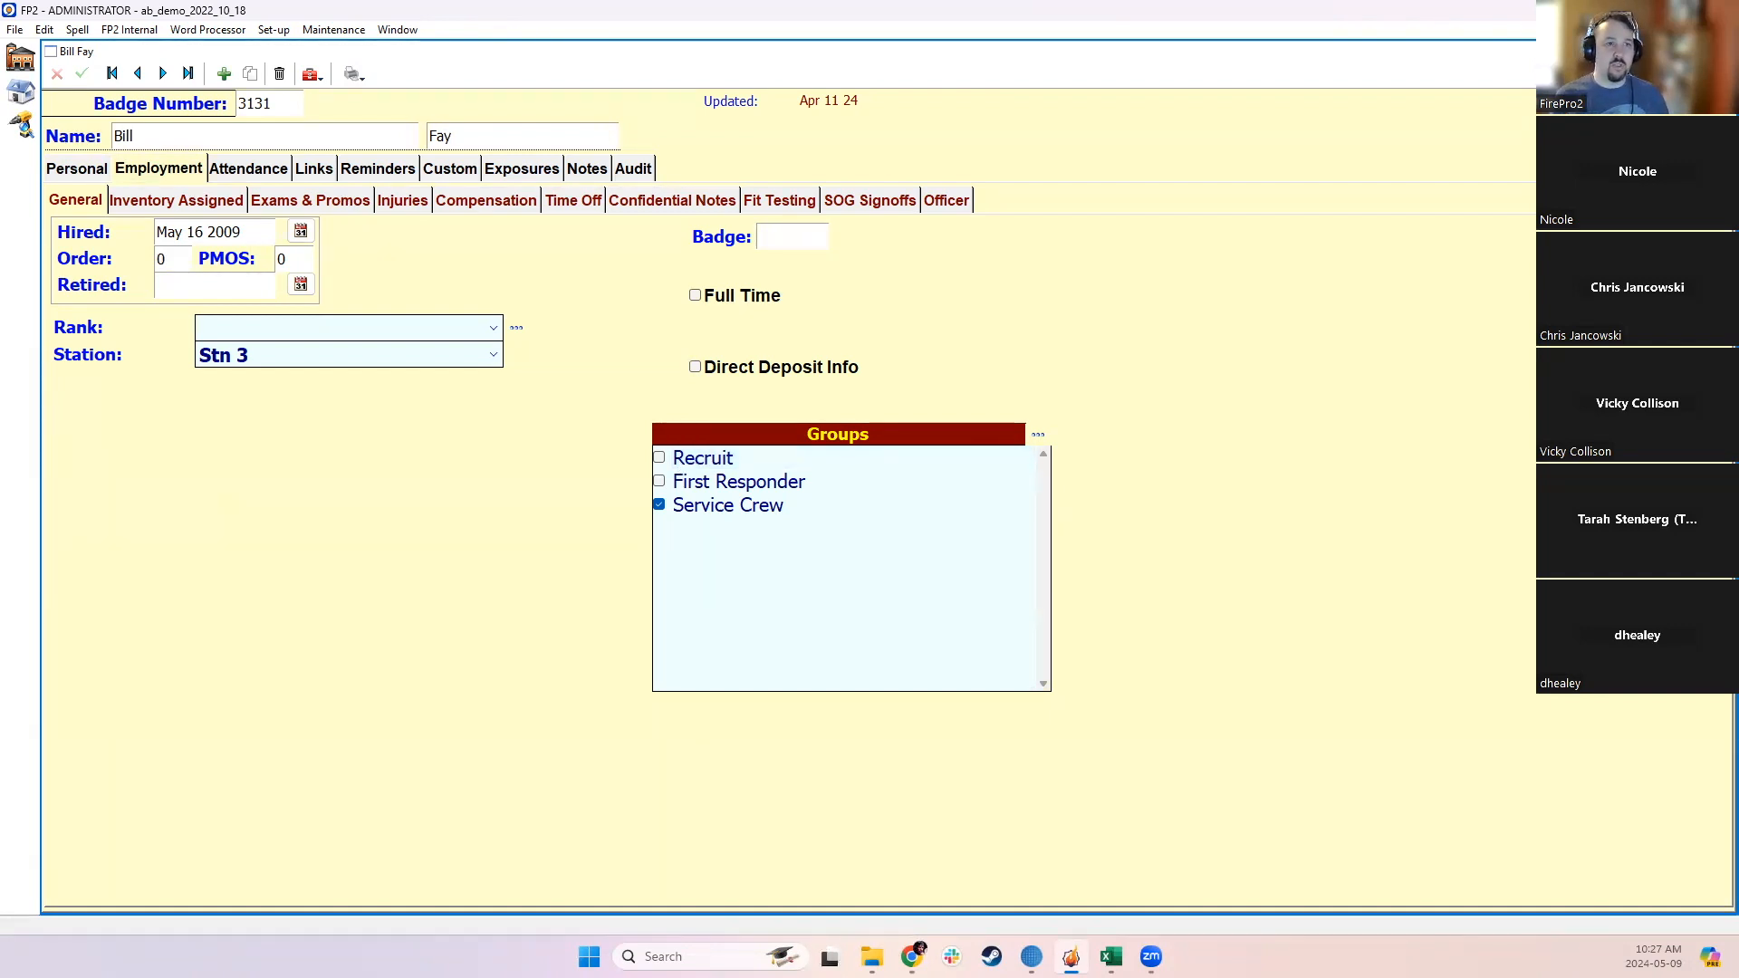
click(1721, 51)
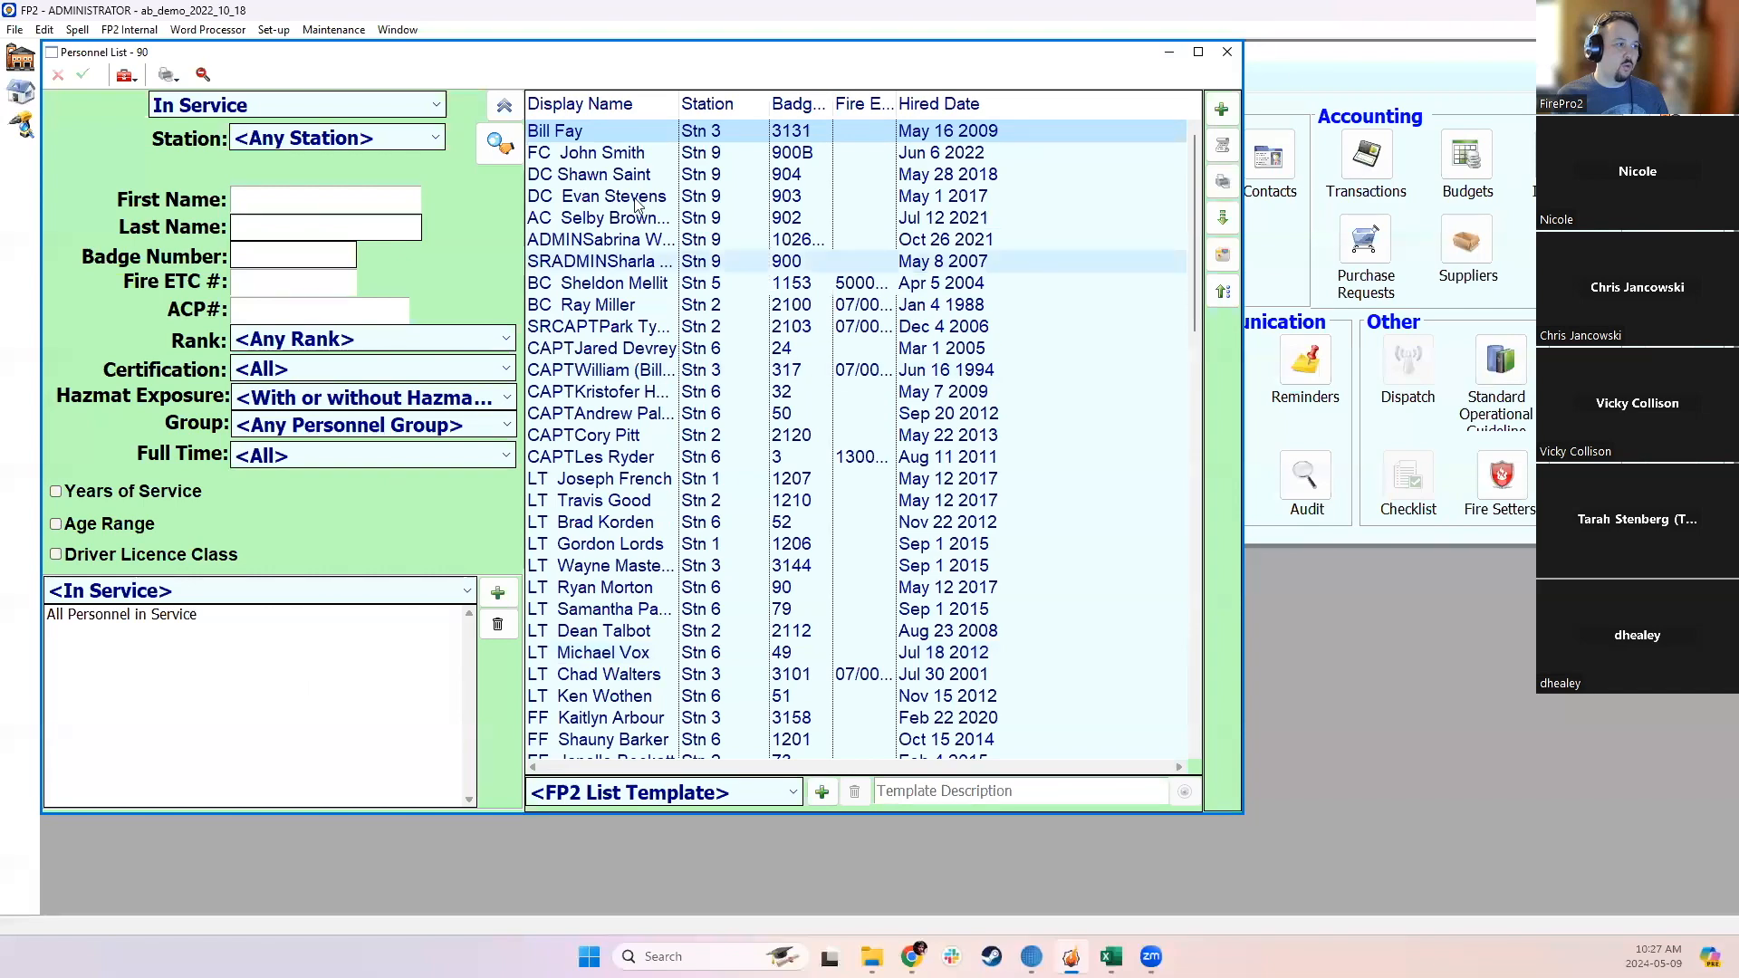
Step: Filter the in-service personnel list by the Service Crew group, review the matching members, and close the list
click(298, 145)
click(243, 169)
click(312, 401)
click(303, 431)
click(301, 437)
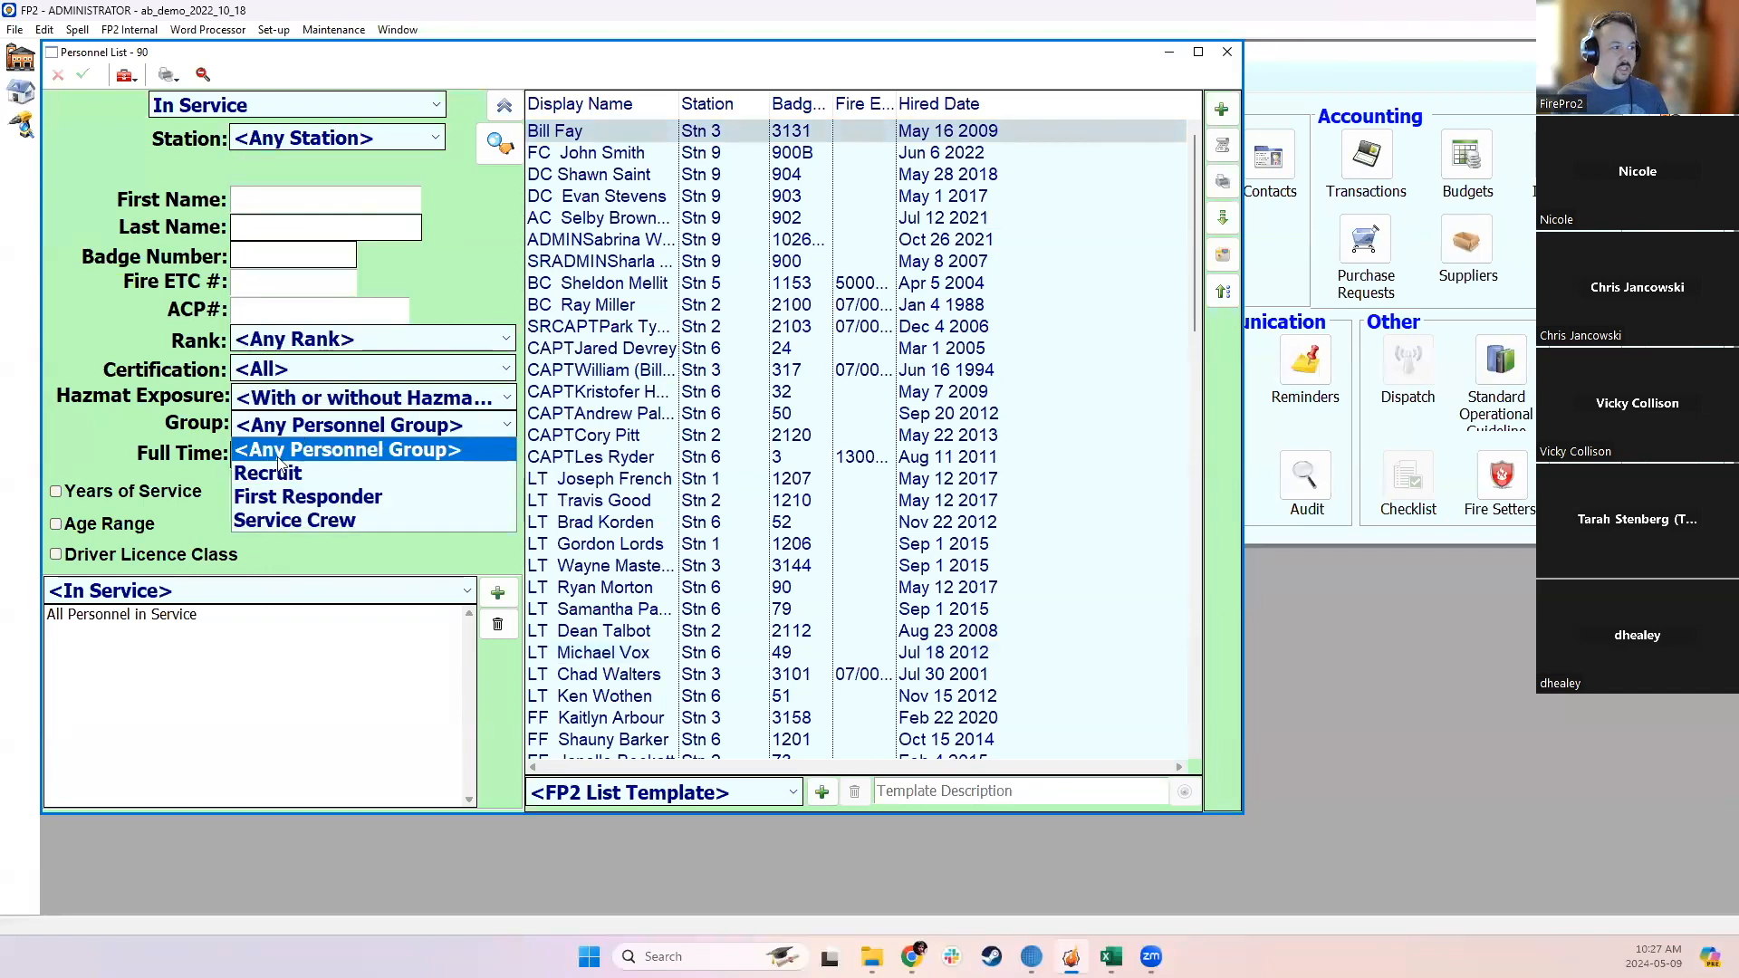
click(270, 513)
click(500, 150)
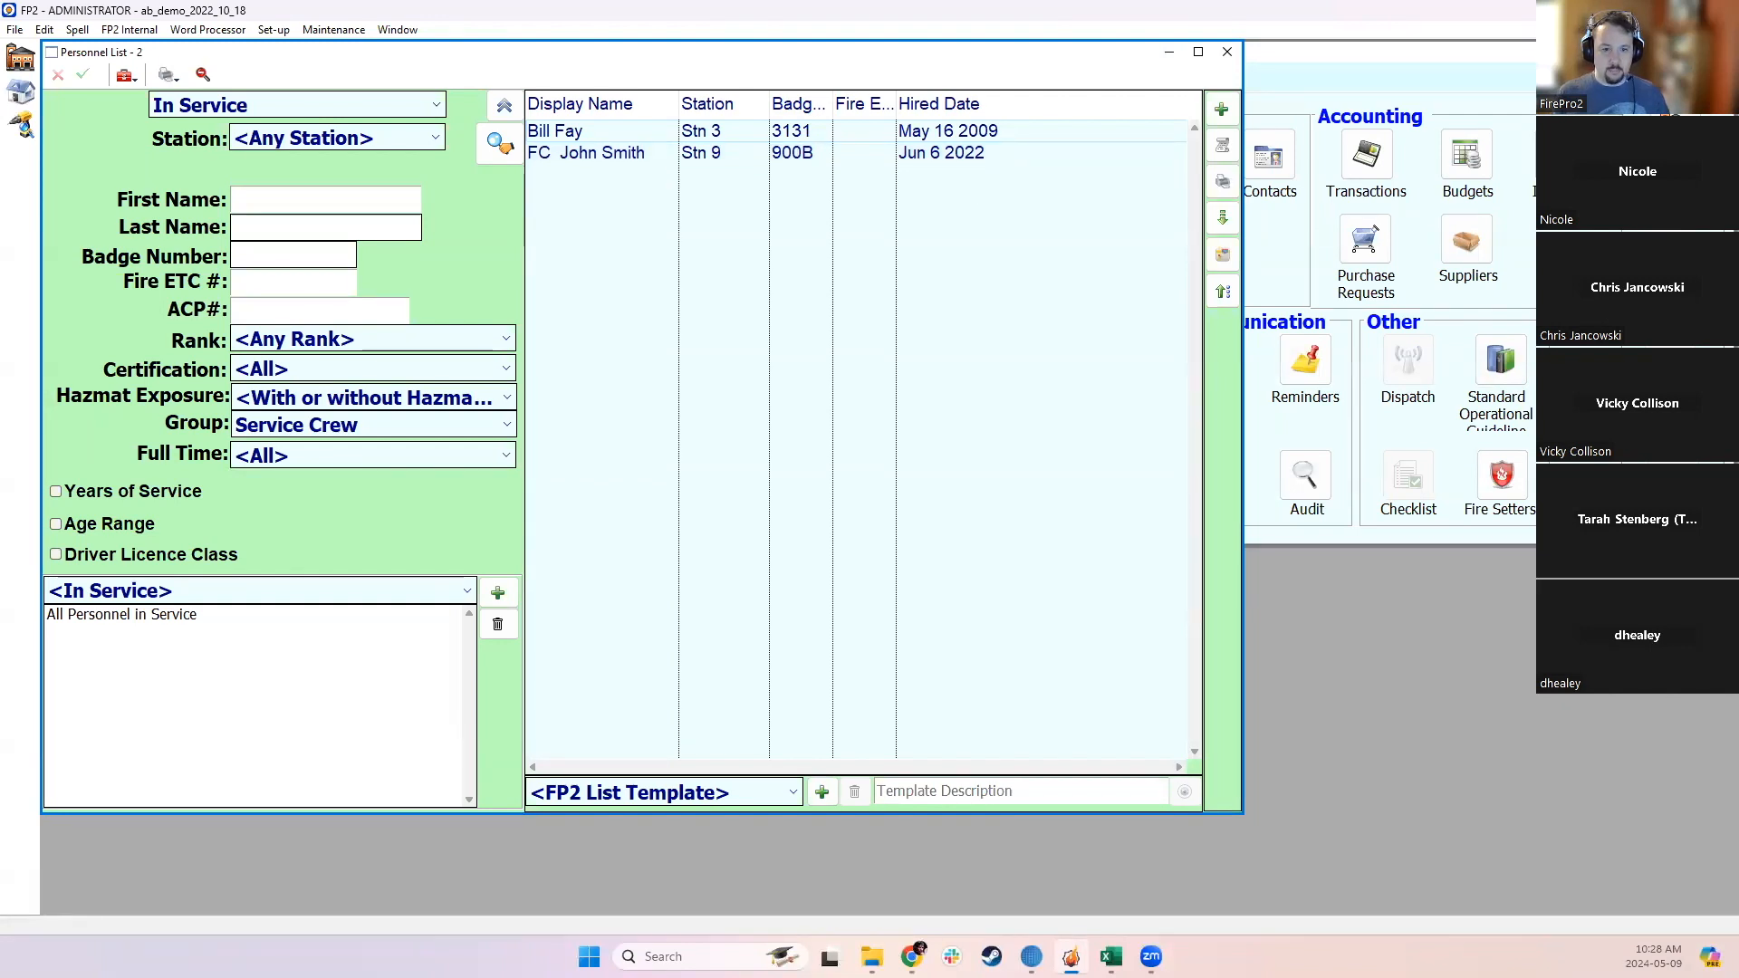
drag(900, 135, 1002, 193)
click(1050, 208)
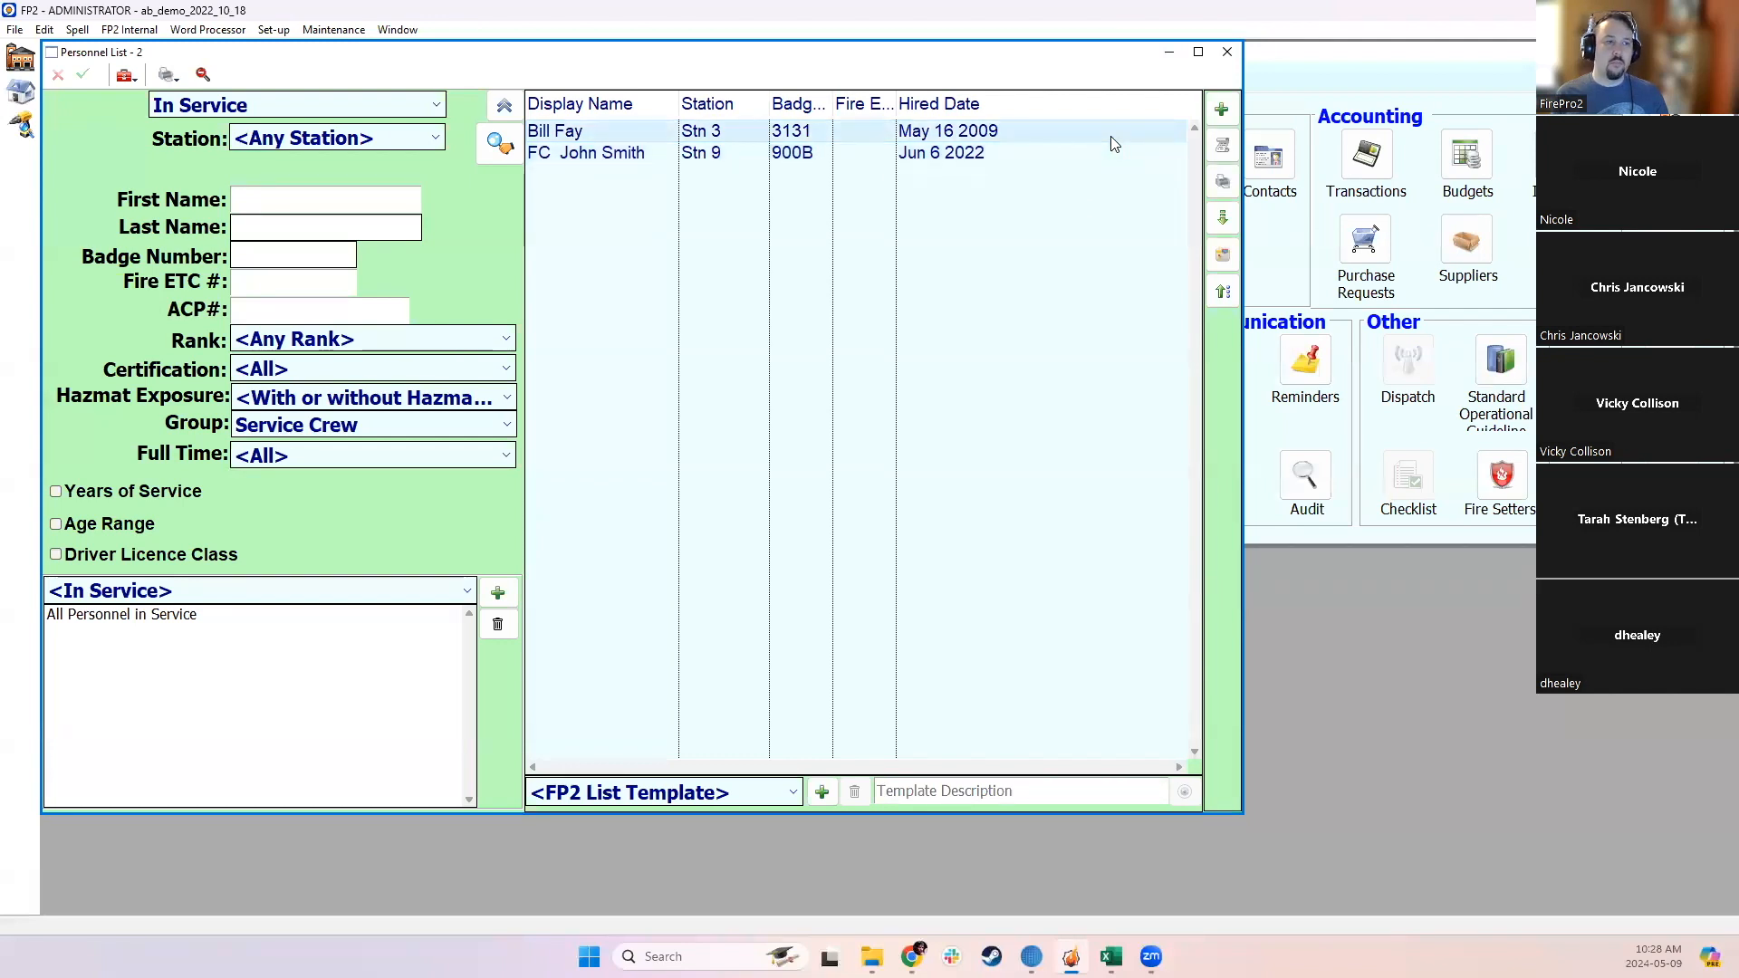
click(1227, 52)
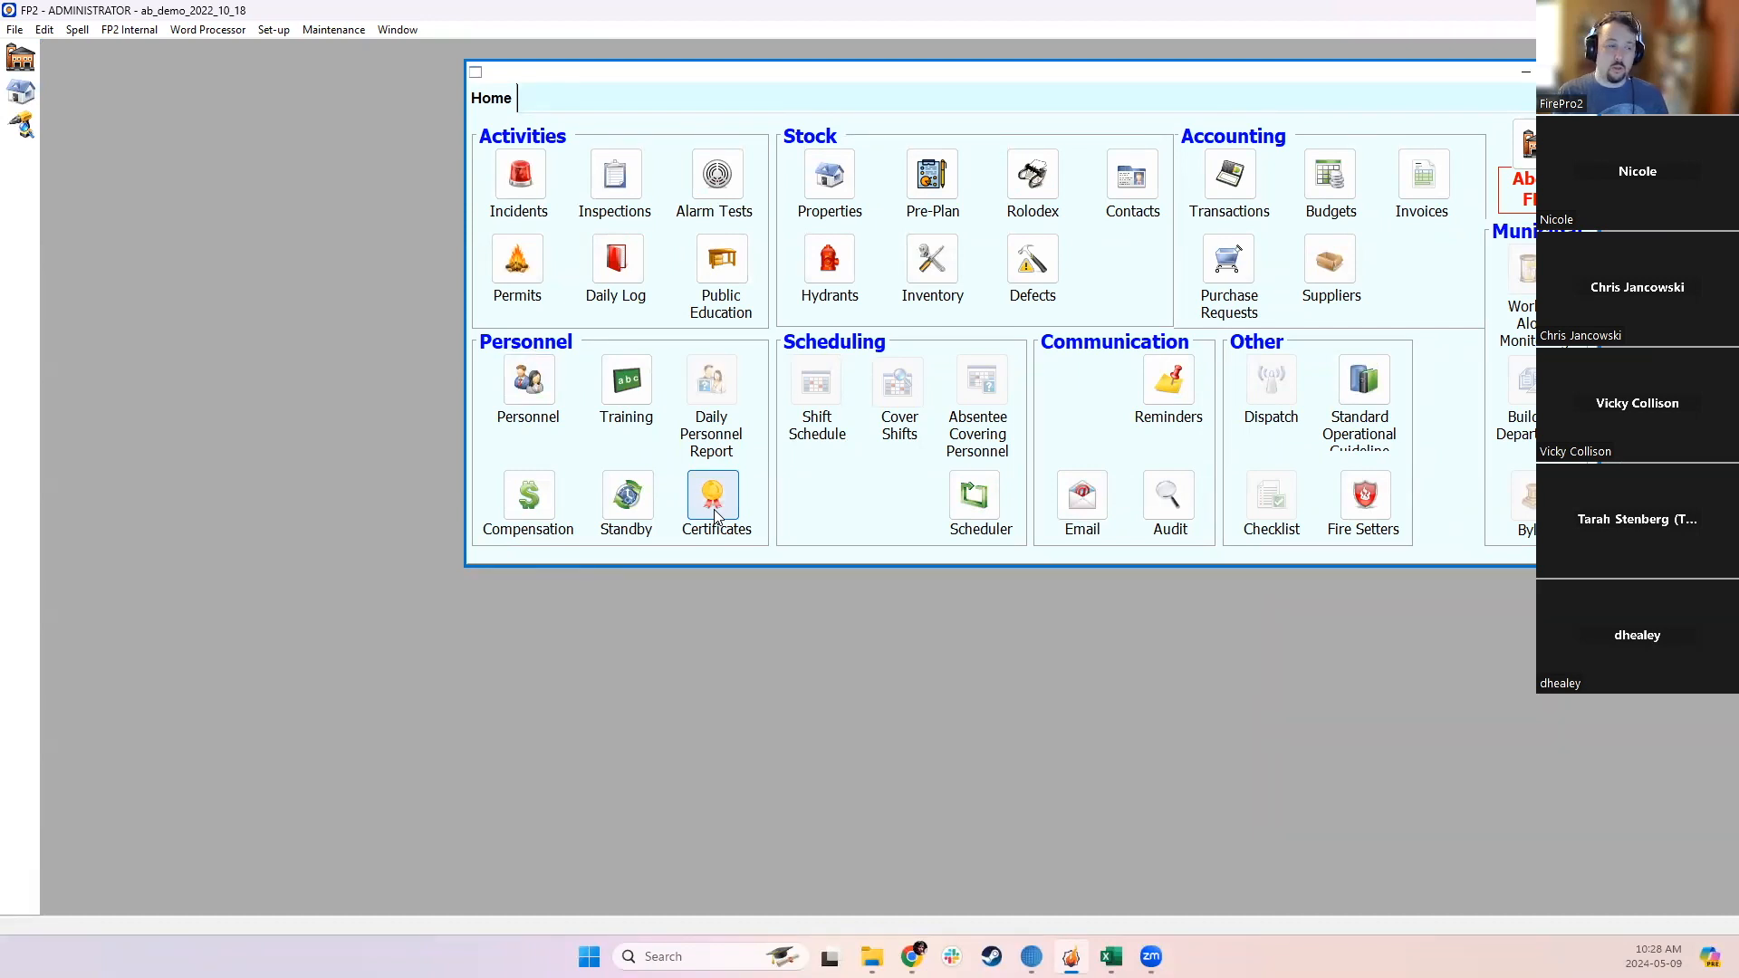
Step: Open the certificate set-up and examine the general settings and linked subjects of the 2013 Medical Control Protocols certificate
click(271, 29)
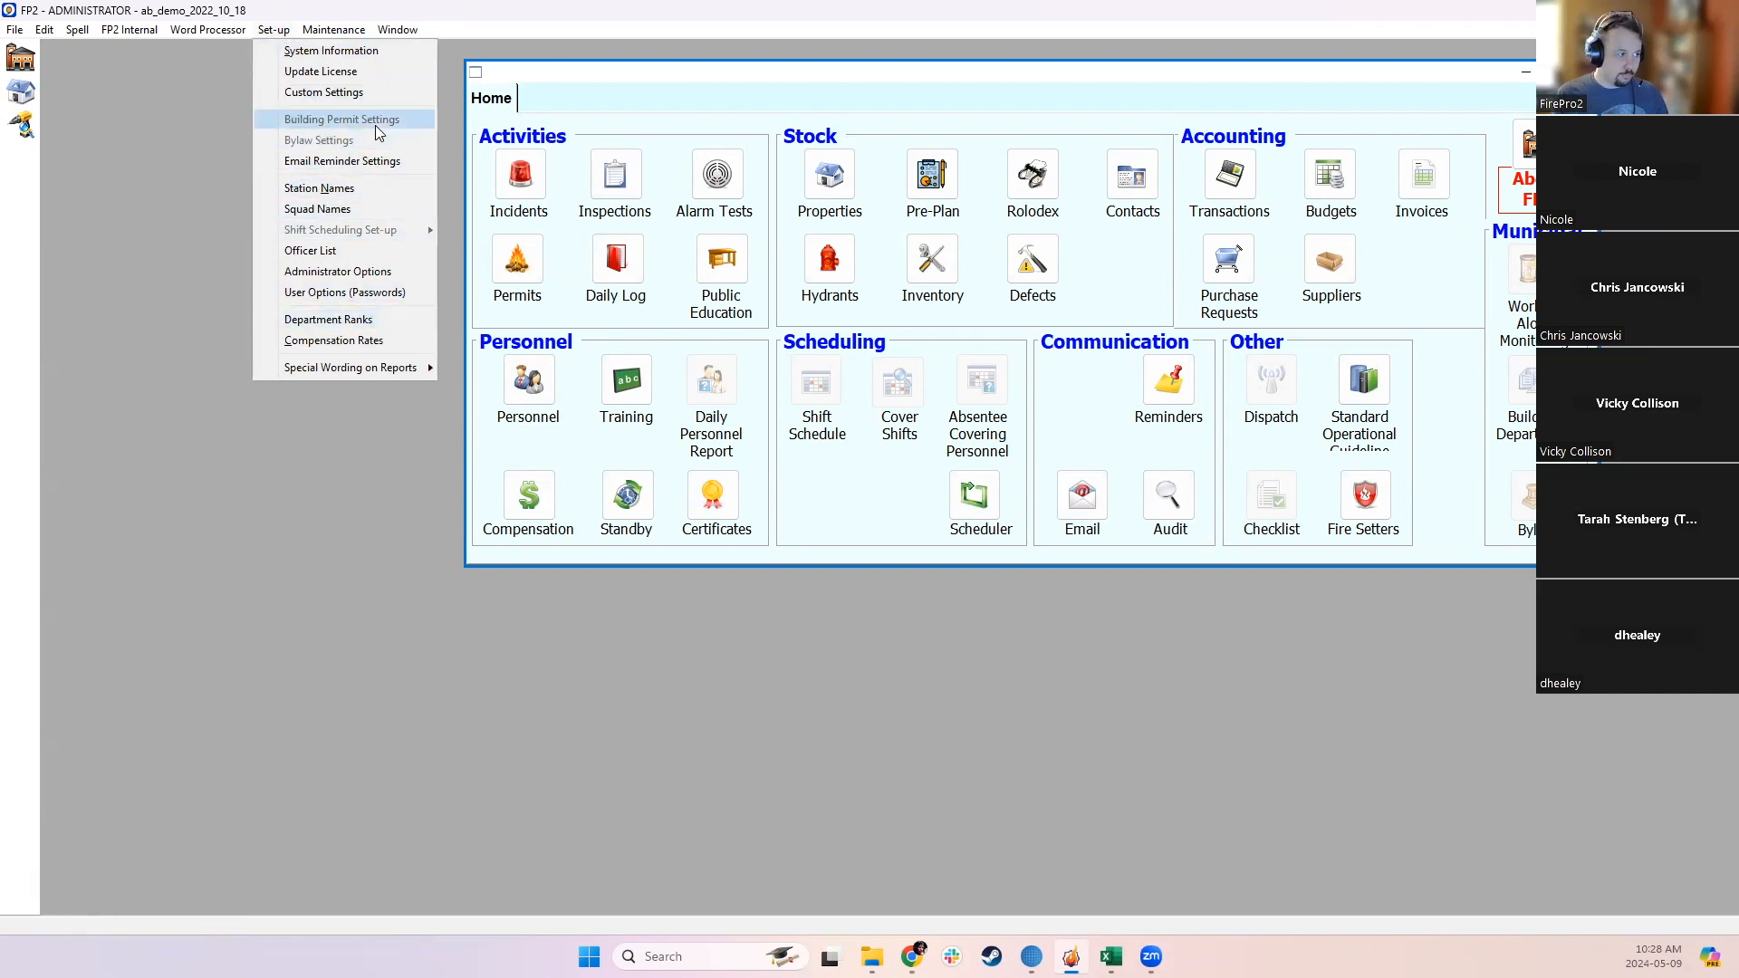
mouse_move(334, 29)
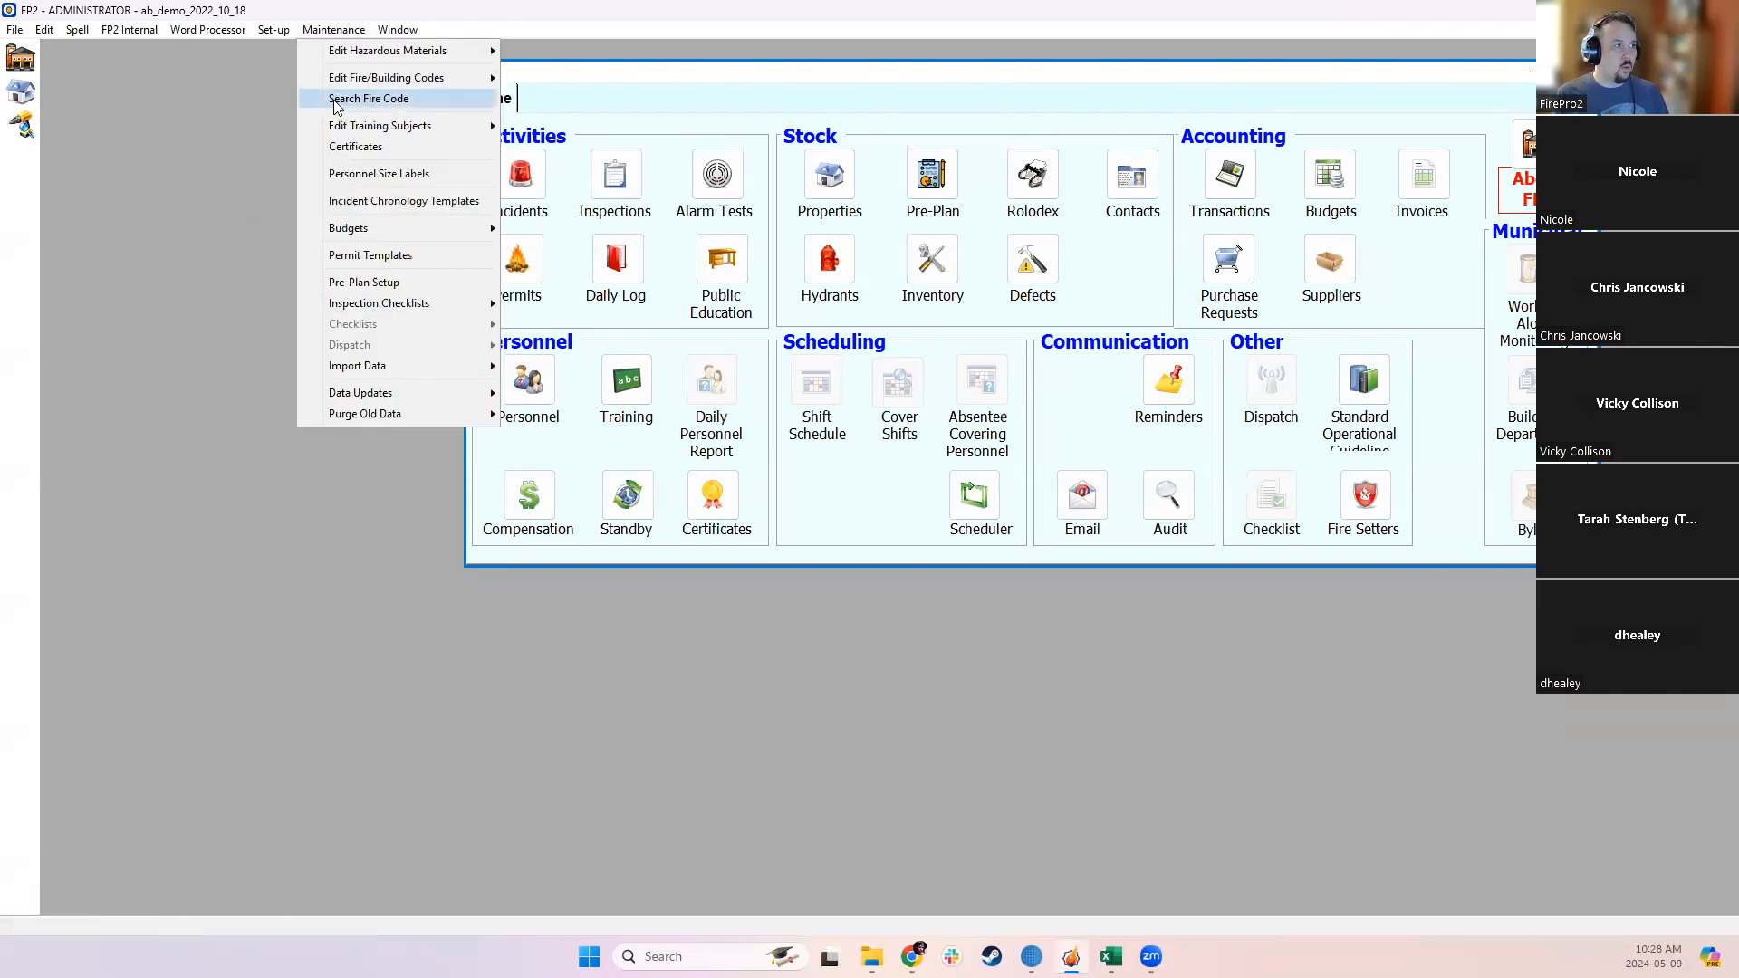
click(352, 146)
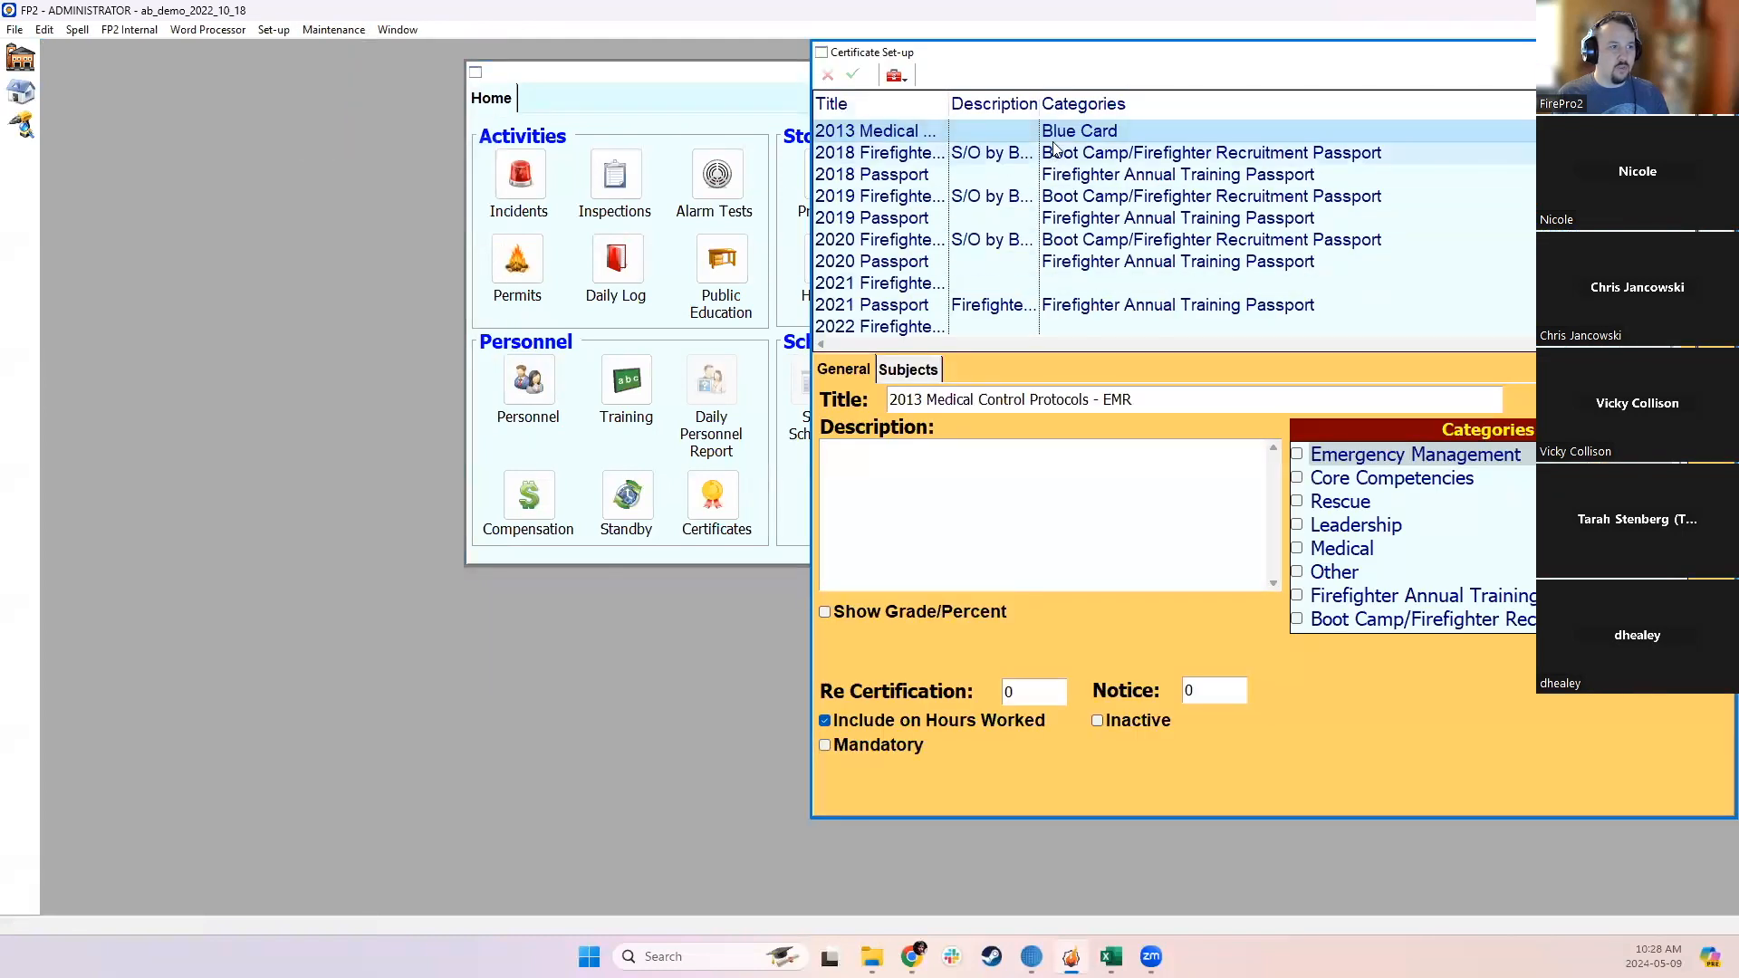
click(907, 370)
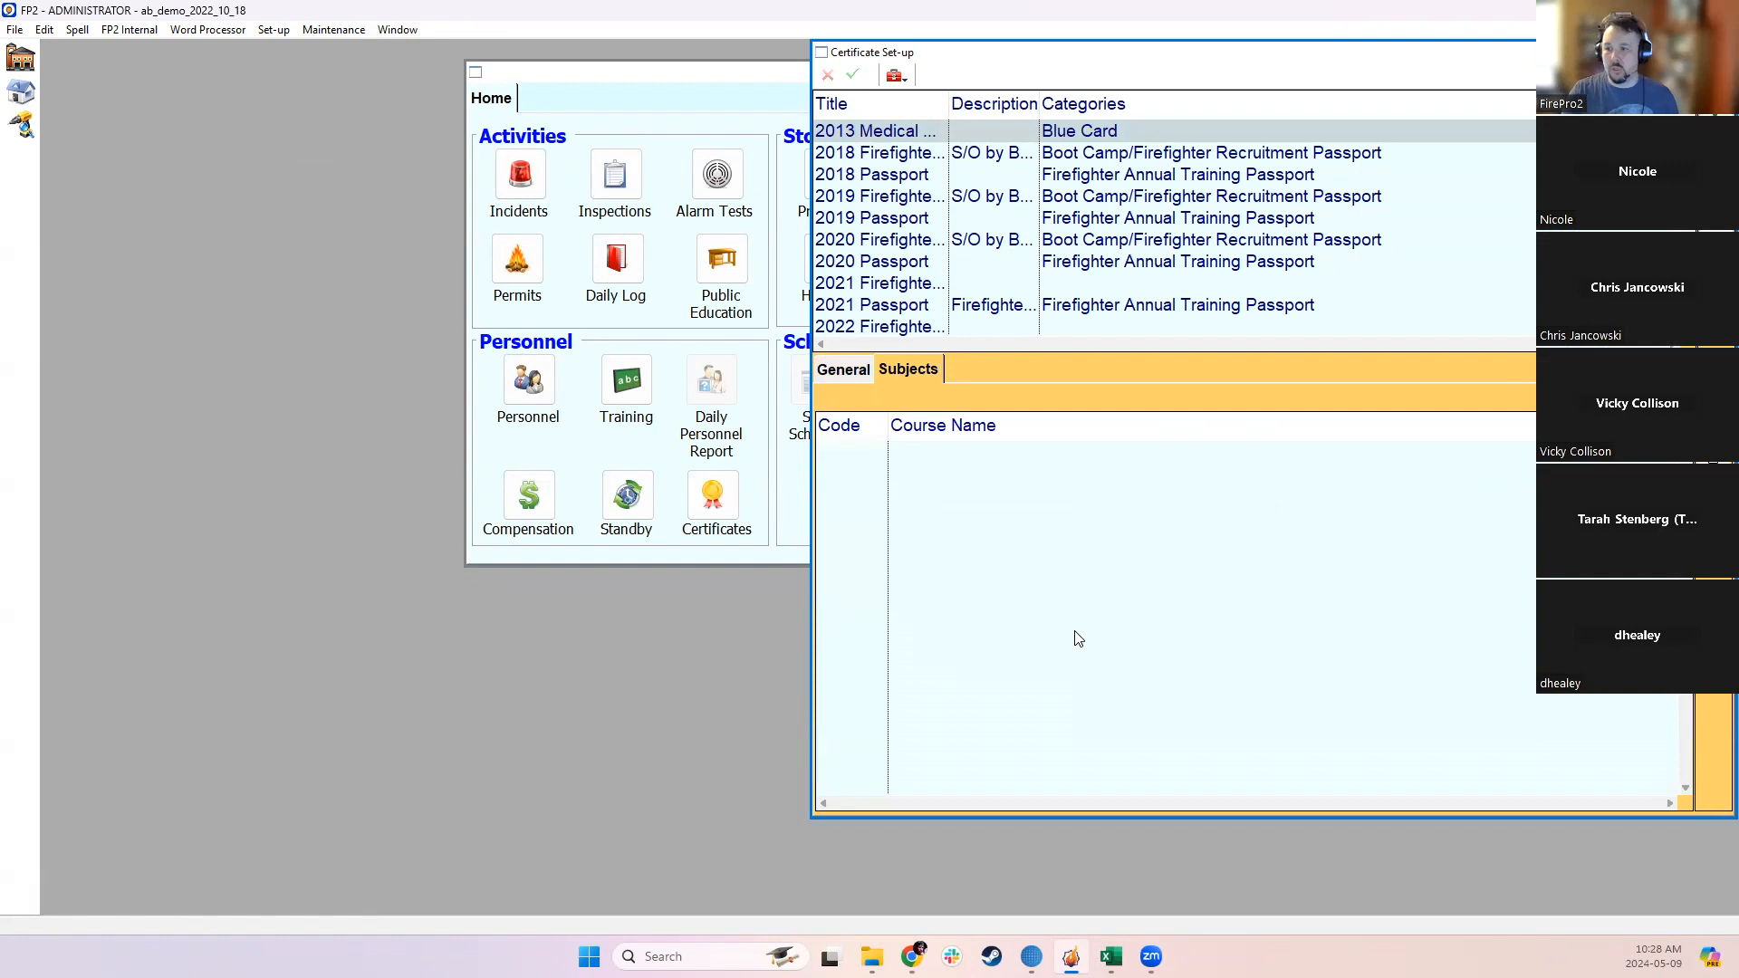
click(851, 371)
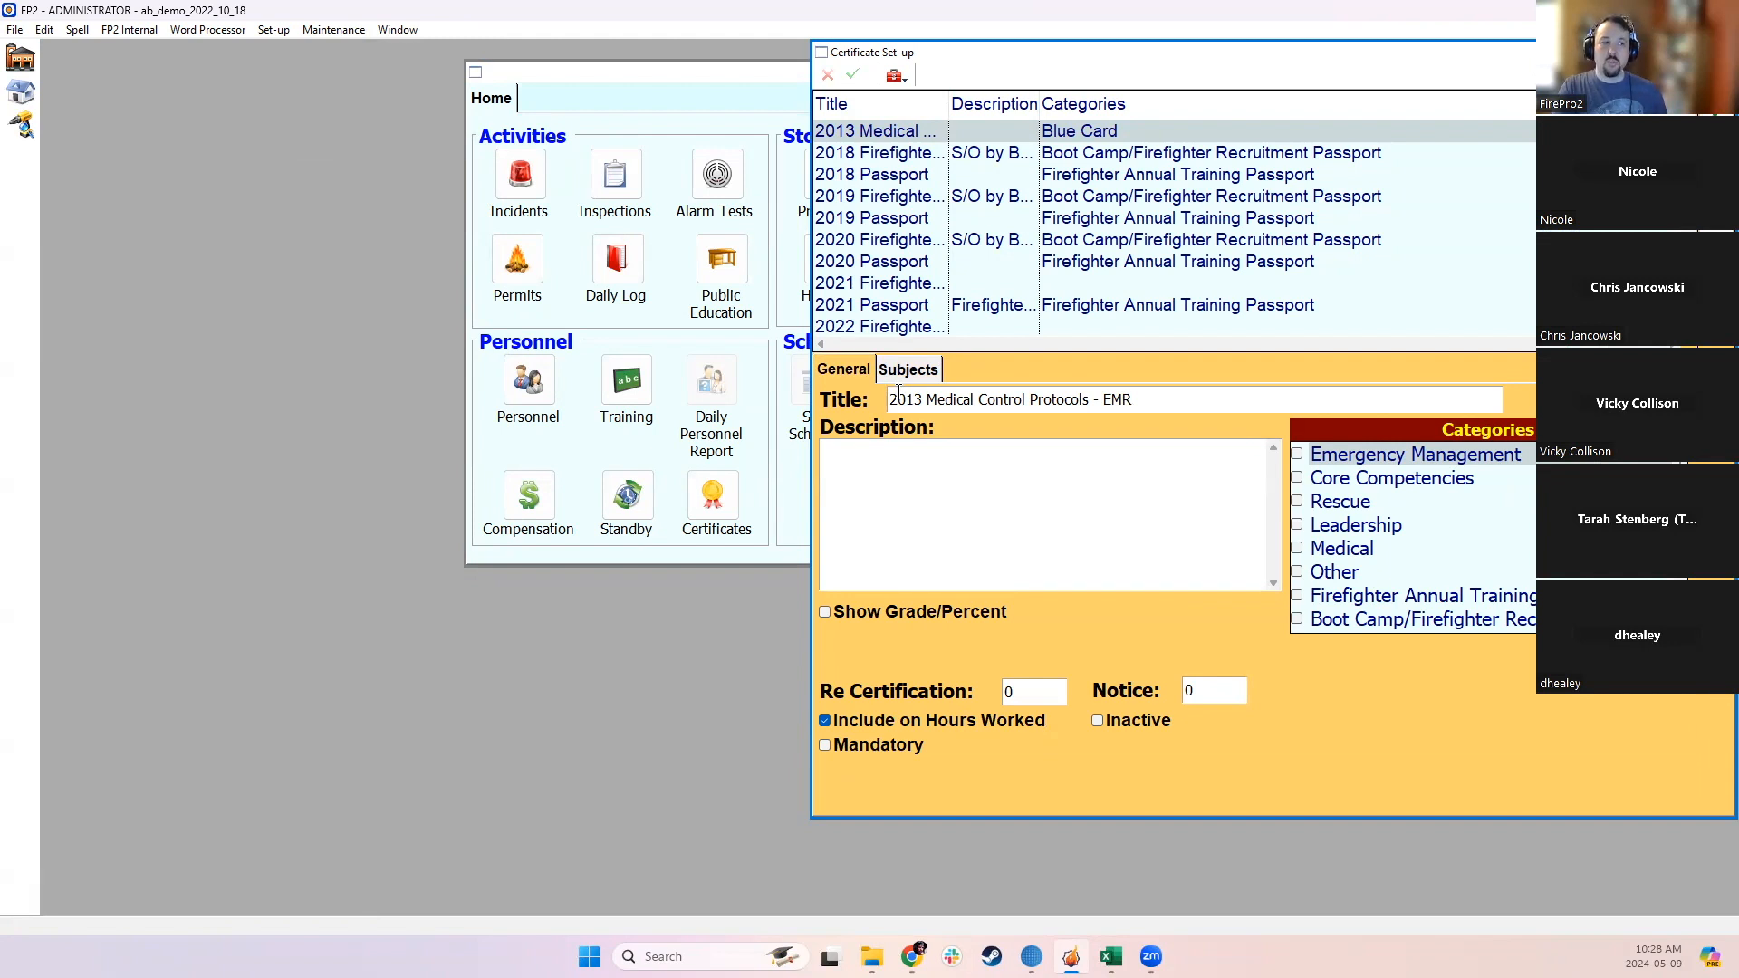
click(883, 370)
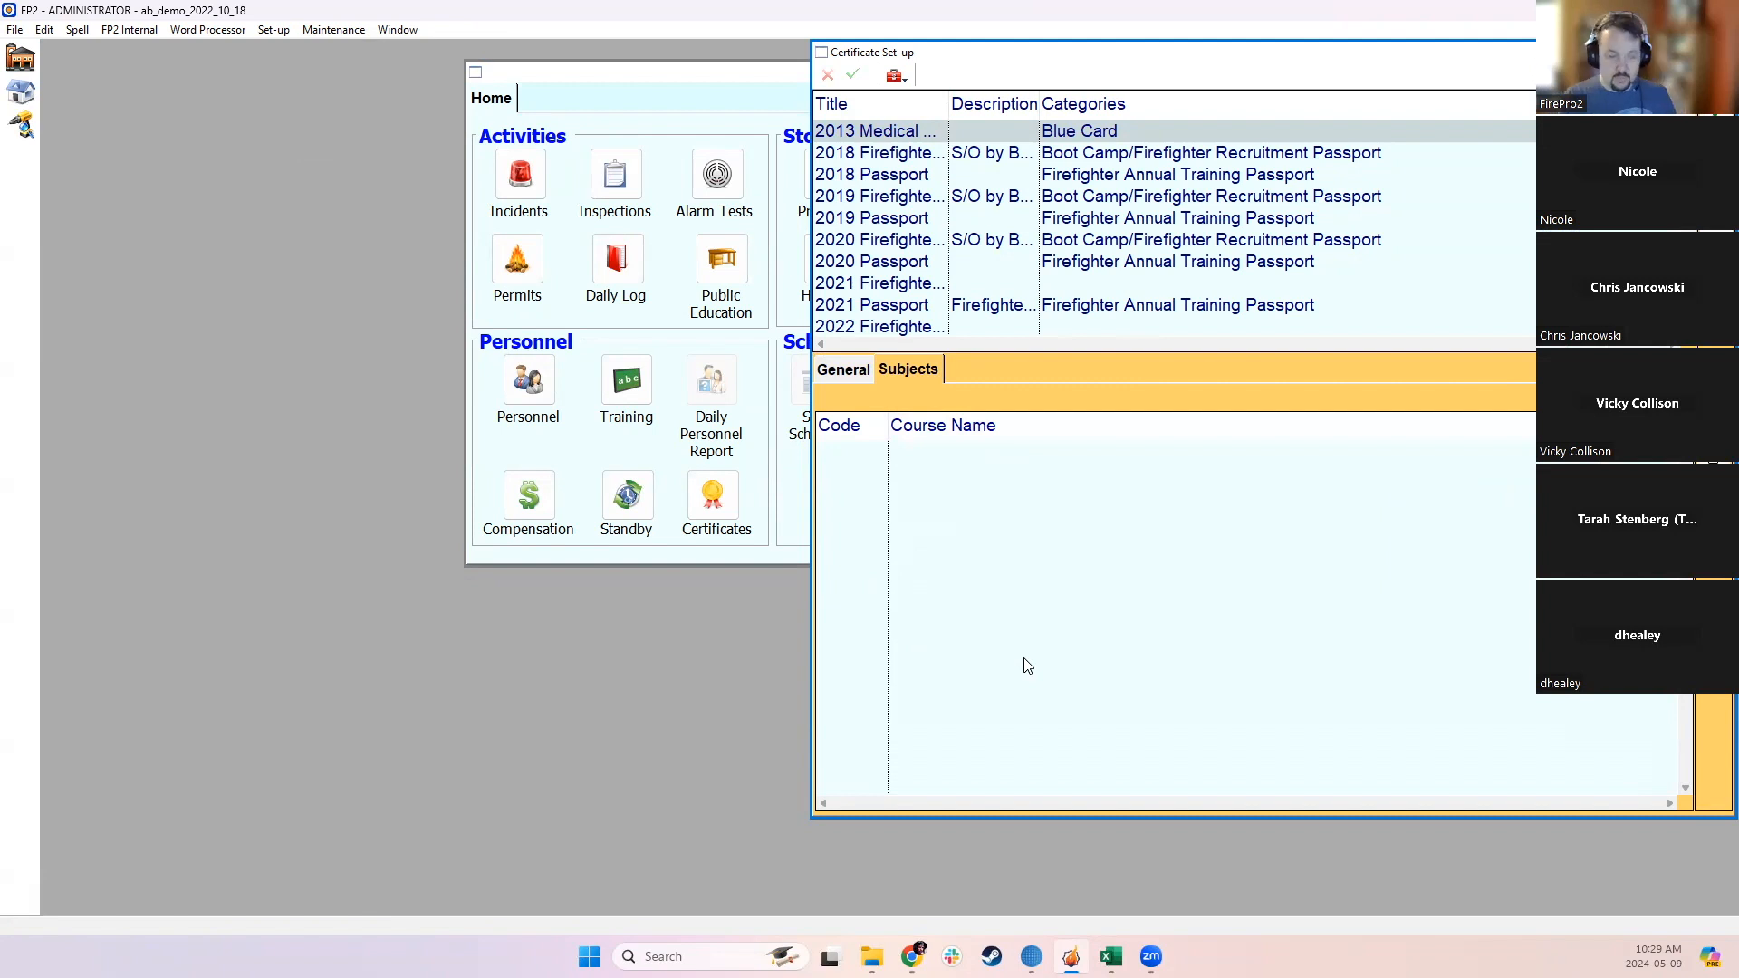
click(844, 371)
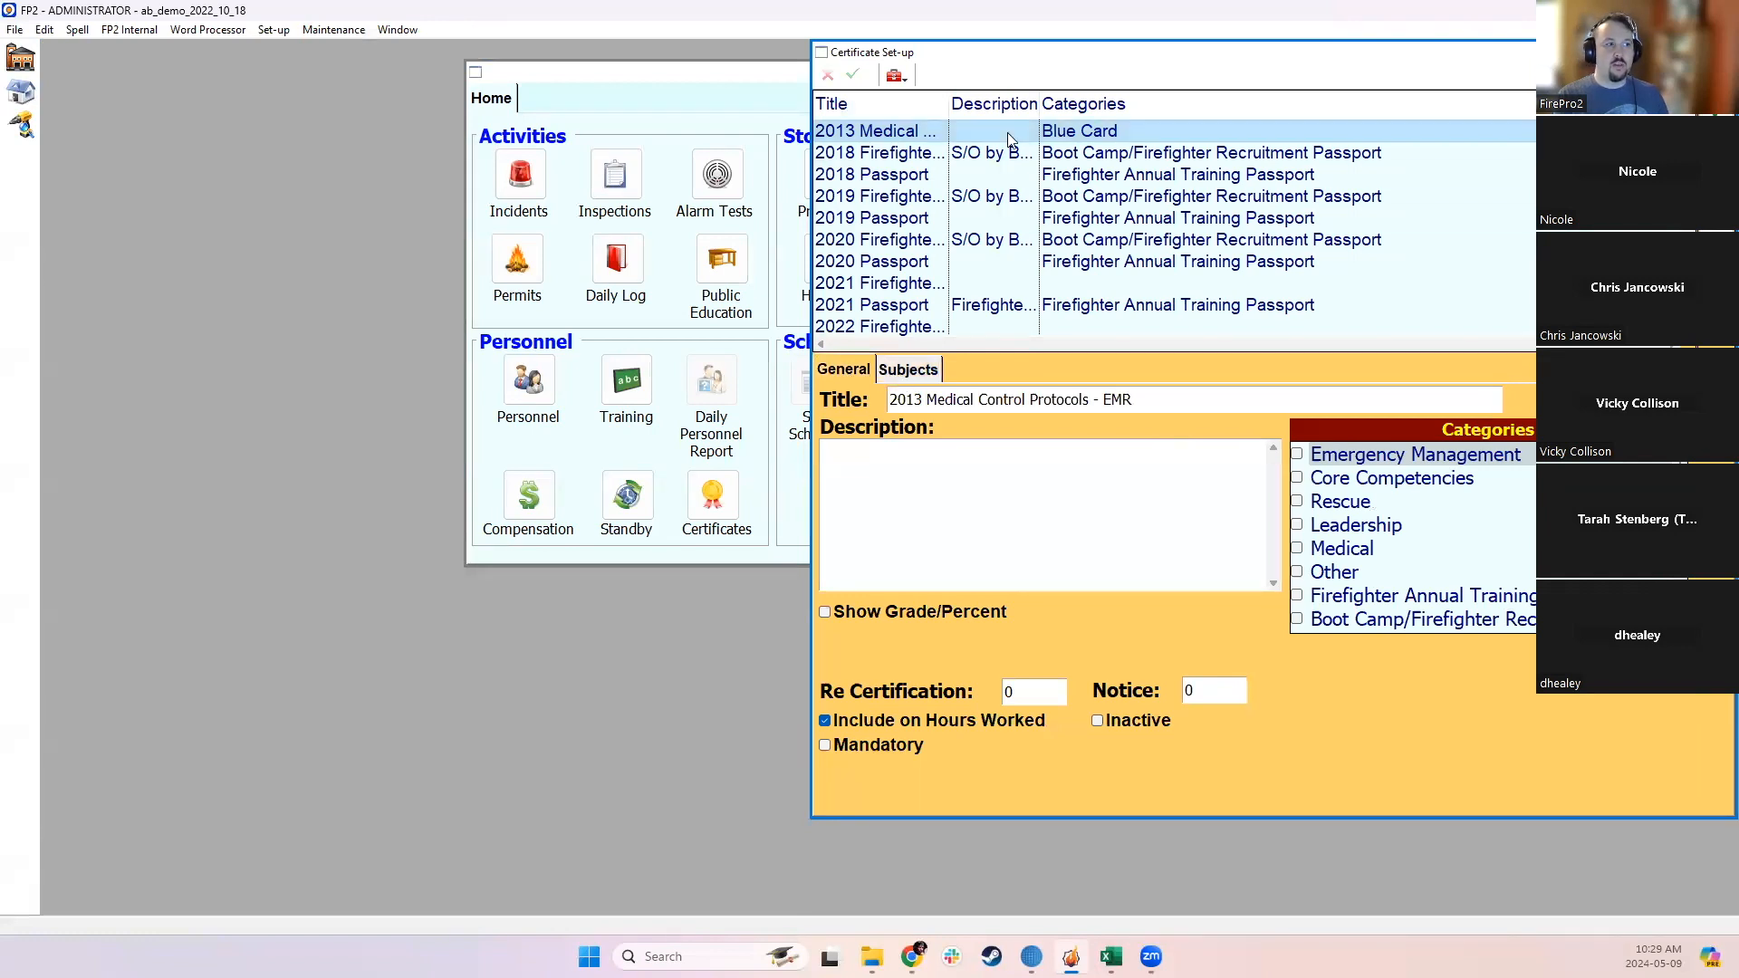
Step: Find New Certificate in the certificate set-up list and show its linked subjects
scroll(1121, 224, down, 4)
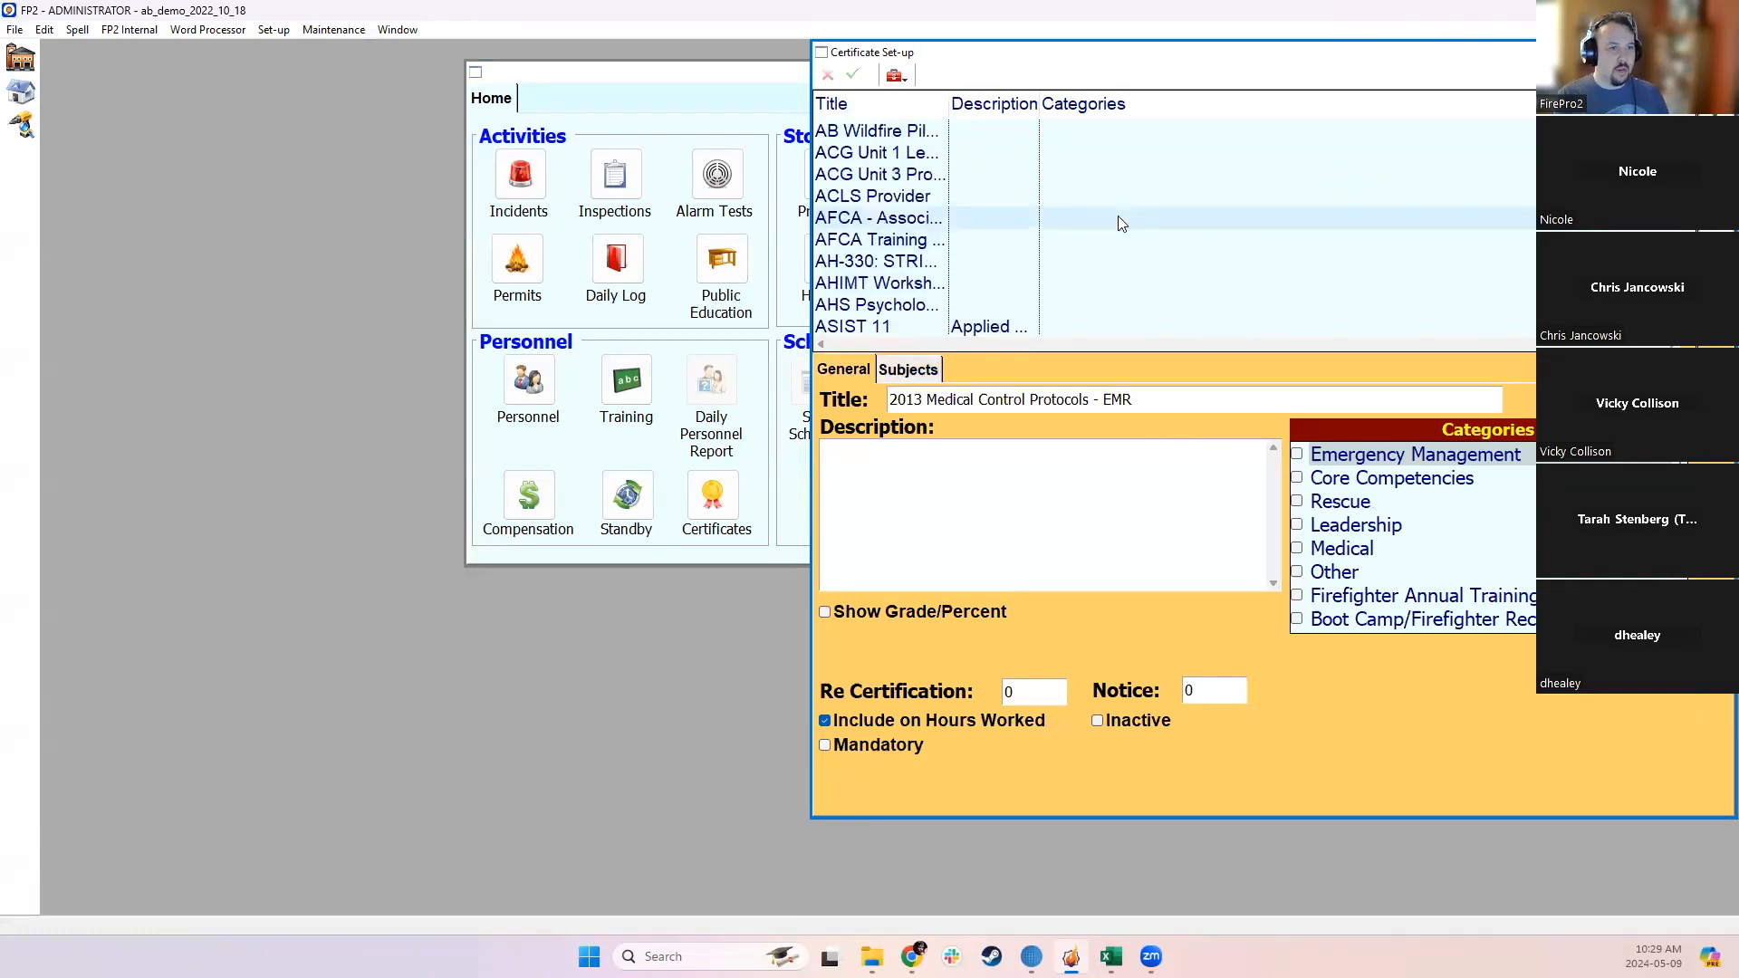
scroll(1120, 231, down, 6)
click(1118, 265)
text(new)
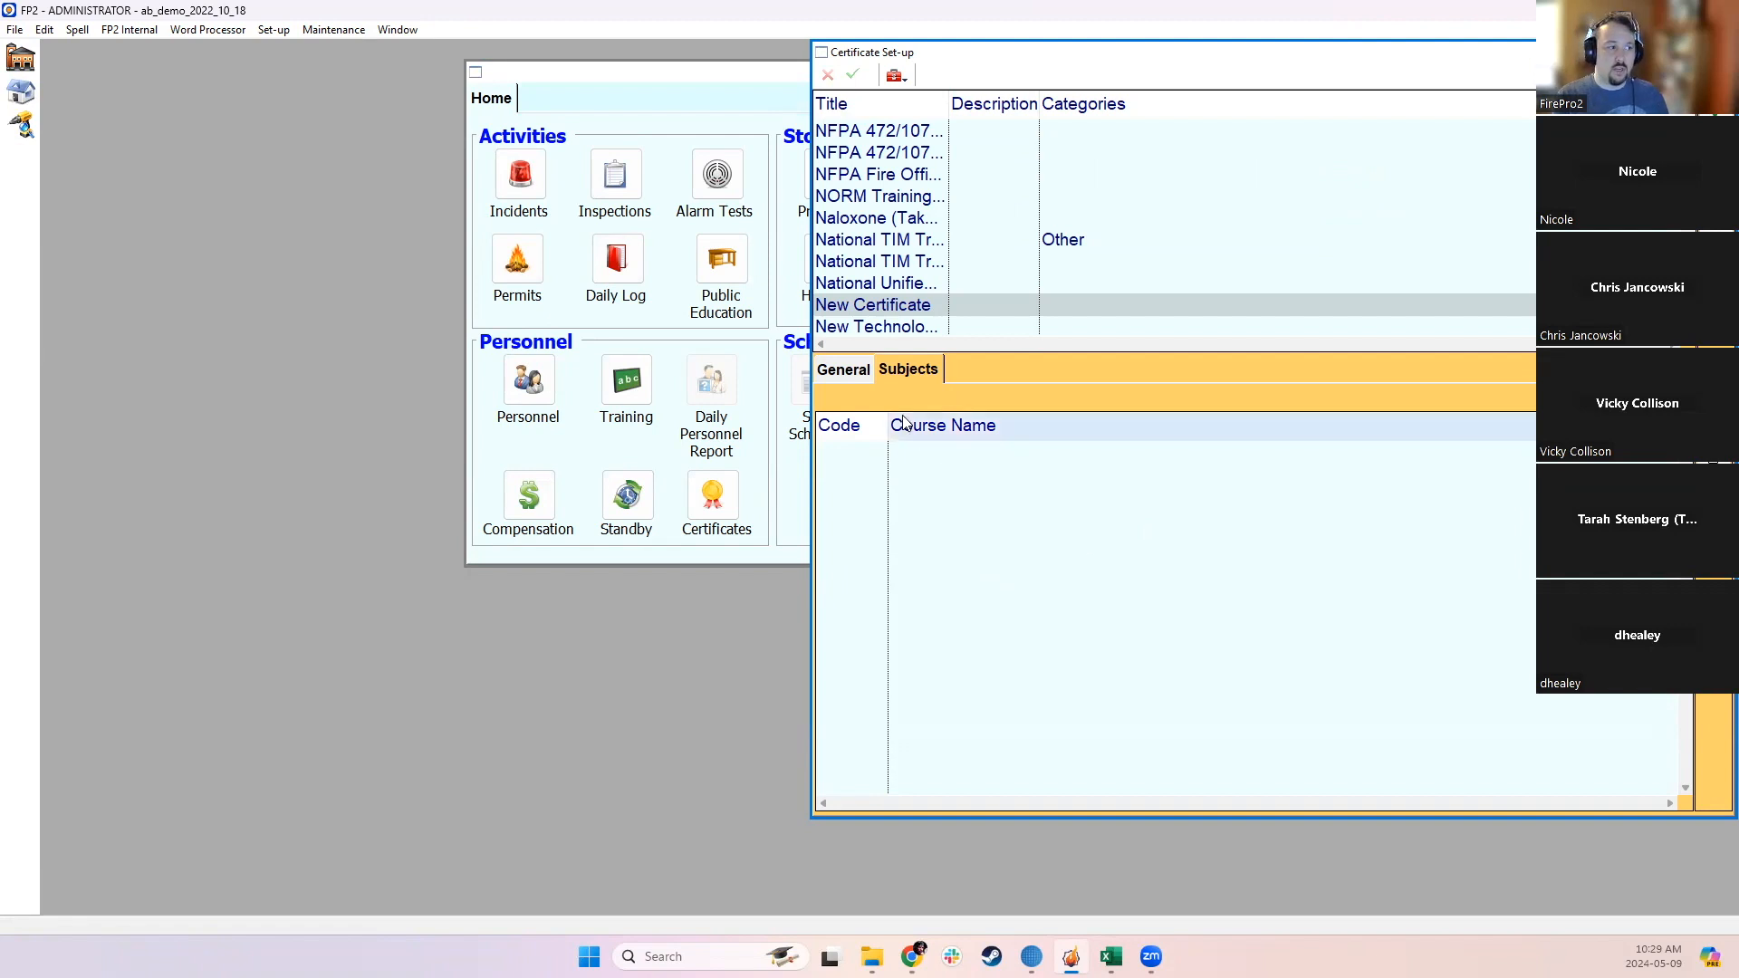
click(847, 371)
click(914, 369)
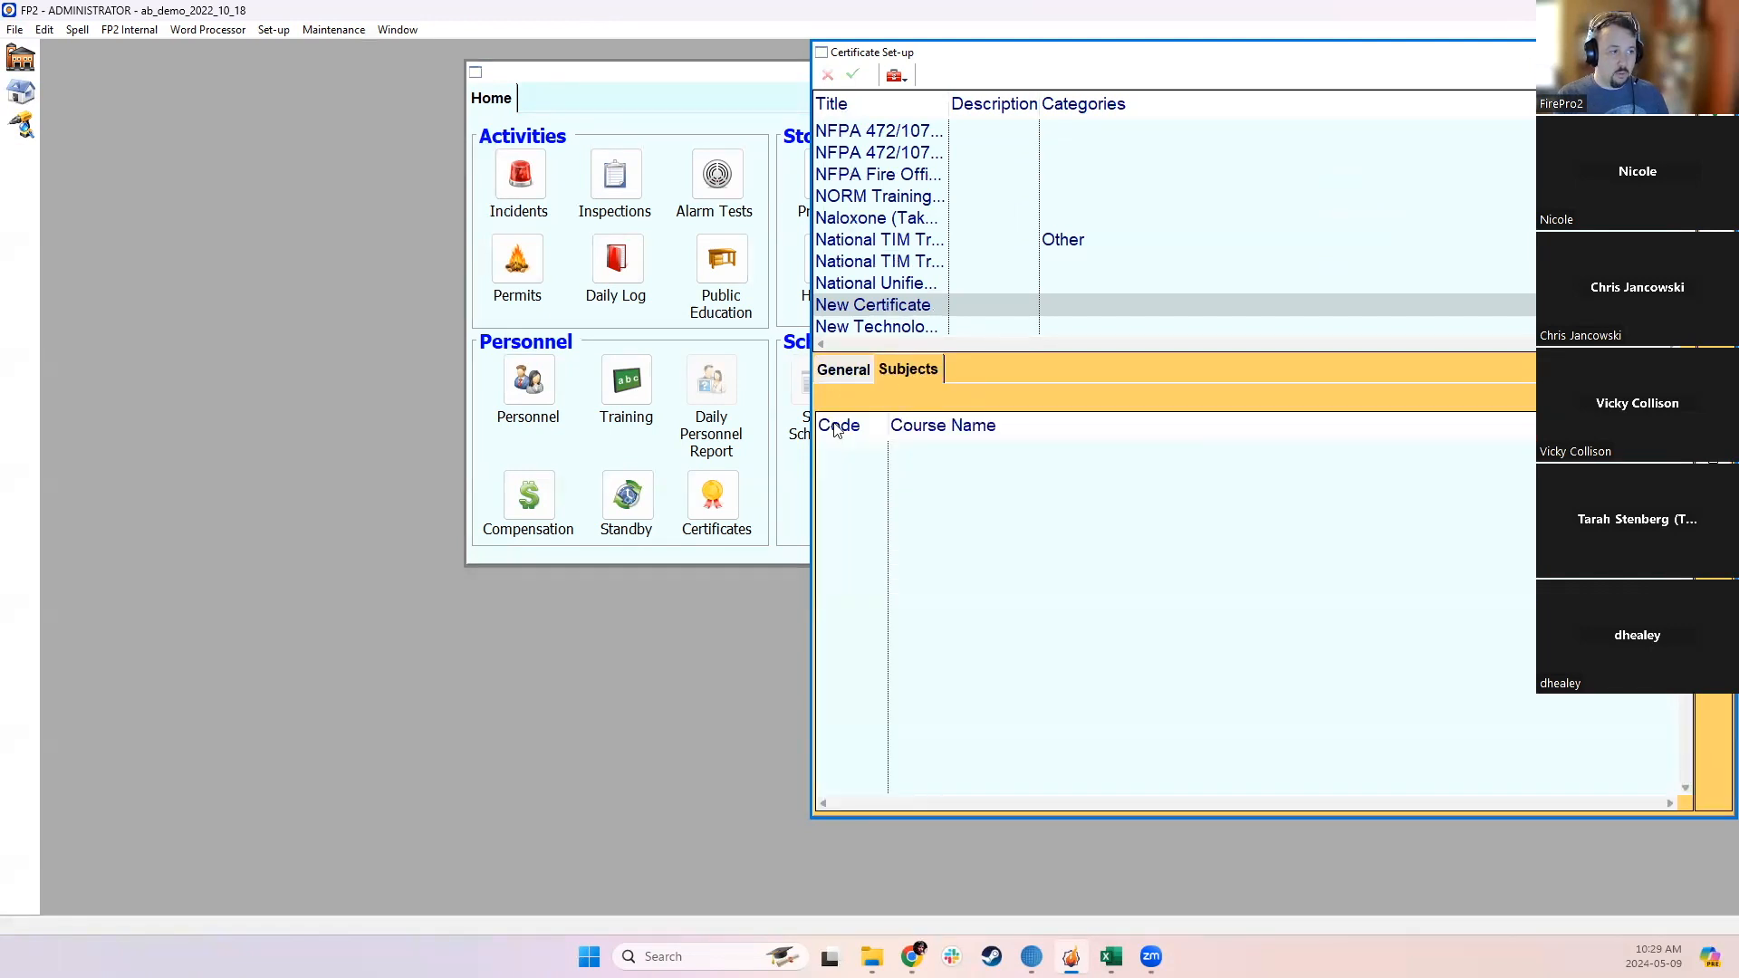
Step: Link the ICS 100 course from Incident Command System to New Certificate, save, and close the certificate set-up
click(1713, 456)
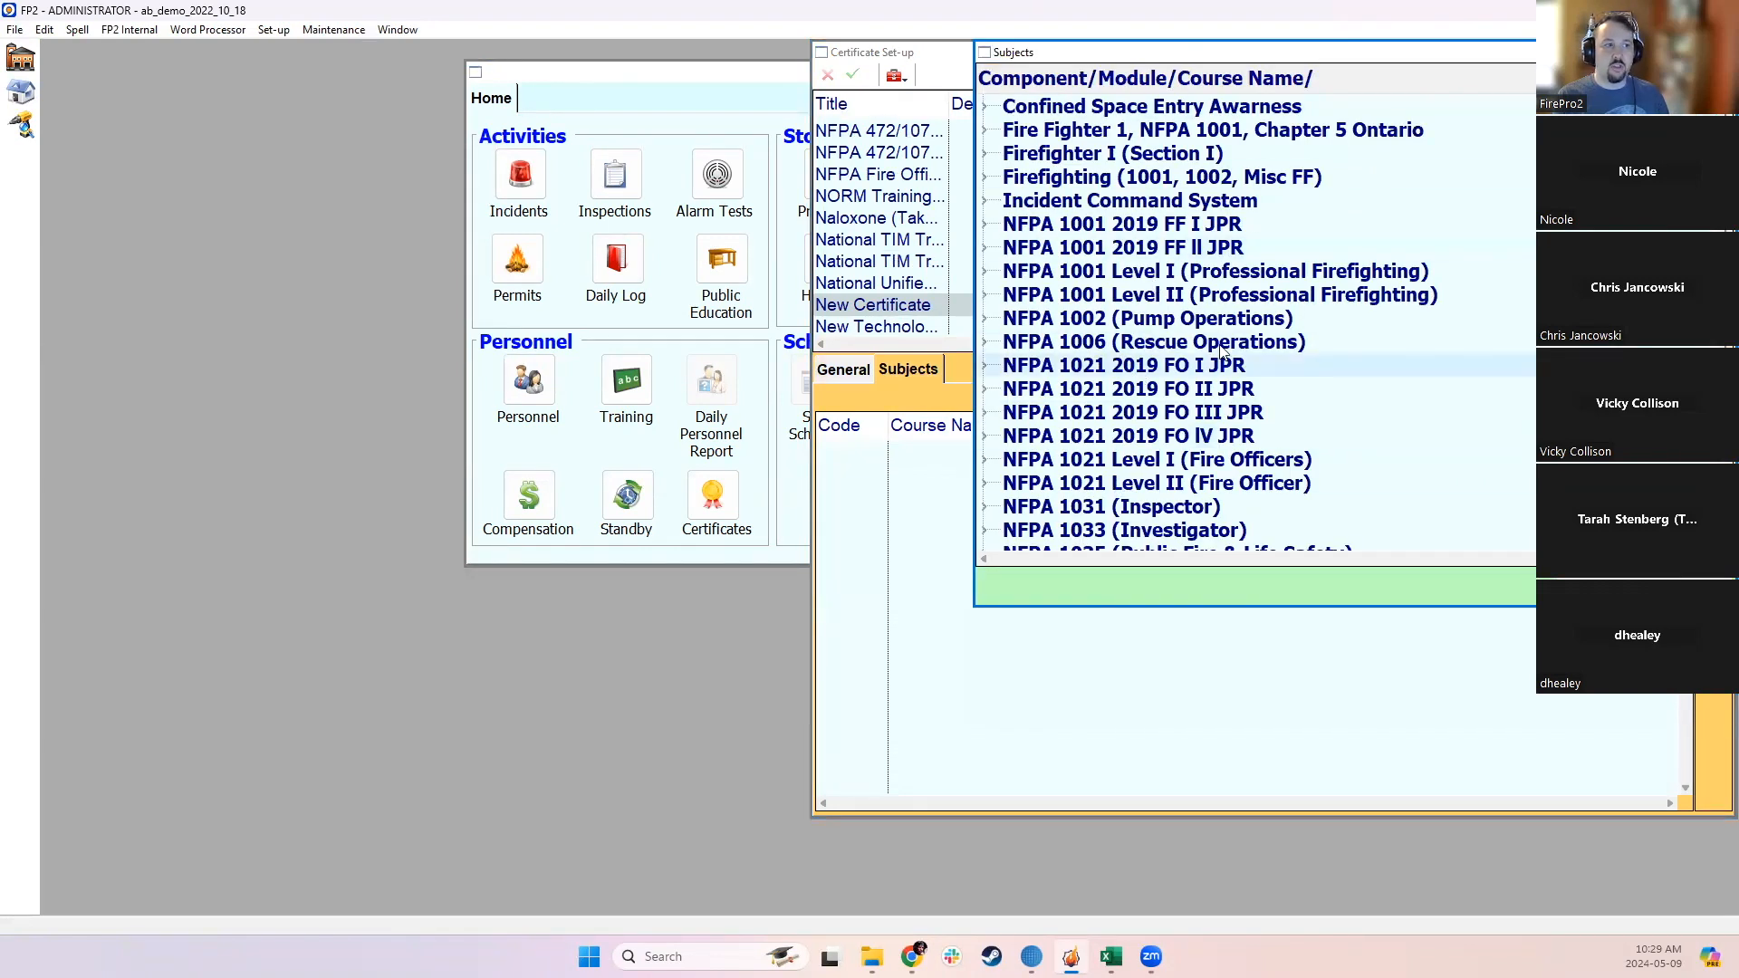
click(987, 200)
click(996, 224)
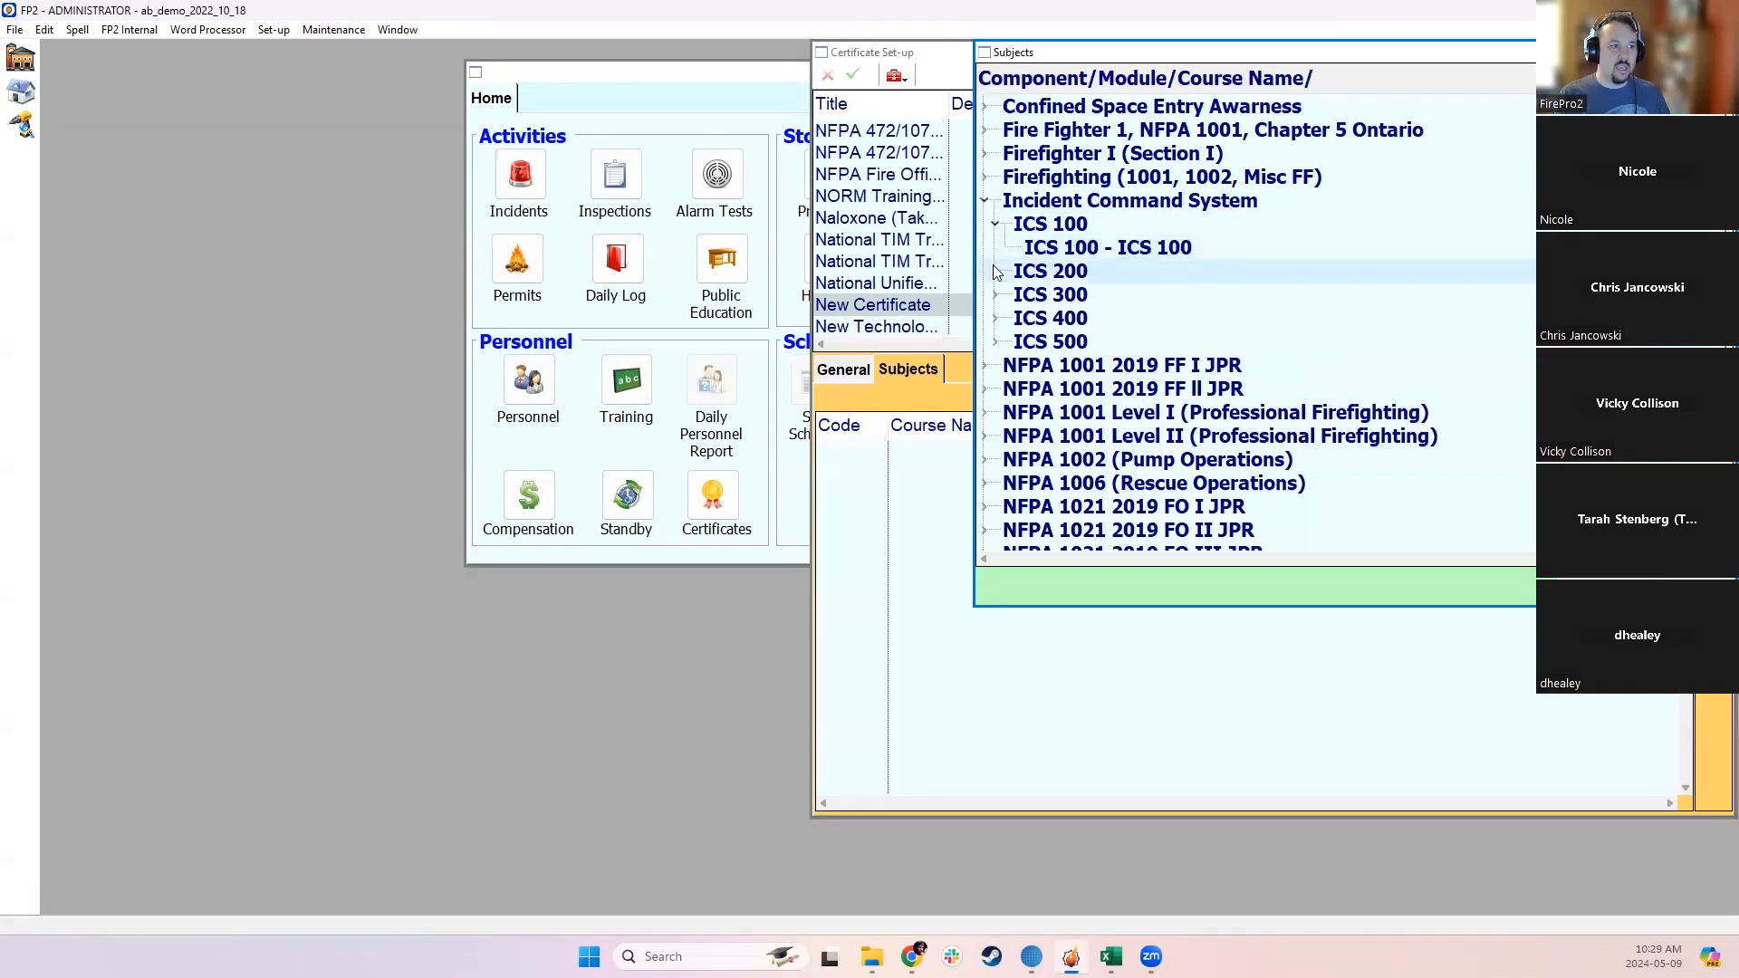
click(1042, 252)
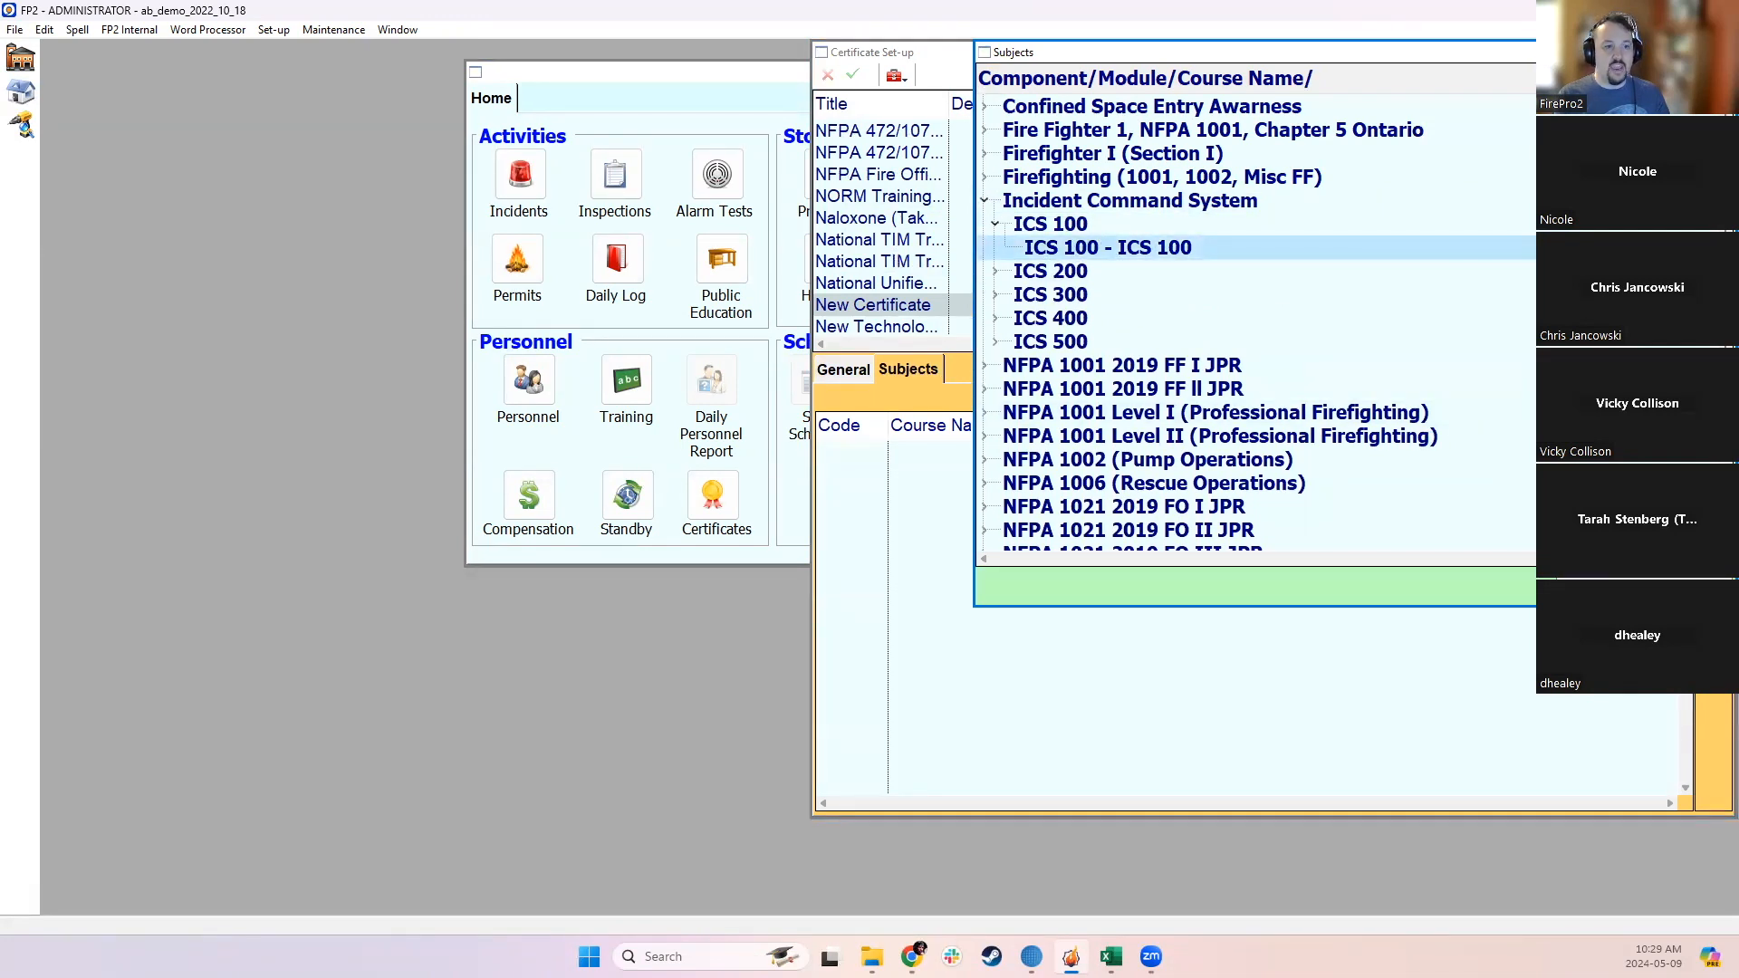
key(Return)
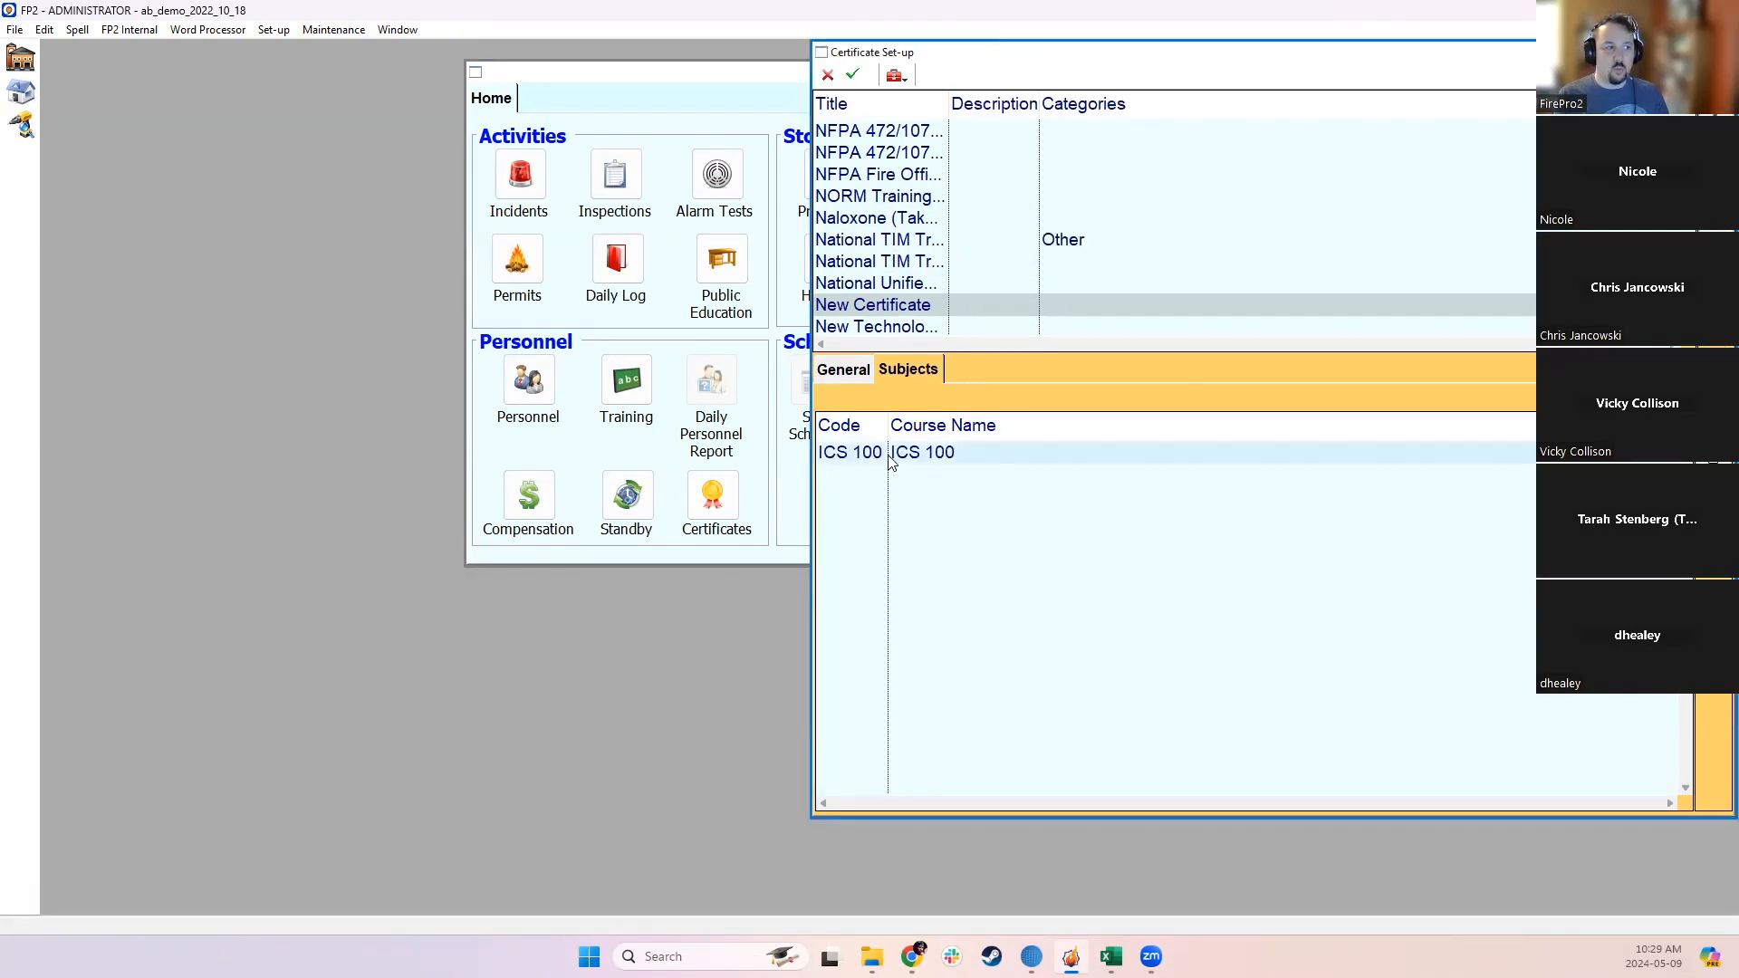
click(852, 74)
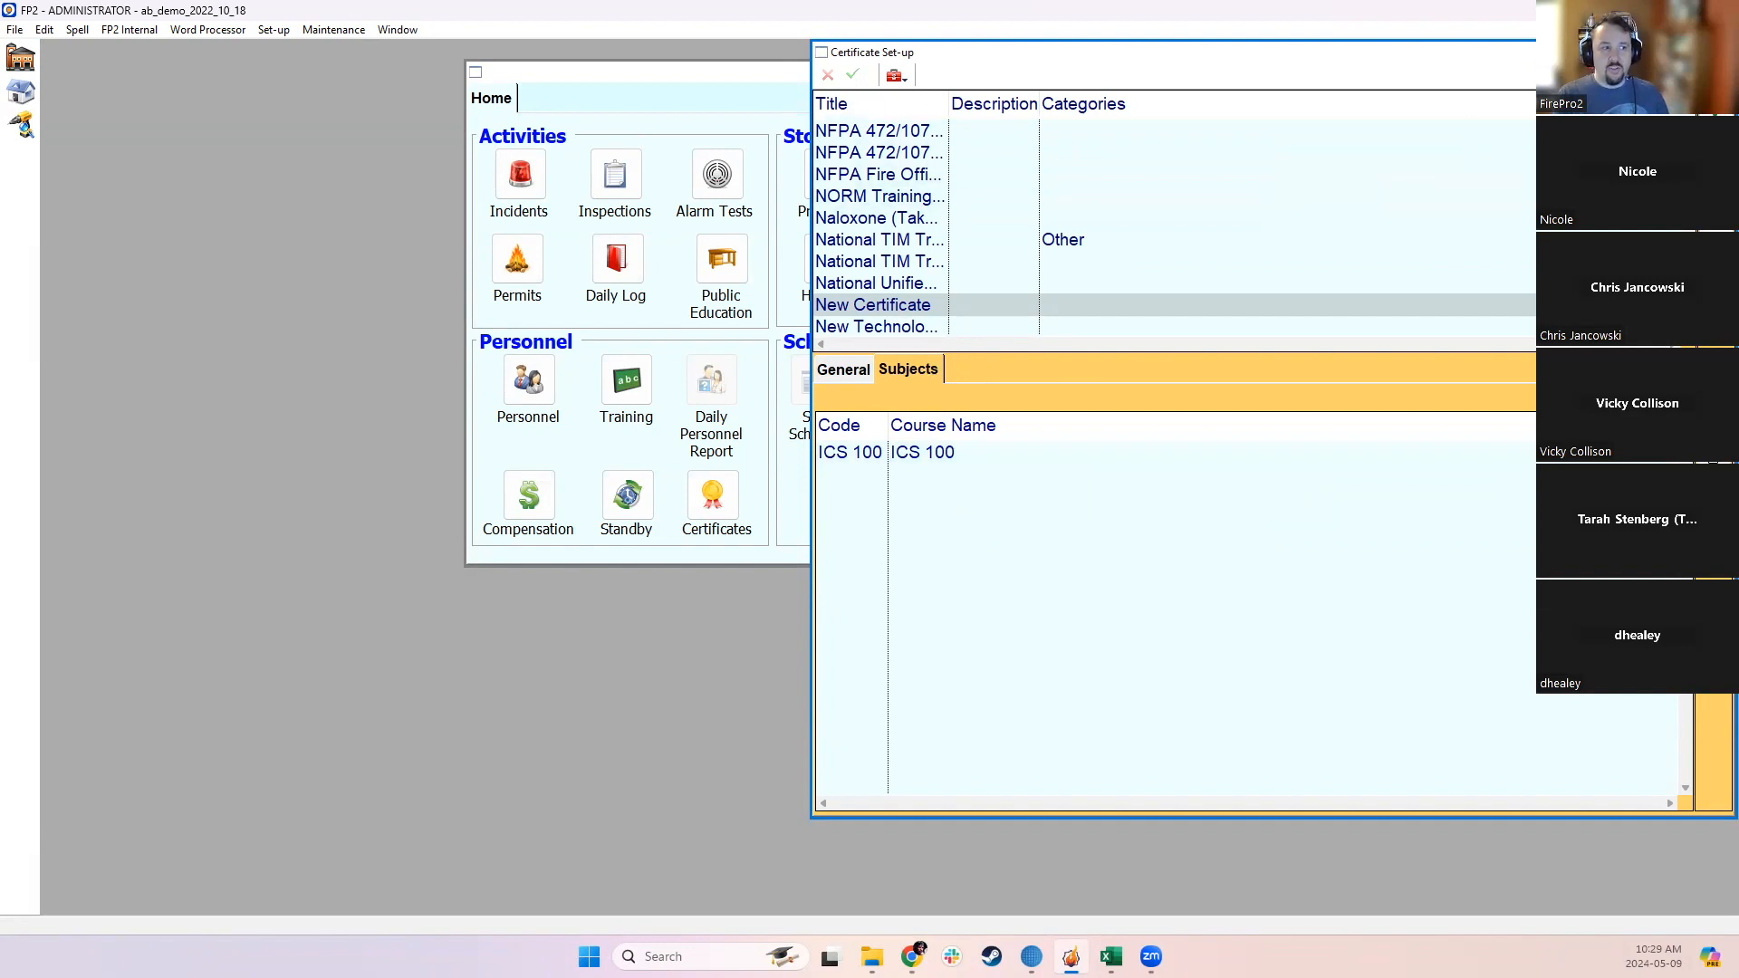
click(1718, 52)
Step: Open the recorded New Certificate session, clear the attendee's completion date, and widen the attendee name column
click(711, 503)
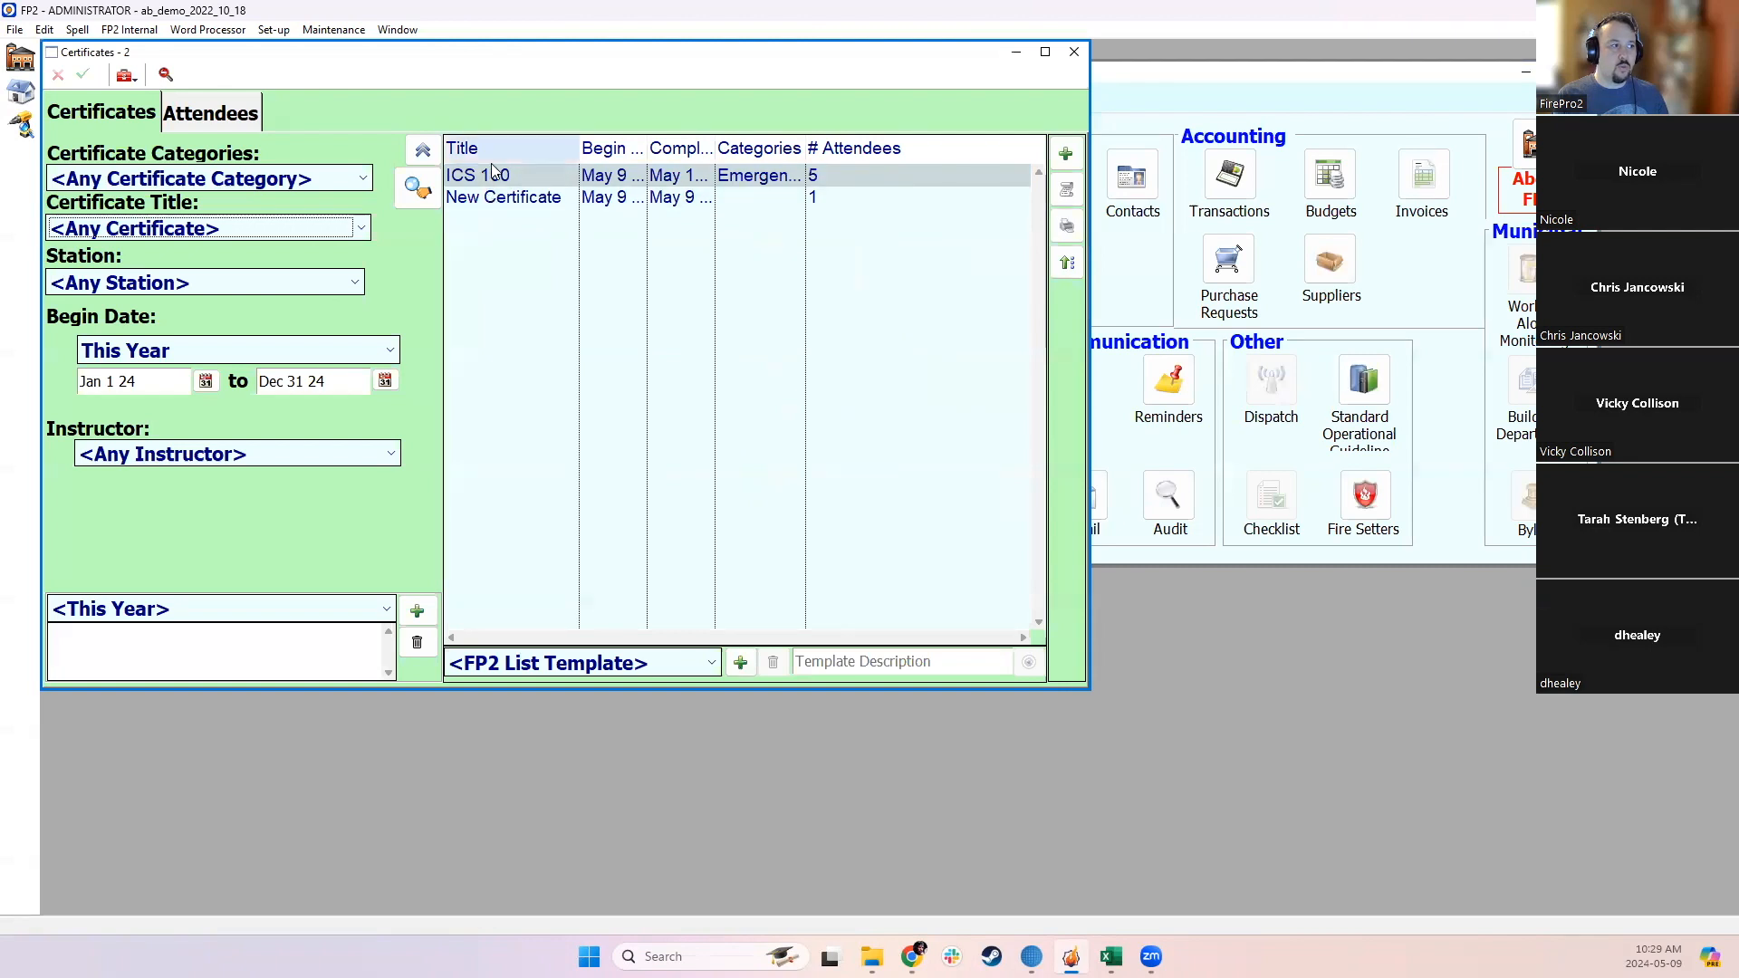
double_click(494, 193)
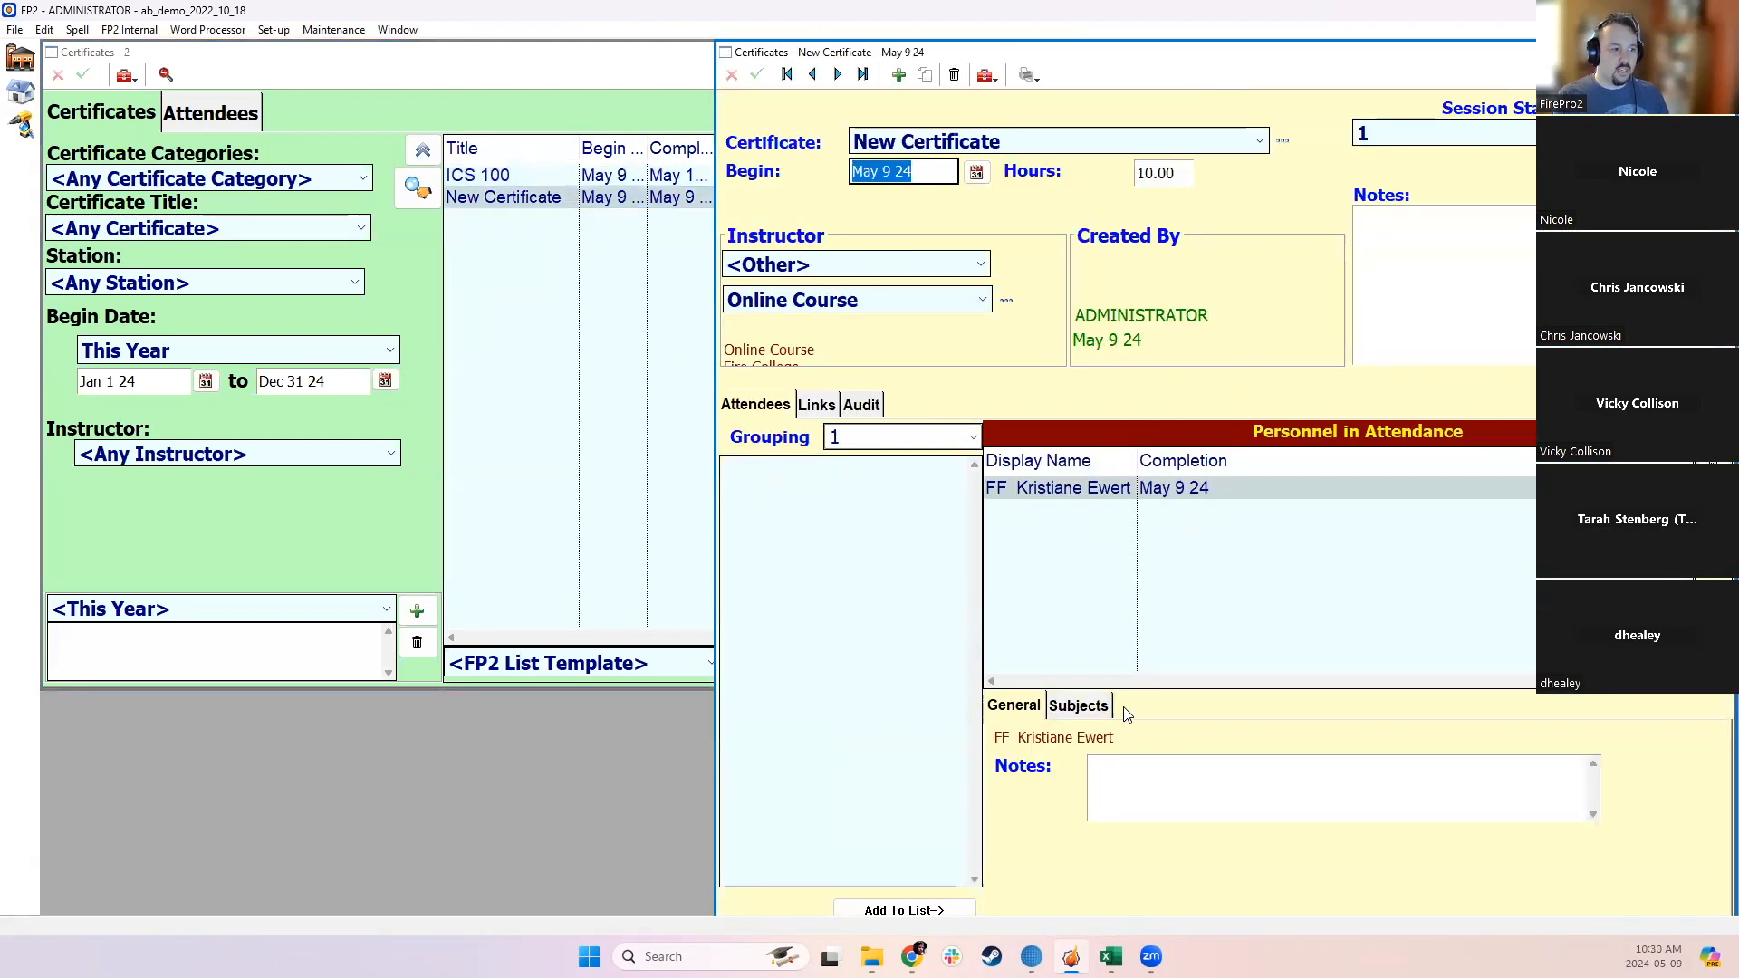
right_click(1196, 491)
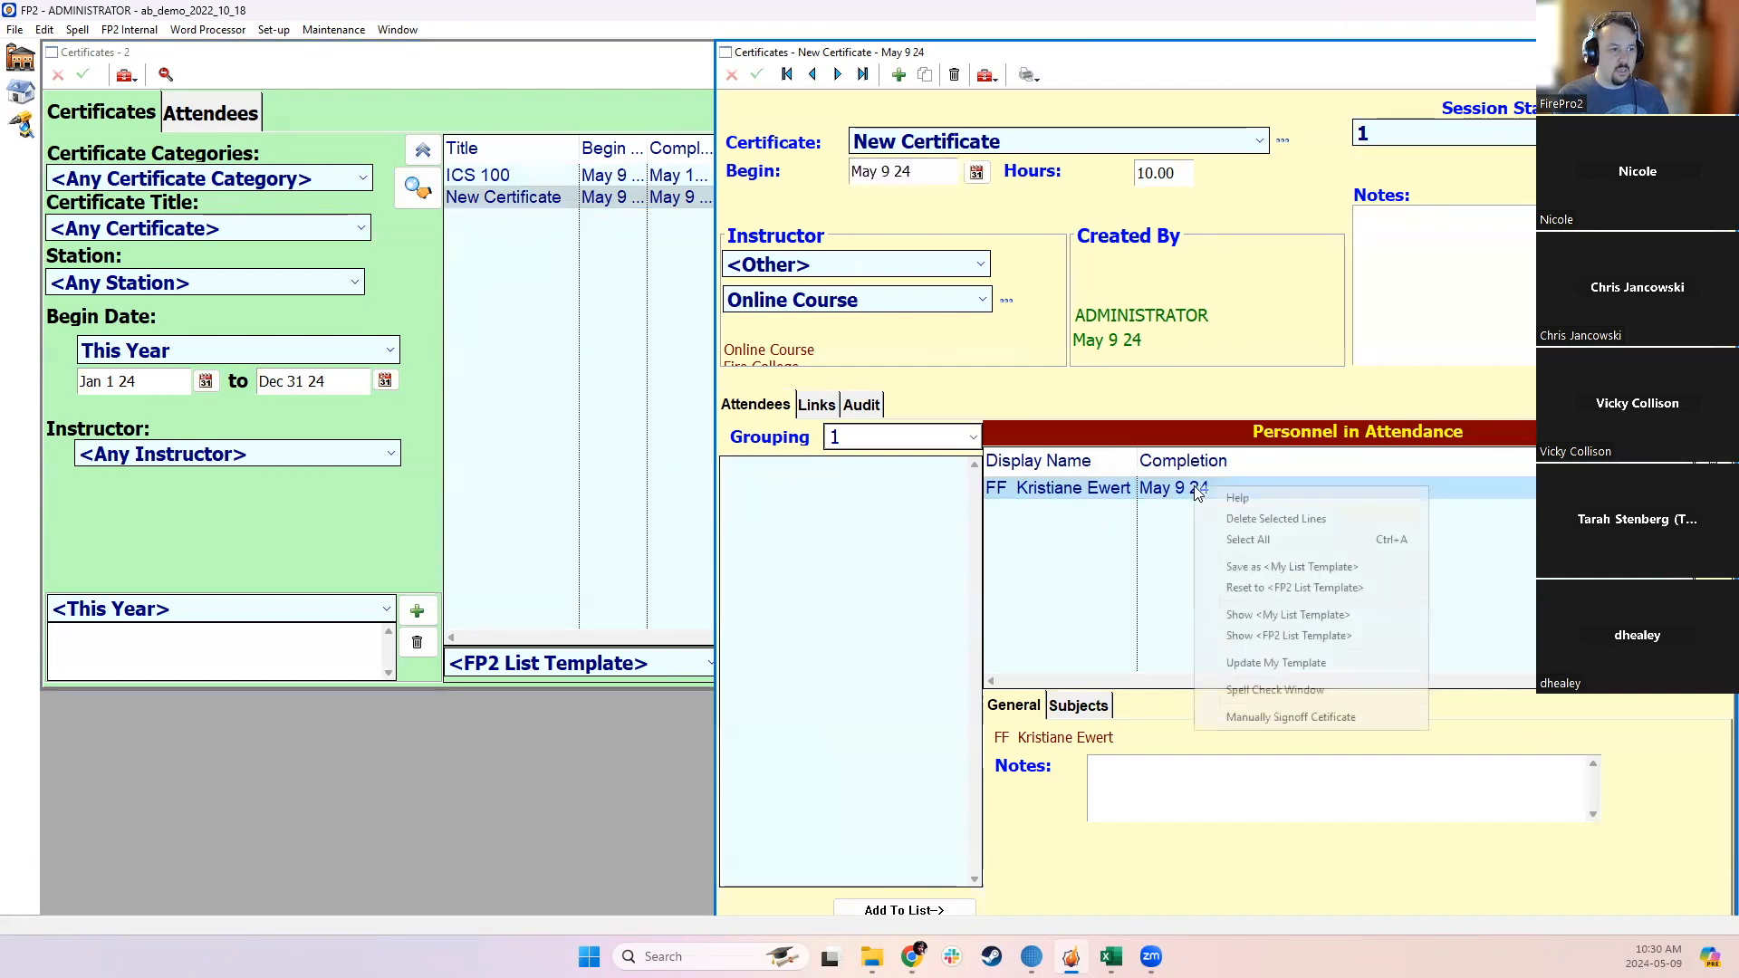
click(1291, 717)
key(BackSpace)
click(1126, 534)
drag(1138, 460, 1204, 460)
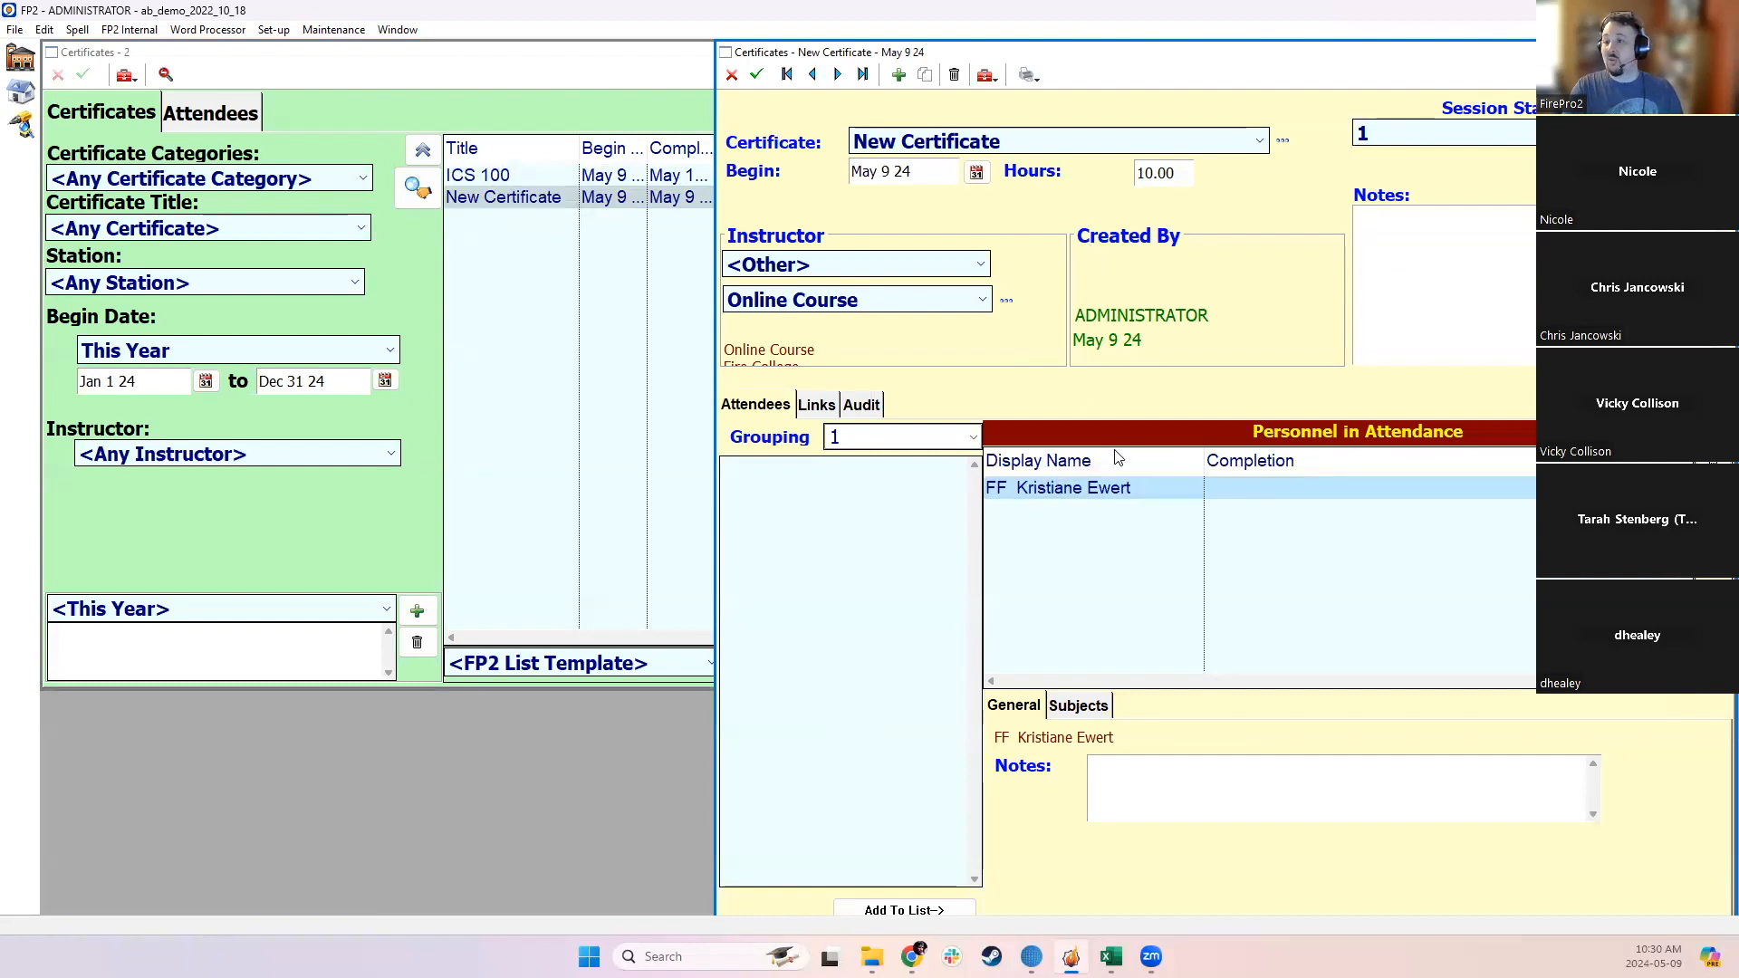
Step: View the attendee's manual certificate sign-off date without applying it, and save and close the certificate record
right_click(1144, 491)
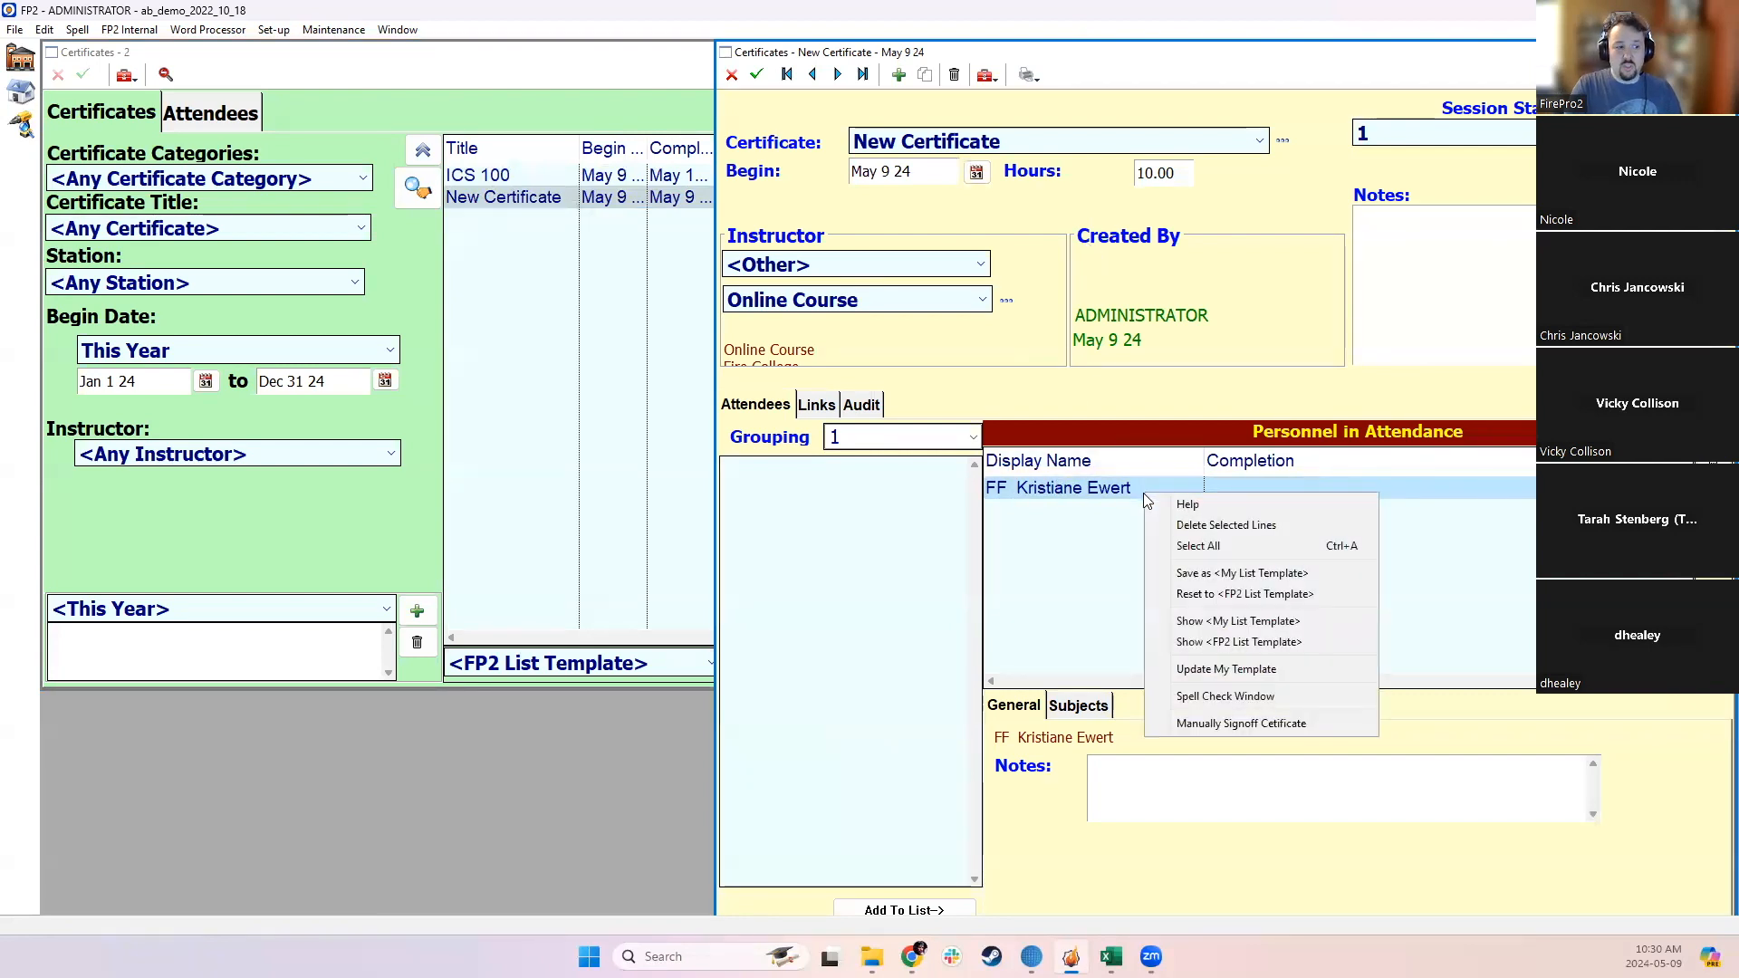
click(1195, 723)
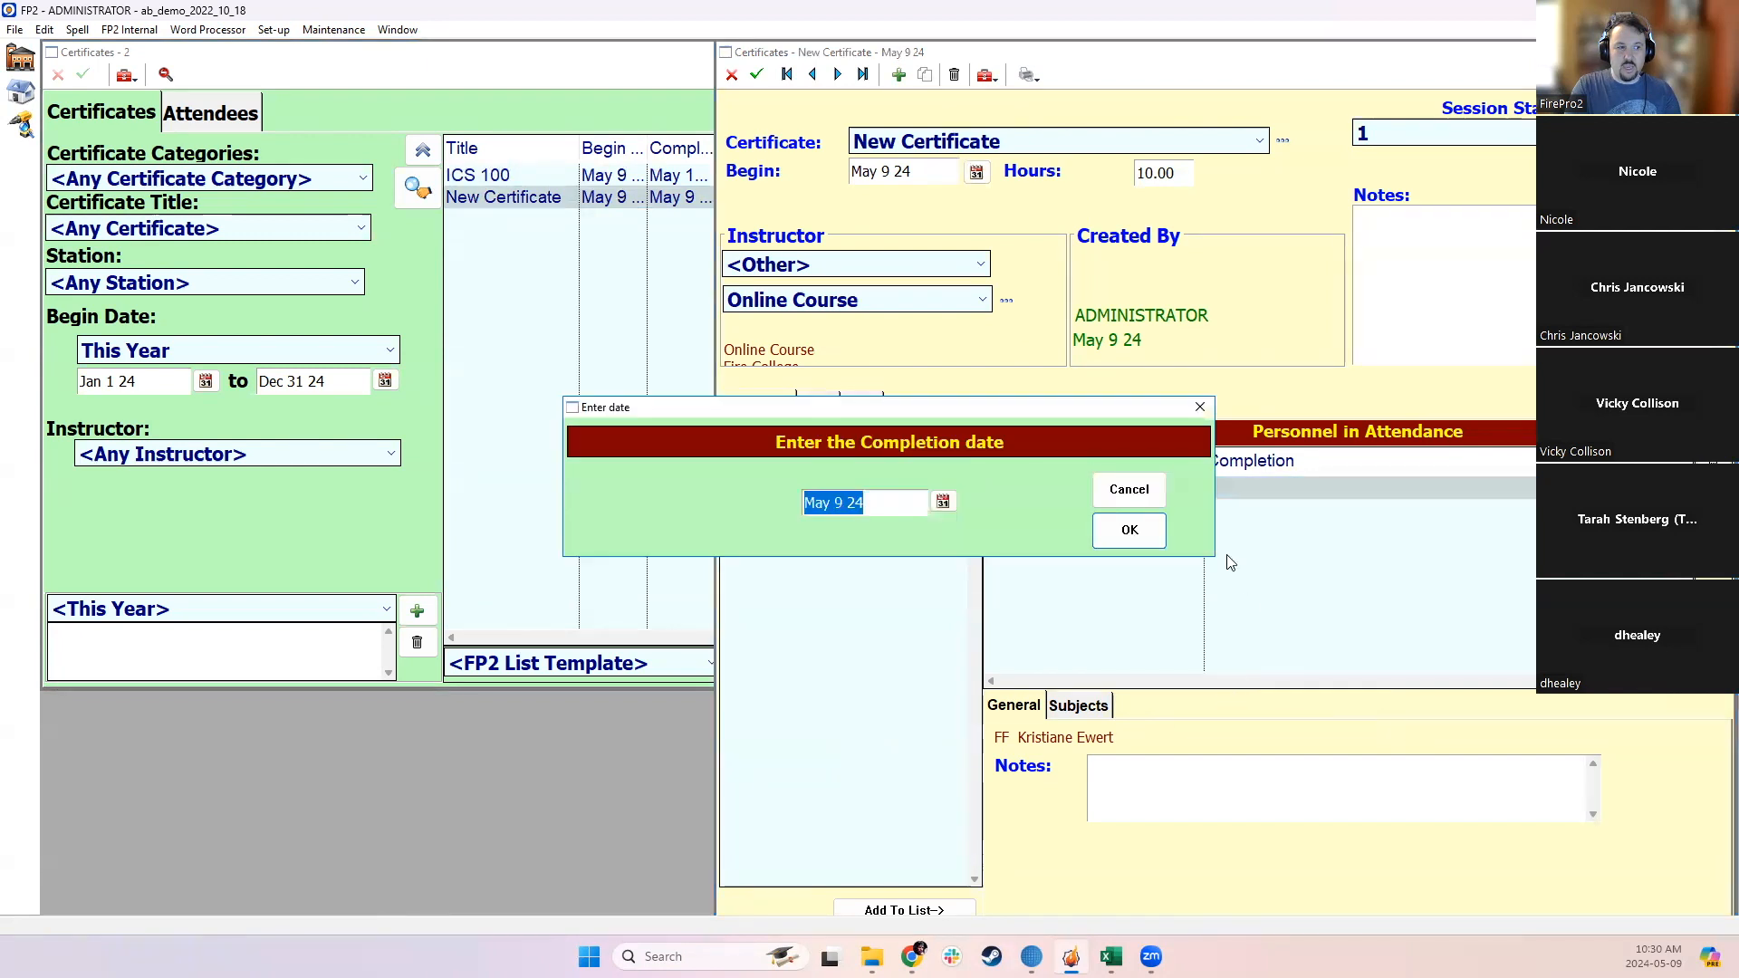
click(1125, 497)
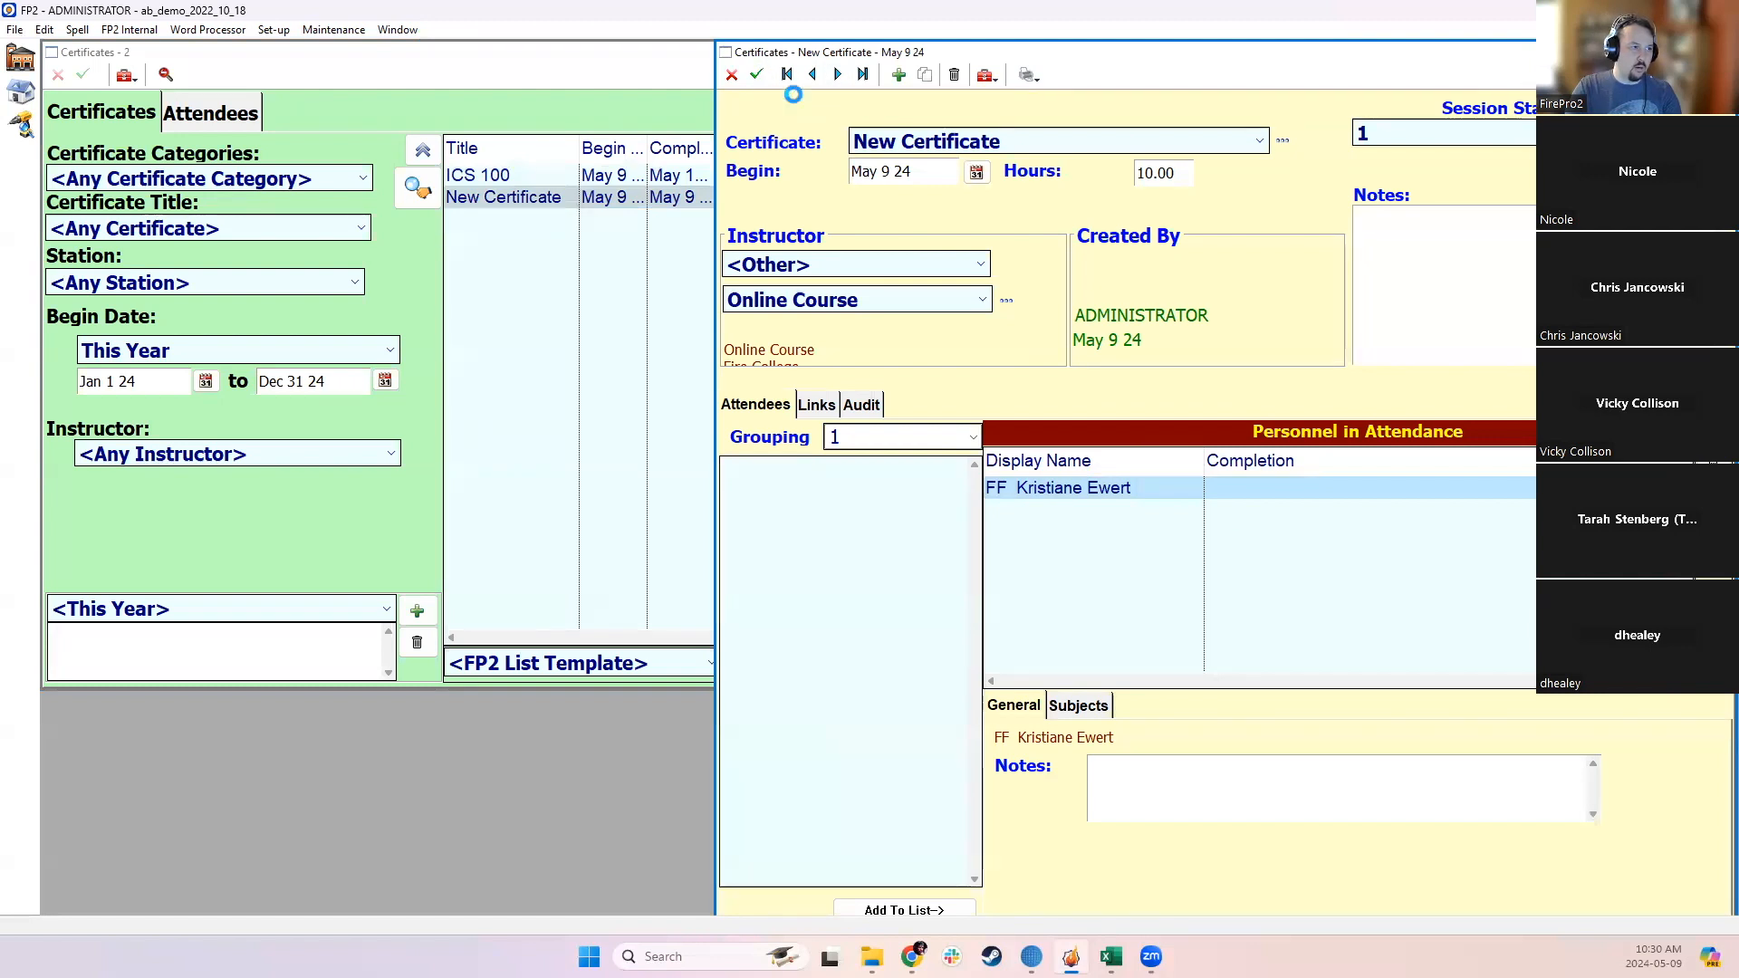
click(756, 74)
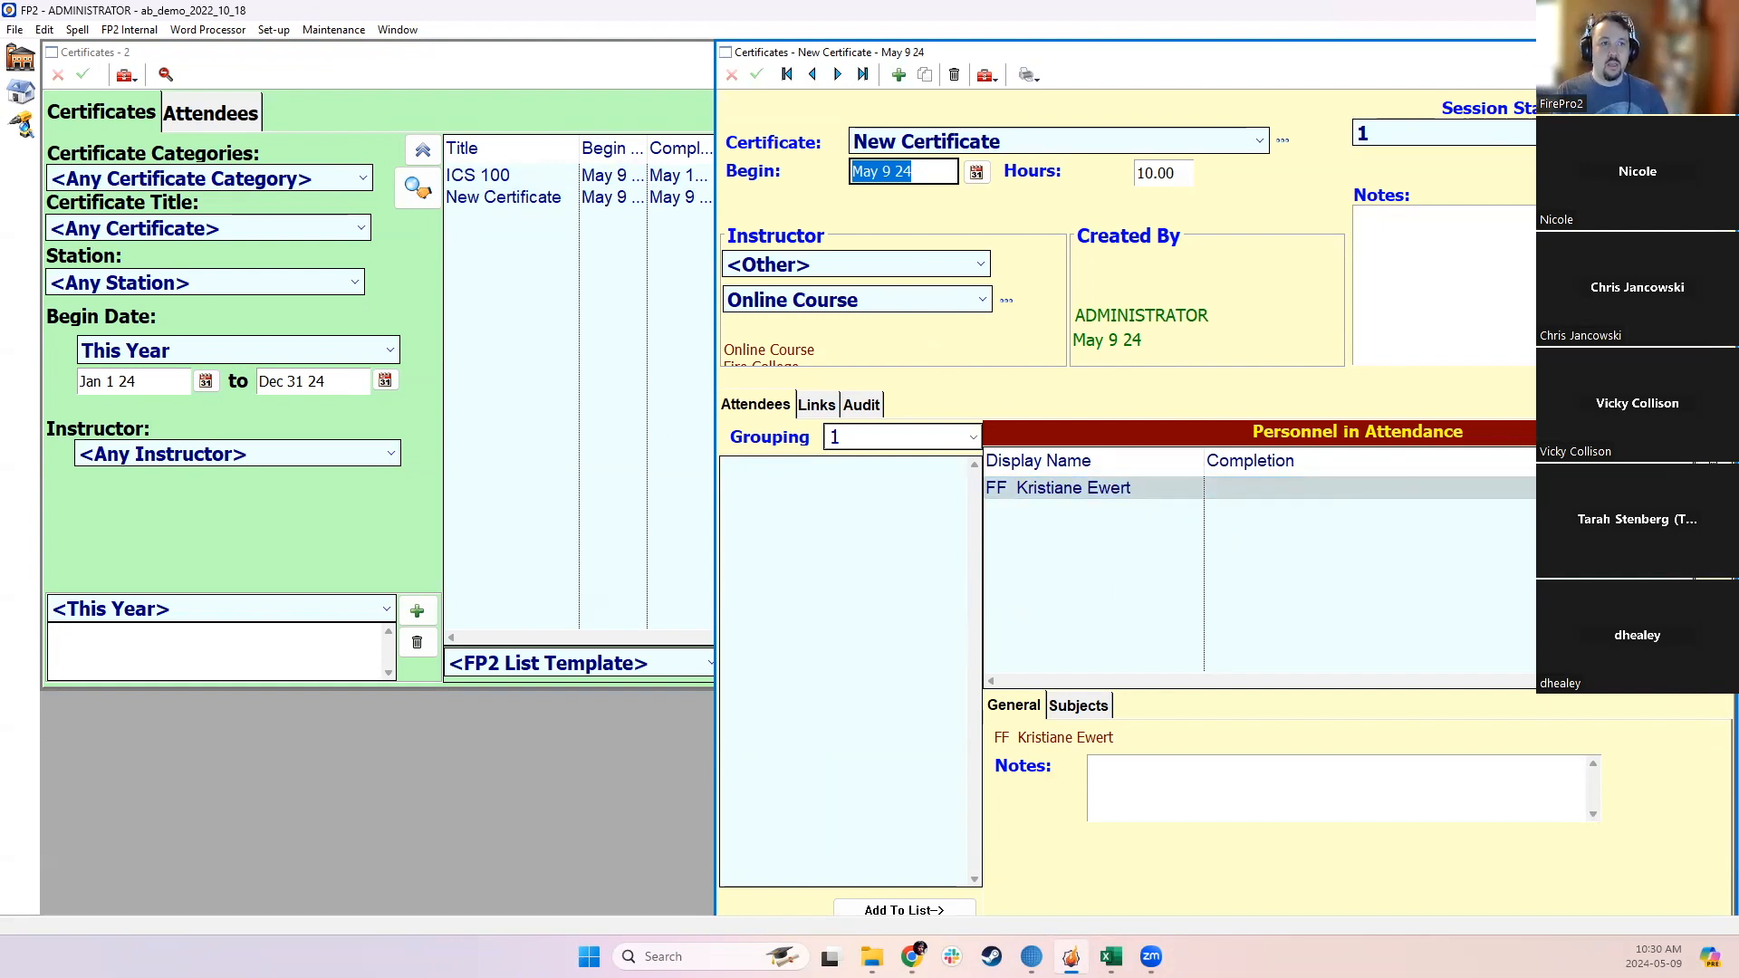
click(1721, 51)
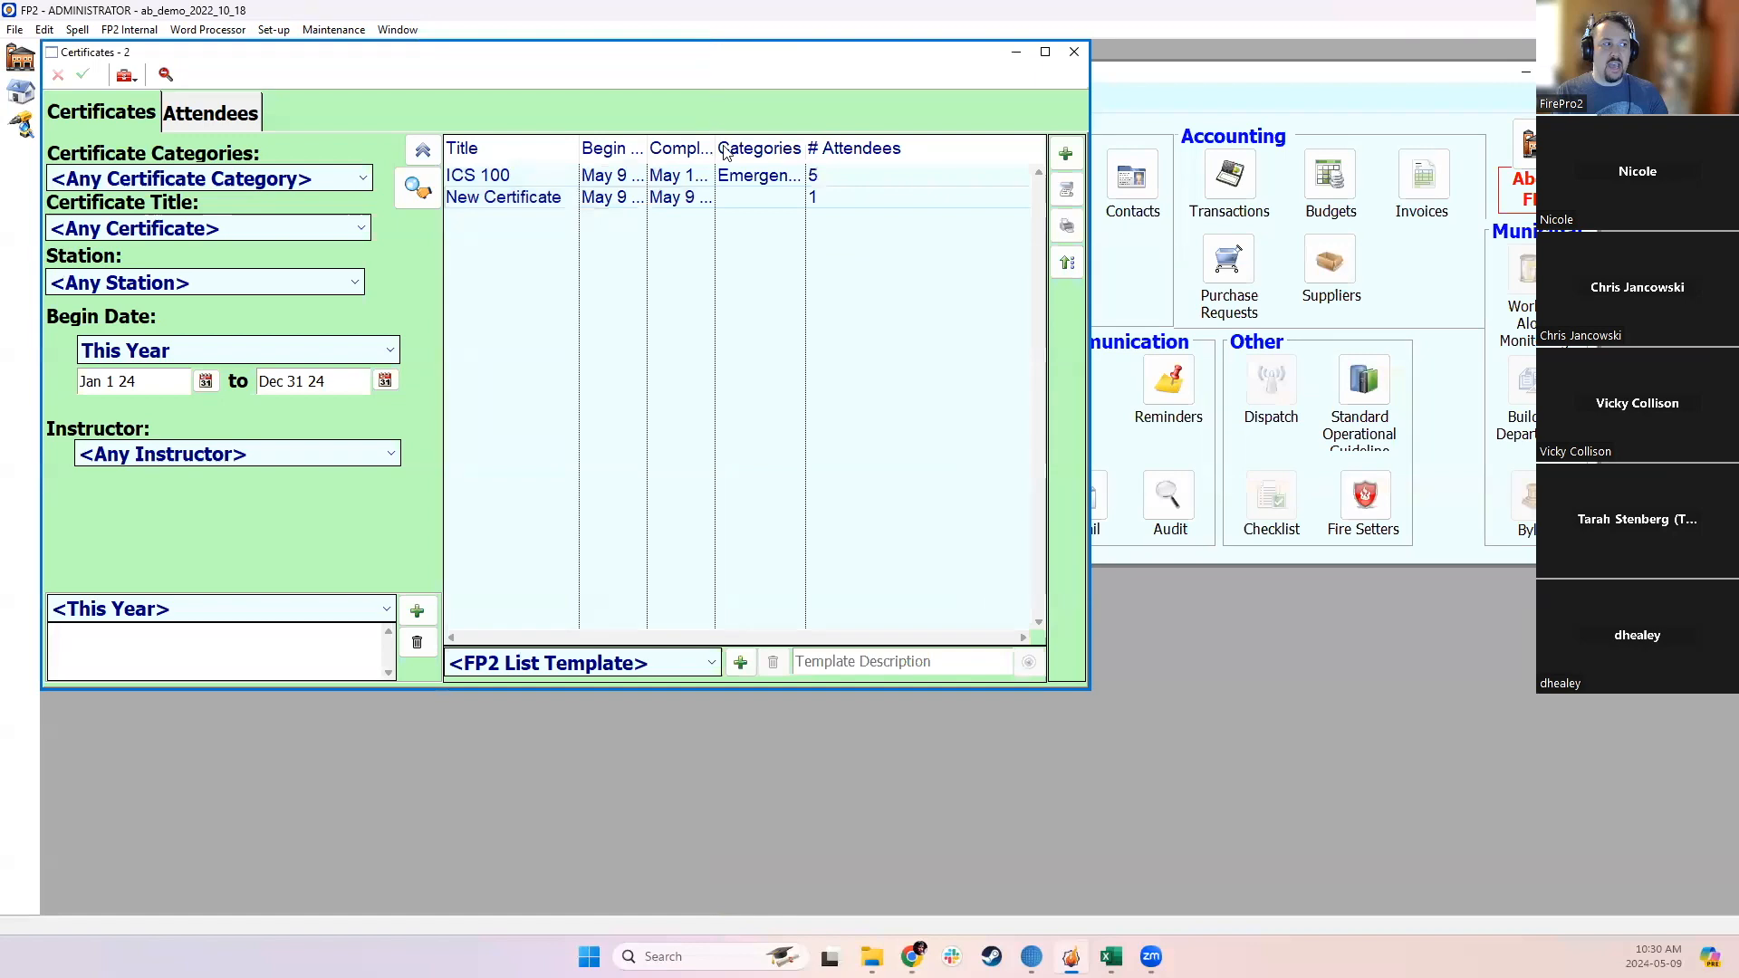
Step: Open the training list, start a new practice session record, and show its subject and attendance details
click(1141, 273)
click(646, 388)
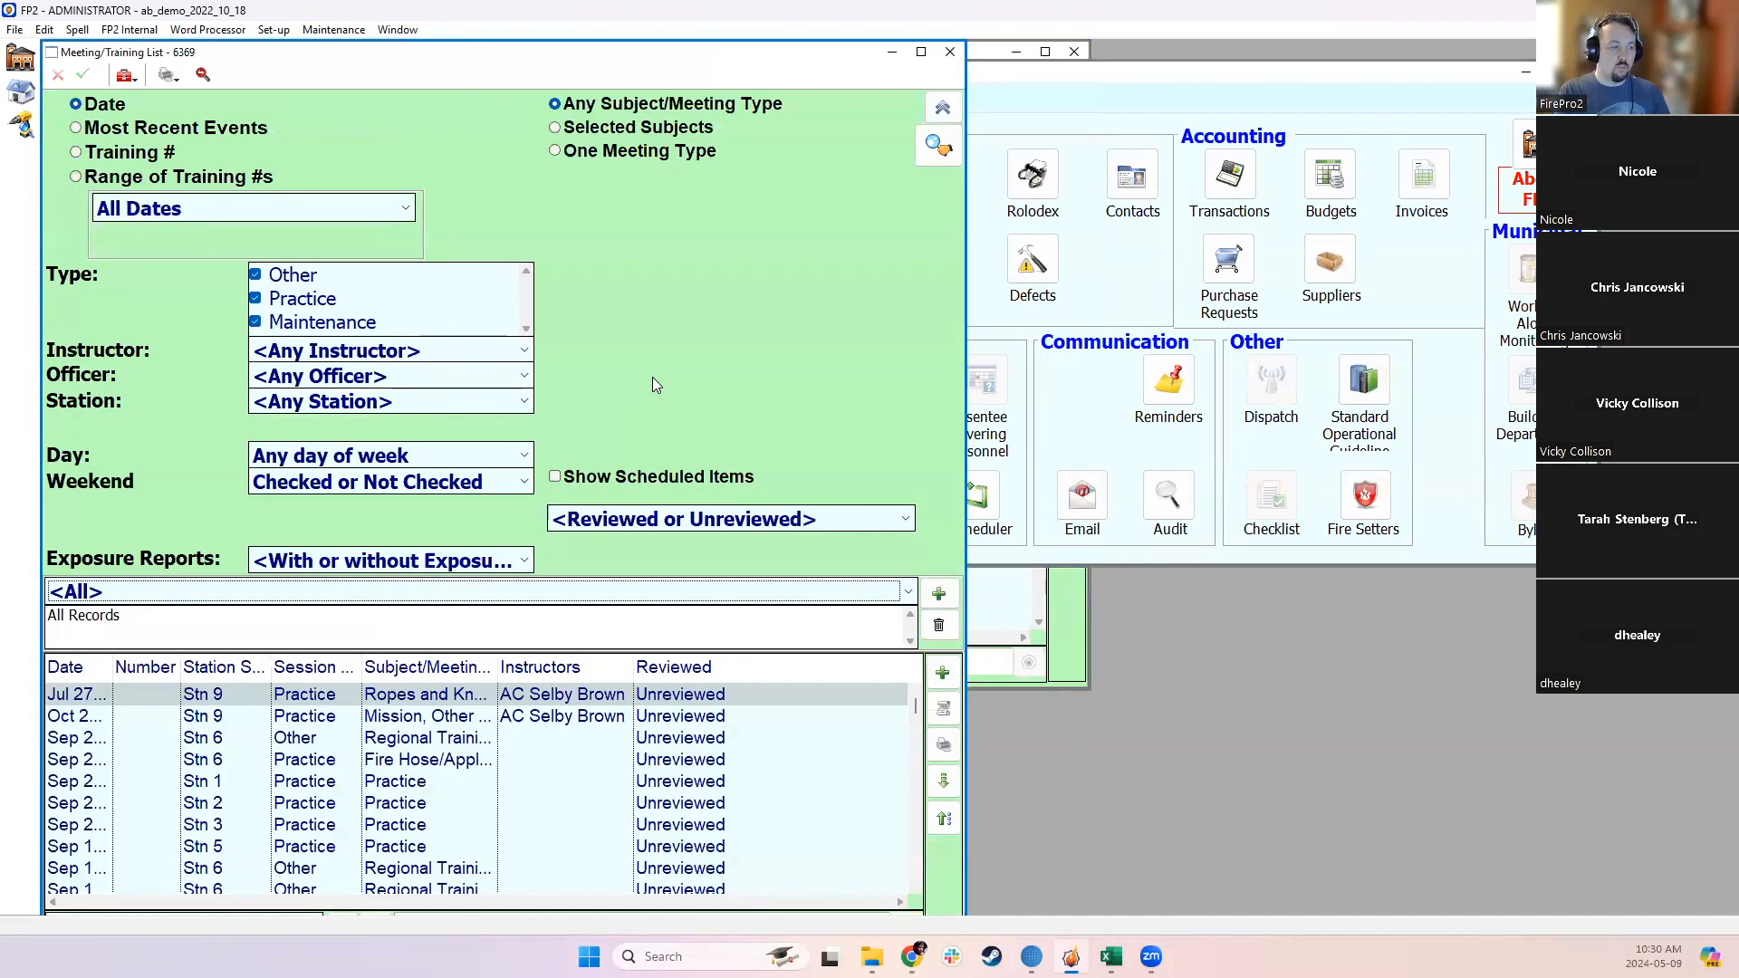
click(944, 670)
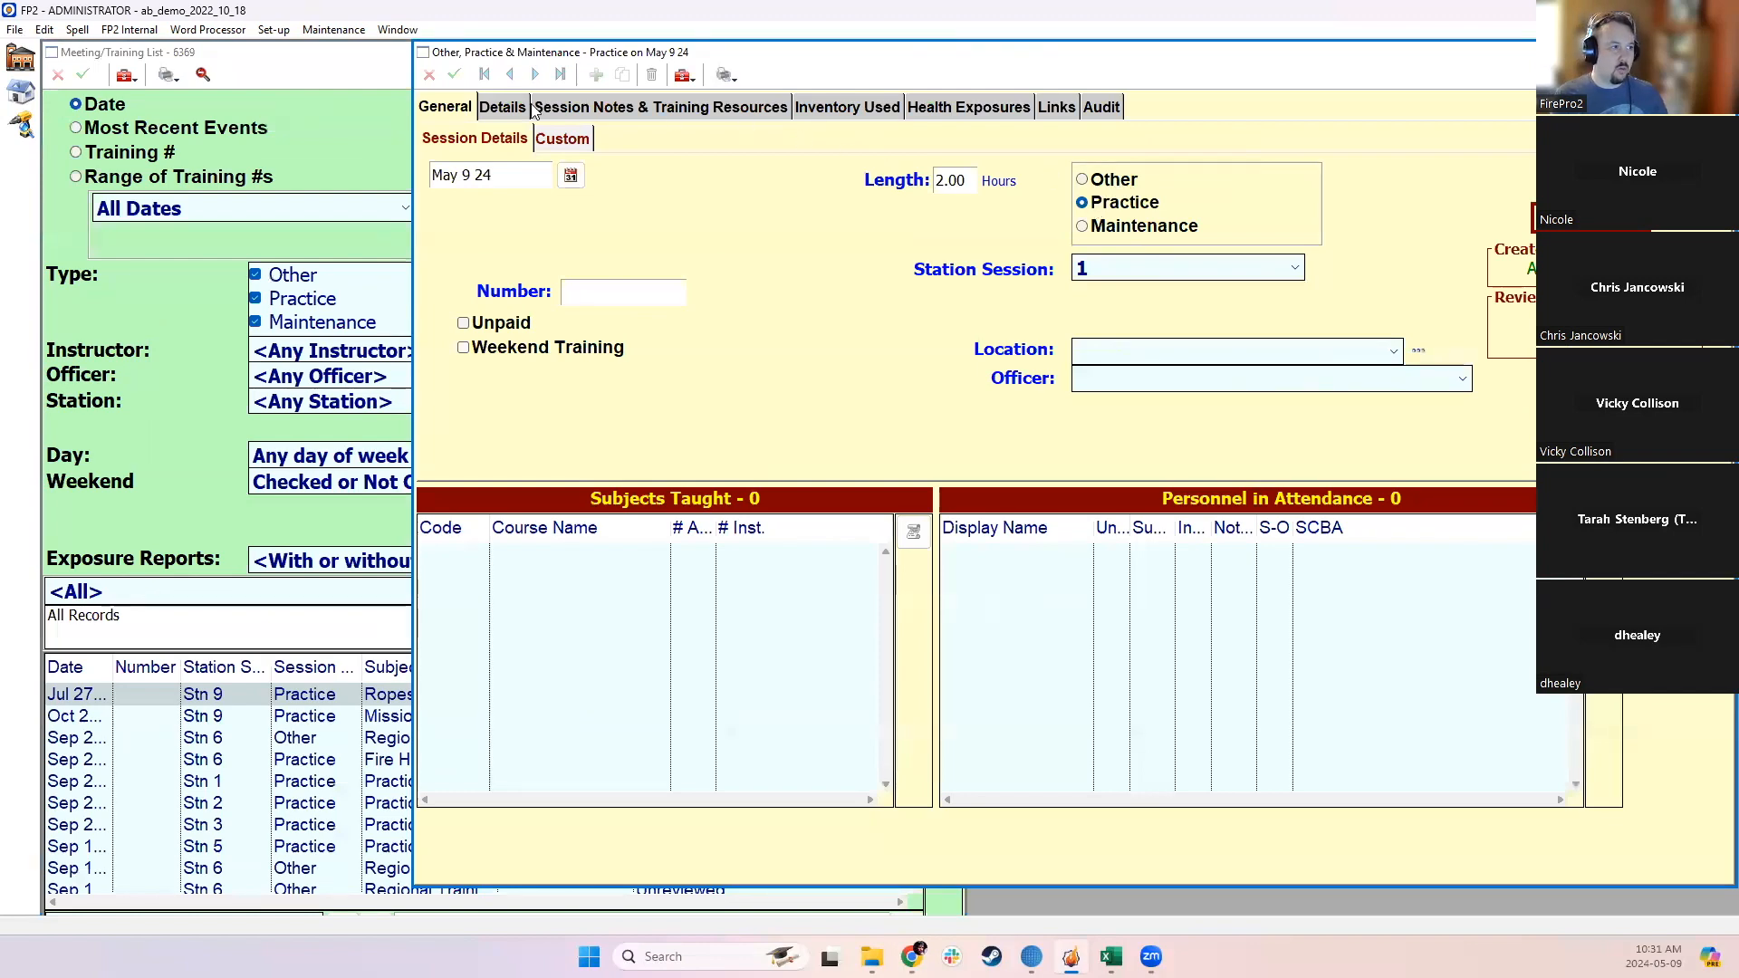
click(503, 108)
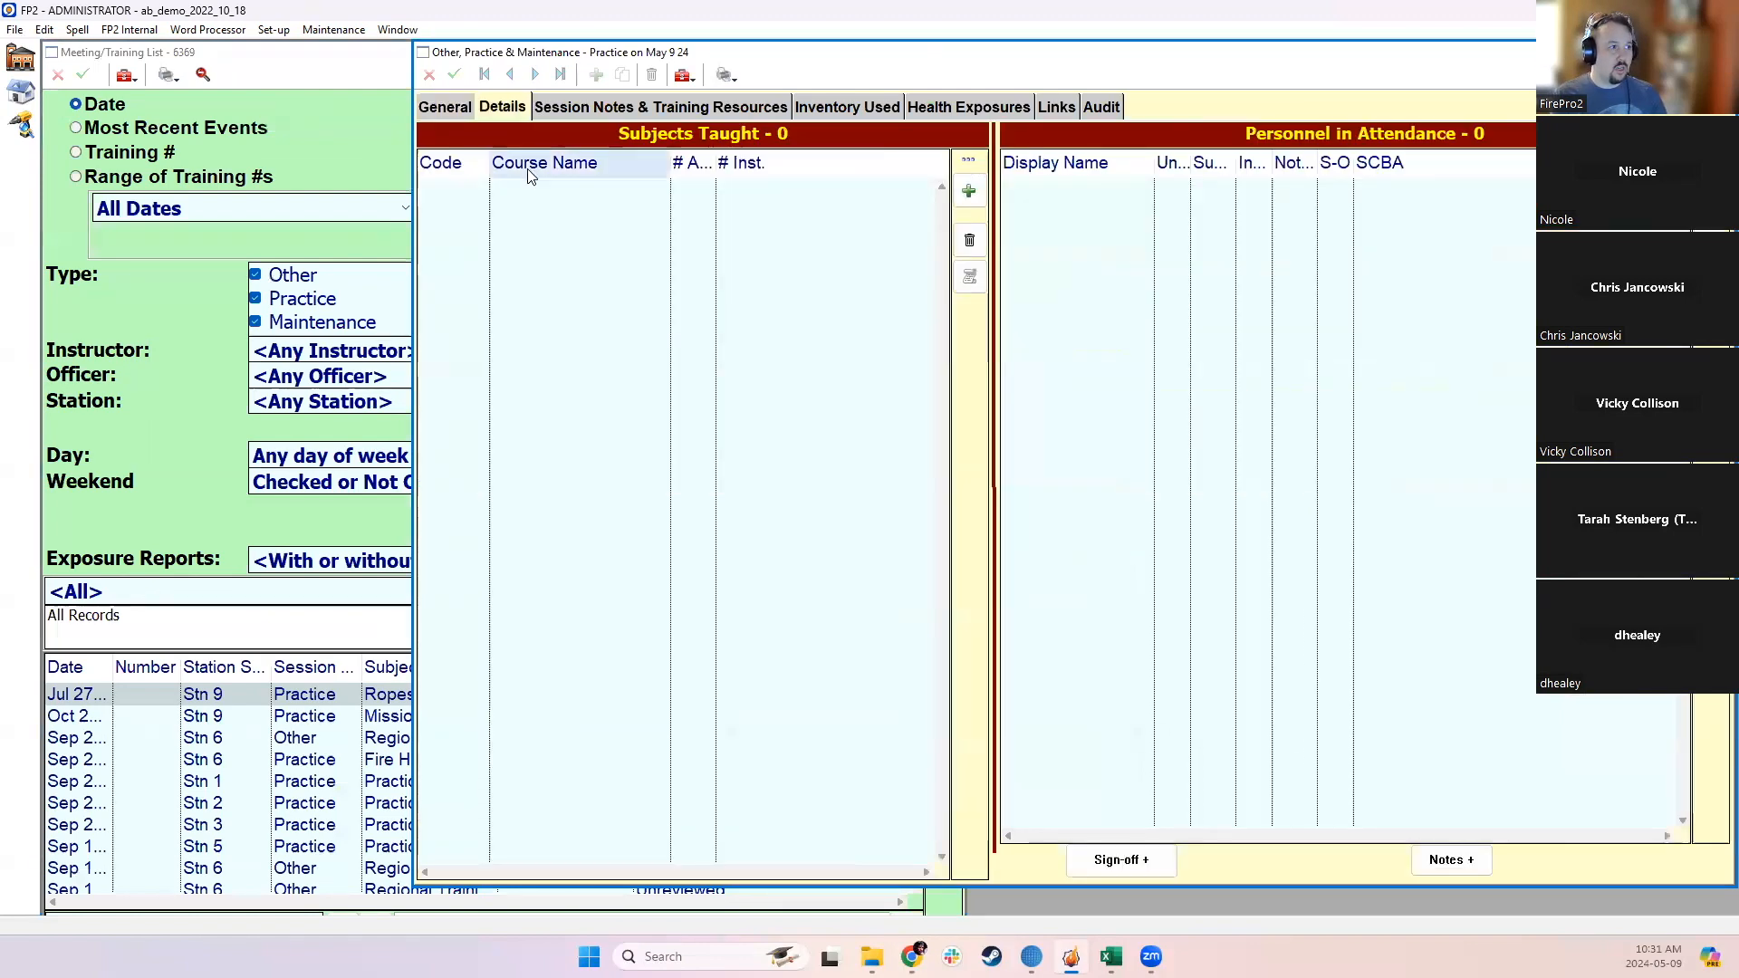
Step: Search the training subjects for "ics", add ICS 100 to the session, and assign it to all attendees
click(968, 191)
click(555, 103)
text(ics)
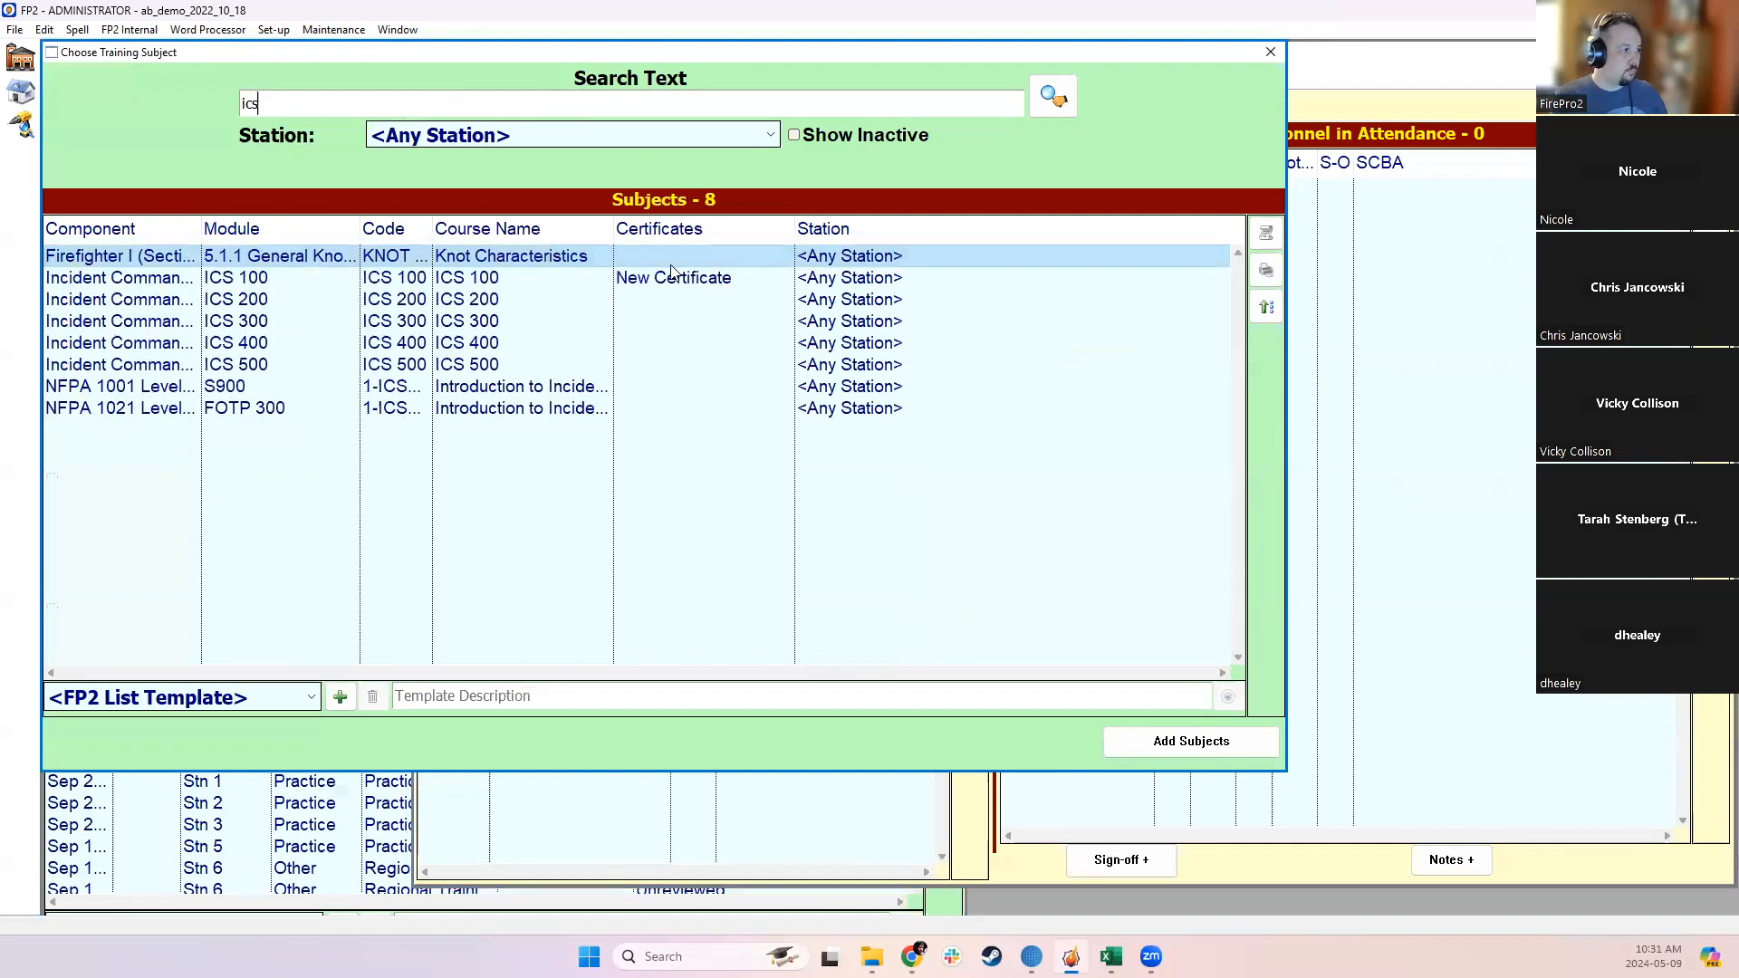
click(225, 286)
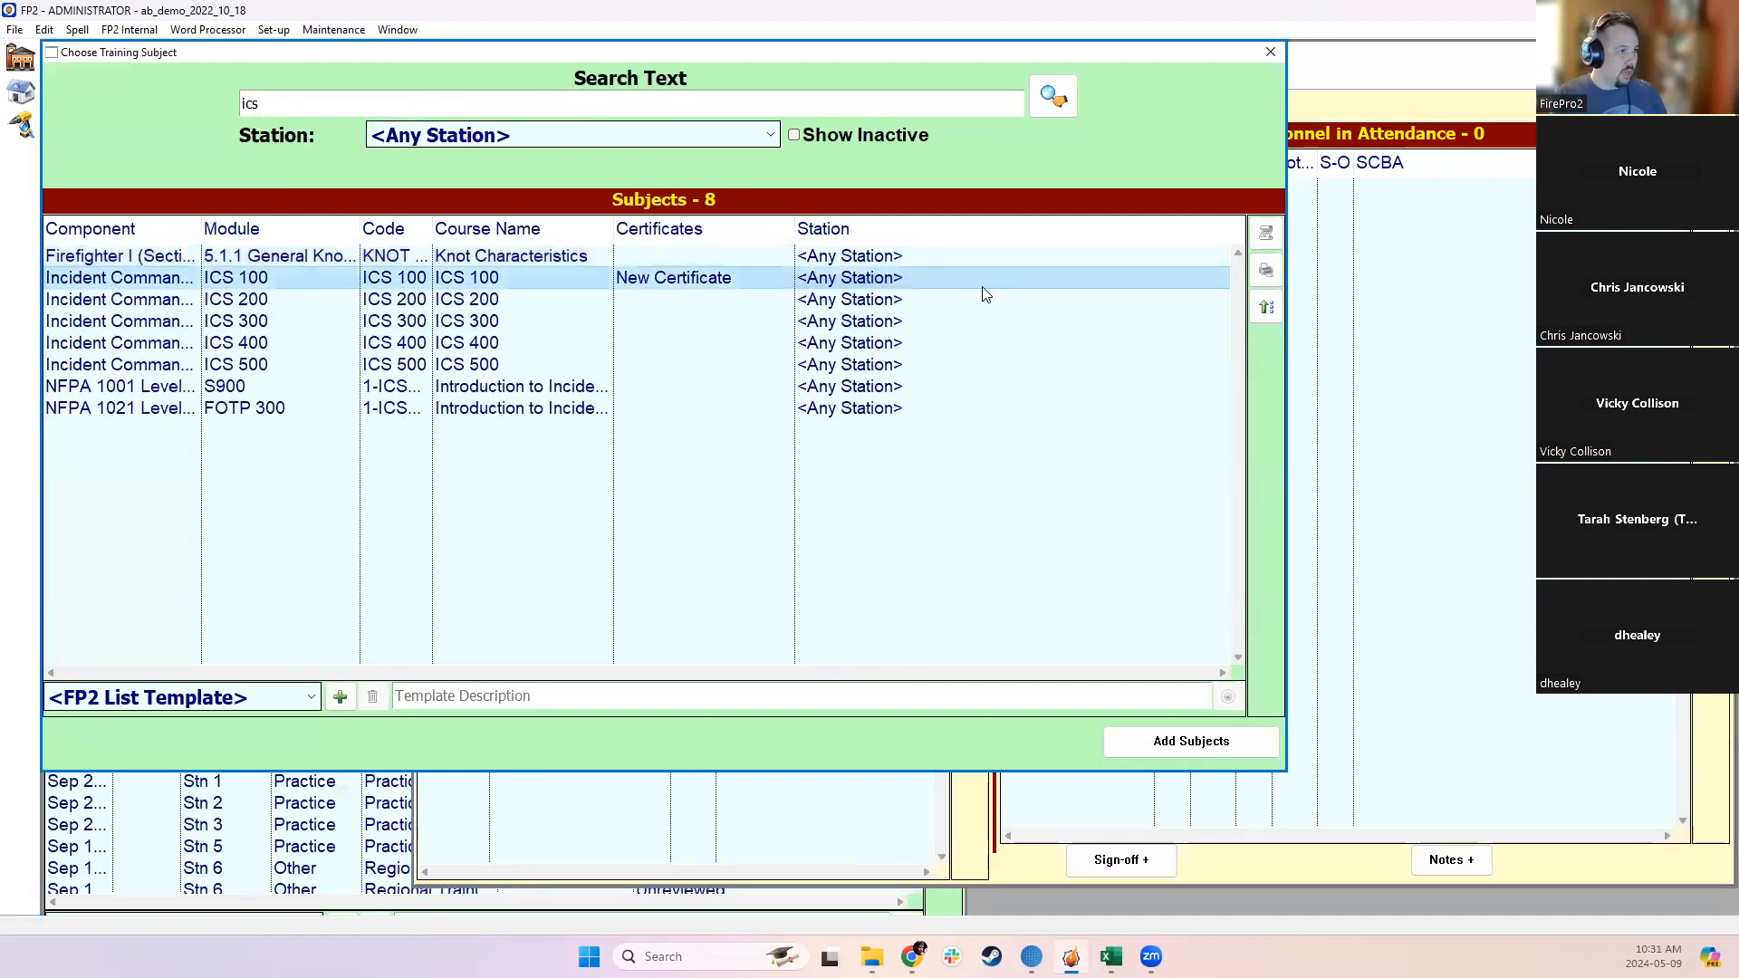
double_click(671, 287)
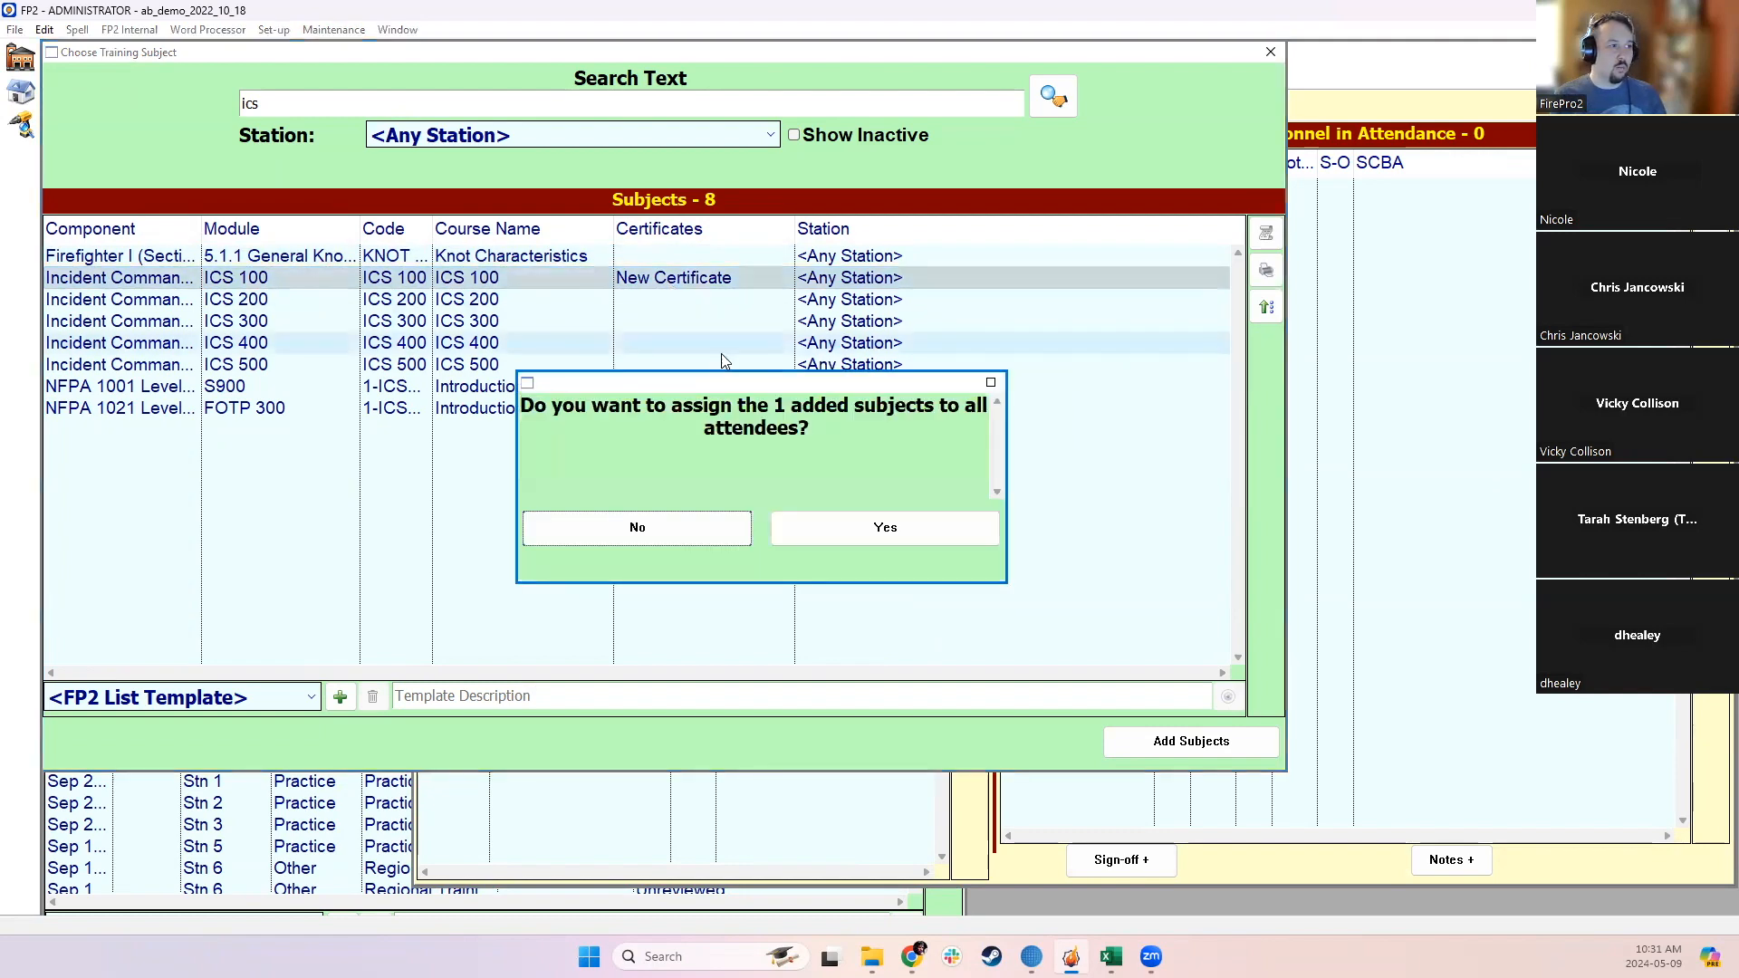
click(827, 527)
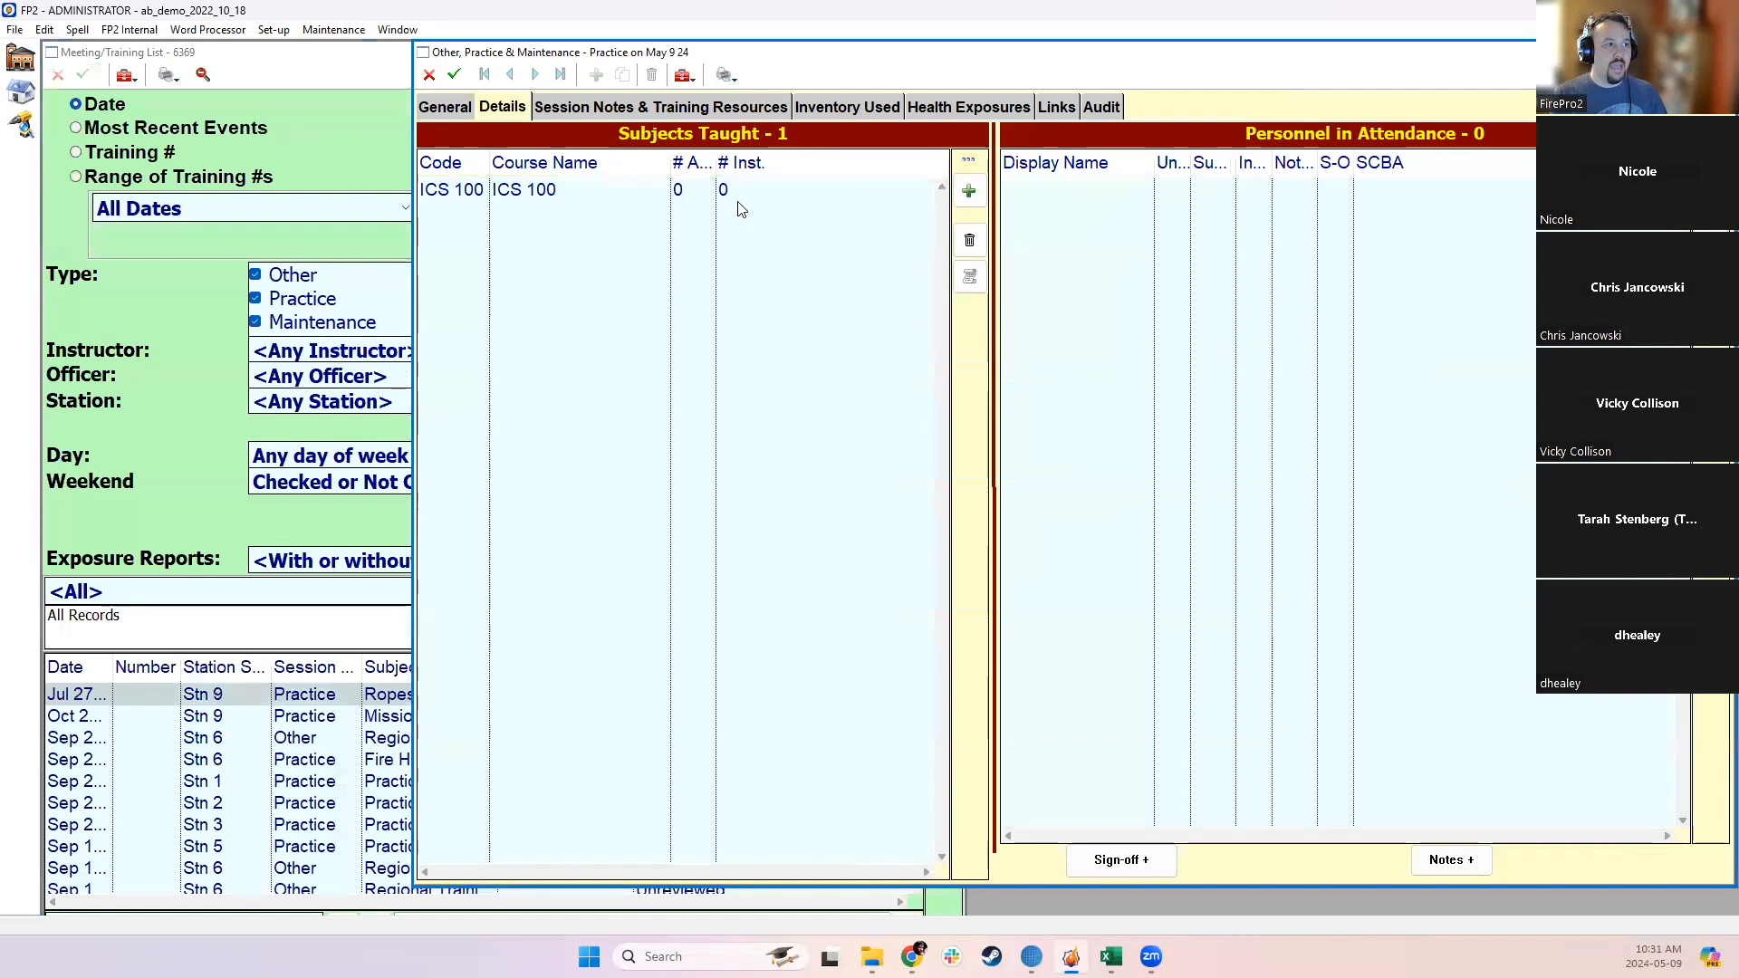
Step: Add the third-listed firefighter from the Recruit grouping to the session's attendance, sign them off on ICS 100, and save the session
click(1709, 190)
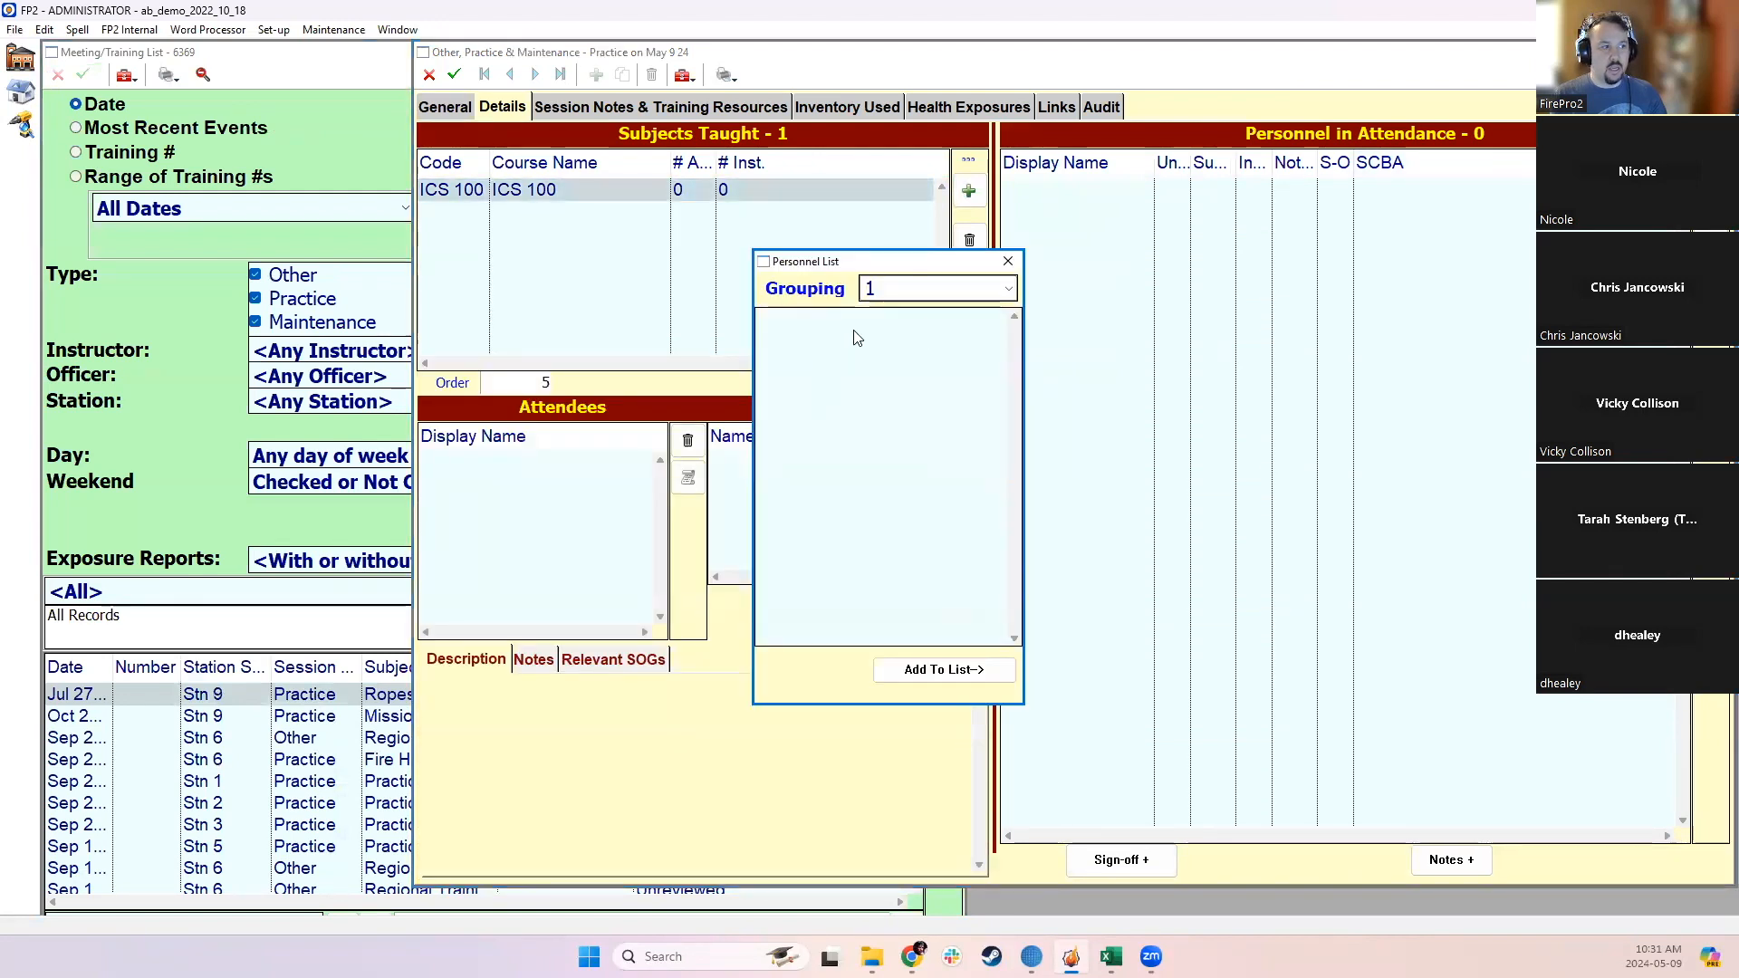
click(884, 289)
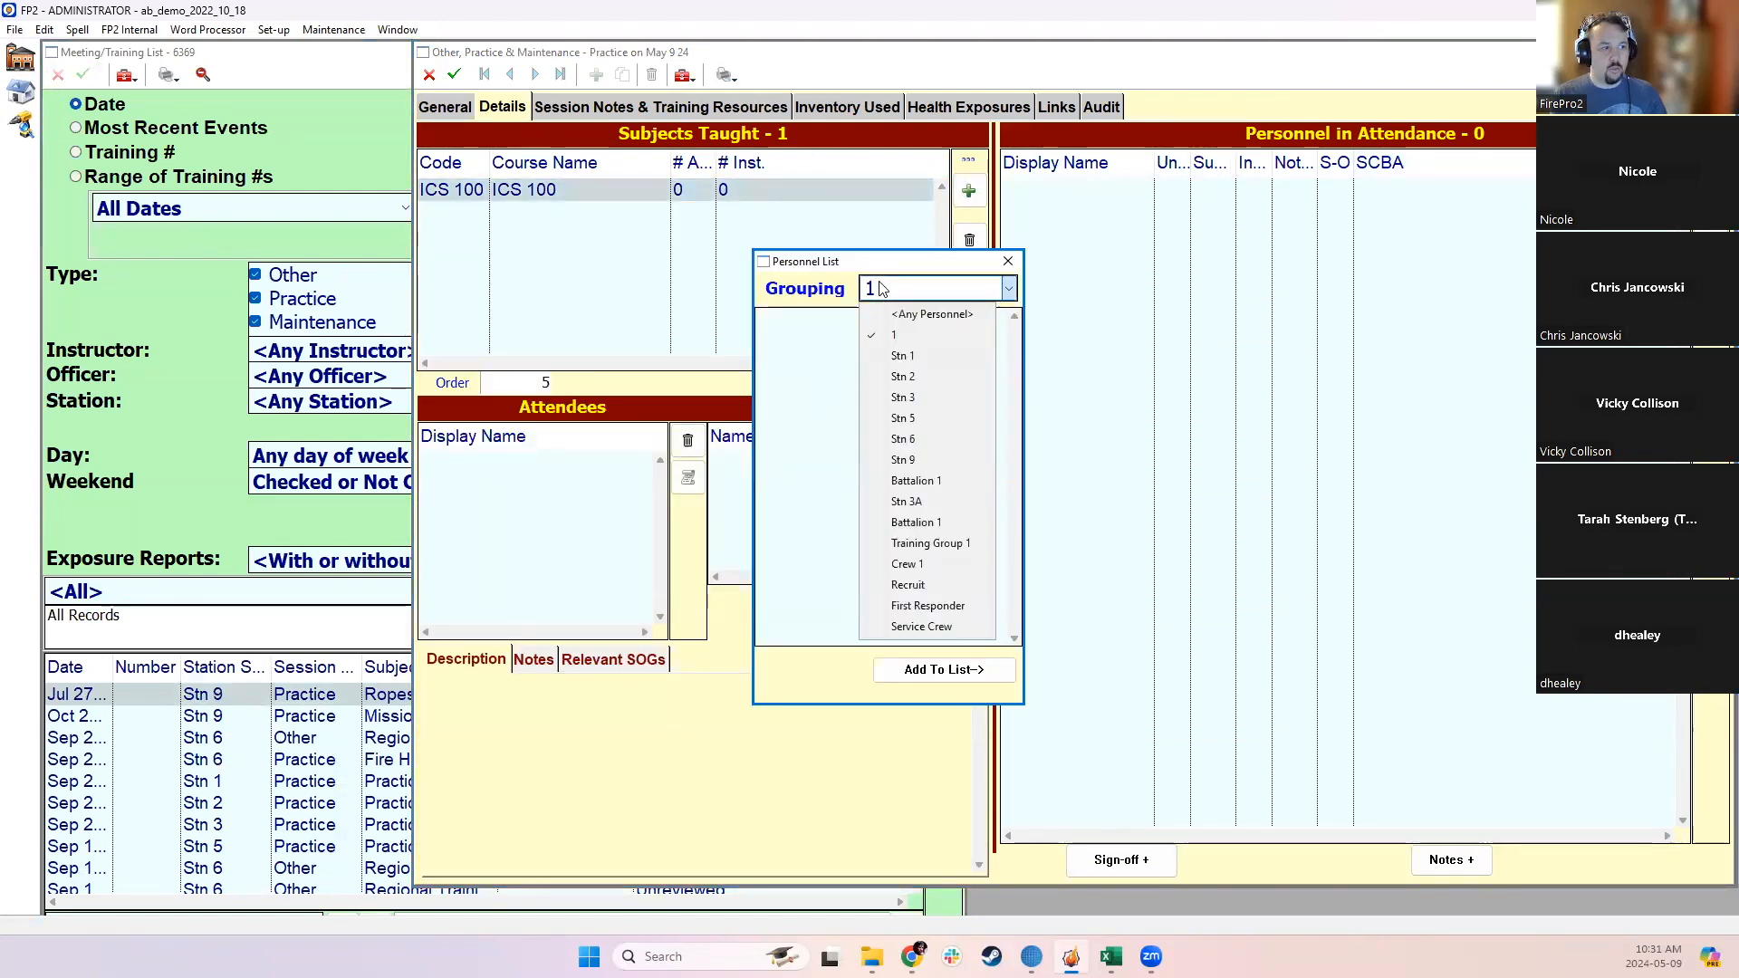
click(925, 587)
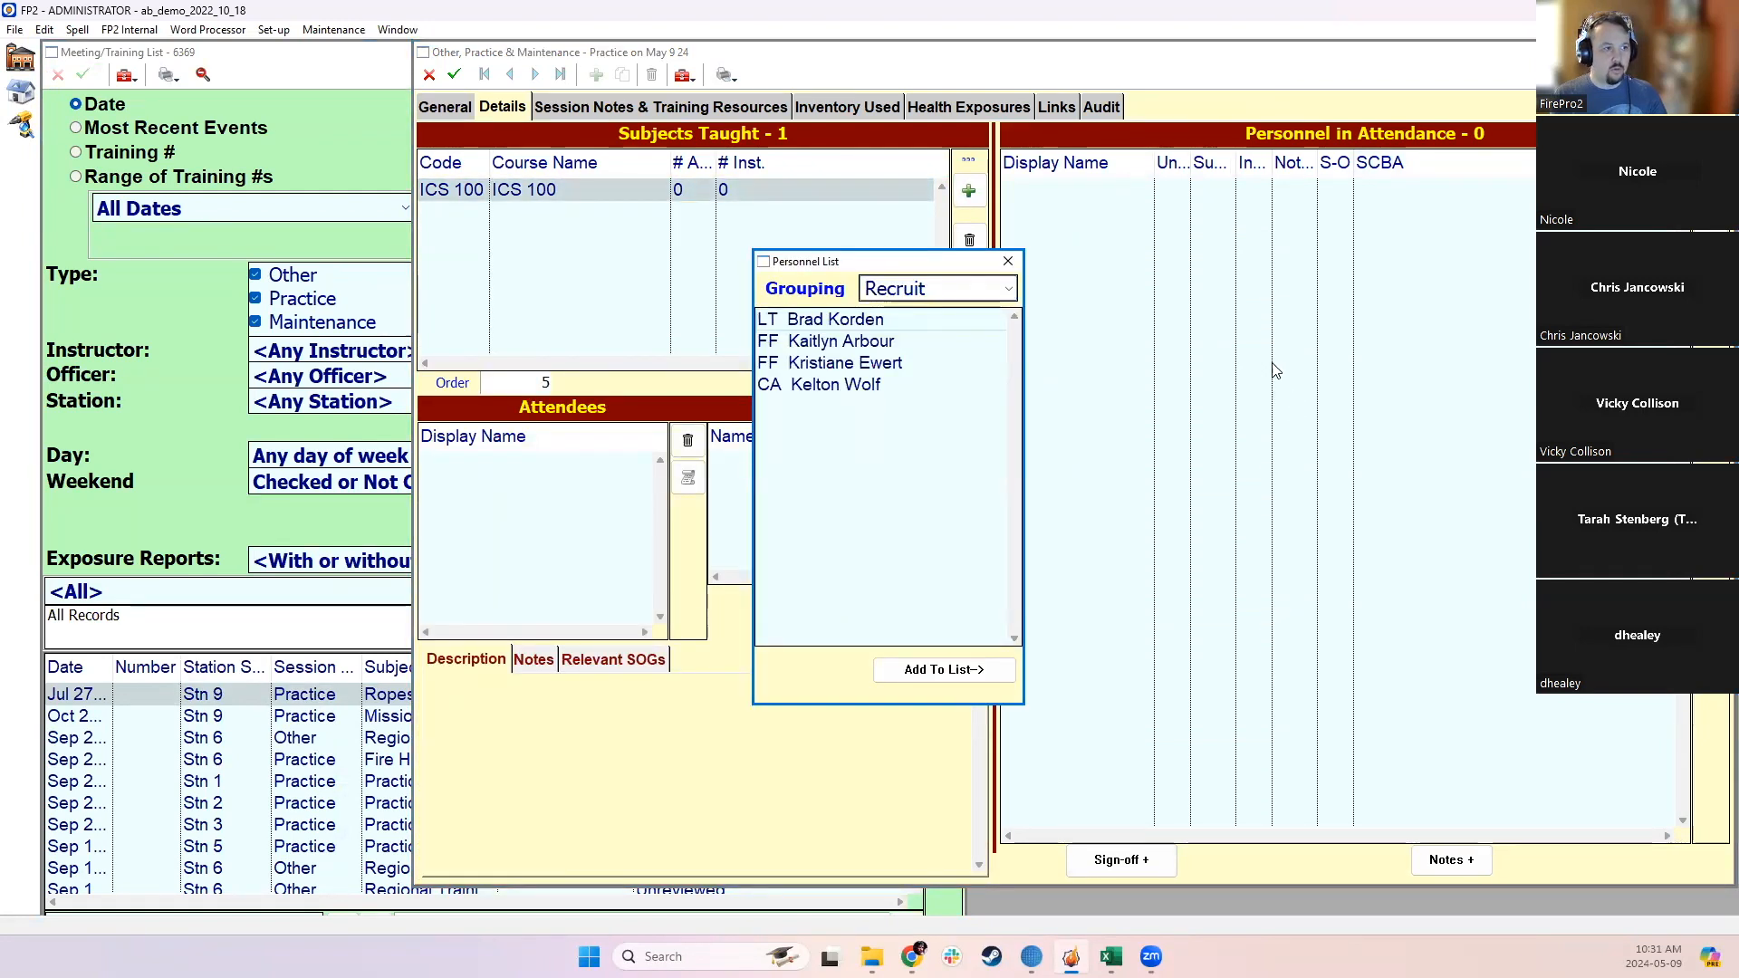
double_click(820, 363)
click(1009, 261)
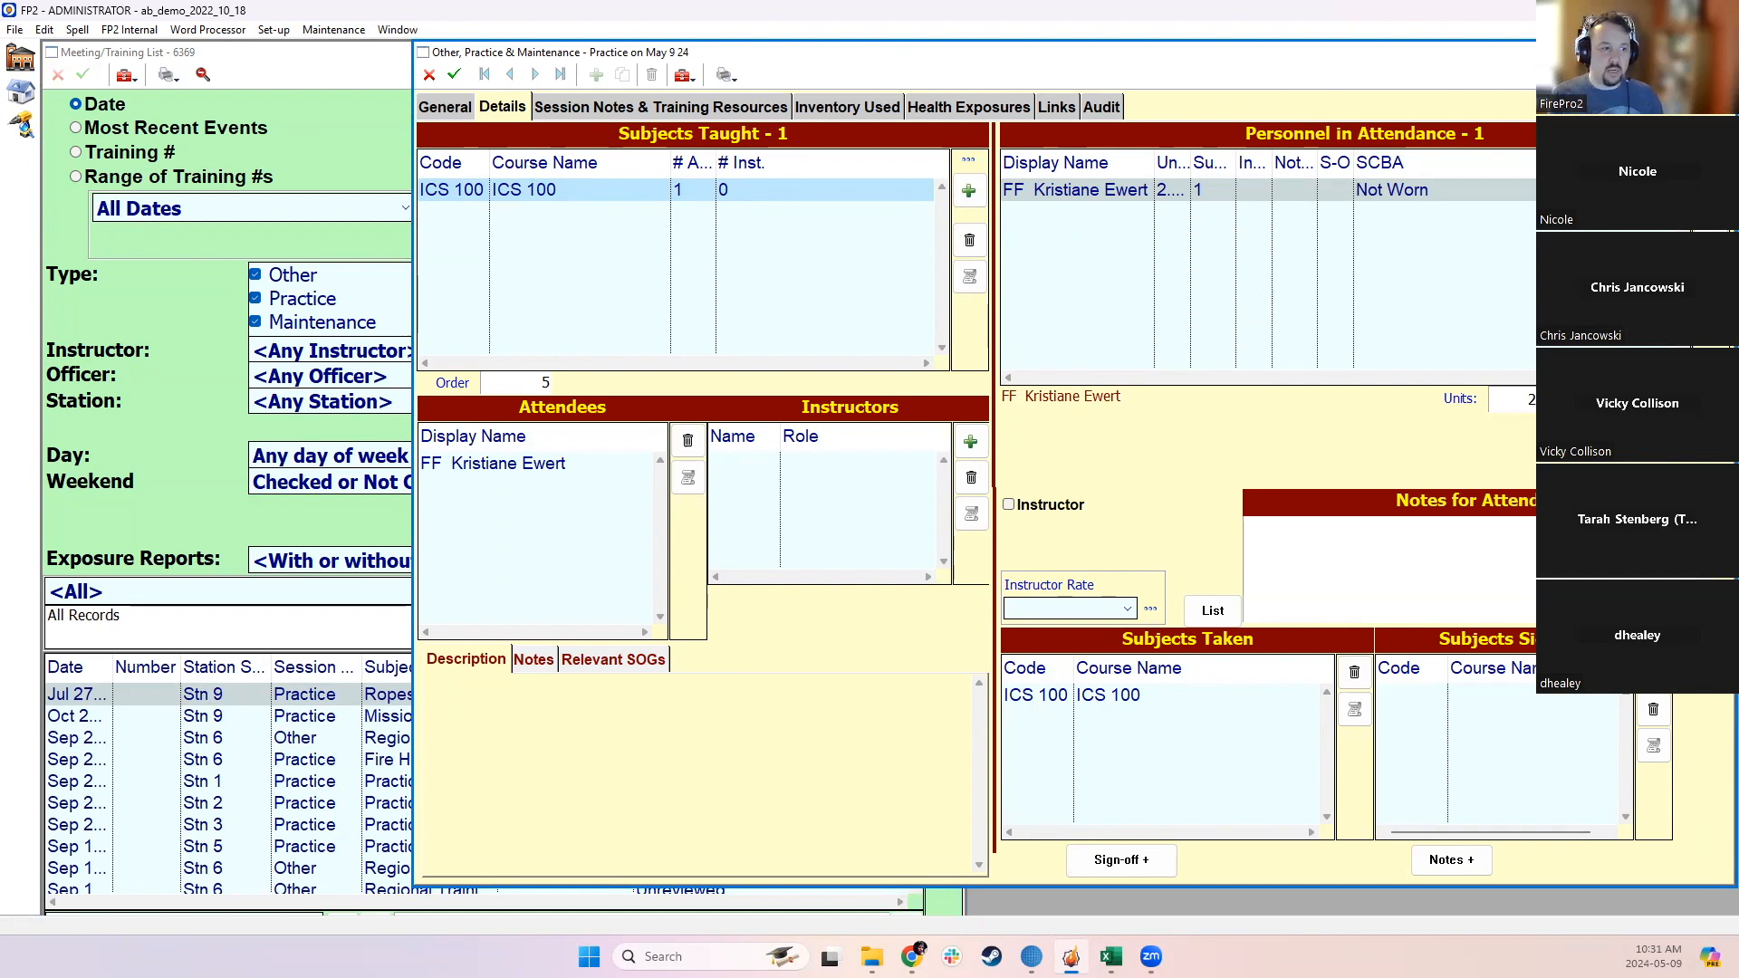
drag(682, 192, 1473, 700)
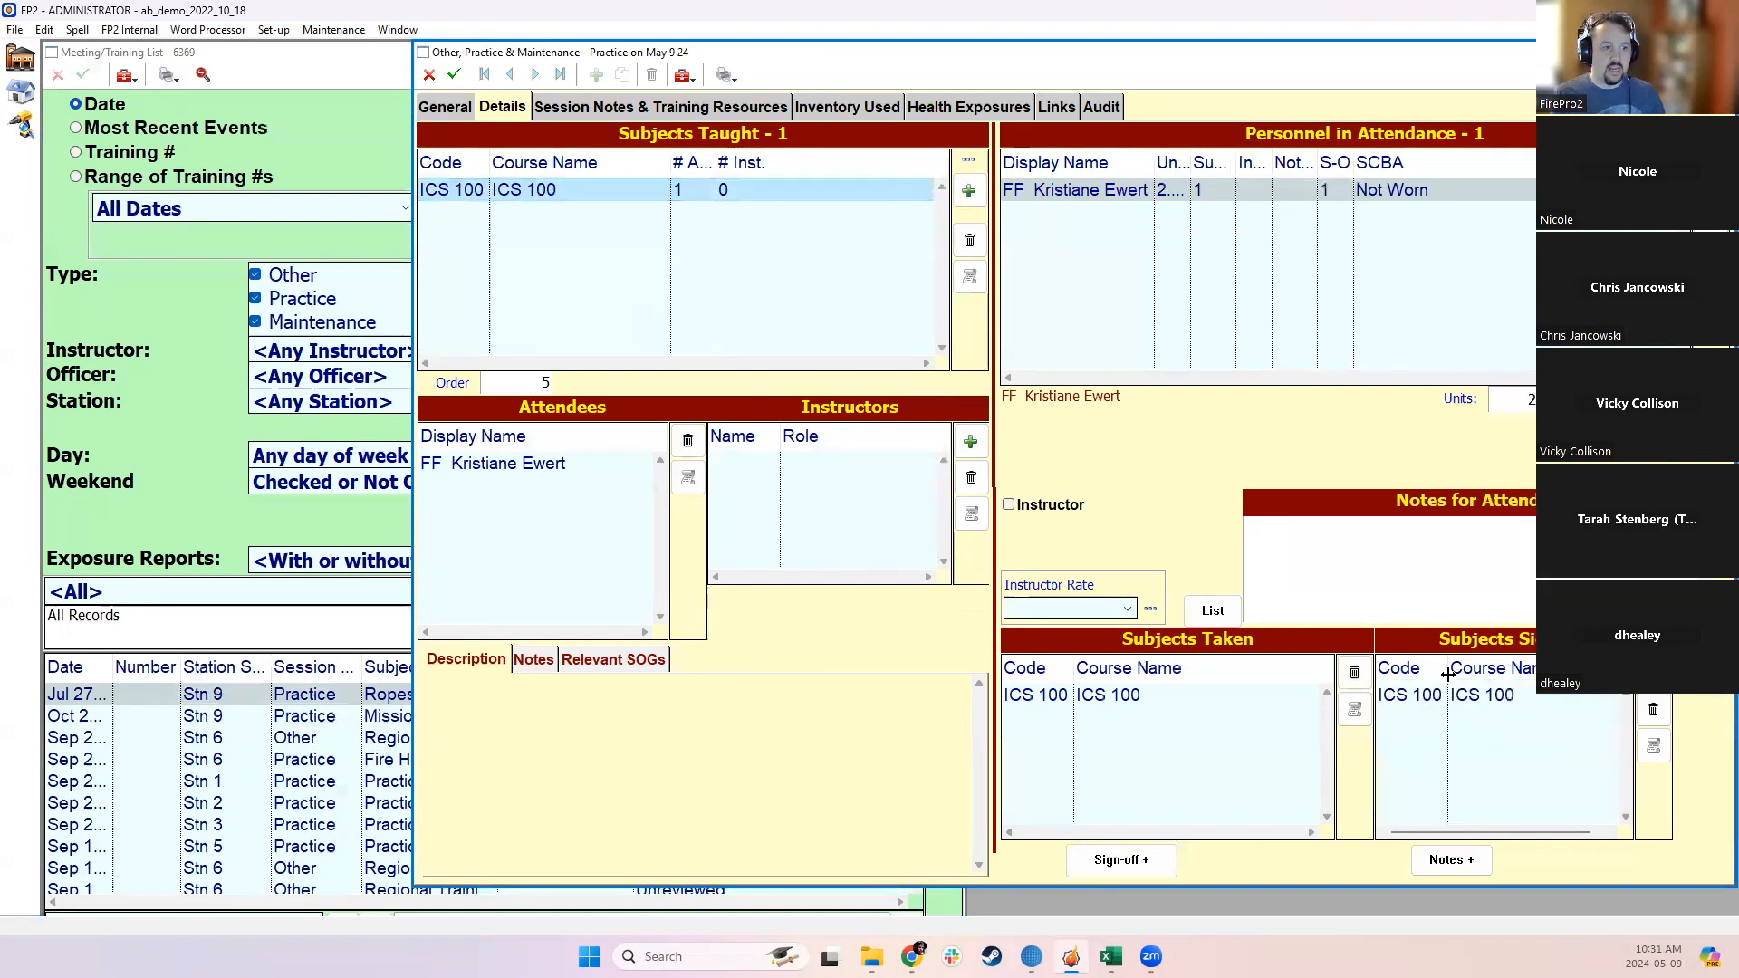
click(454, 74)
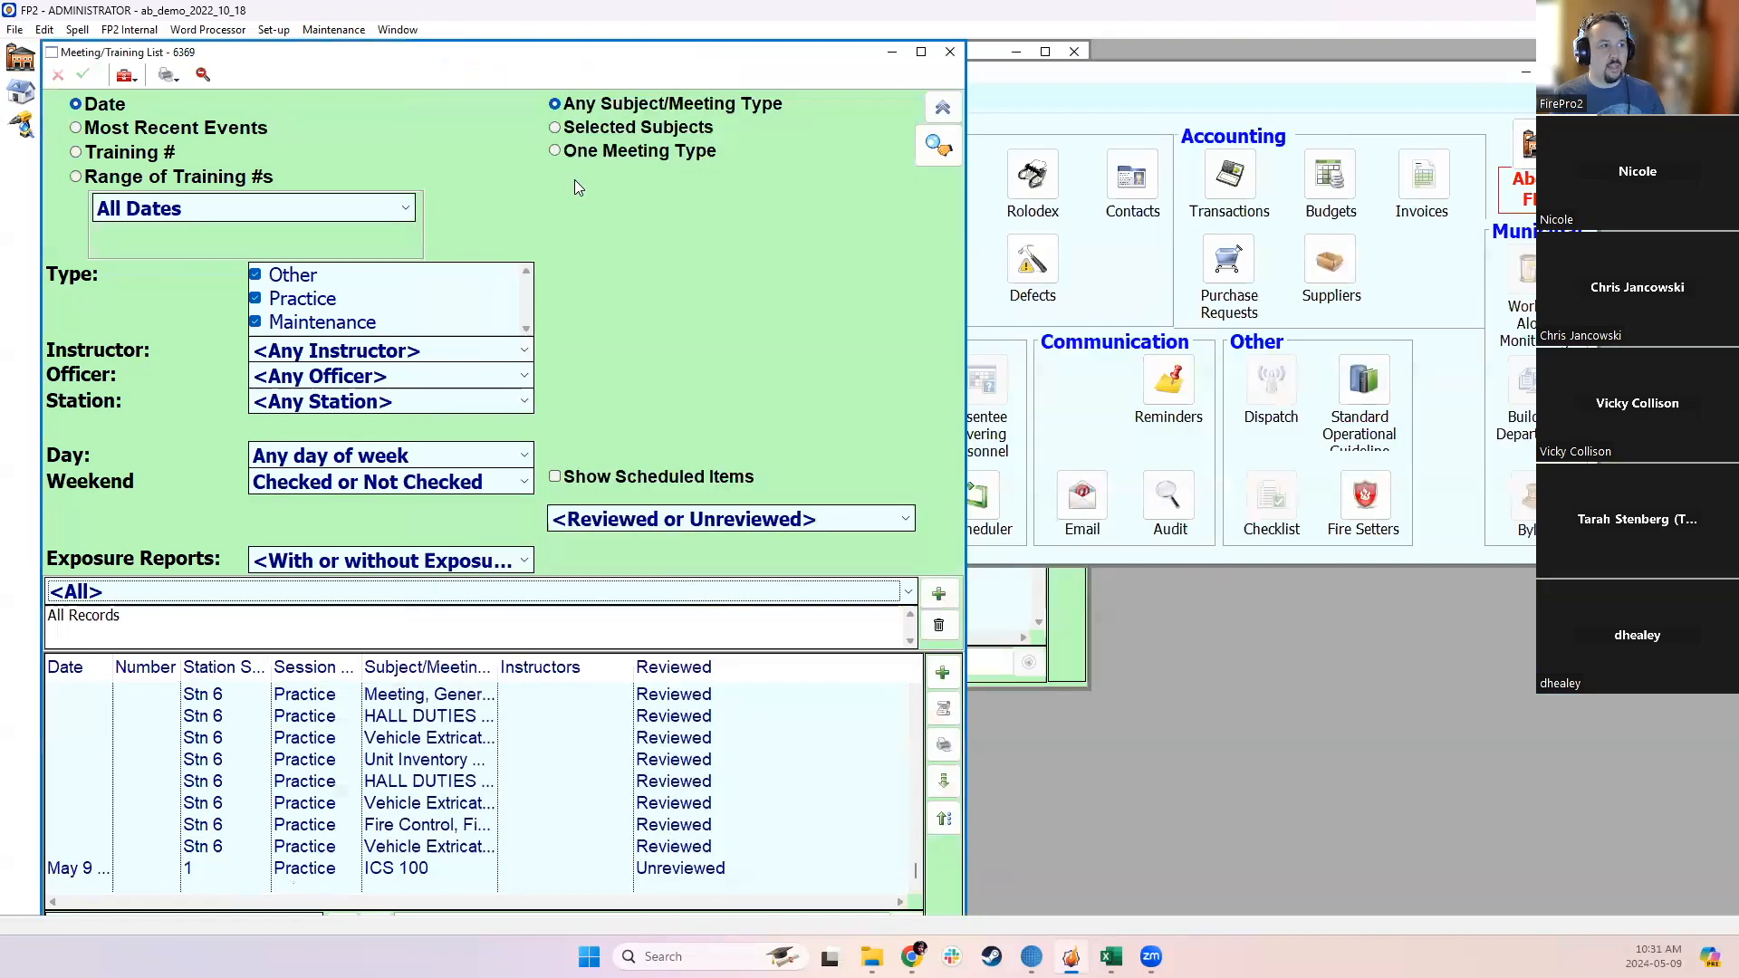
Step: Open the personnel list and filter it to in-service members of the Recruit group
click(1100, 401)
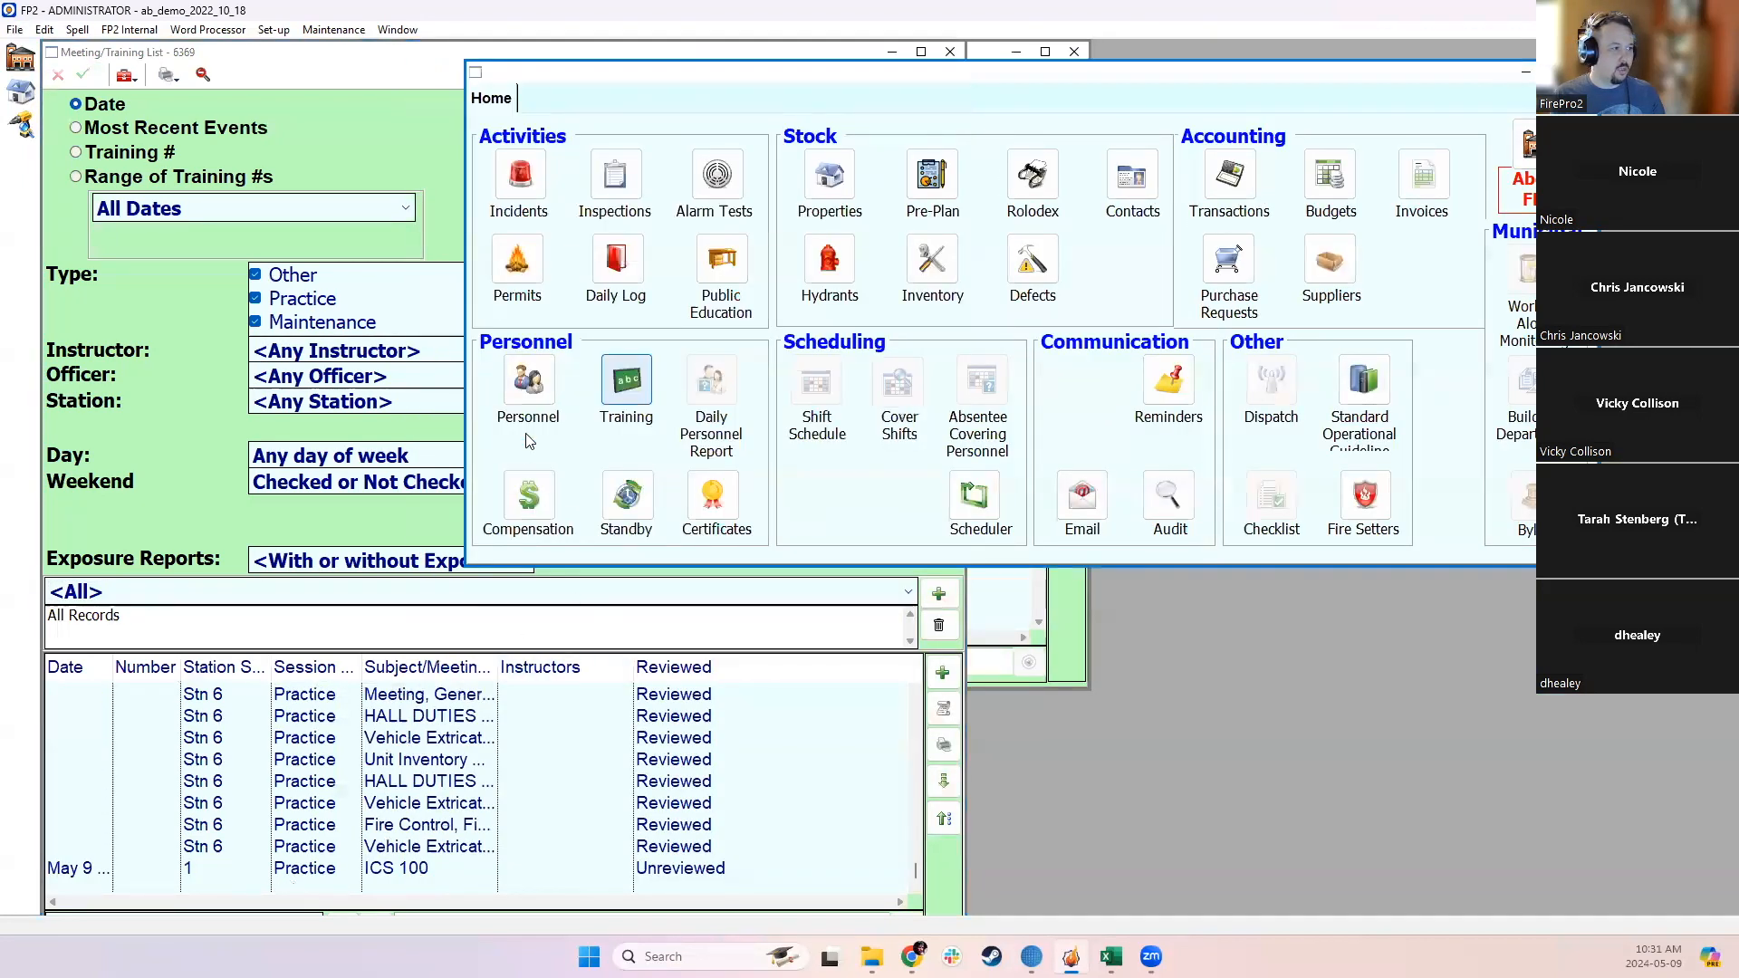
click(541, 399)
click(279, 422)
click(283, 470)
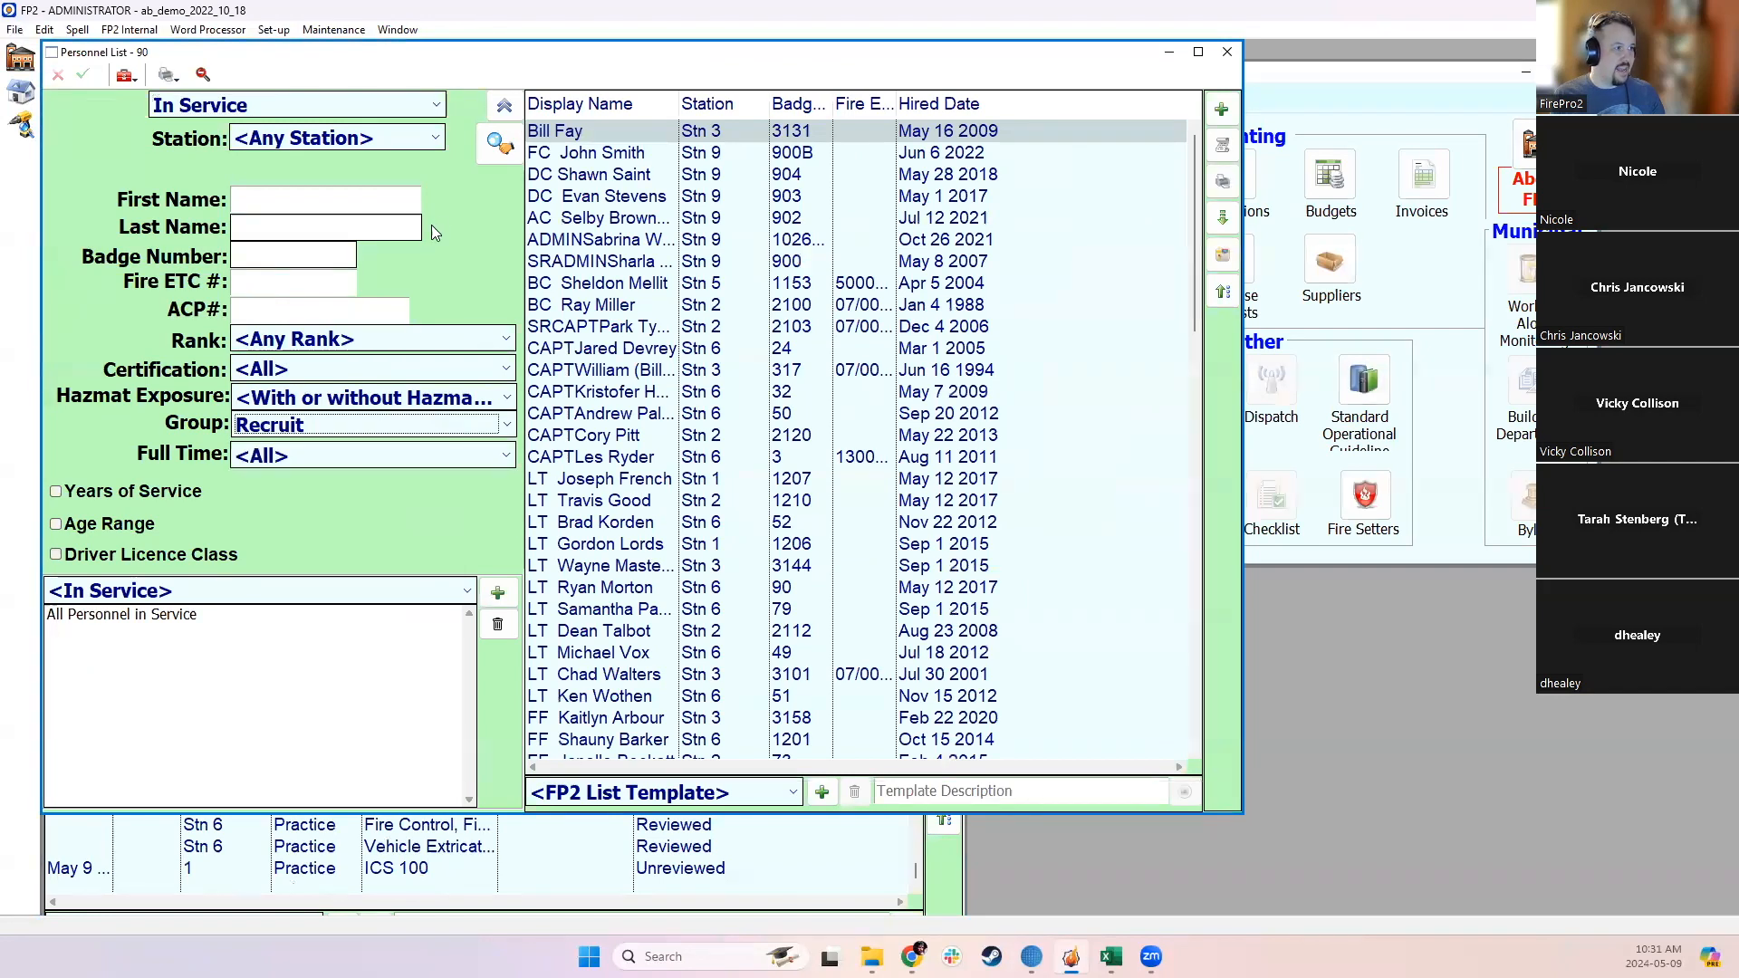
click(508, 150)
Step: Open the signed-off firefighter's record and show the New Certificate entry among their attendance certificates
click(577, 178)
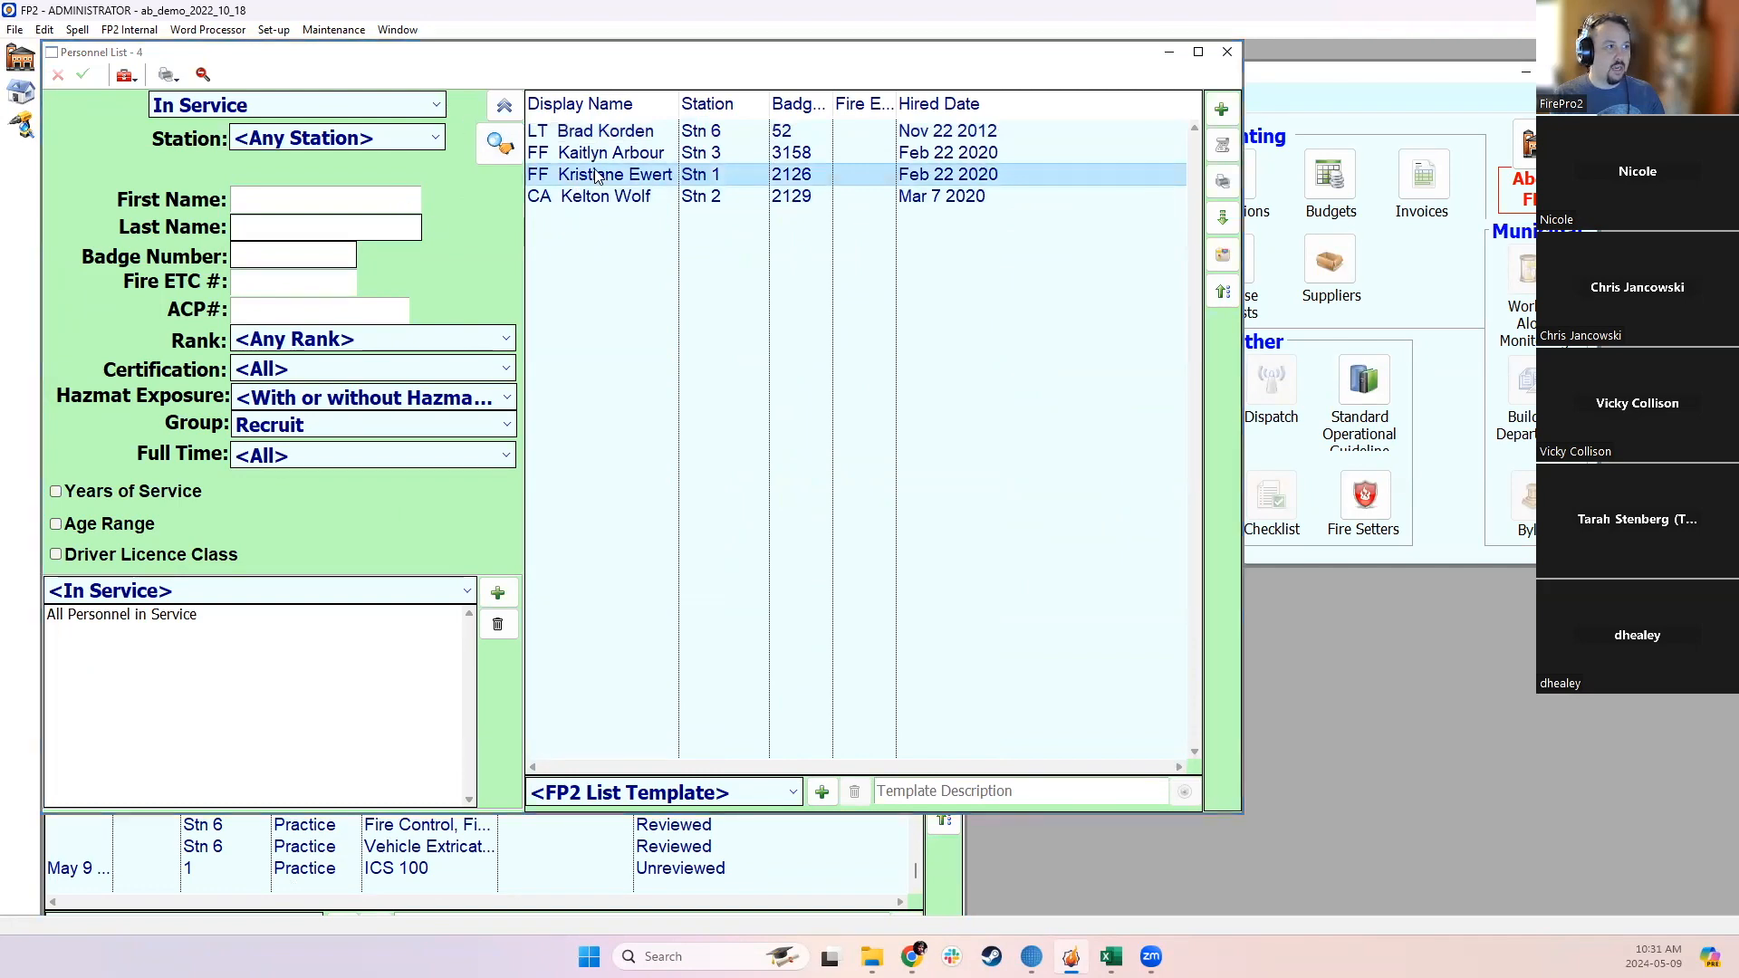
double_click(591, 174)
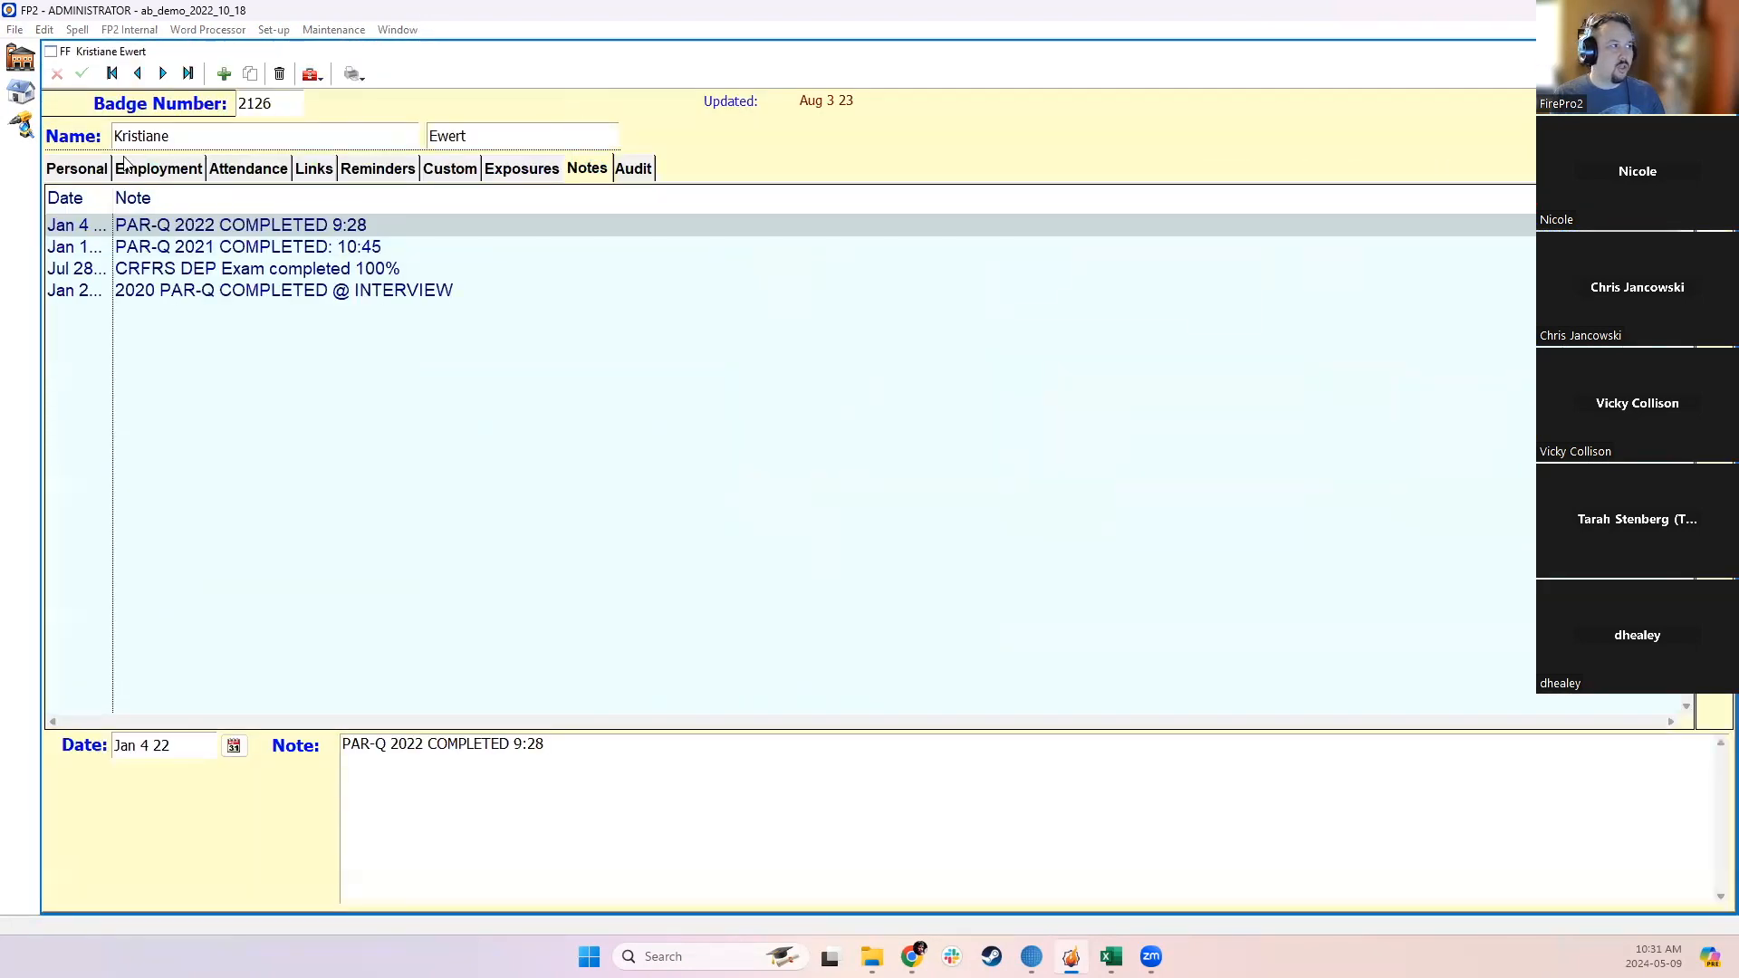
click(243, 172)
click(385, 201)
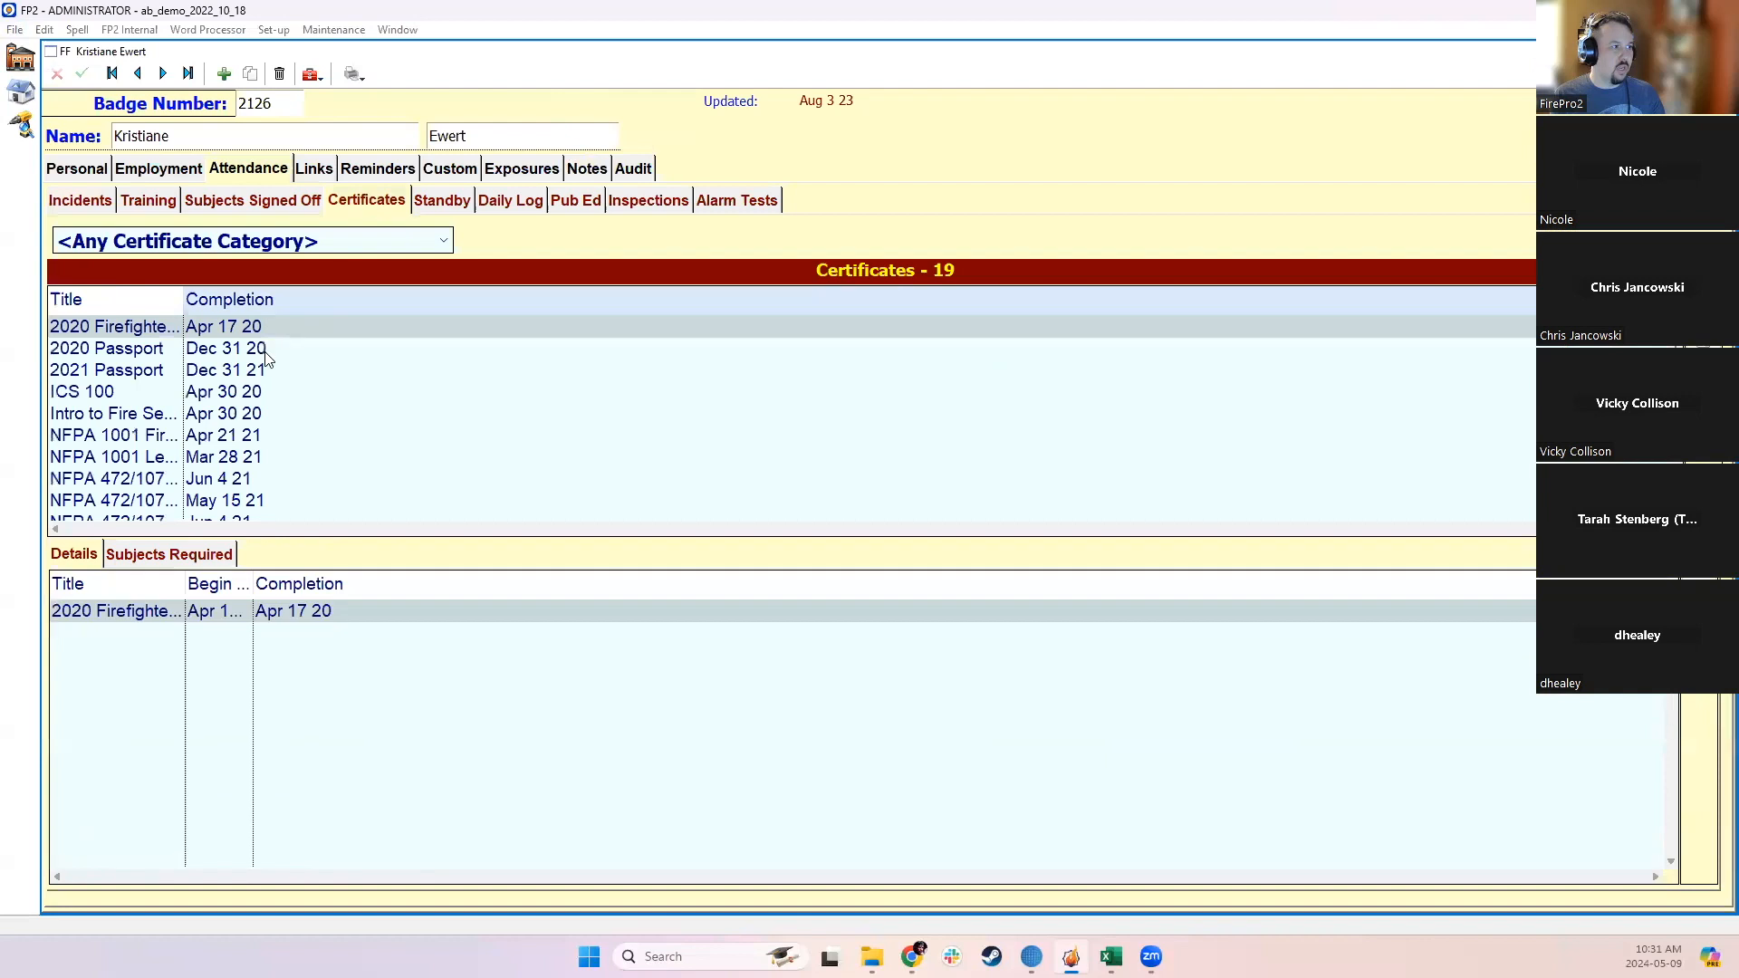
scroll(191, 344, down, 3)
click(180, 328)
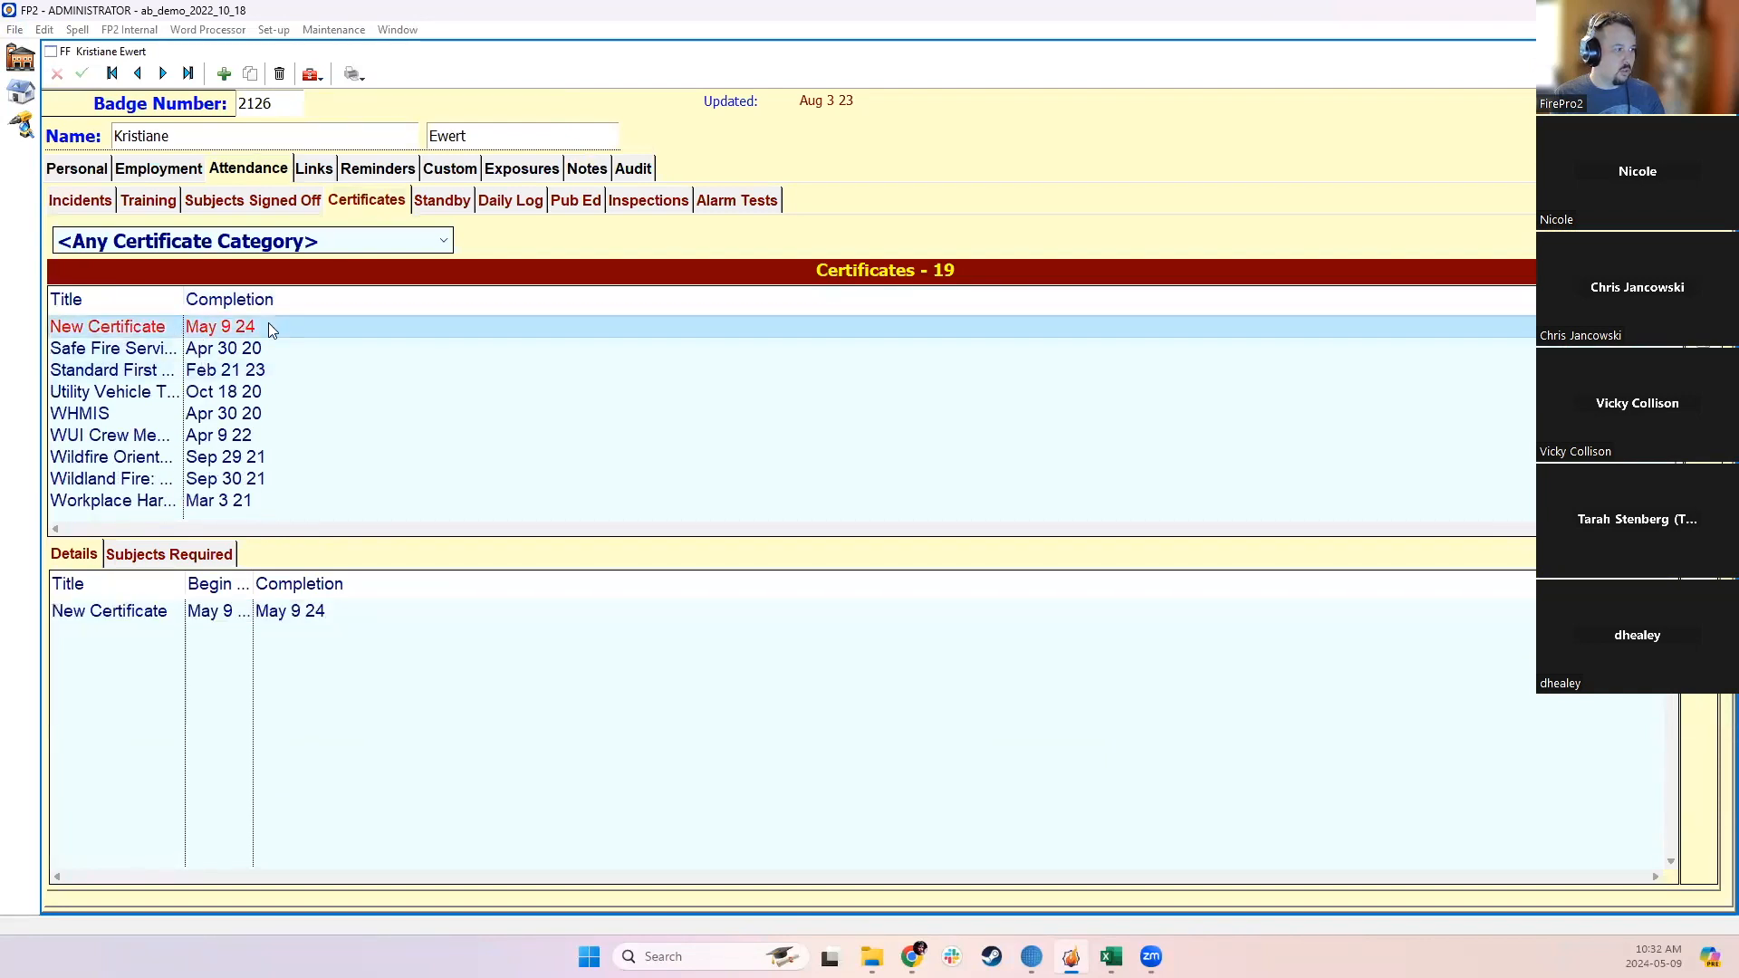
Step: Examine the New Certificate's required subjects and completion details, compare it with the other certificates, and close the personnel record
click(171, 554)
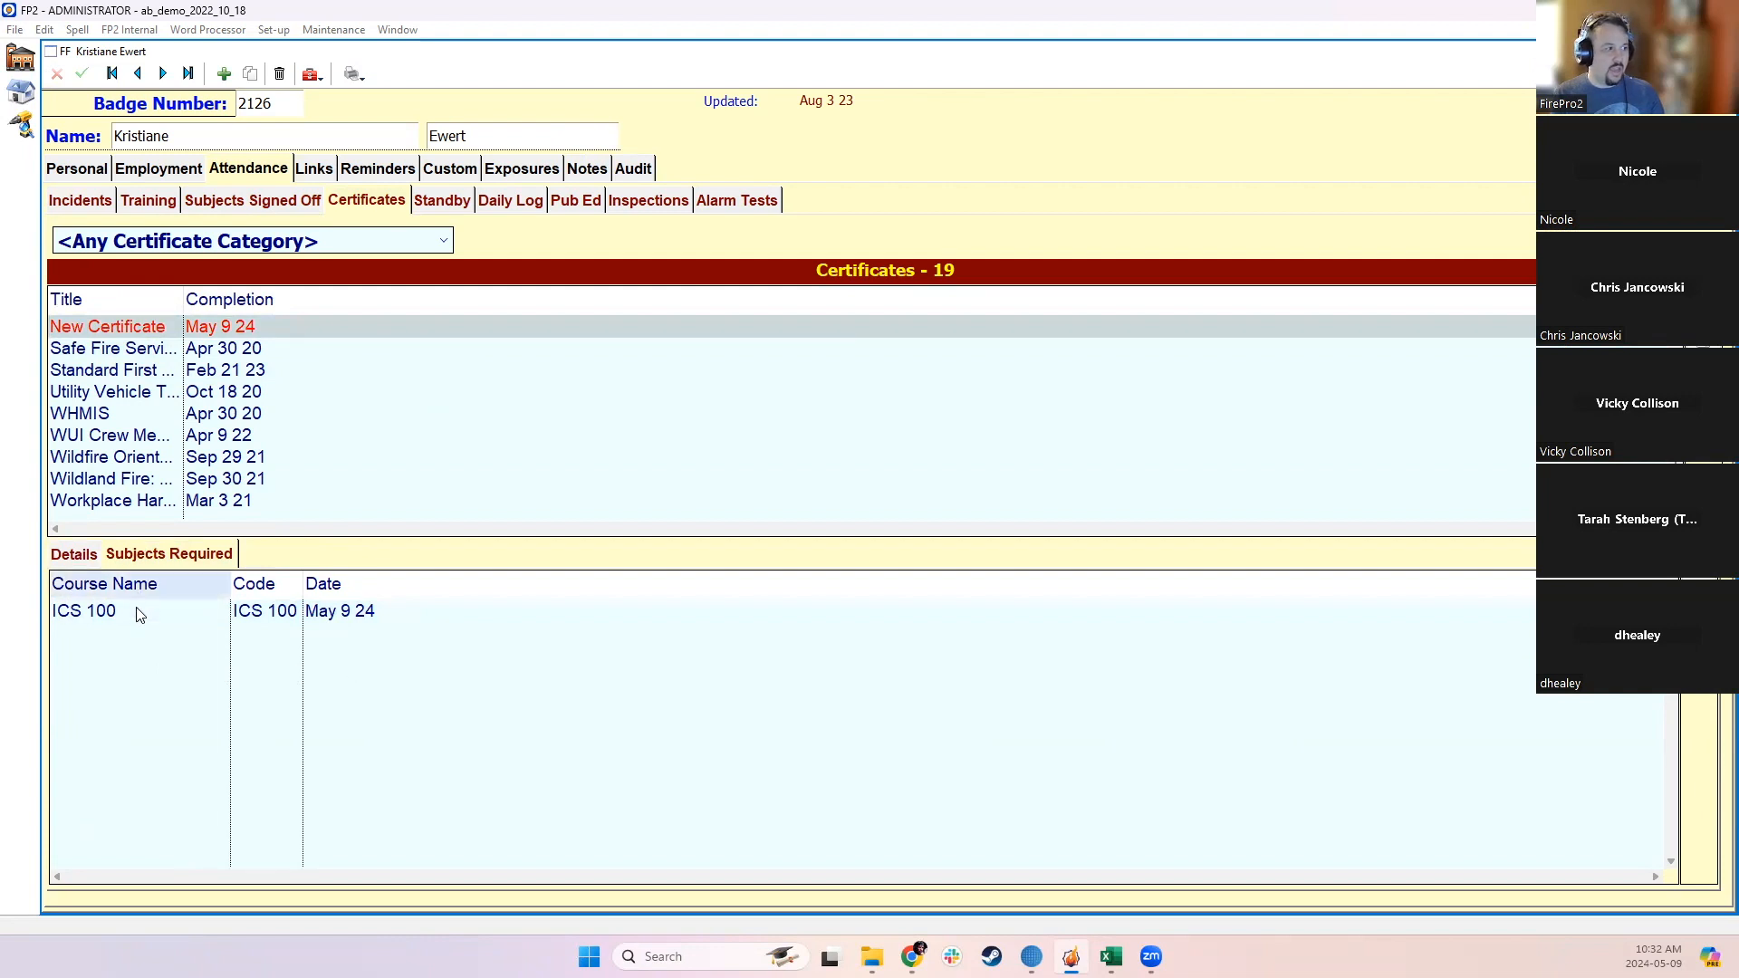
click(73, 556)
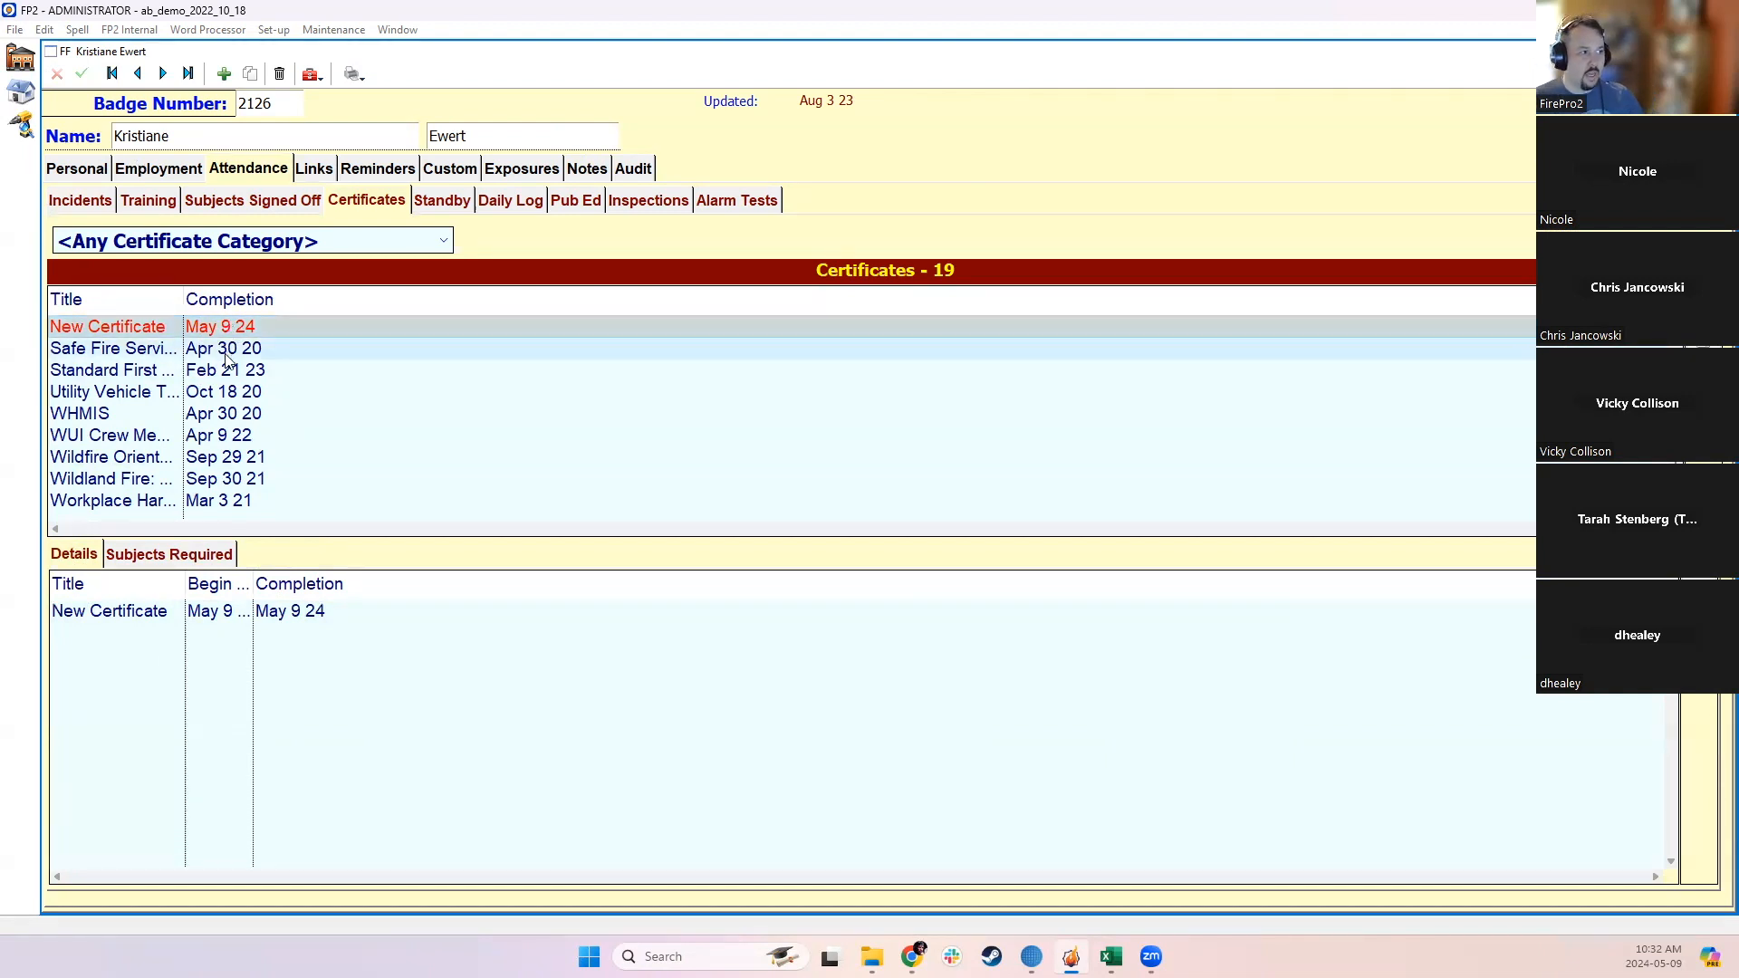
scroll(234, 353, up, 1)
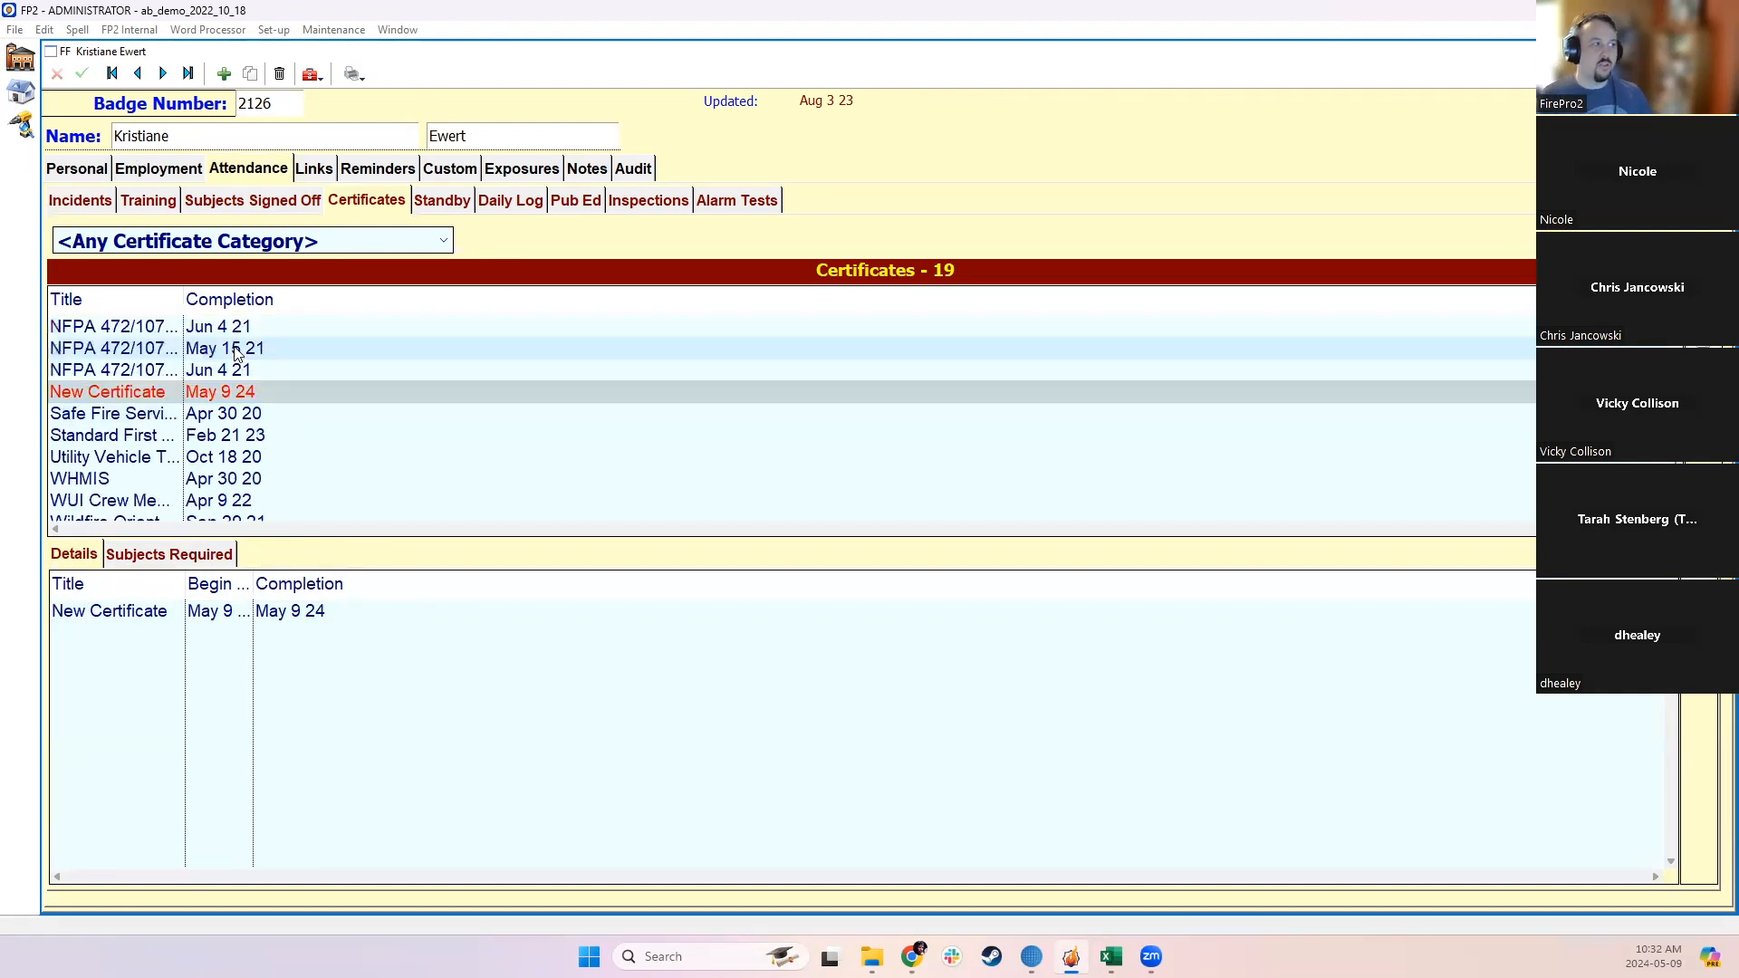
click(208, 554)
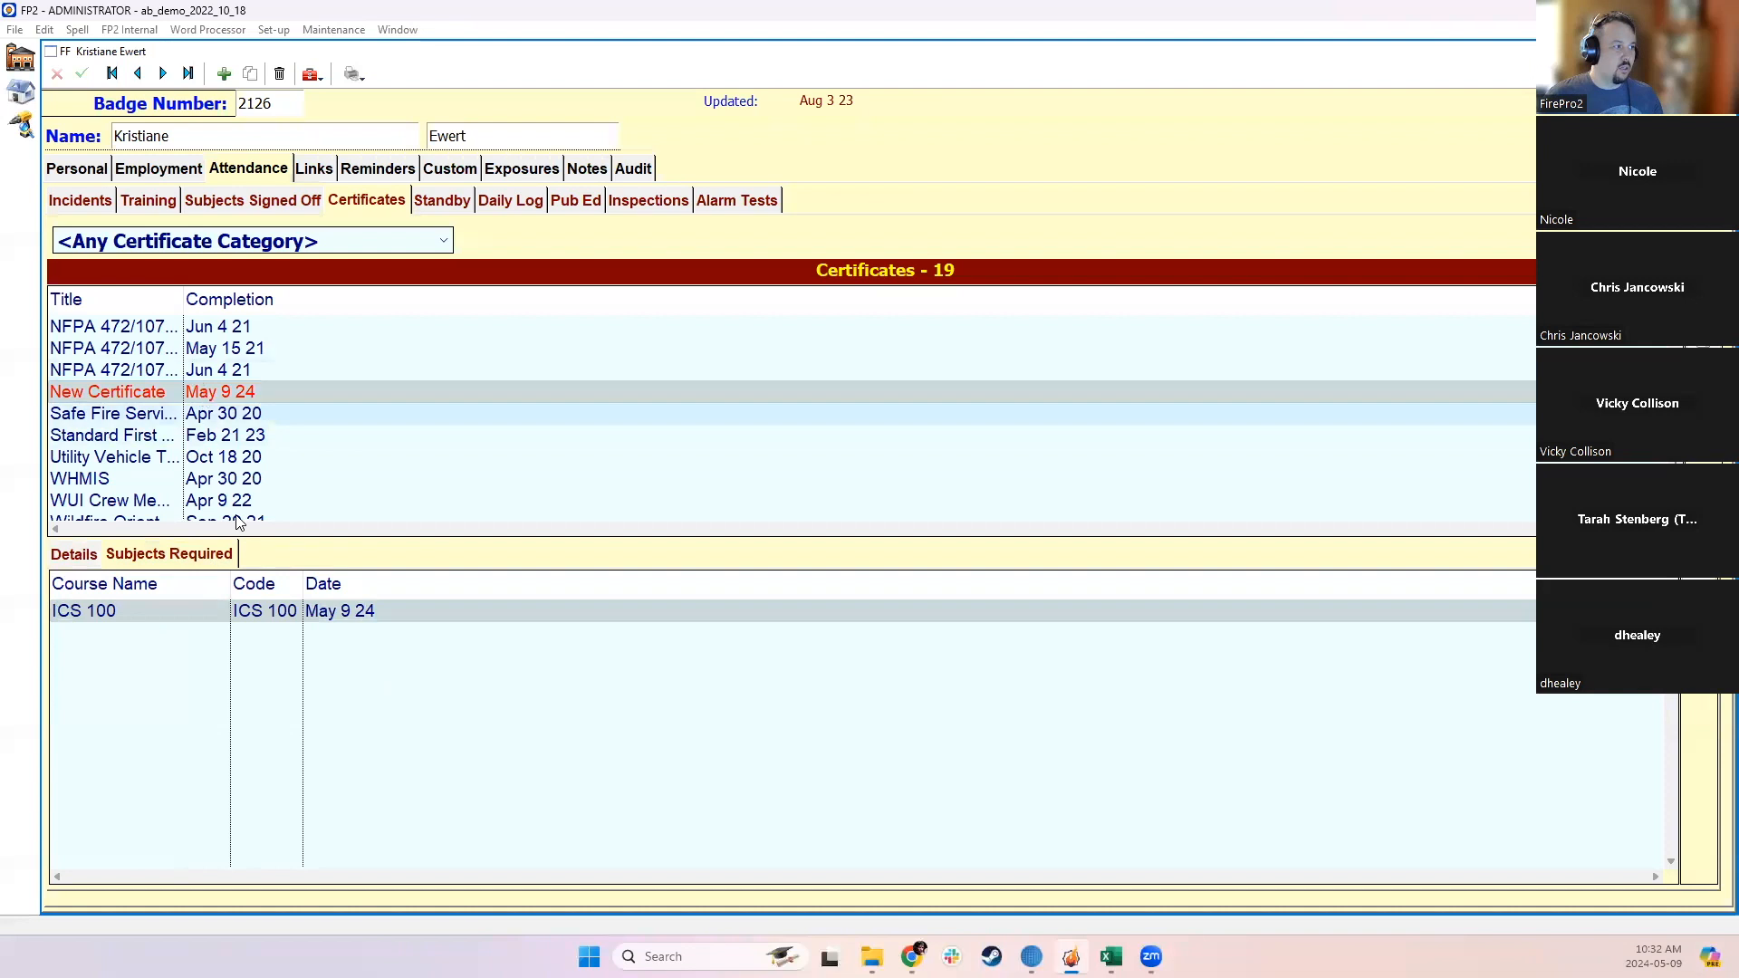
click(405, 634)
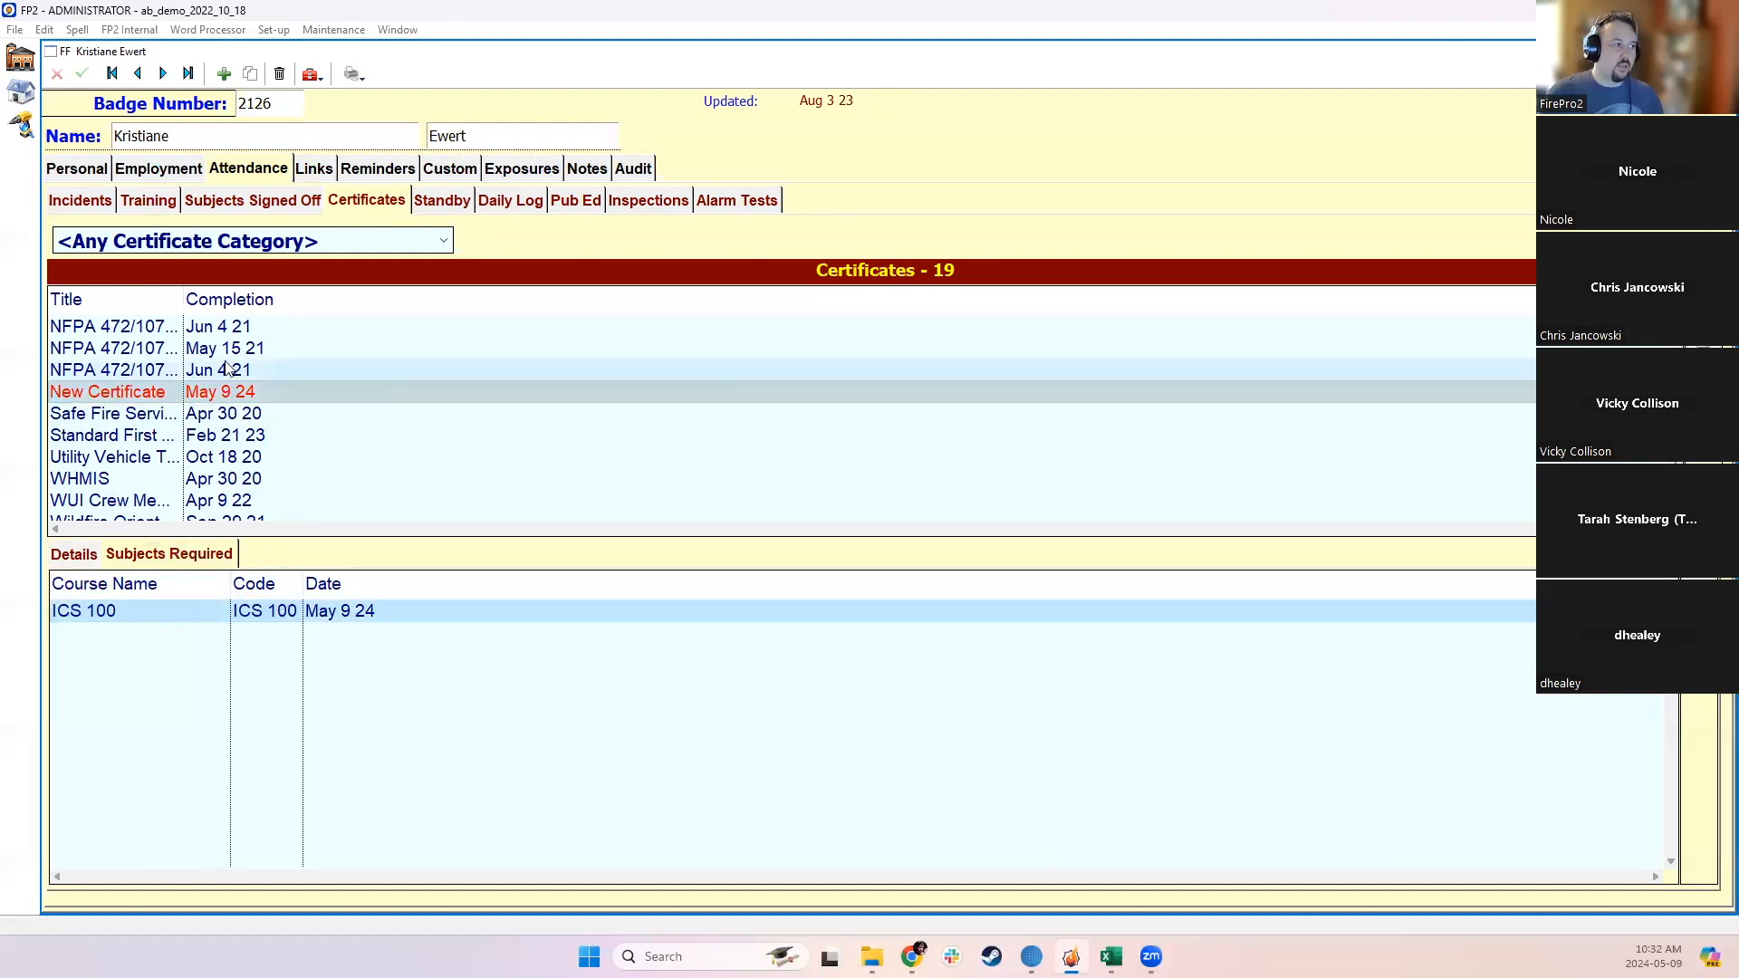
scroll(225, 367, up, 3)
scroll(221, 369, down, 4)
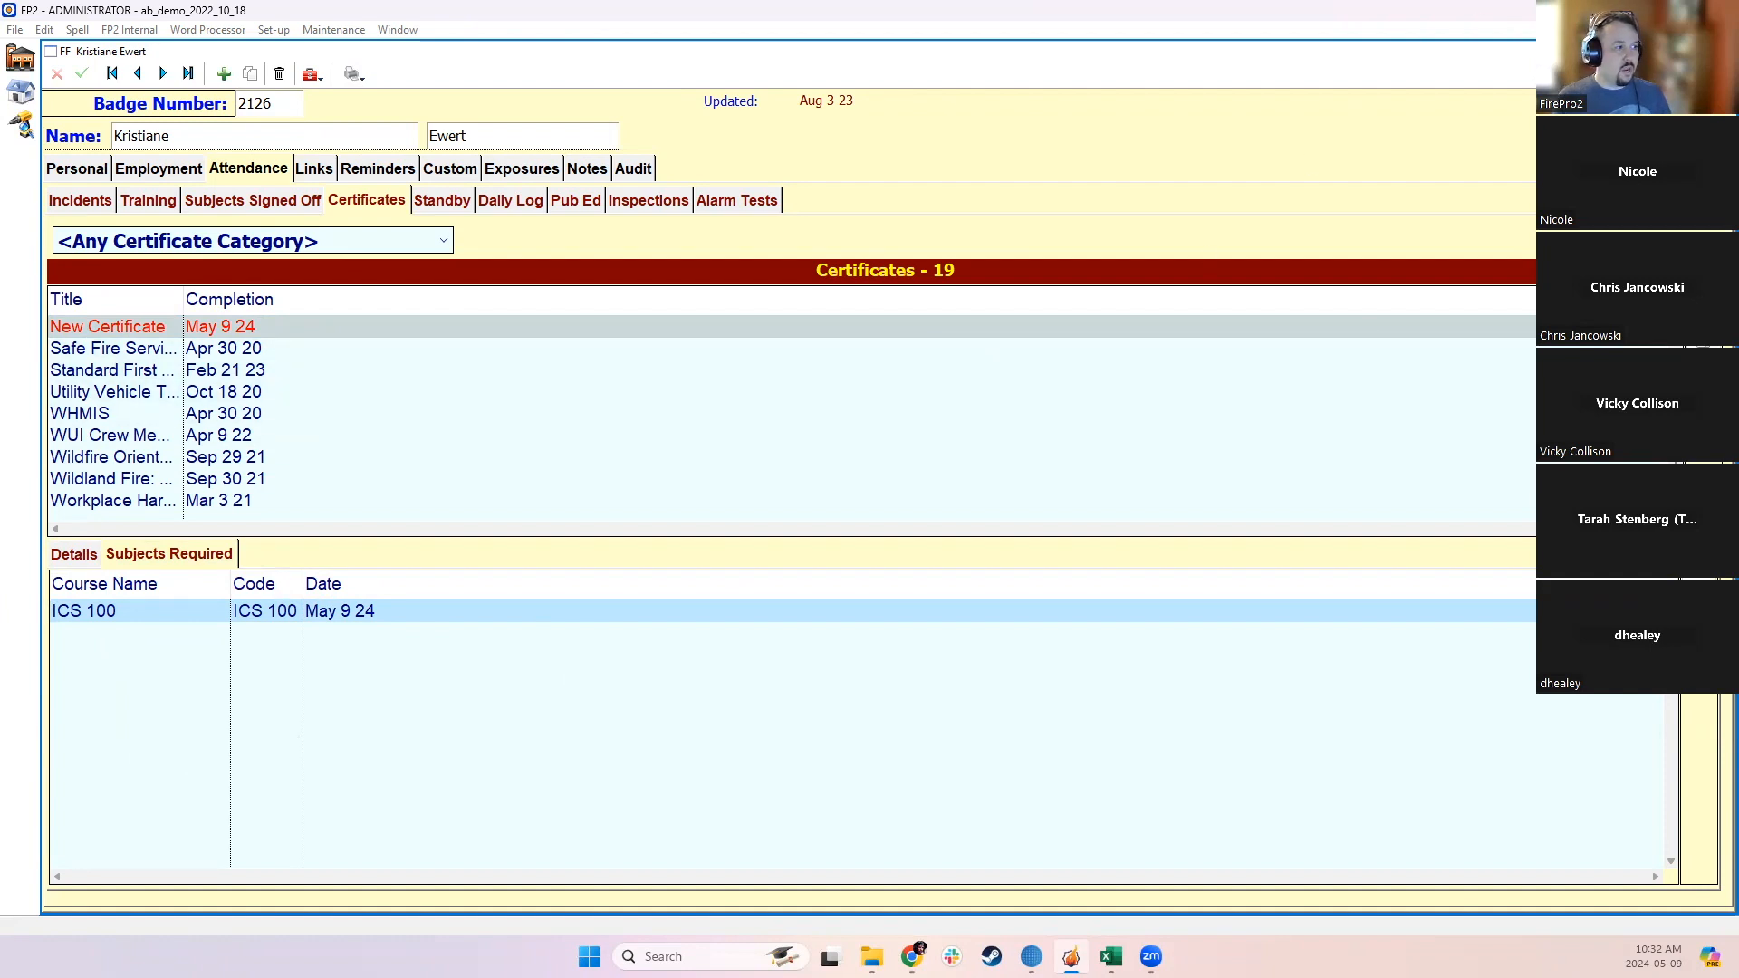
click(1721, 52)
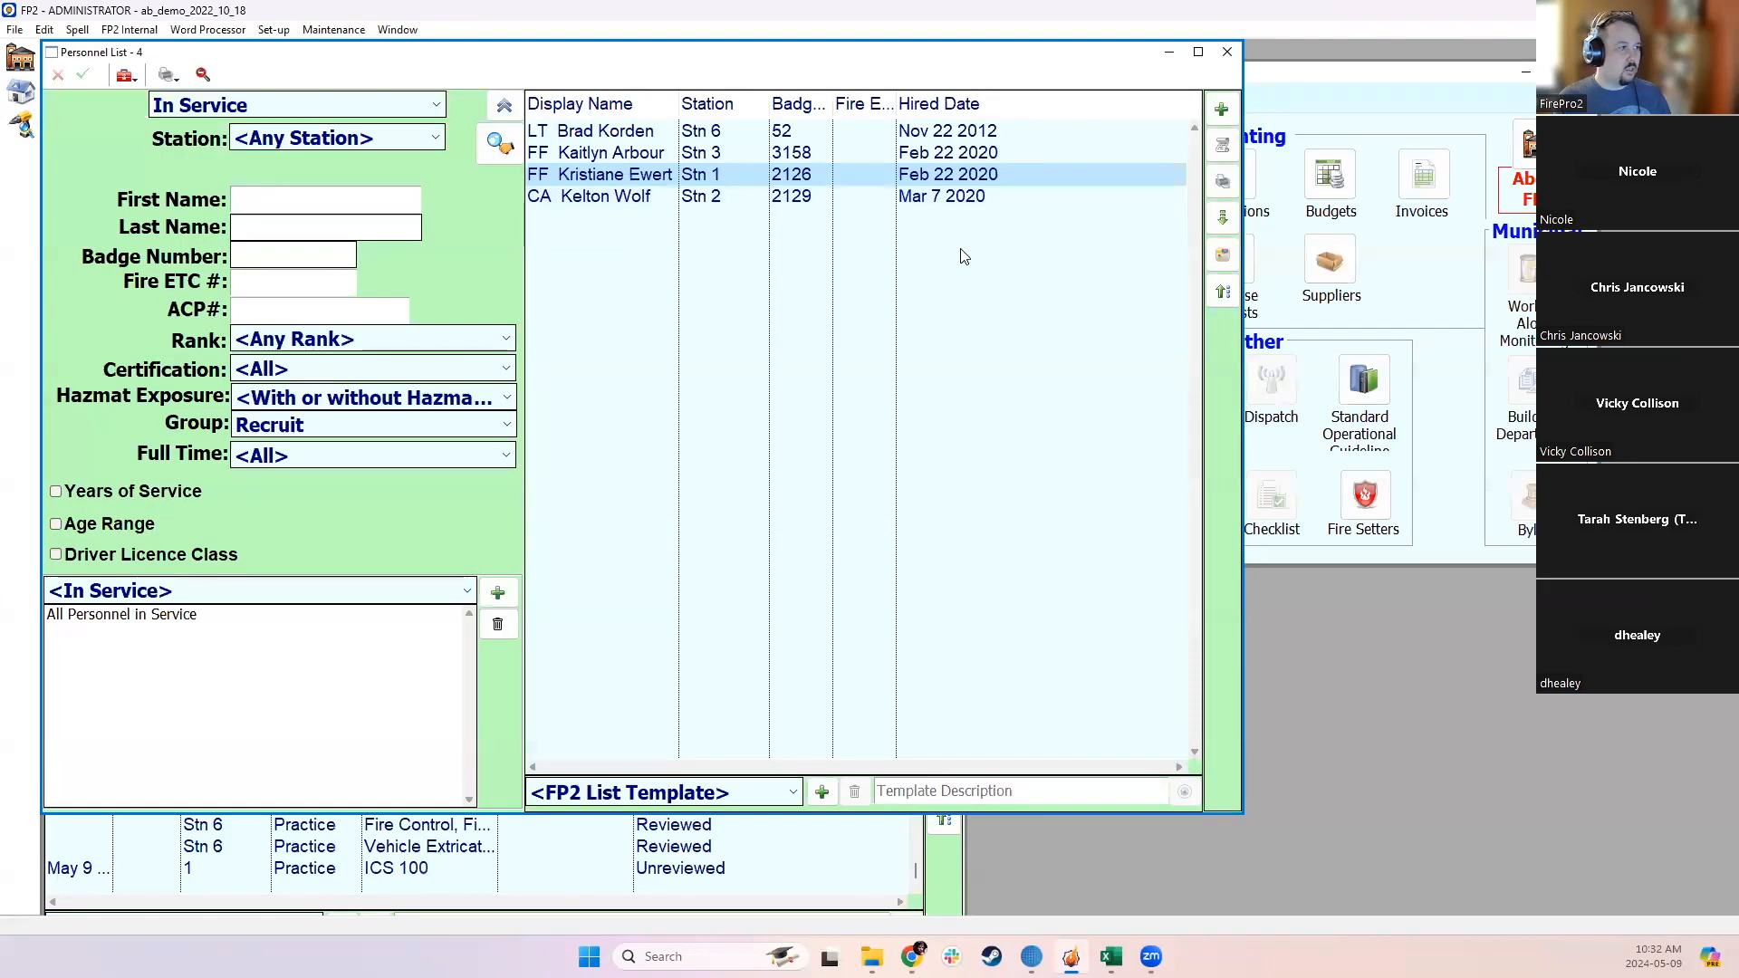
Step: Preview the Required Subjects Status certificate report for everyone in the filtered personnel list
click(1229, 195)
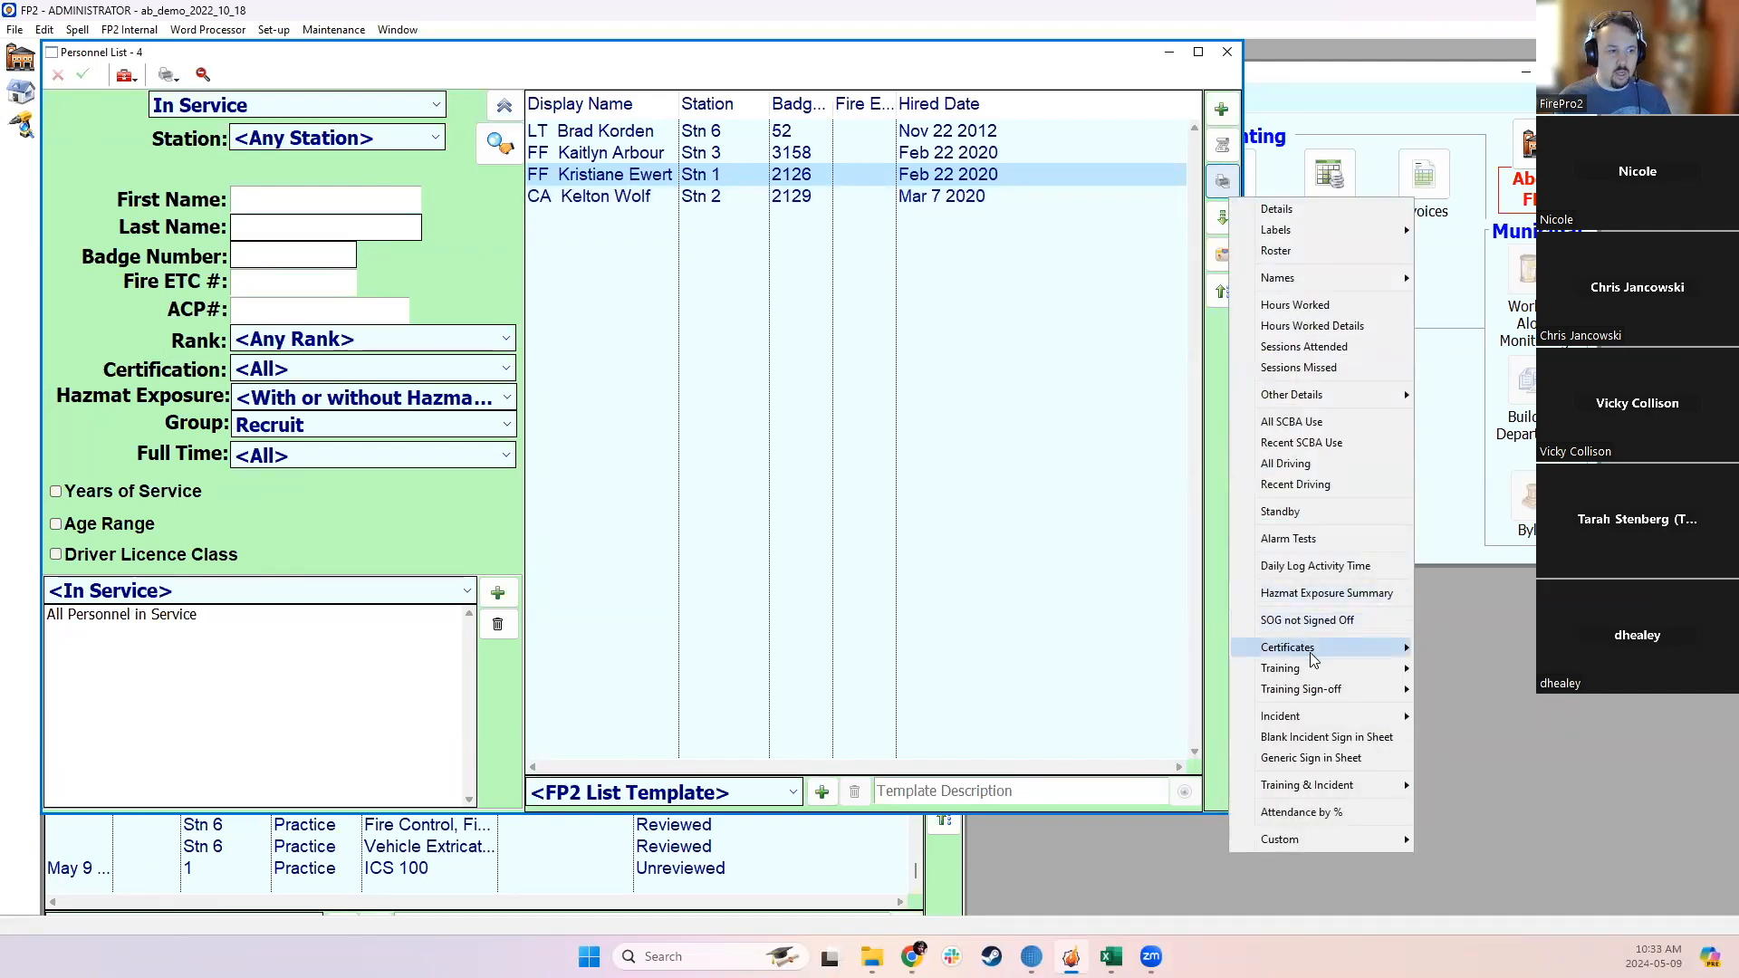
mouse_move(1314, 649)
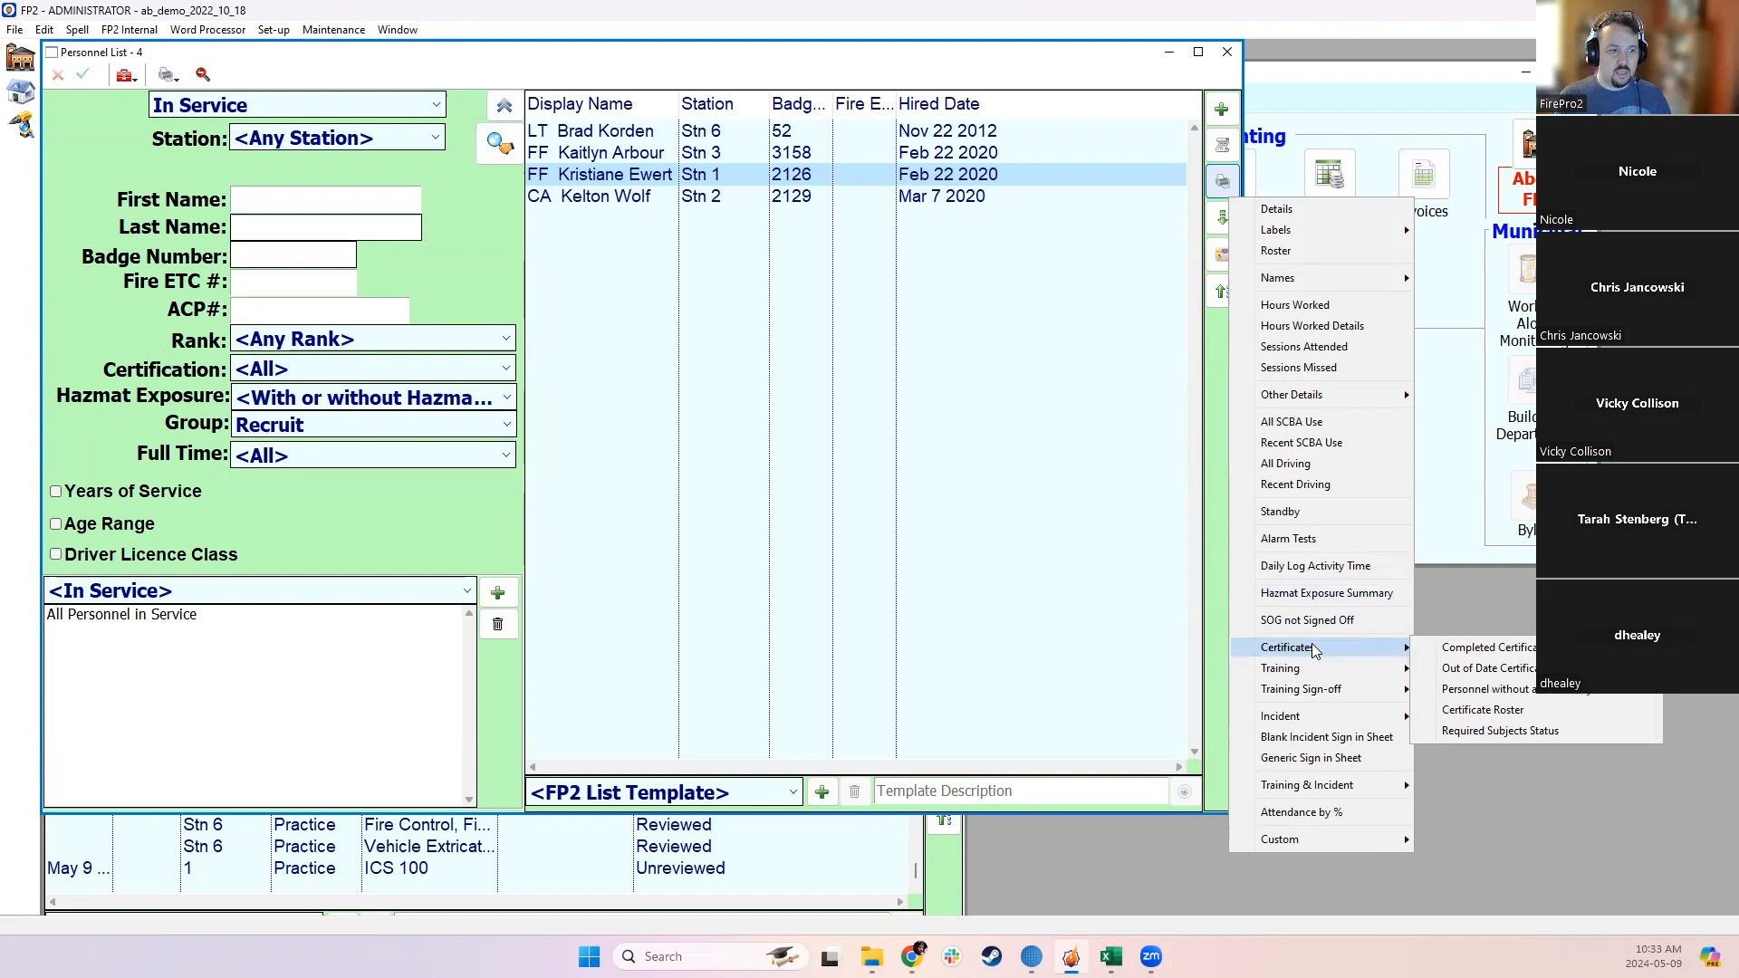
click(1526, 733)
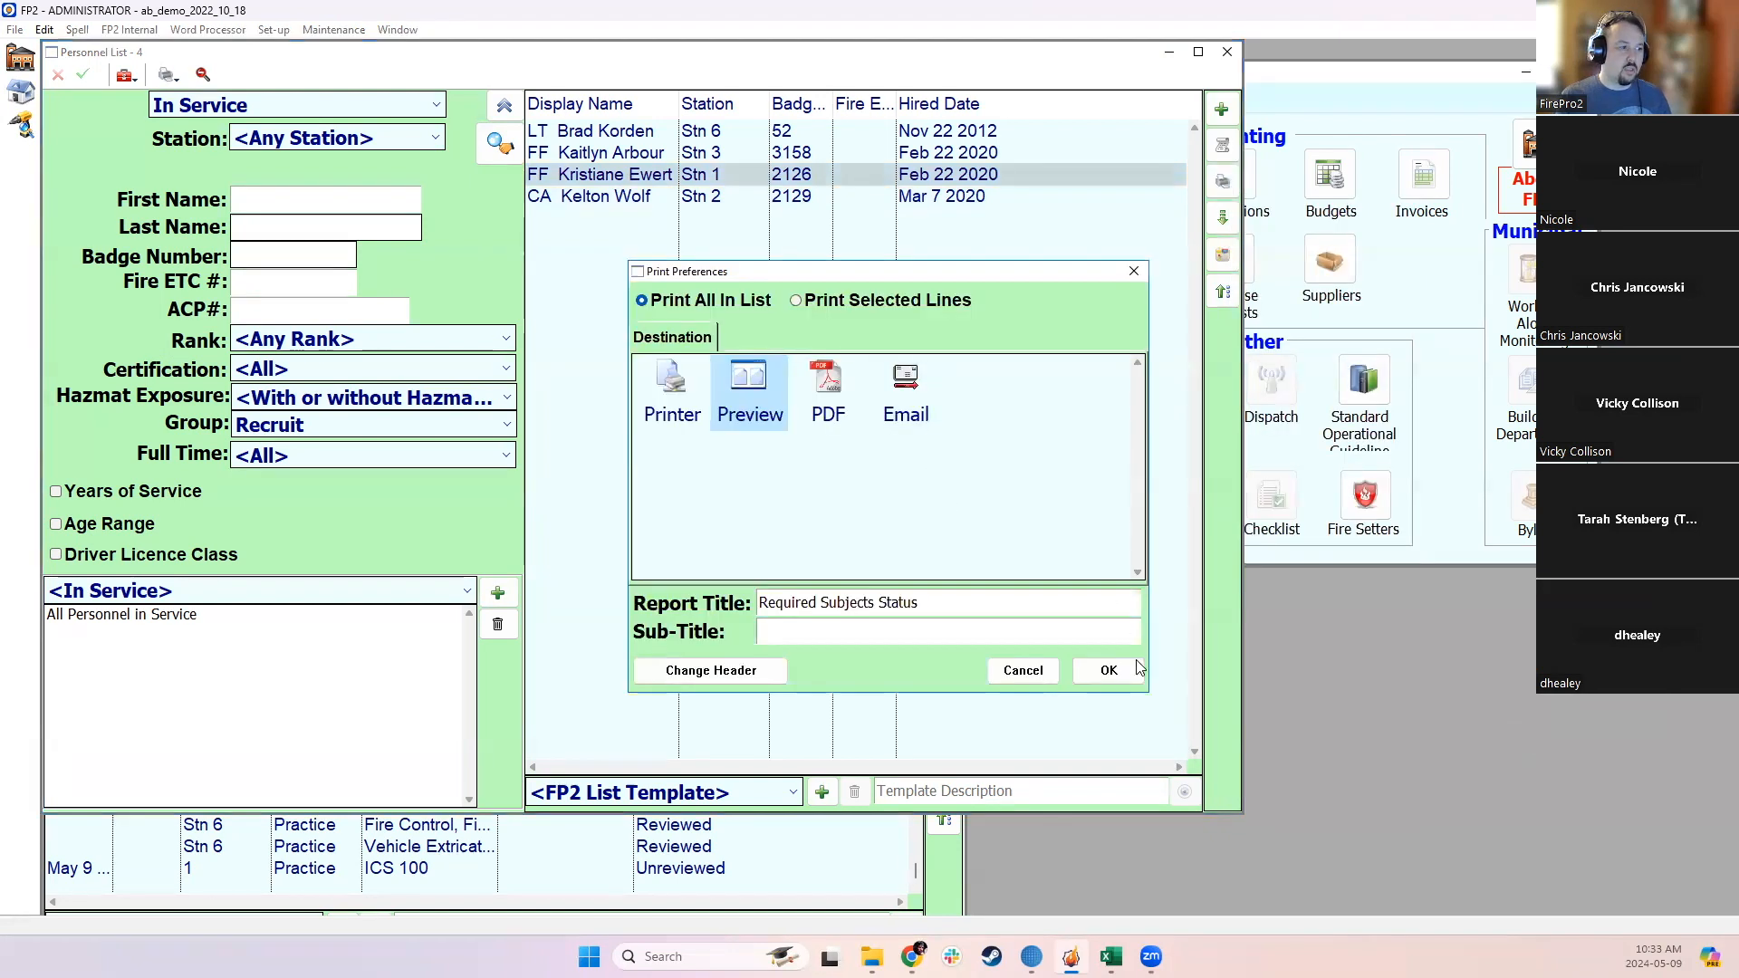
click(1110, 671)
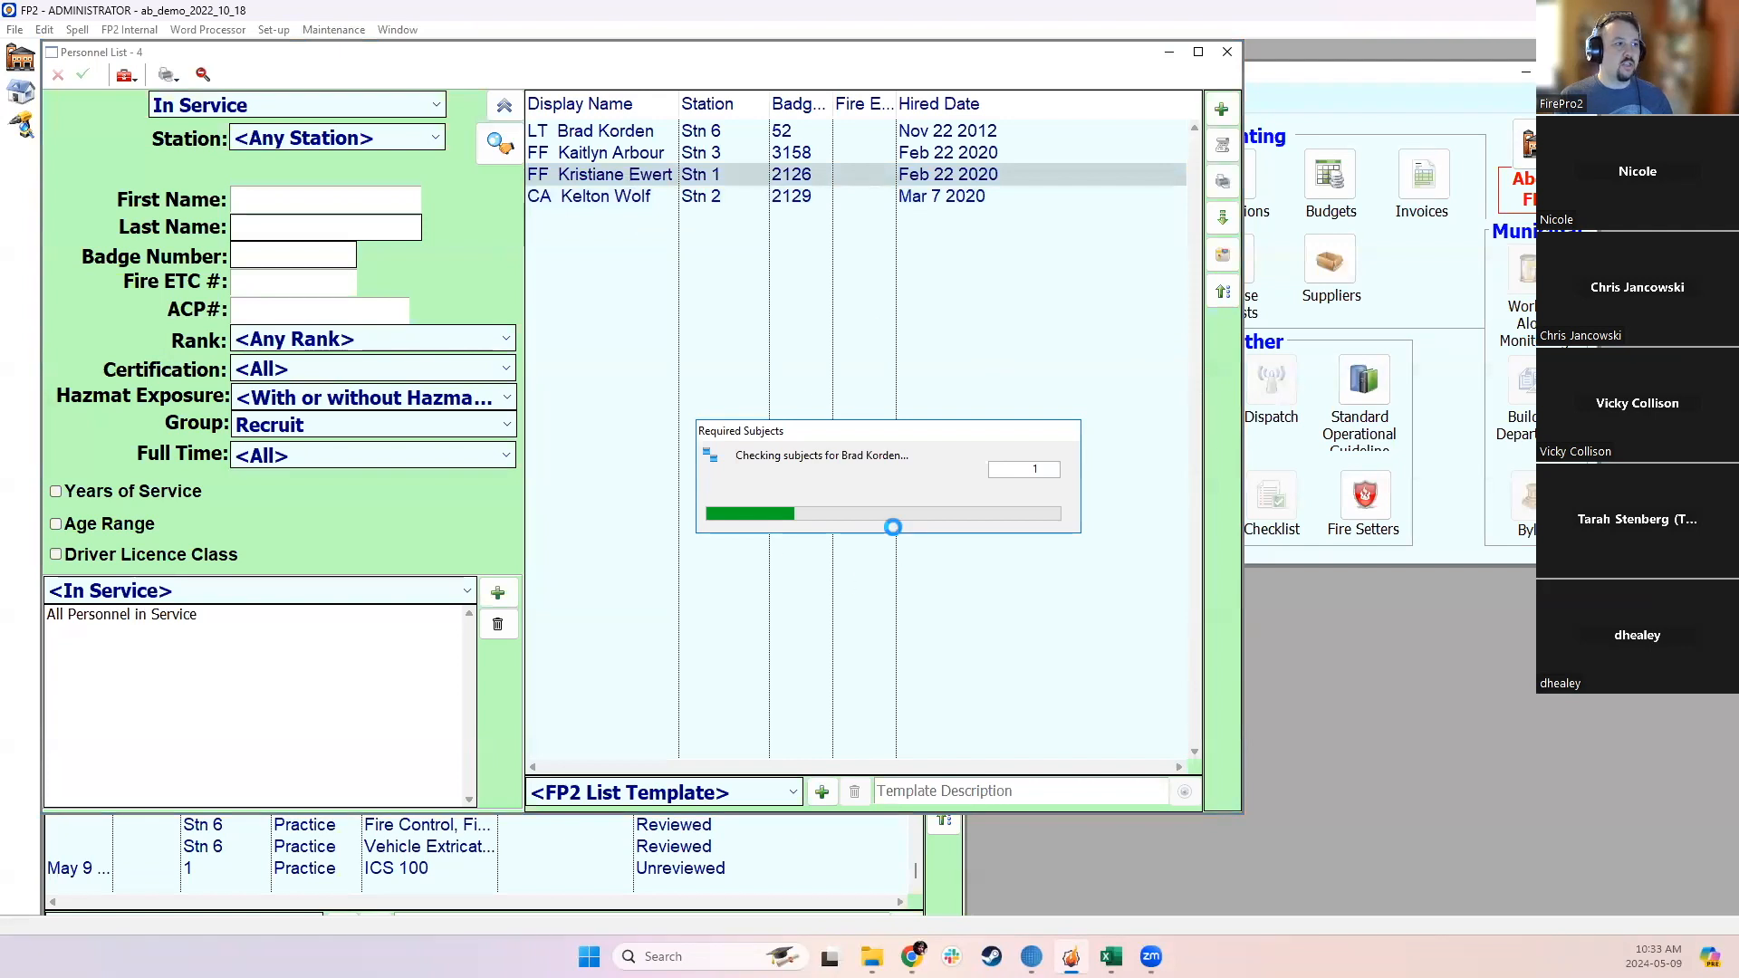
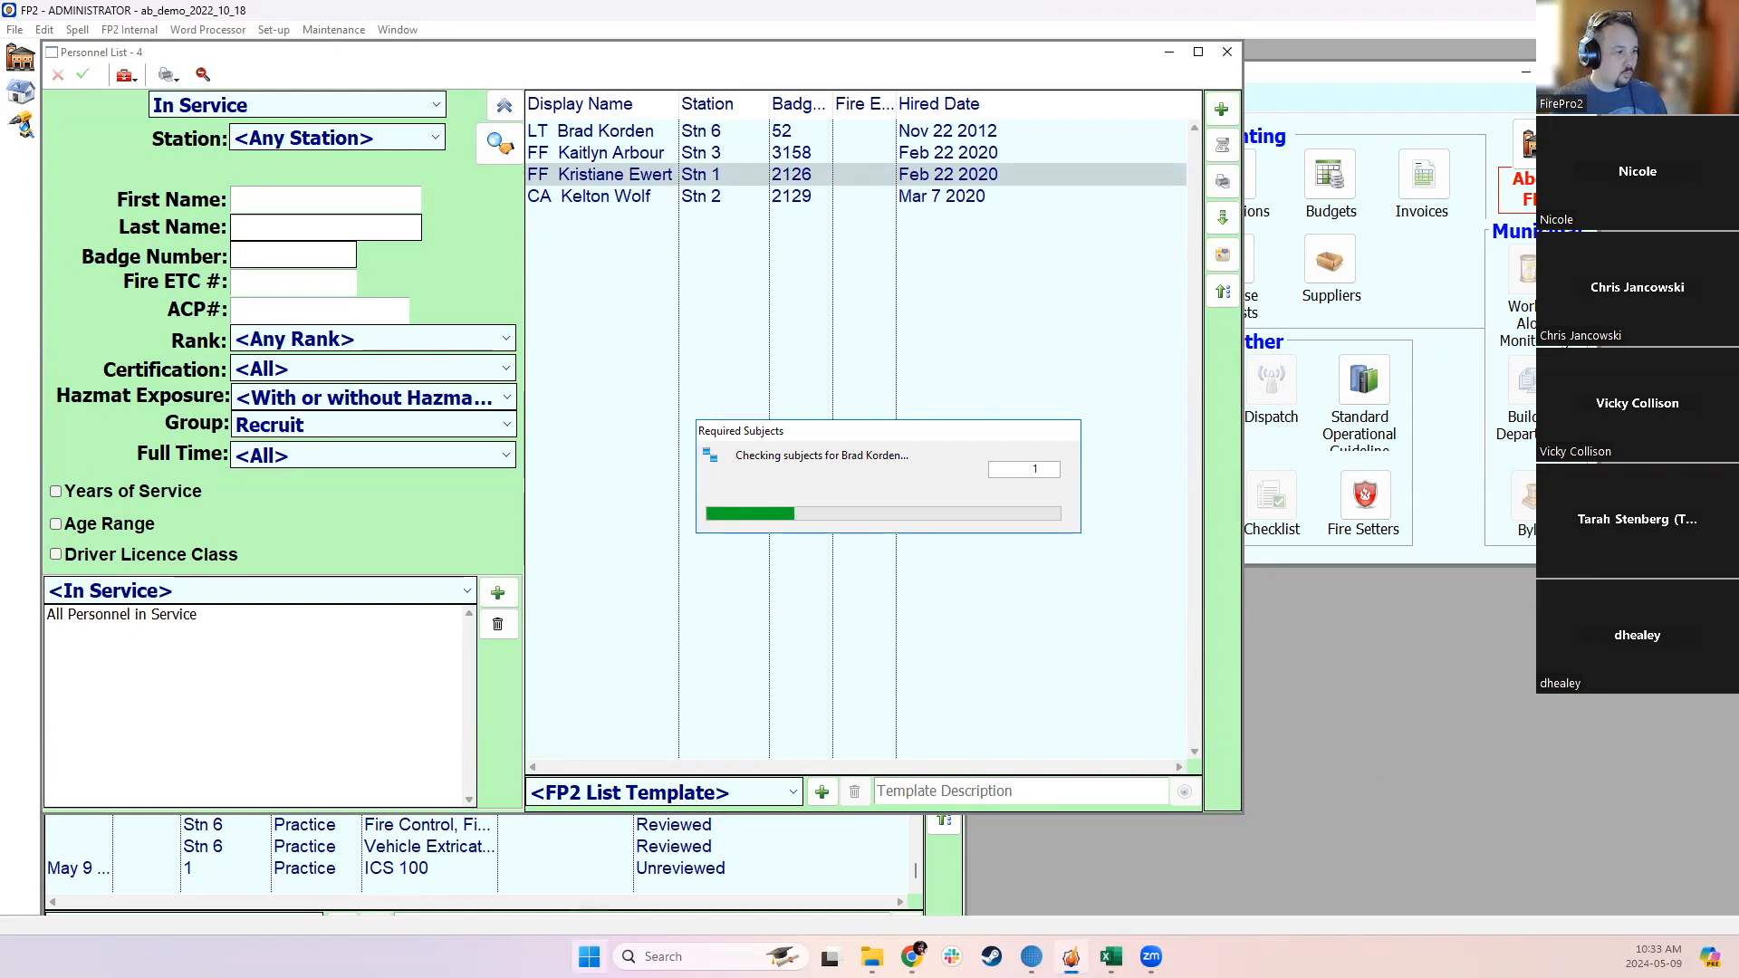
key(super)
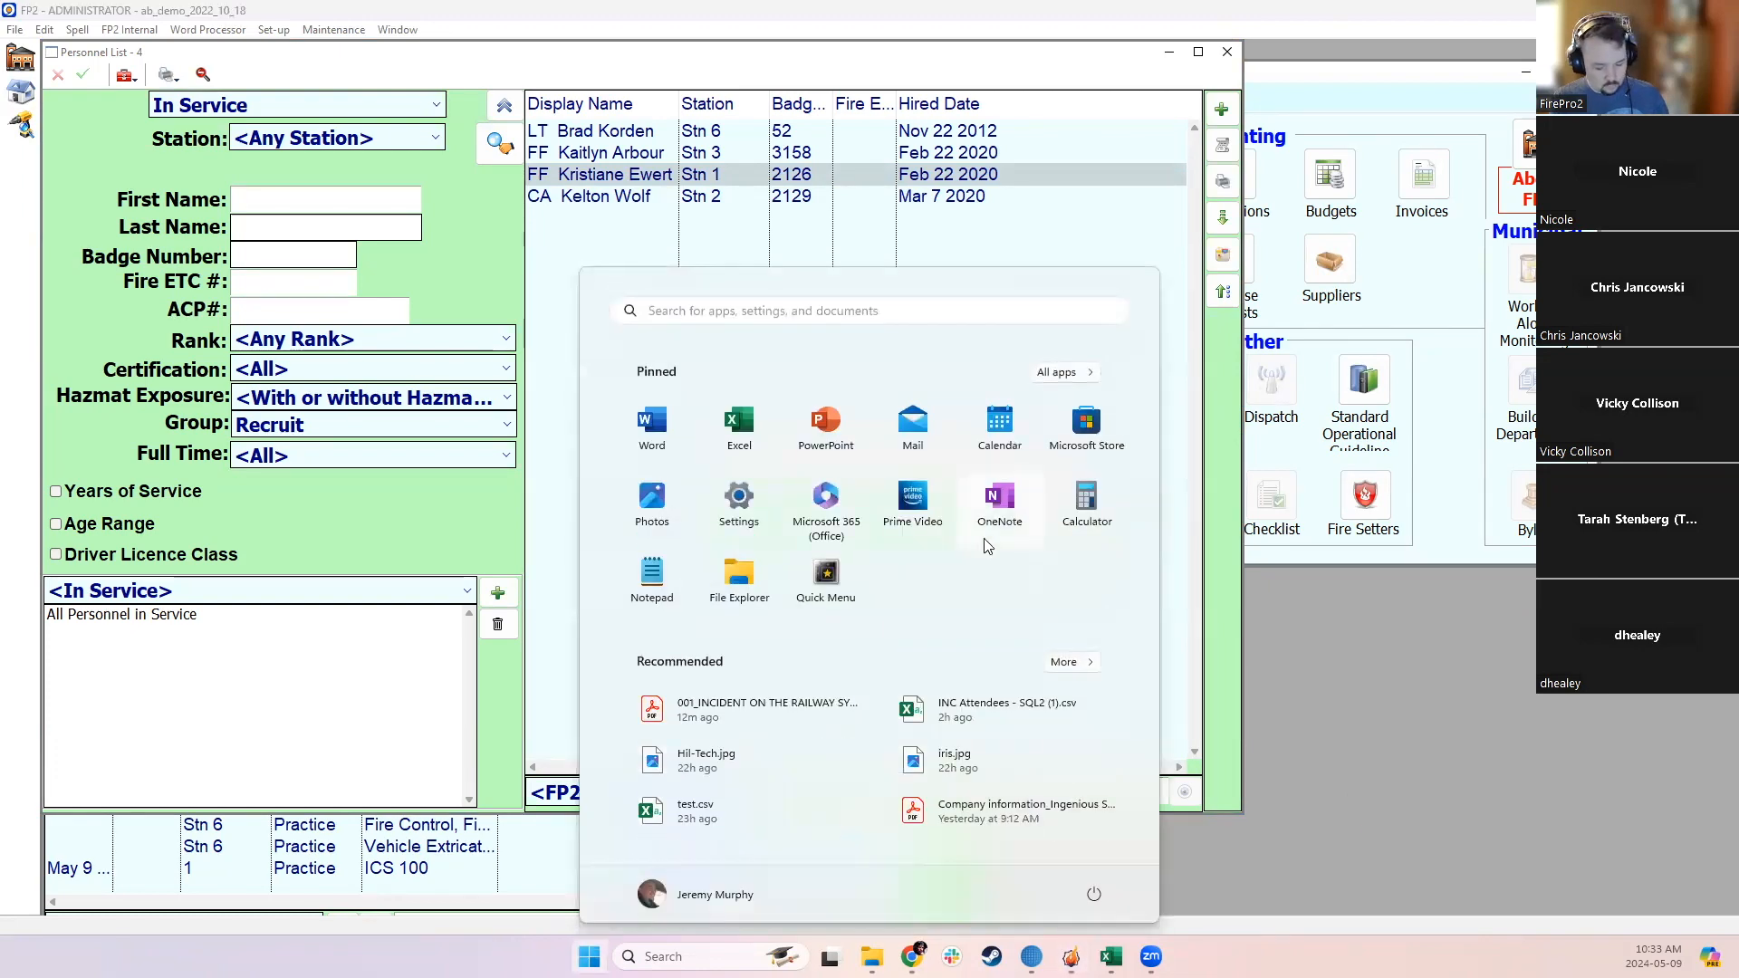
text(desk)
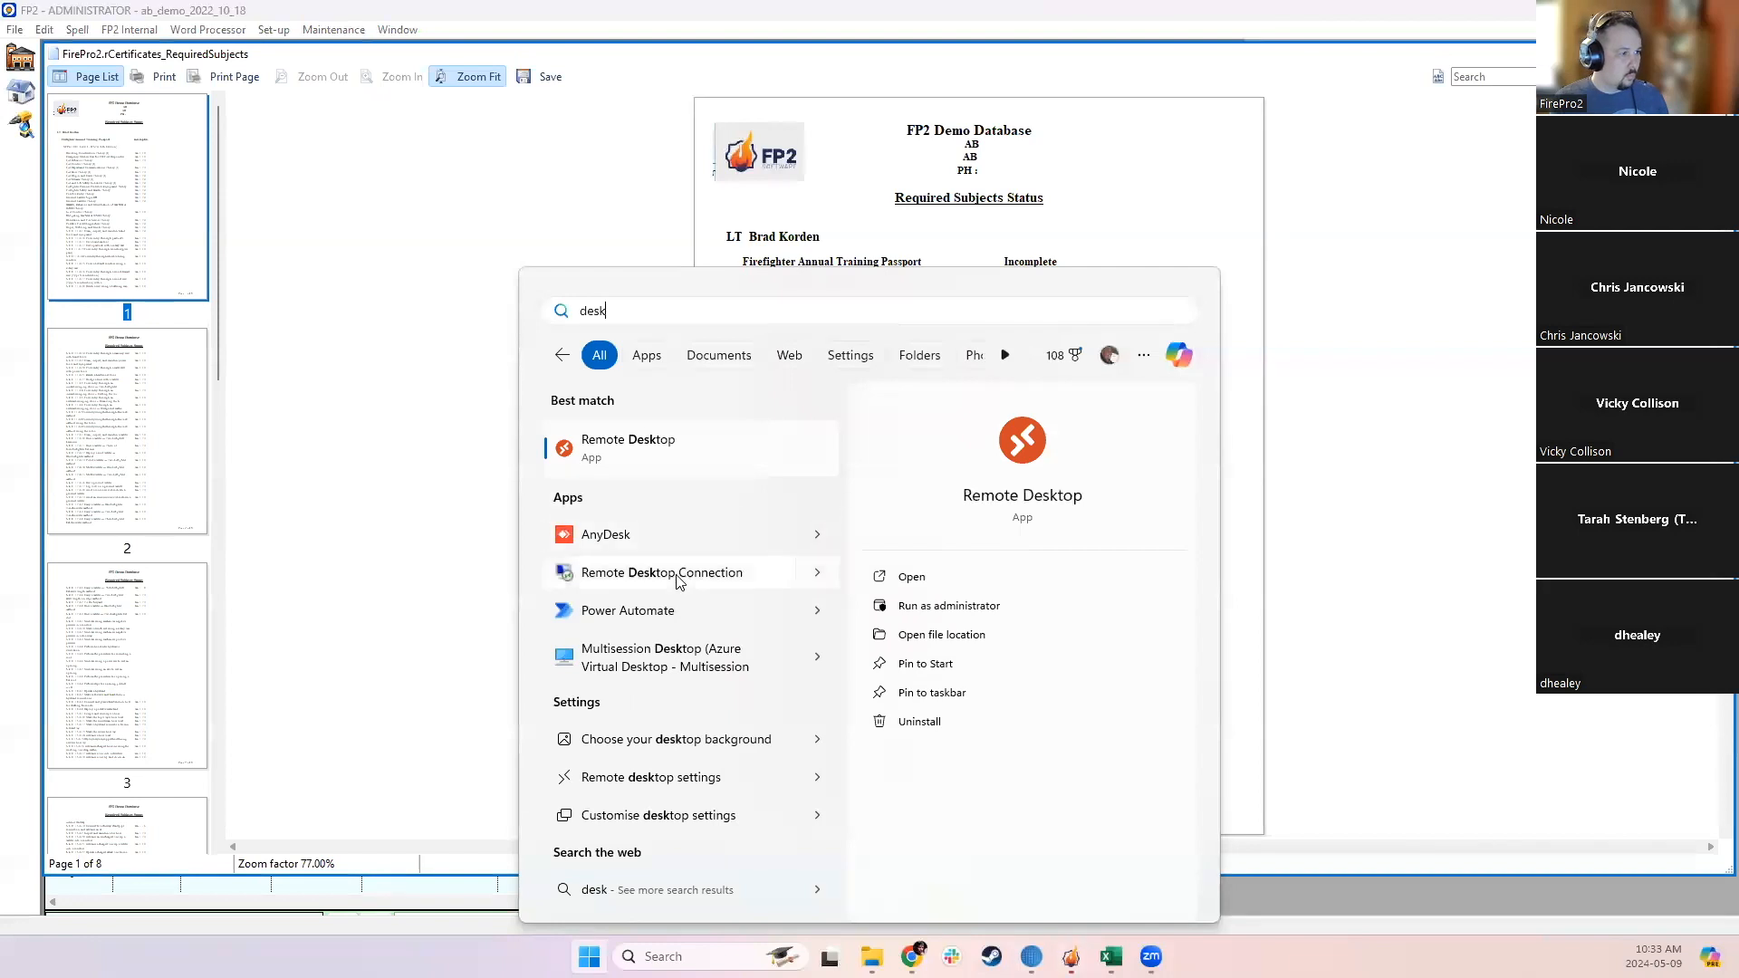
key(Escape)
Step: Review the Required Subjects Status report for each recruit's certificates, required subjects and sign-off dates, through to the New Certificate entries
scroll(1064, 260, down, 1)
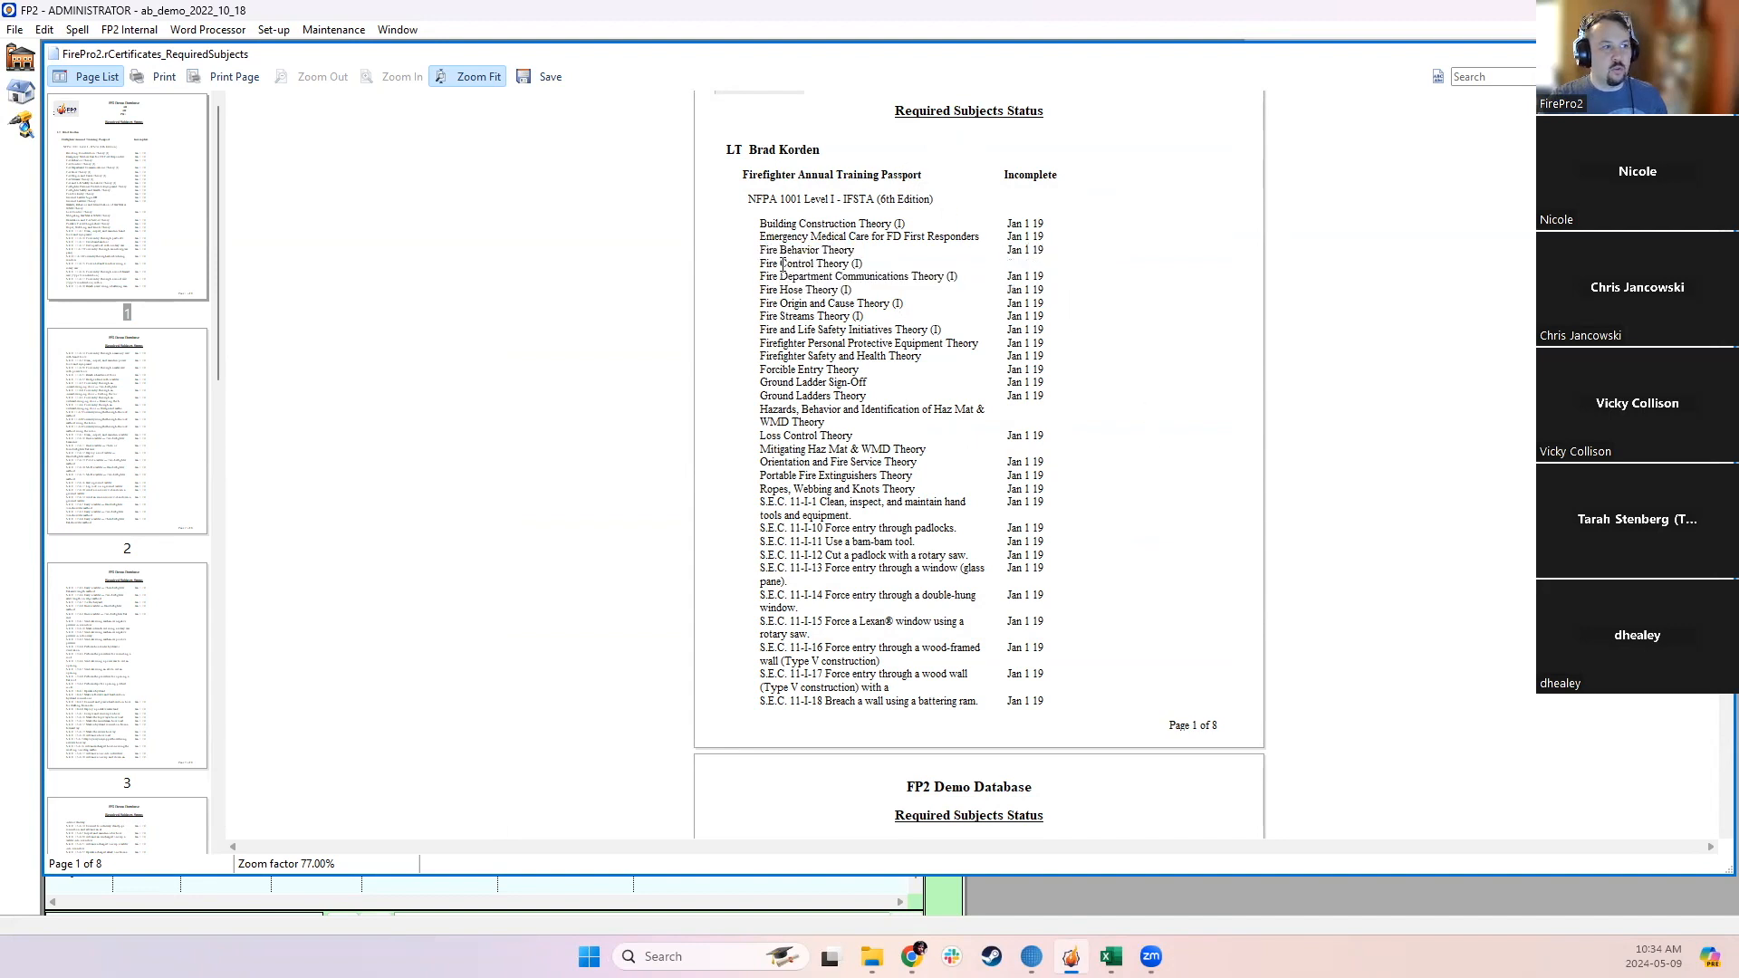
drag(766, 244, 954, 281)
click(953, 280)
scroll(953, 282, down, 2)
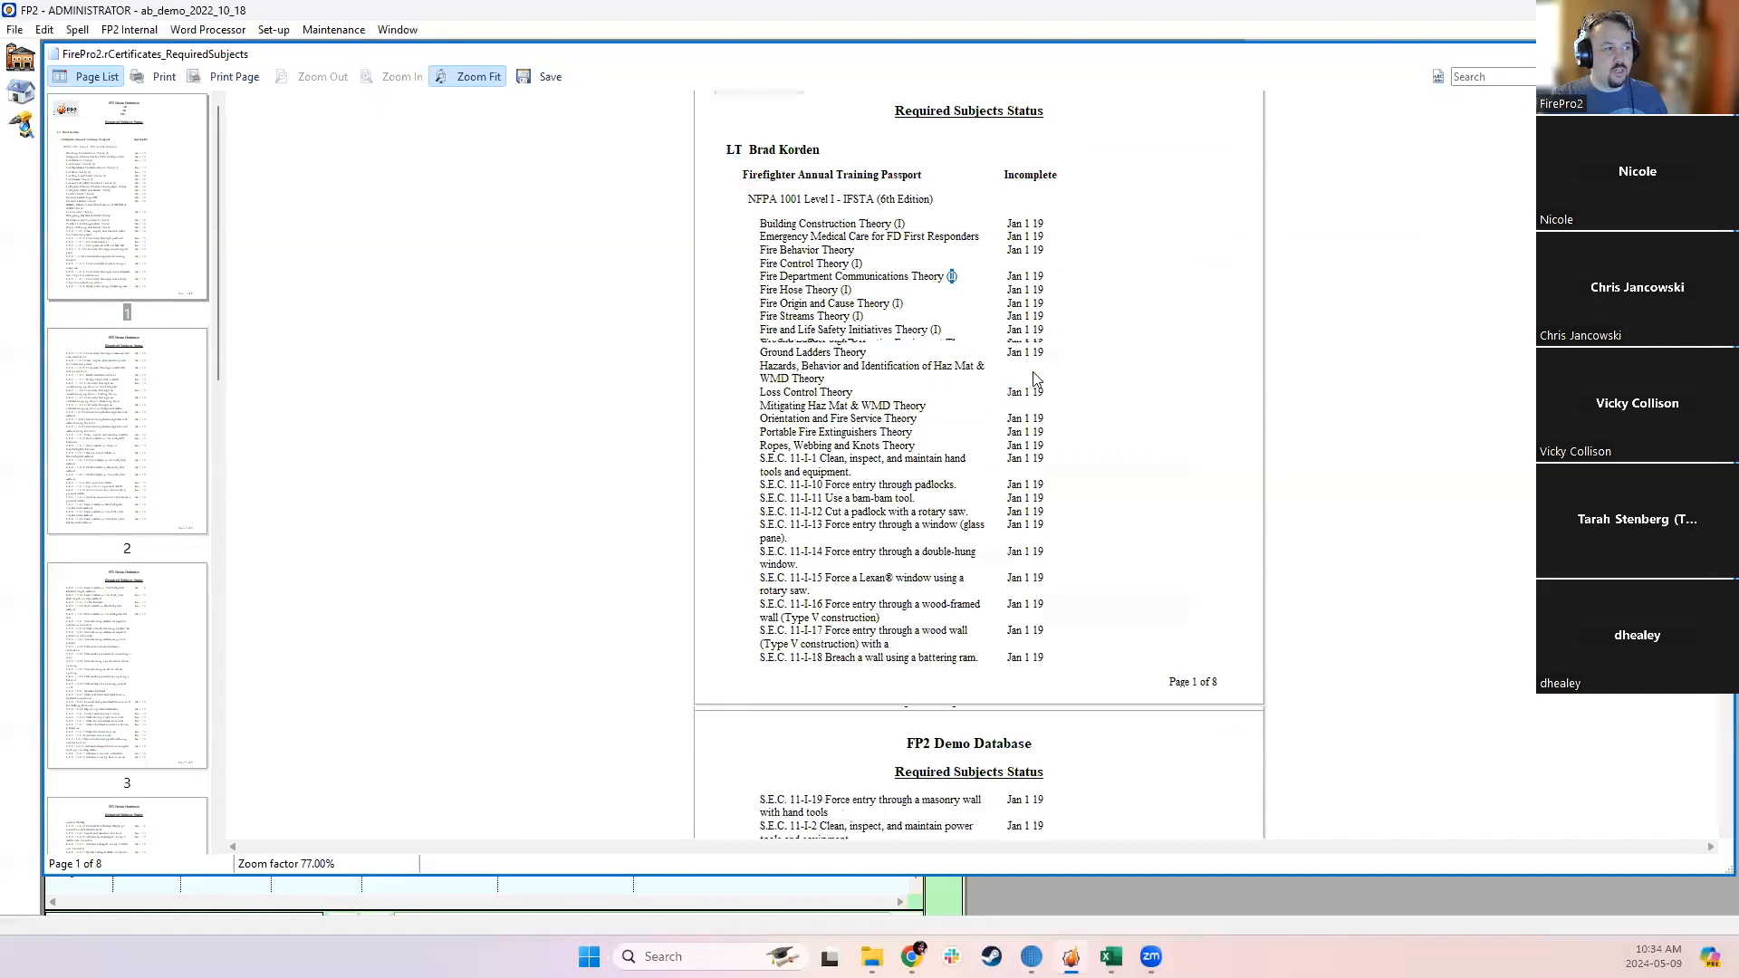
drag(756, 314, 1122, 339)
click(1121, 339)
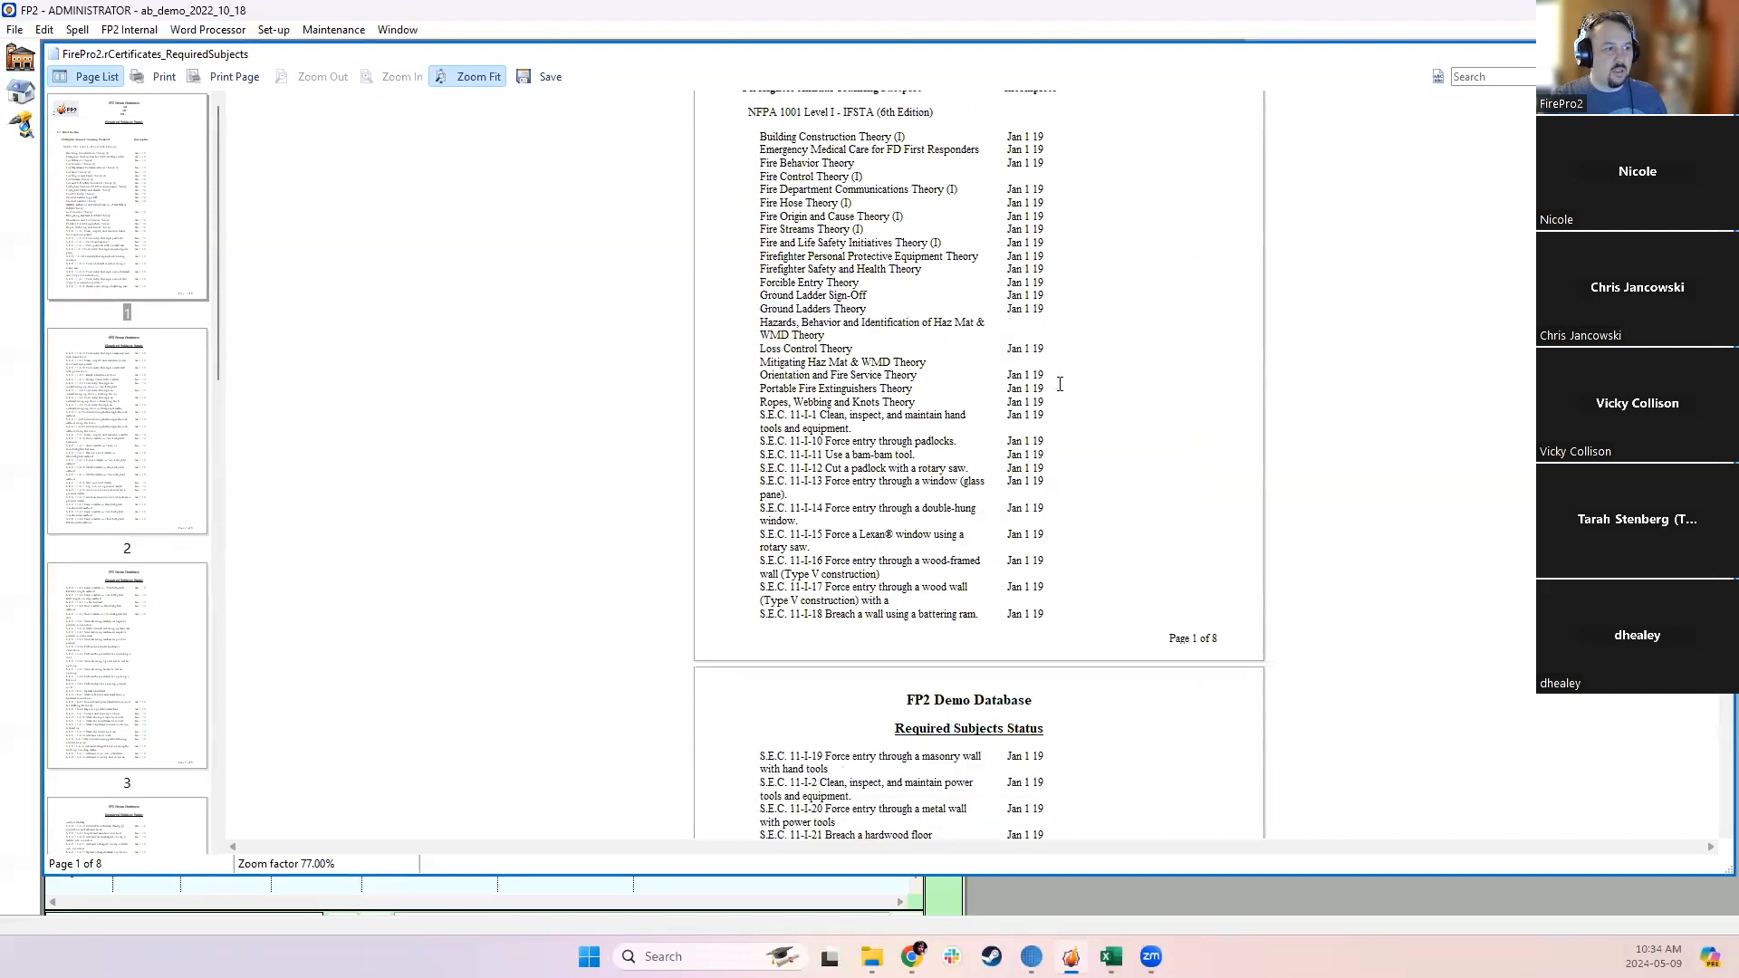
scroll(1064, 384, down, 10)
scroll(1068, 389, down, 15)
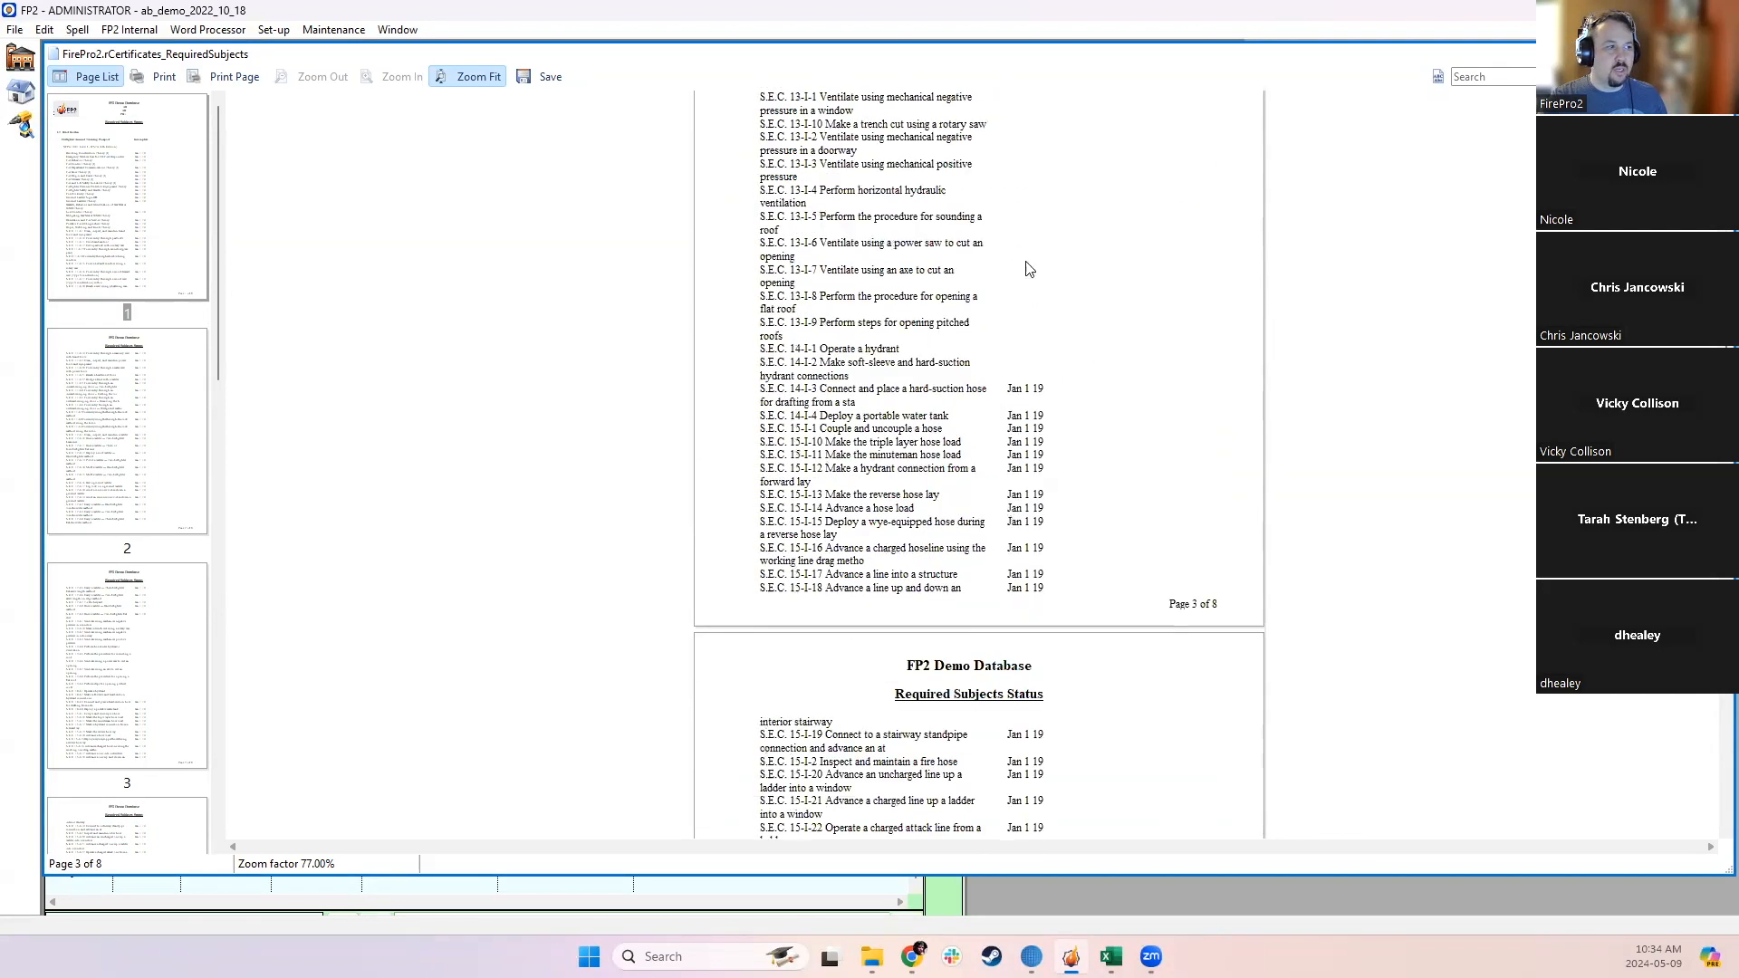
scroll(1014, 410, down, 20)
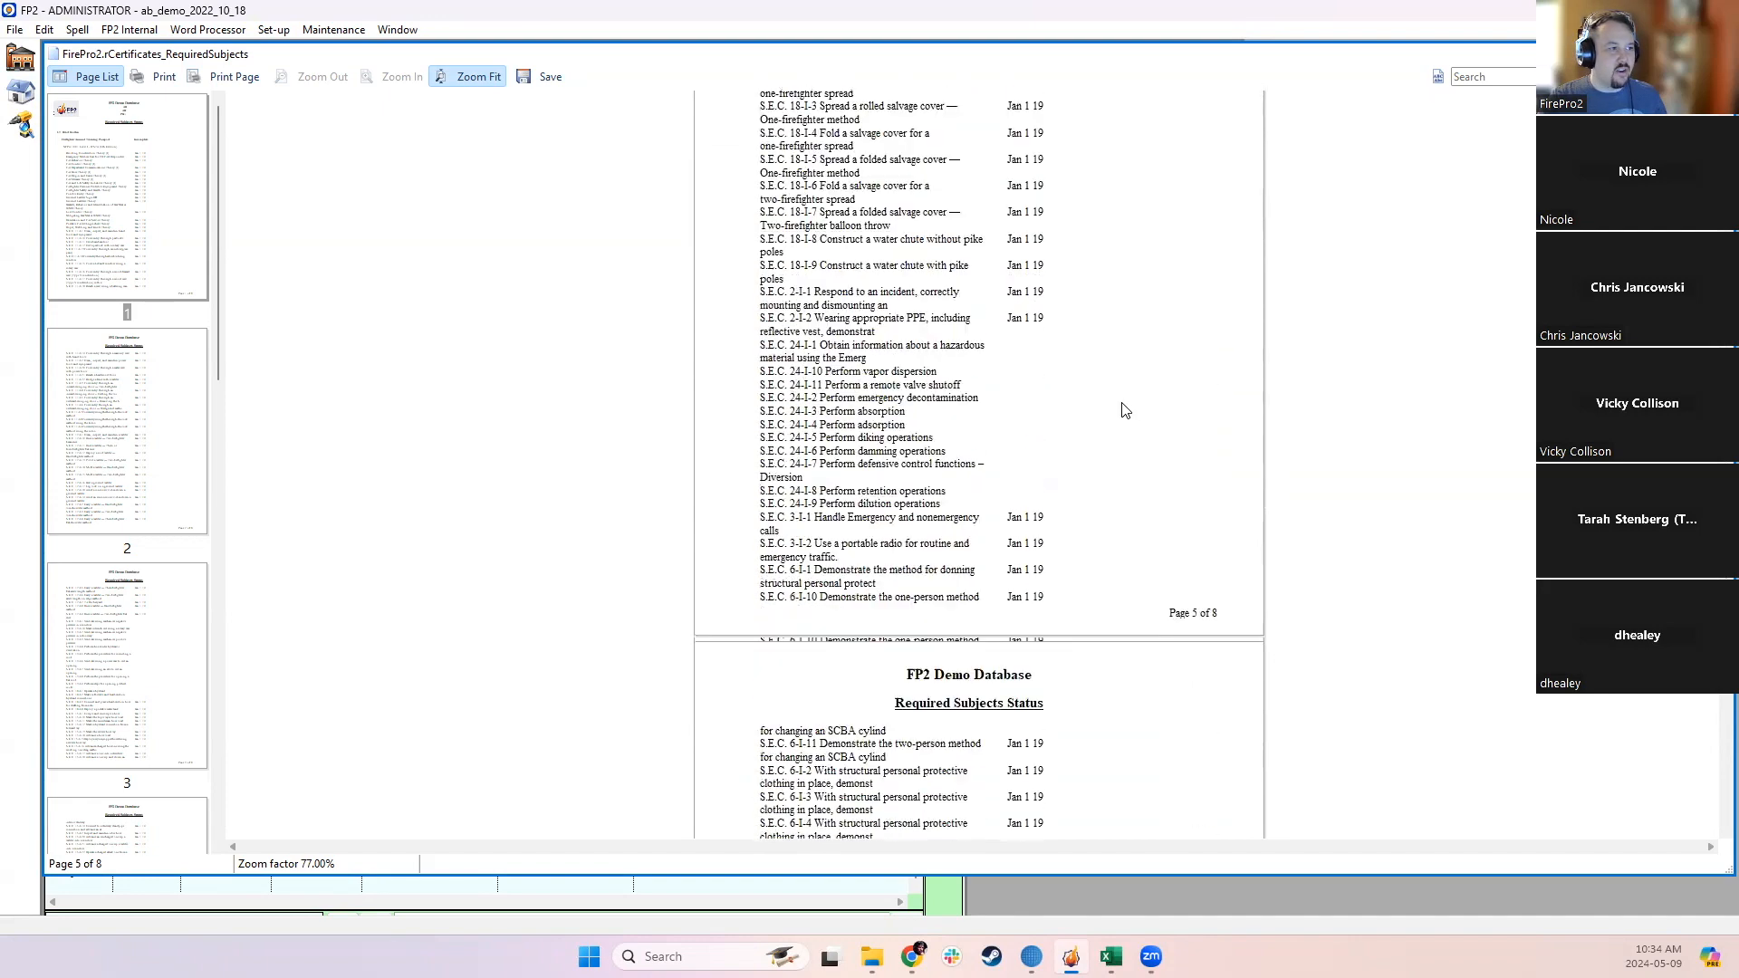
scroll(1129, 413, down, 20)
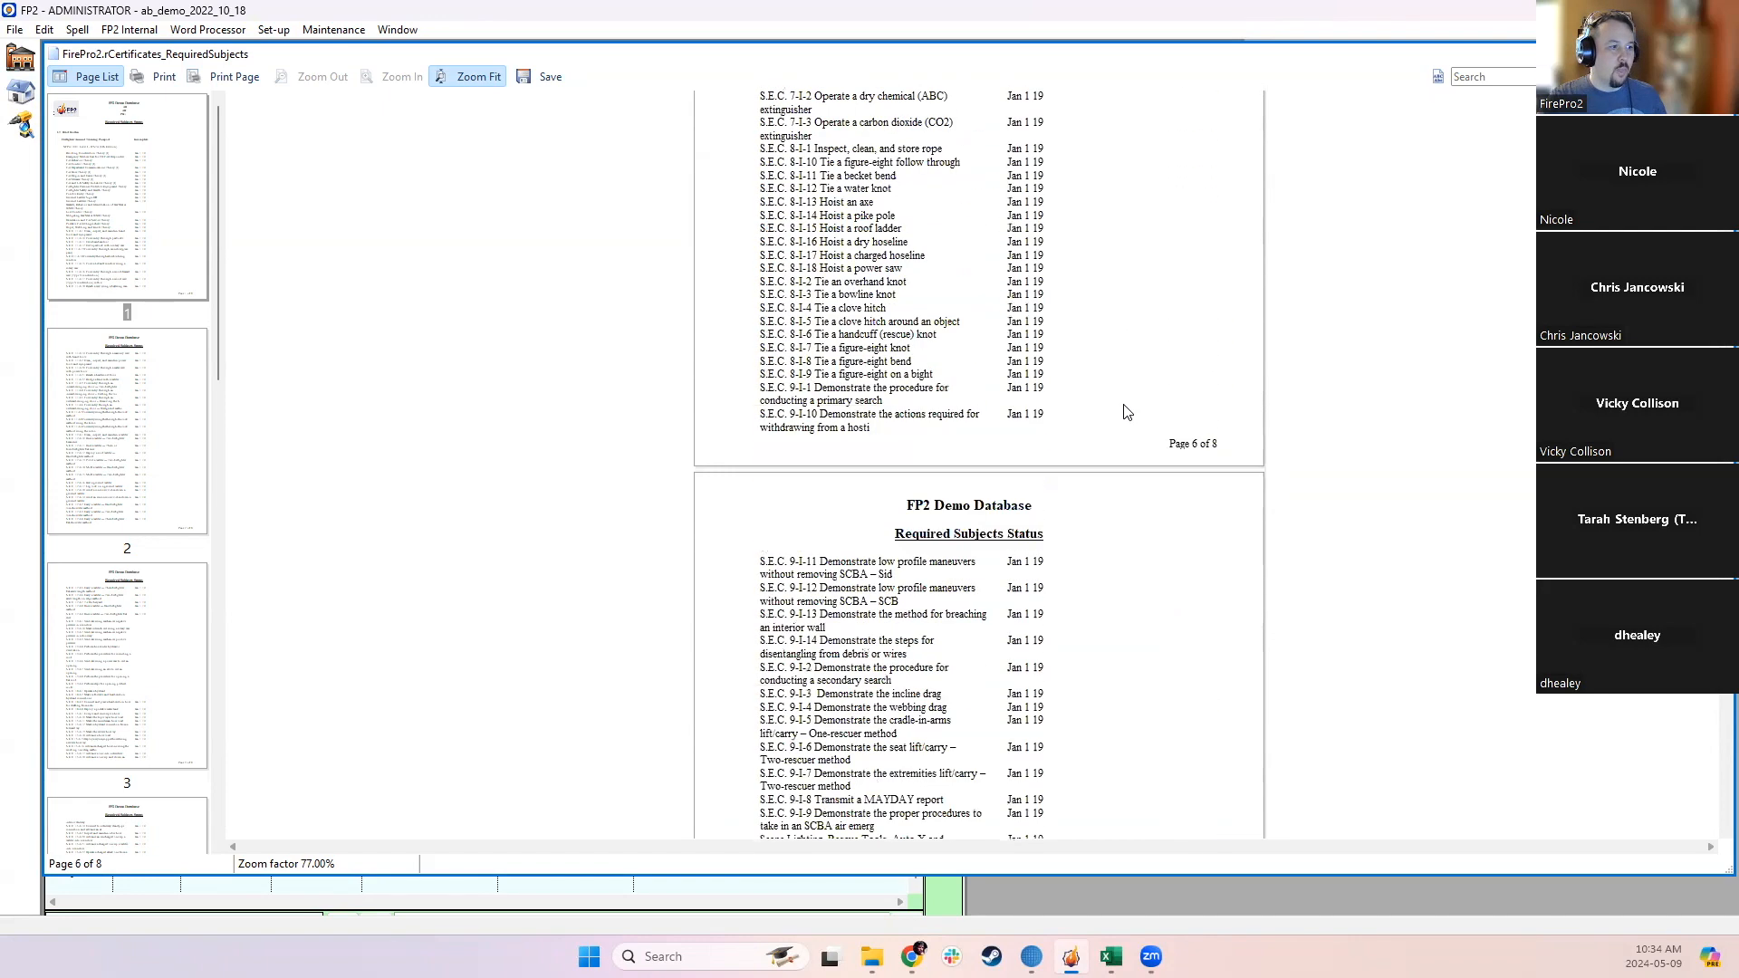
scroll(1121, 416, down, 2)
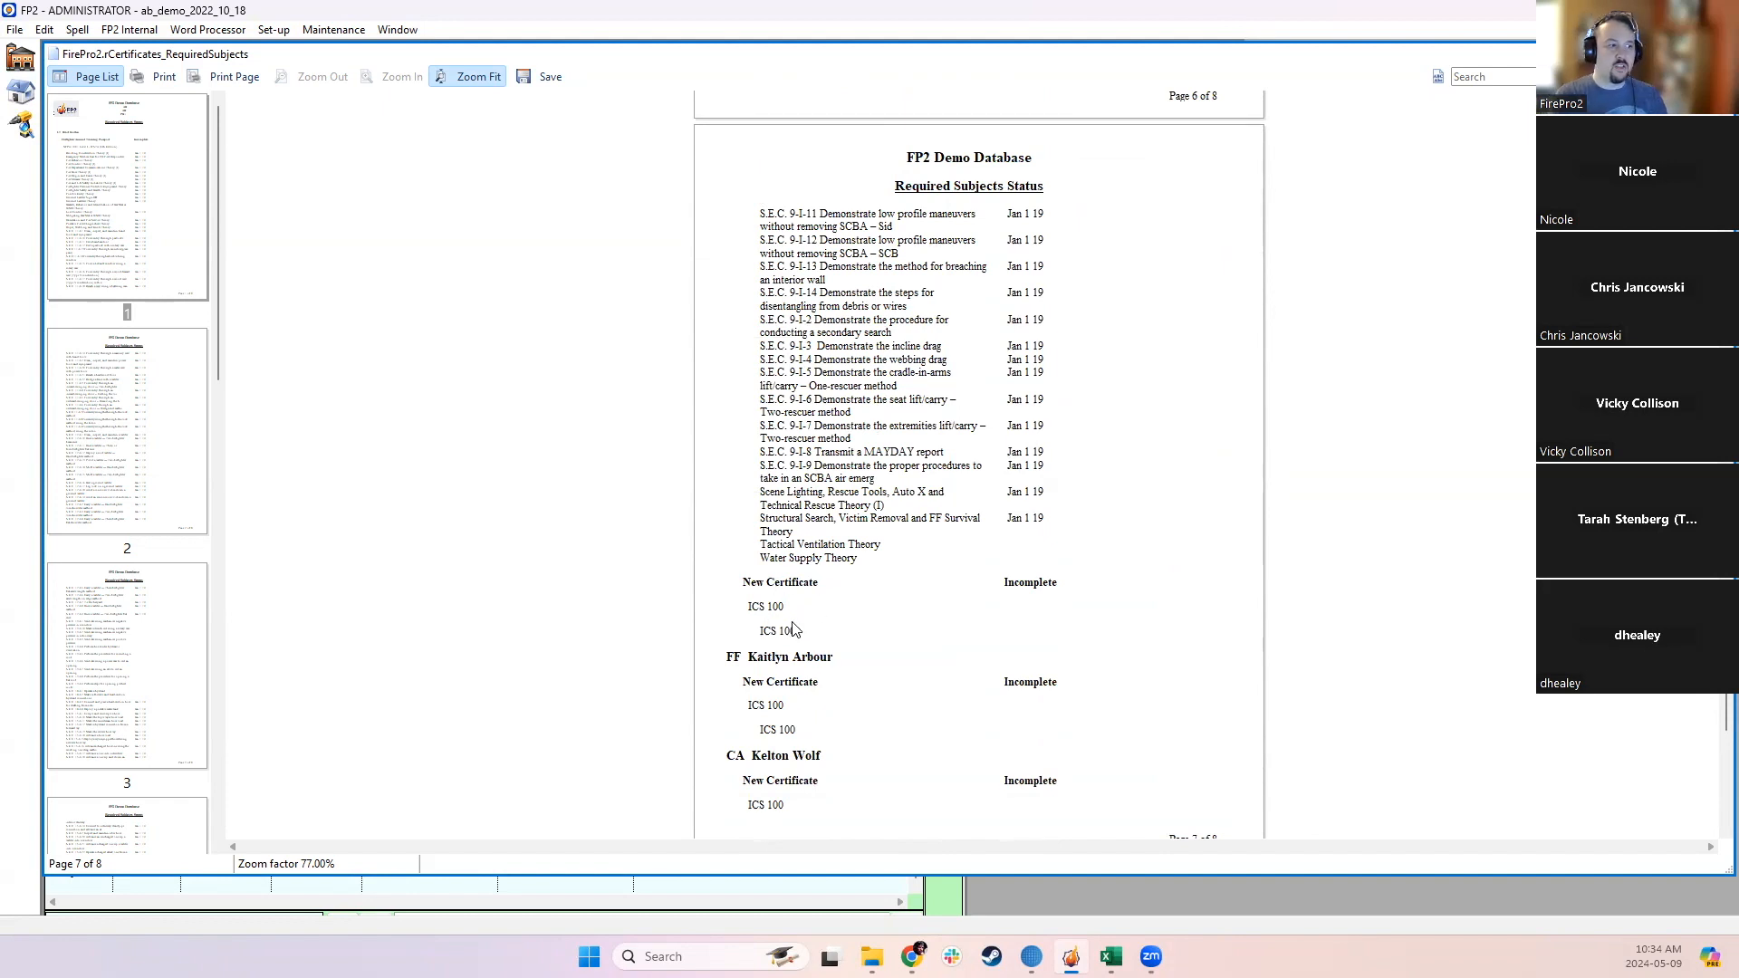
scroll(1023, 705, down, 6)
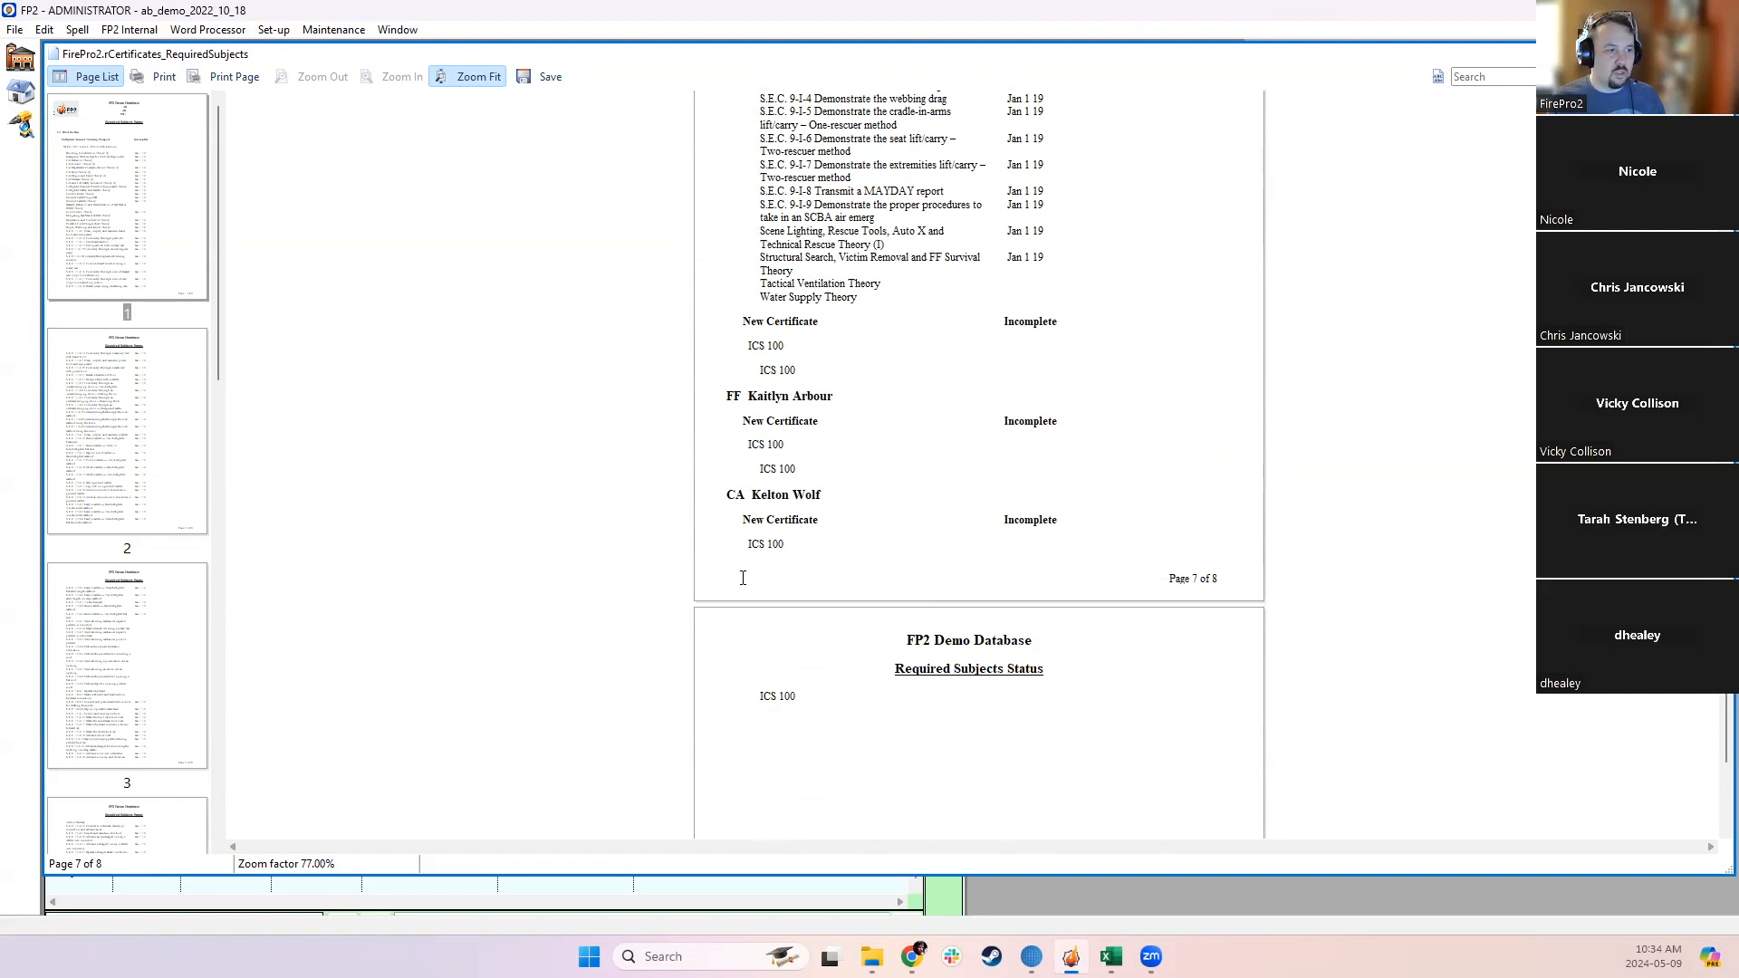
scroll(899, 467, up, 20)
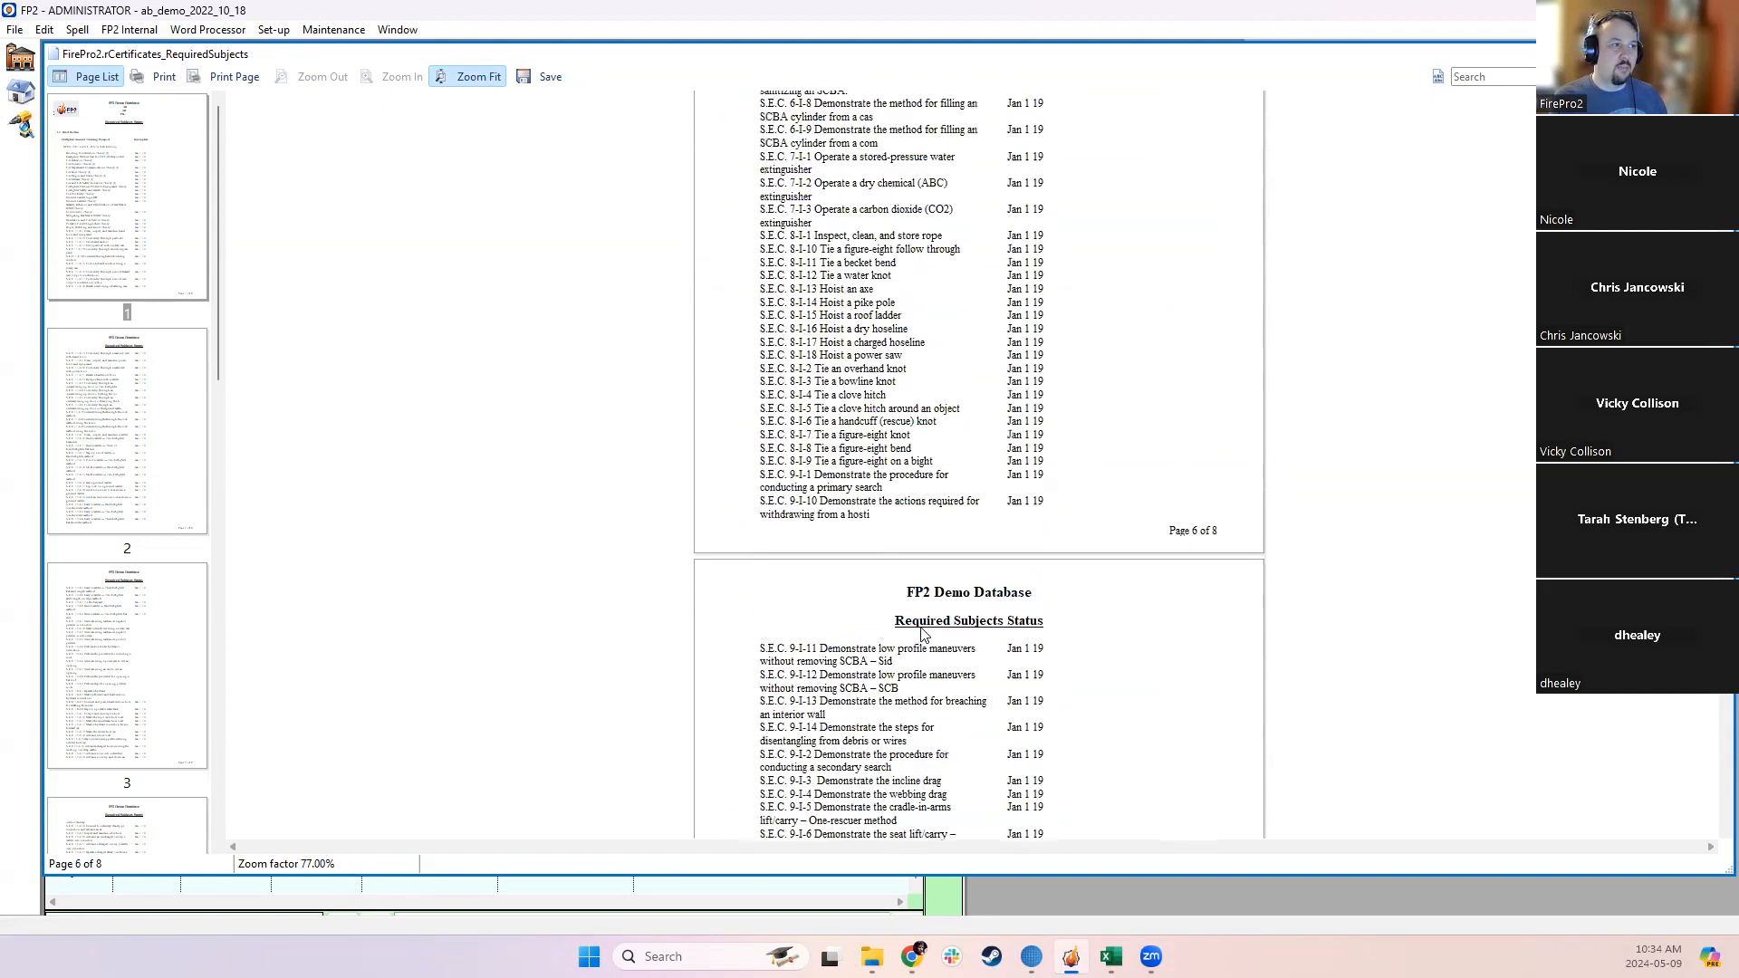
Step: Finish reviewing the Required Subjects Status report, and close both the report and the personnel list
scroll(931, 623, up, 20)
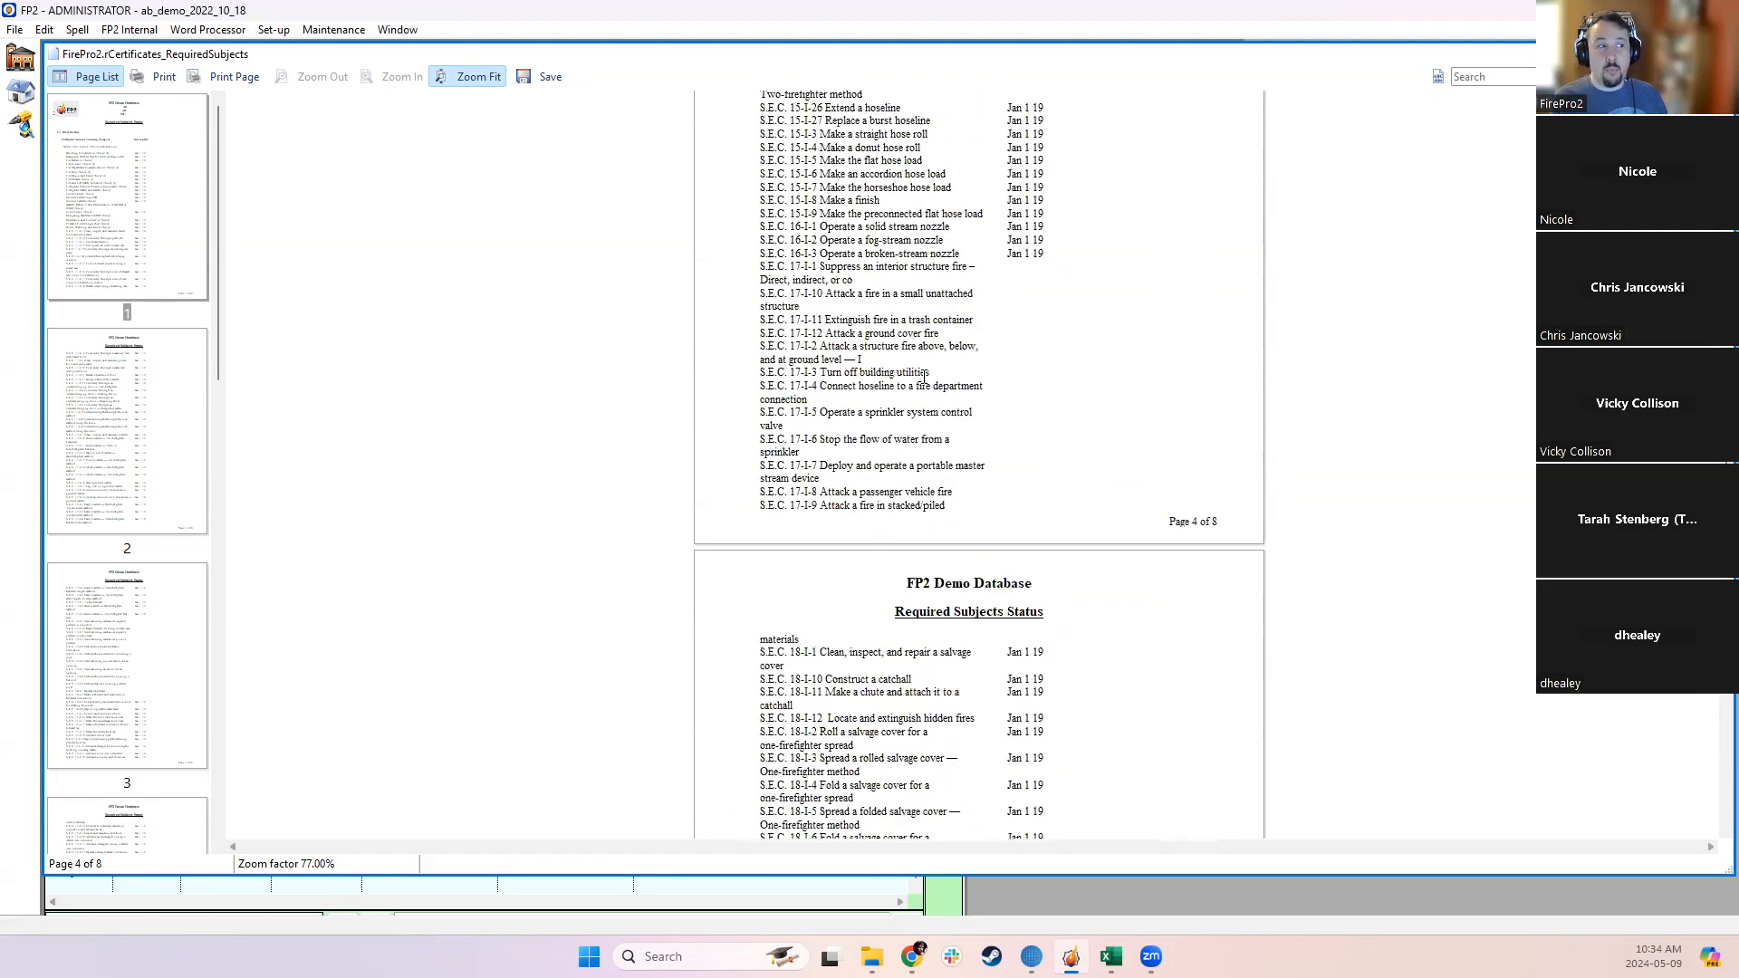
scroll(931, 348, up, 13)
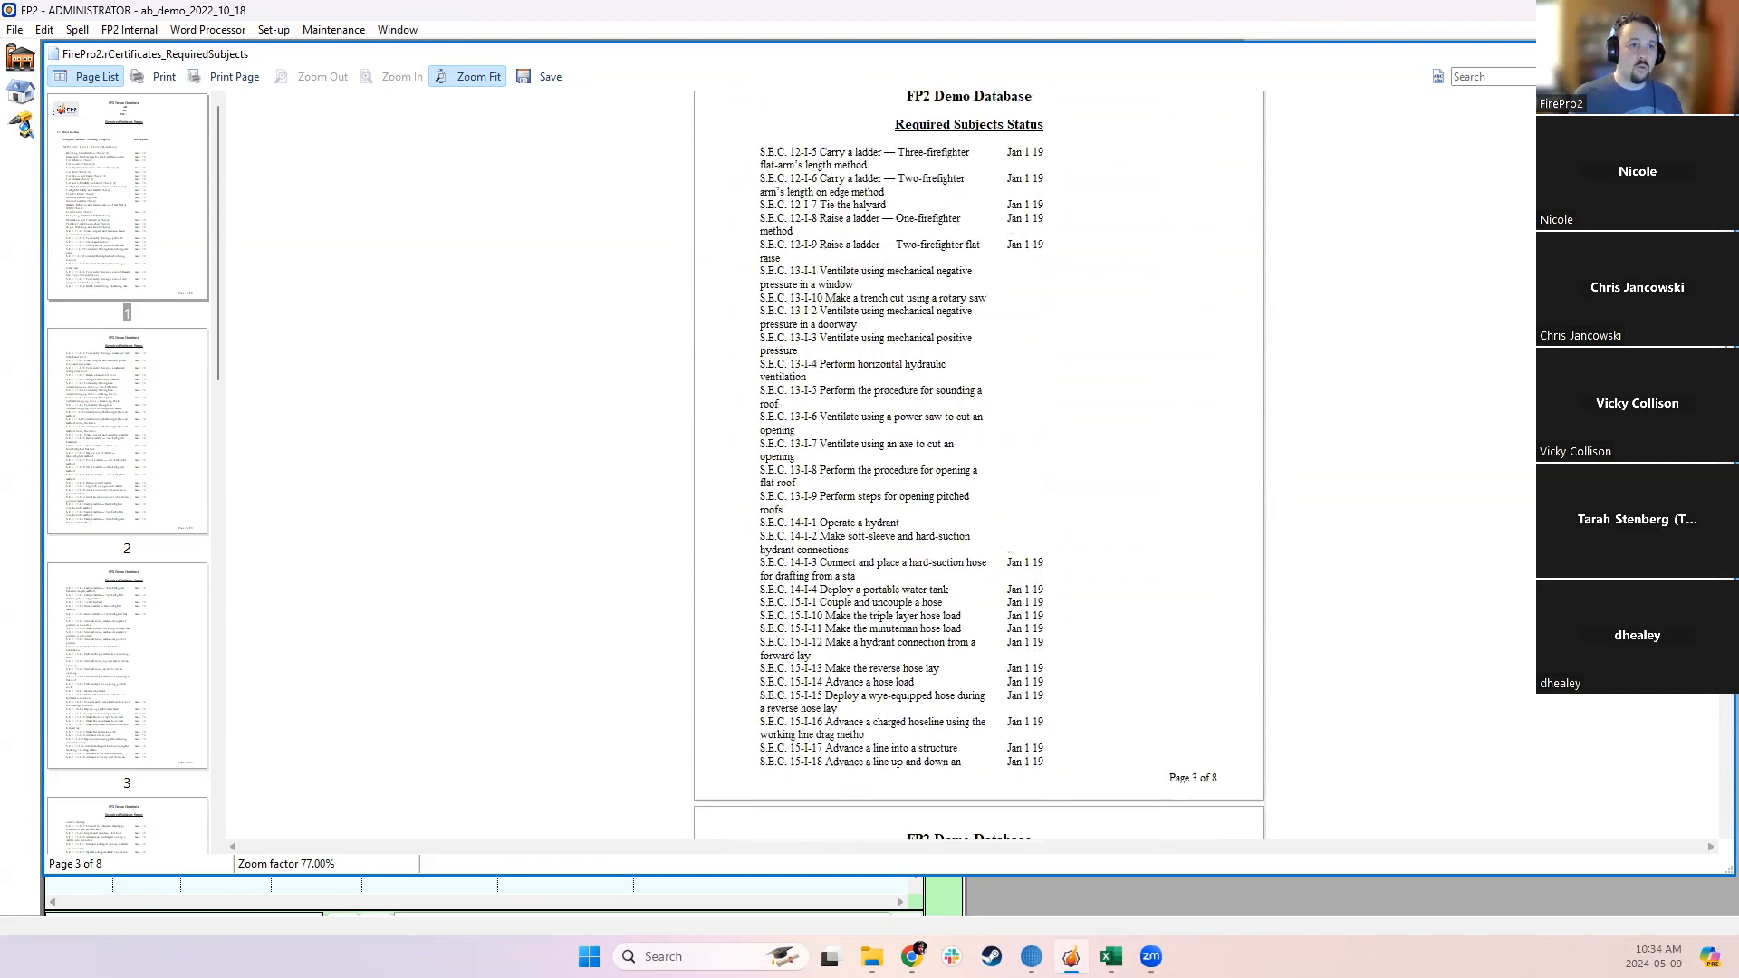
click(1718, 53)
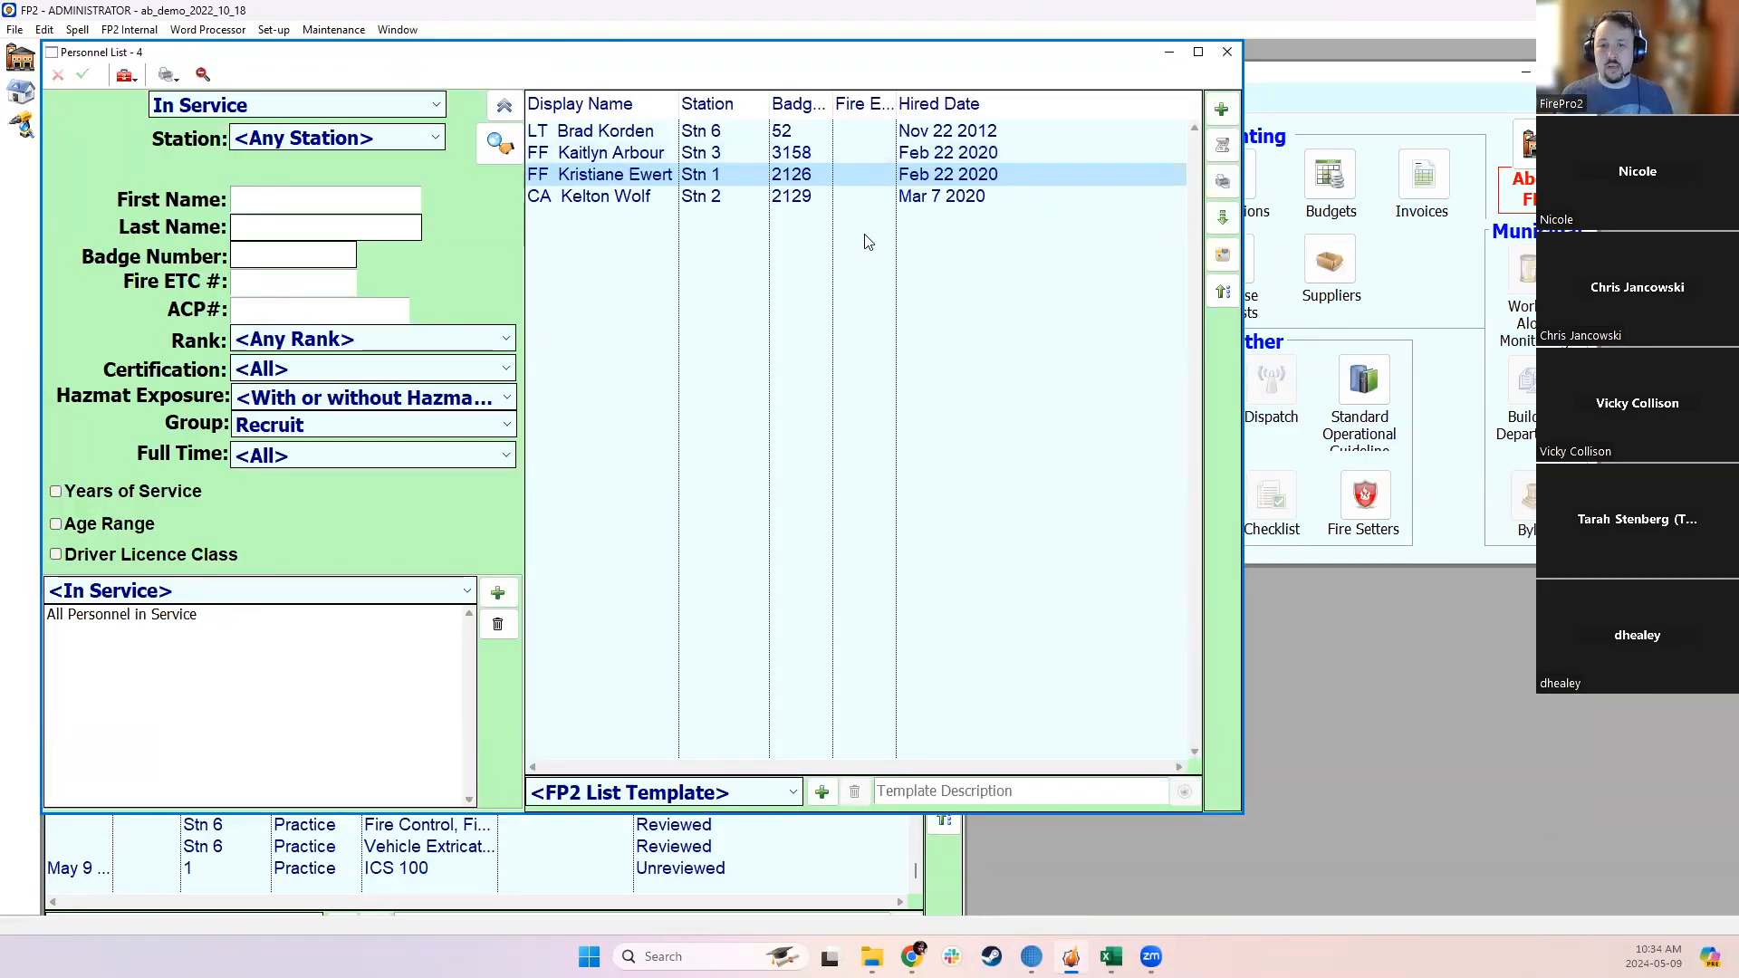
click(837, 299)
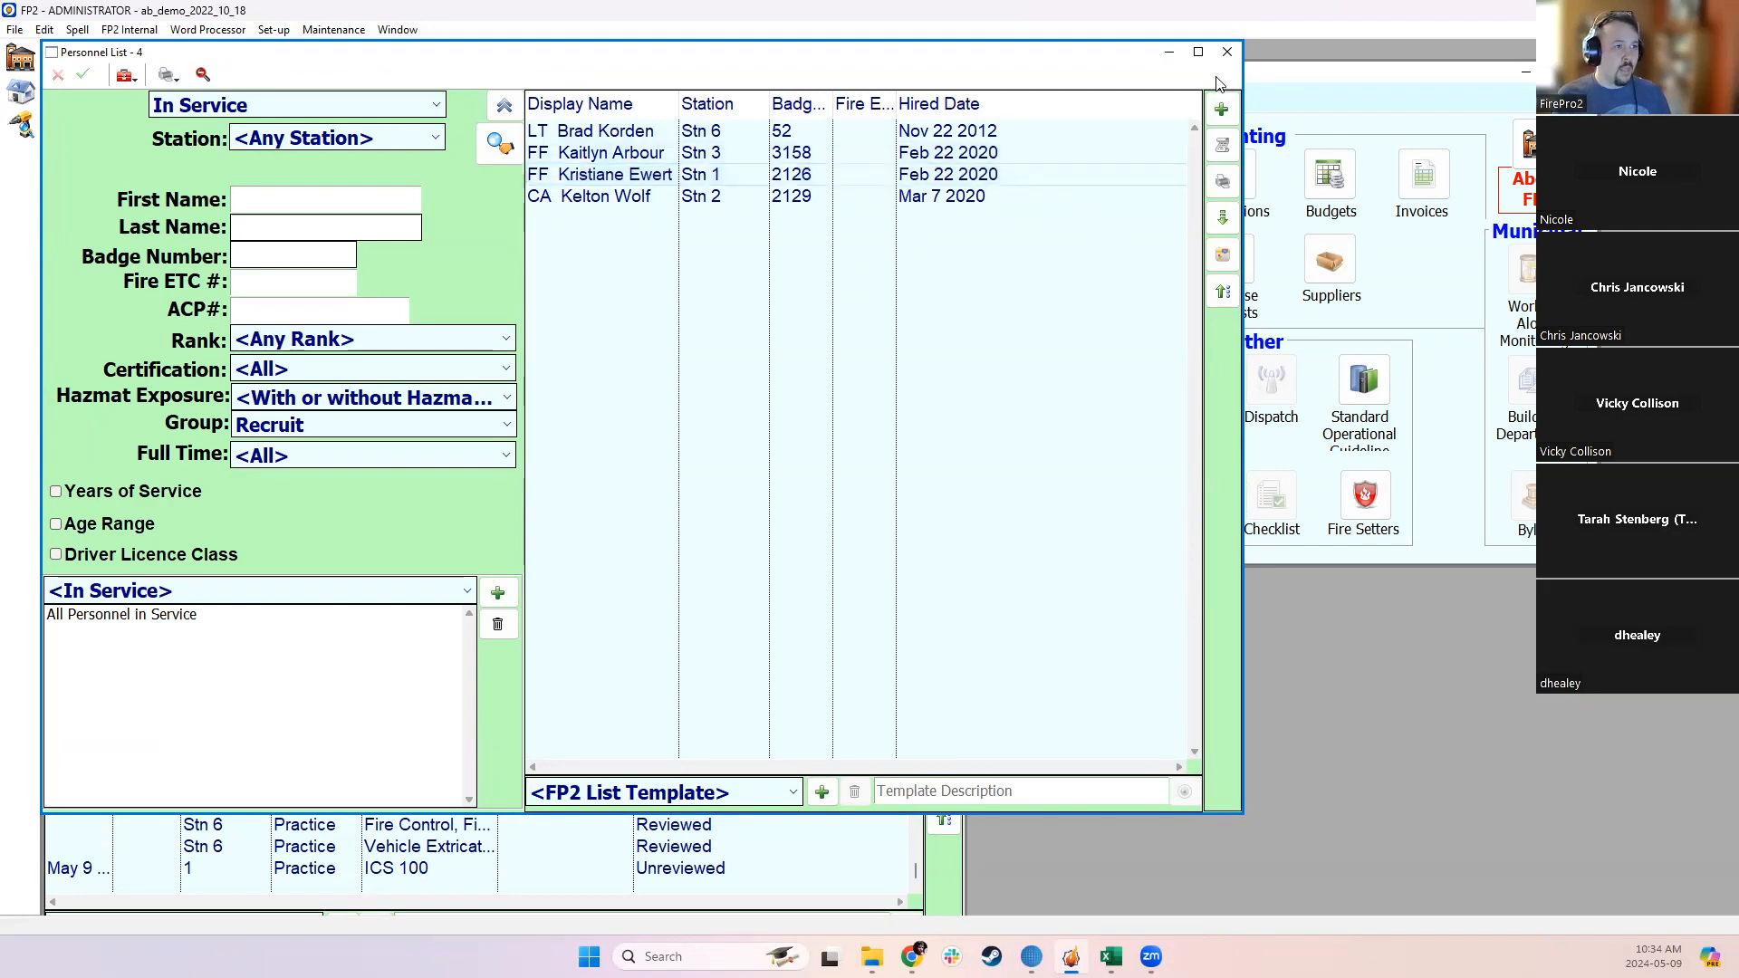
click(1229, 52)
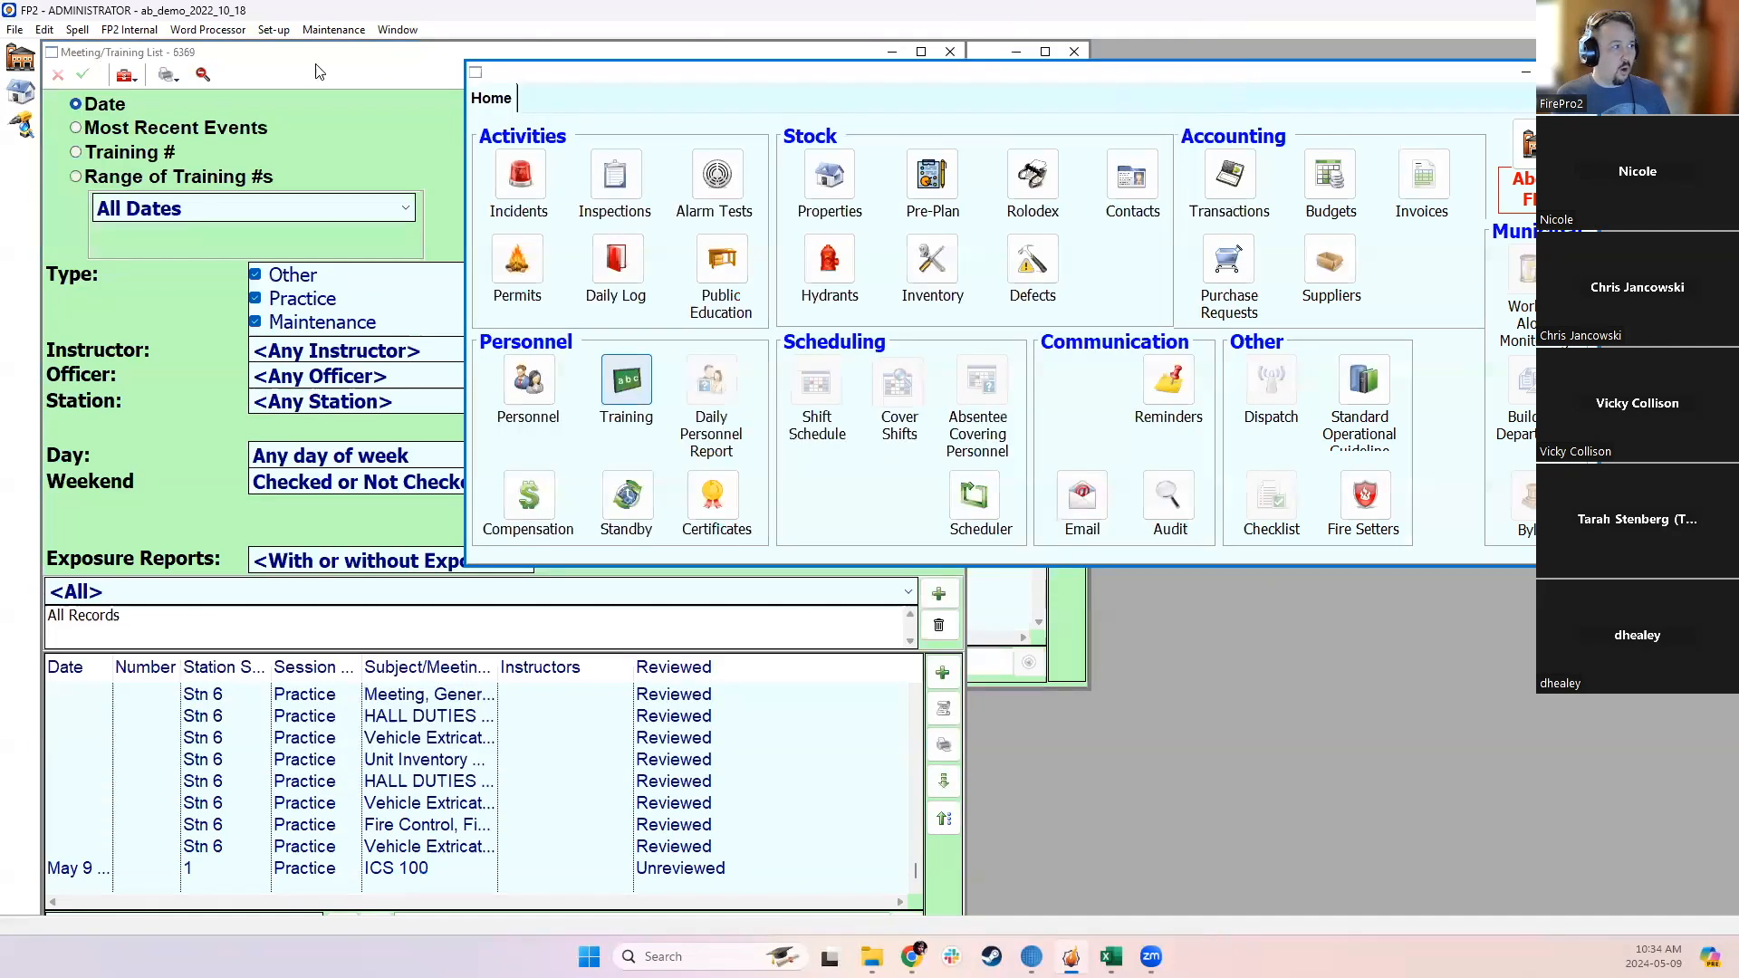
Step: Close the Meeting/Training list, maximize the Certificates list and widen its Completion Date column
click(951, 52)
drag(910, 56, 1203, 121)
click(1201, 96)
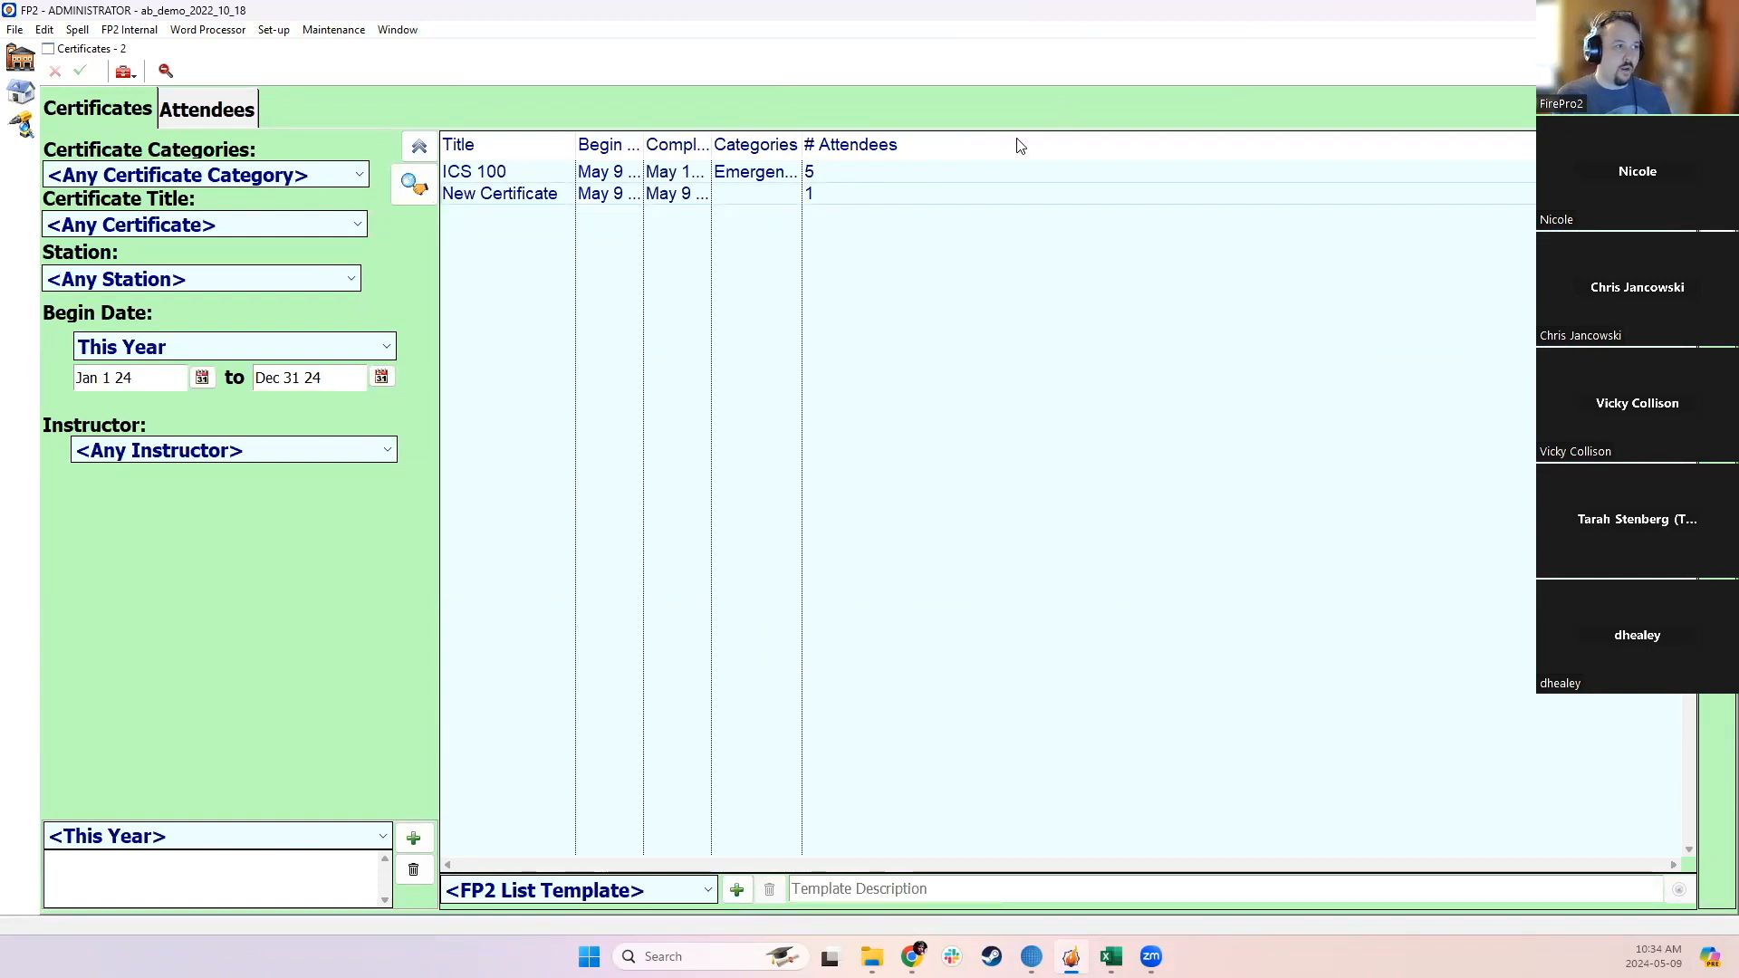
double_click(712, 144)
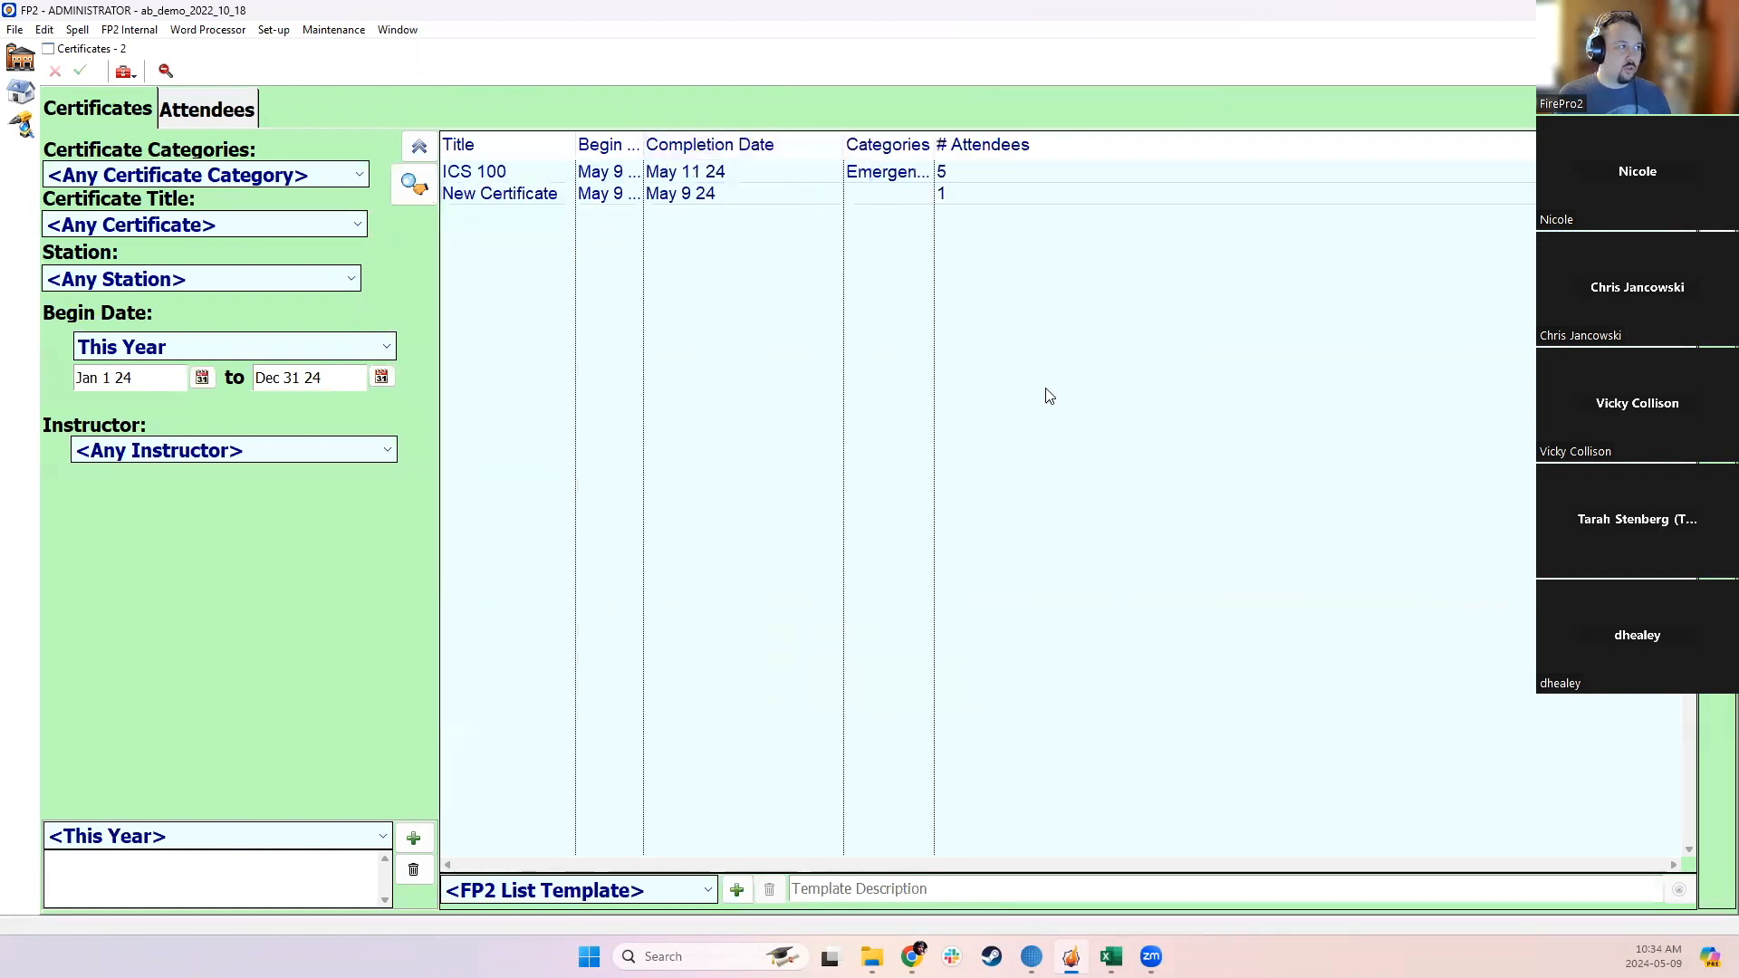
Step: Filter the certificates list by a begin date within the Last 12 Months
click(280, 343)
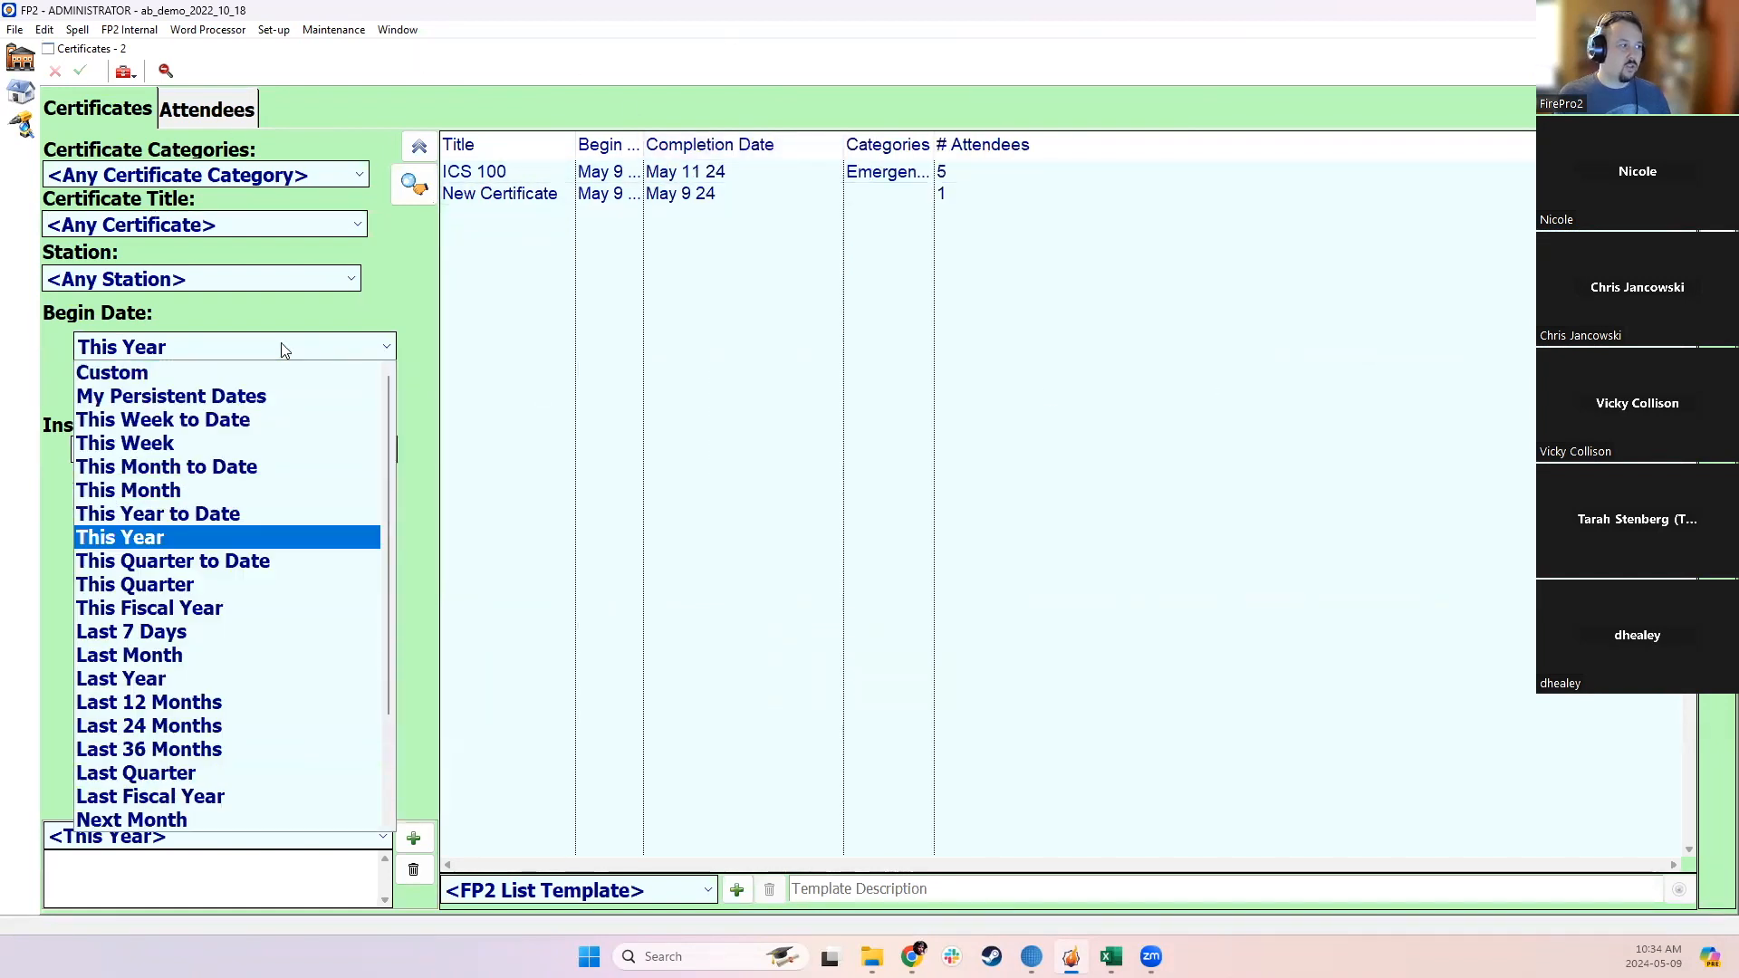
click(193, 561)
click(159, 345)
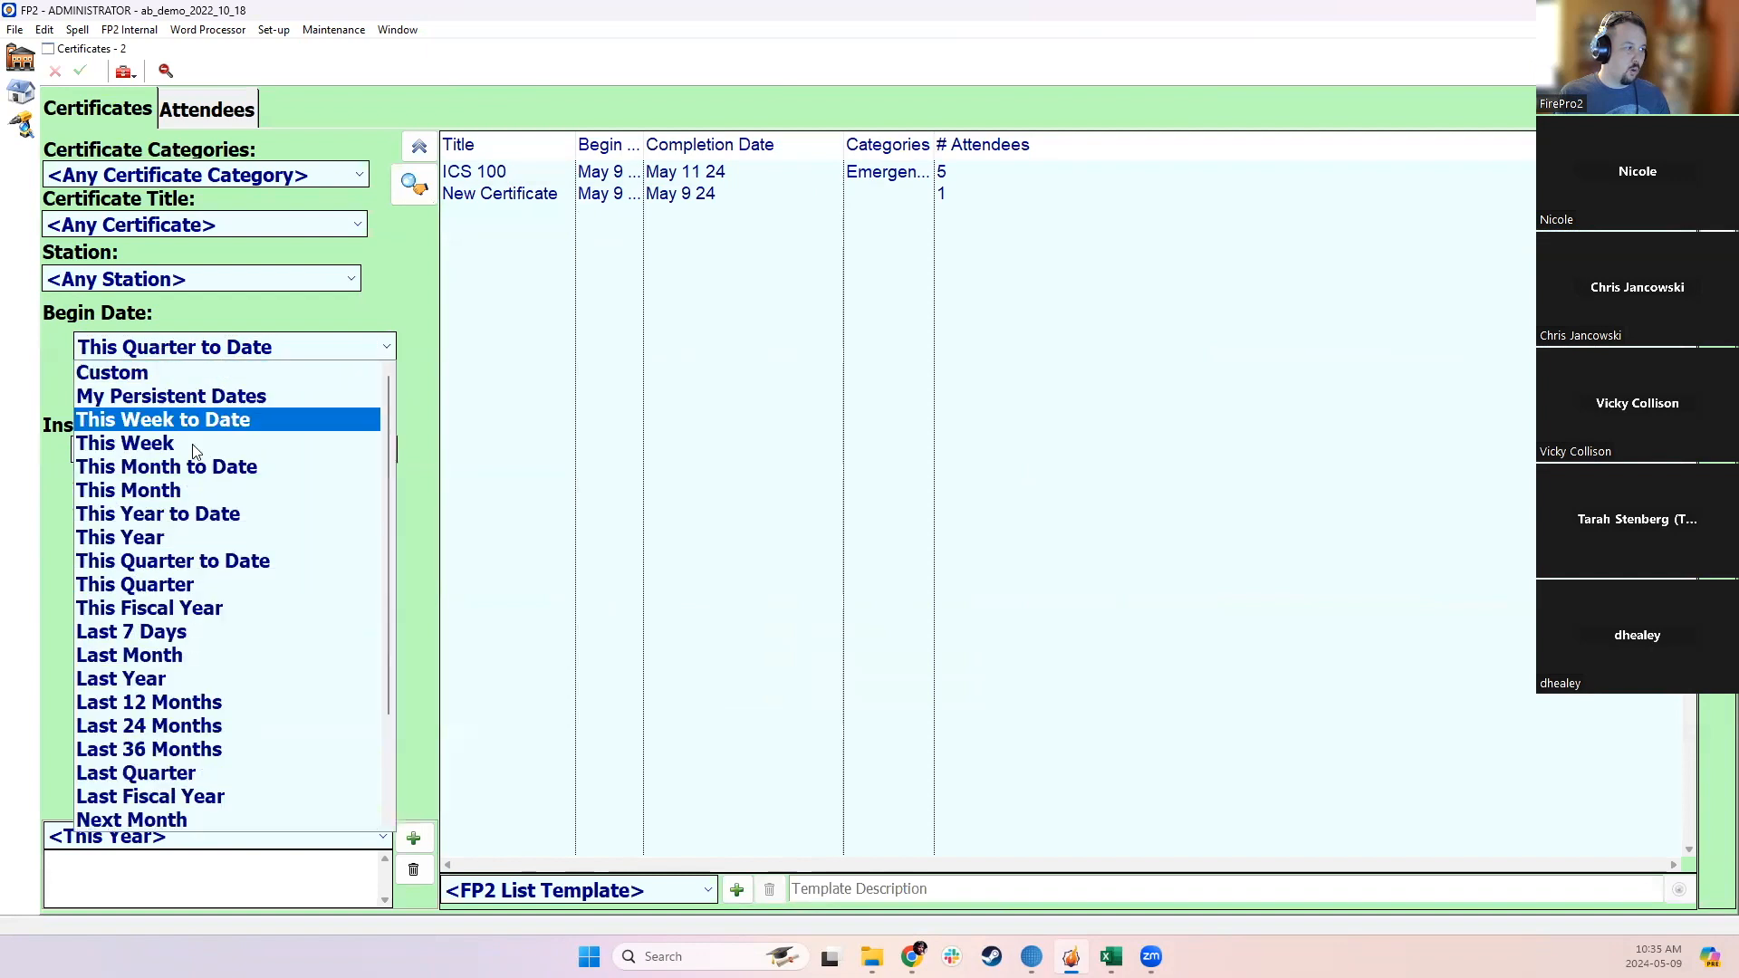
click(181, 706)
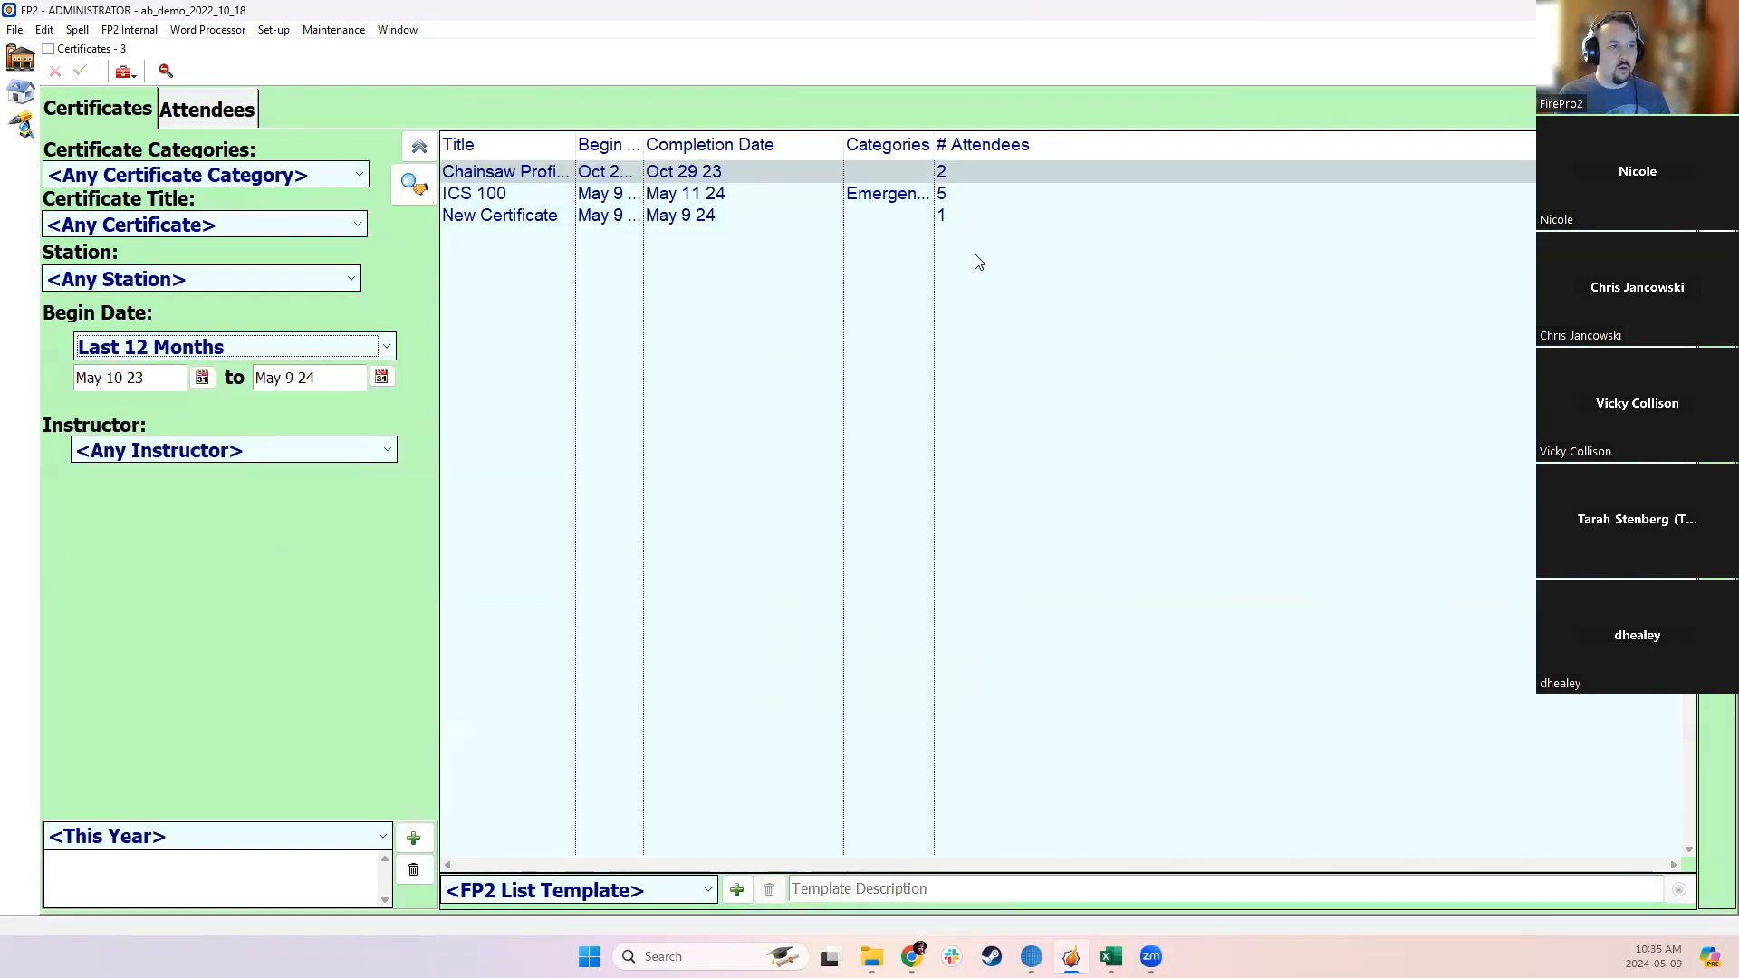
Step: Preview the Certificate Details report for all certificates in the list, and close it after reviewing
key(ctrl+p)
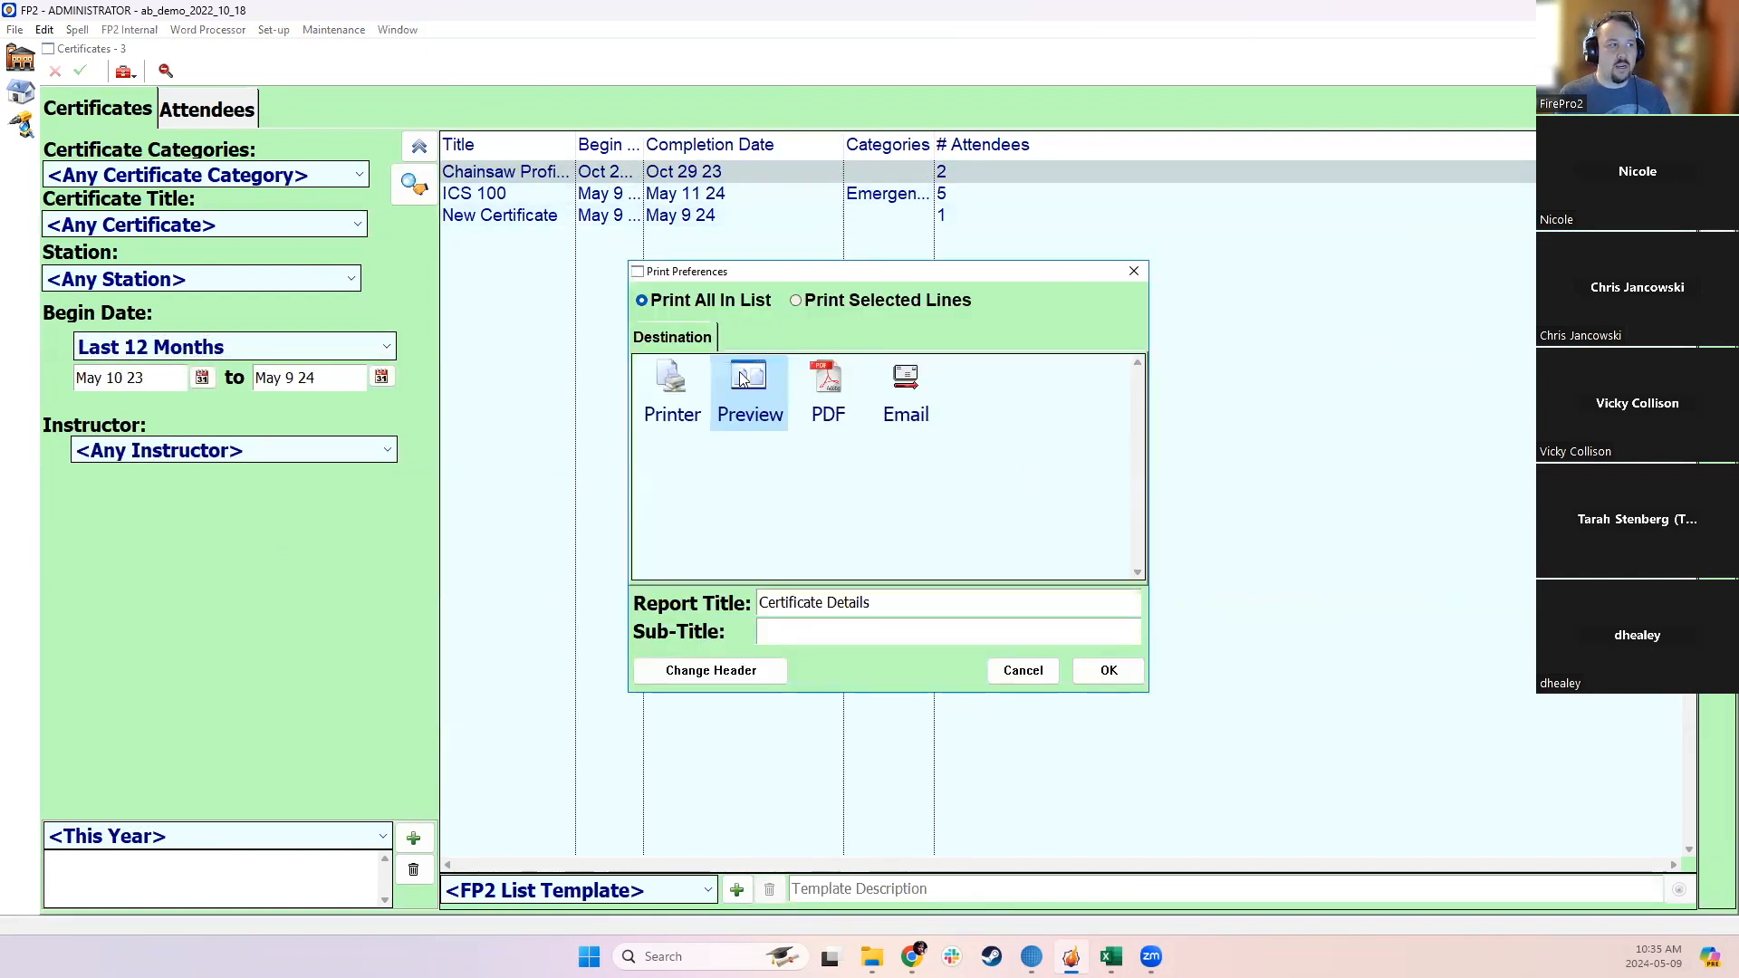
click(1138, 673)
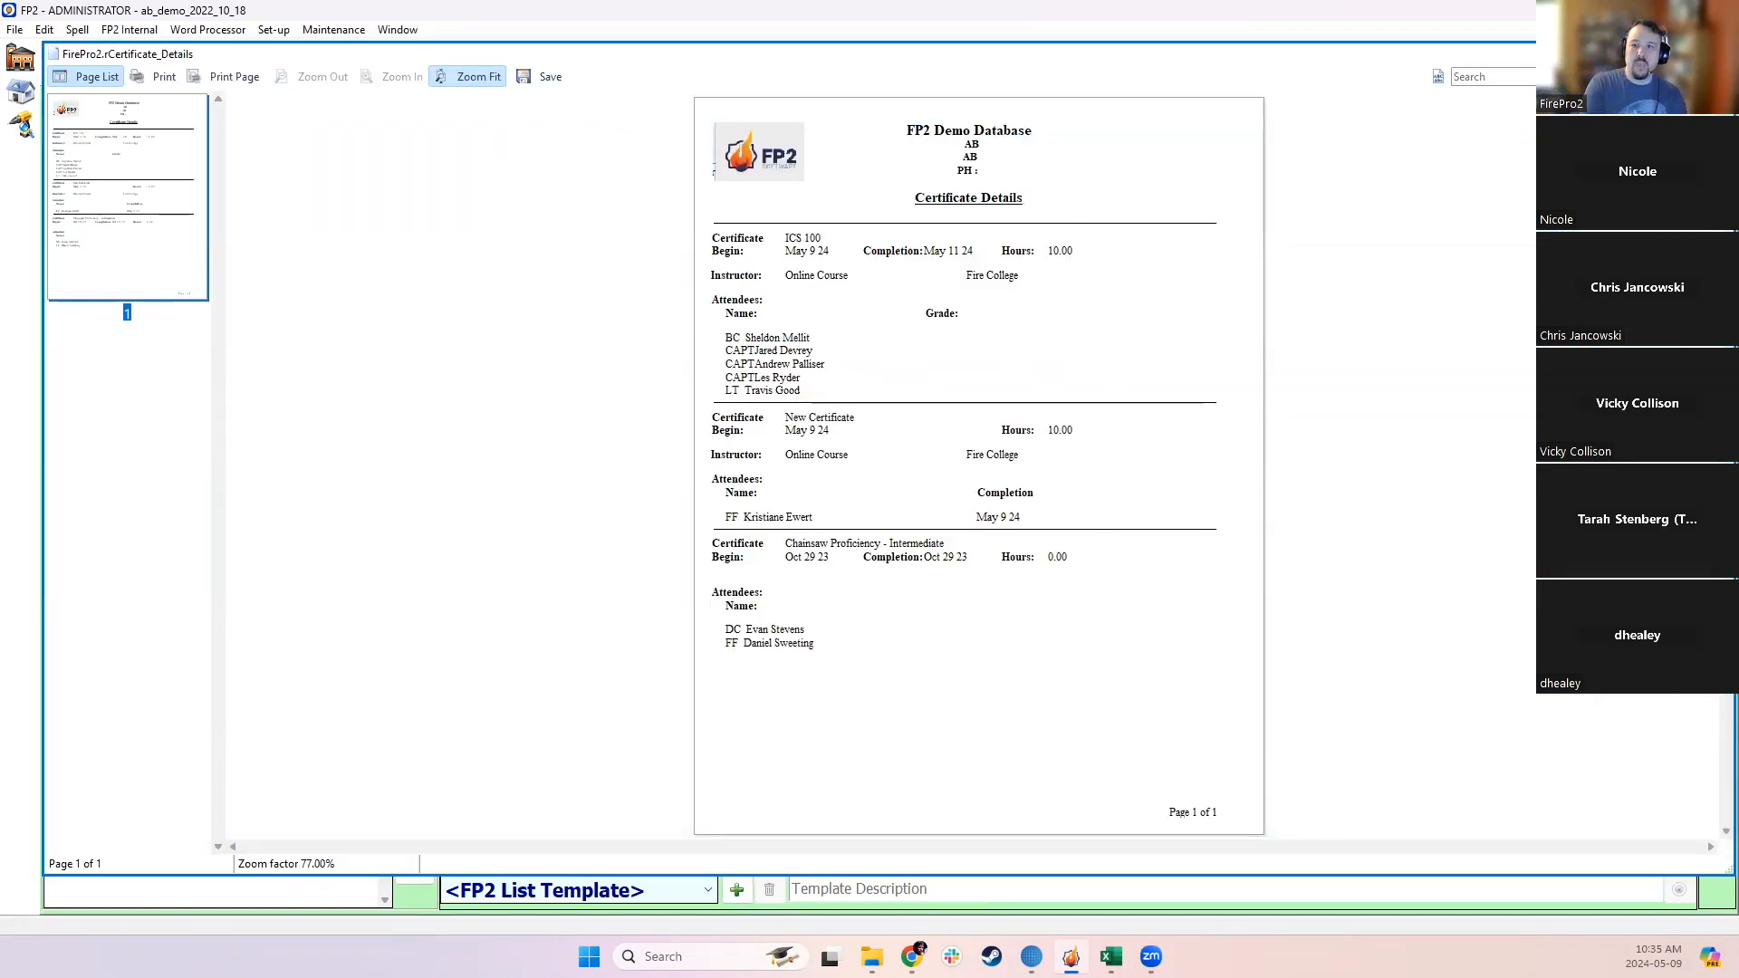
click(1722, 53)
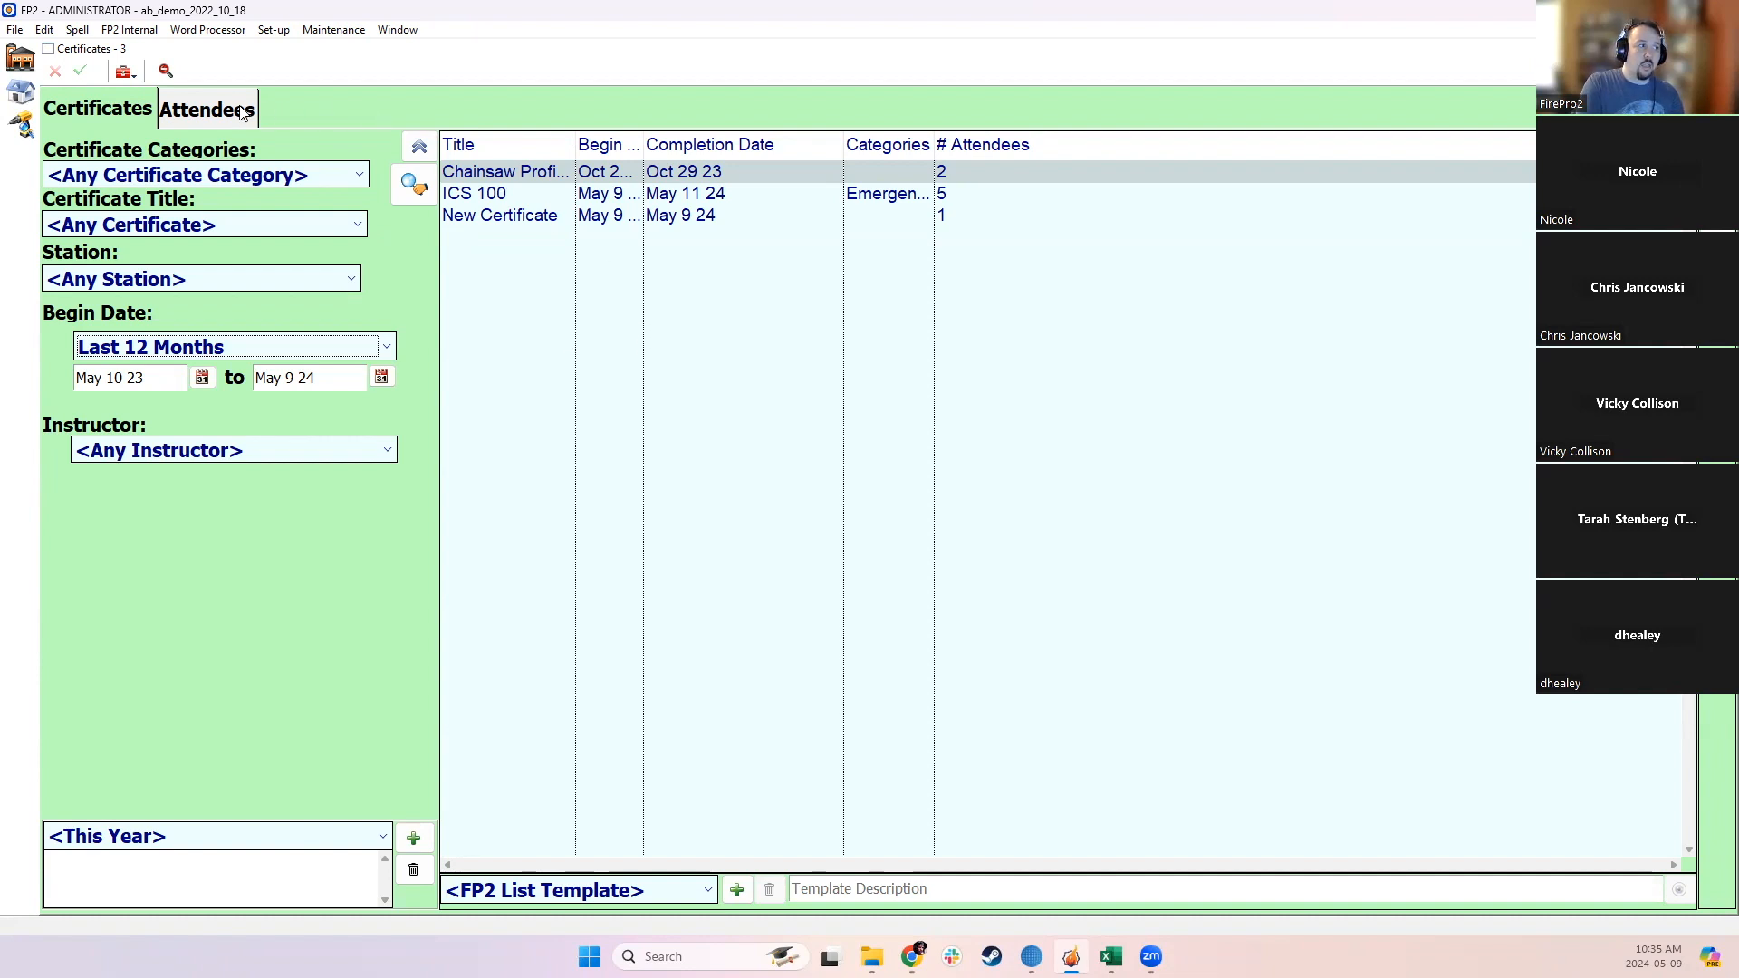
Step: Search the certificate attendees for the Recruit Training category and widen the Begin Date column
click(224, 117)
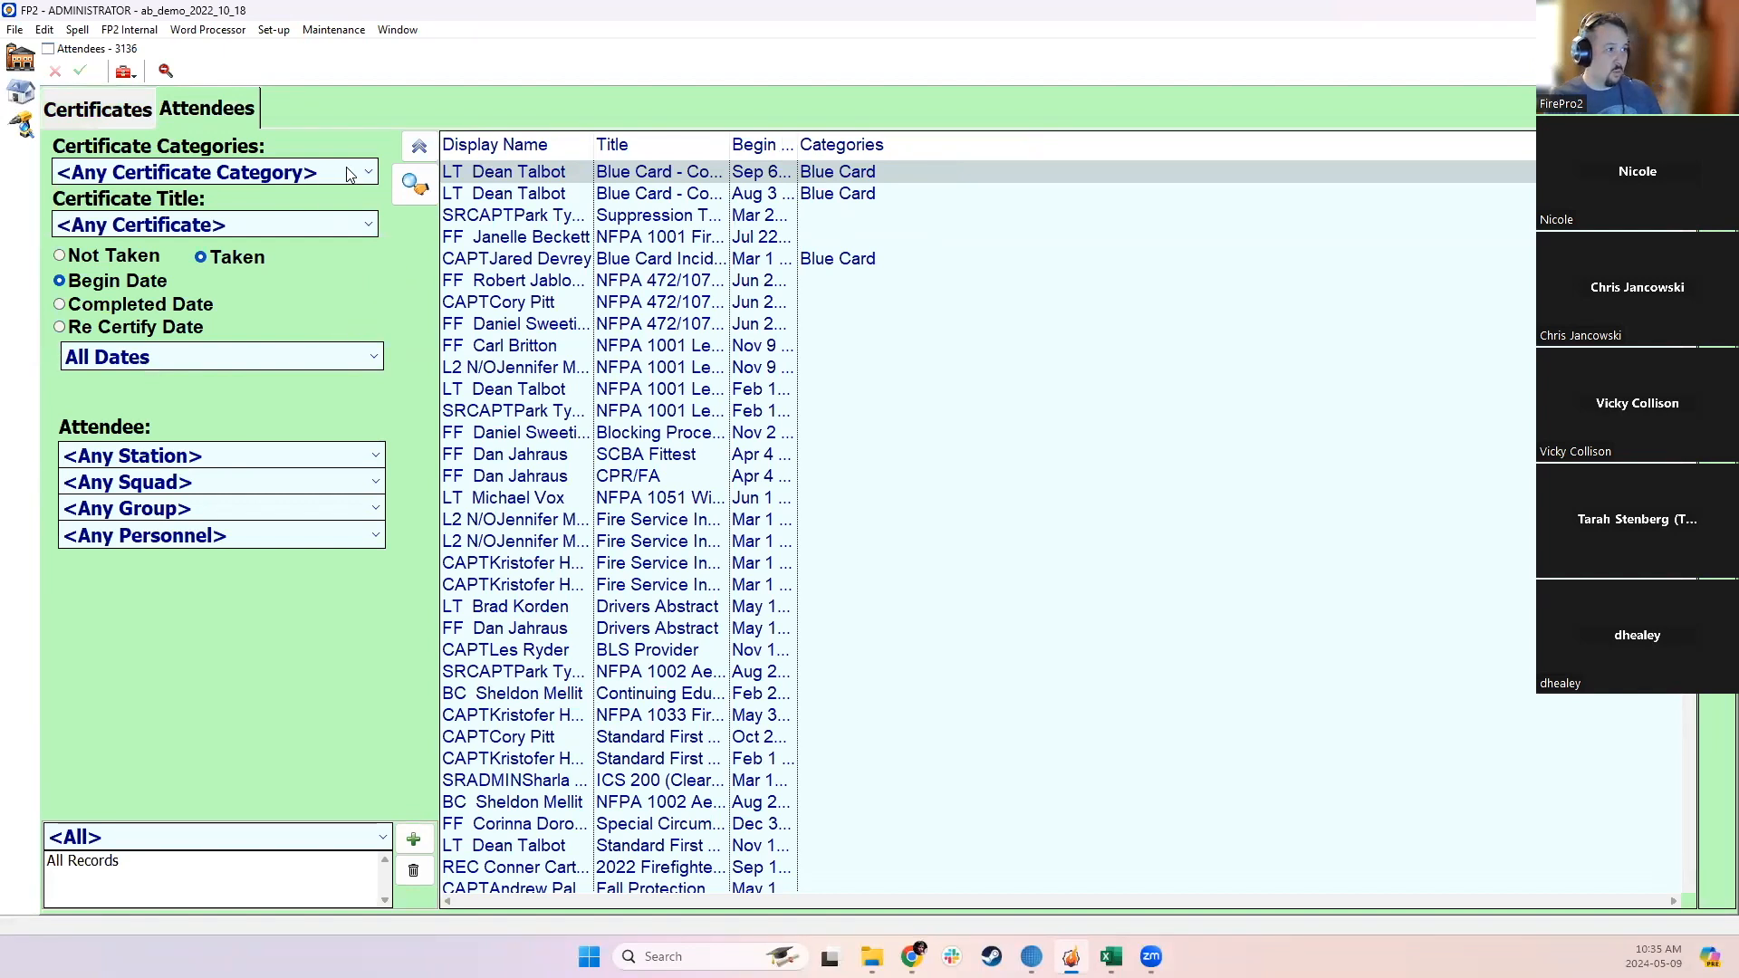
click(264, 173)
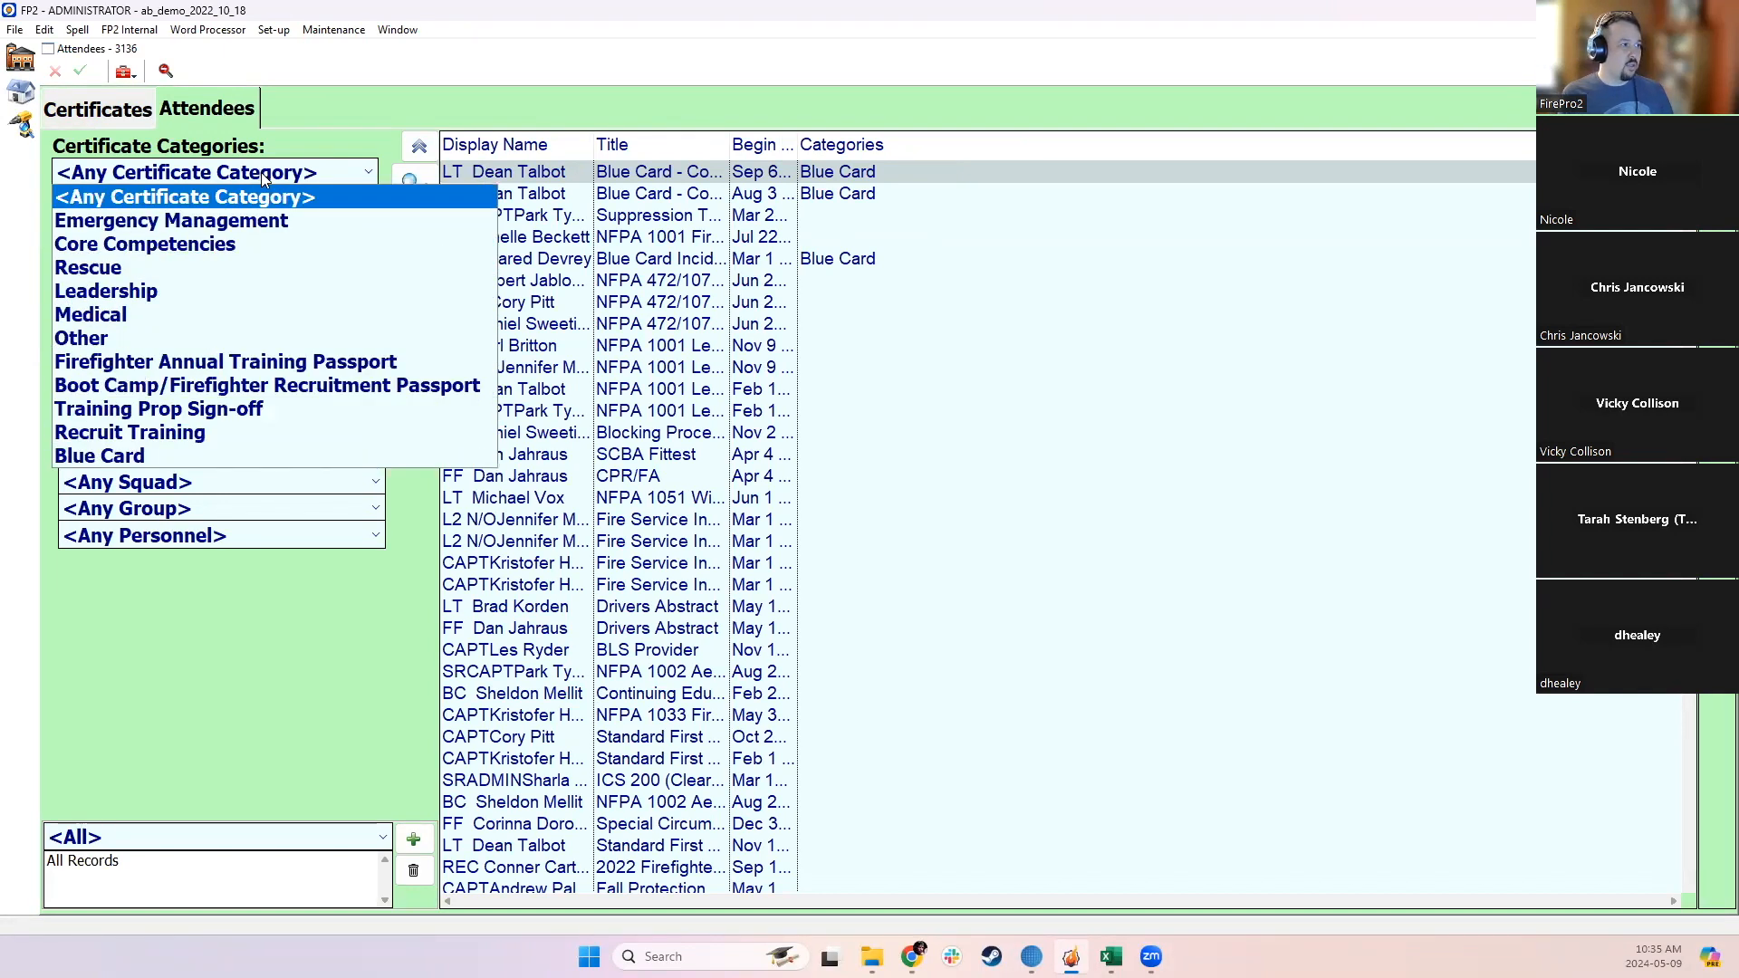
click(127, 434)
click(415, 184)
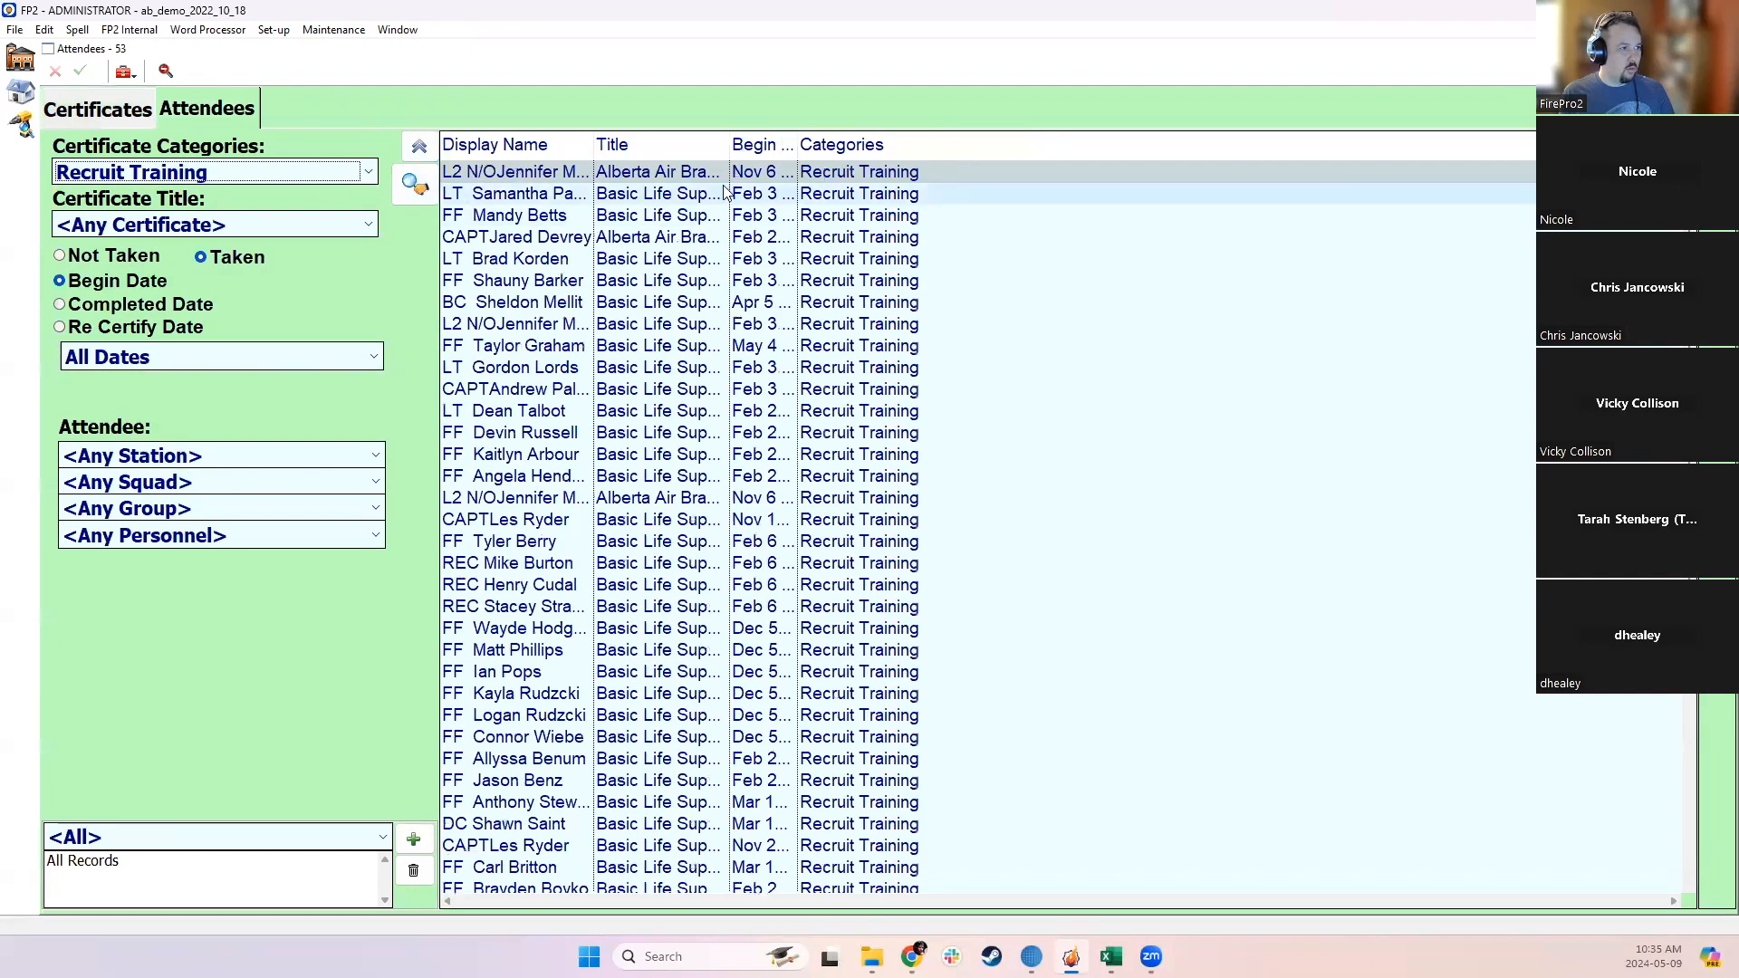
drag(795, 143, 986, 145)
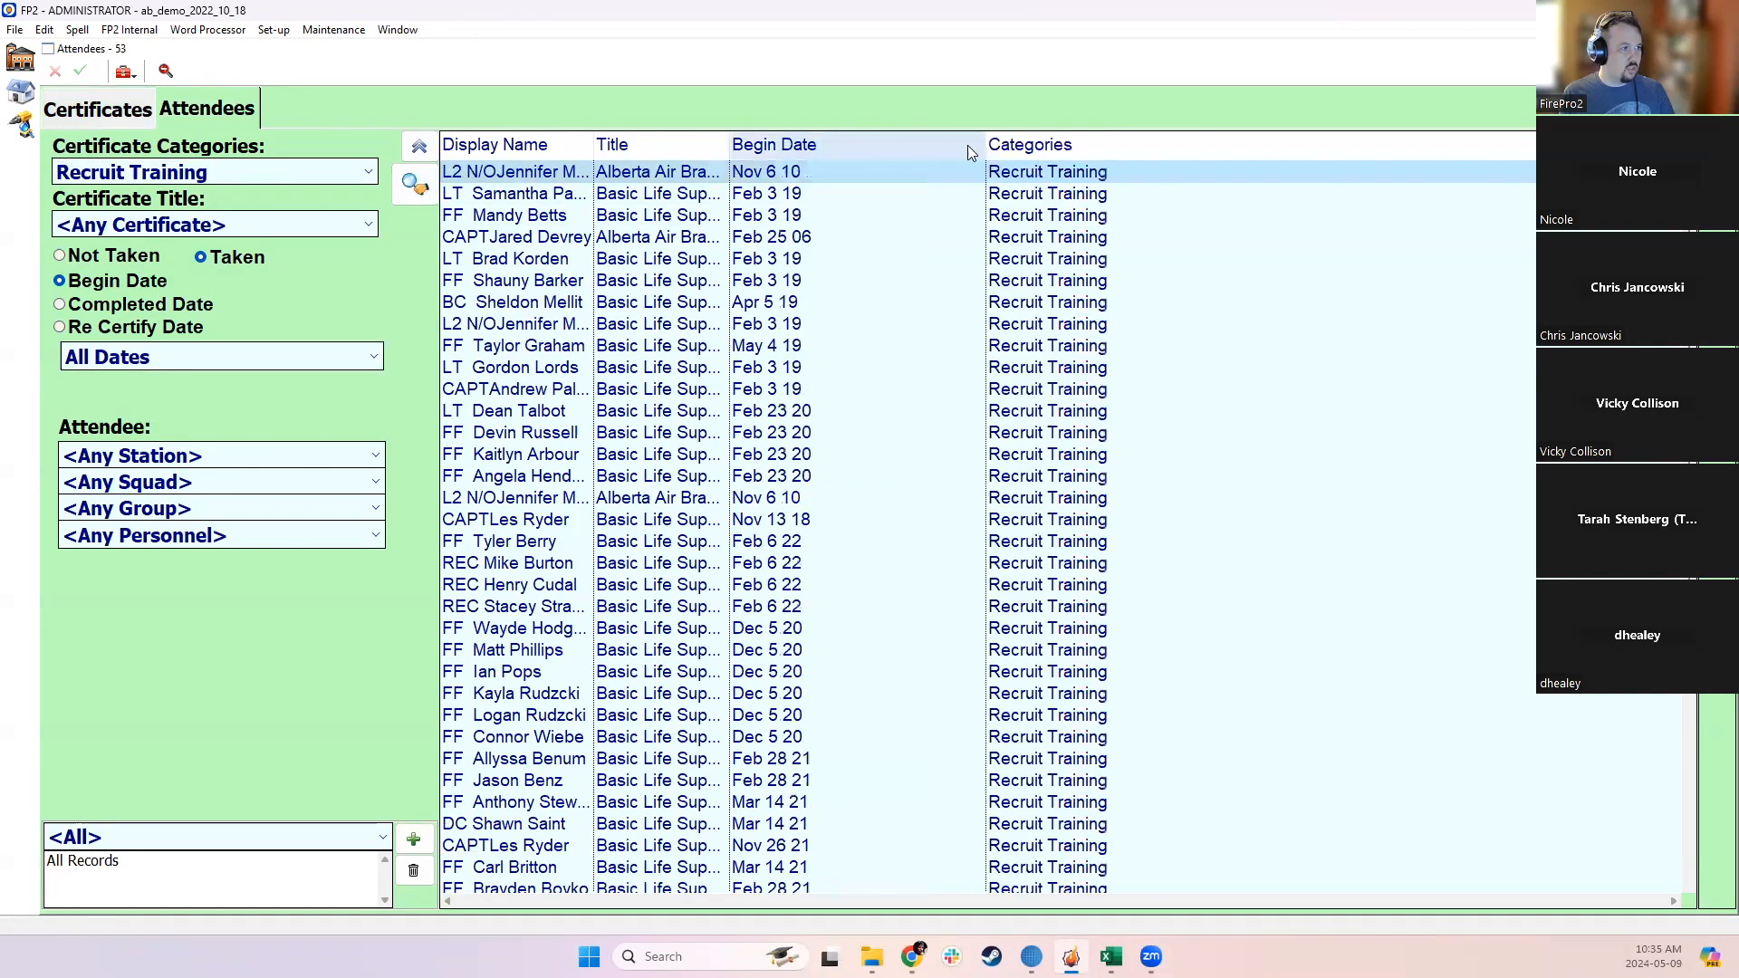
Step: Narrow the Recruit Training attendee search to the certificate title New Certificate
click(295, 224)
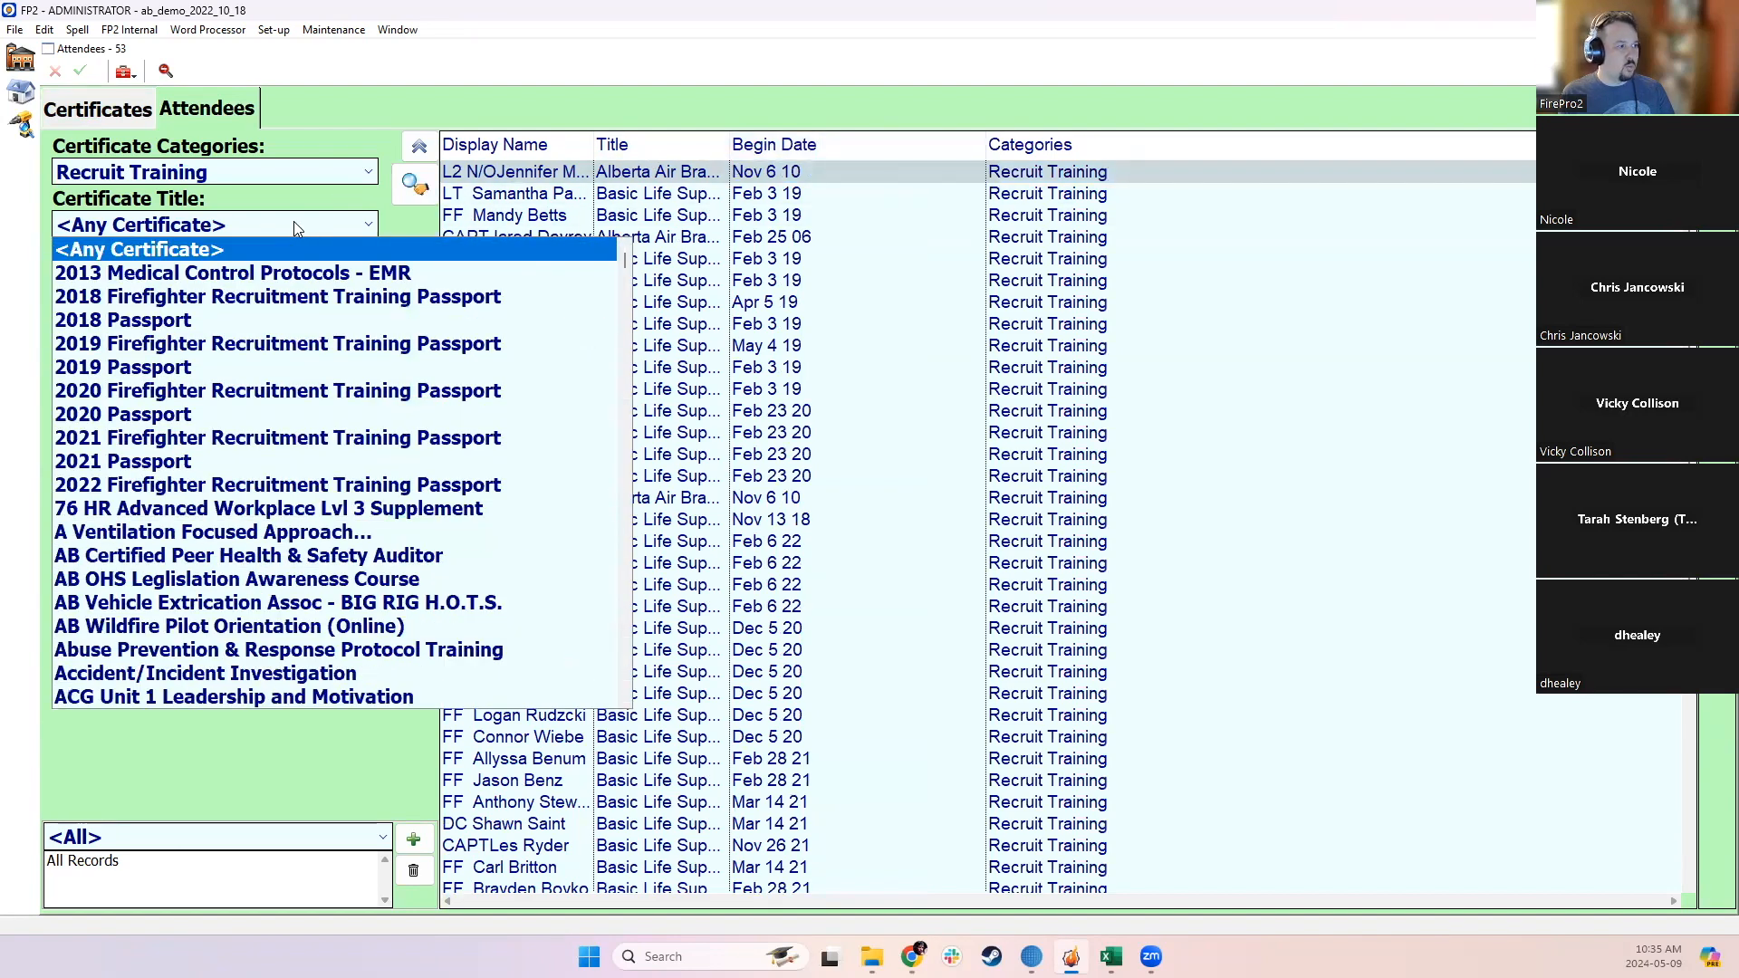
scroll(299, 239, down, 15)
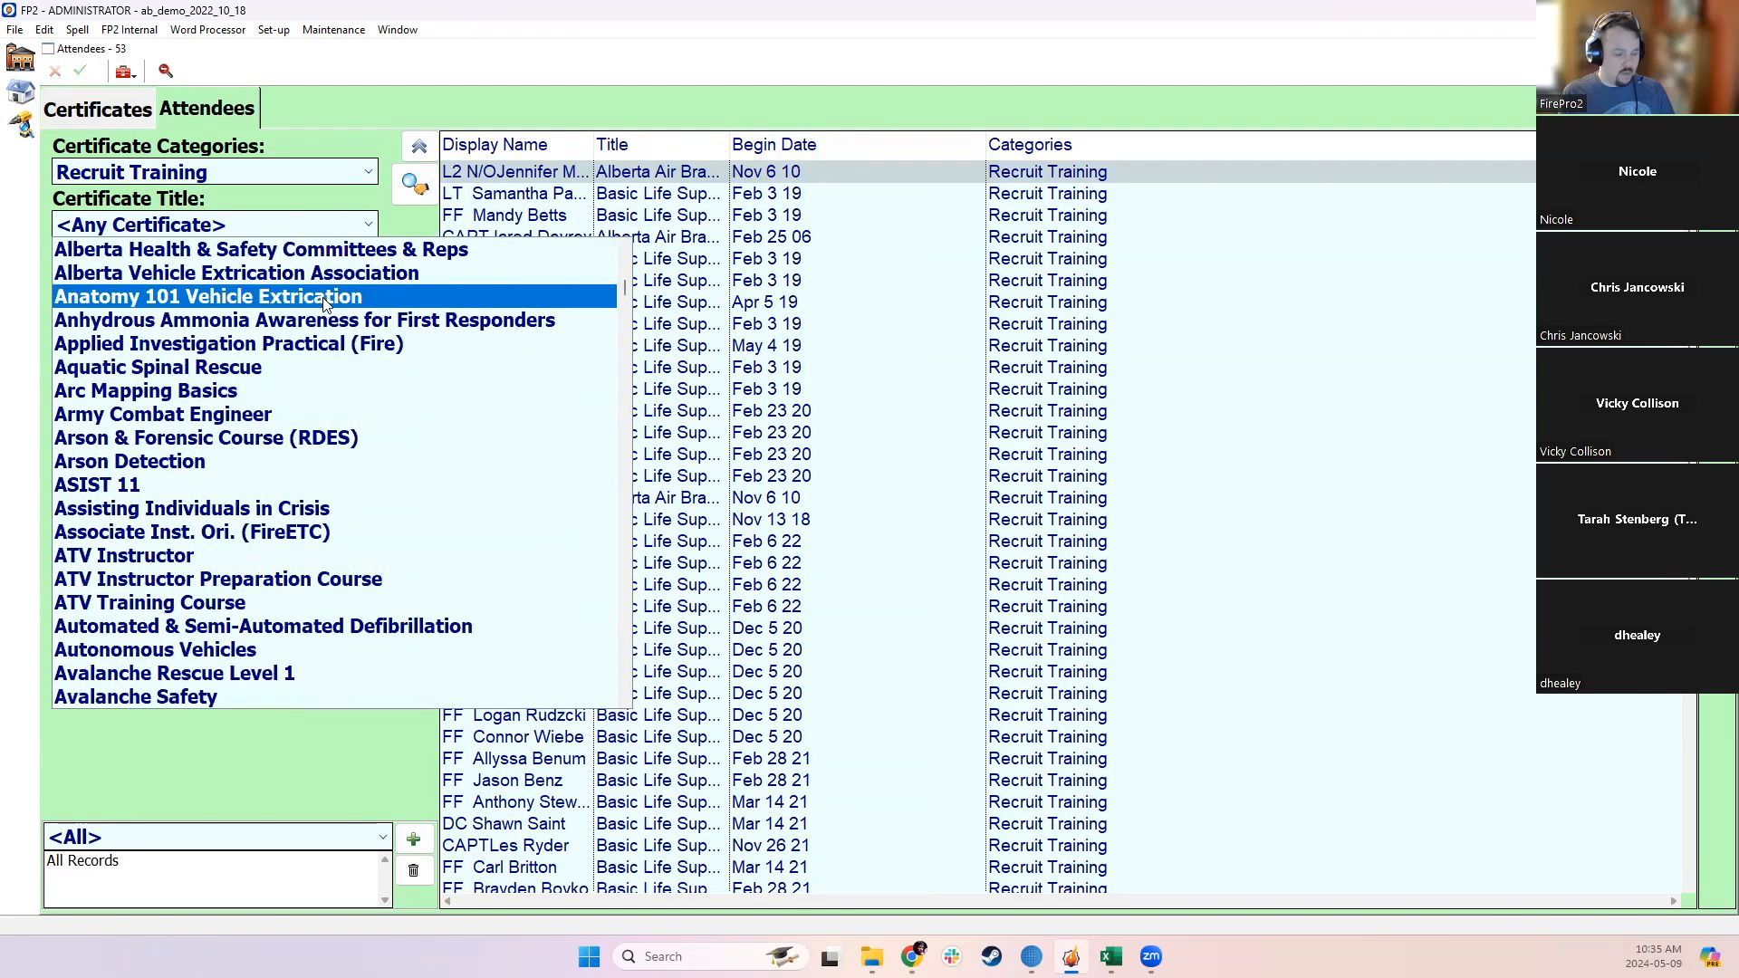
text(ne)
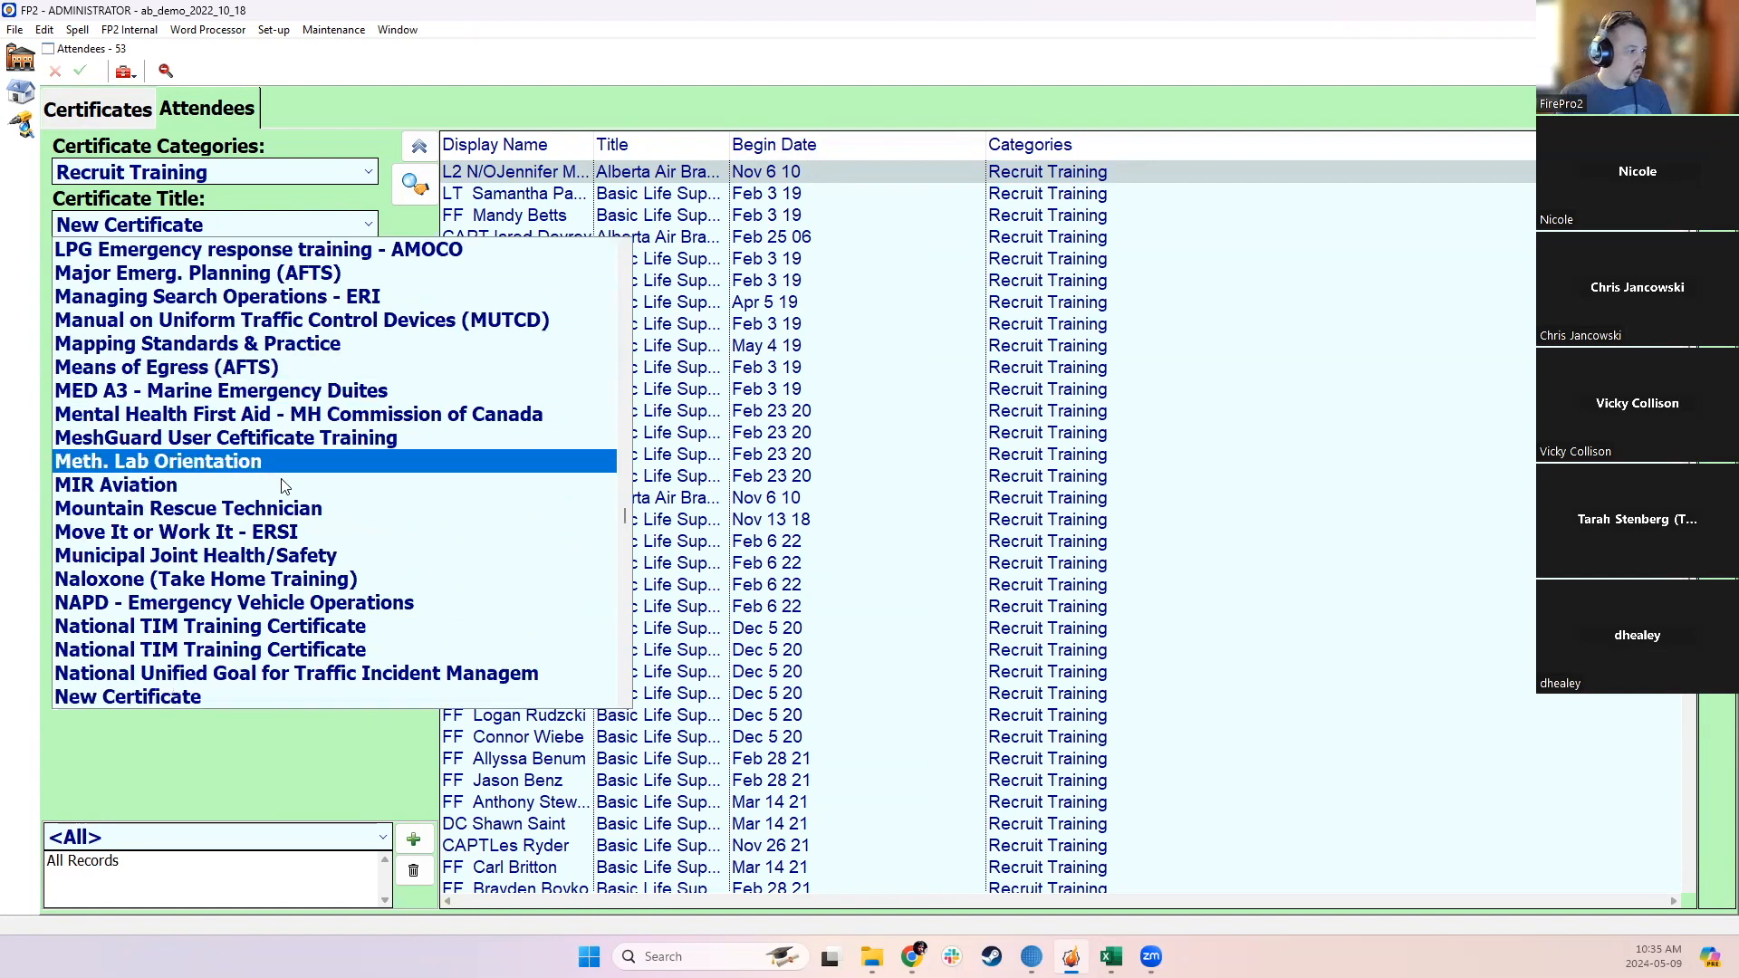
click(239, 696)
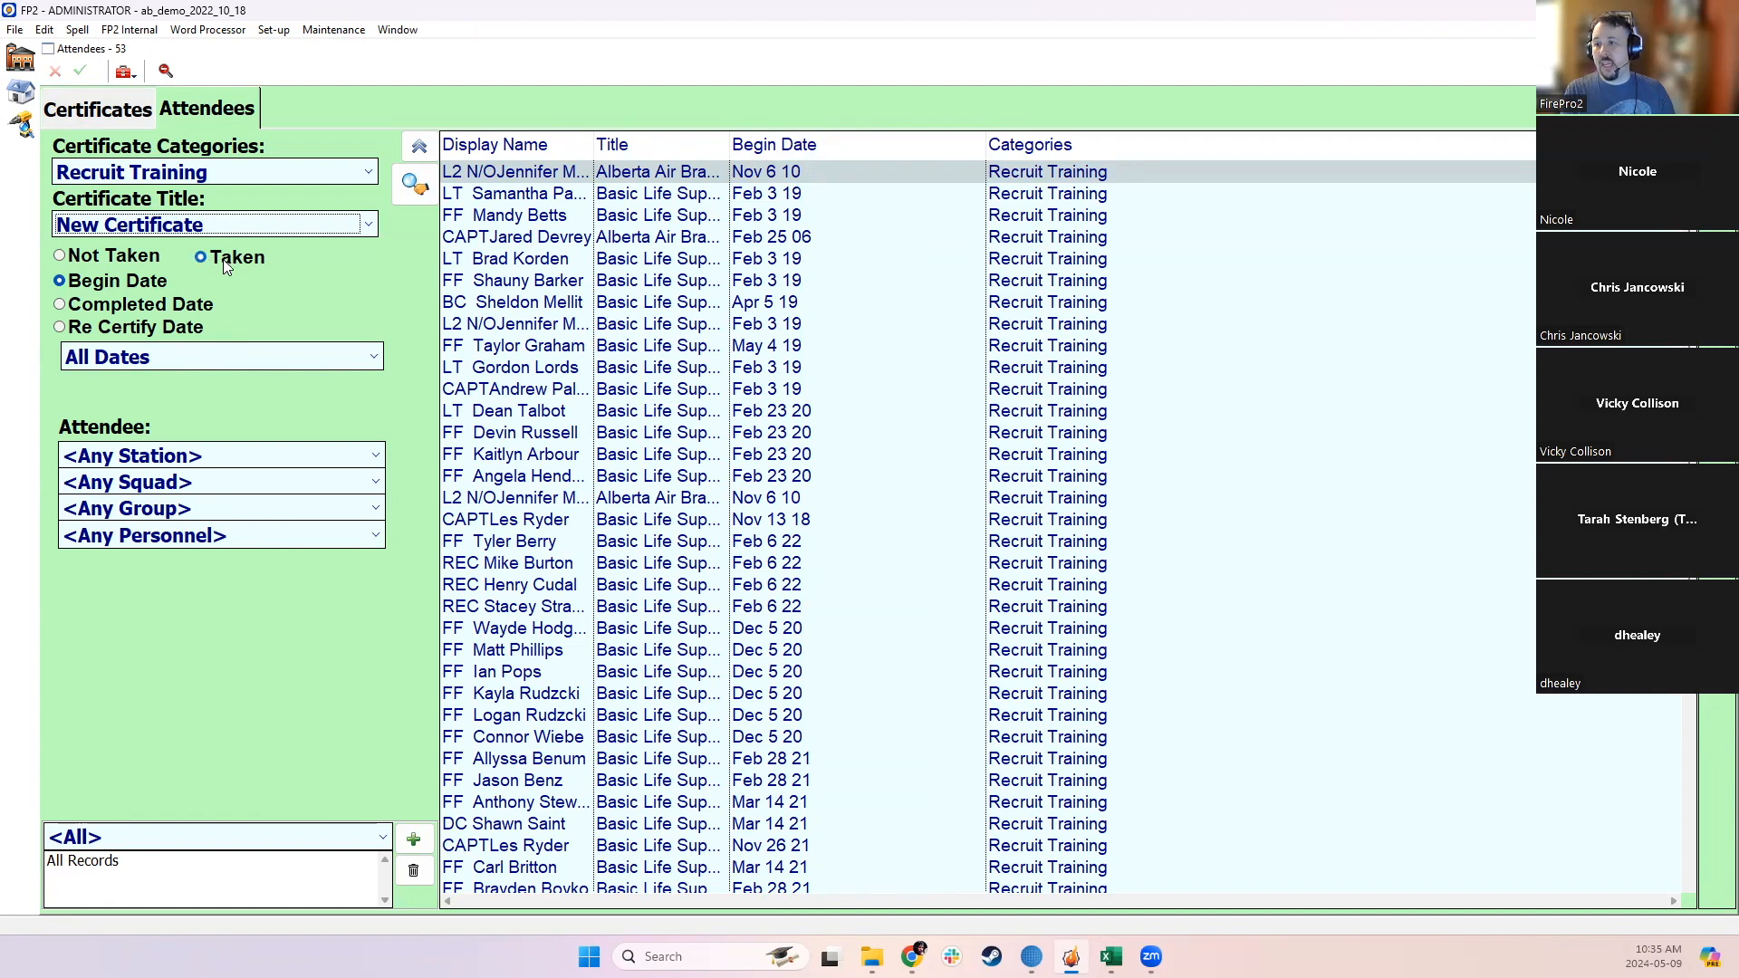
click(426, 188)
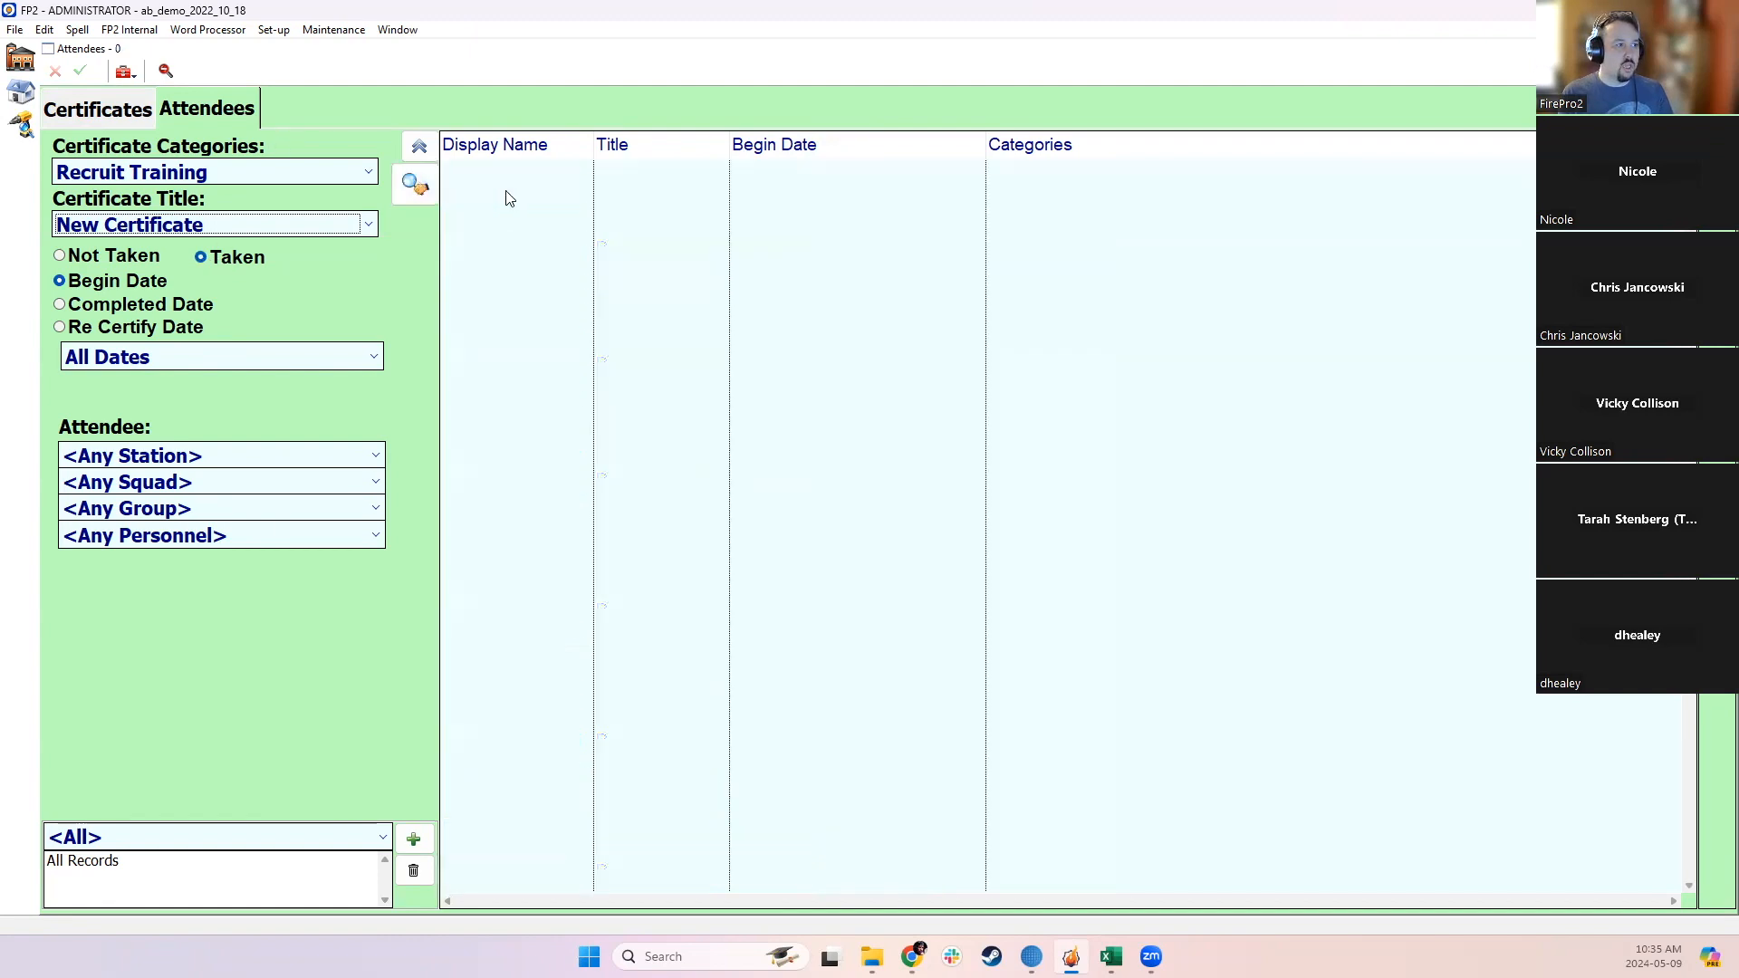
Step: List everyone who has not taken New Certificate, using any certificate category, and widen the Title column to review the names
click(124, 257)
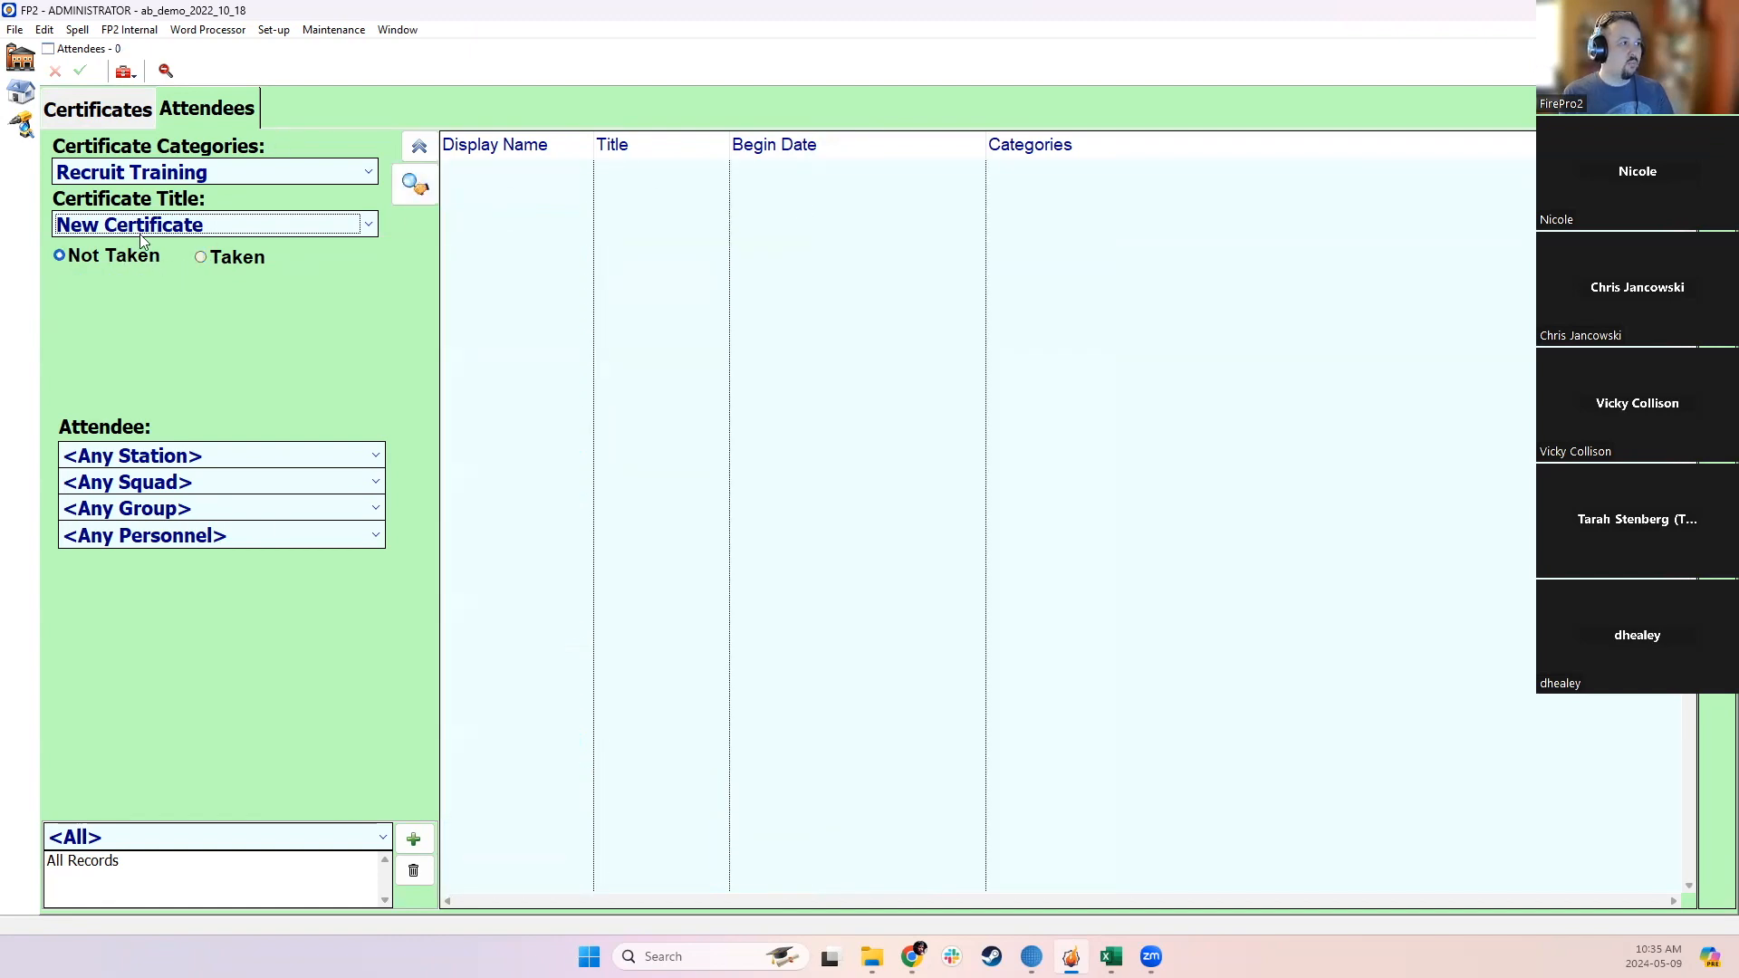
click(342, 175)
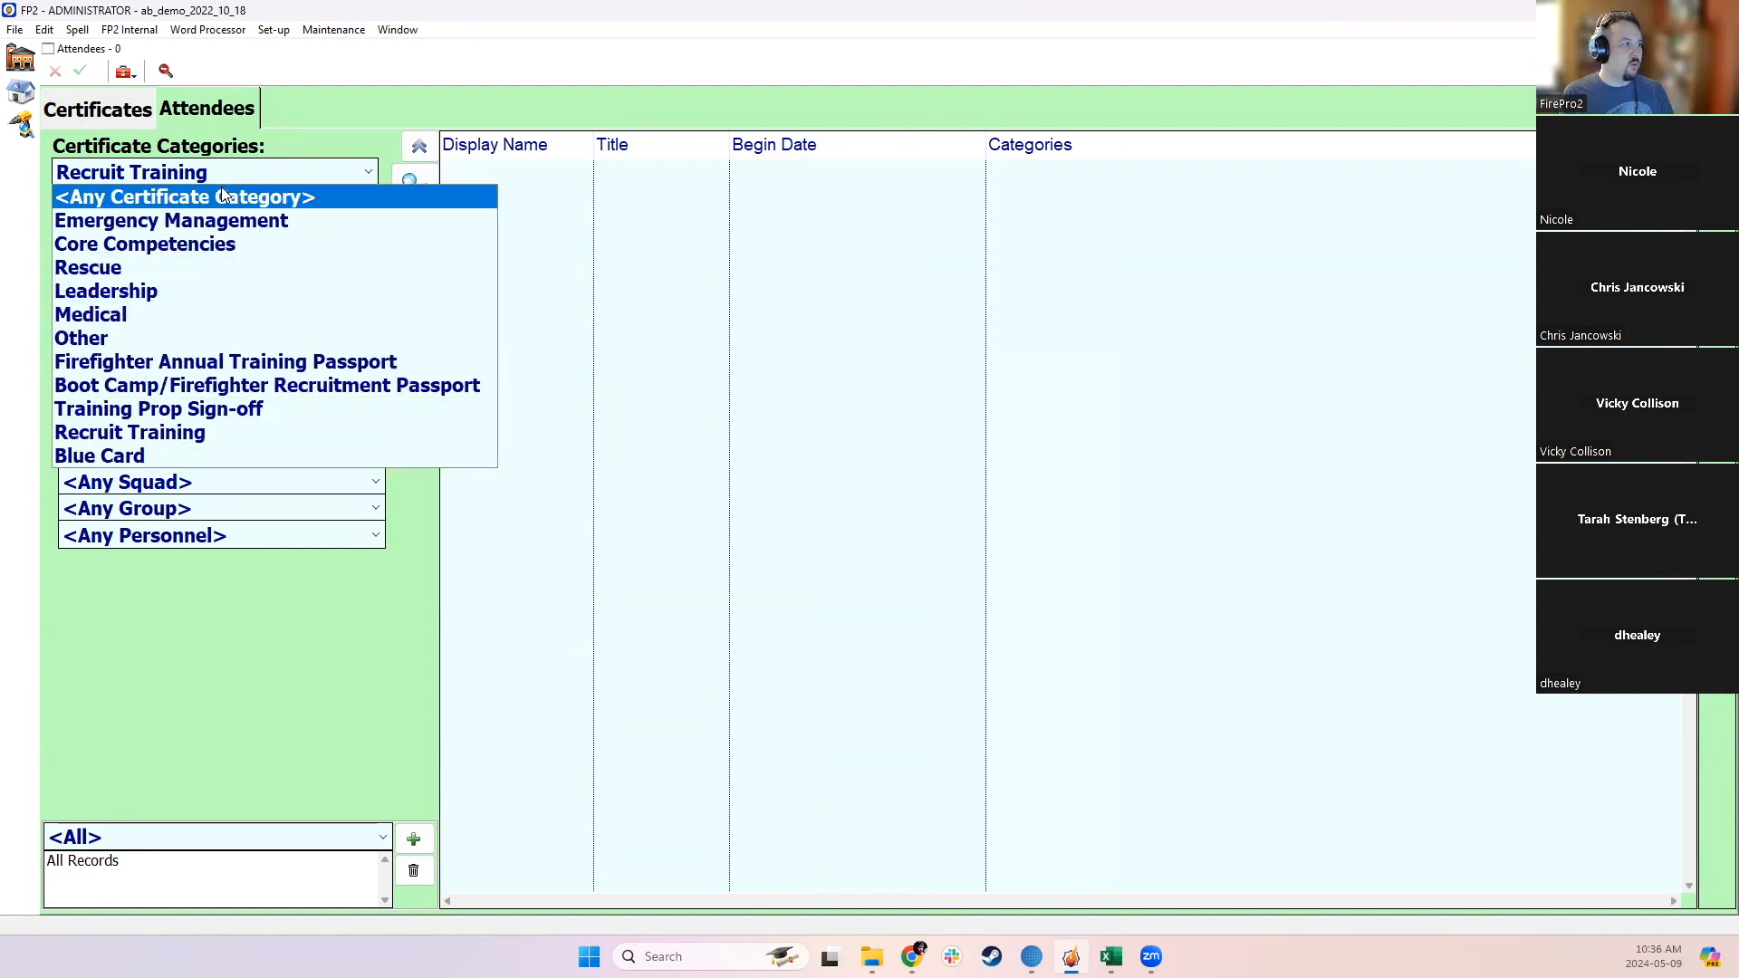
click(221, 187)
click(404, 197)
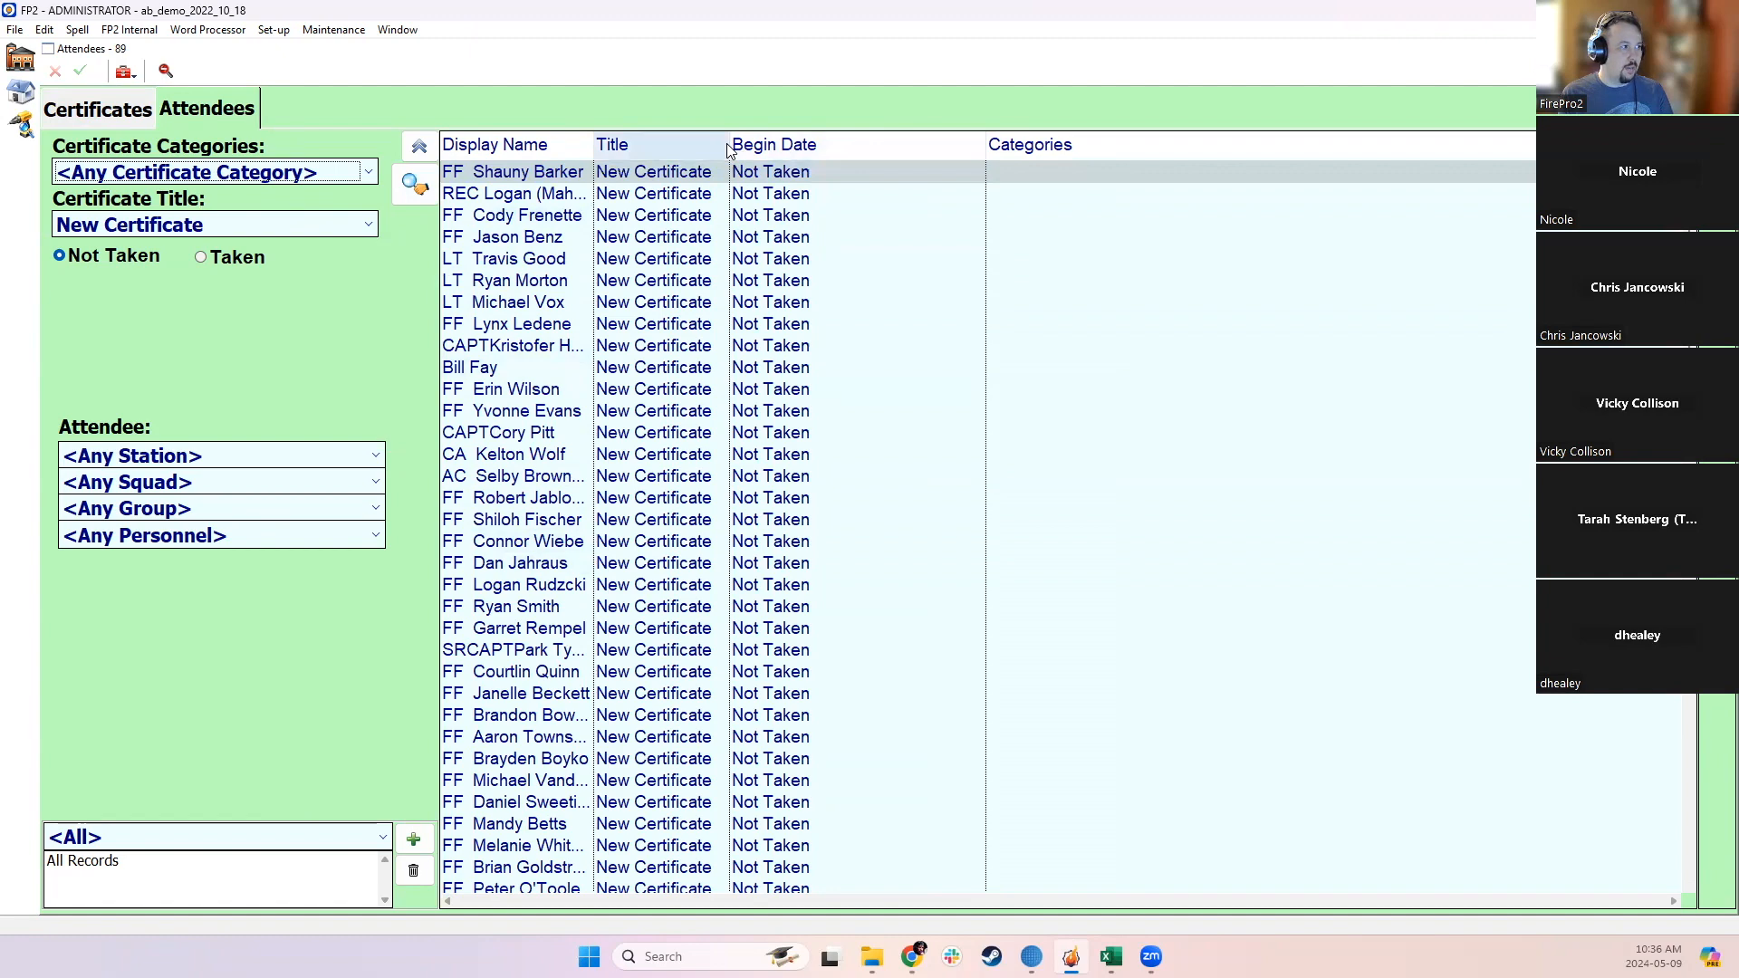
drag(728, 156, 903, 148)
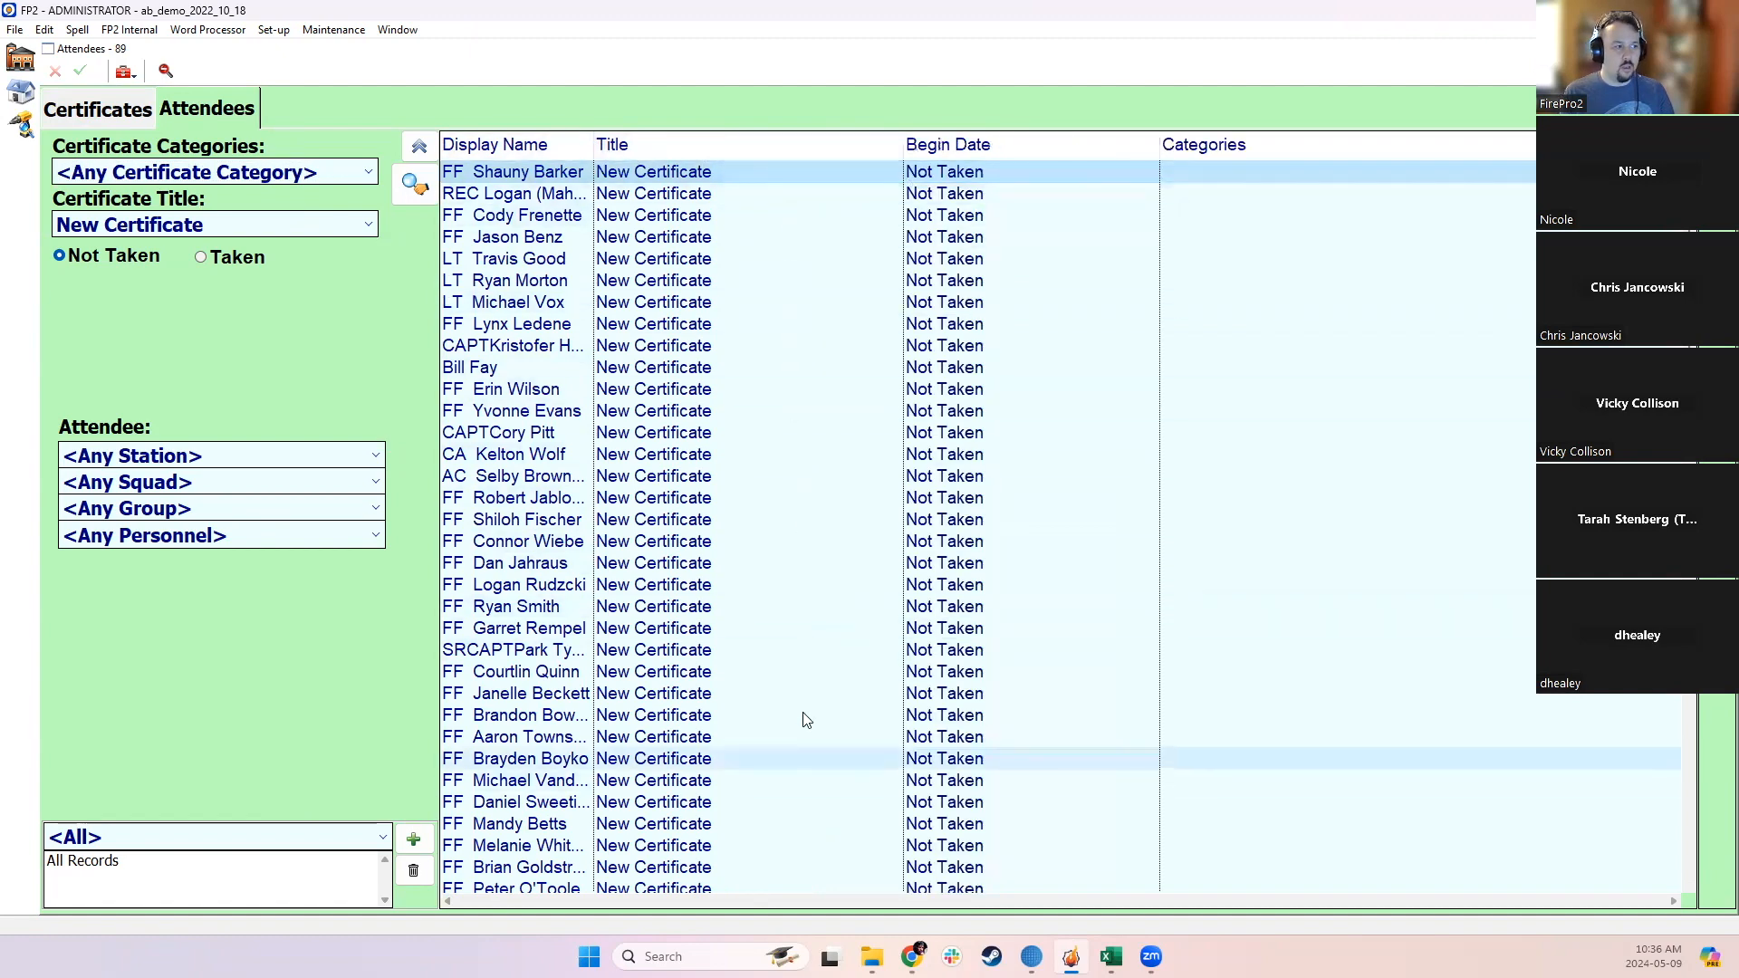
scroll(764, 362, down, 18)
scroll(758, 416, up, 6)
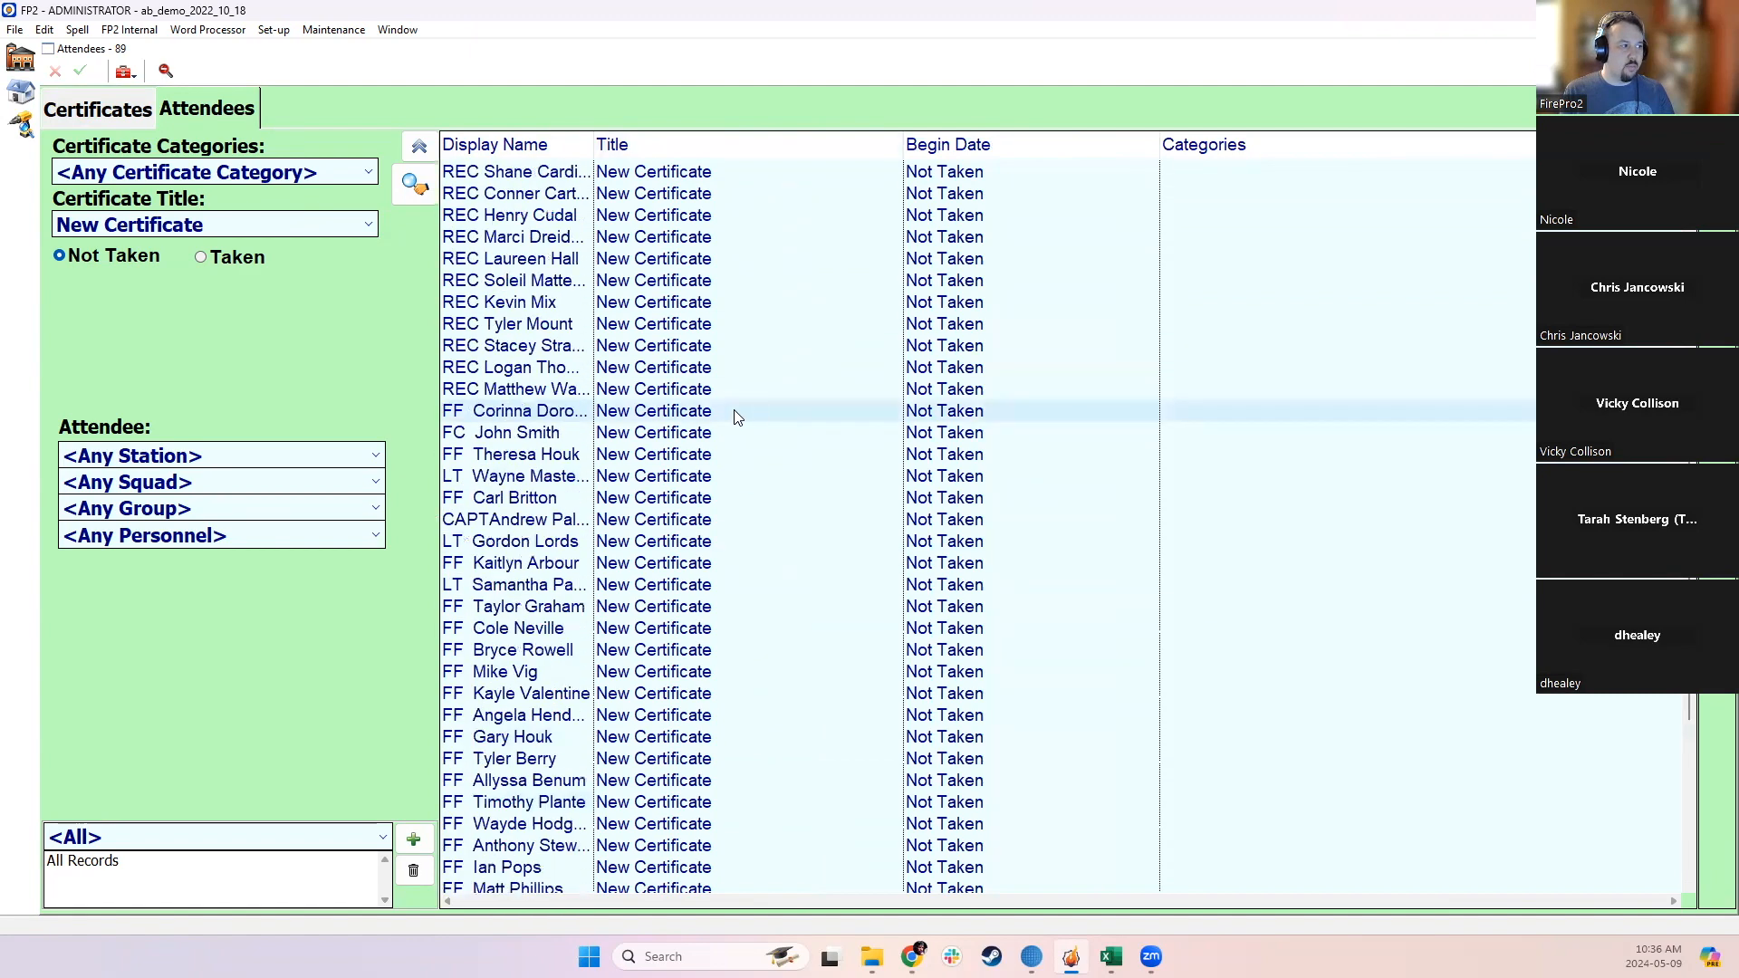
scroll(758, 416, up, 12)
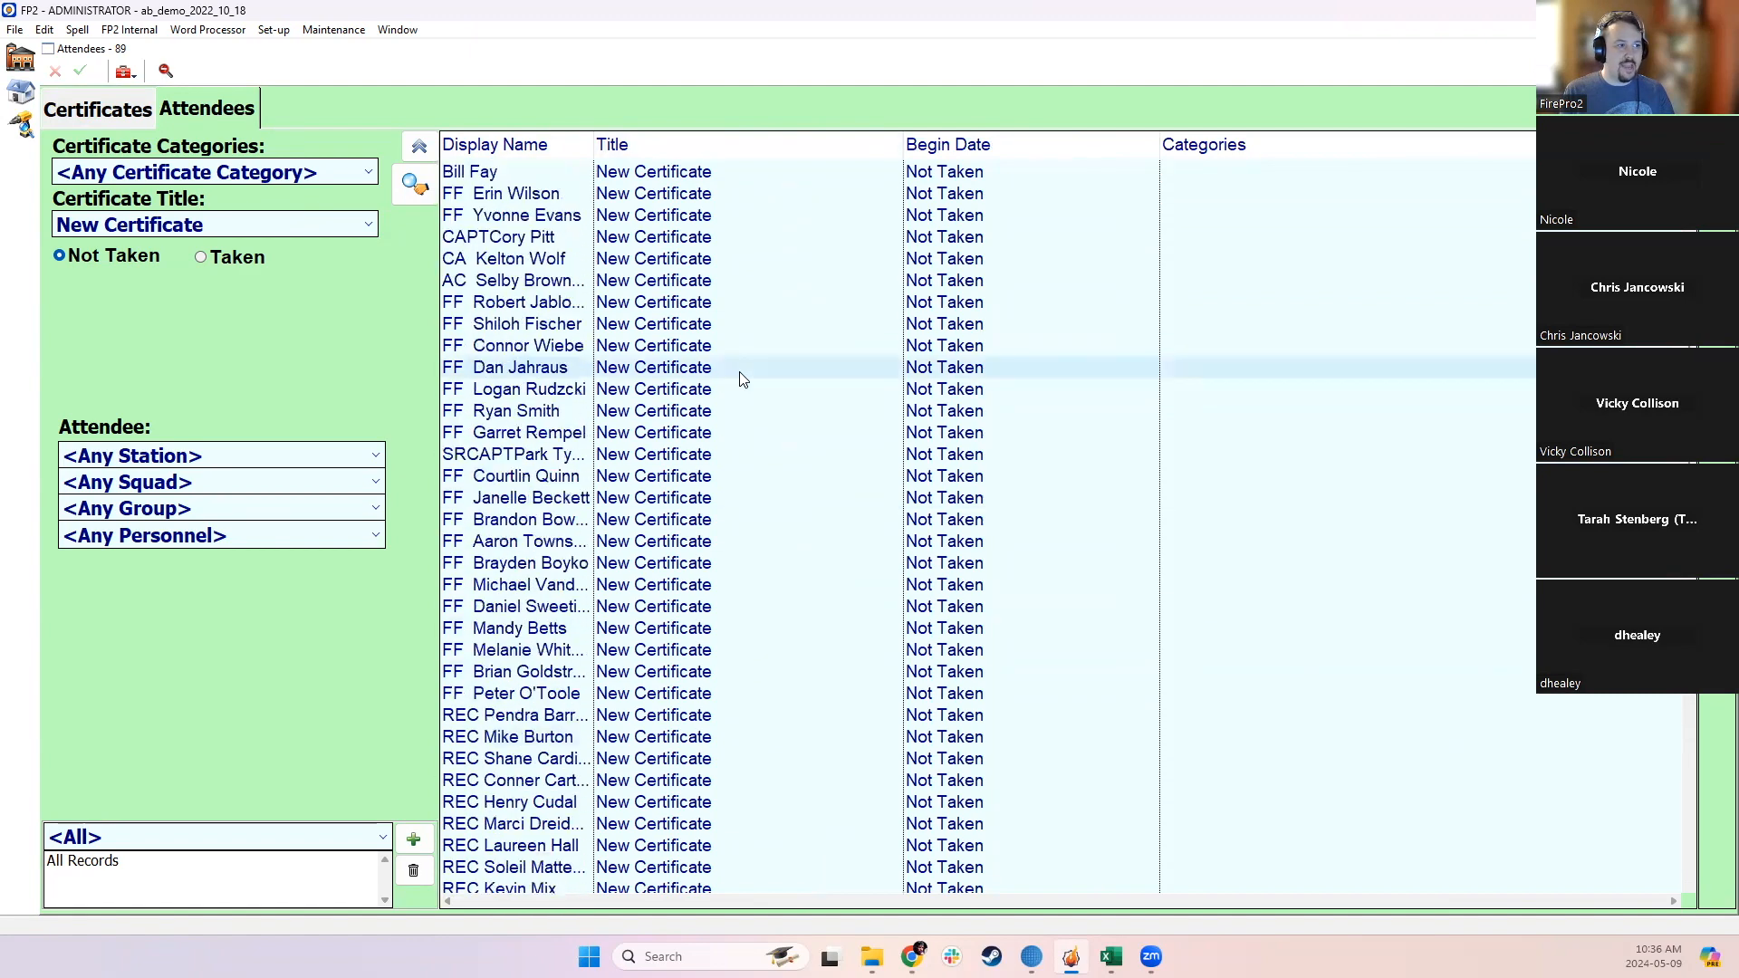
Step: Limit the Not Taken search for New Certificate to attendees in the Recruit group
click(184, 514)
click(163, 556)
click(419, 183)
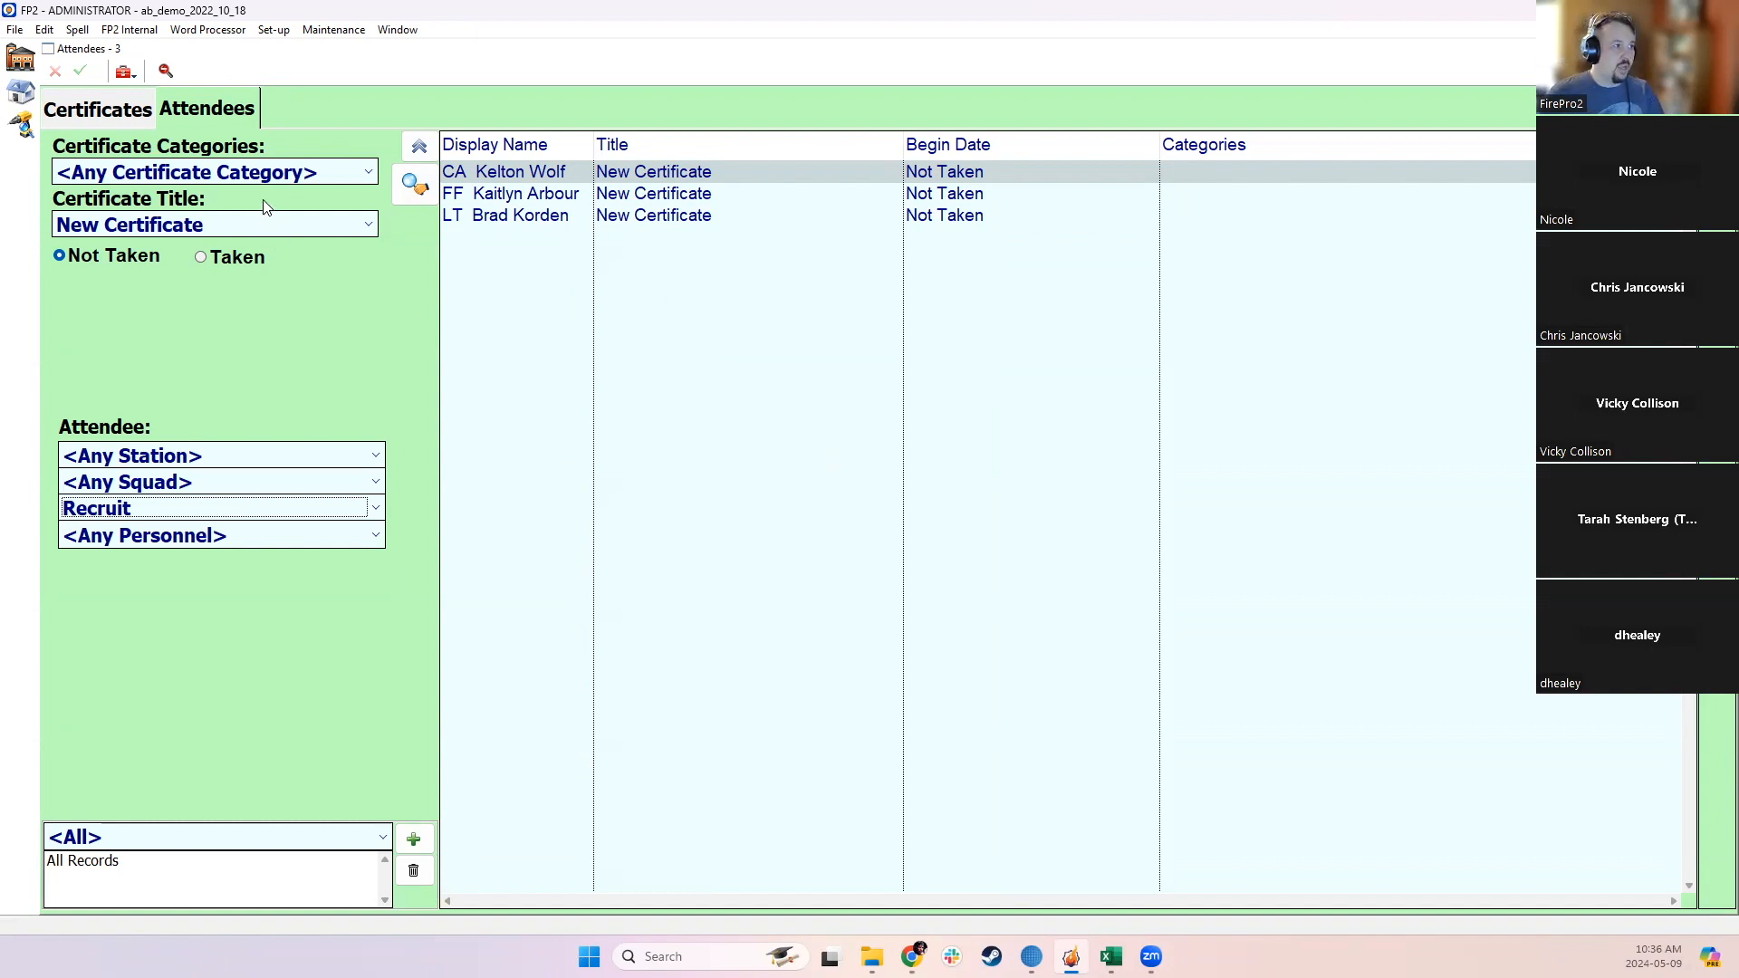
Step: Search for any certificate in the Recruit Training category that the Recruit group has not taken
click(229, 229)
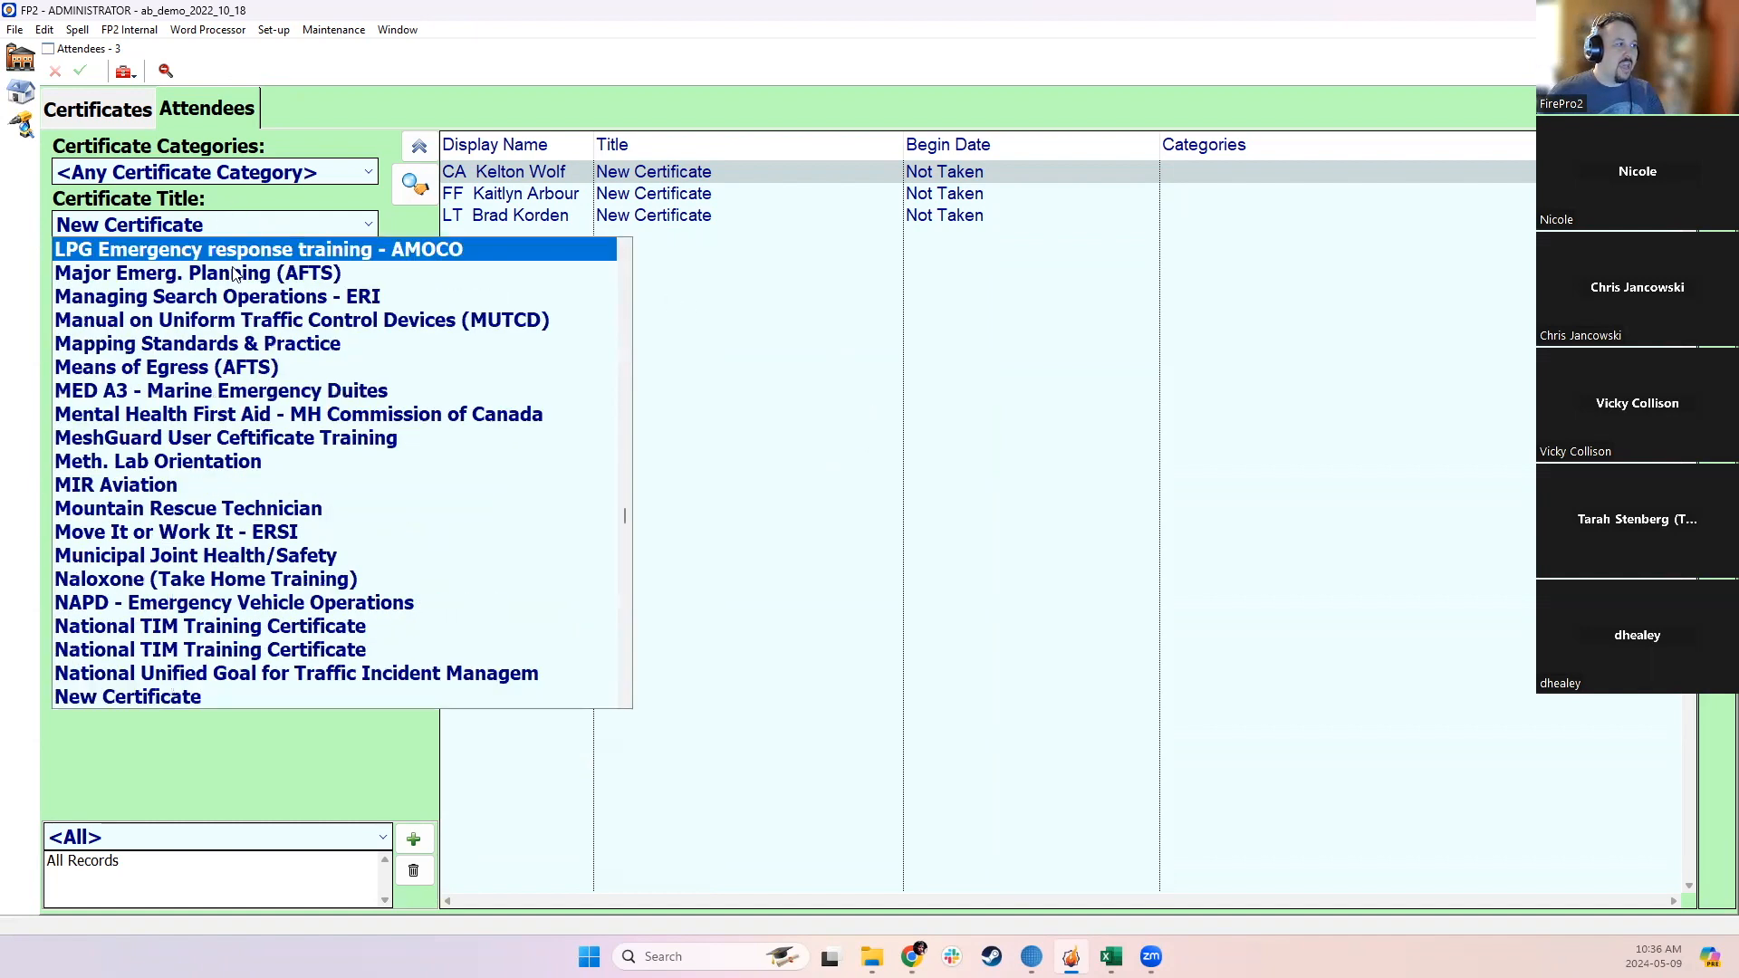
scroll(435, 435, up, 4)
scroll(629, 510, up, 10)
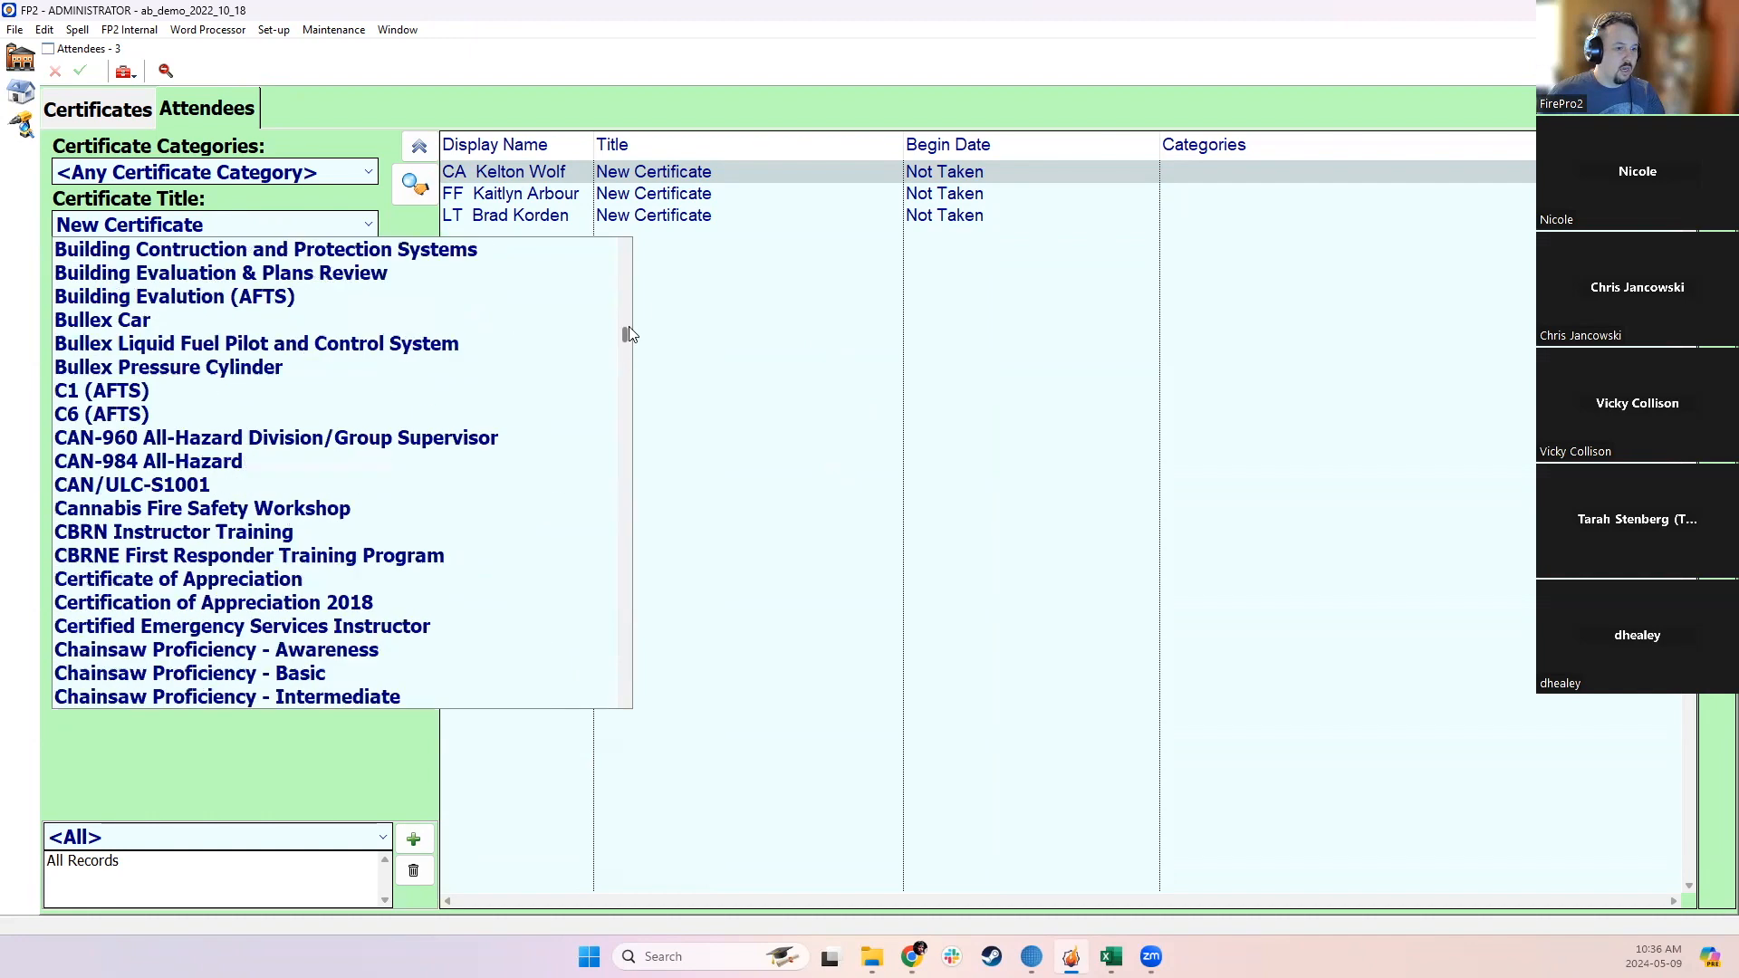
click(263, 250)
click(260, 170)
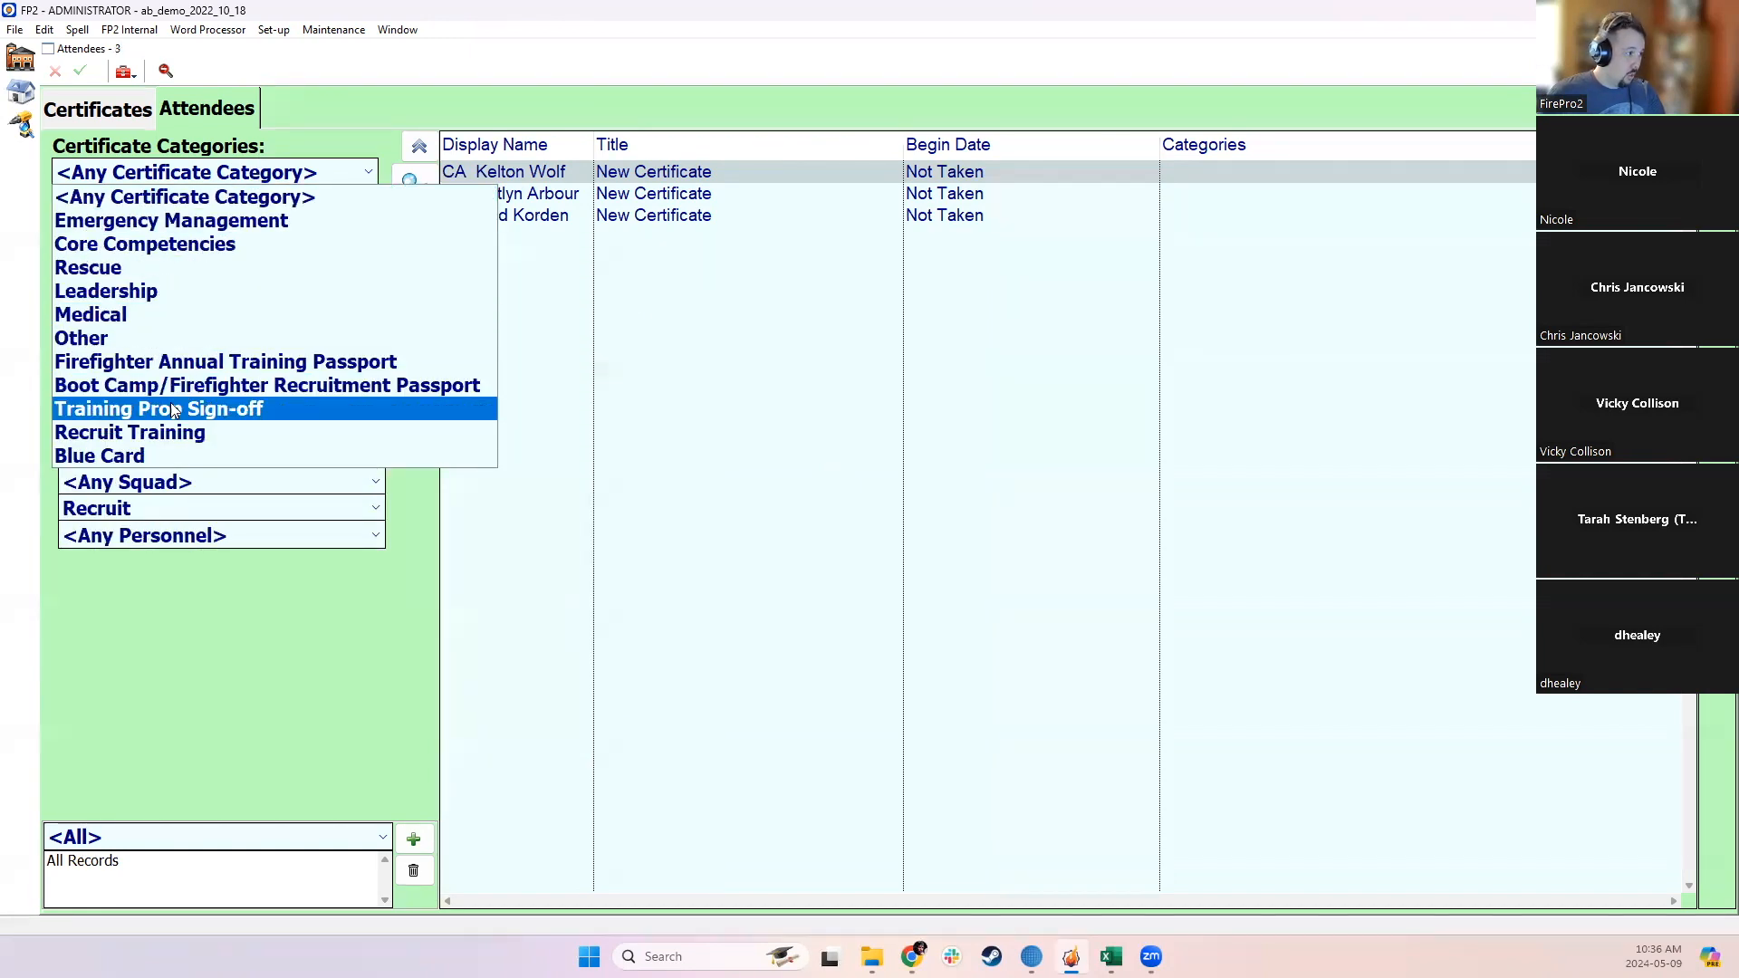
click(154, 432)
click(405, 192)
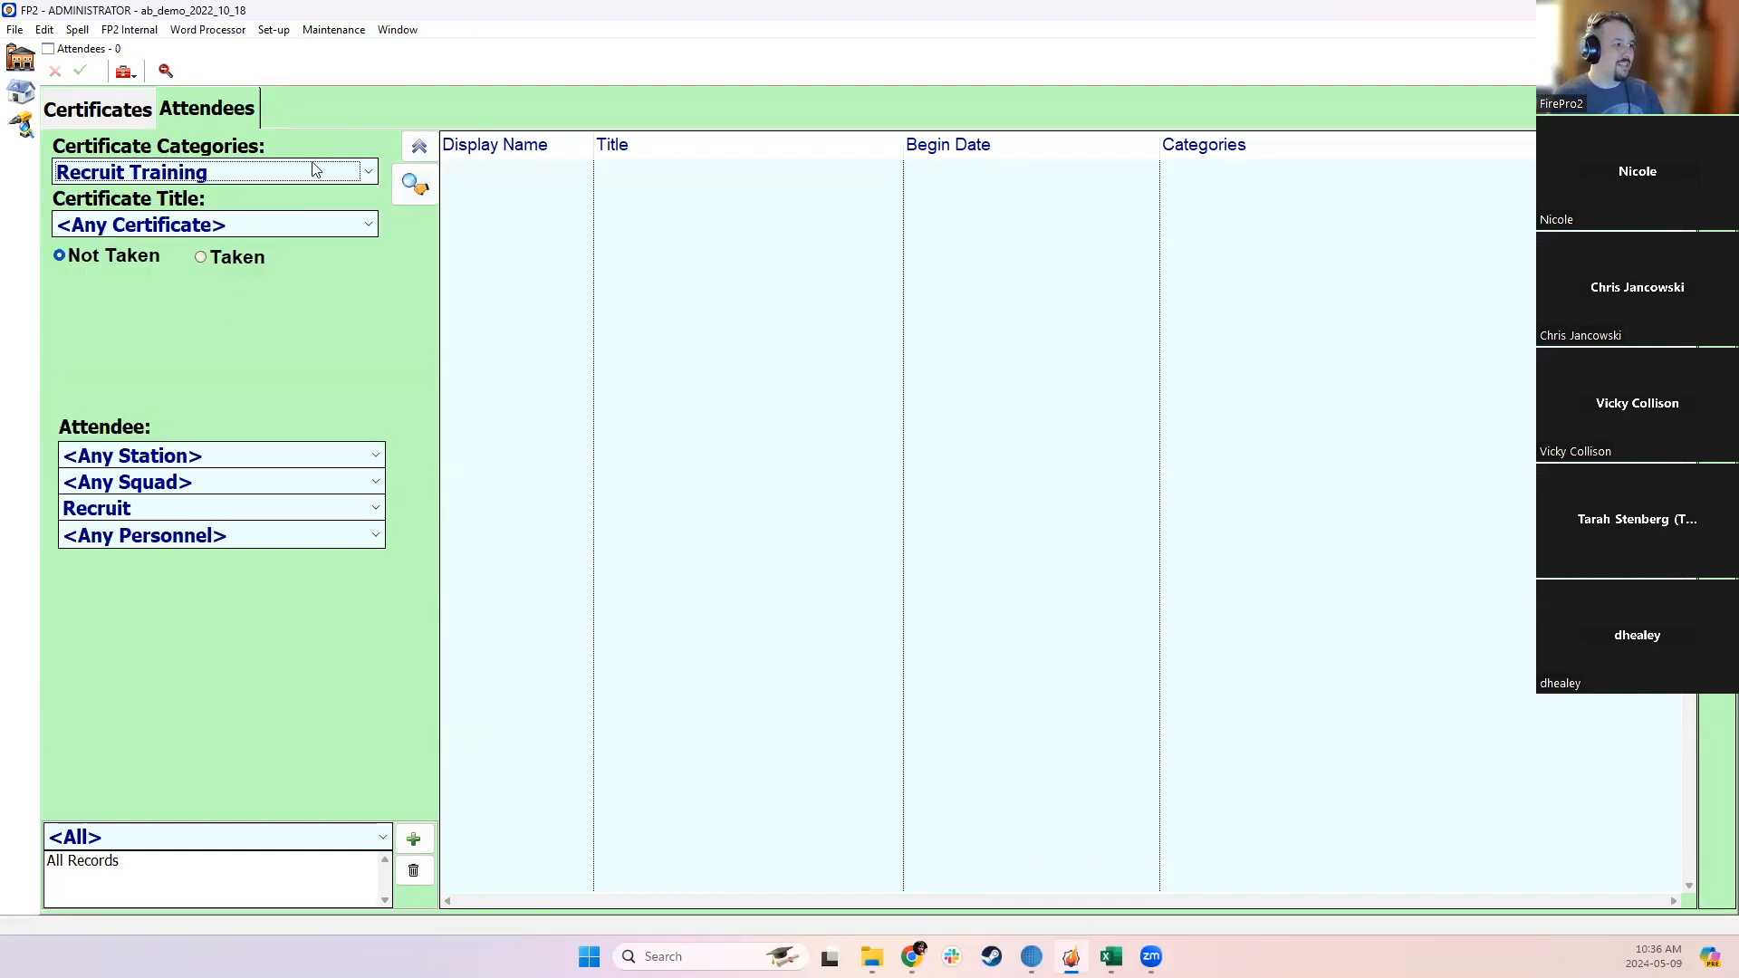
Step: Reset the category to any and list all certificates not taken by the Recruit group
click(219, 174)
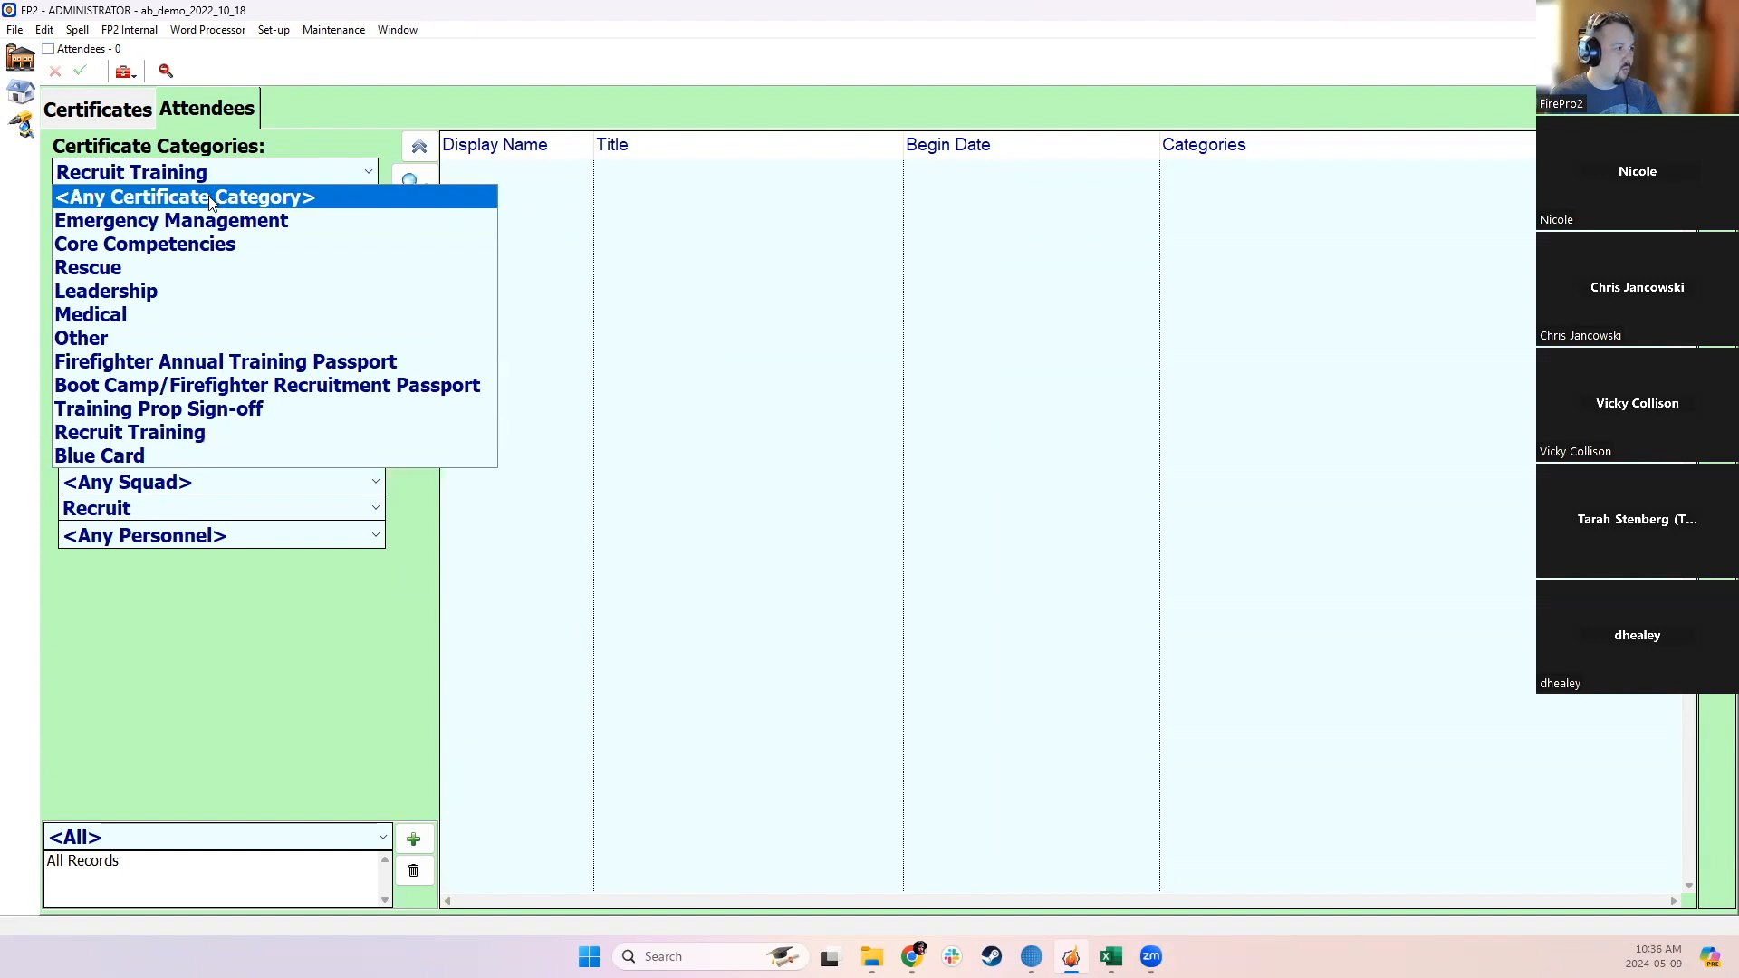
click(210, 201)
click(429, 201)
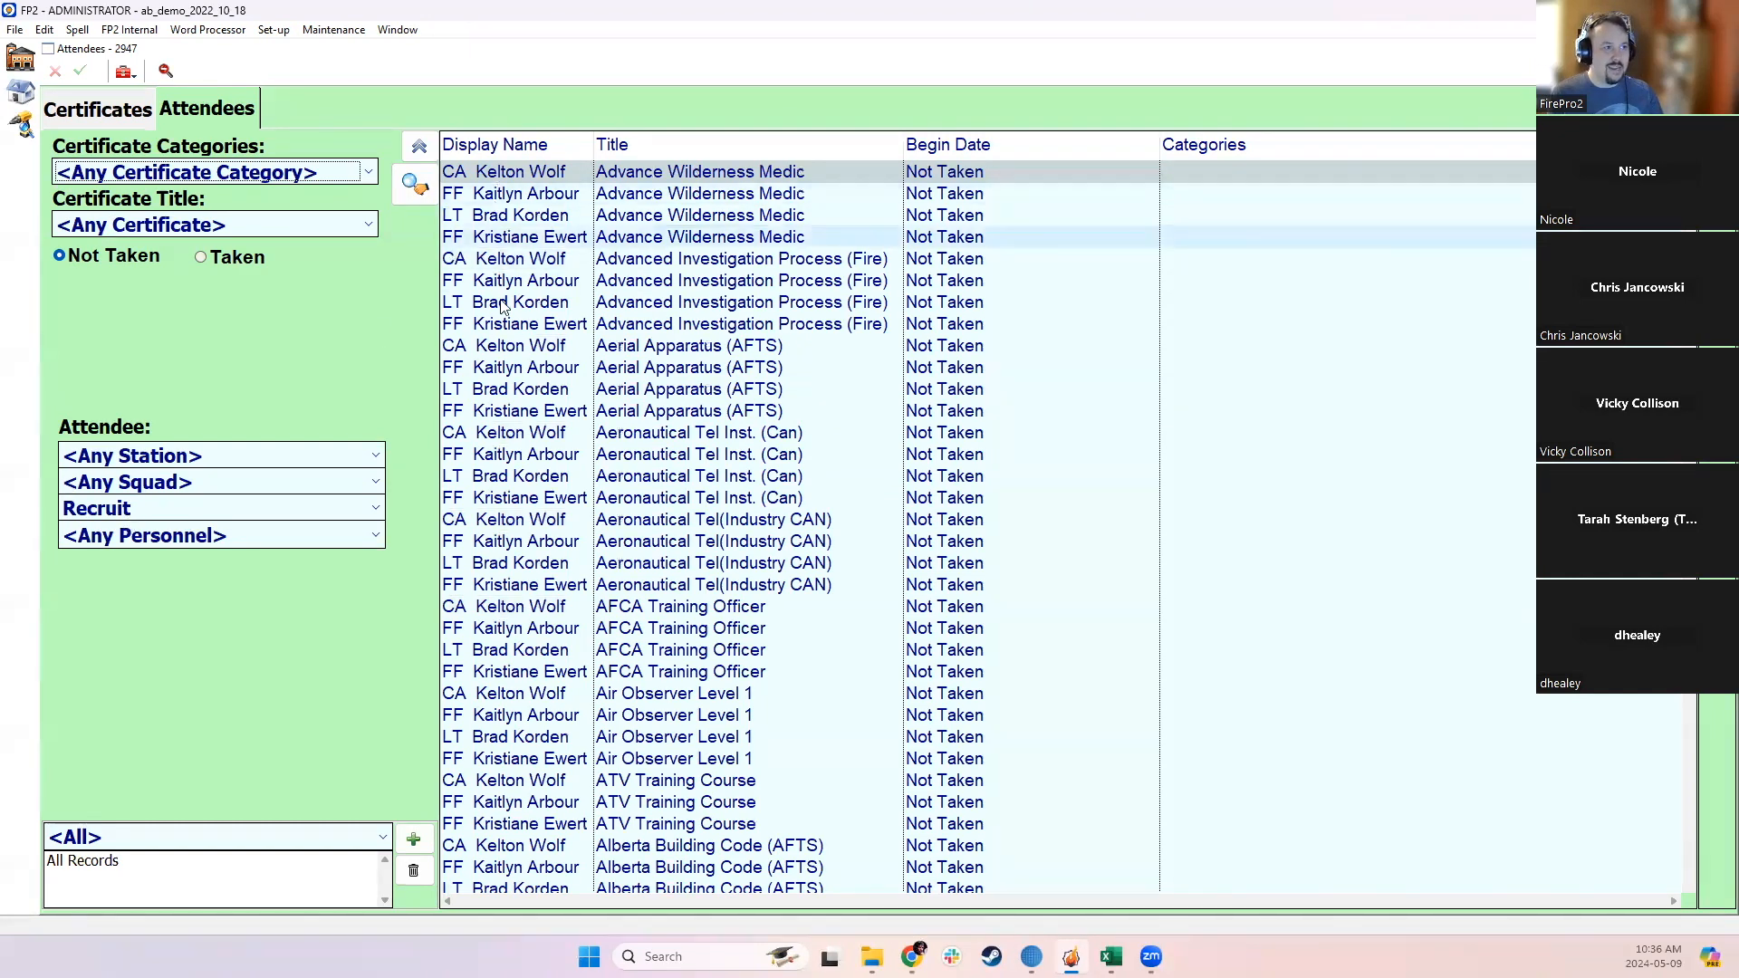
Step: Search for certificates taken by the Recruit group with a Re Certify Date between Jan 1 24 and Dec 31 26
click(201, 542)
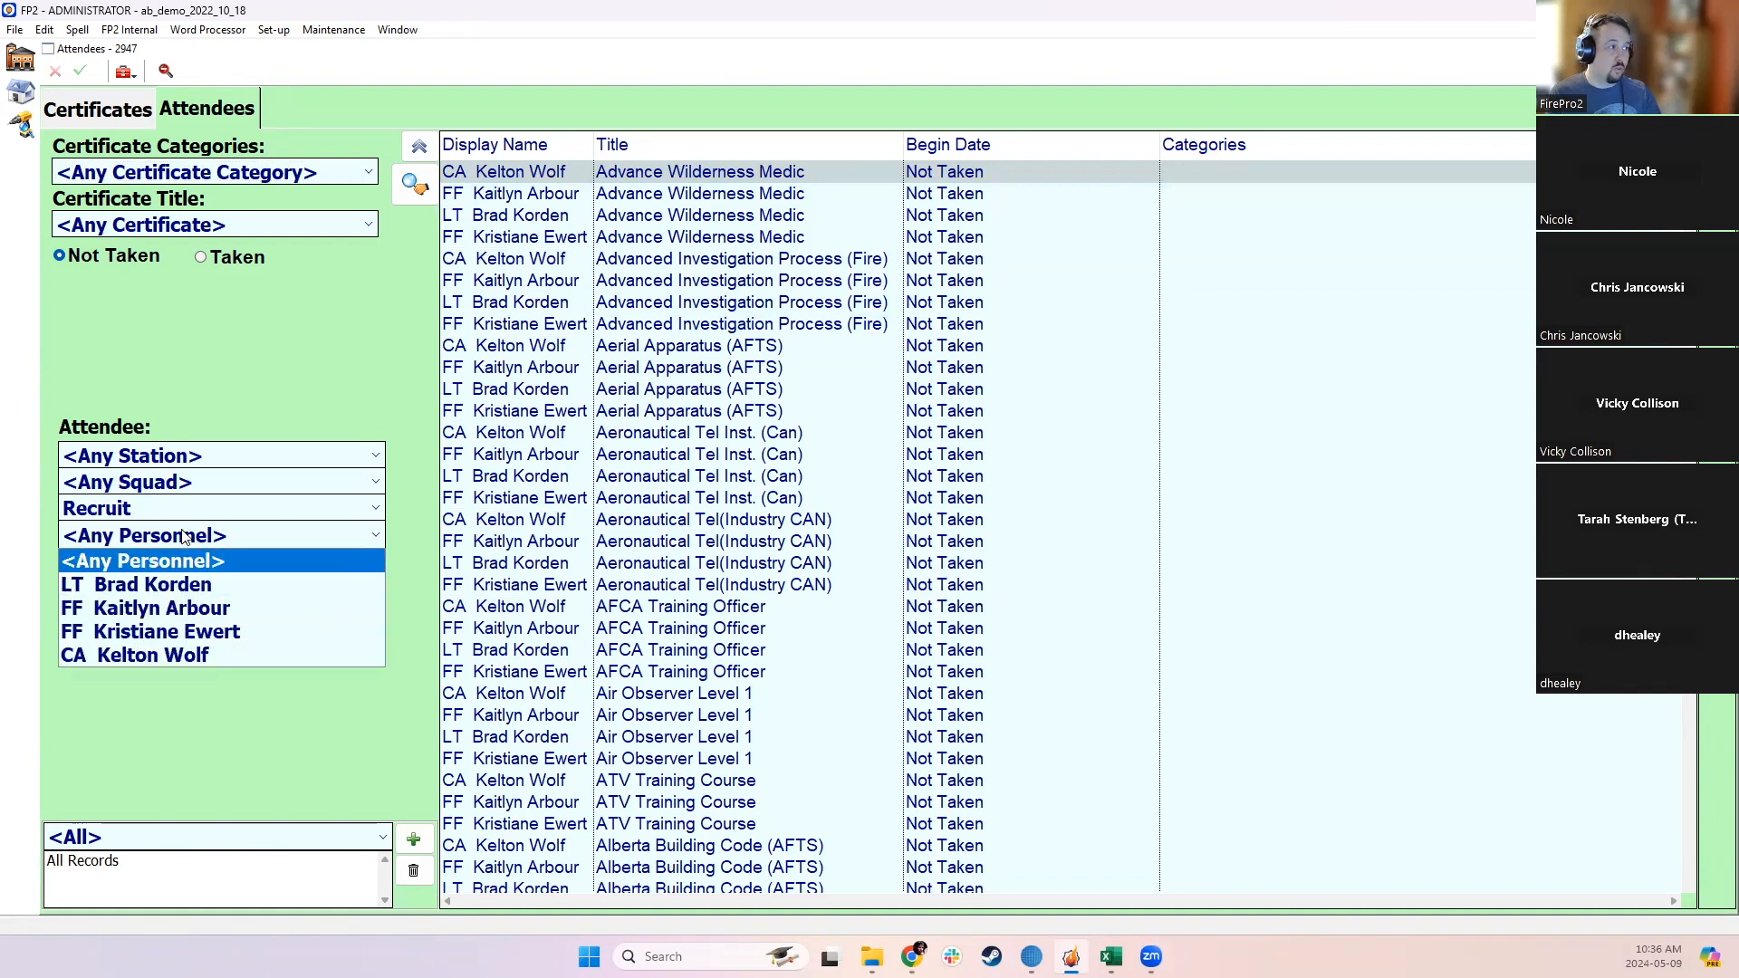
click(185, 537)
click(201, 258)
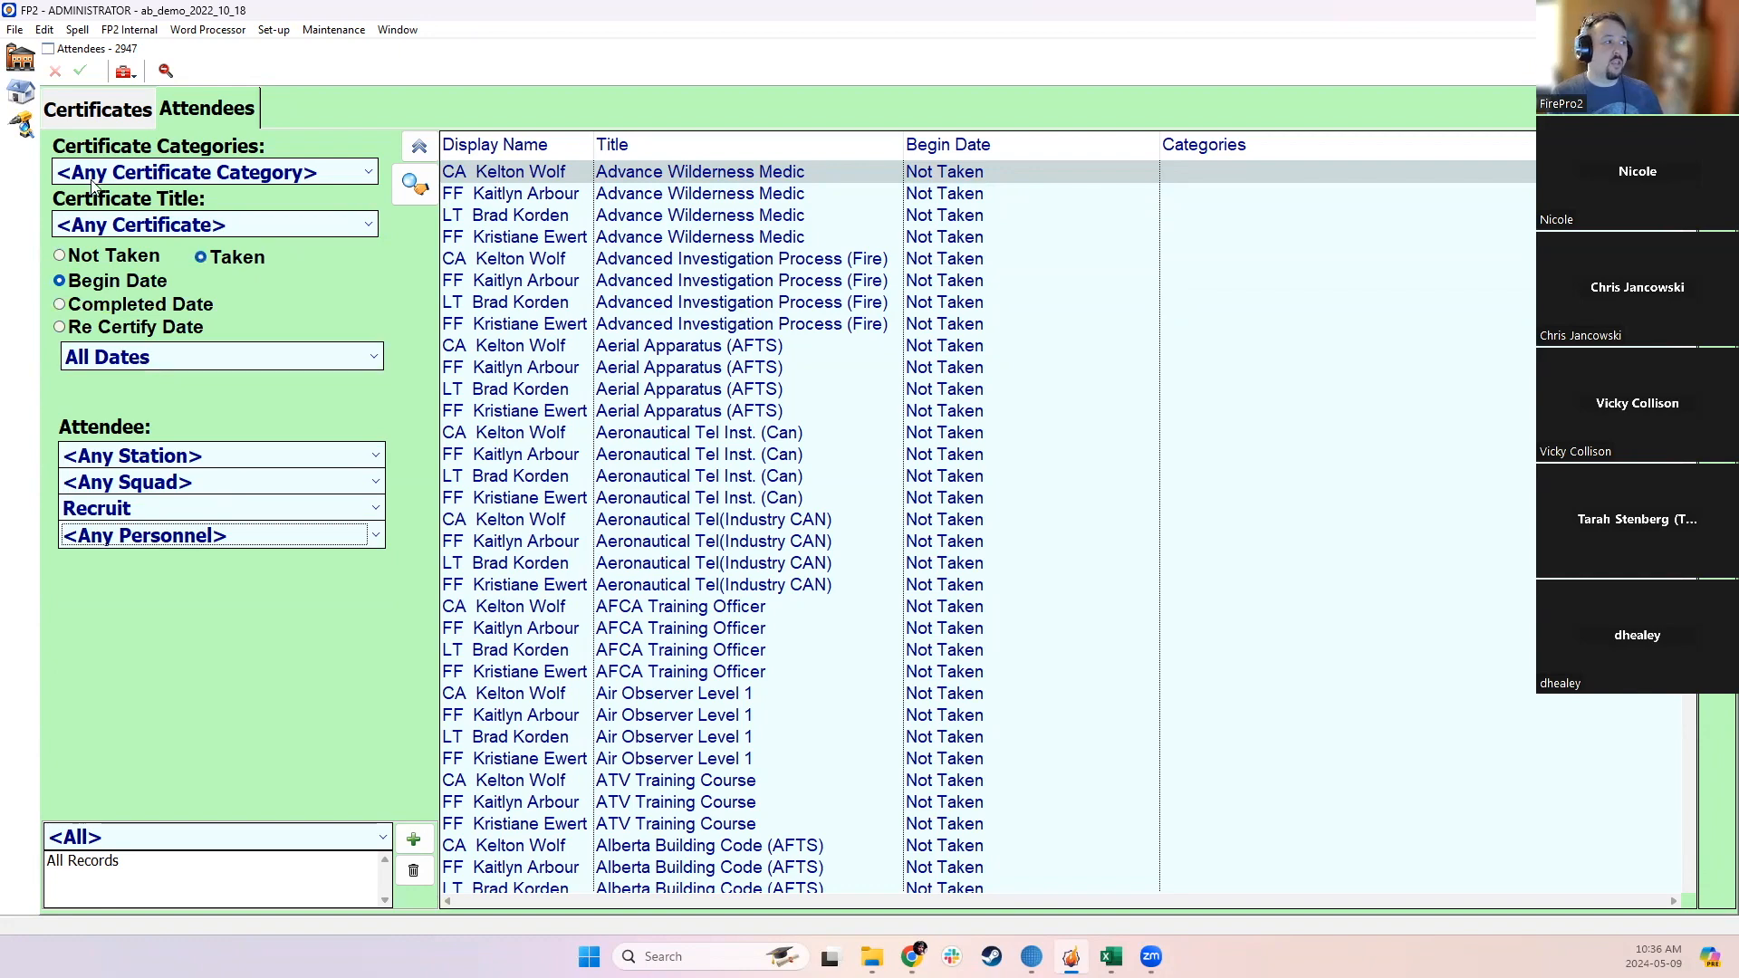
click(94, 326)
click(136, 362)
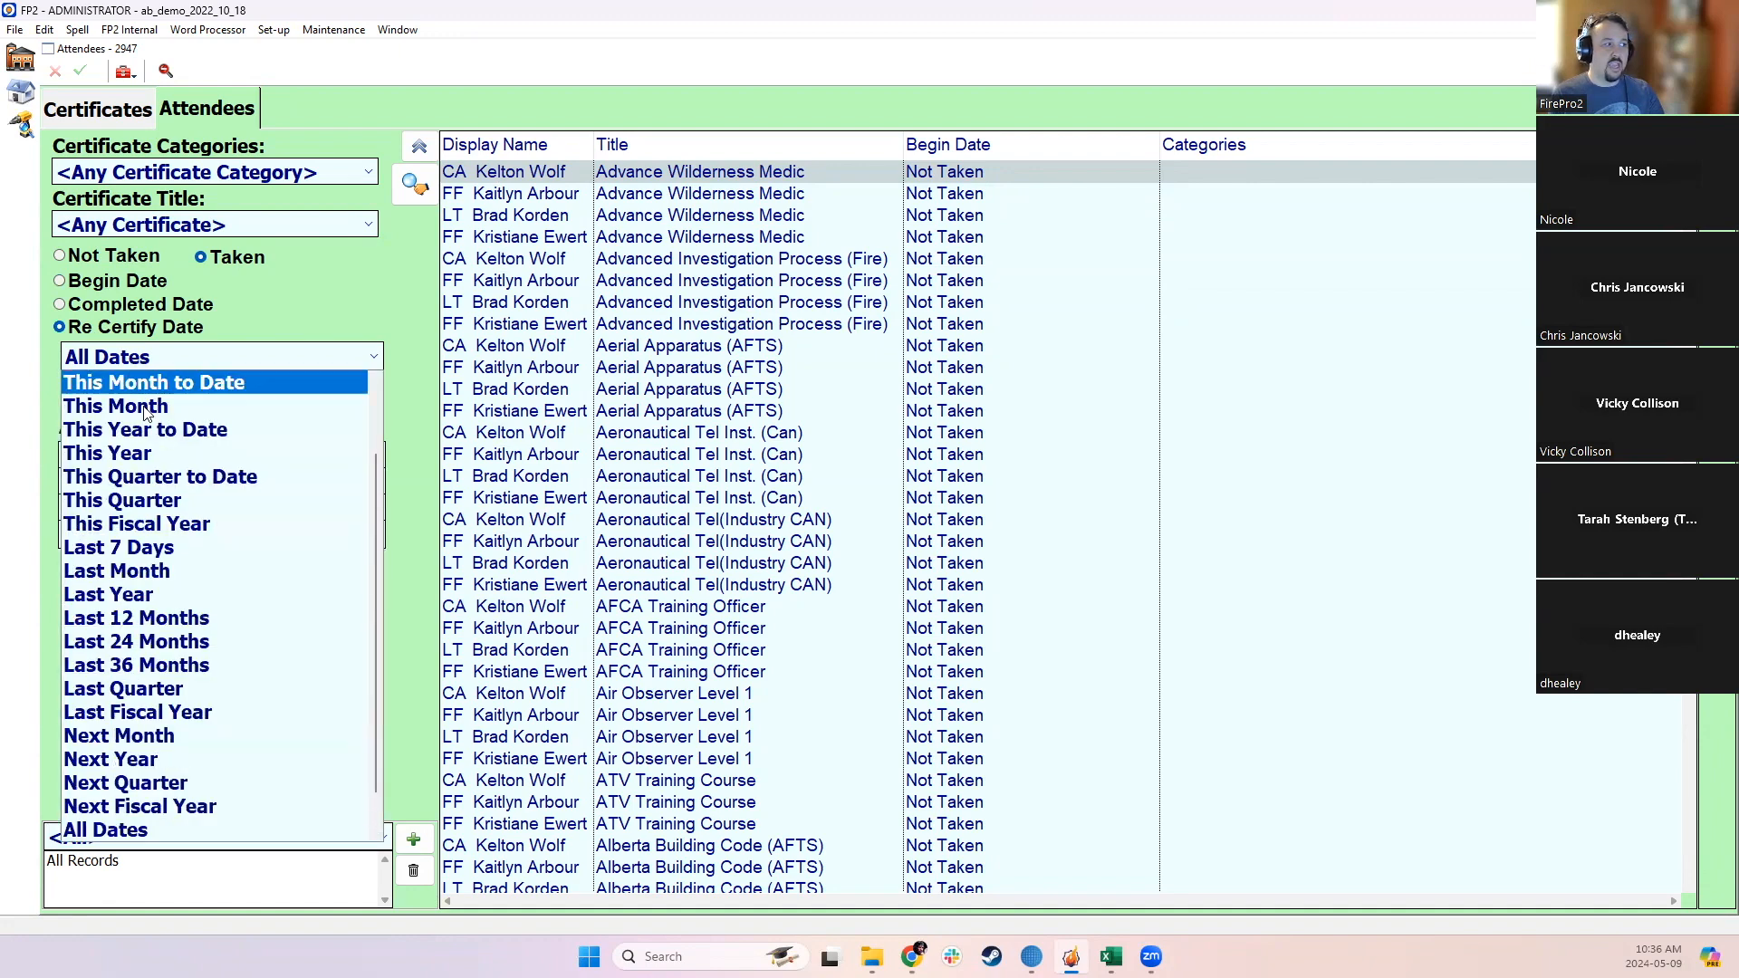
click(134, 455)
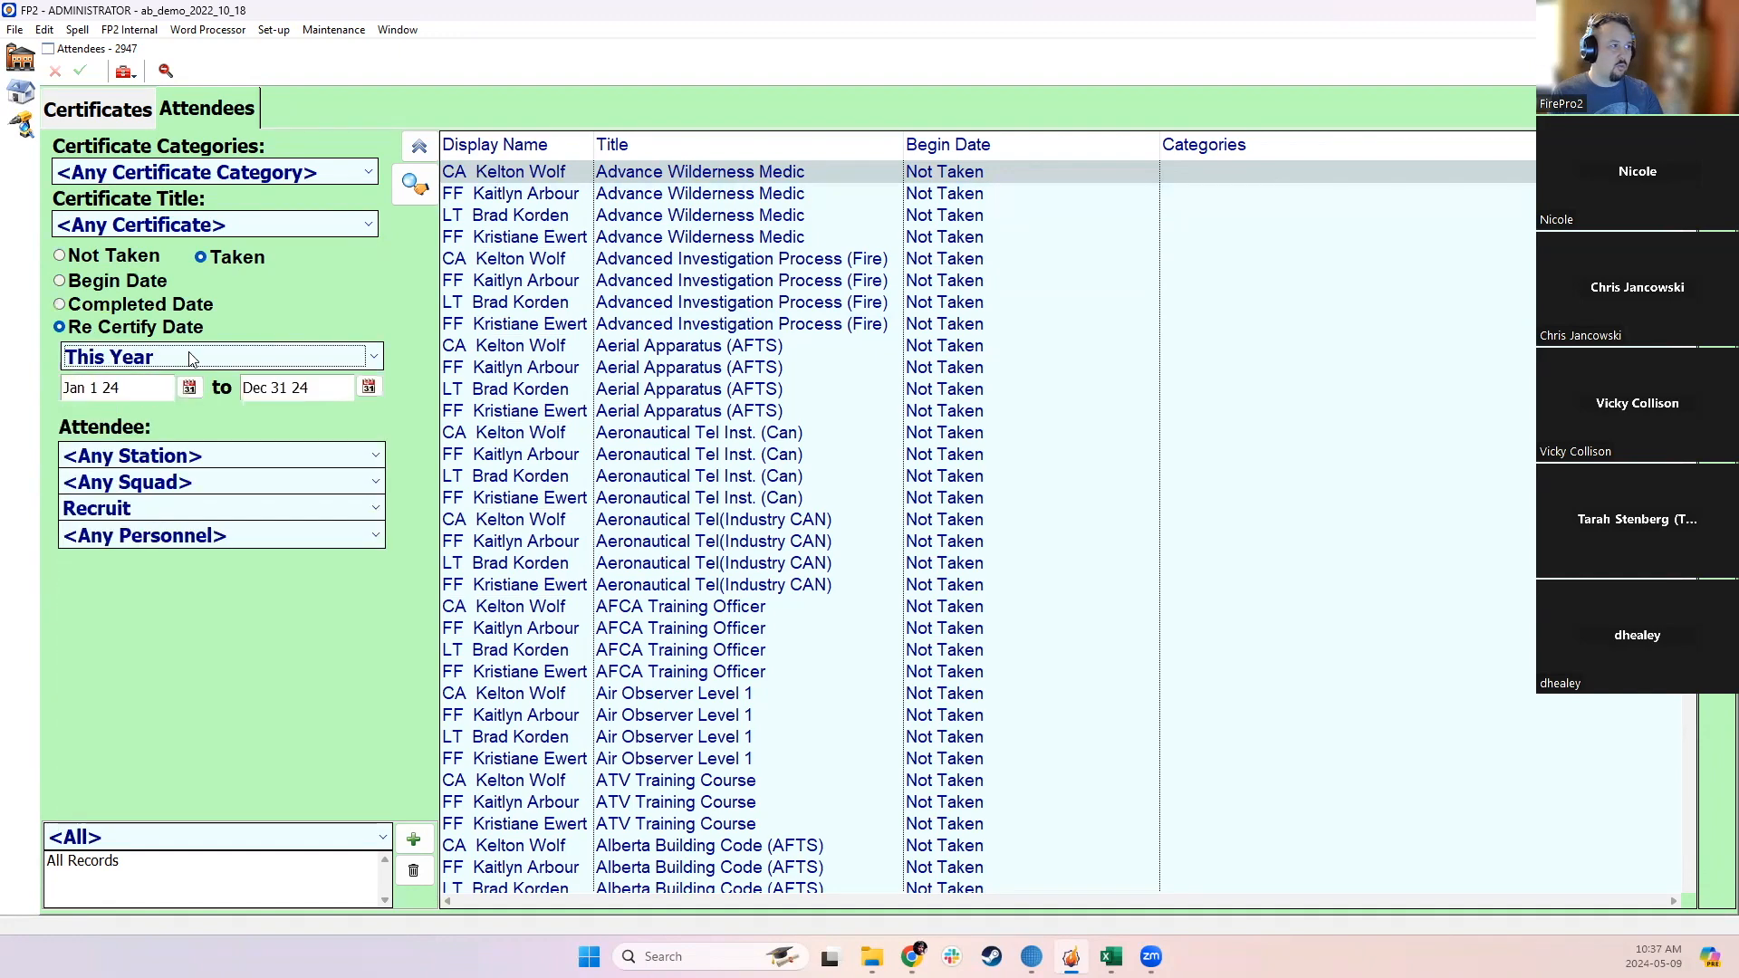
click(322, 392)
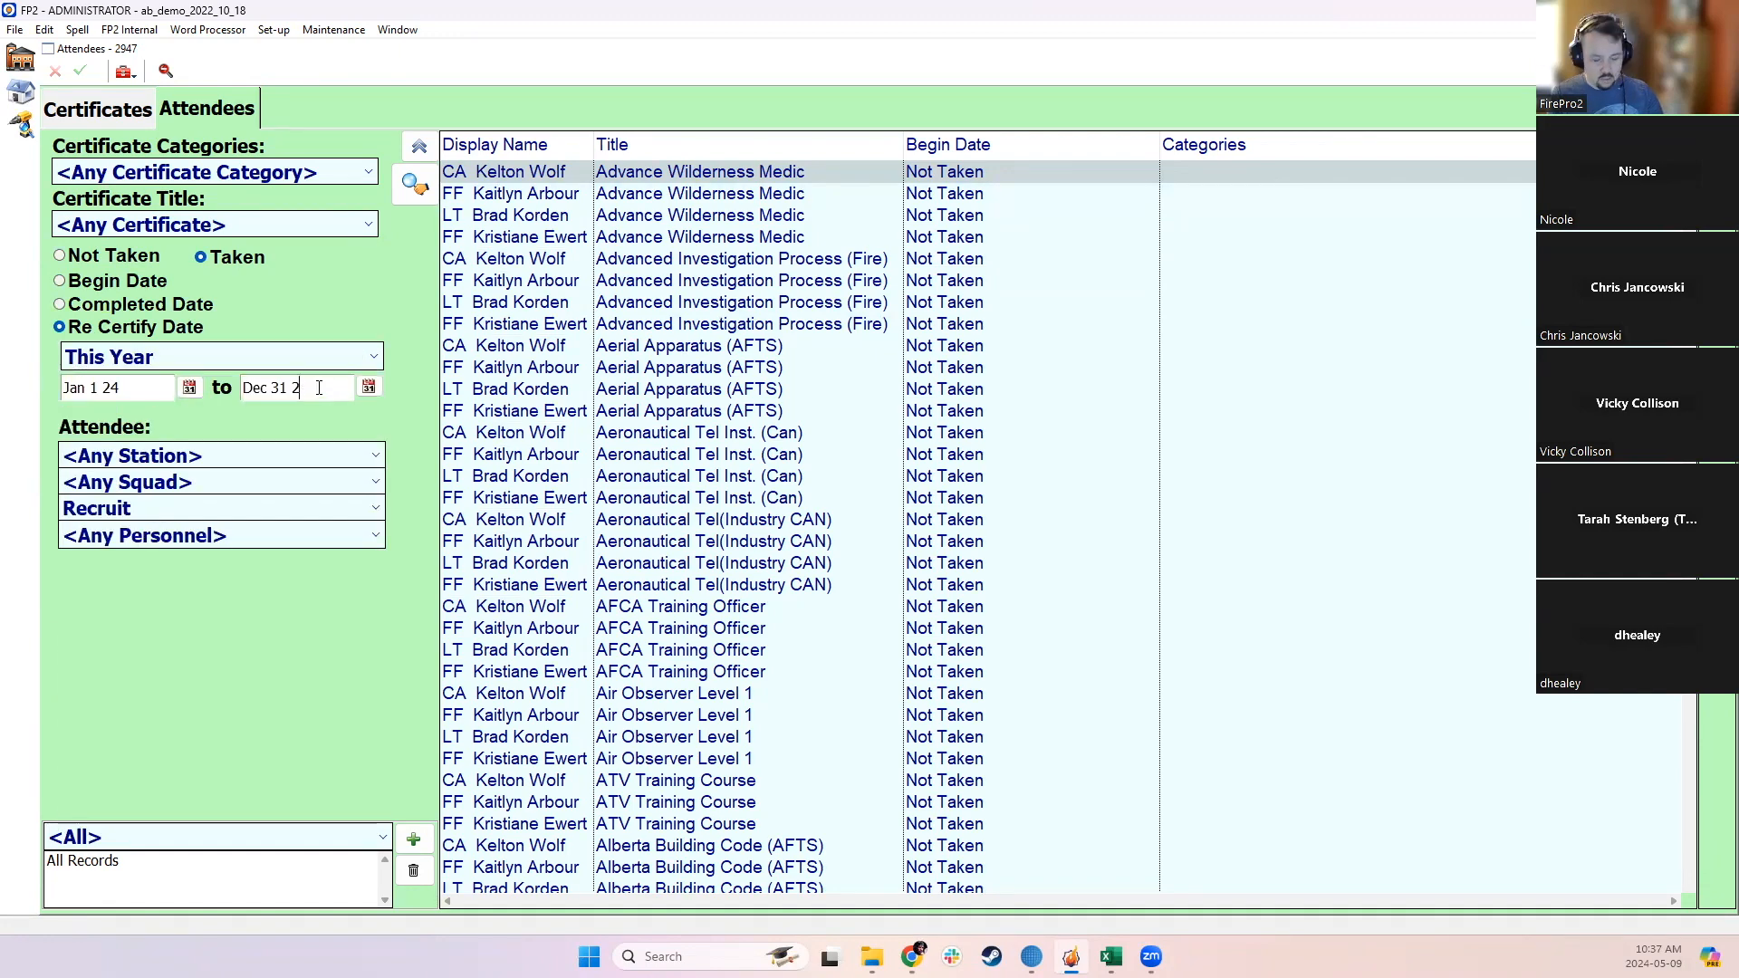
key(Return)
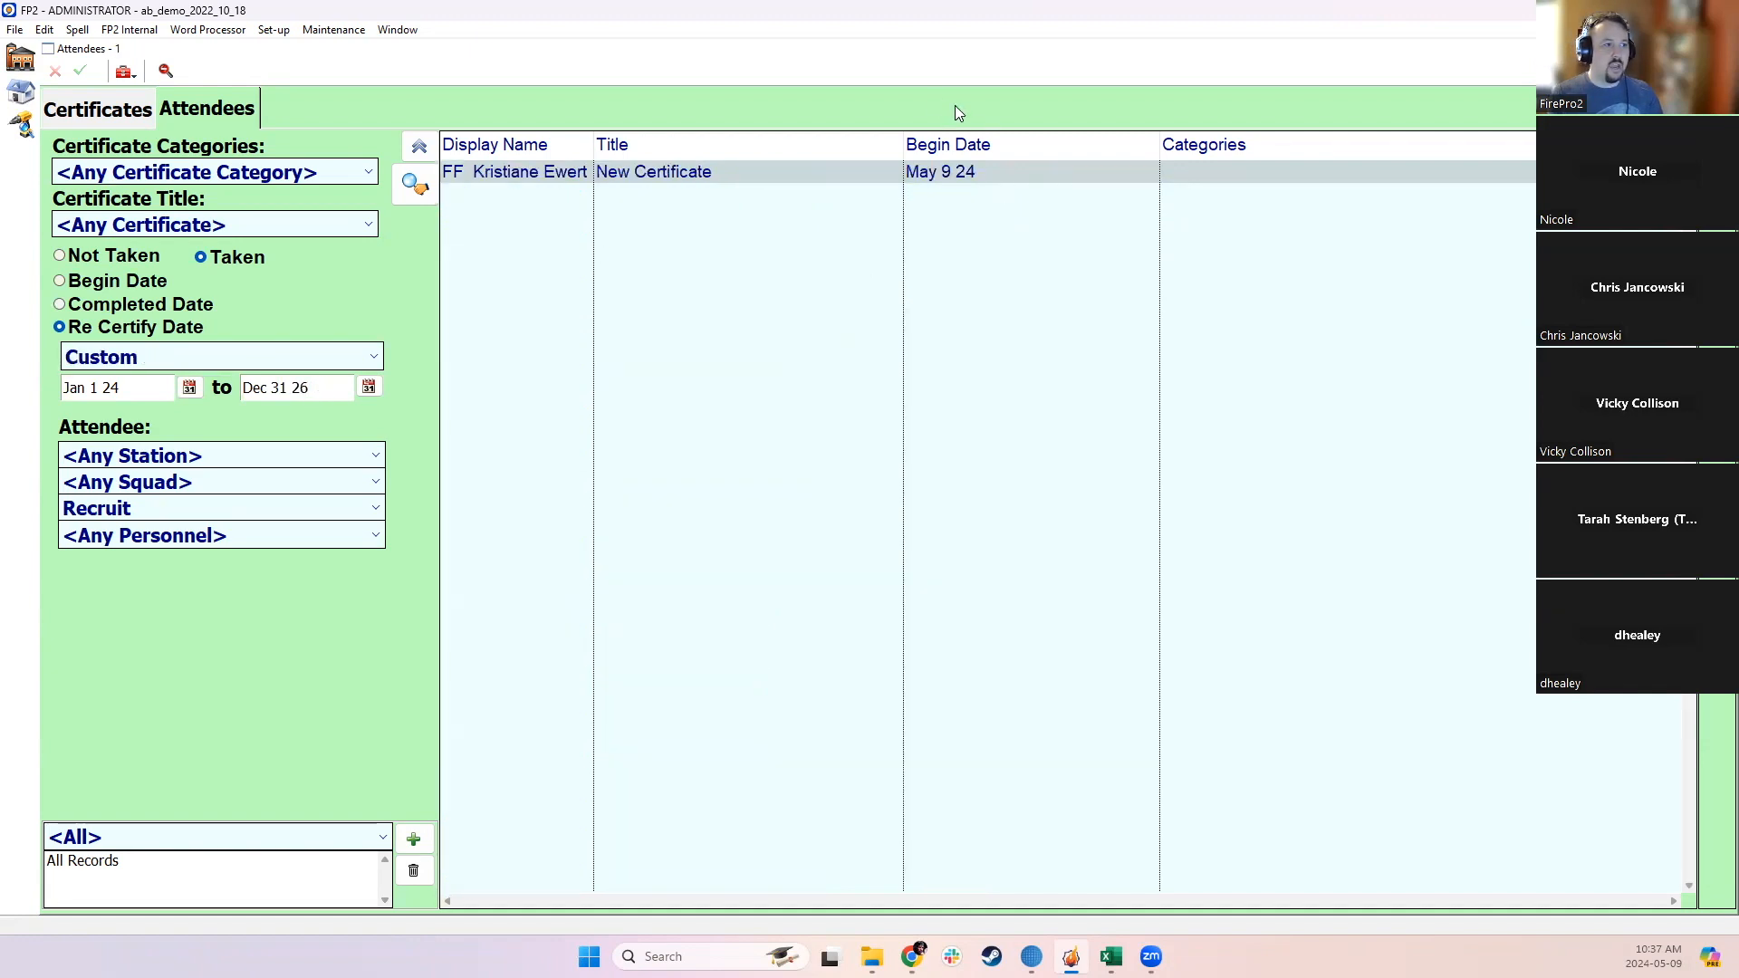
Step: Add the Completion and Expiry Date columns to the attendee results and adjust the column widths
right_click(1016, 147)
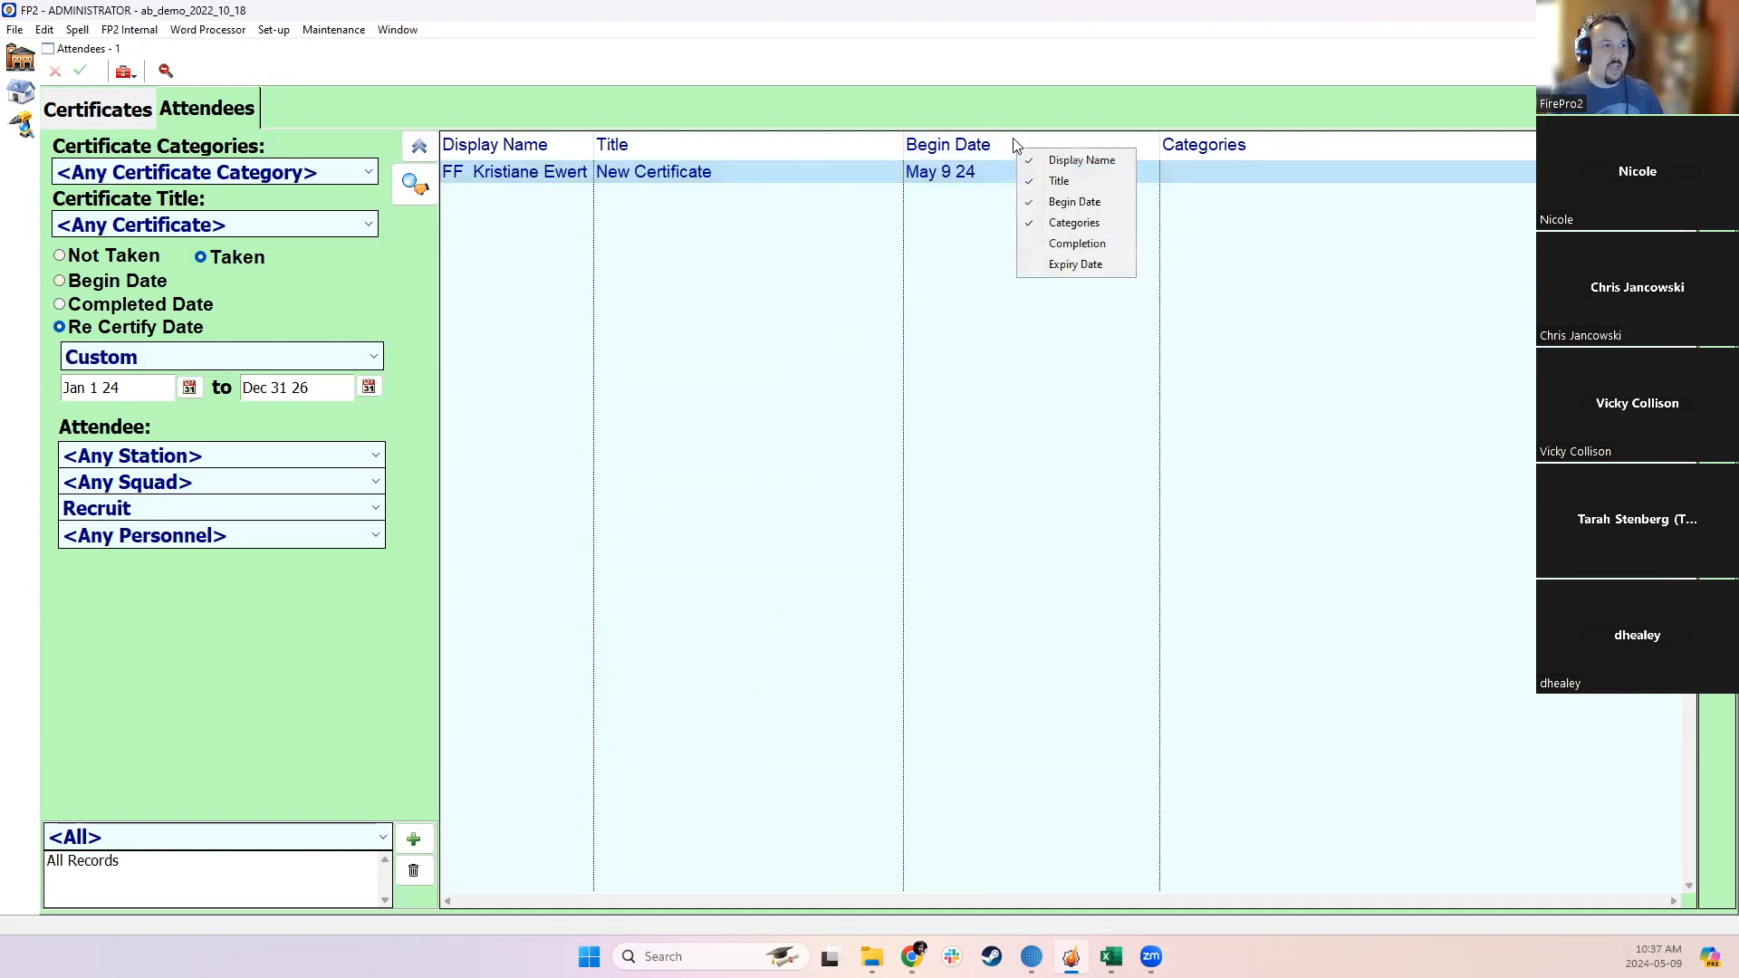
click(1077, 243)
right_click(1332, 146)
click(1391, 258)
drag(1347, 142, 1377, 145)
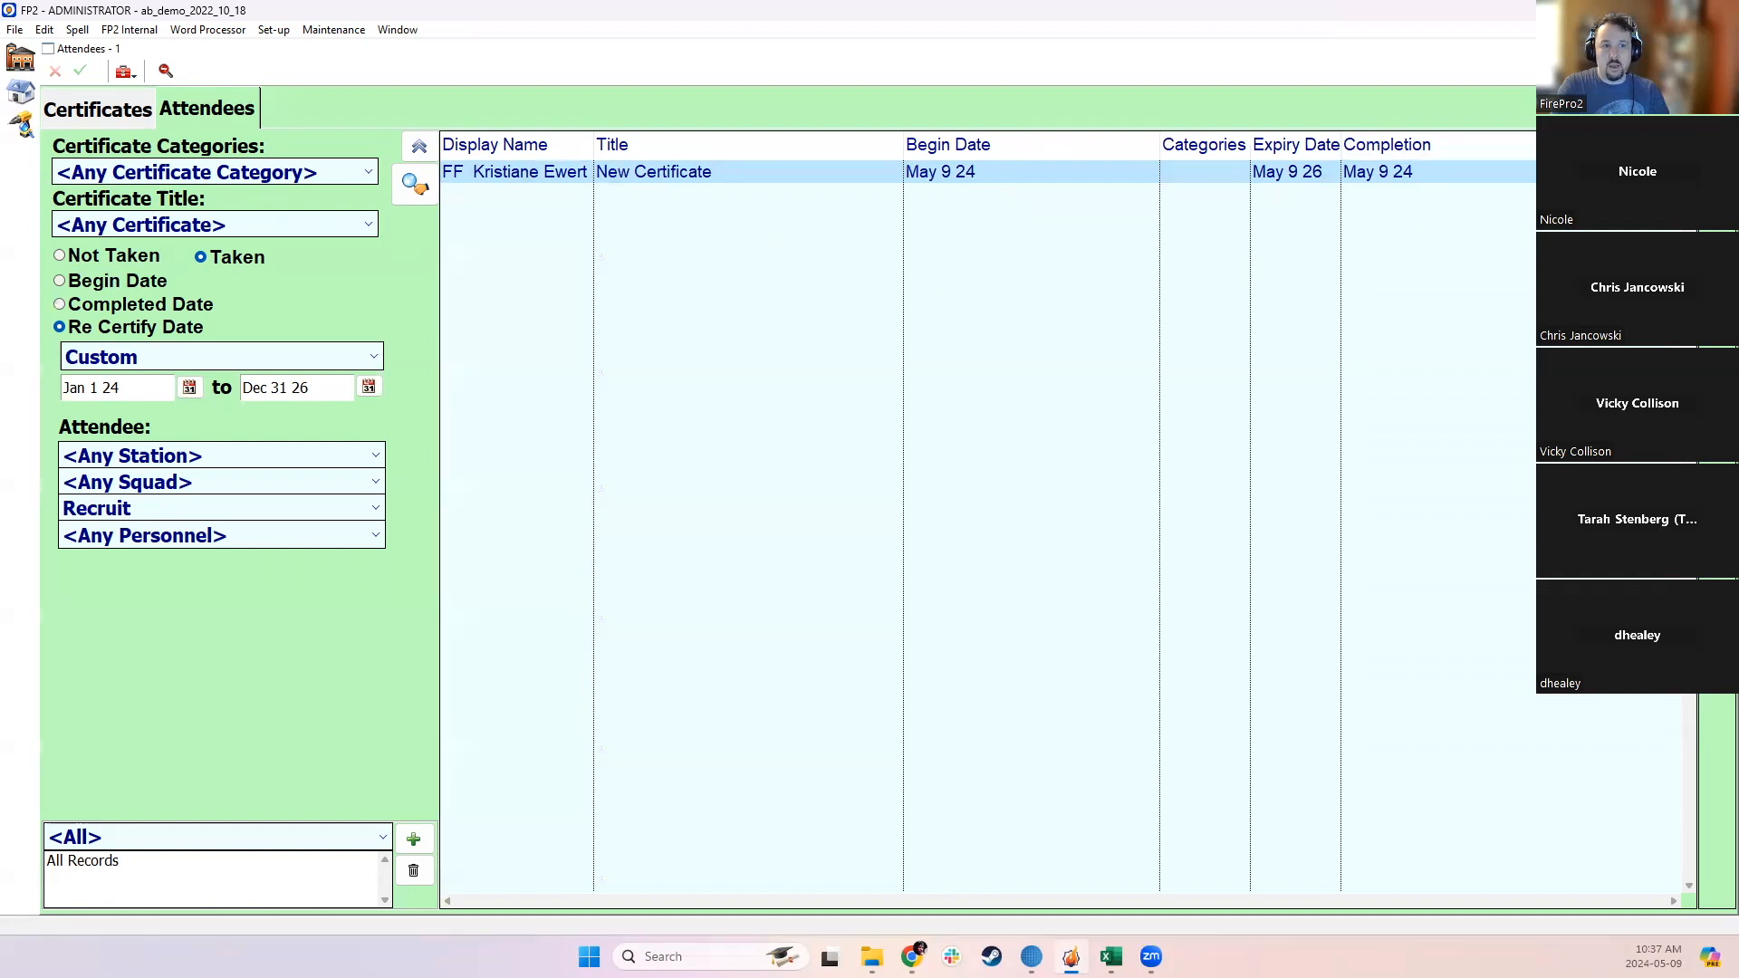
click(1717, 148)
click(1023, 671)
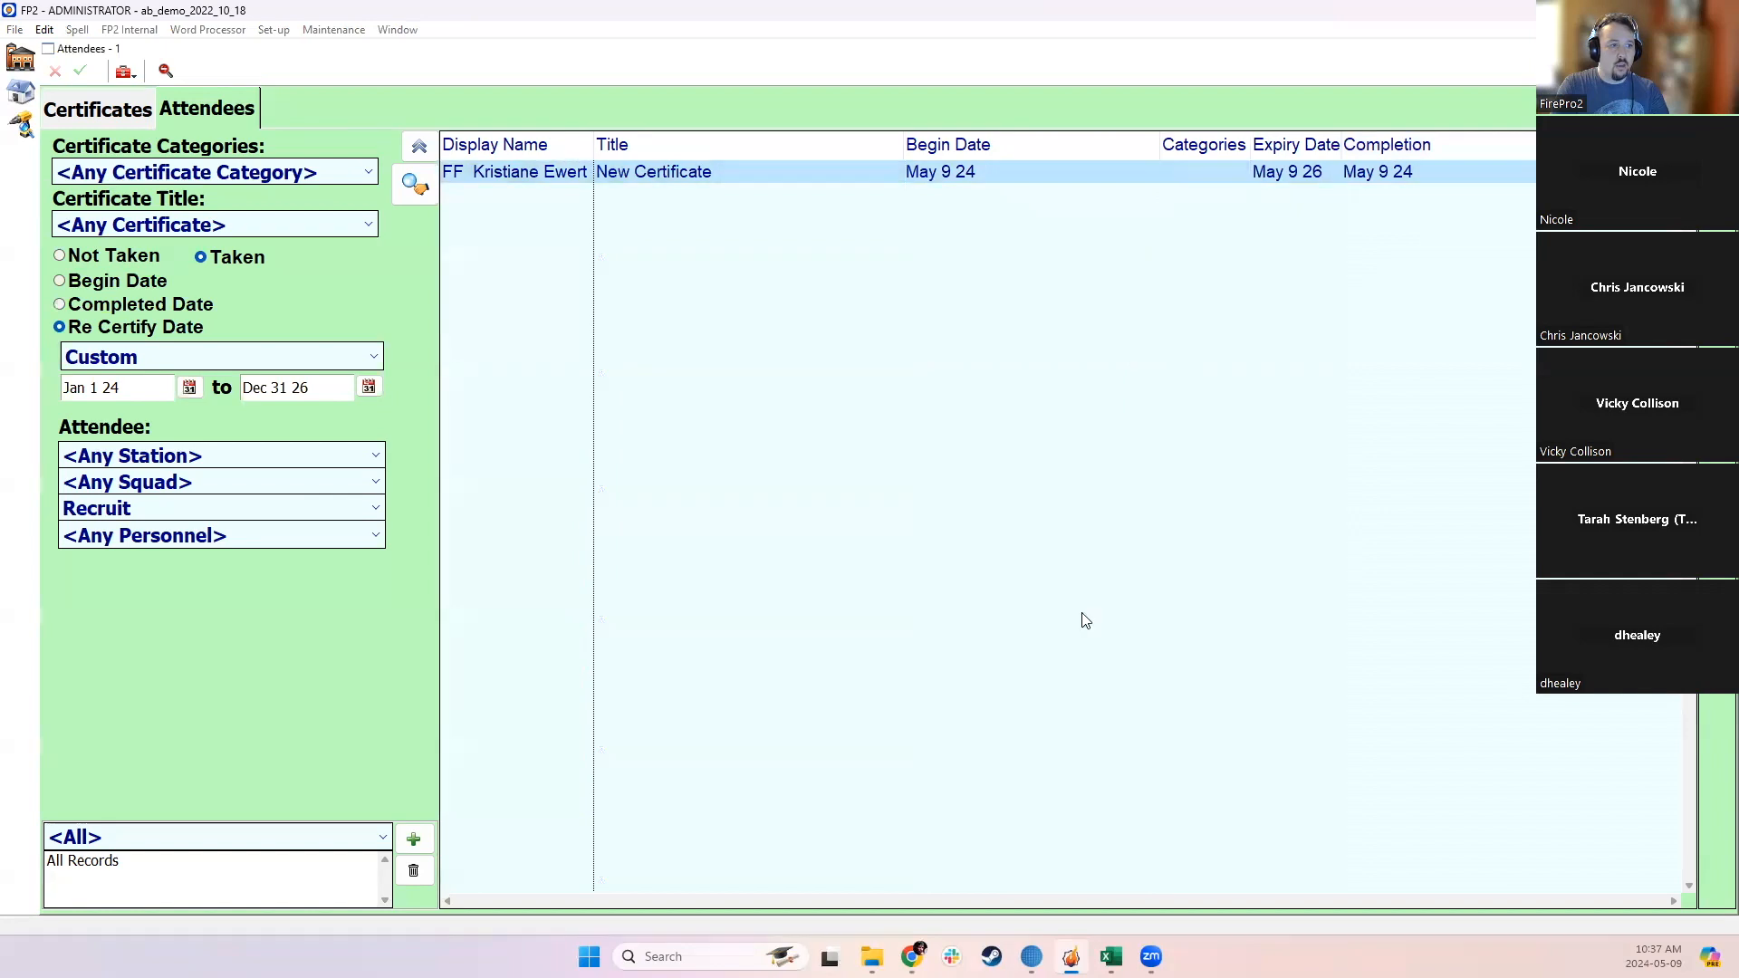
Step: Leave the certificate attendees for the Personnel list and generate a Certificate Roster for the selected lines only
click(1722, 48)
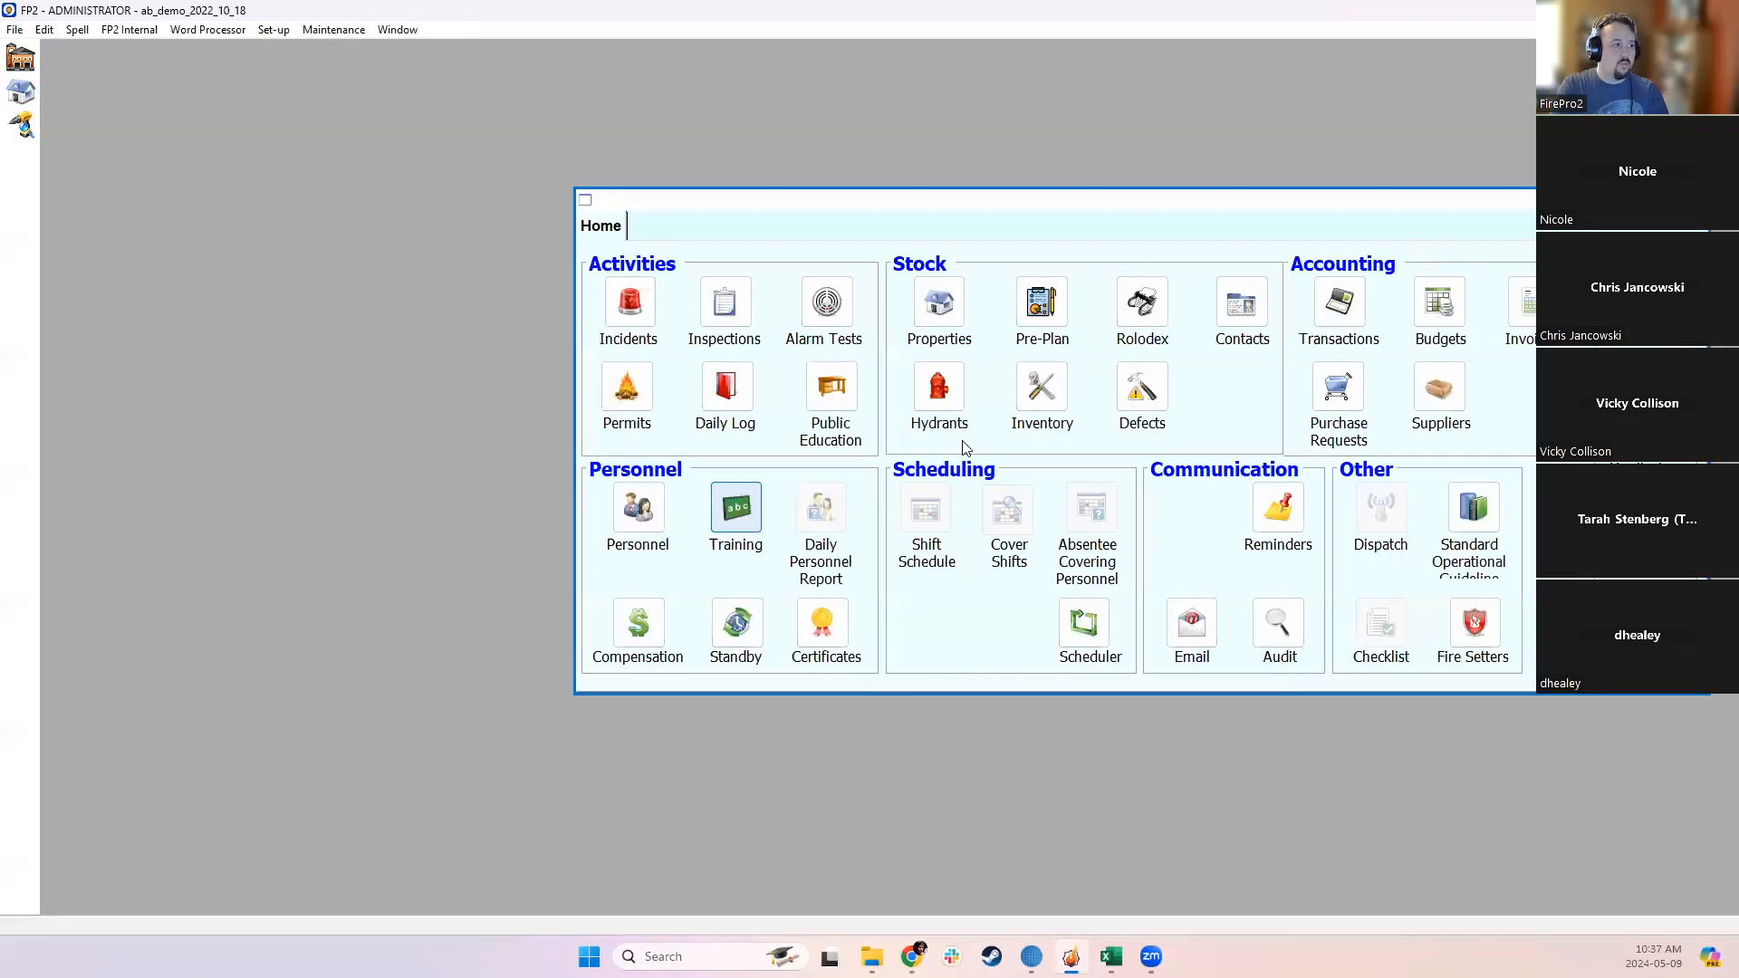
click(636, 513)
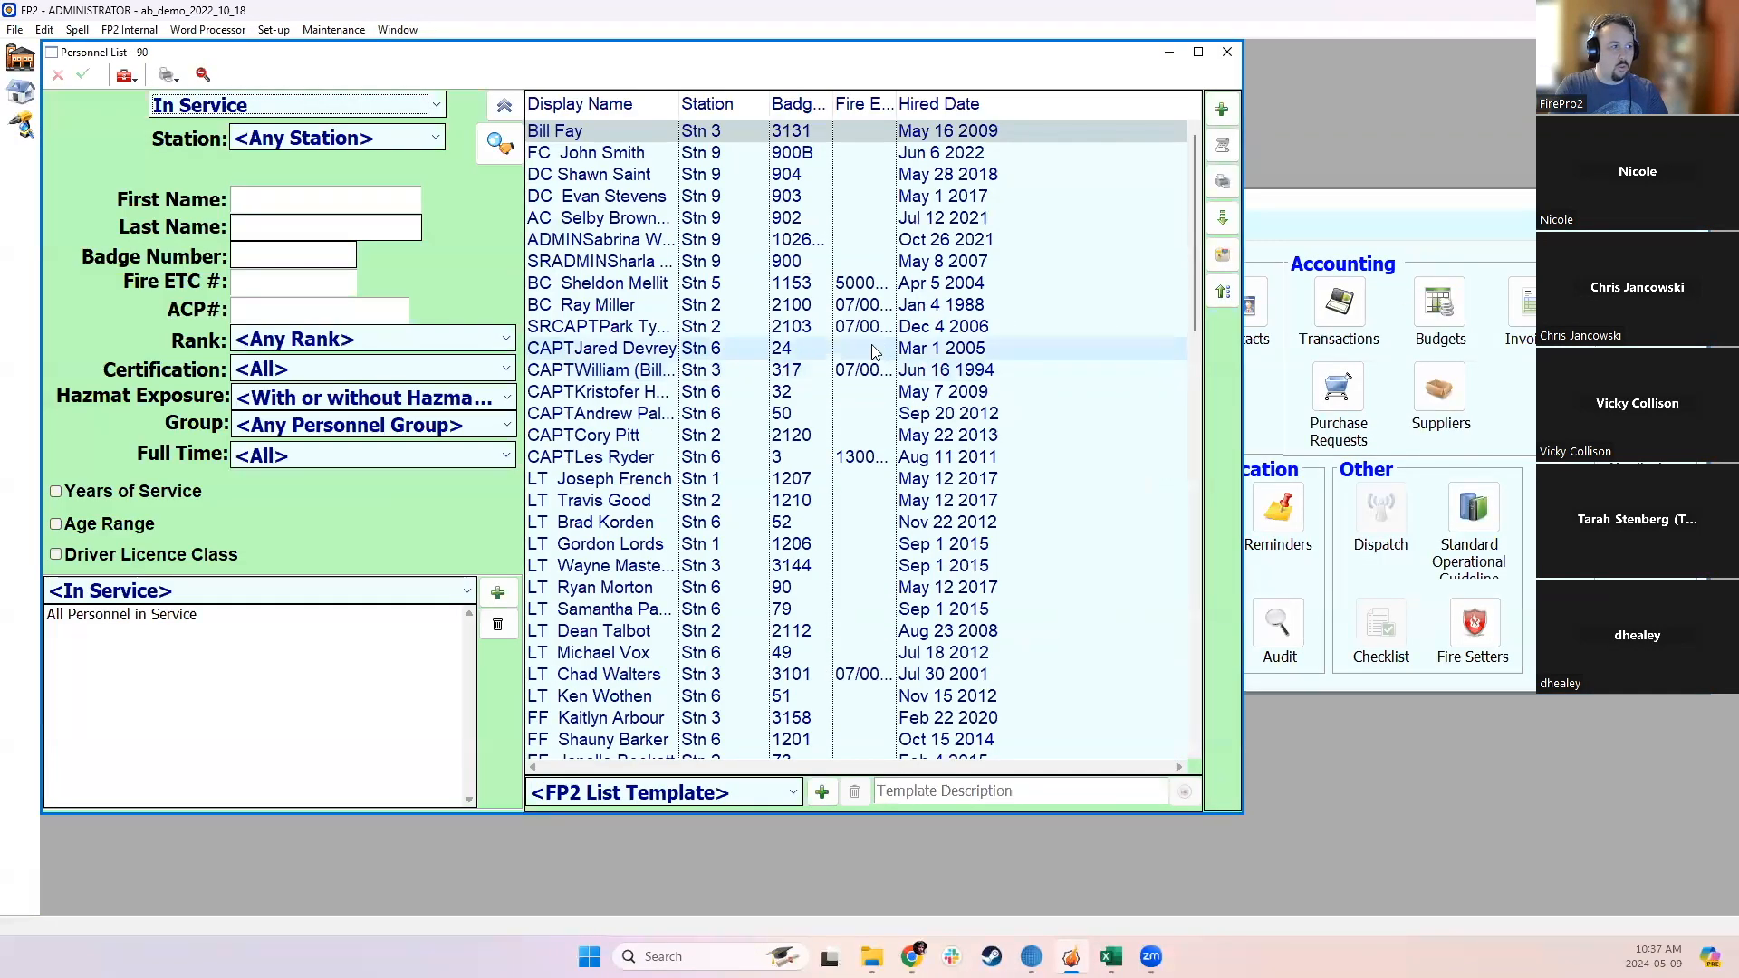
click(1222, 181)
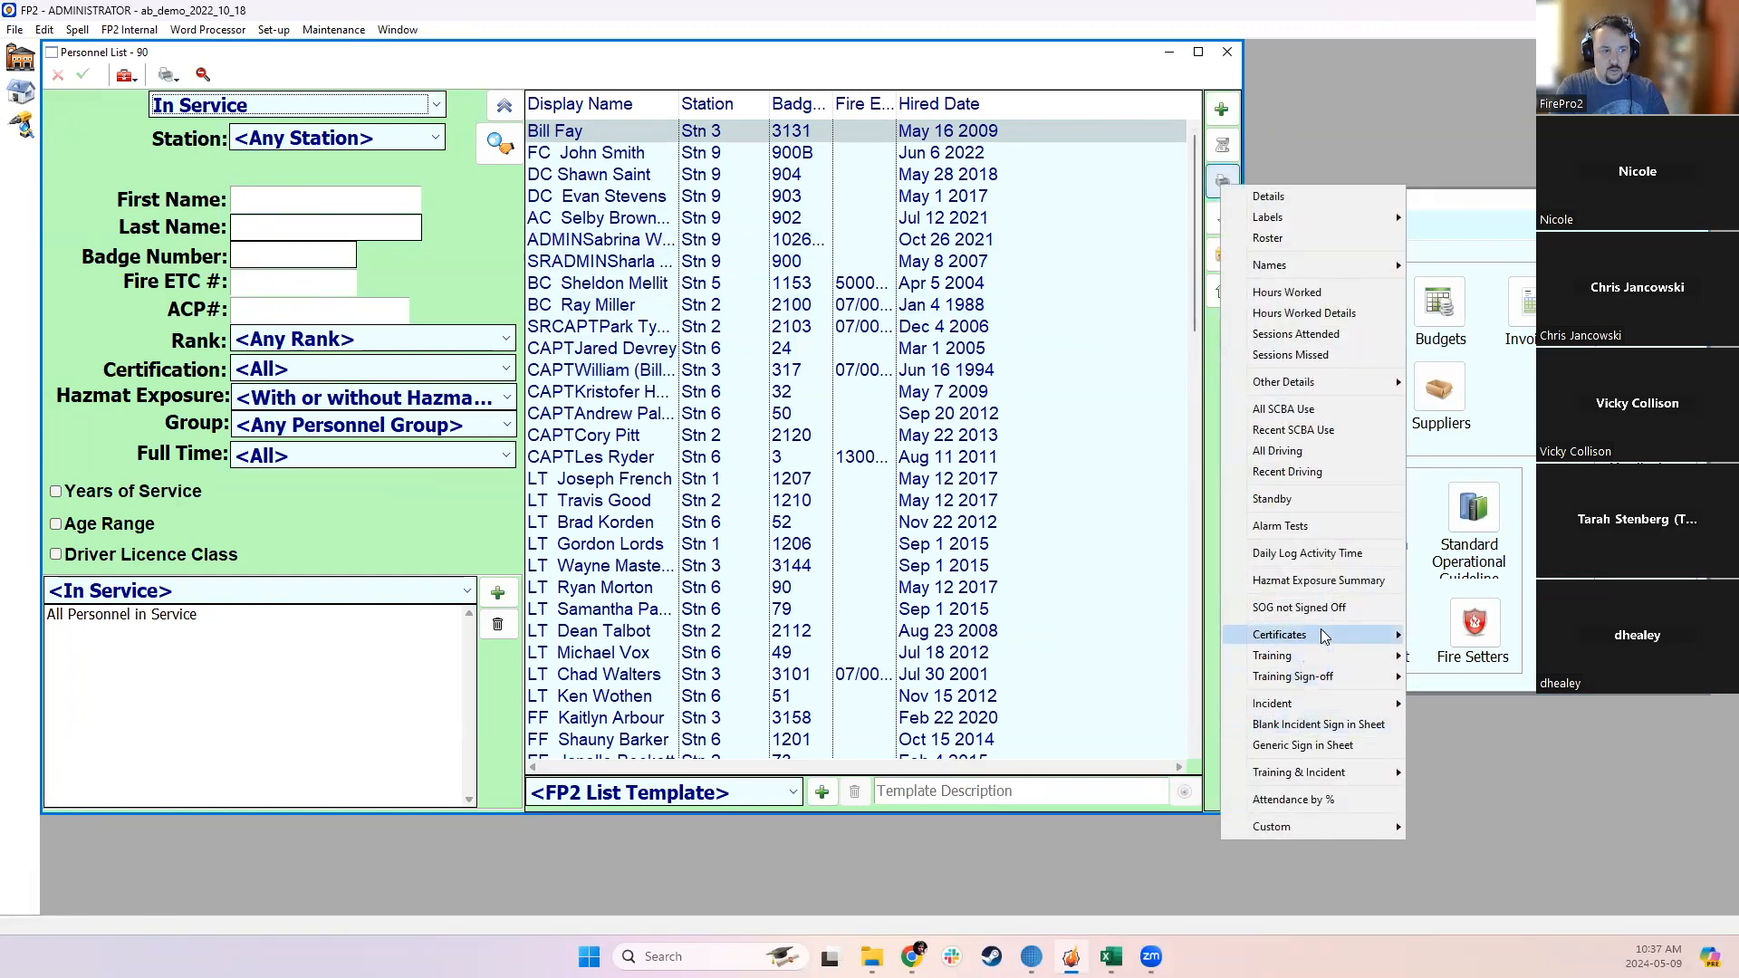
mouse_move(1322, 635)
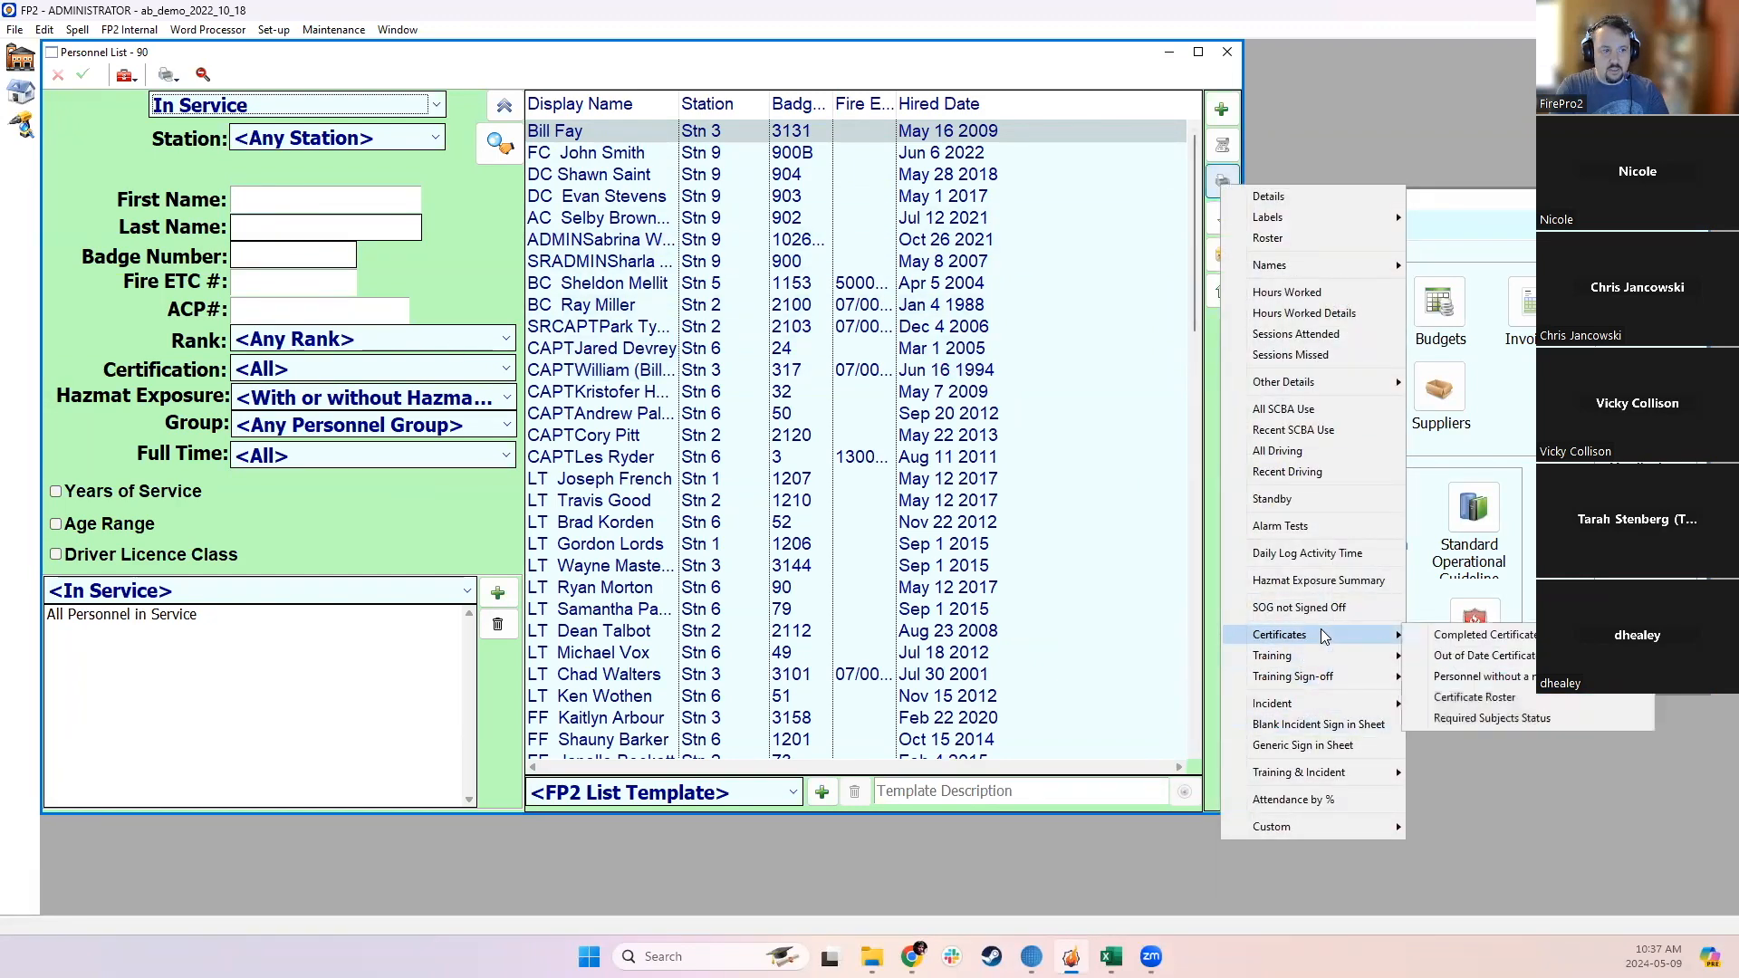
click(1474, 699)
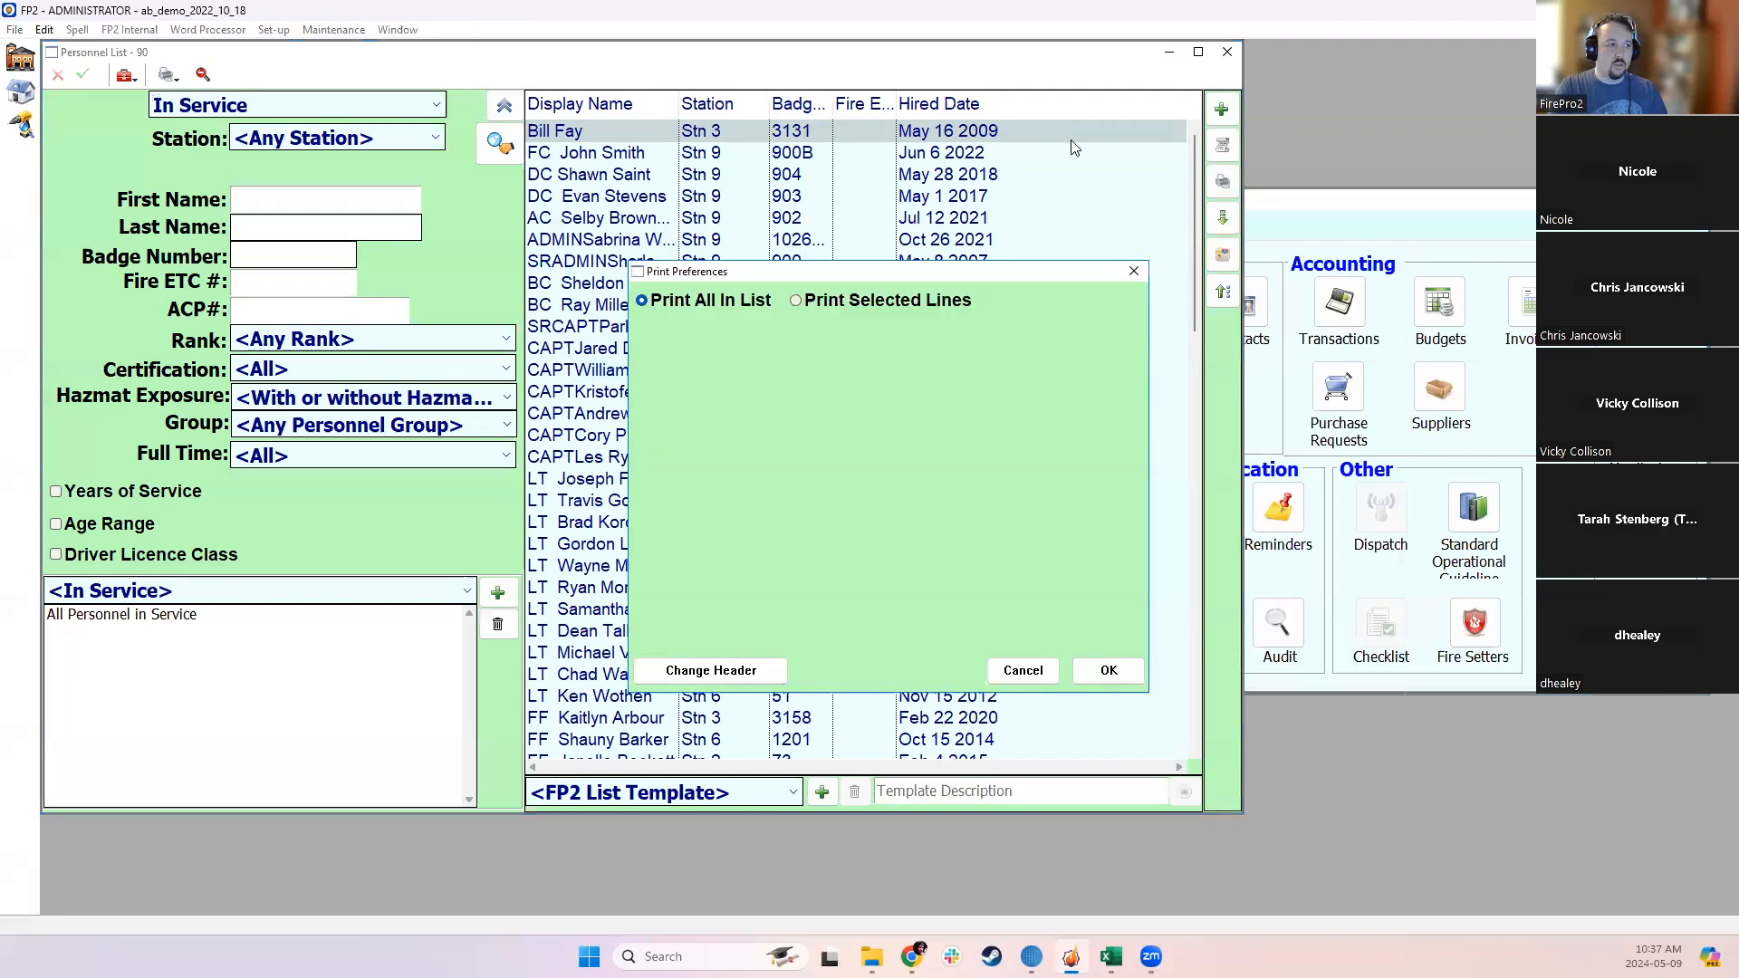
click(796, 300)
click(1106, 671)
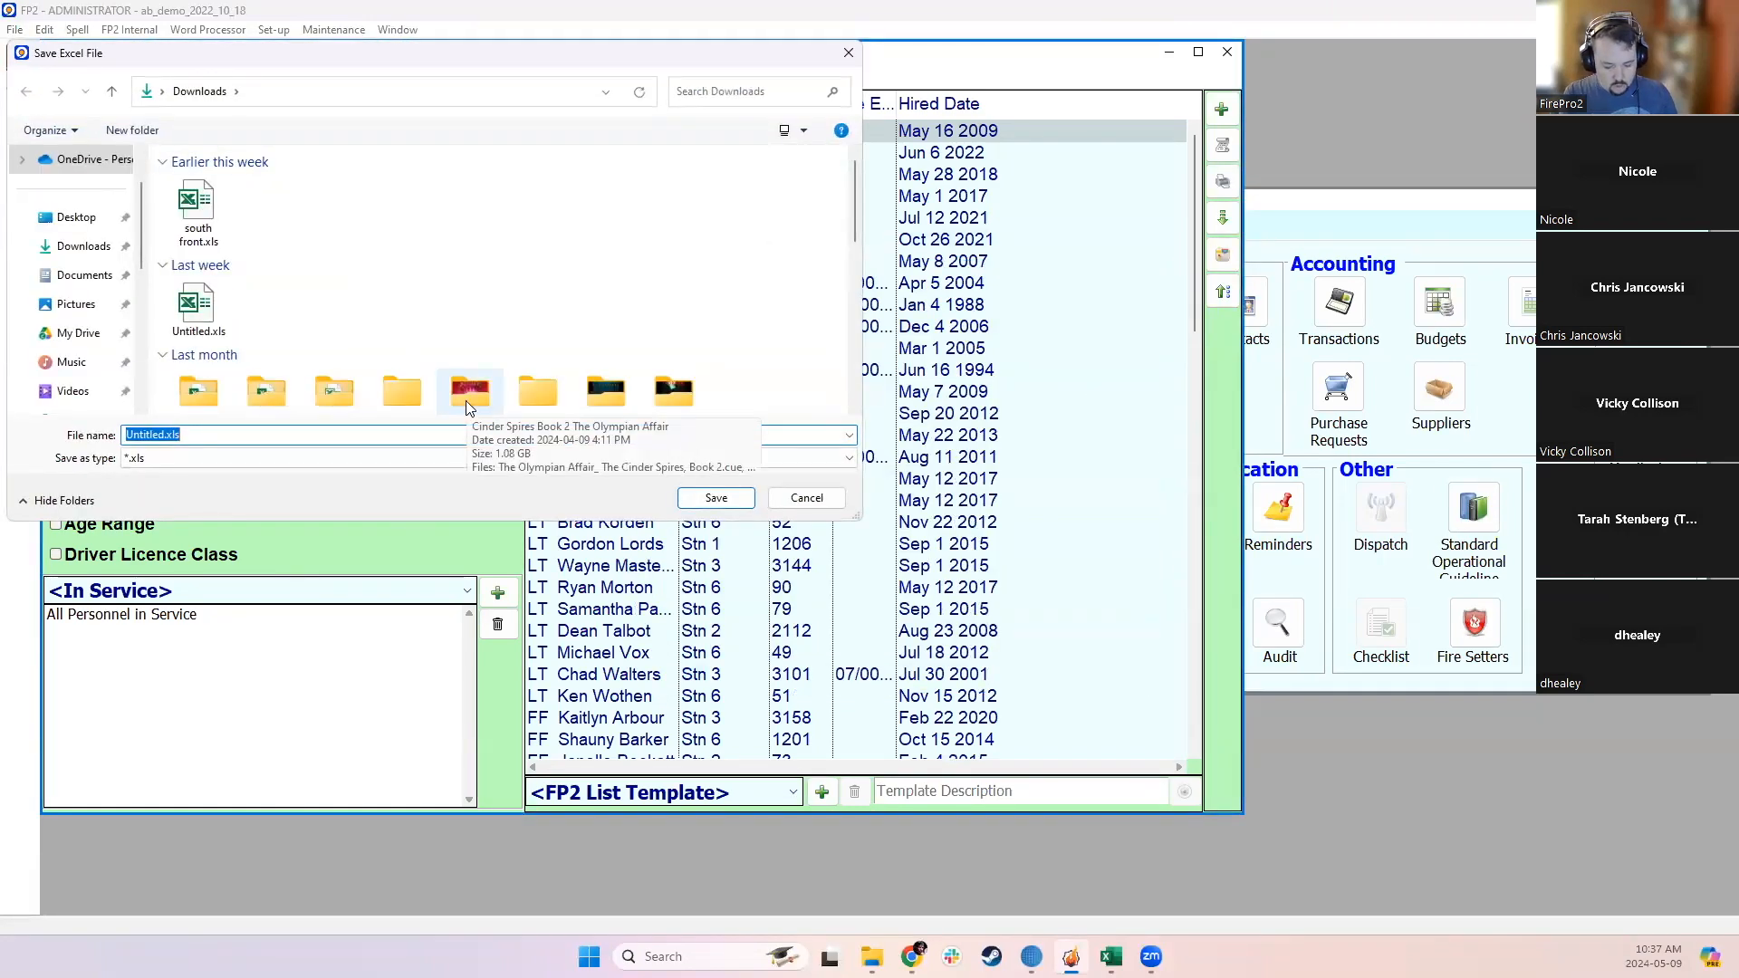
Step: Save the roster as an Excel file named certificate roster 2 in the Downloads folder
text(certificate r)
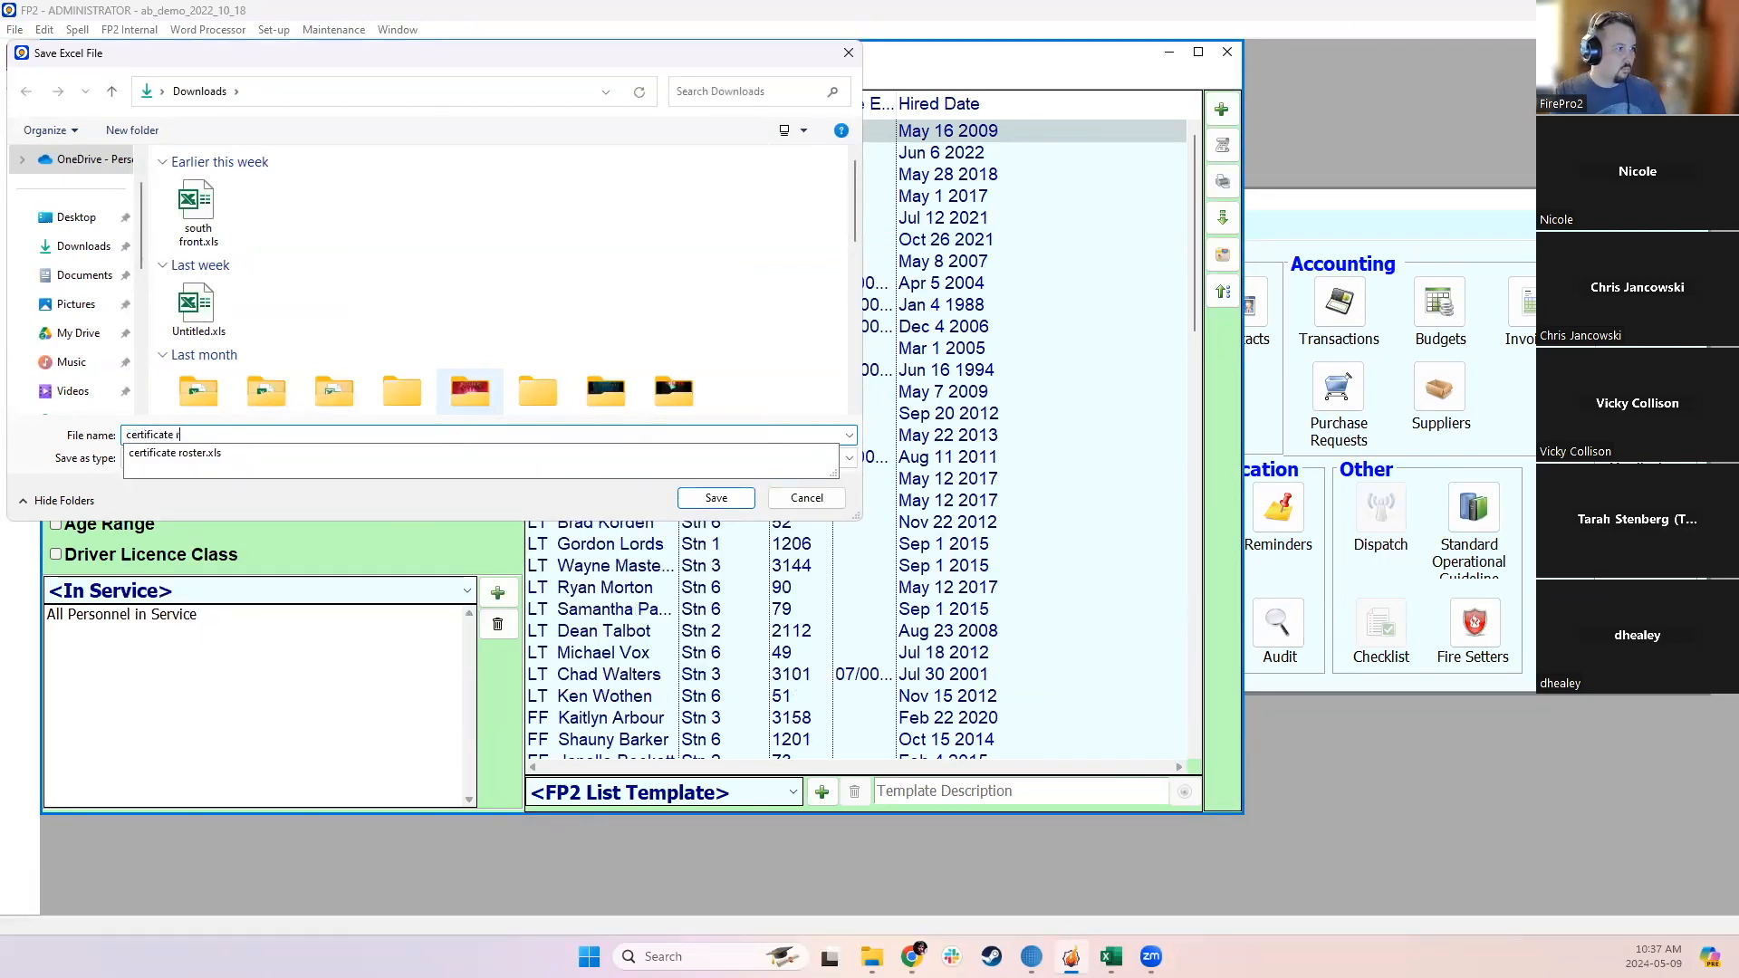
text(oster)
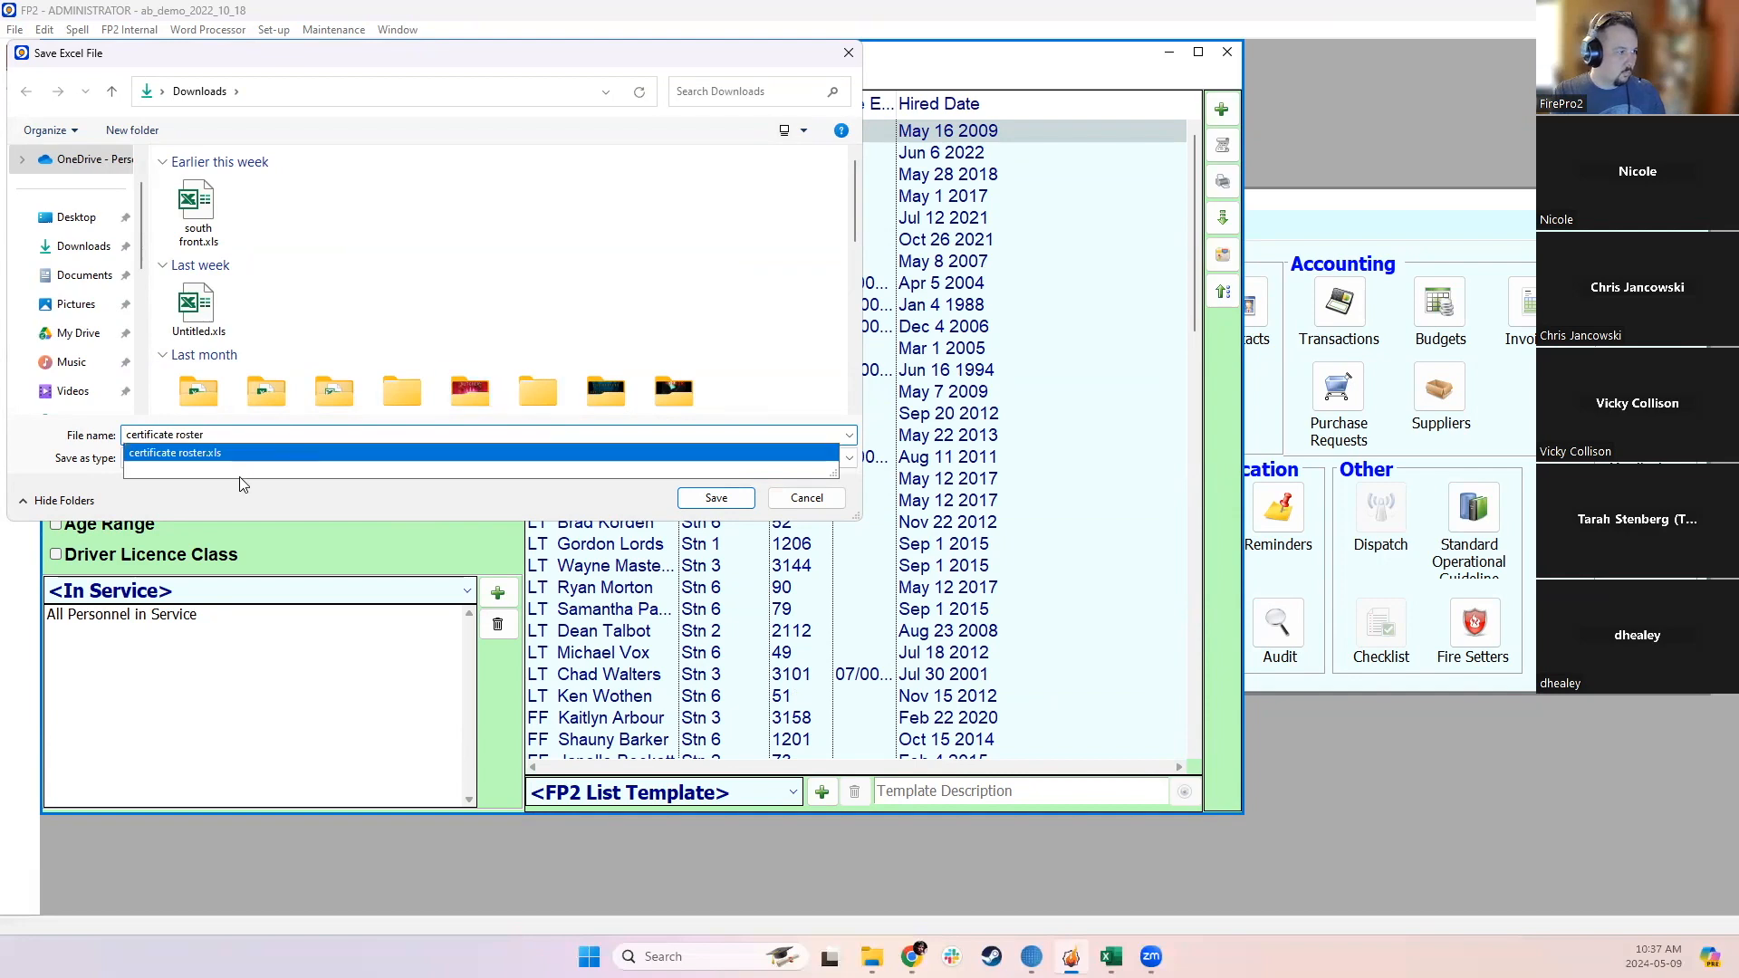
text( 2)
key(Return)
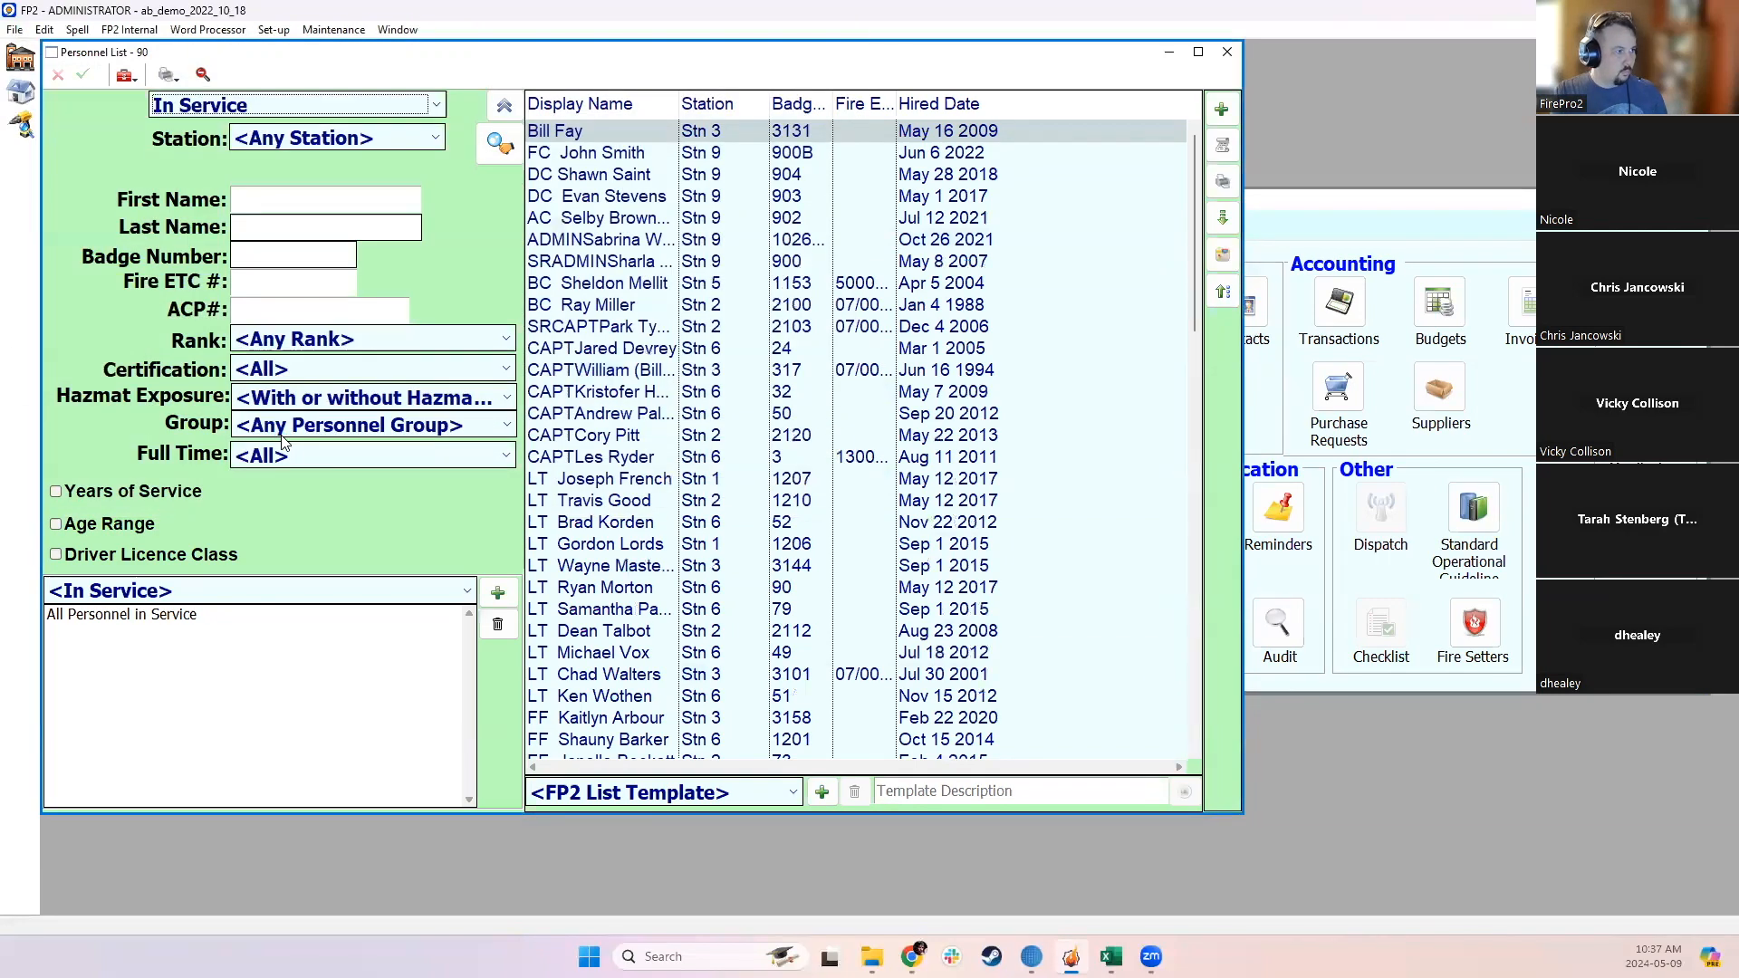
Step: Open certificate roster 2.xls from the Downloads folder in Excel, maximize it and widen the Certificate Name column
mouse_move(871, 956)
click(872, 860)
right_click(872, 957)
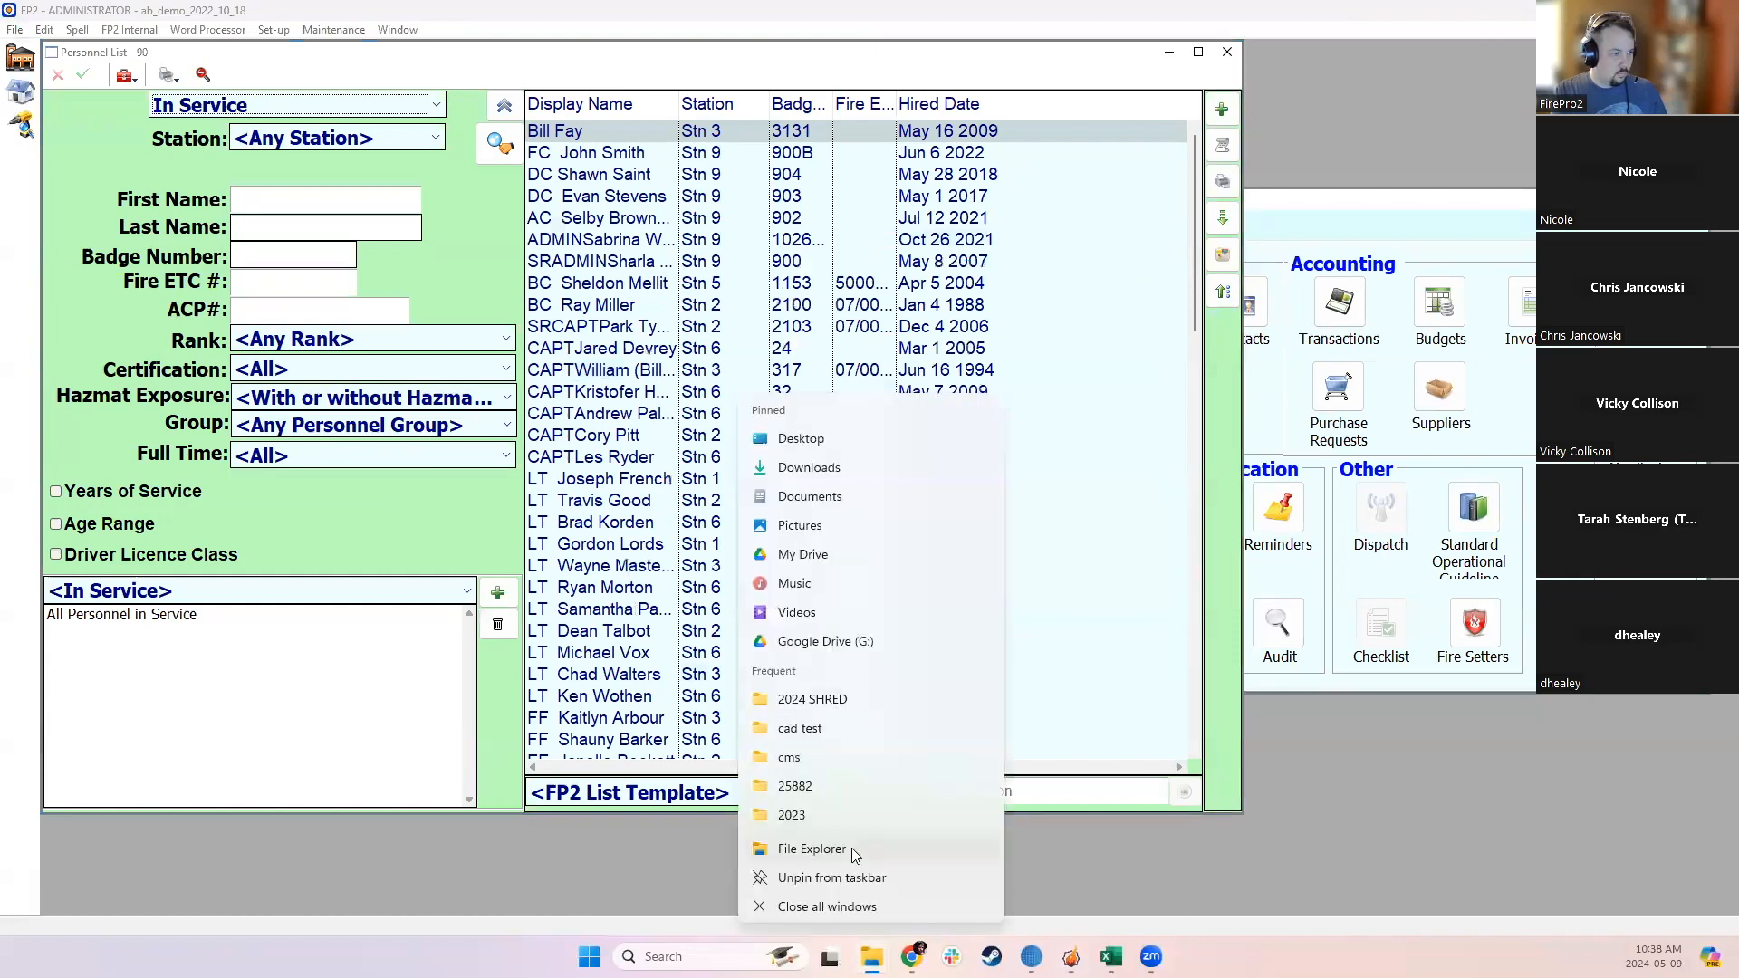
click(840, 469)
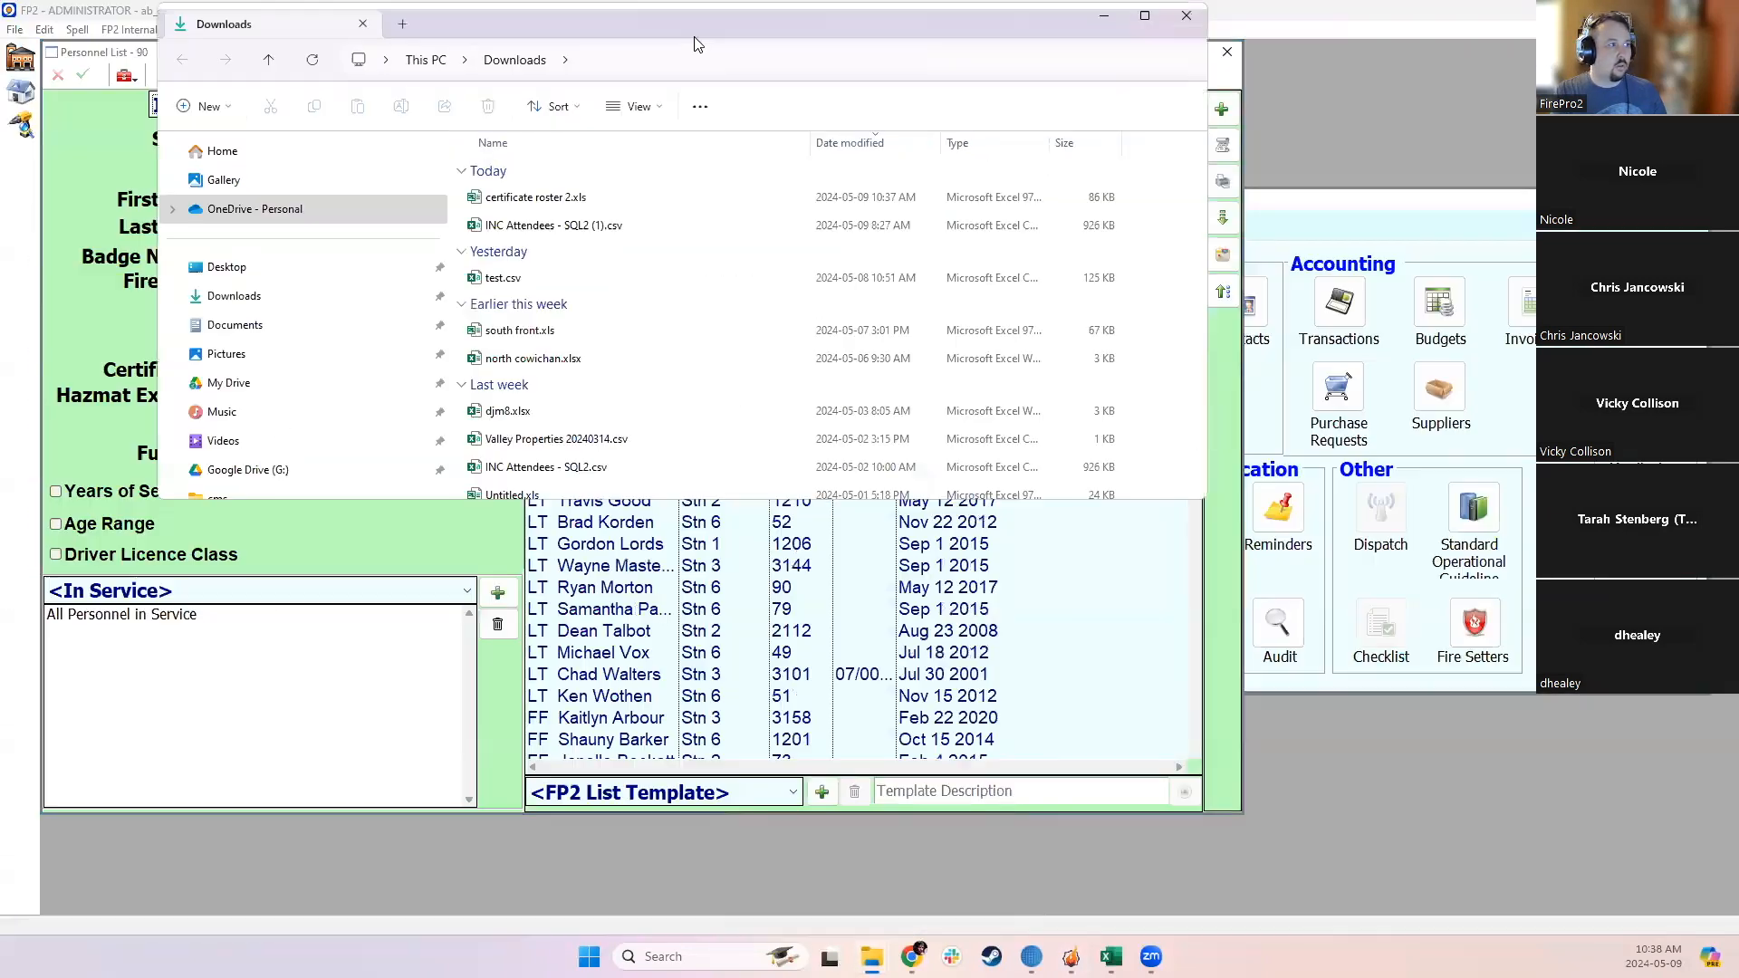
drag(698, 38, 698, 0)
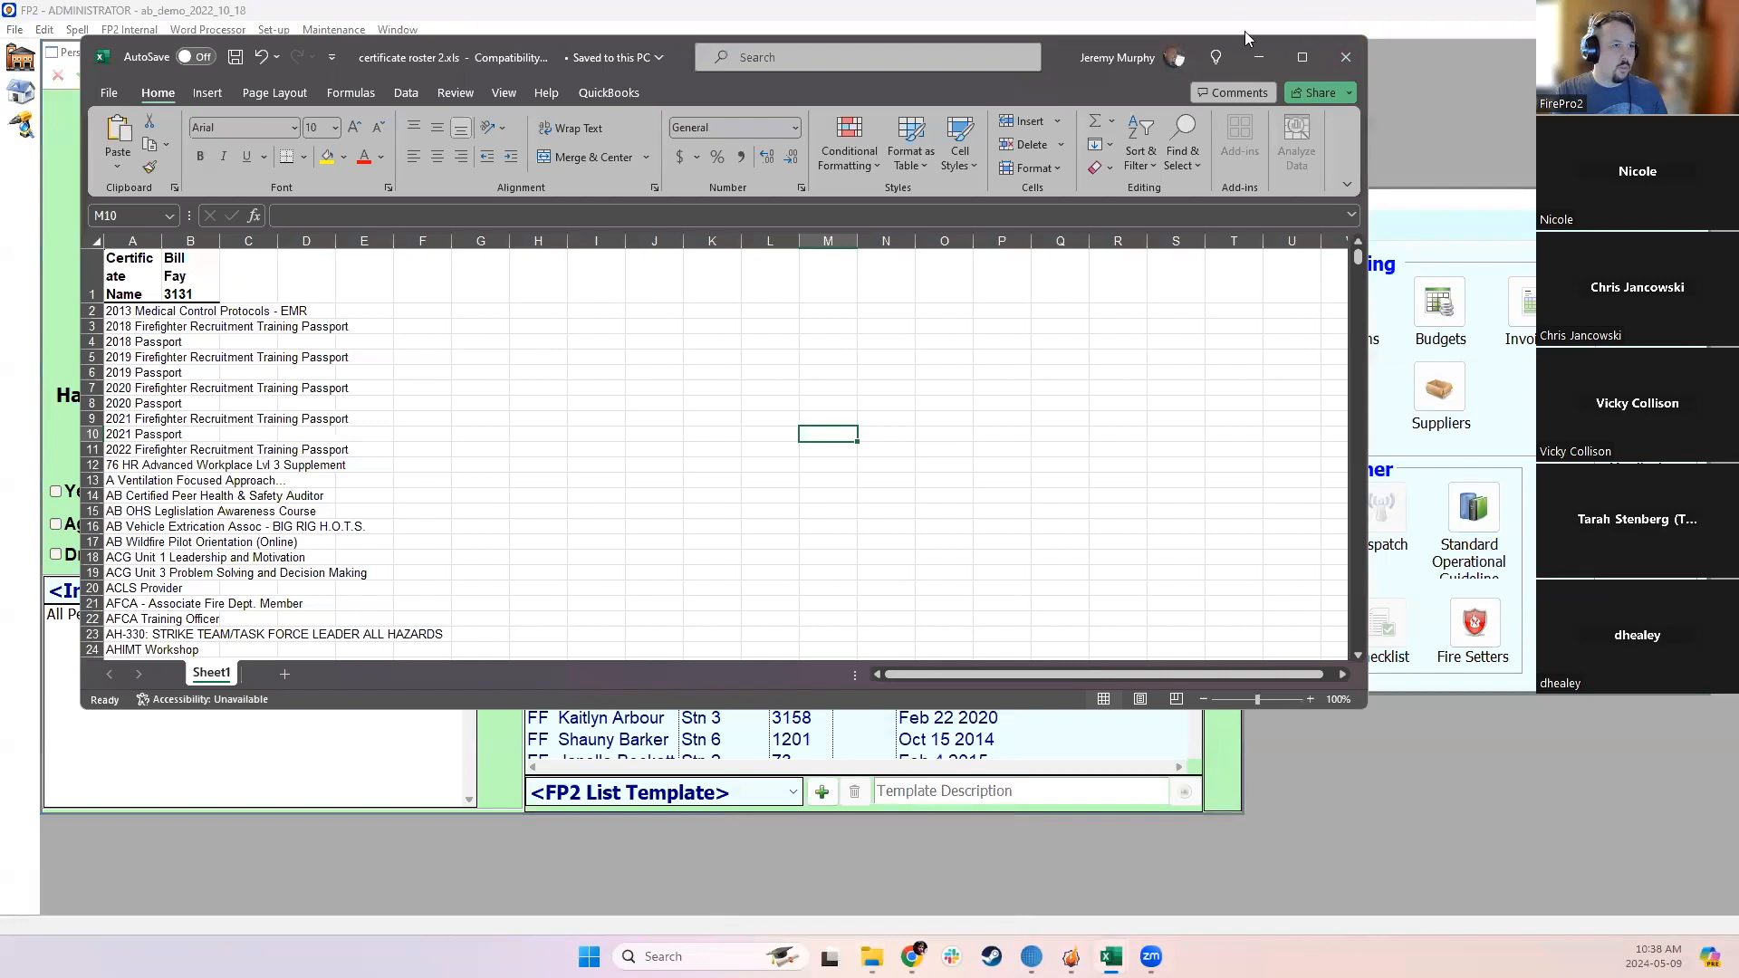
click(1302, 58)
drag(80, 206, 367, 231)
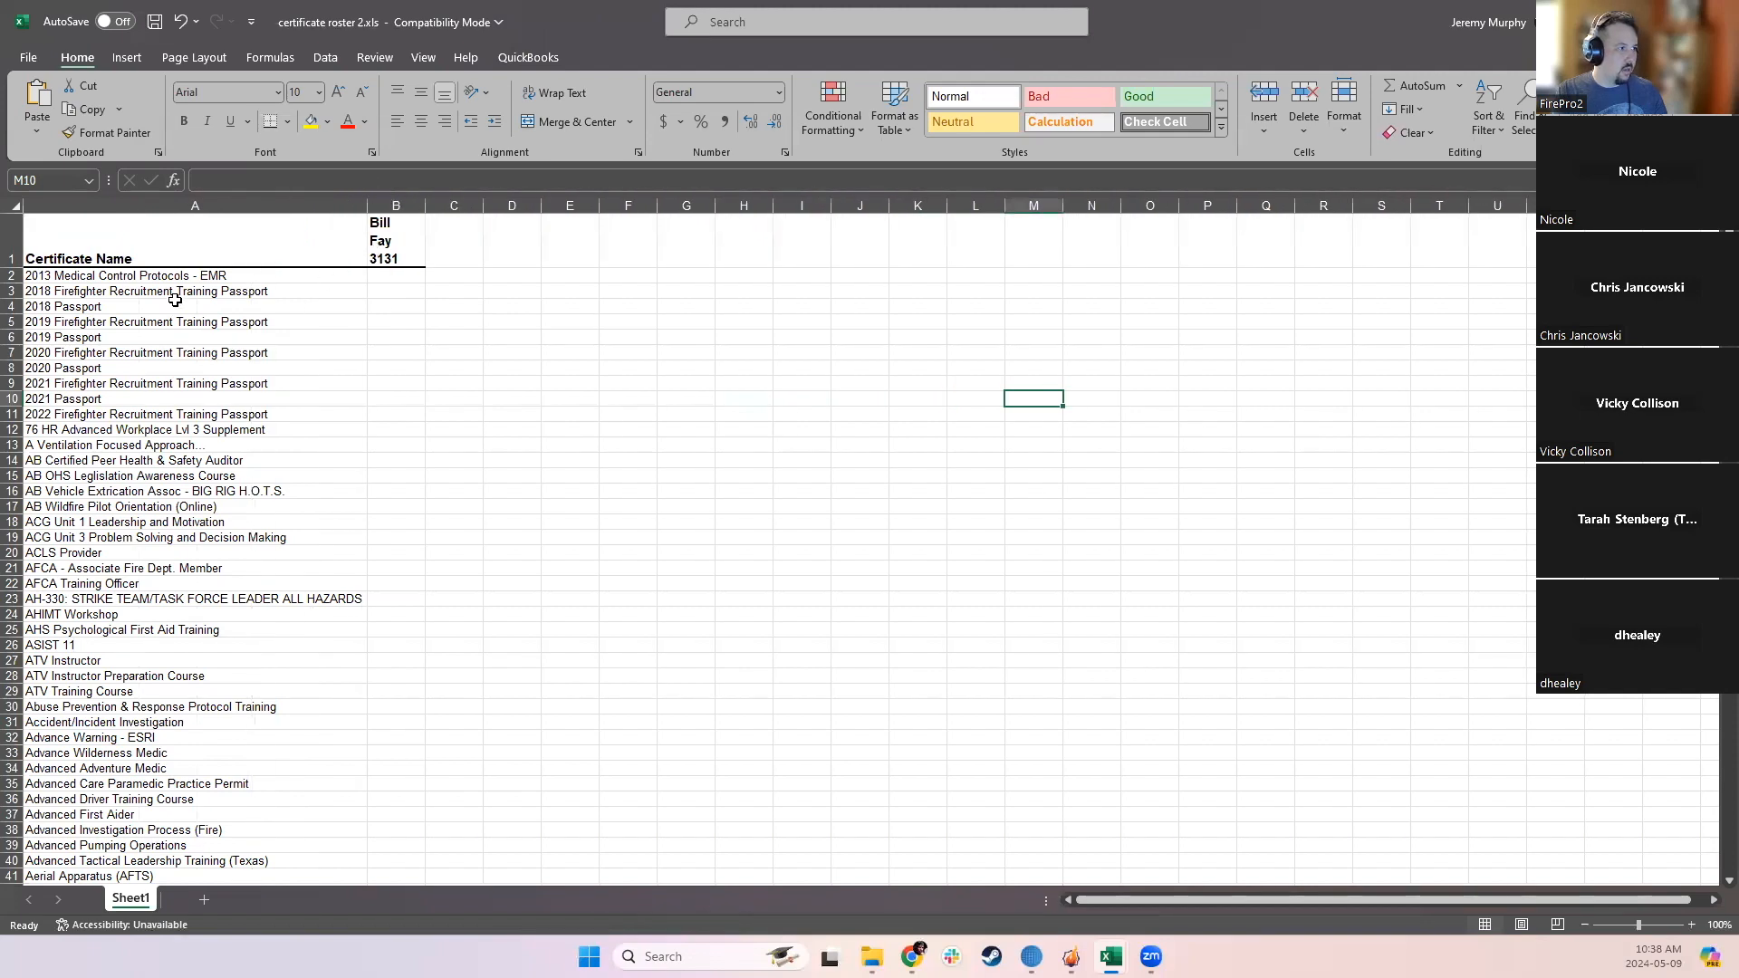
Step: Examine the roster's certificate names against the person's column through the whole sheet, and close the workbook without saving
drag(177, 291, 136, 850)
click(408, 235)
scroll(383, 296, down, 12)
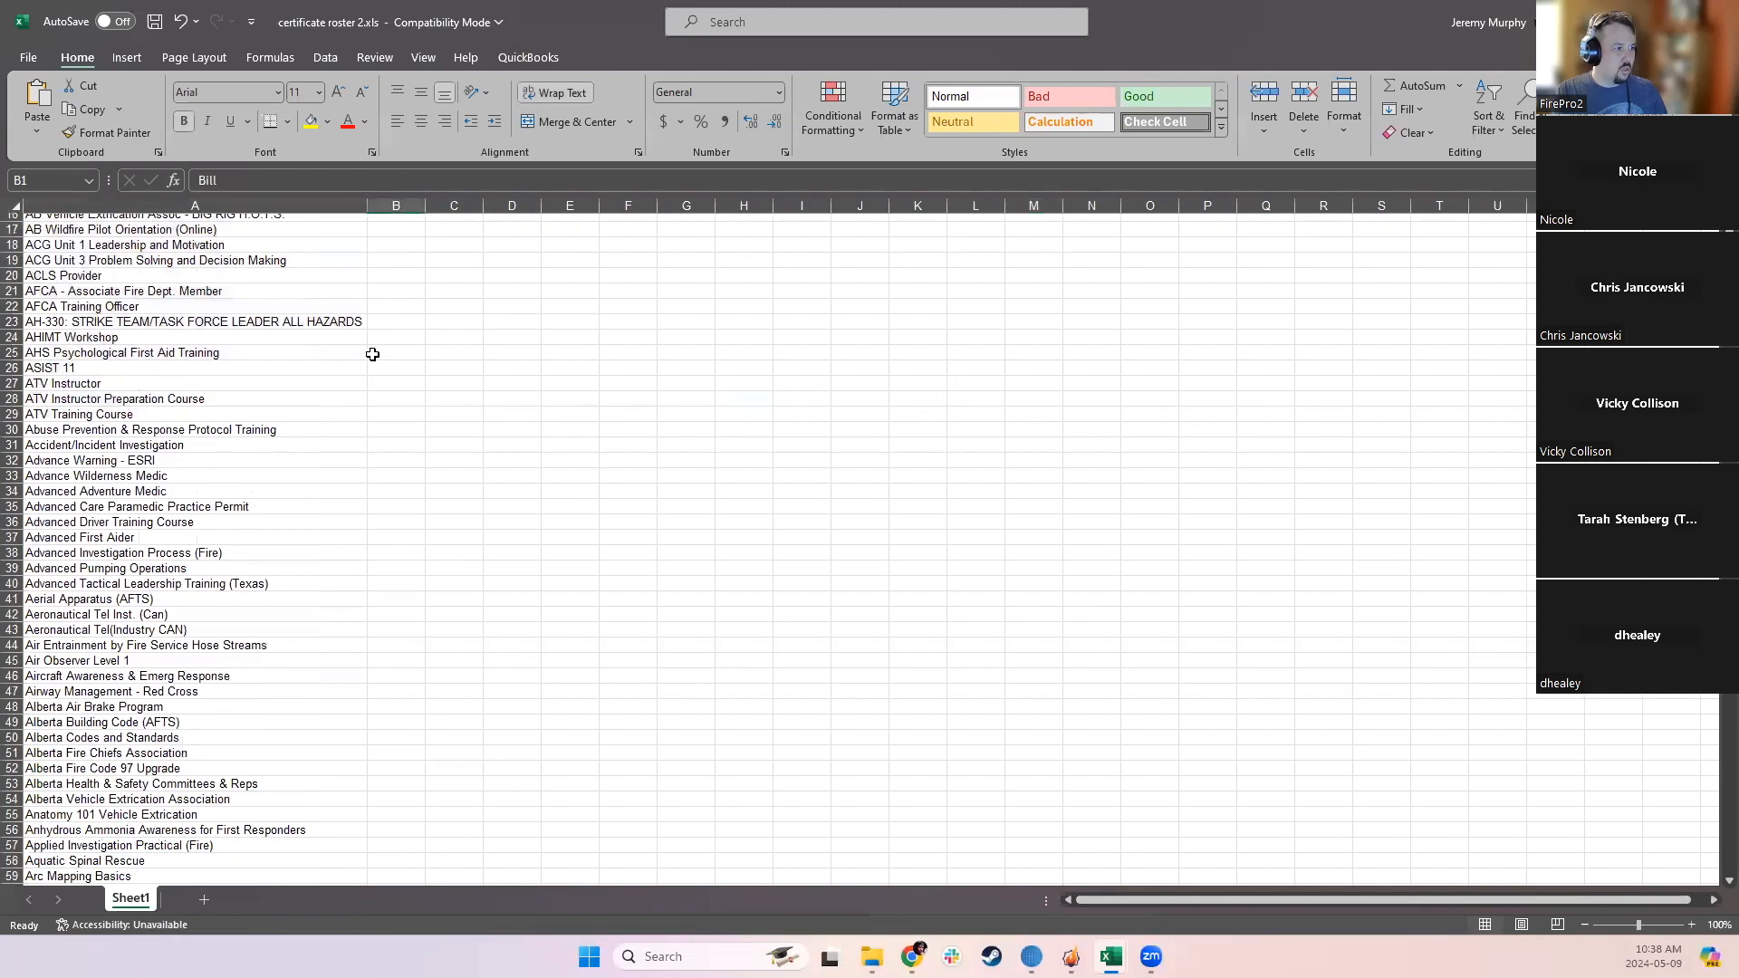
scroll(389, 471, down, 15)
scroll(1145, 544, down, 7)
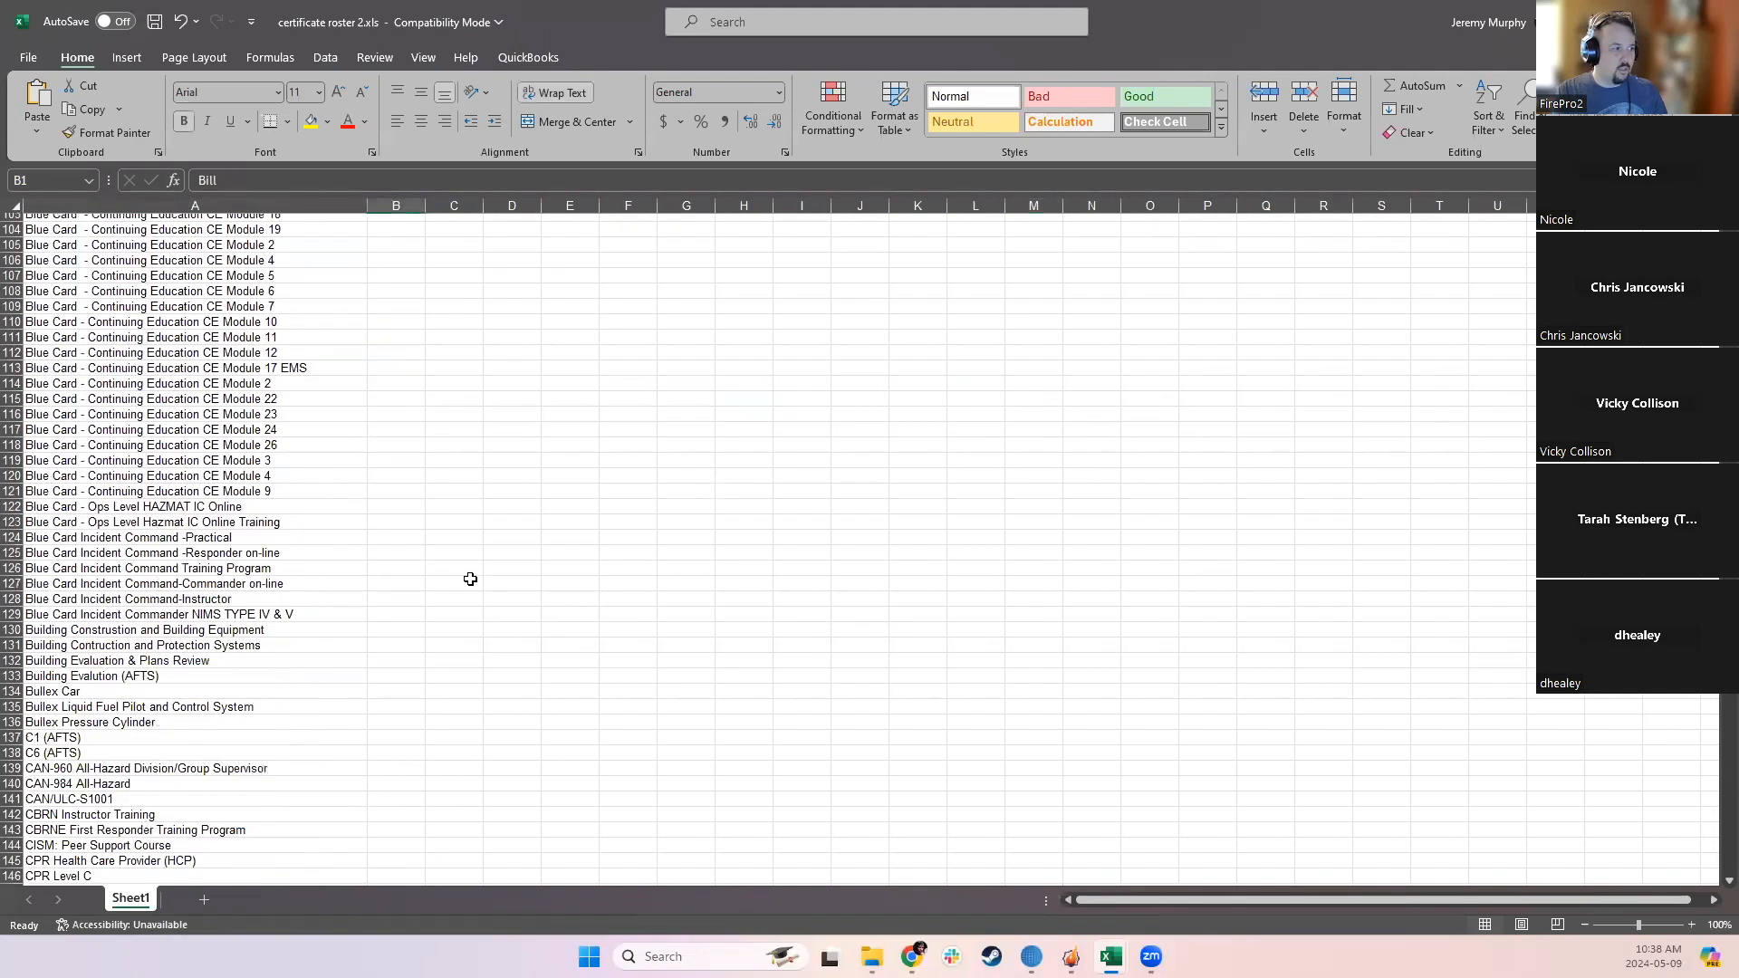
click(399, 561)
key(Page_Down)
key(Page_Down)
key(Page_Down)
key(Page_Down)
key(Page_Down)
key(Page_Down)
key(Page_Down)
key(Page_Down)
key(Page_Down)
key(Page_Down)
key(Page_Down)
key(Page_Down)
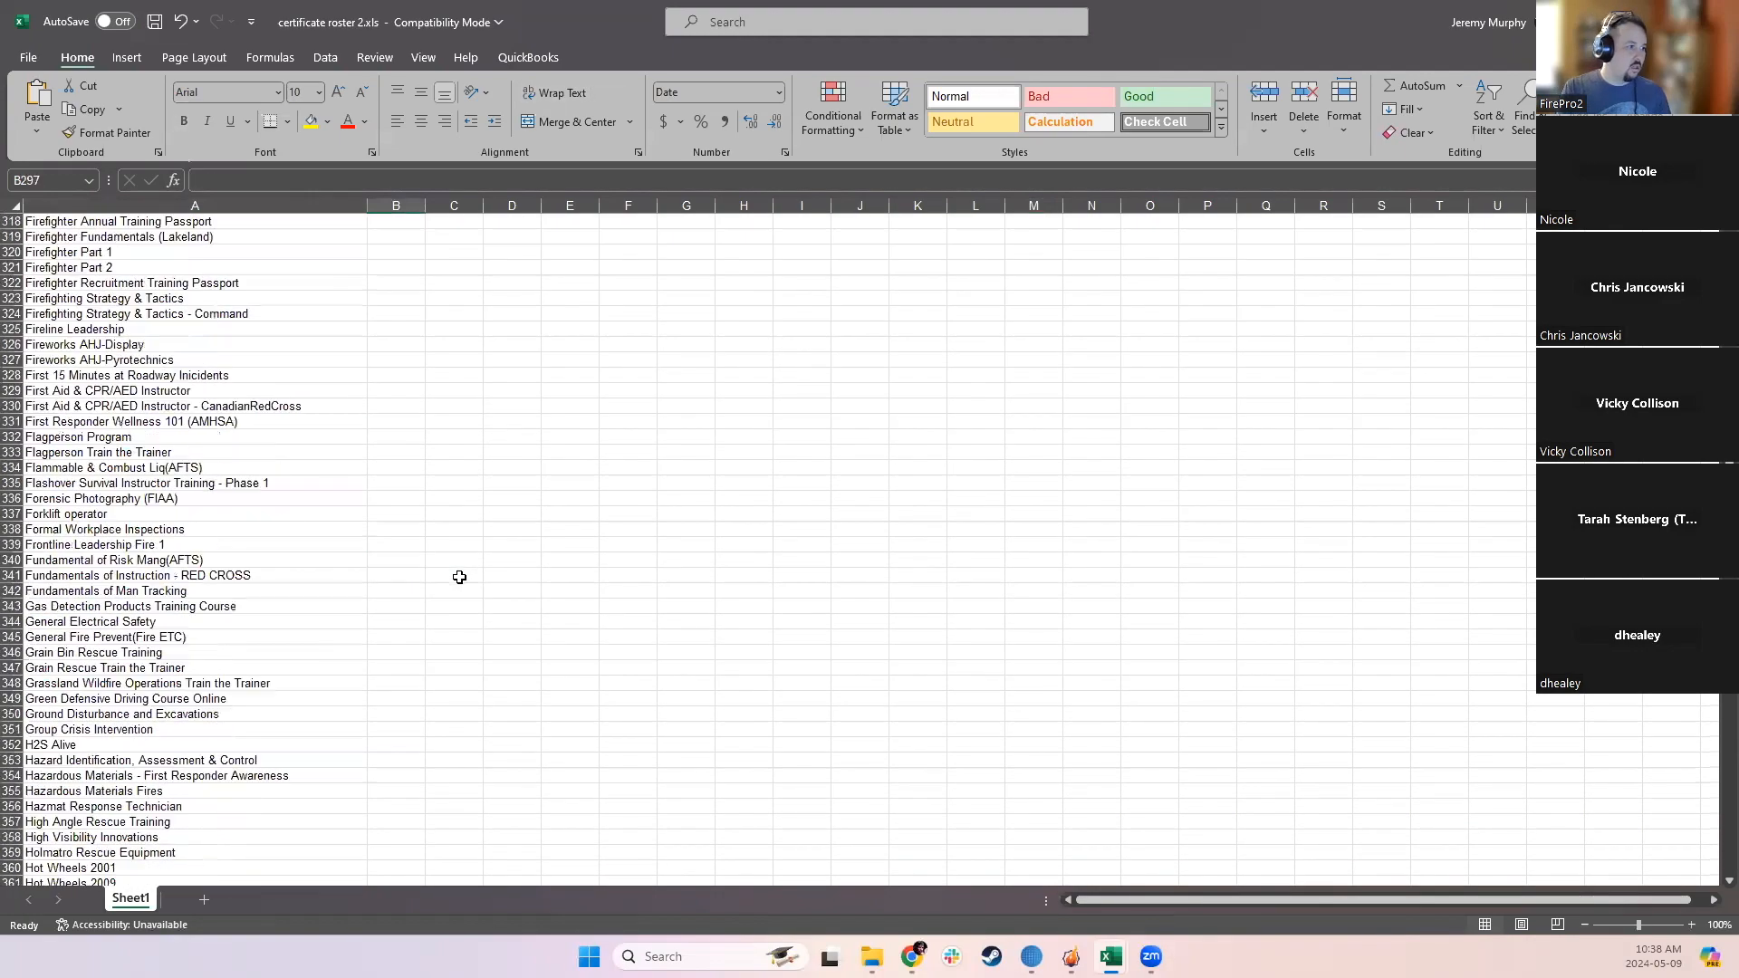
key(Page_Up)
key(Page_Up)
key(Page_Up)
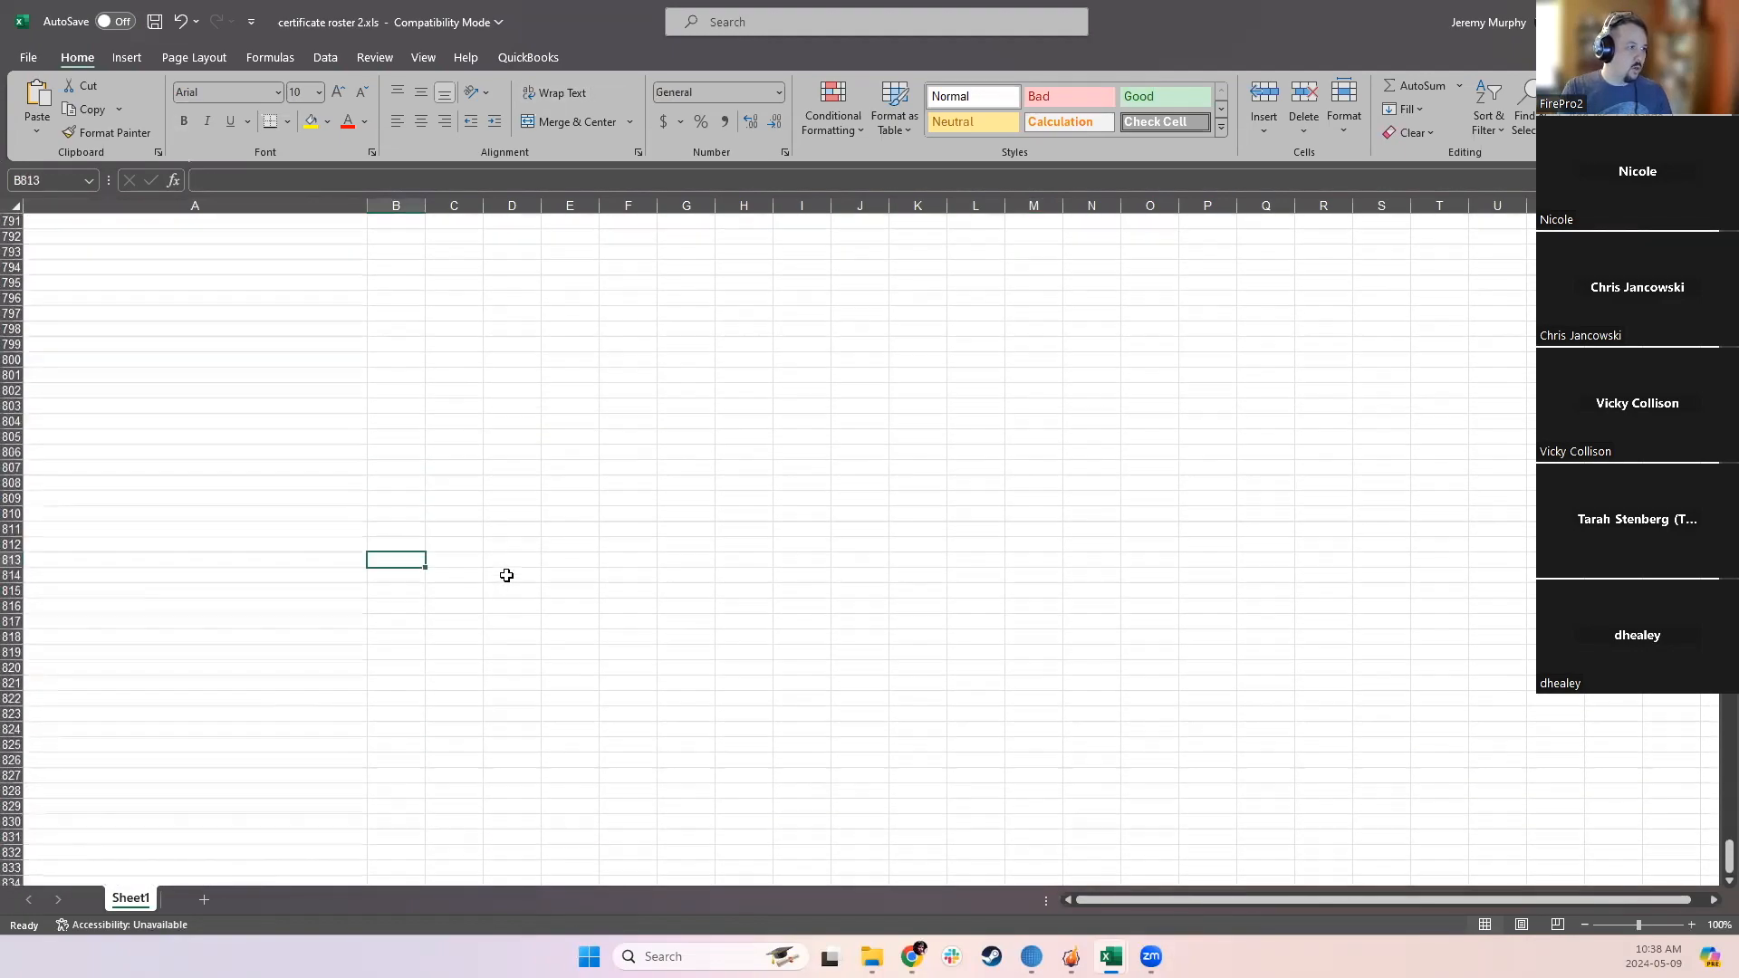
key(Page_Up)
key(Page_Up)
key(Page_Up)
key(Page_Up)
key(Page_Up)
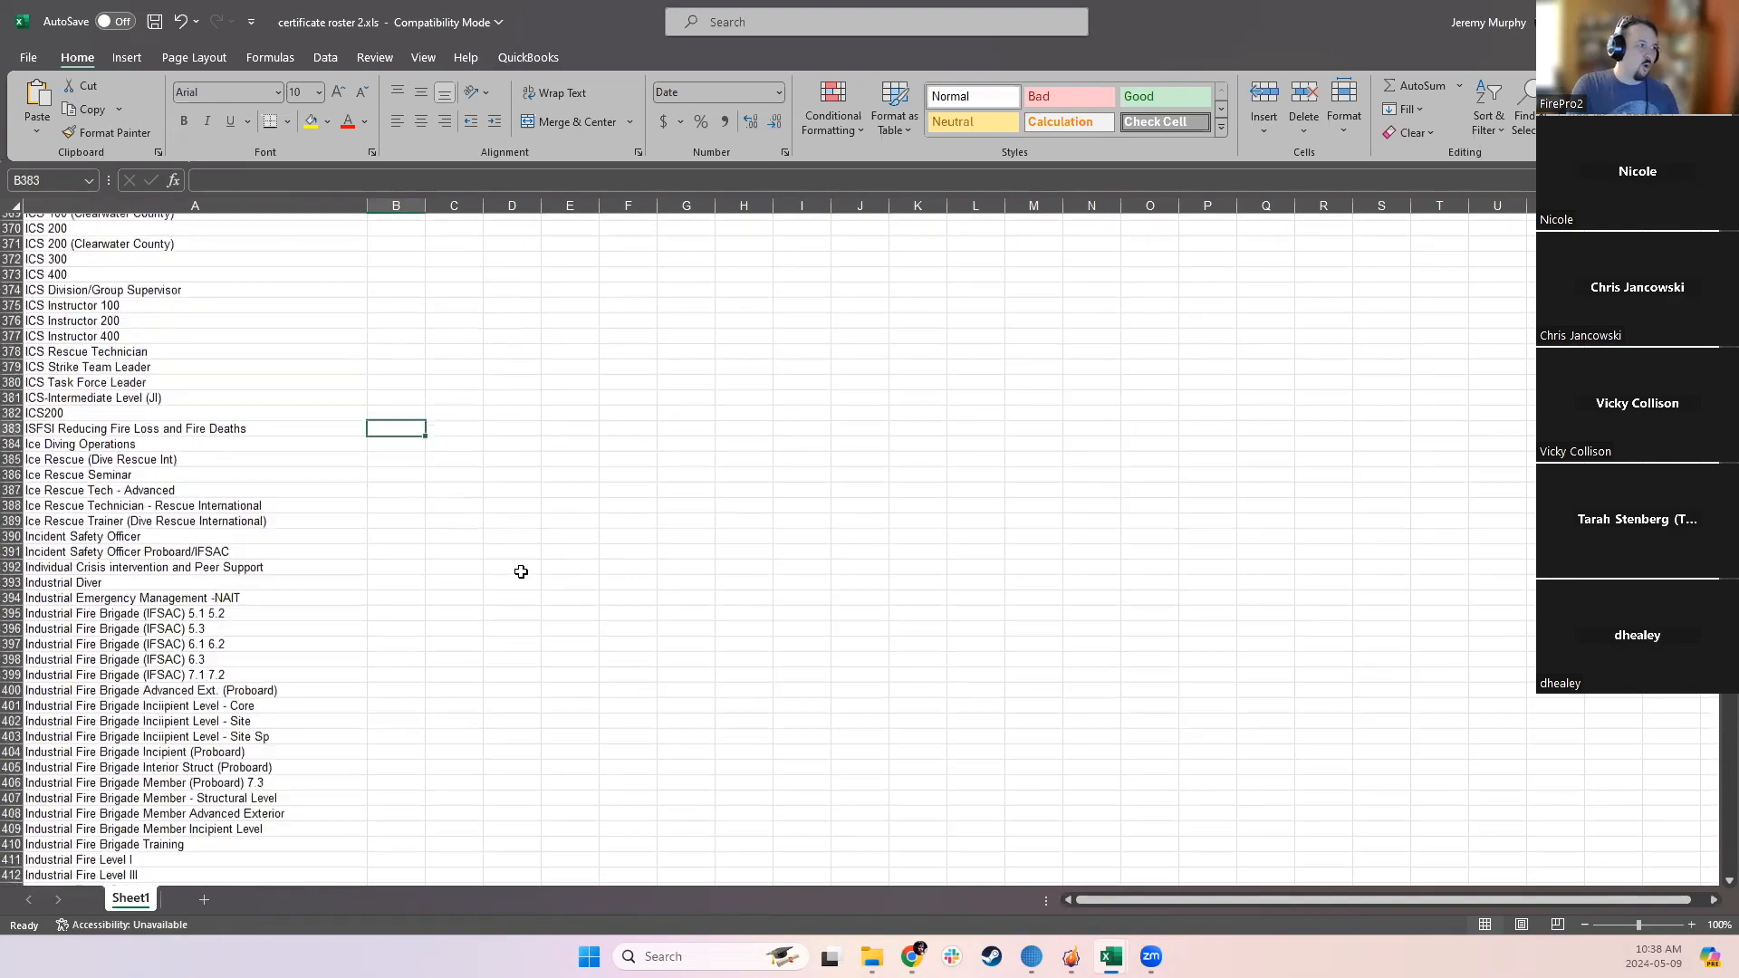
key(Page_Up)
key(Page_Up)
key(Page_Up)
key(Page_Up)
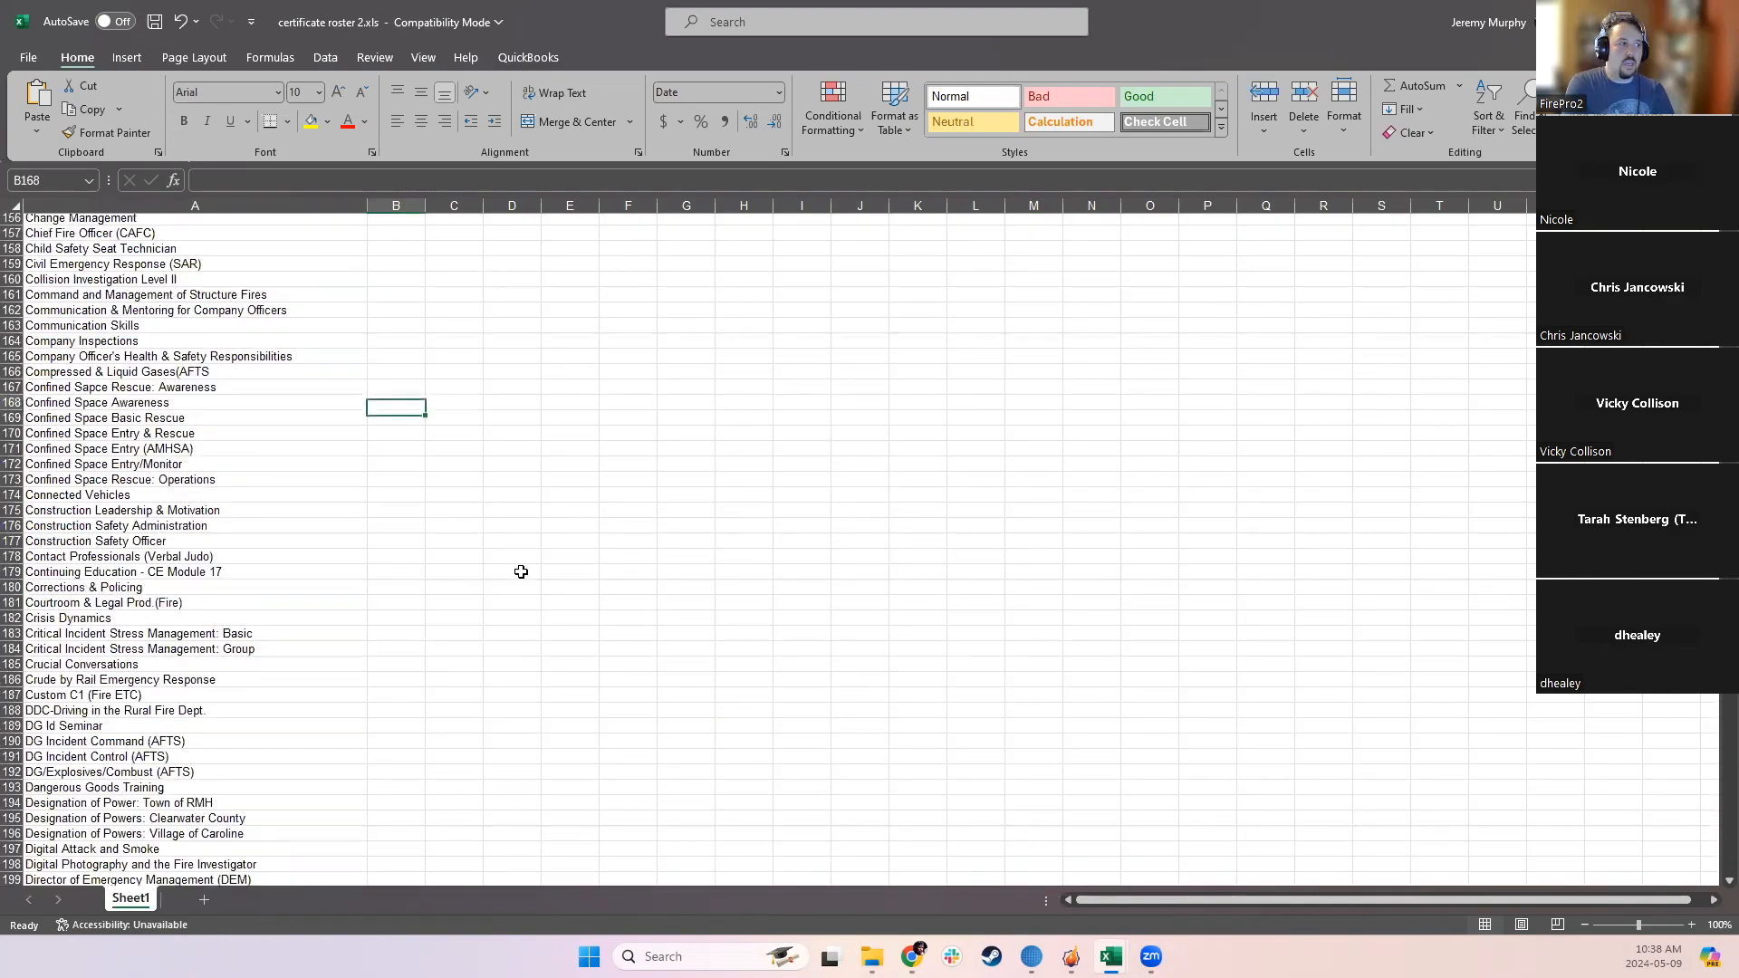
key(Page_Up)
key(Page_Up)
key(Page_Up)
key(Page_Up)
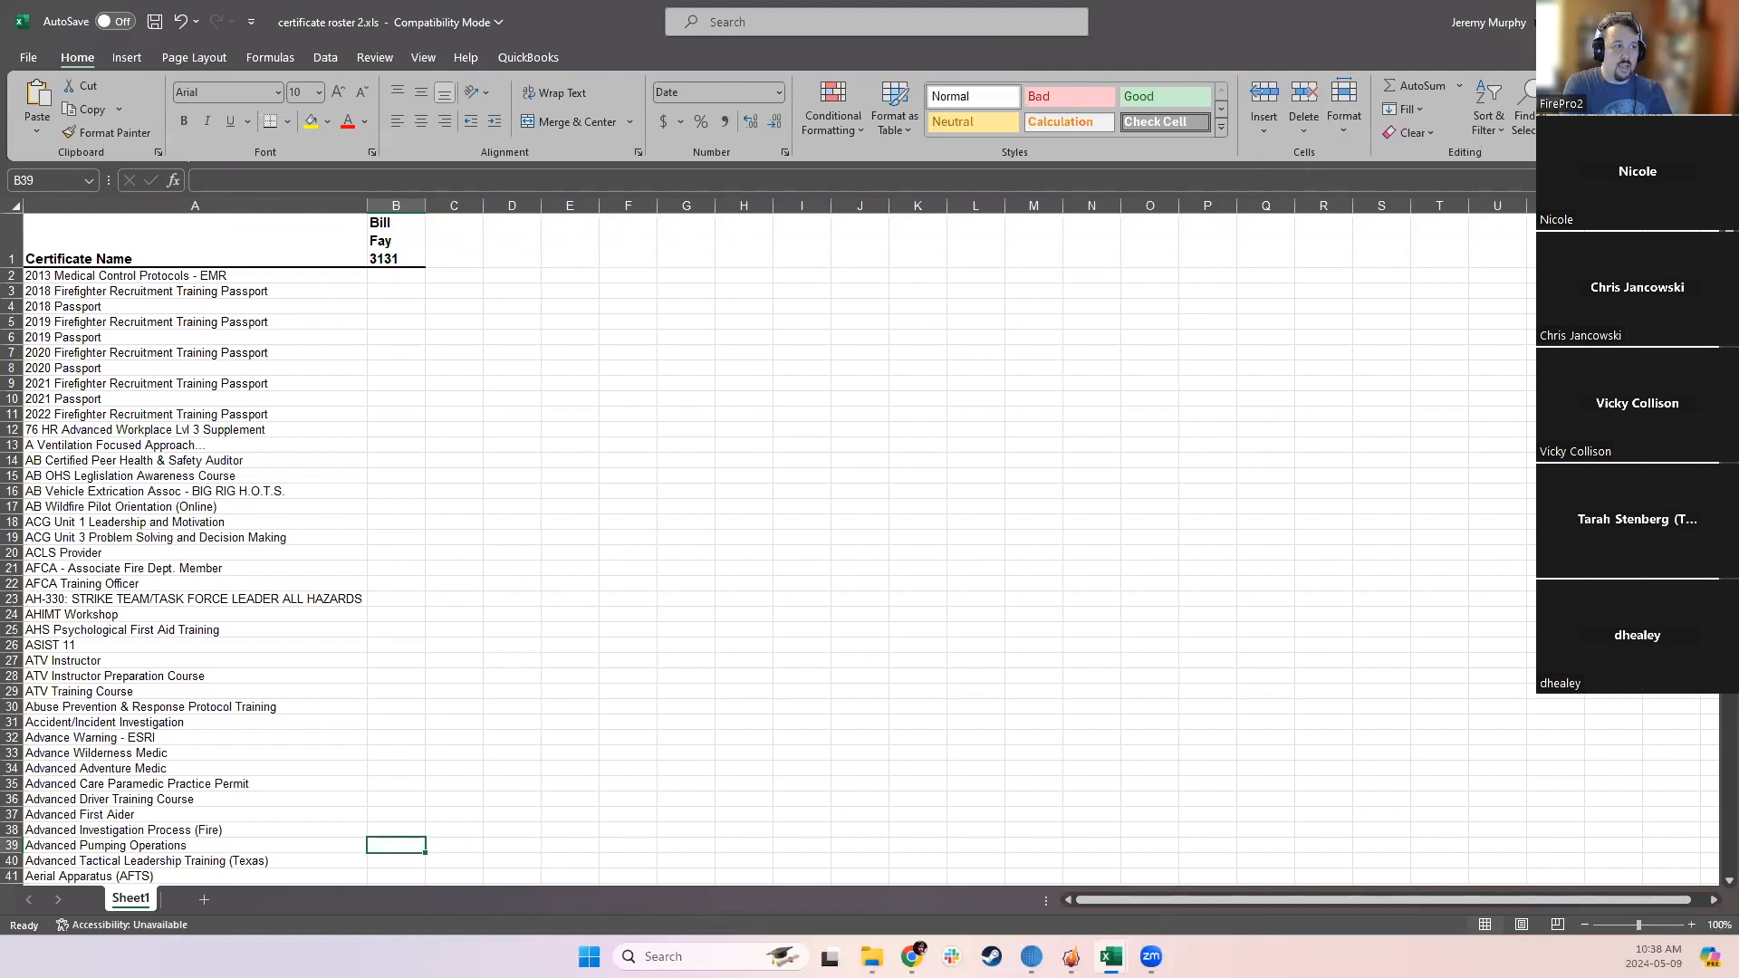
key(ctrl+w)
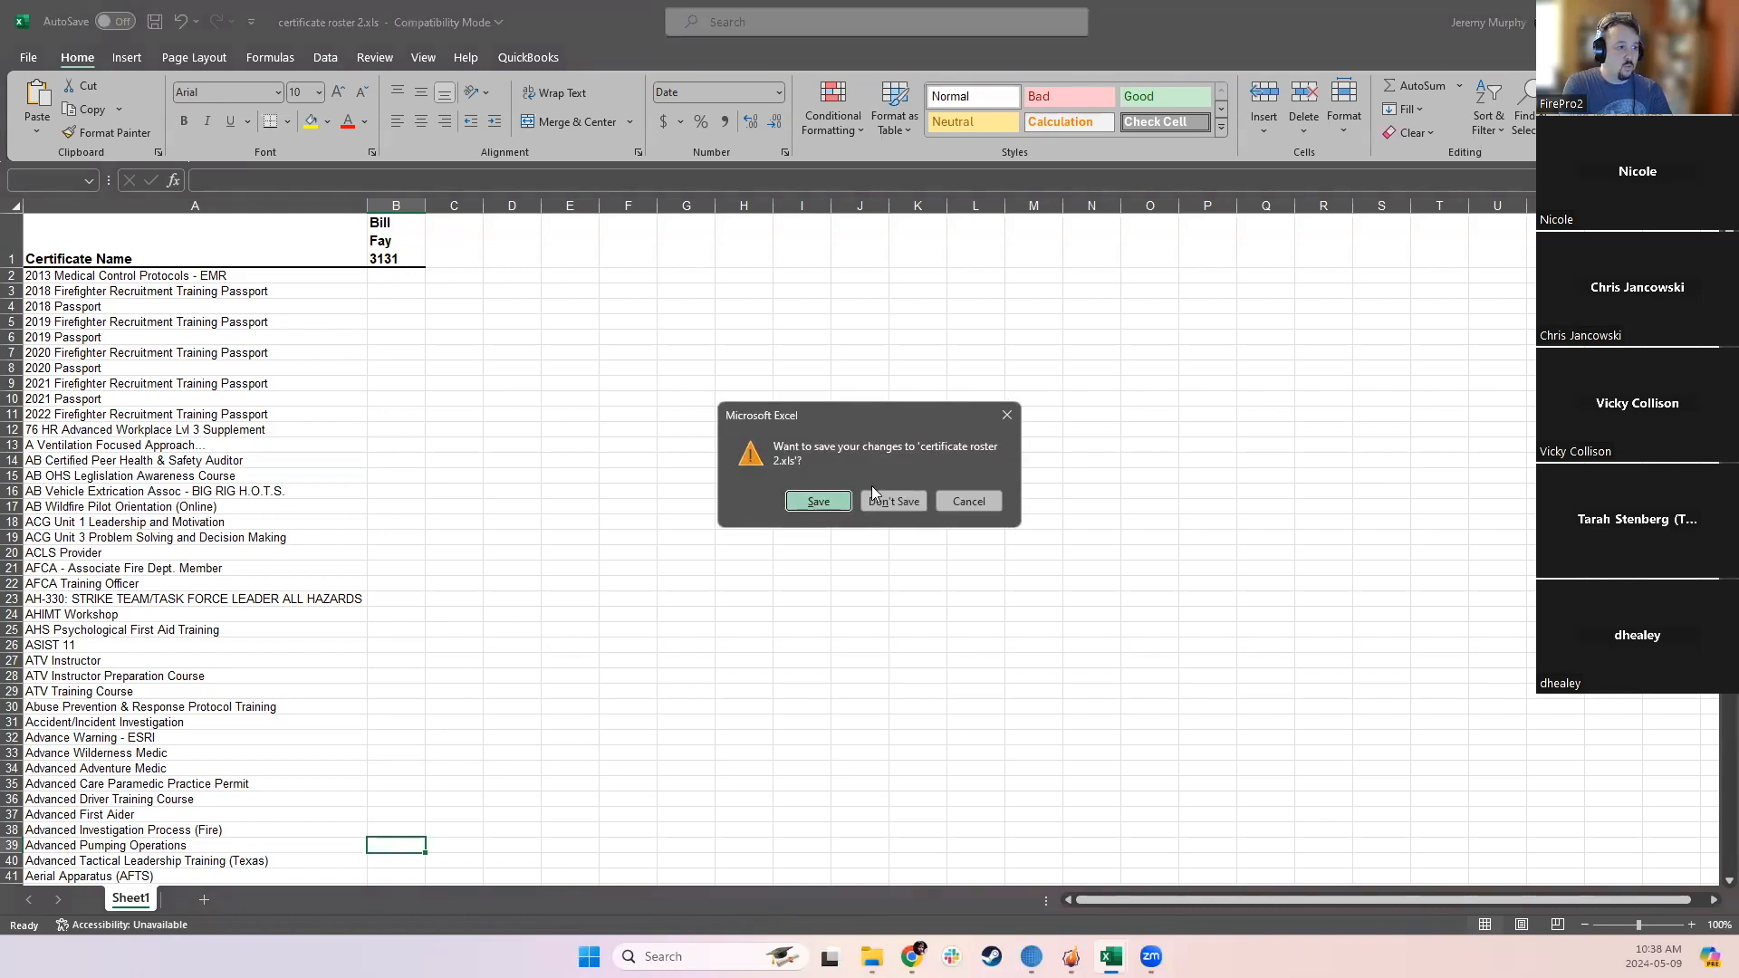
click(872, 496)
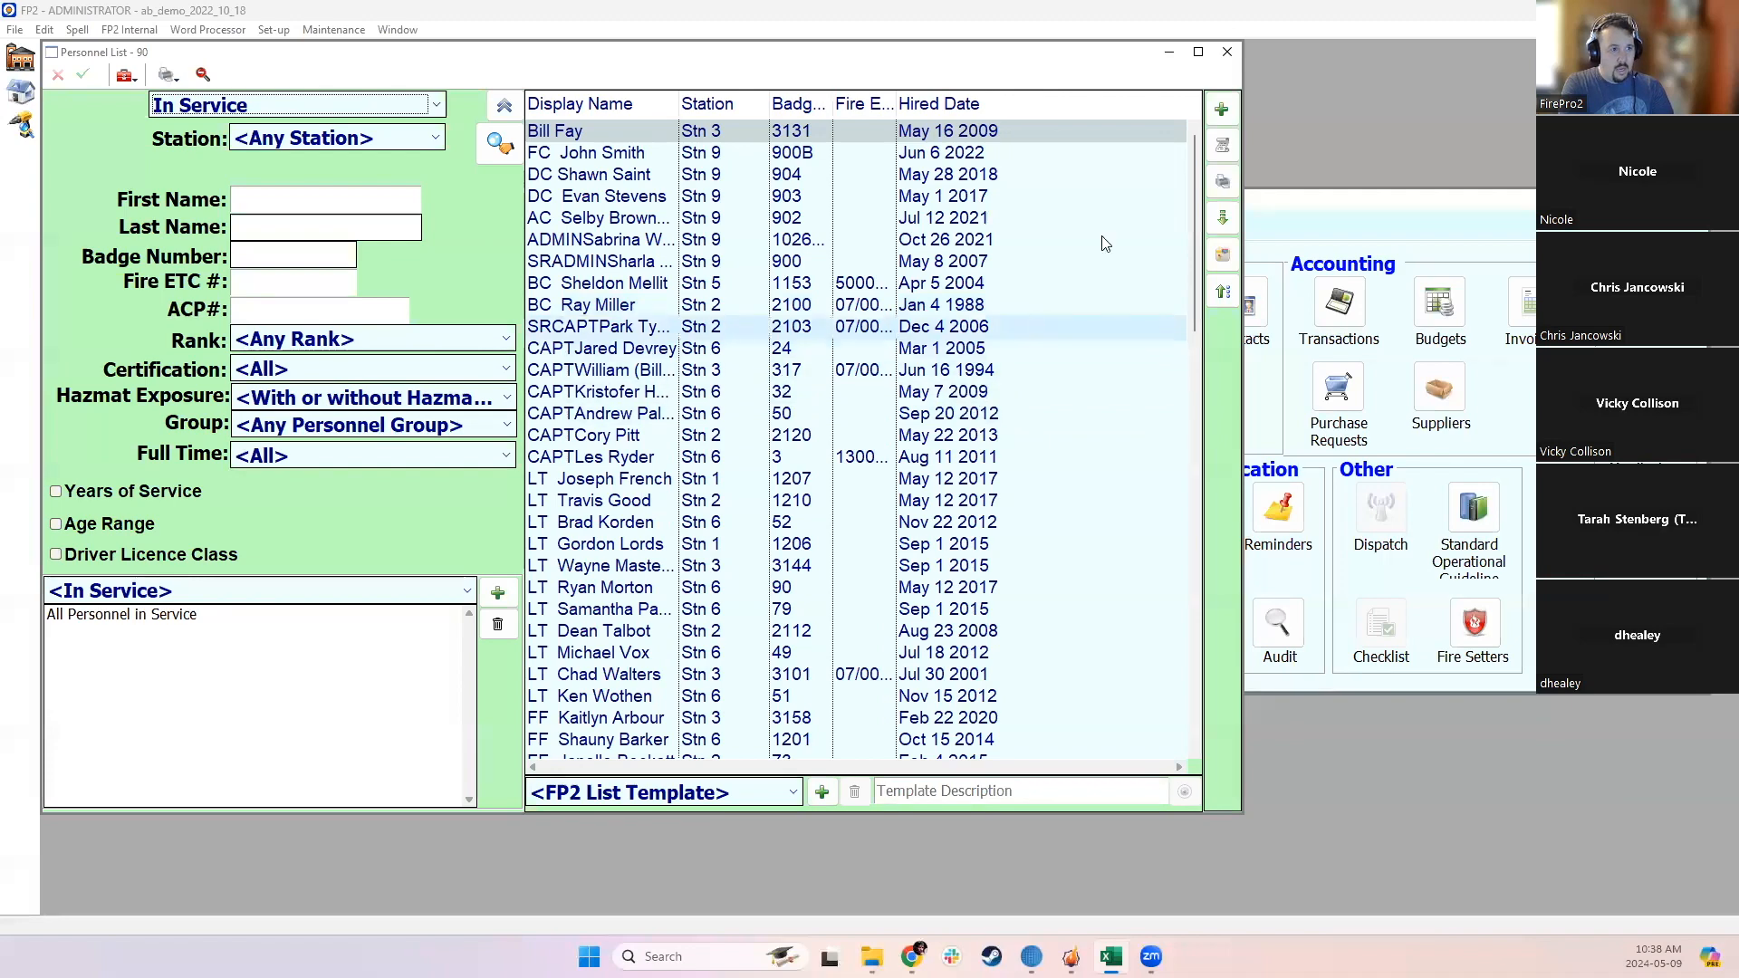
Step: Preview the Out of Date Certificates report from the Personnel list as of May 9 24, for any category and certificate, sorted by personnel
click(1216, 191)
mouse_move(1389, 647)
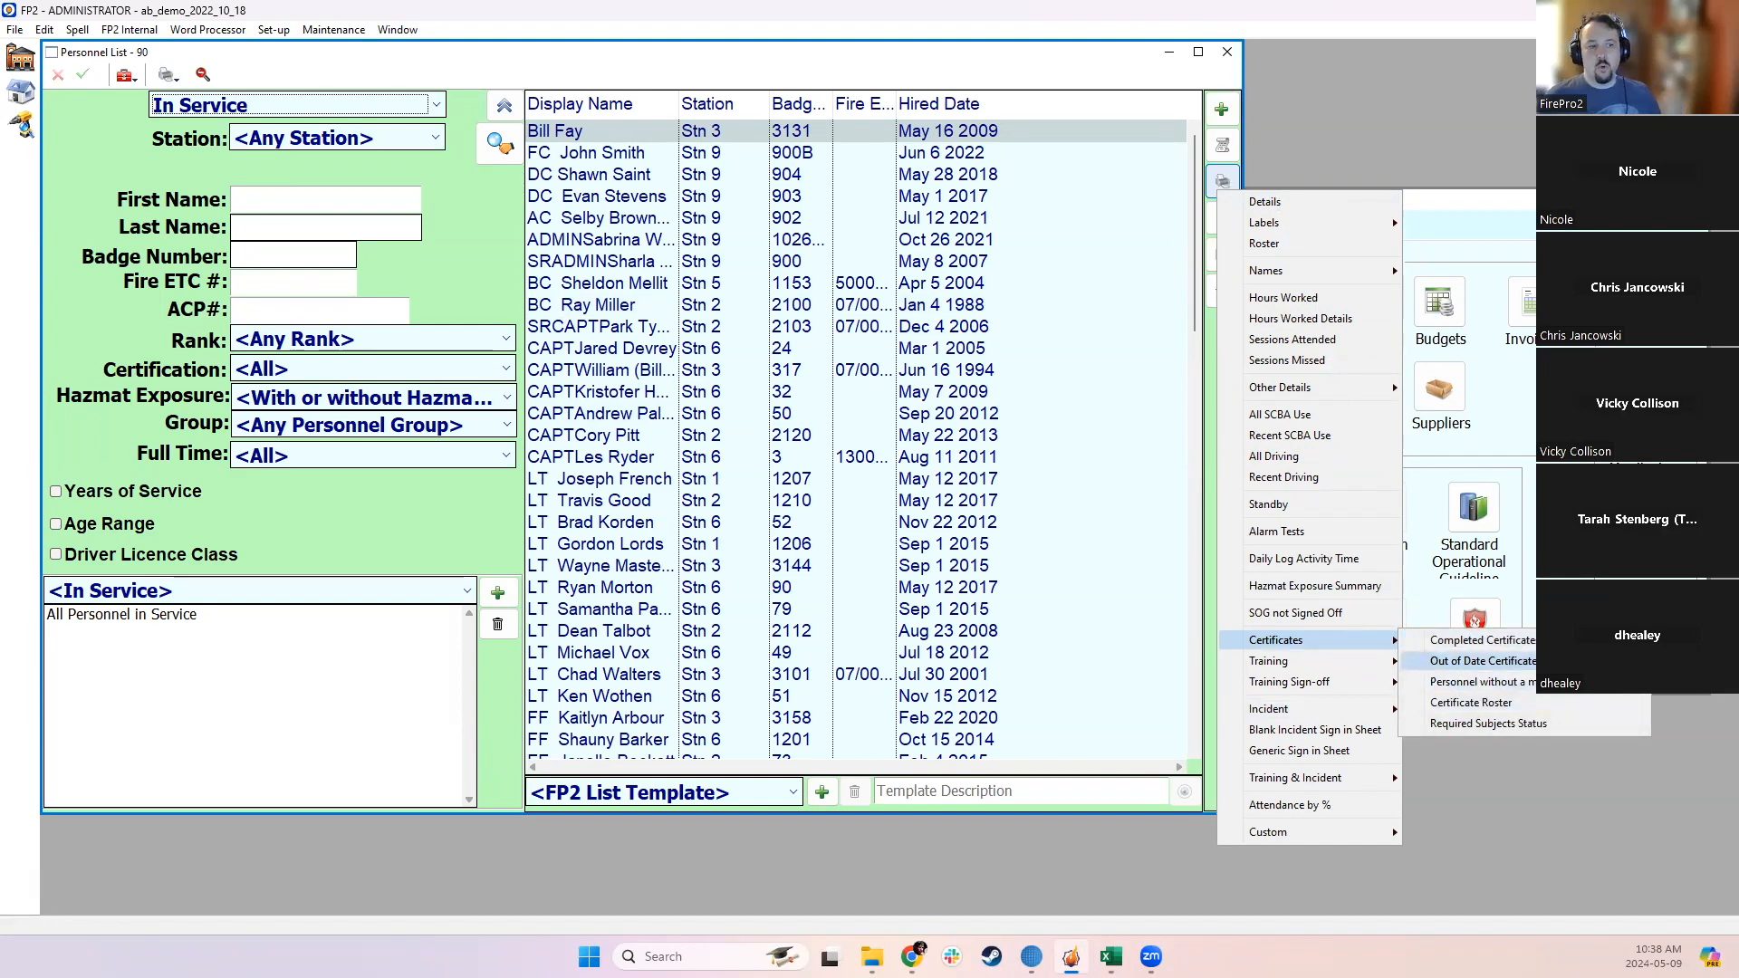
click(1476, 661)
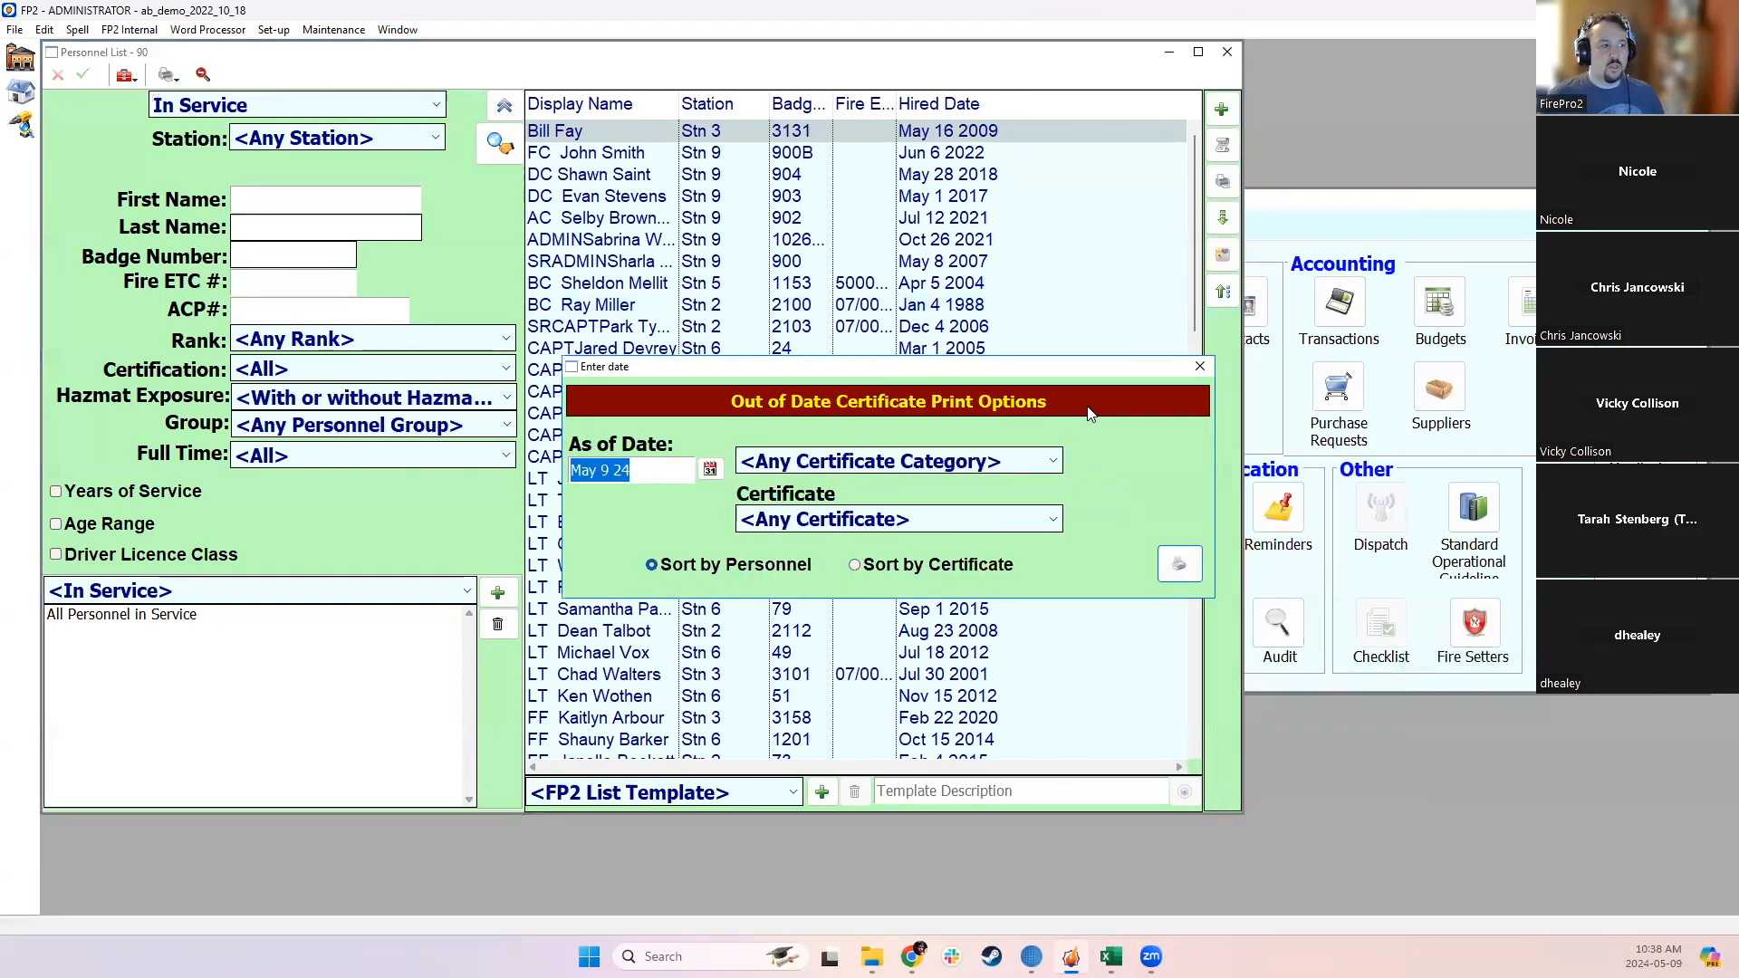
click(789, 472)
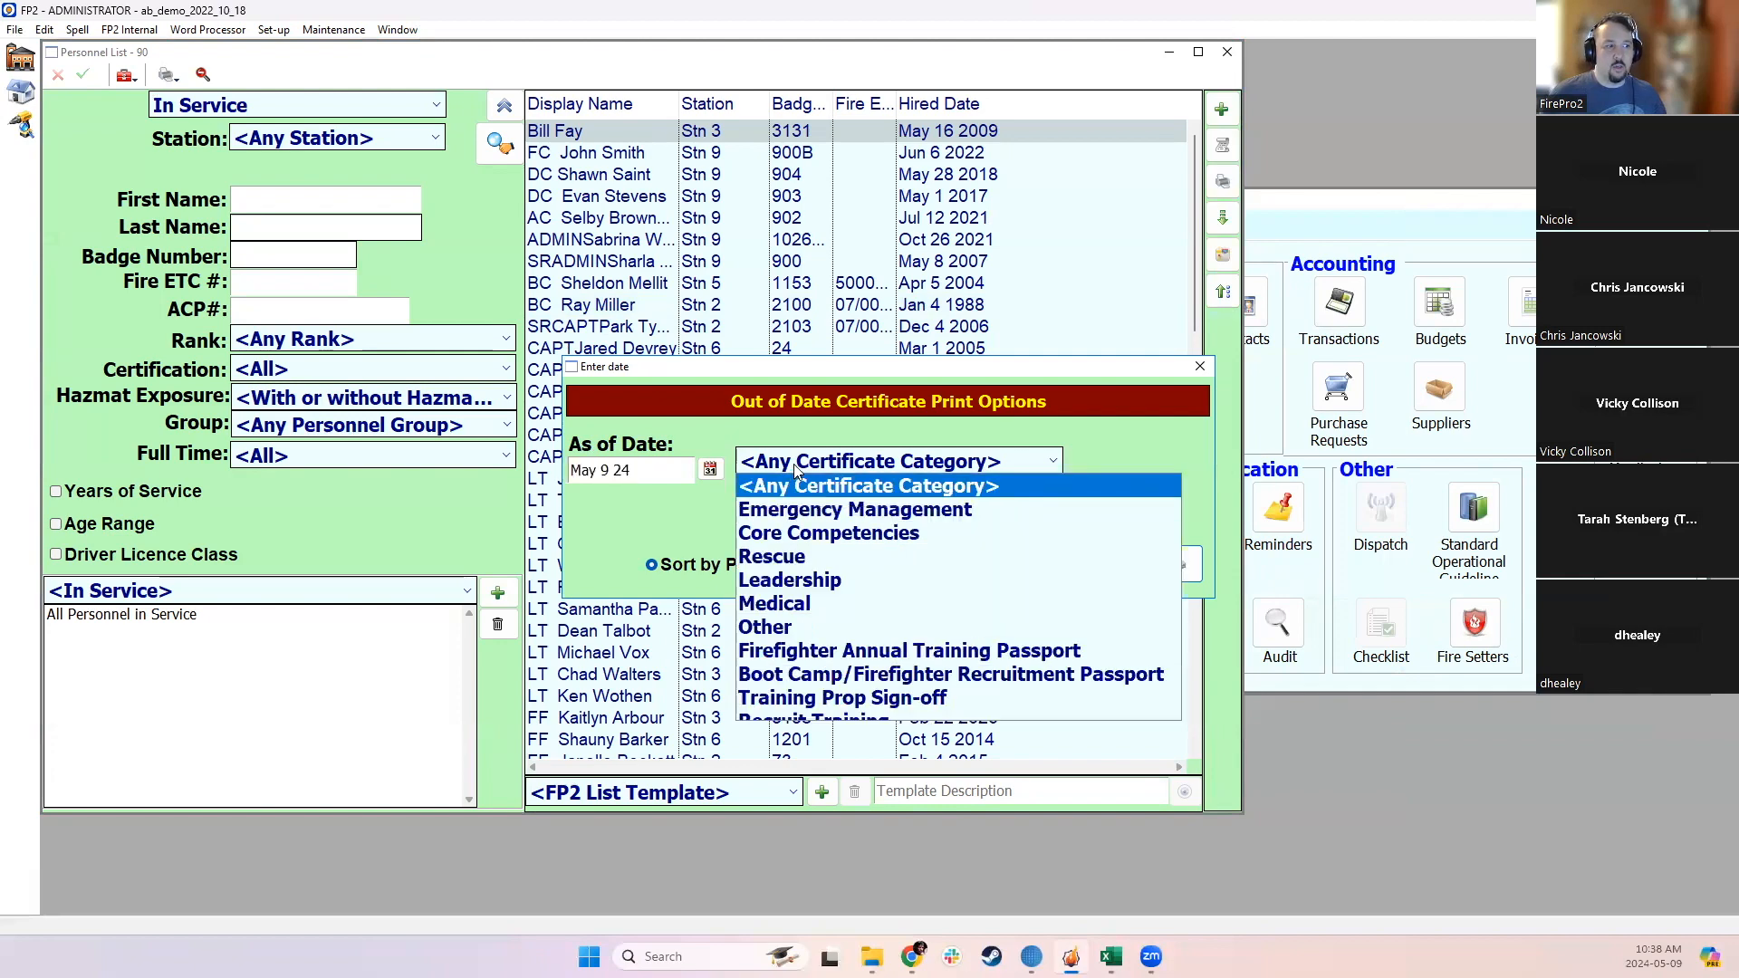
click(813, 418)
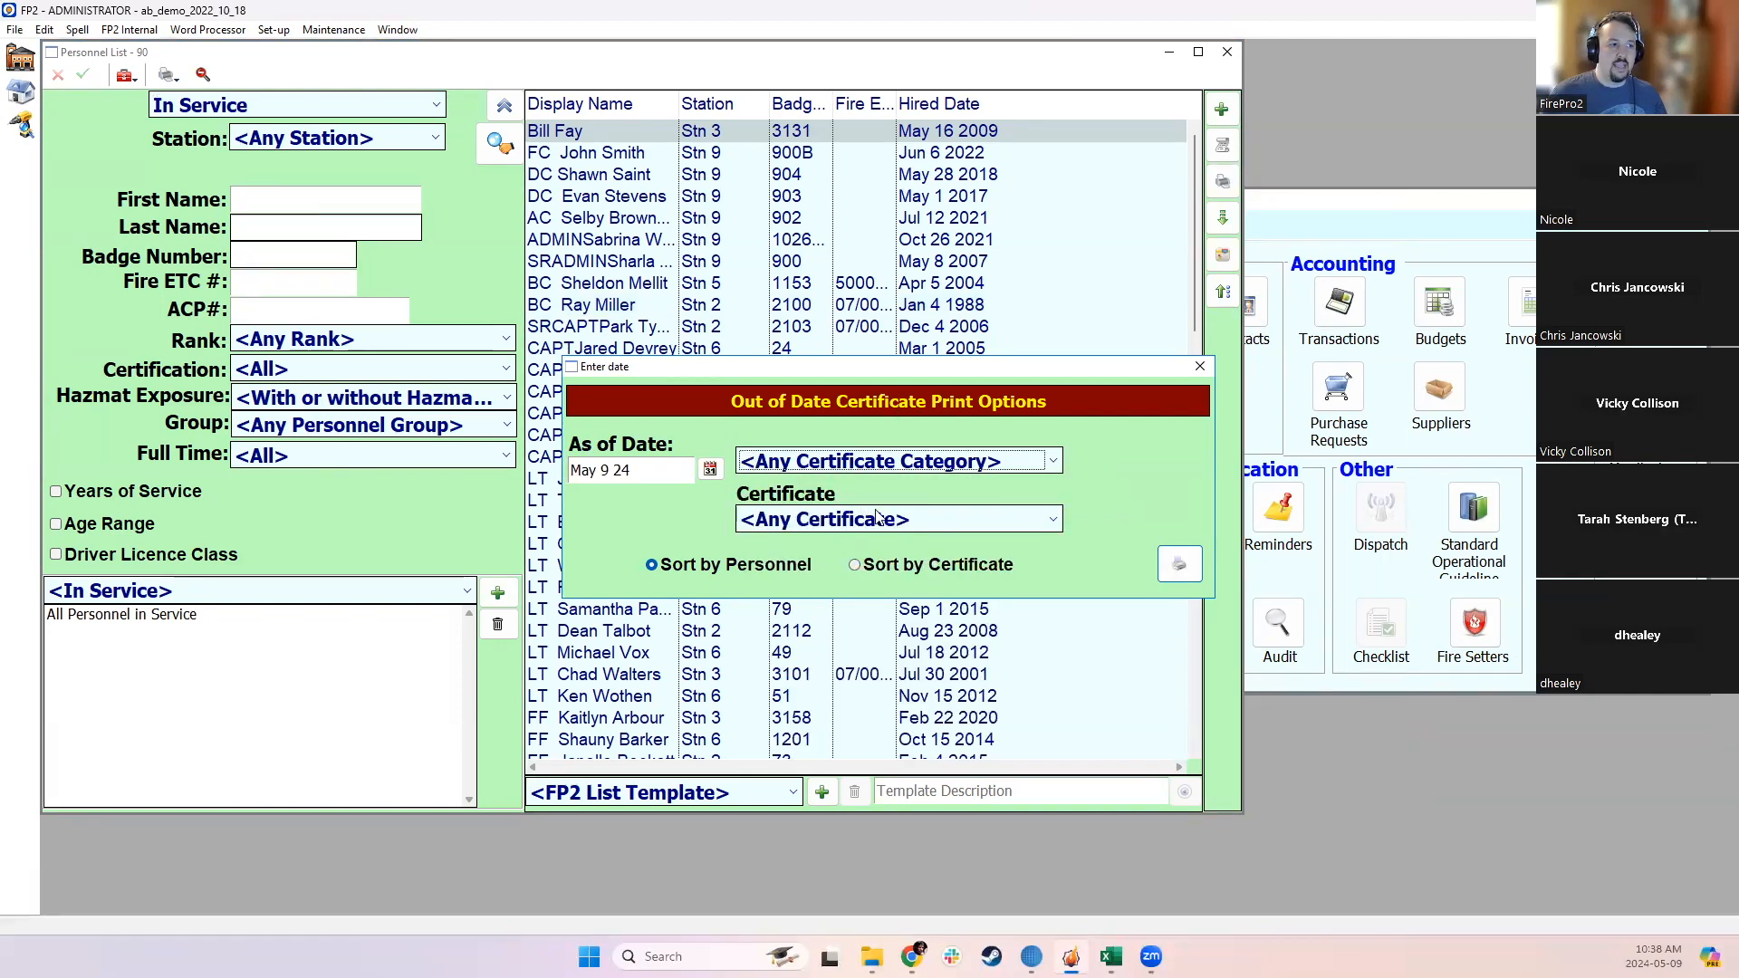
click(1178, 562)
click(1116, 672)
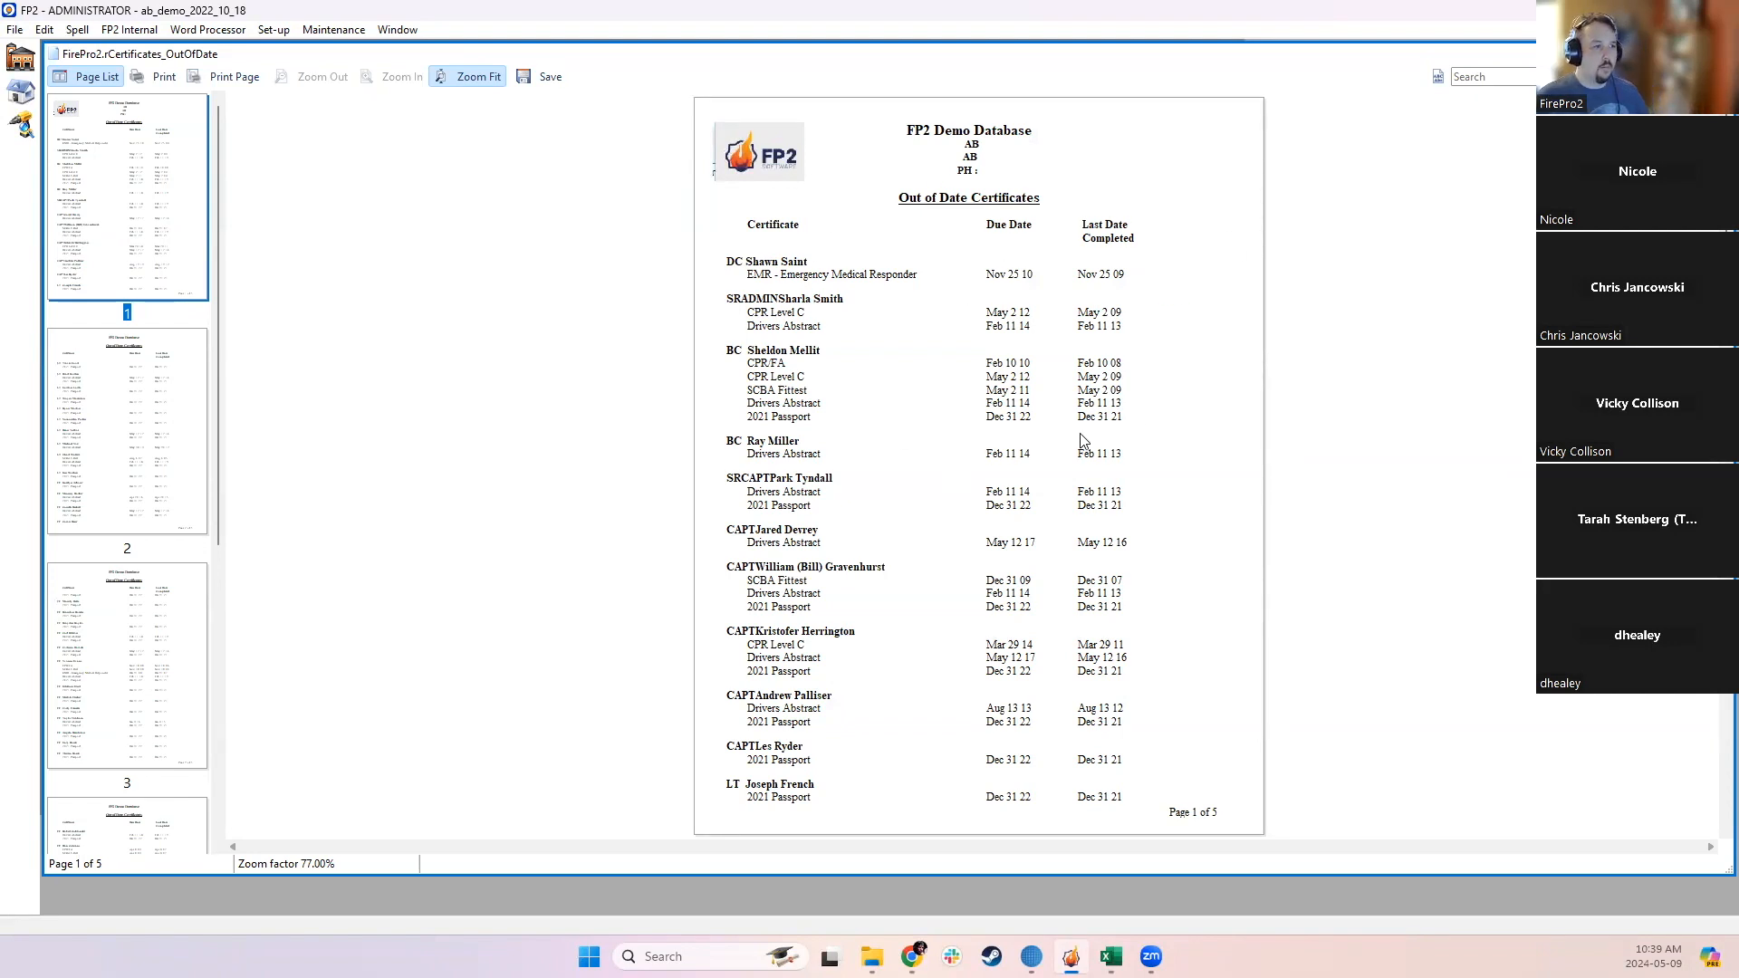
Step: Examine the due and last completed dates in the out-of-date report, including the CPR/FA entry, and close the preview
scroll(1032, 358, down, 1)
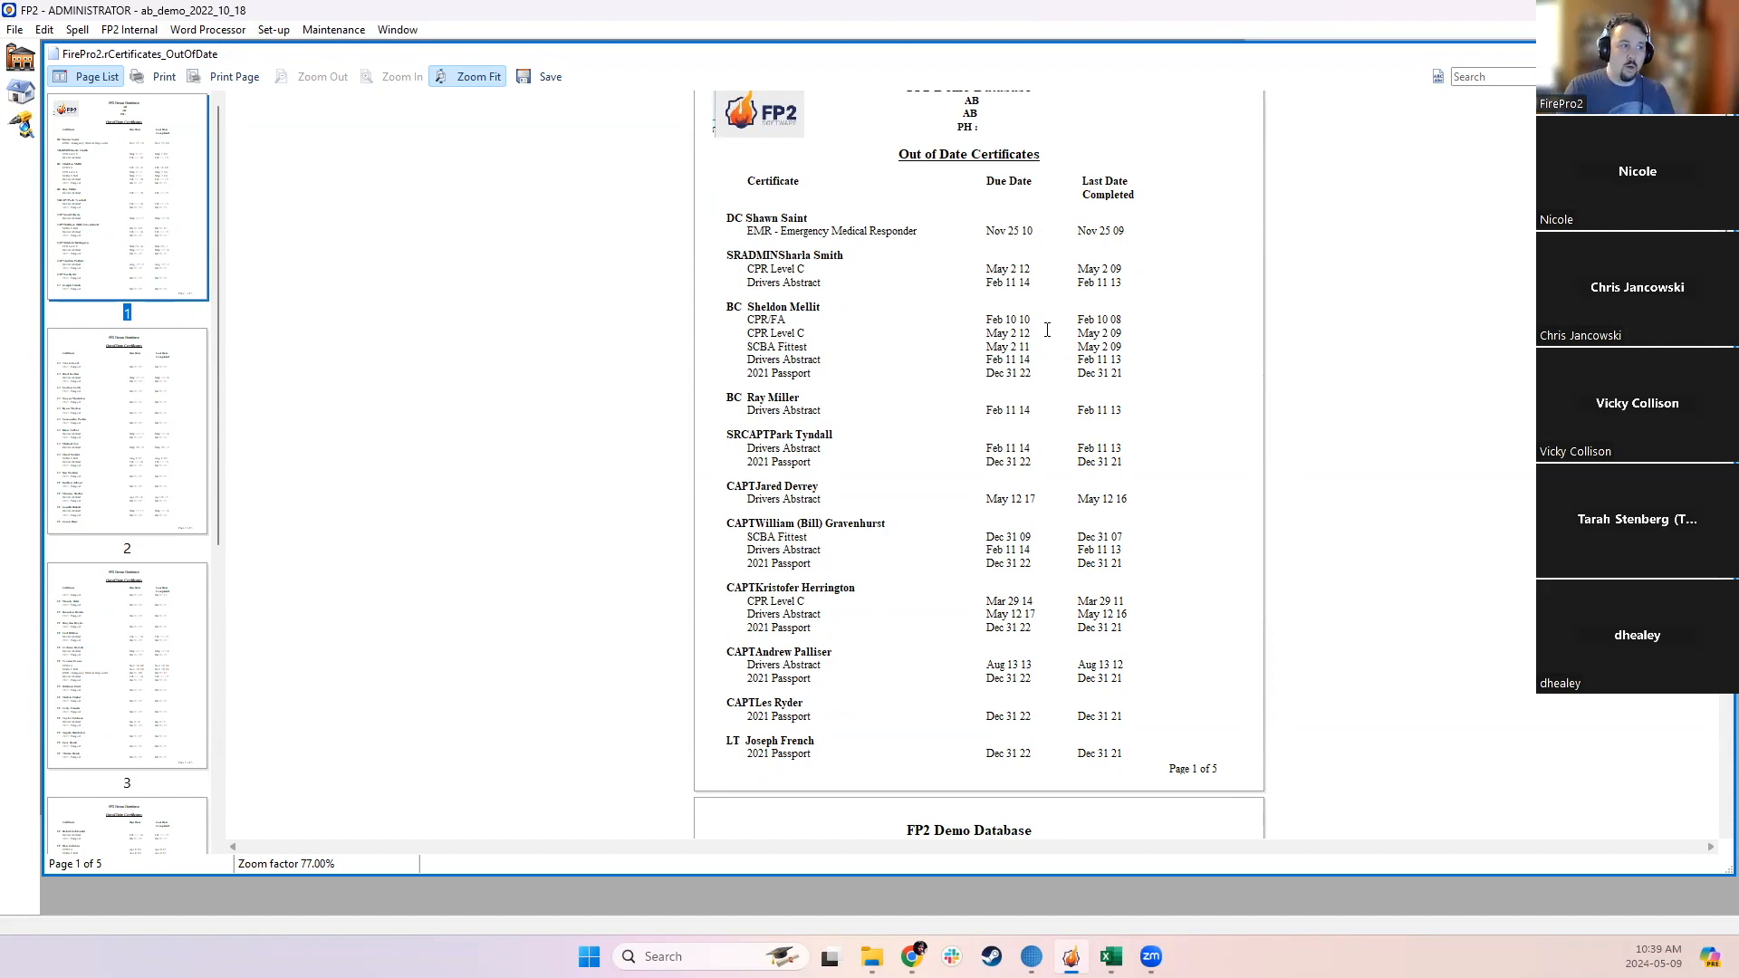
drag(747, 321, 820, 330)
click(823, 327)
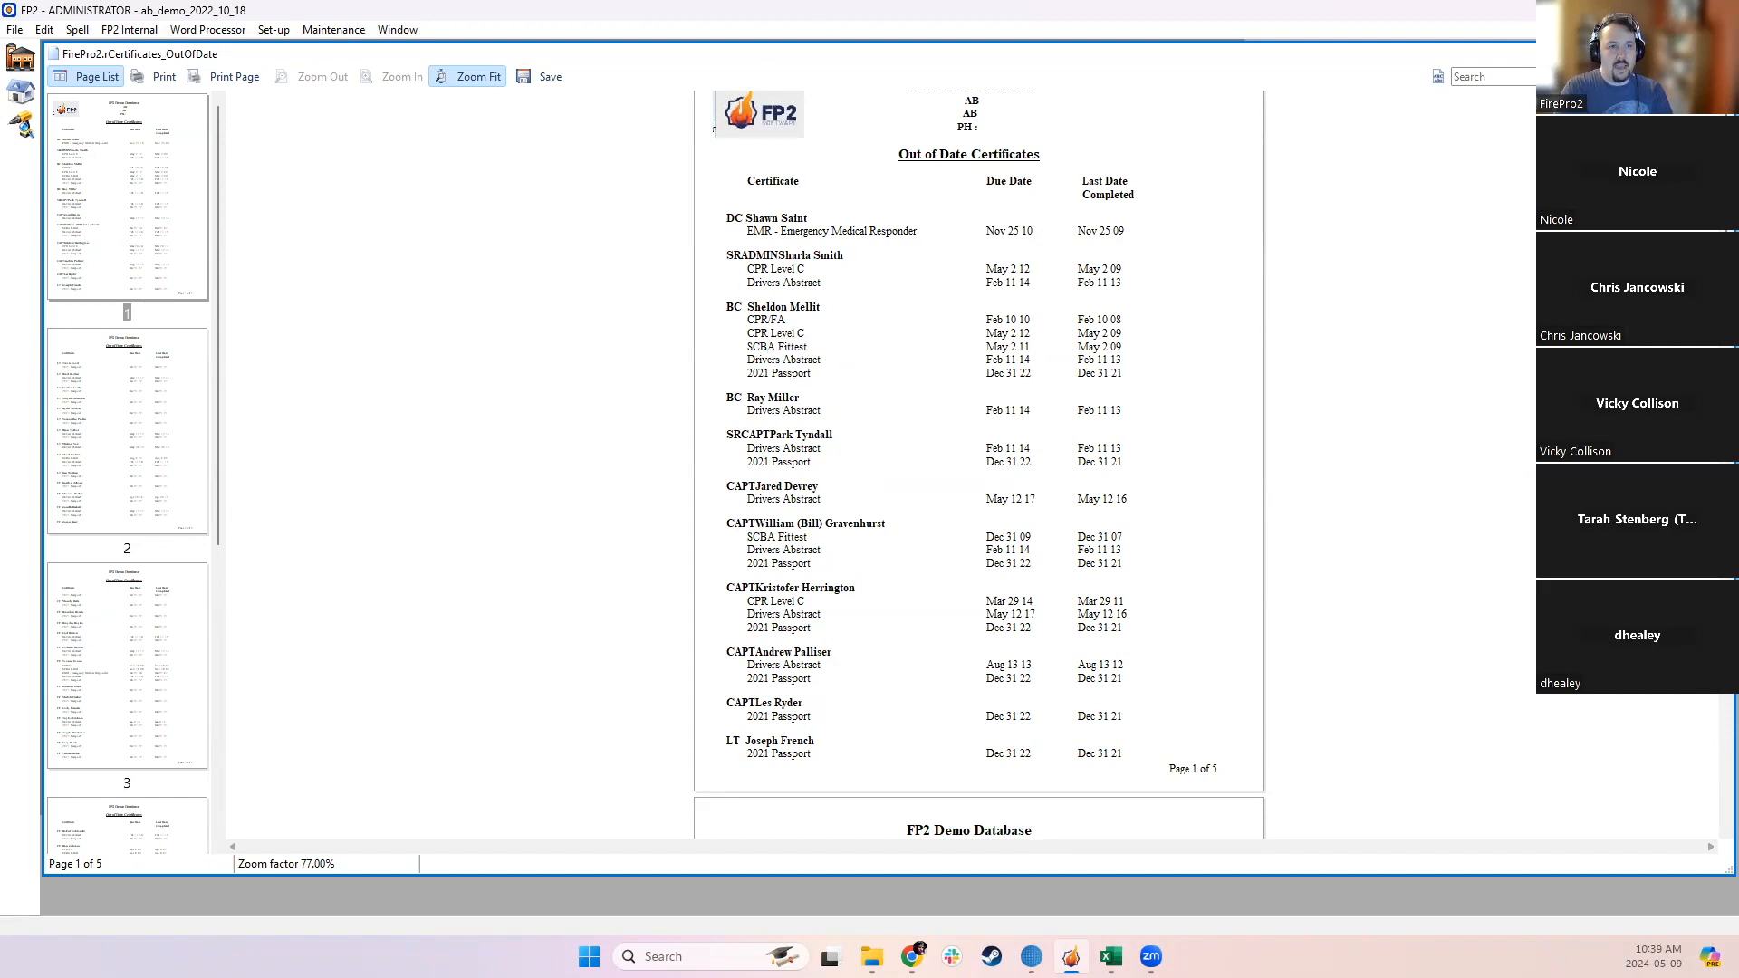
key(Escape)
Step: Mark the 2018 Firefighter Recruitment Training Passport certificate as inactive in the certificate set-up, save it and reselect it in the list
click(327, 29)
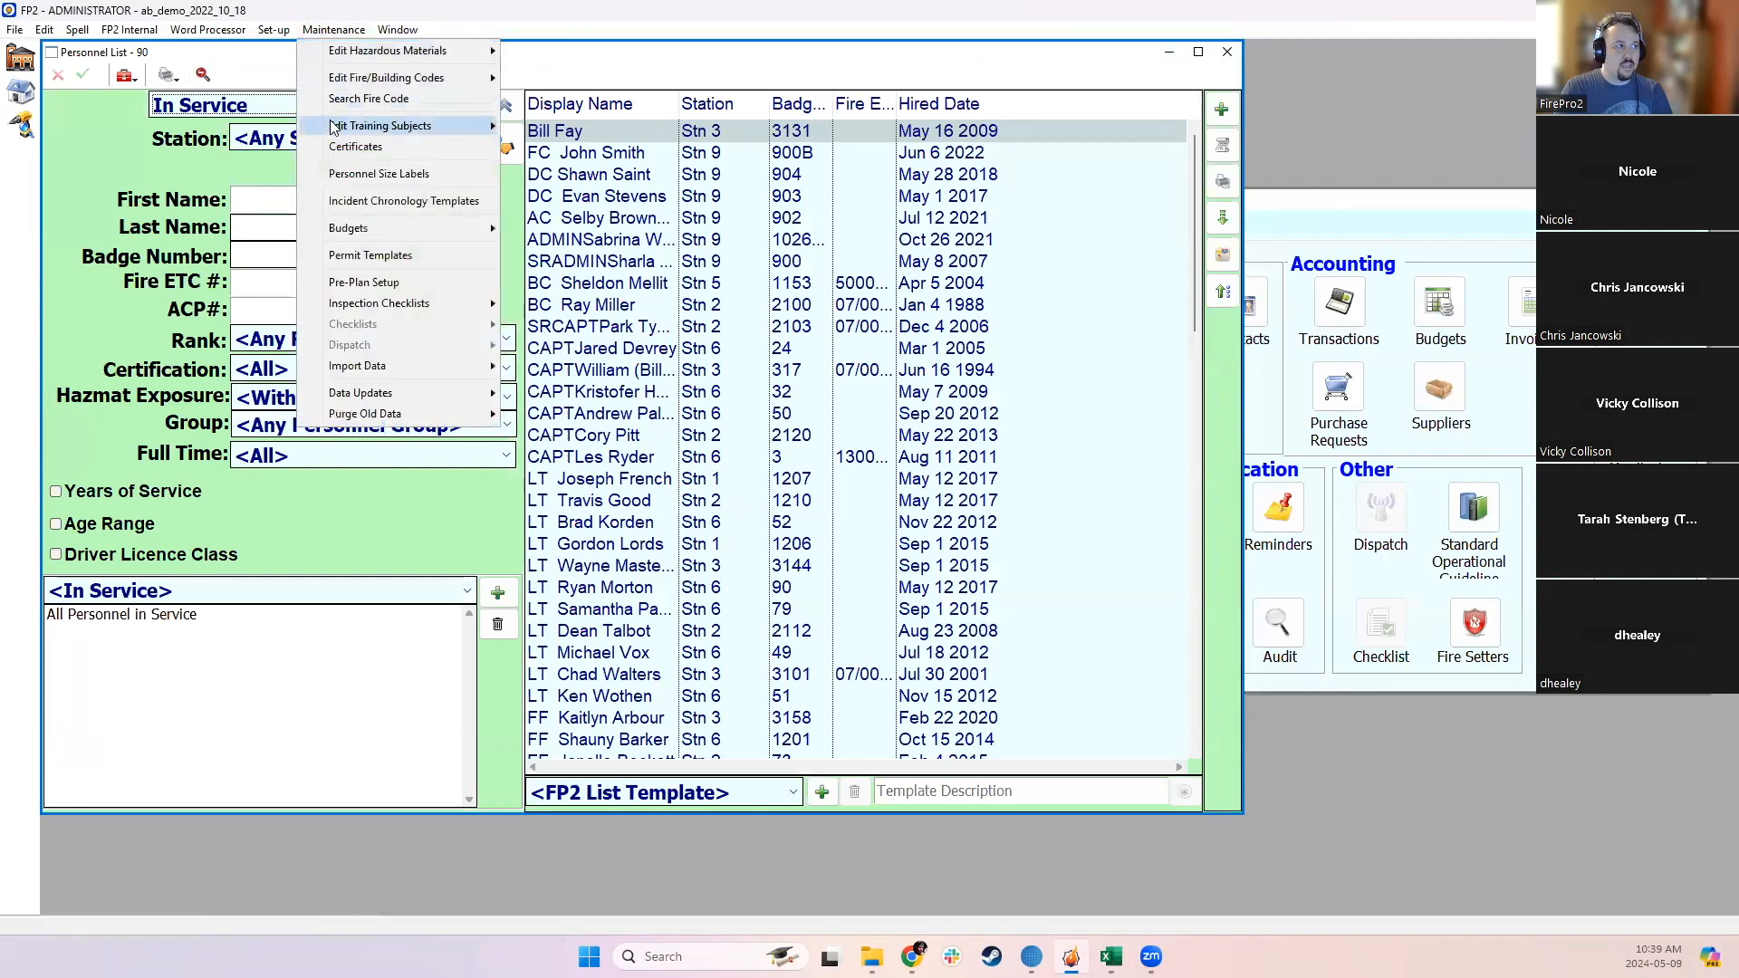
click(337, 147)
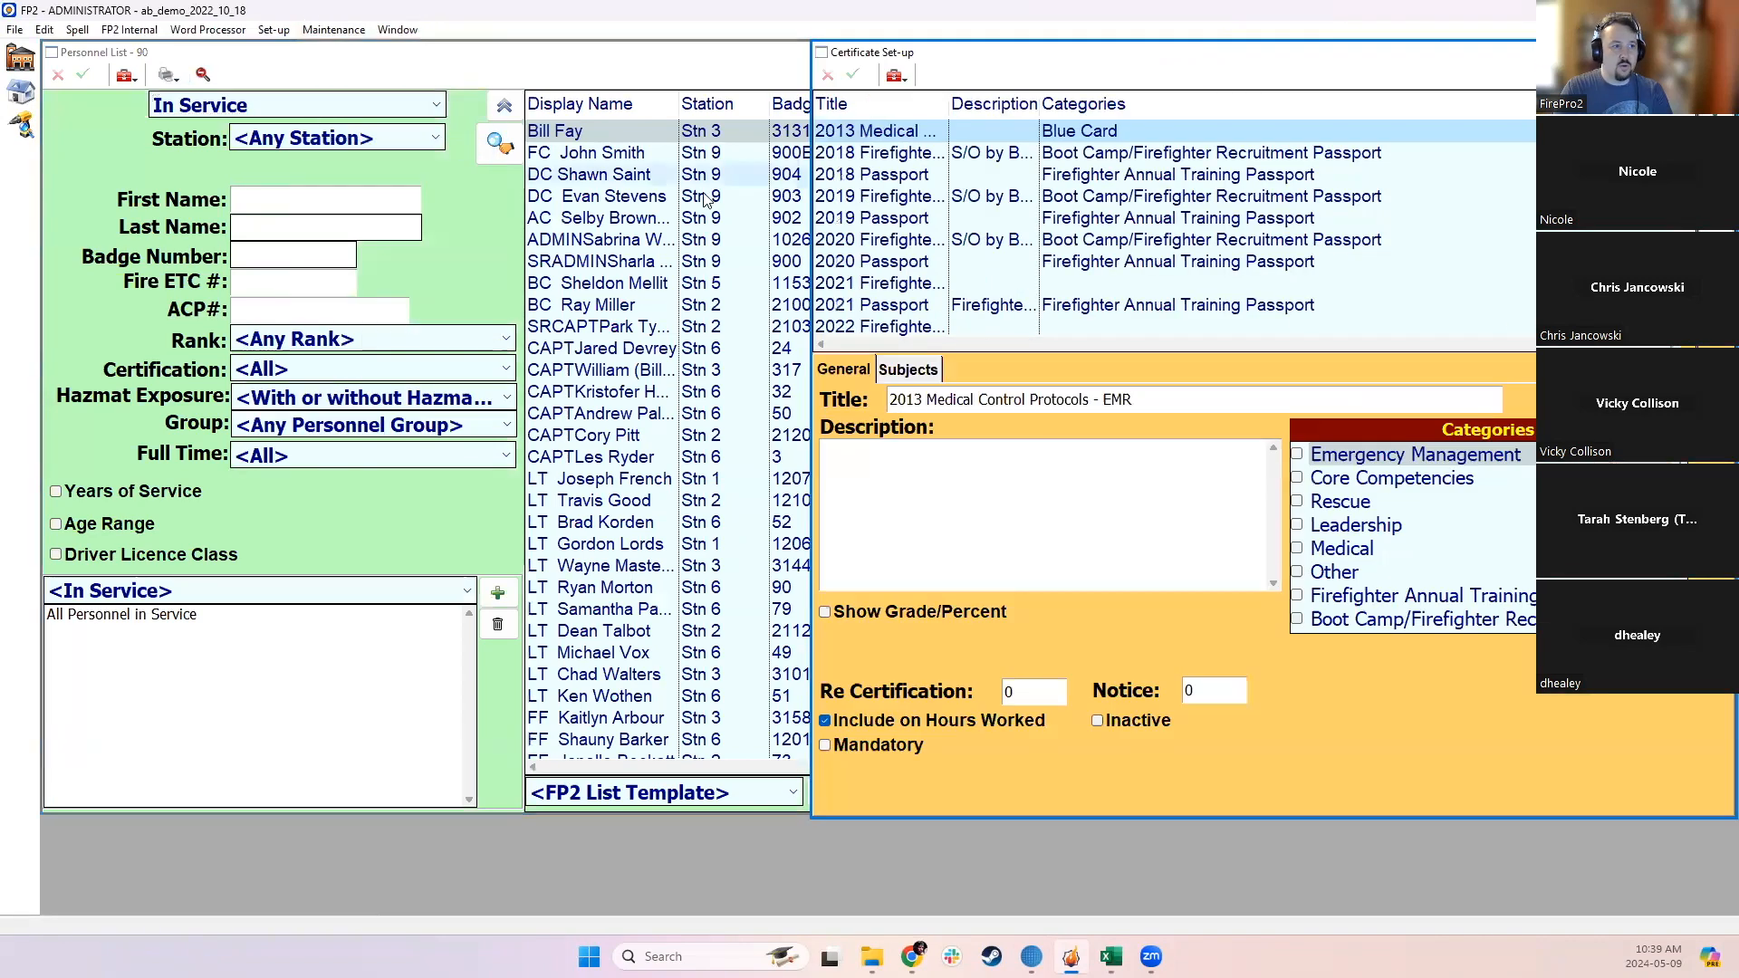
click(1036, 154)
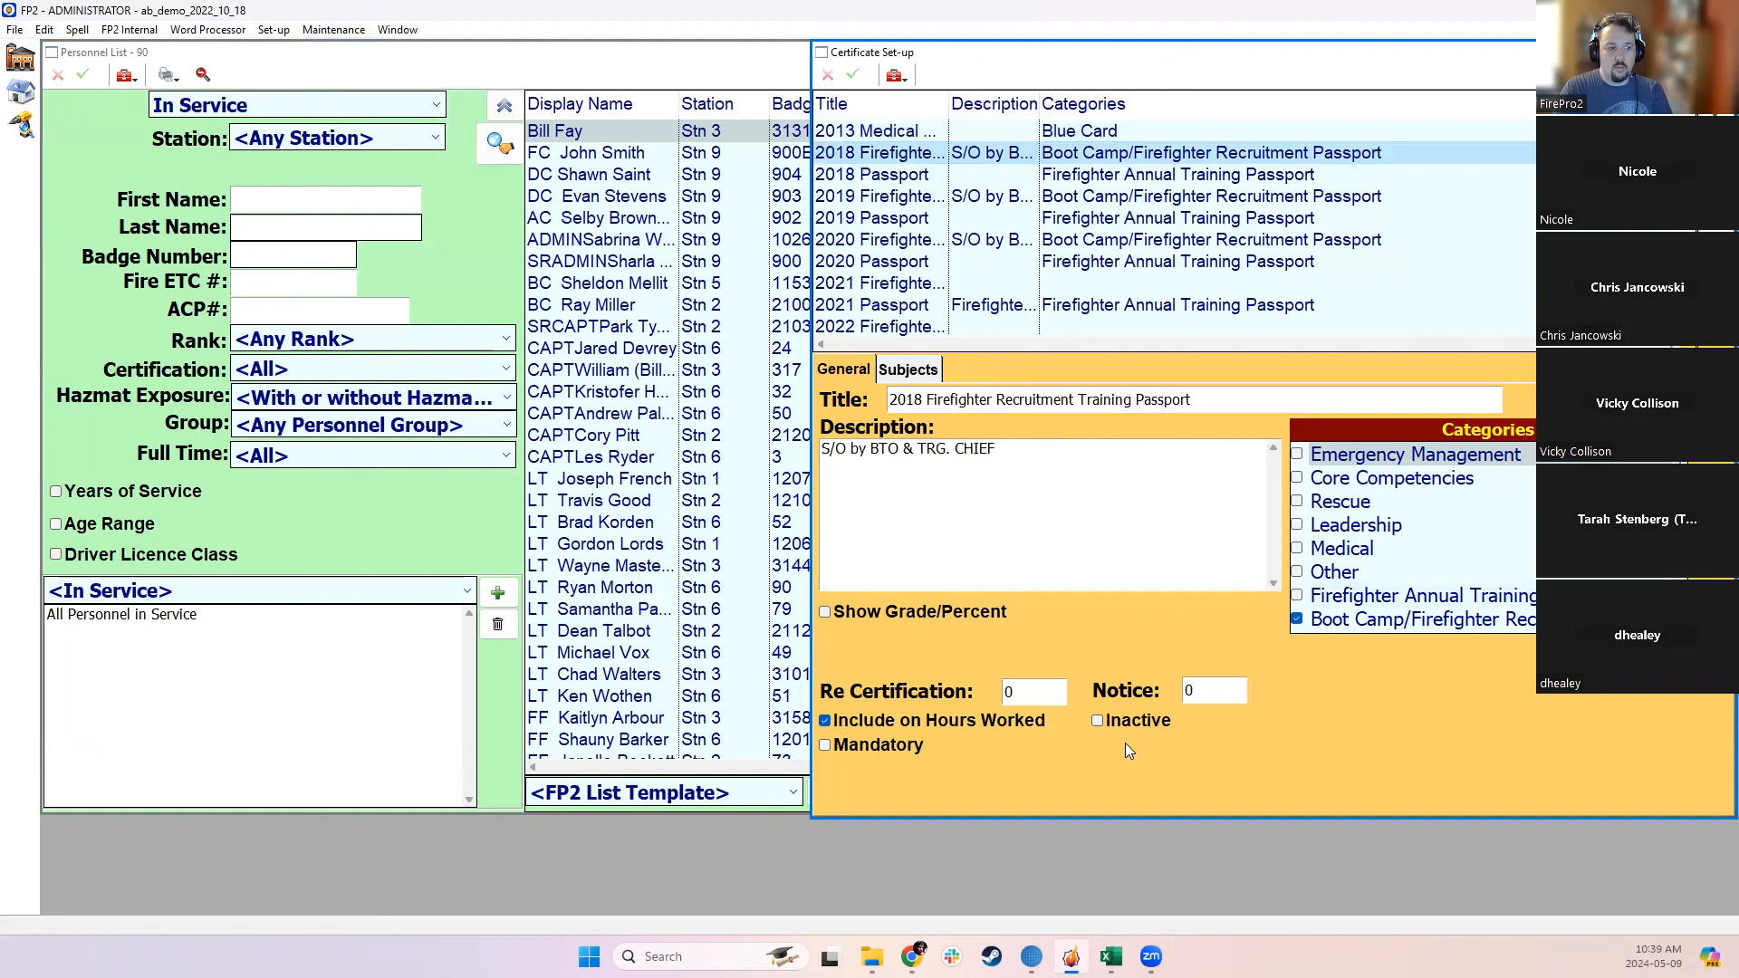
click(1146, 728)
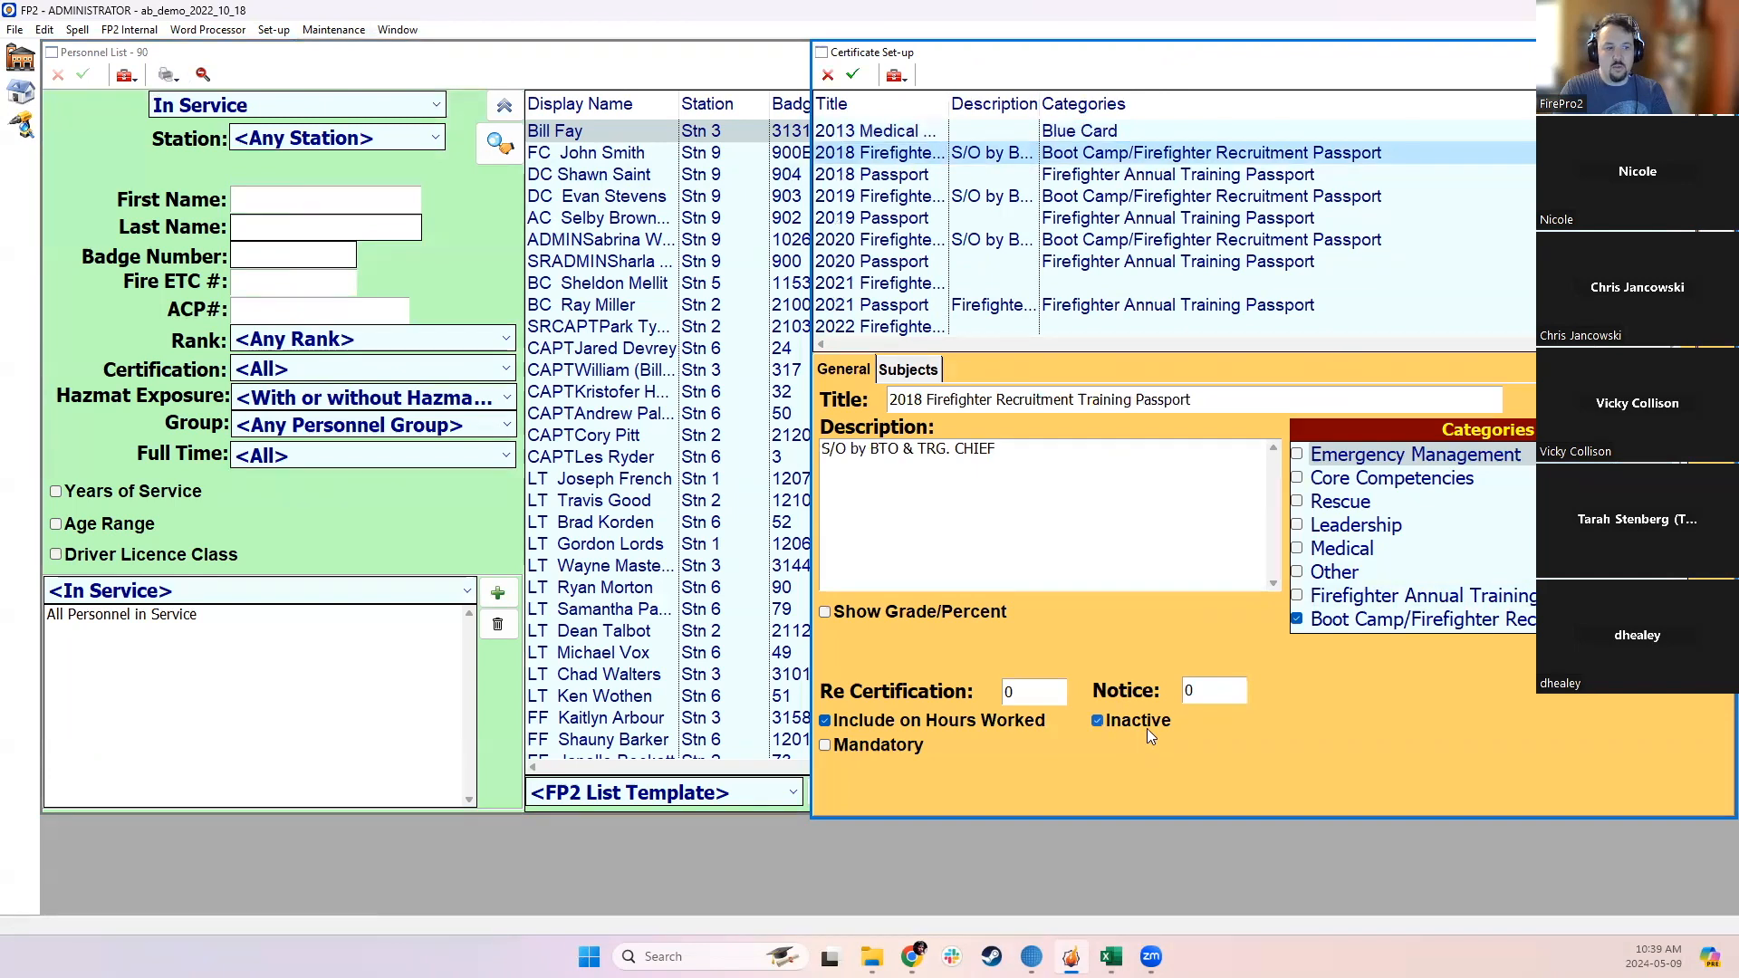
click(852, 76)
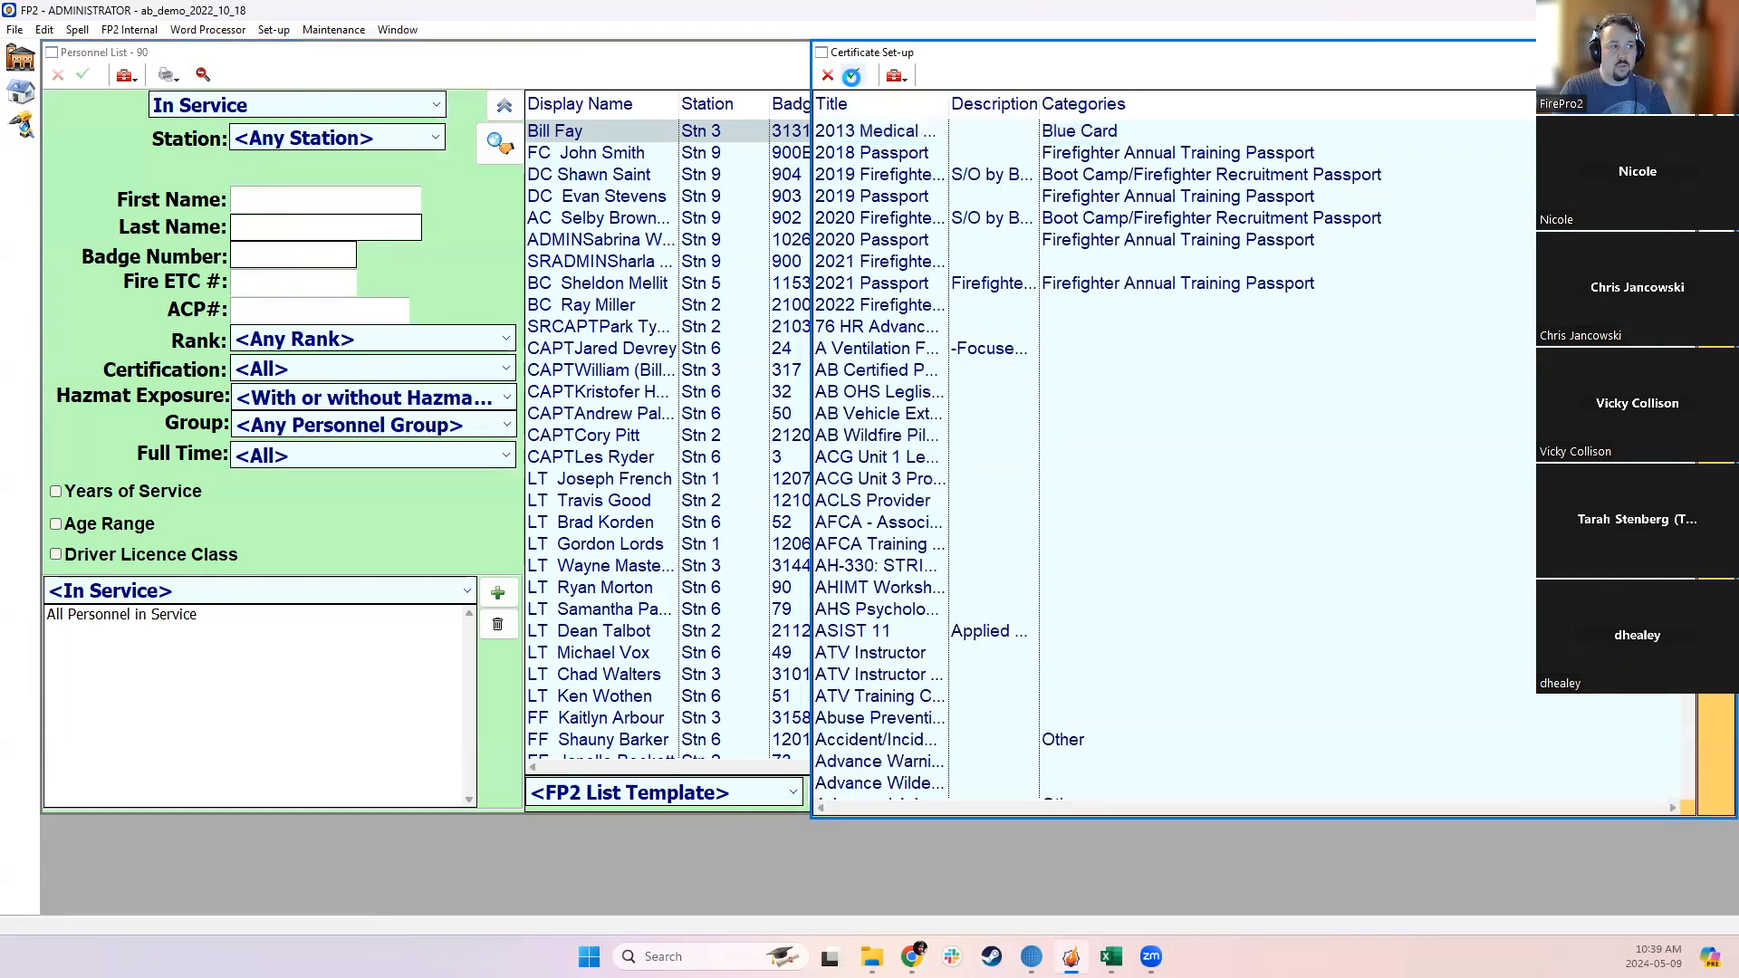
click(1286, 304)
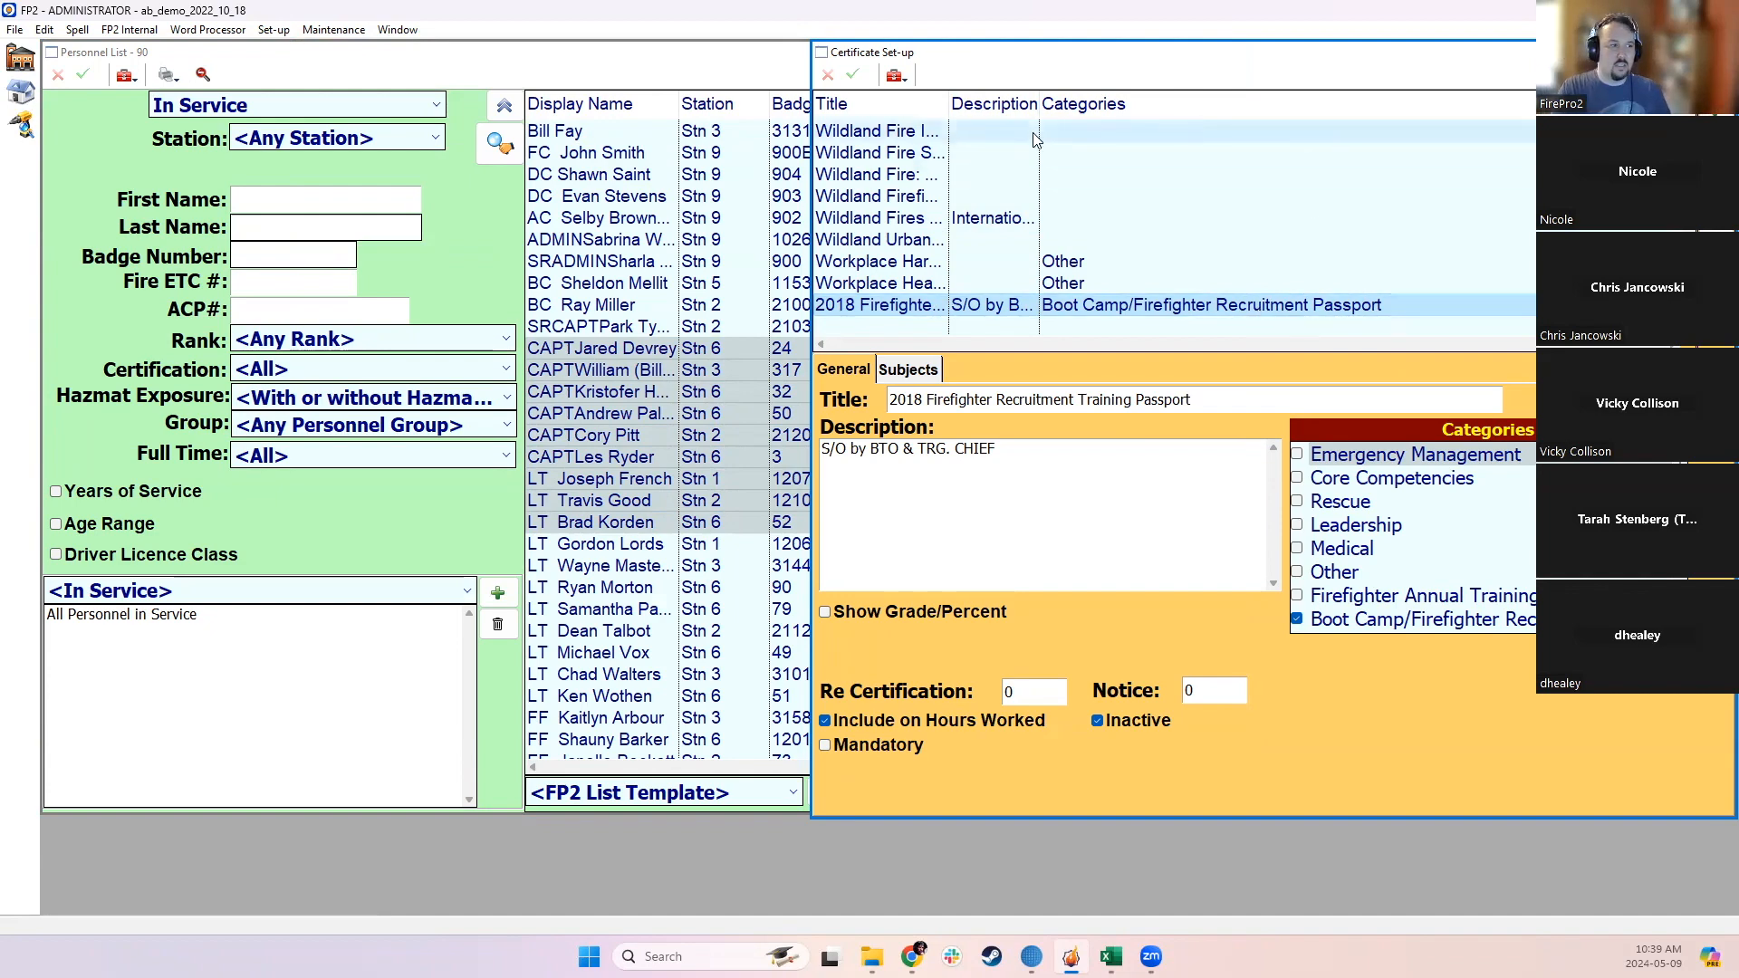
Step: Preview a Completed Certificates report for the last 24 months, covering only the six captains and the first four lieutenants in the Personnel list
click(701, 361)
drag(701, 360, 711, 546)
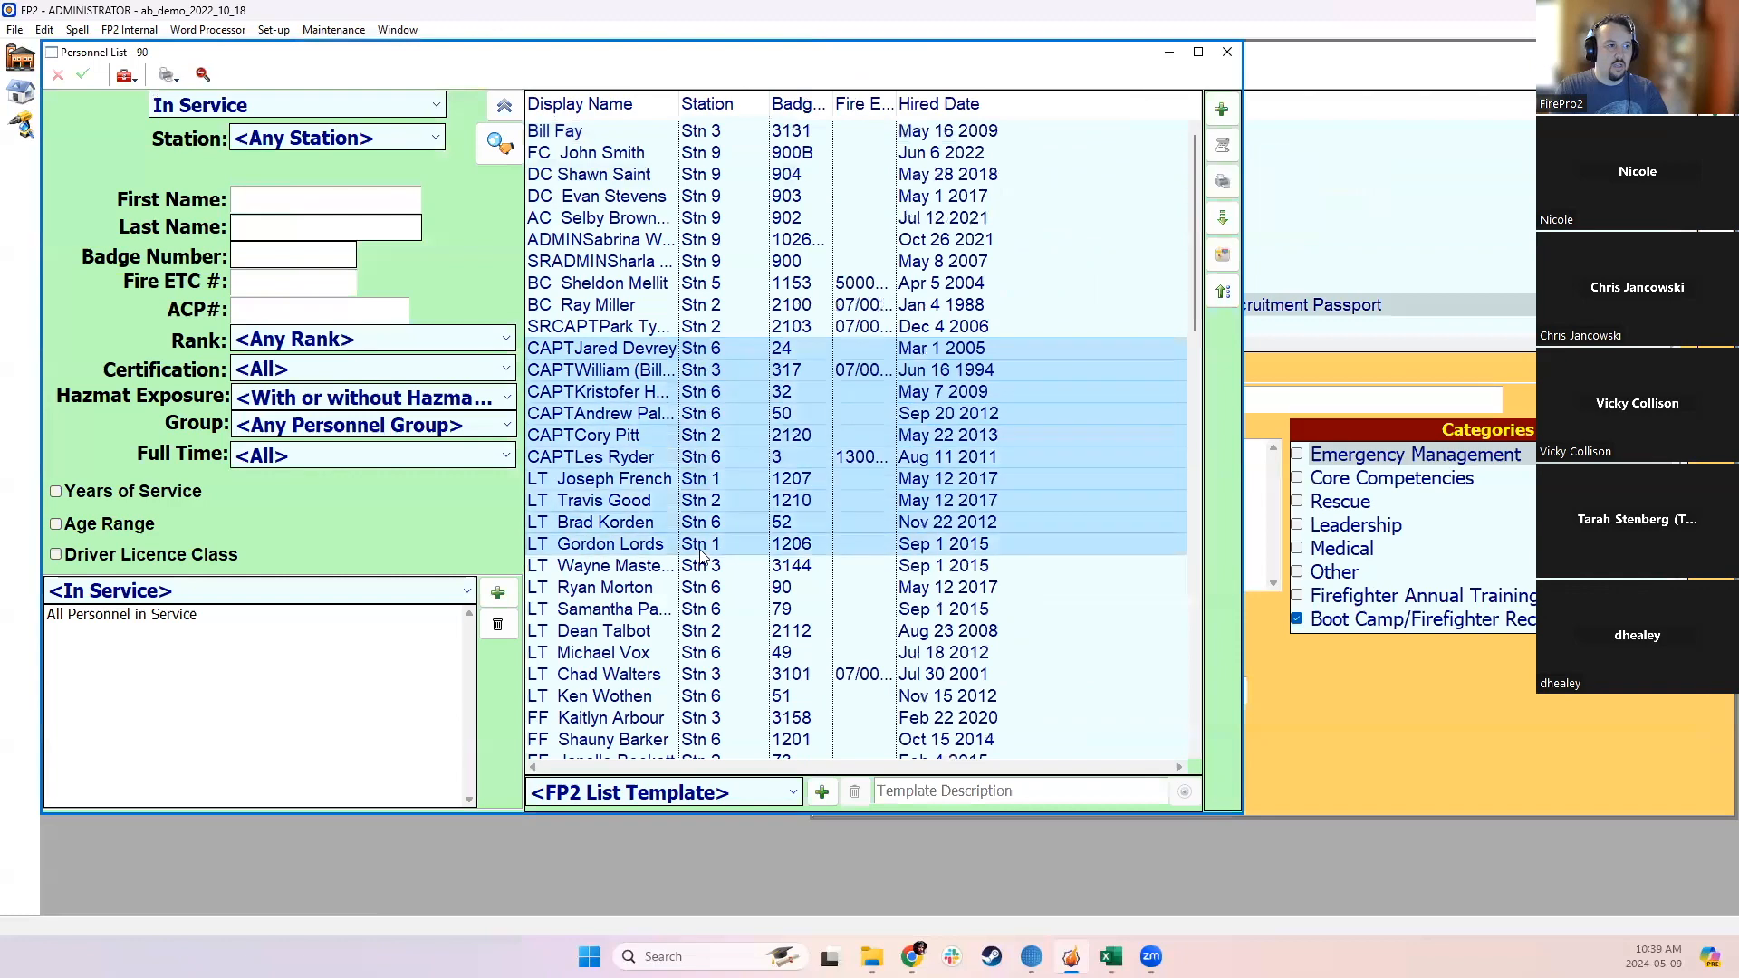
click(1223, 186)
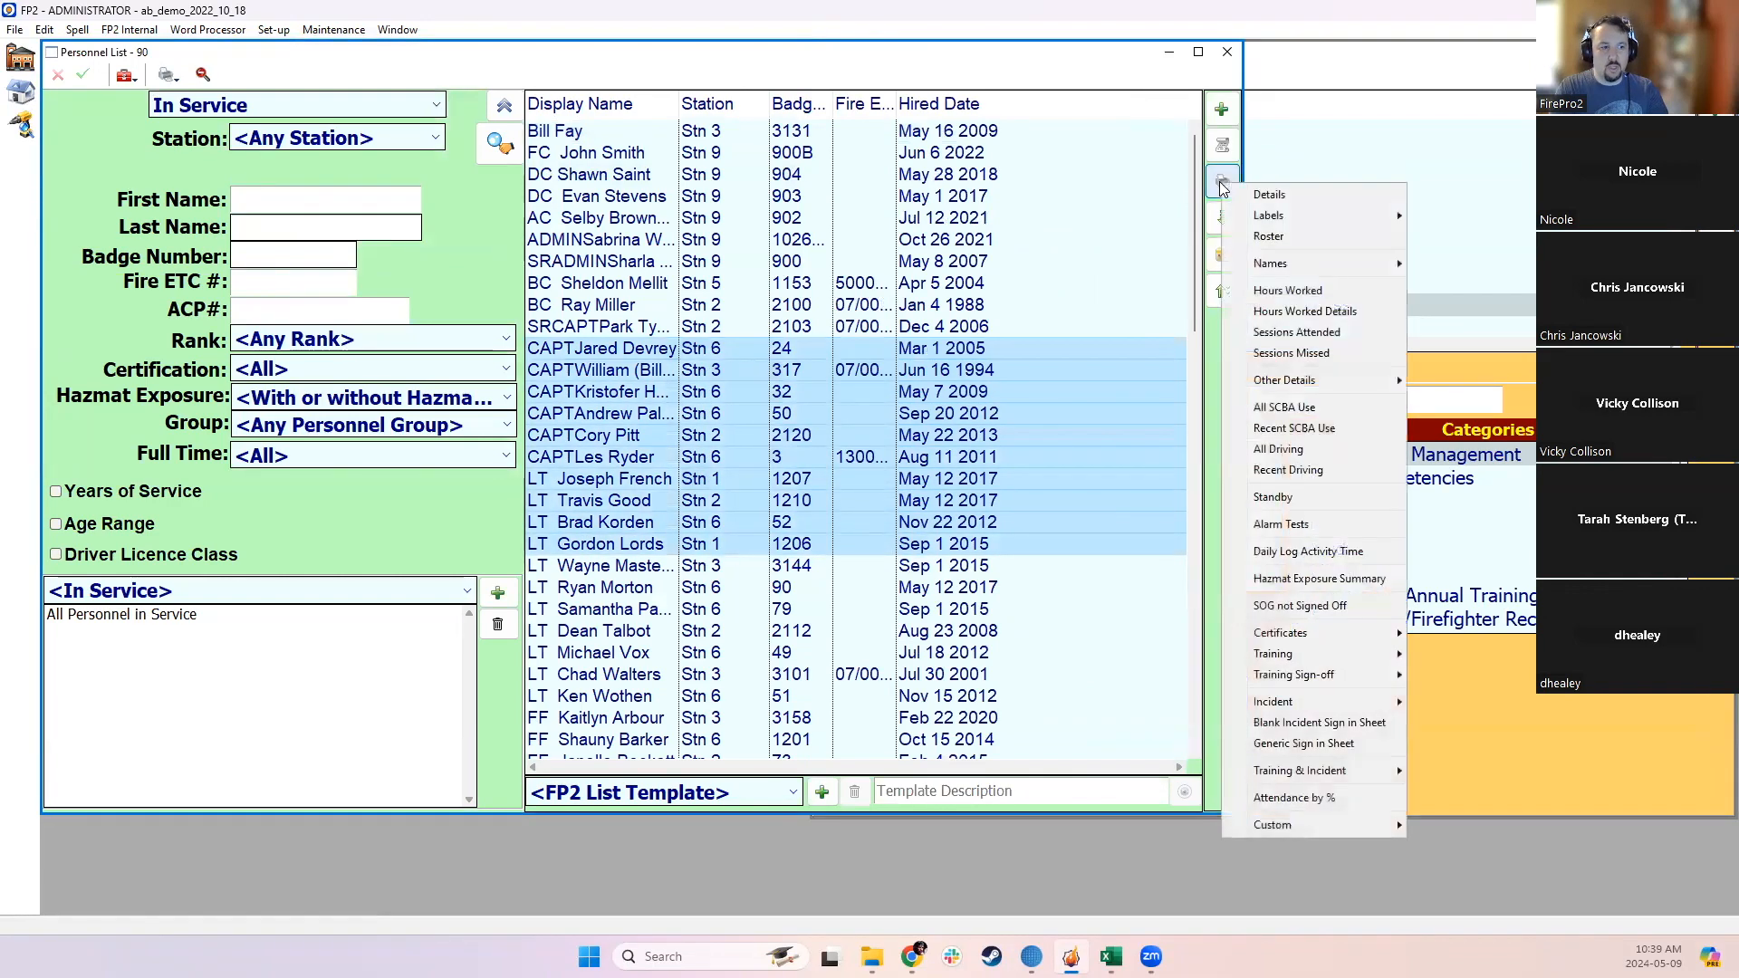
mouse_move(1280, 639)
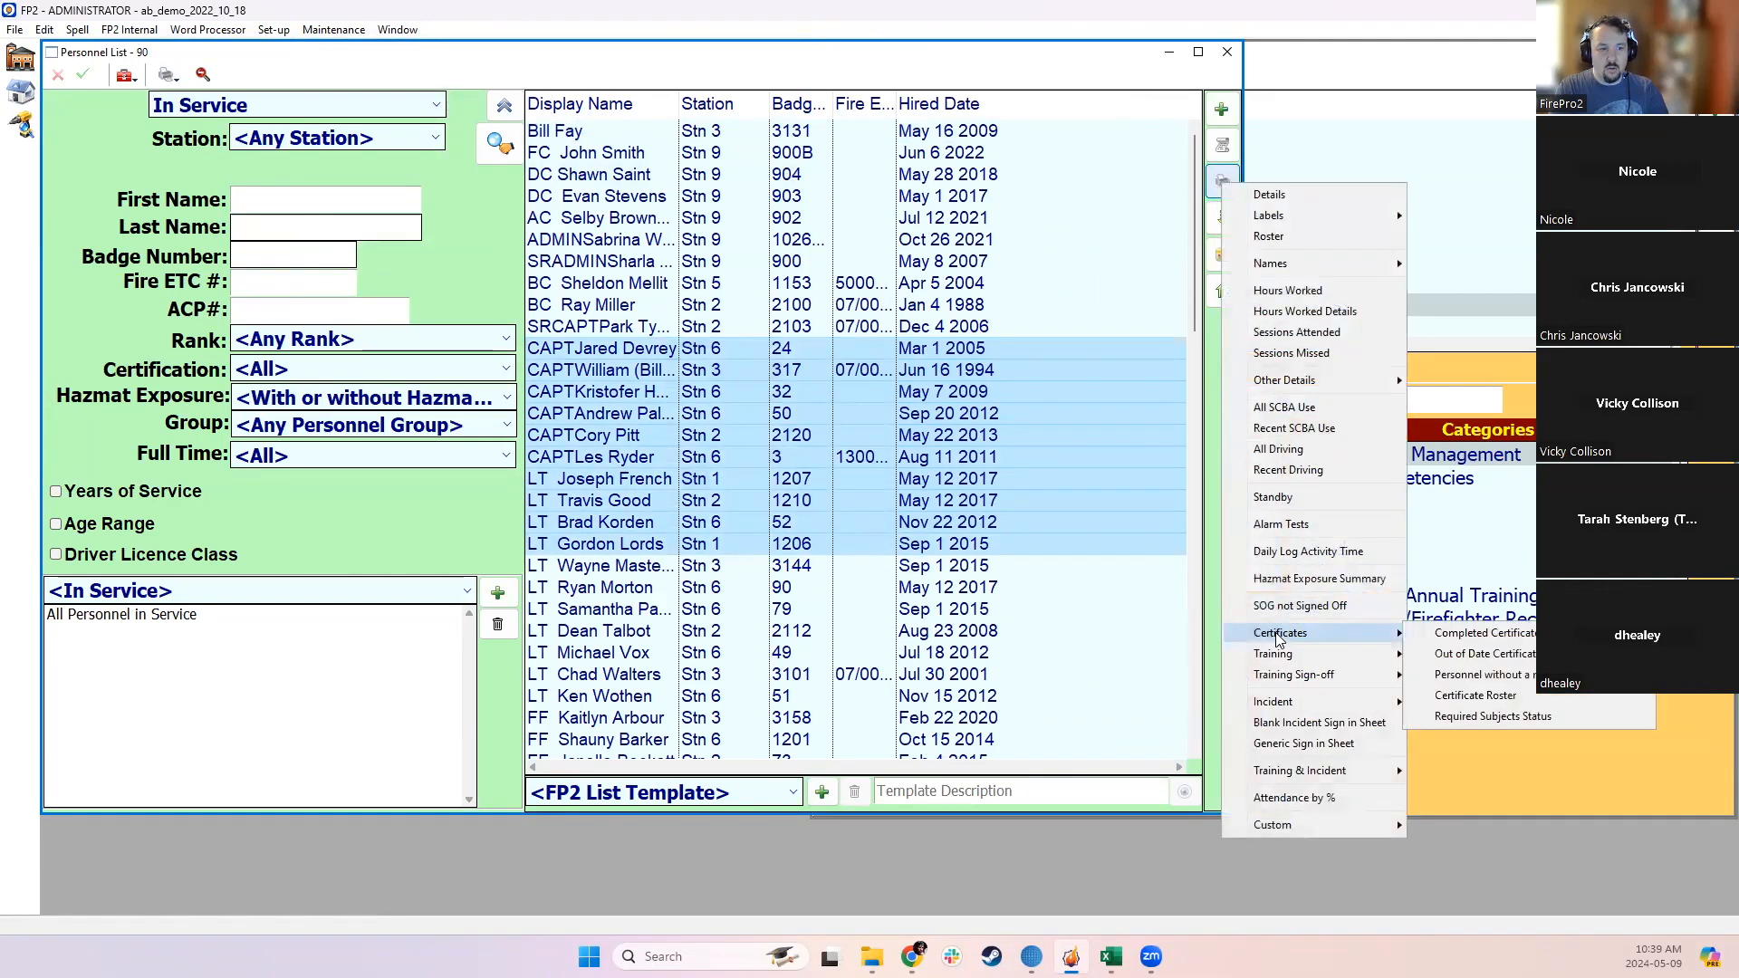
click(1467, 637)
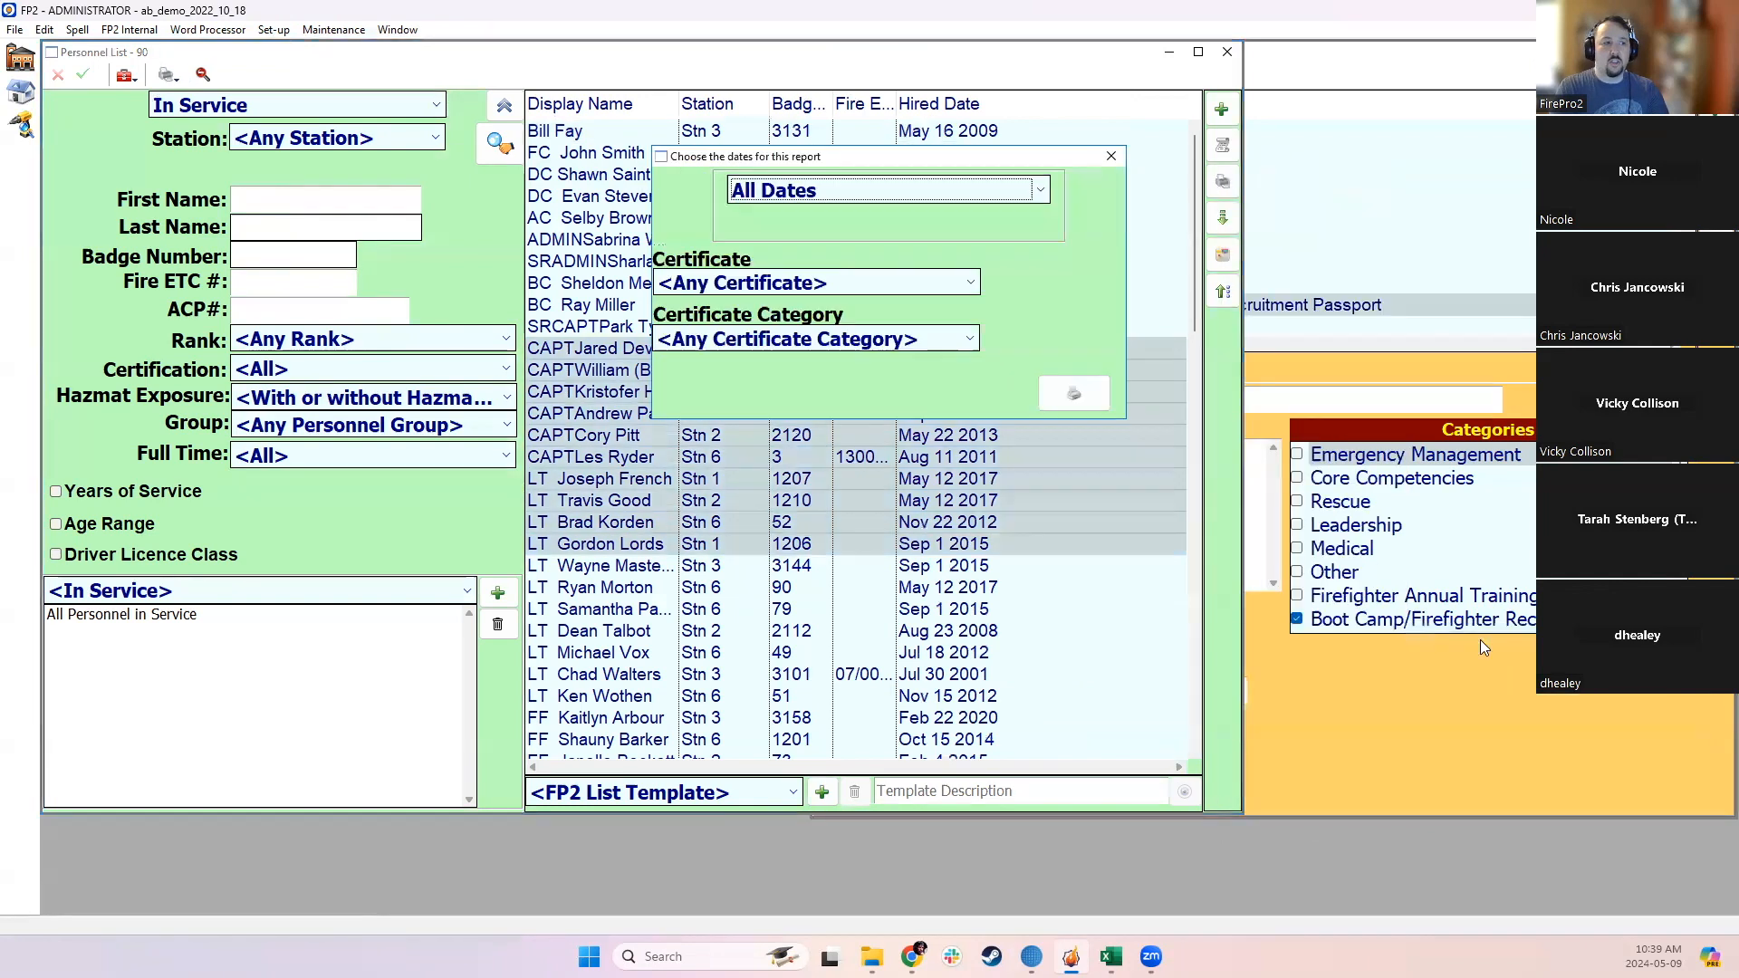
click(831, 189)
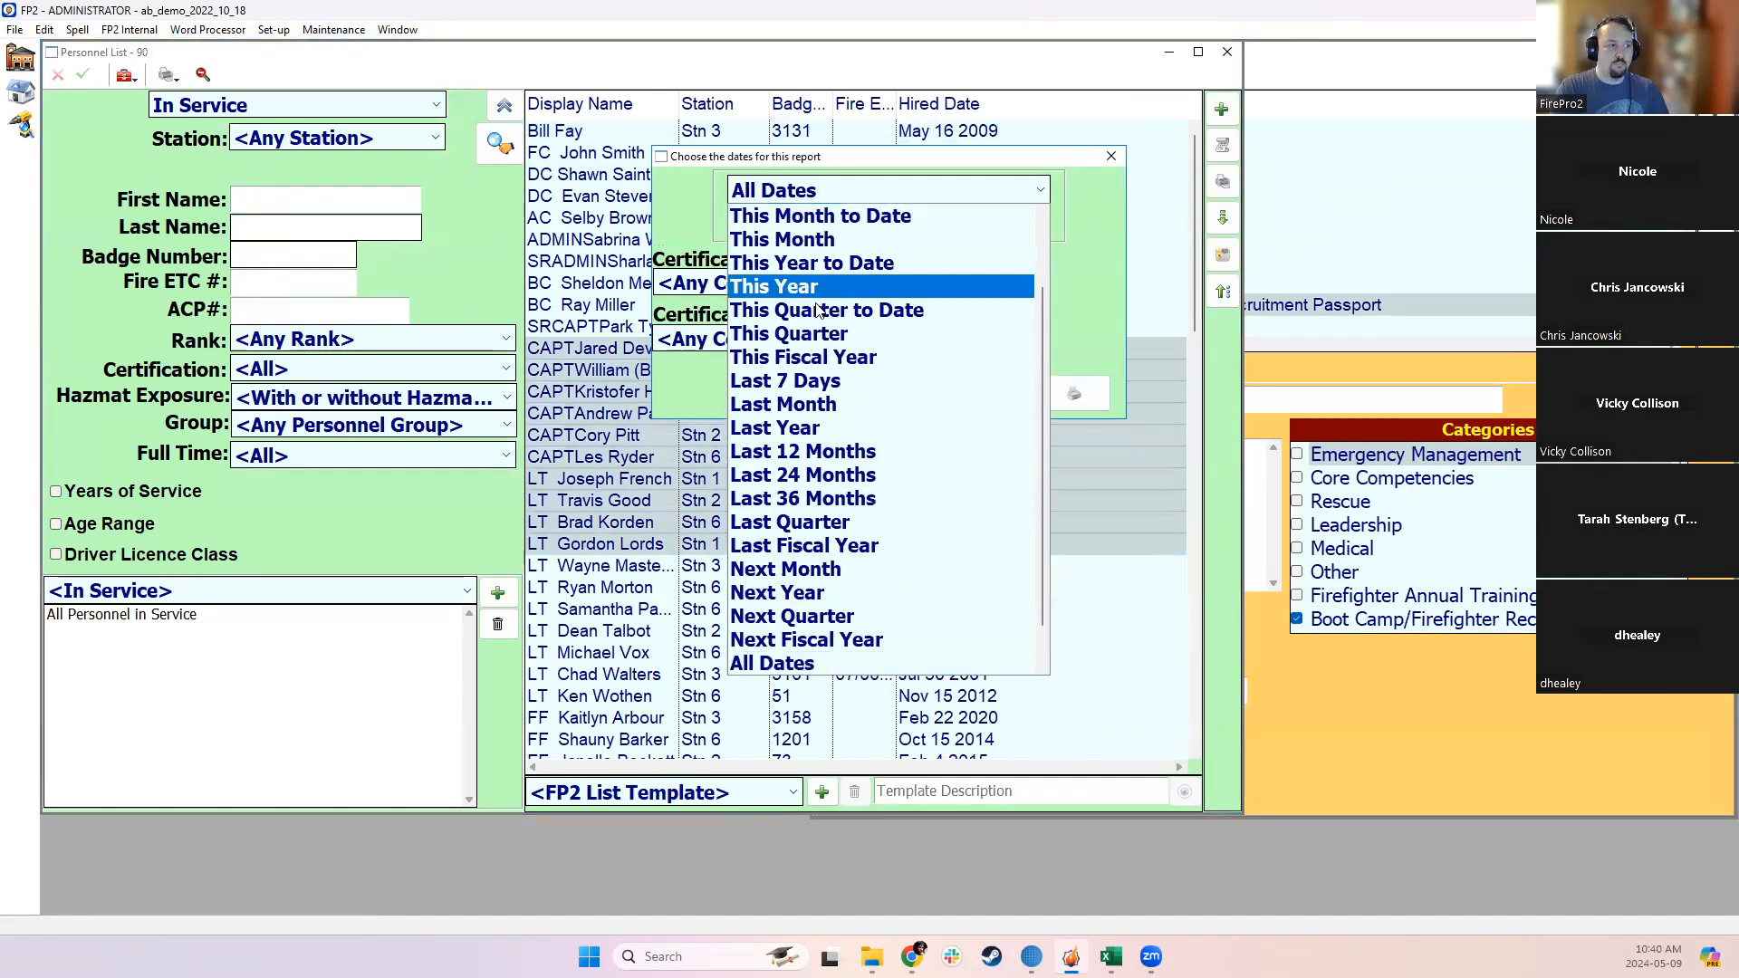
click(815, 475)
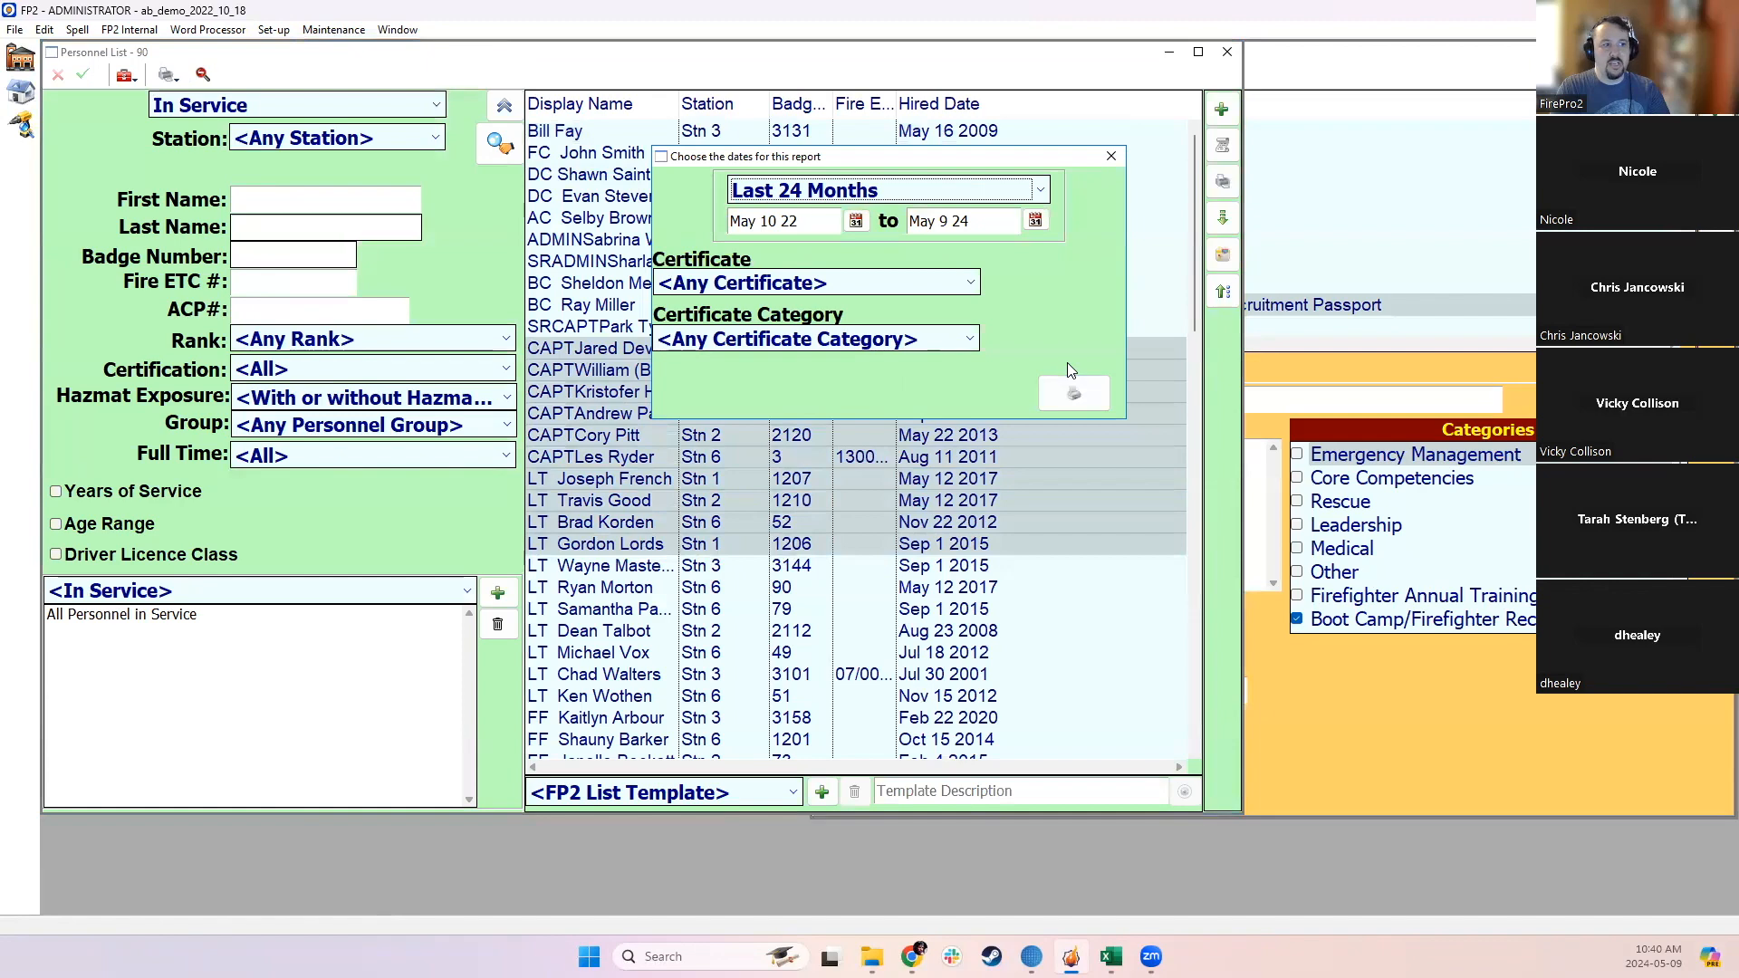
click(1096, 392)
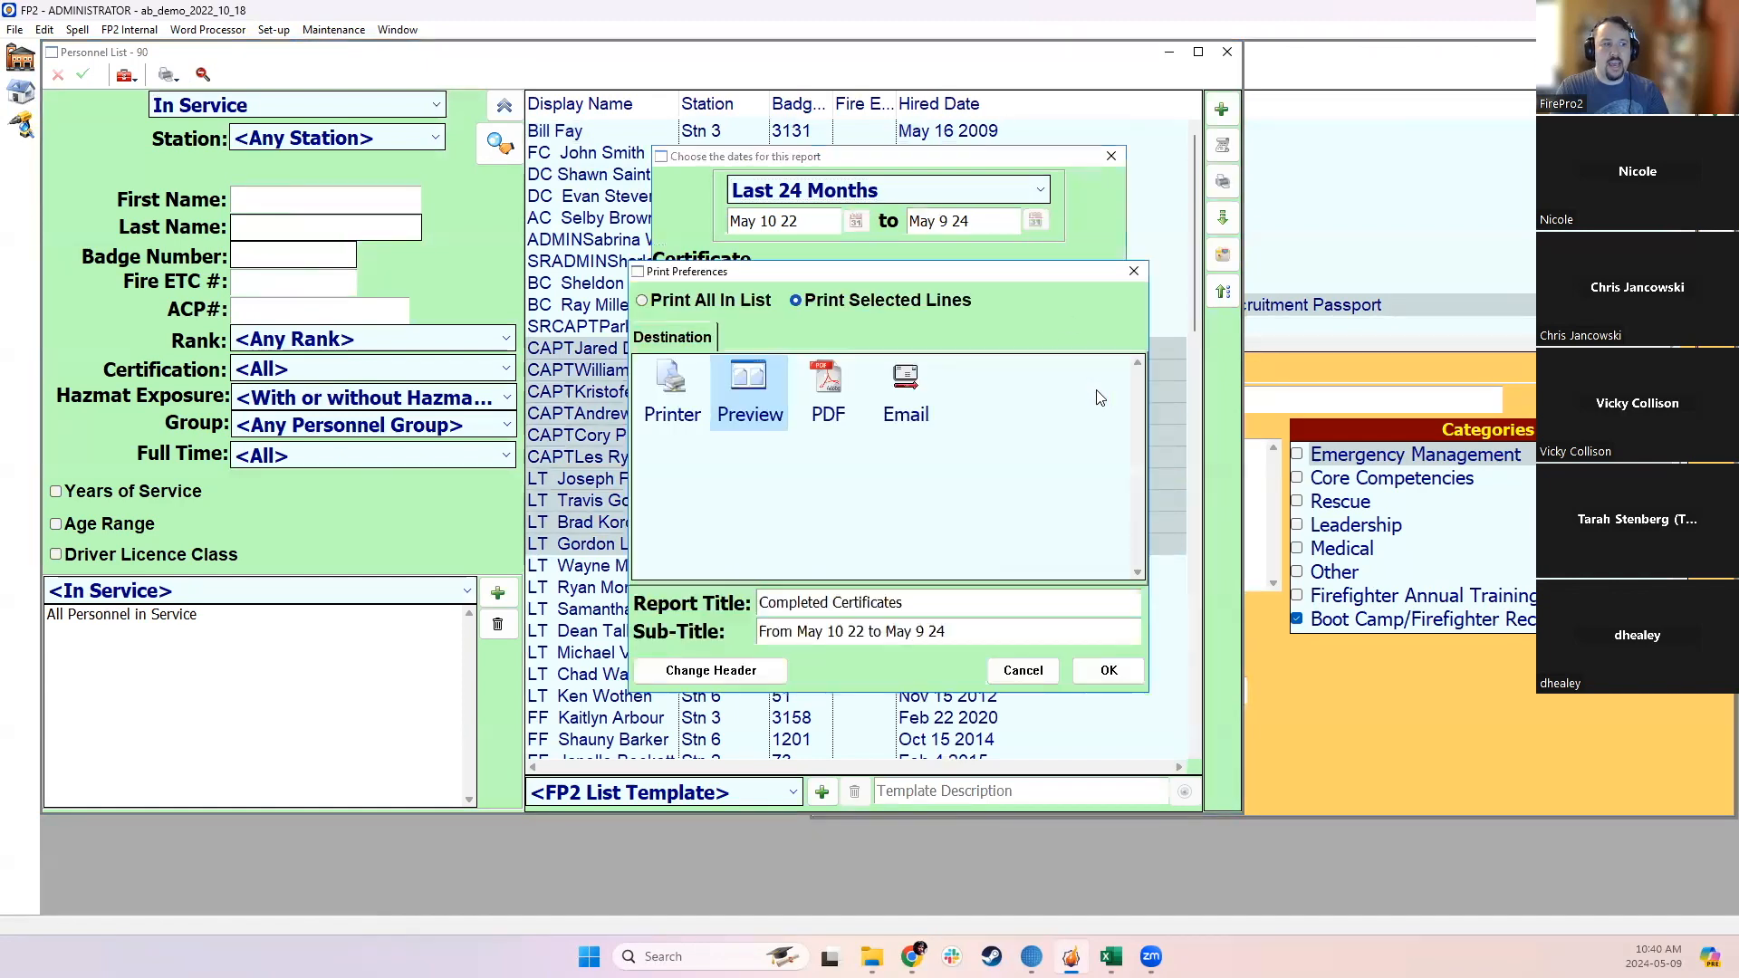
click(1092, 678)
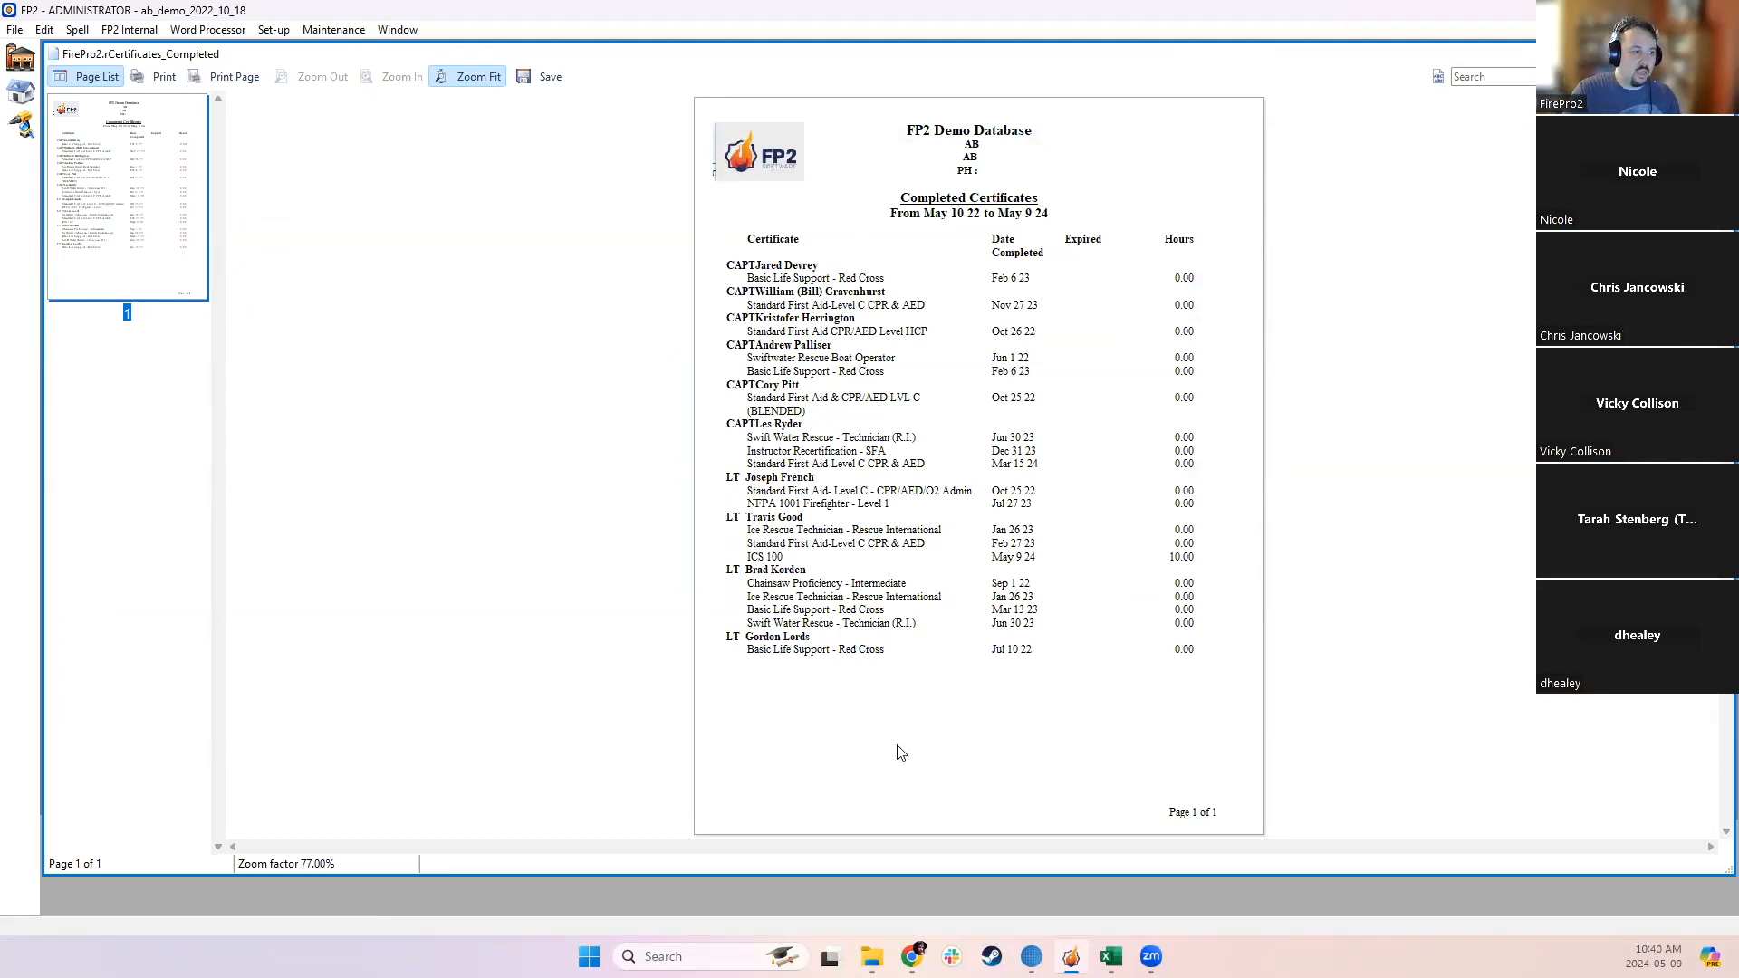
Step: Close the completed certificates report and the certificate set-up, and bring the Home window to the front
click(1722, 53)
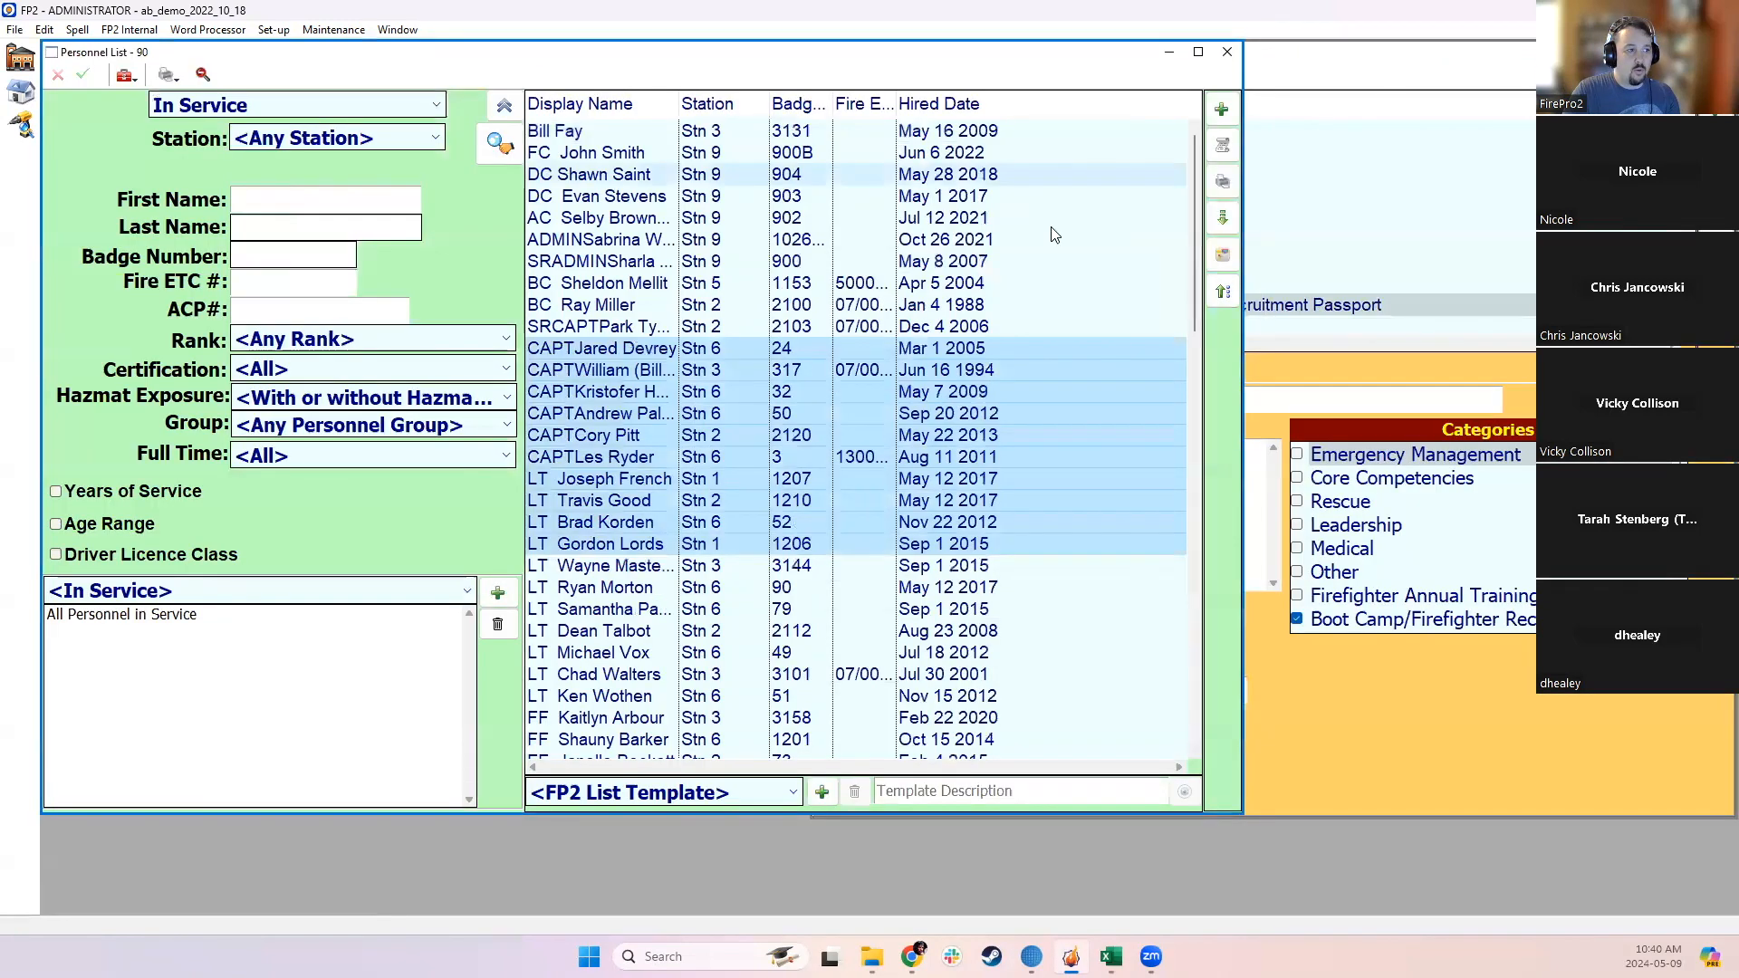
click(1722, 54)
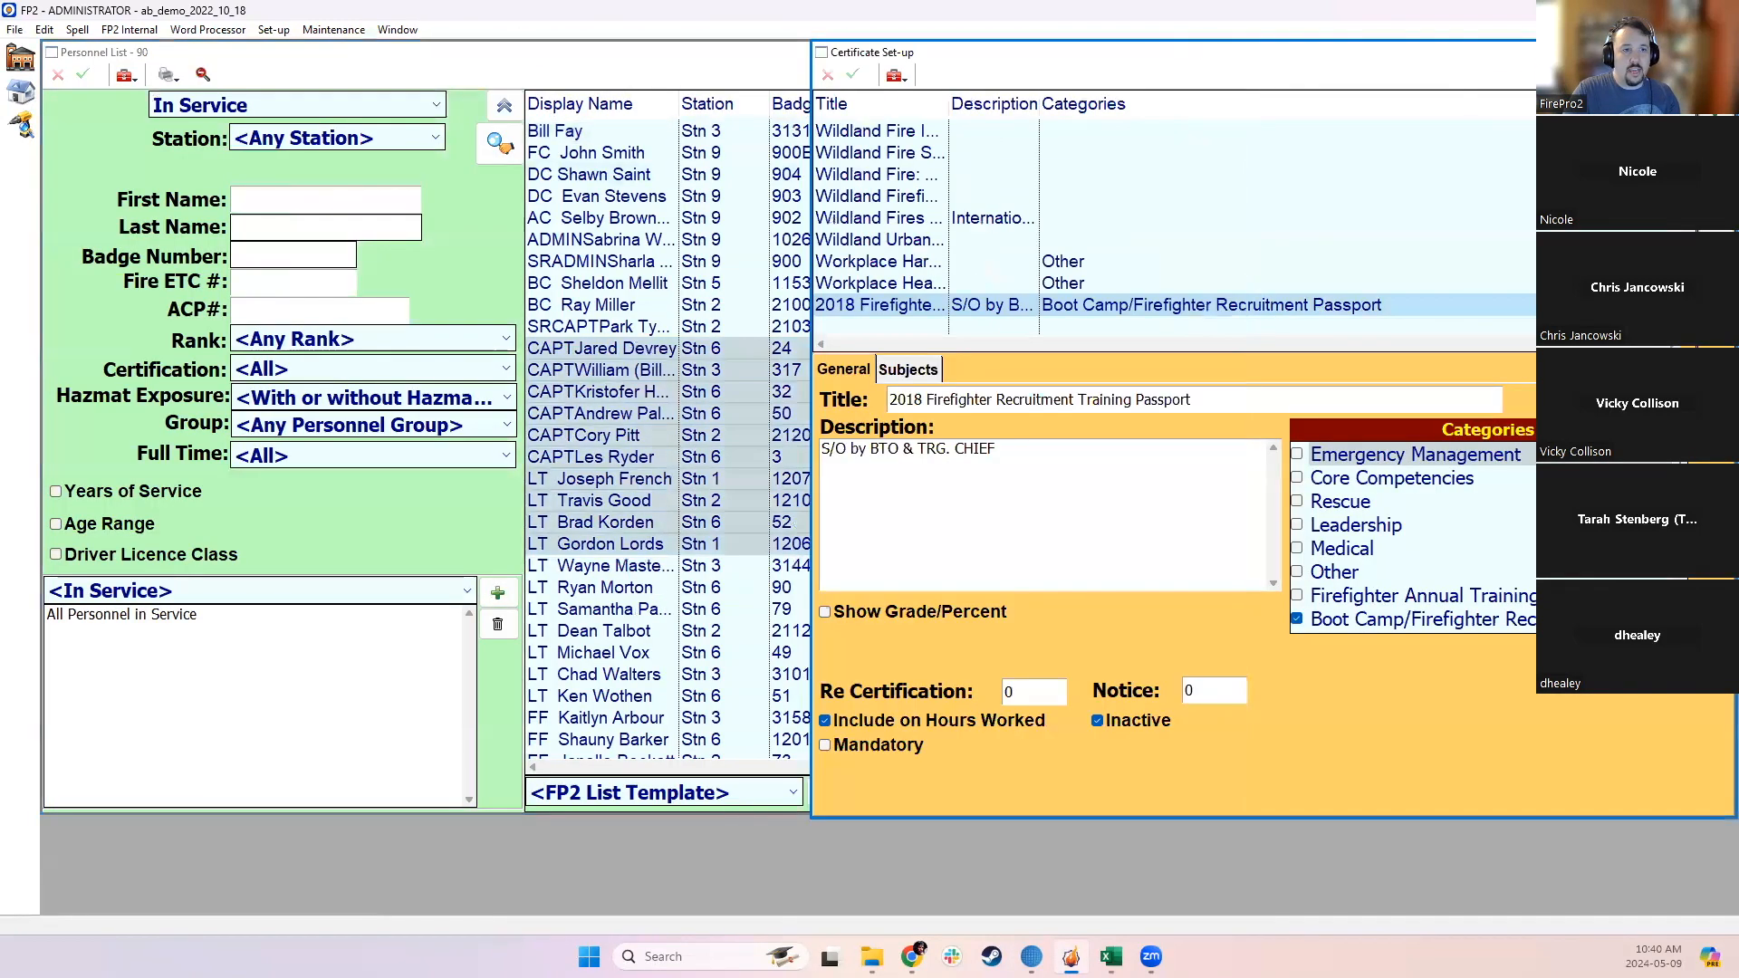
click(1722, 54)
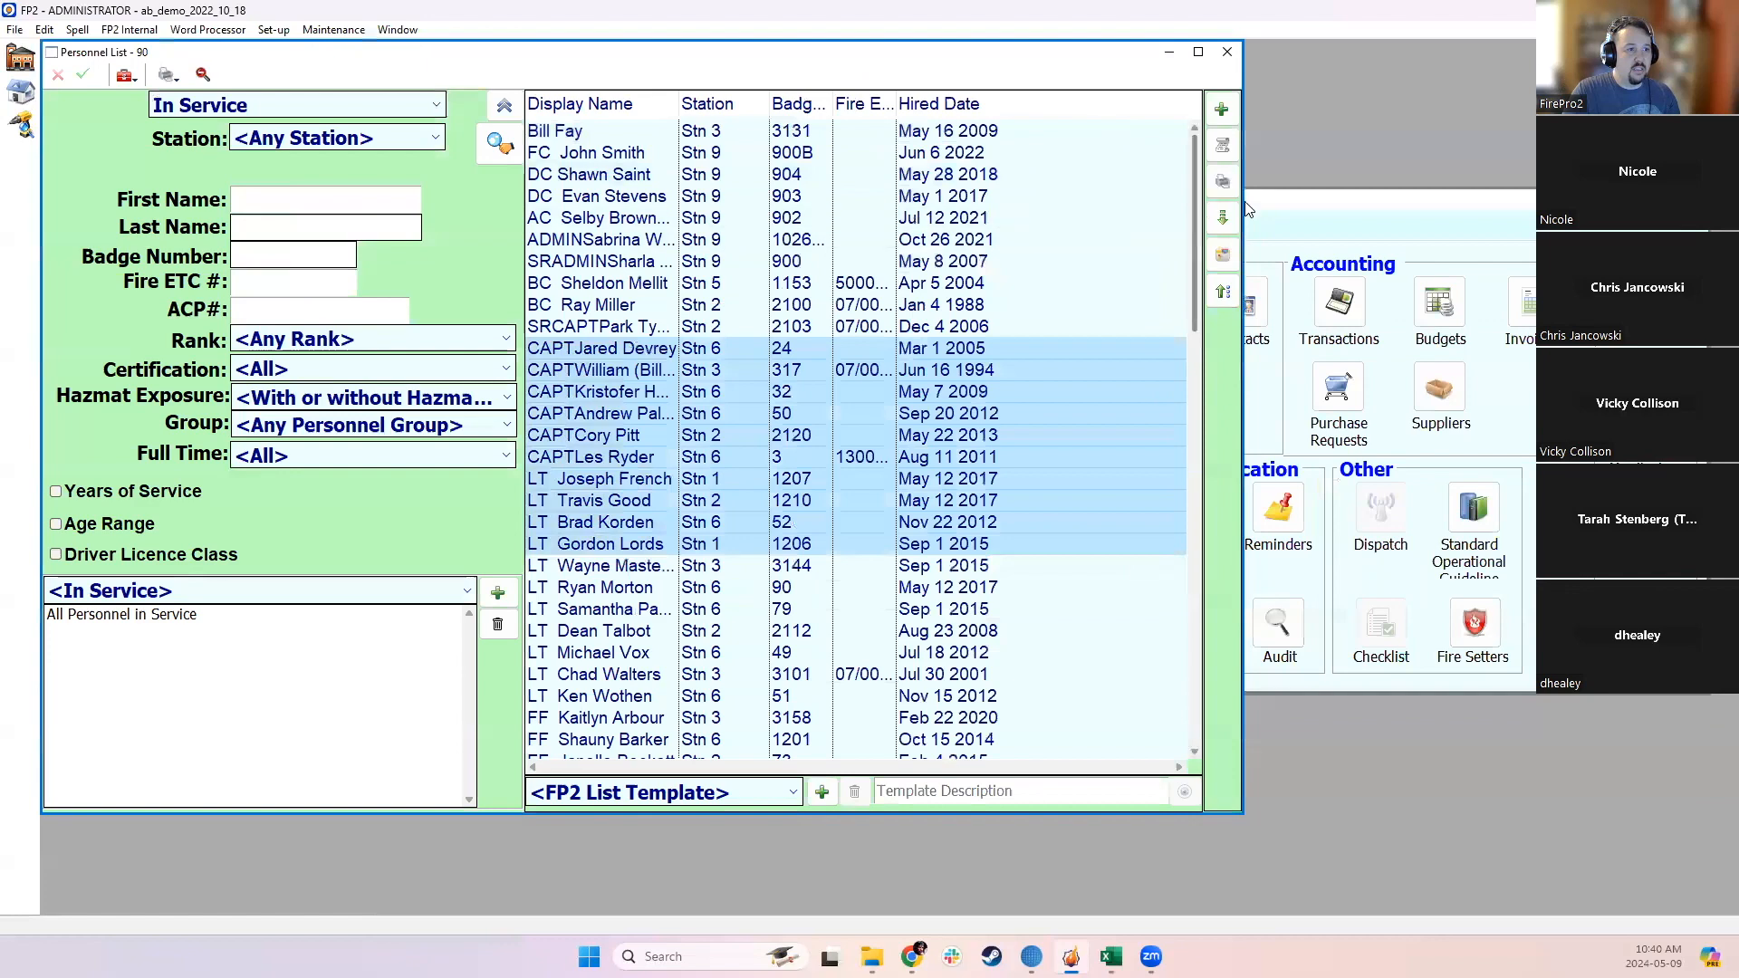
click(1307, 209)
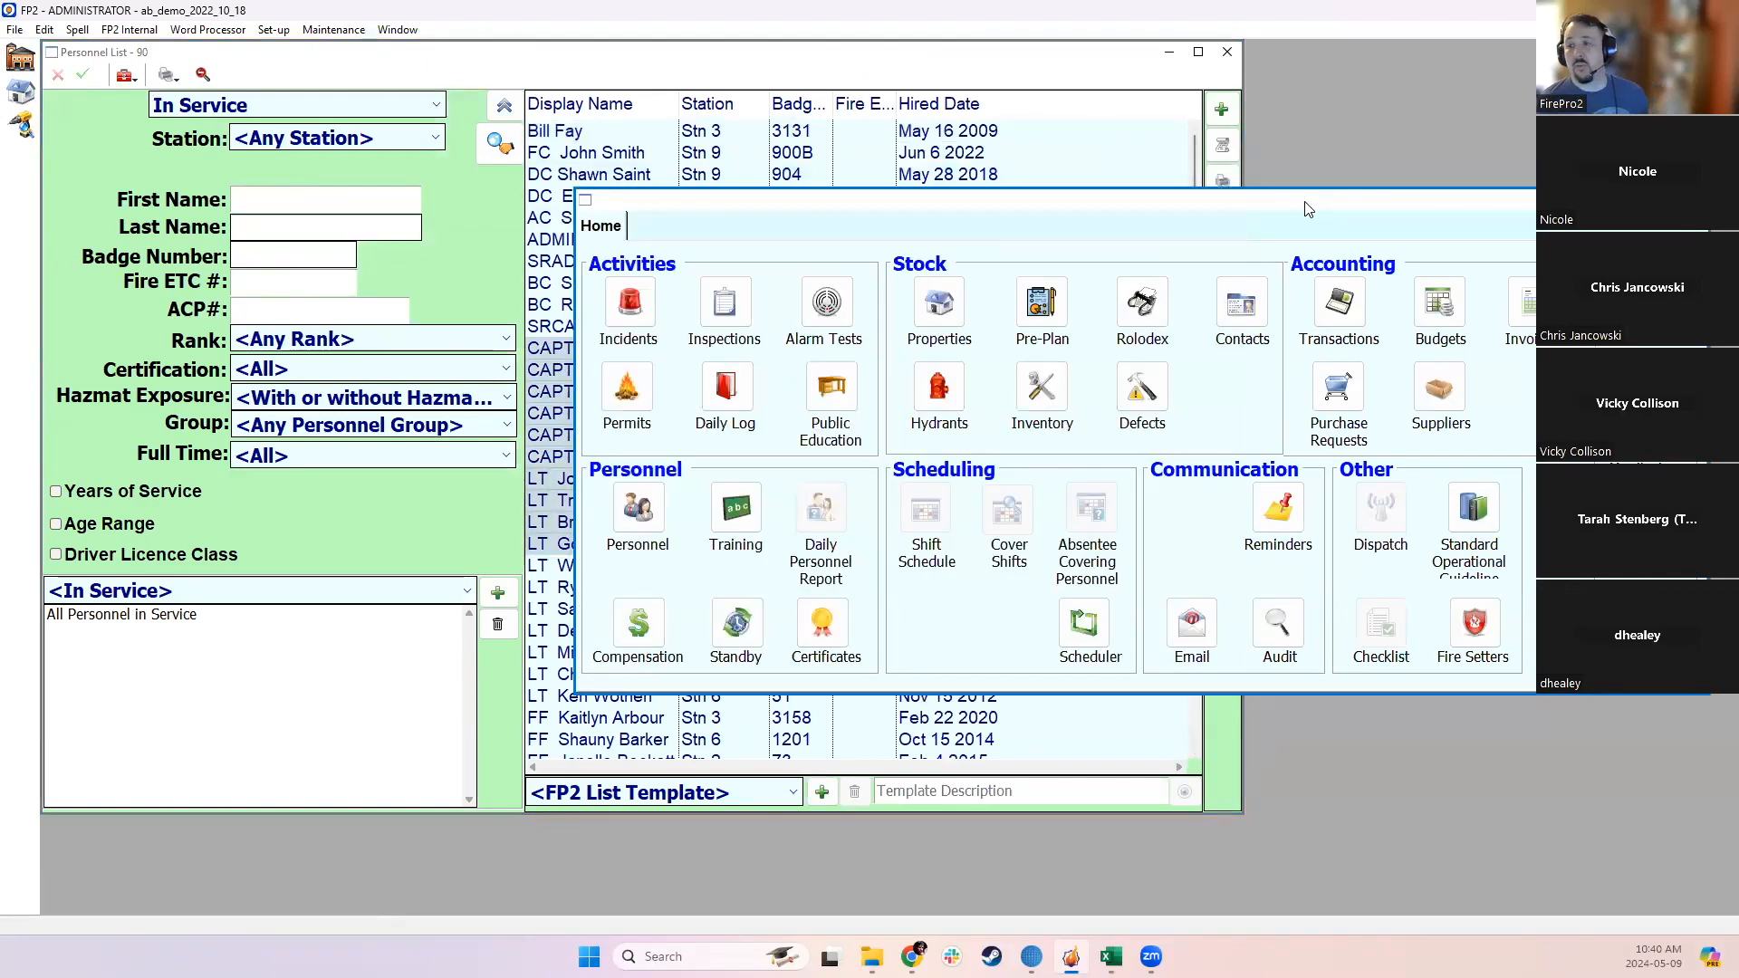